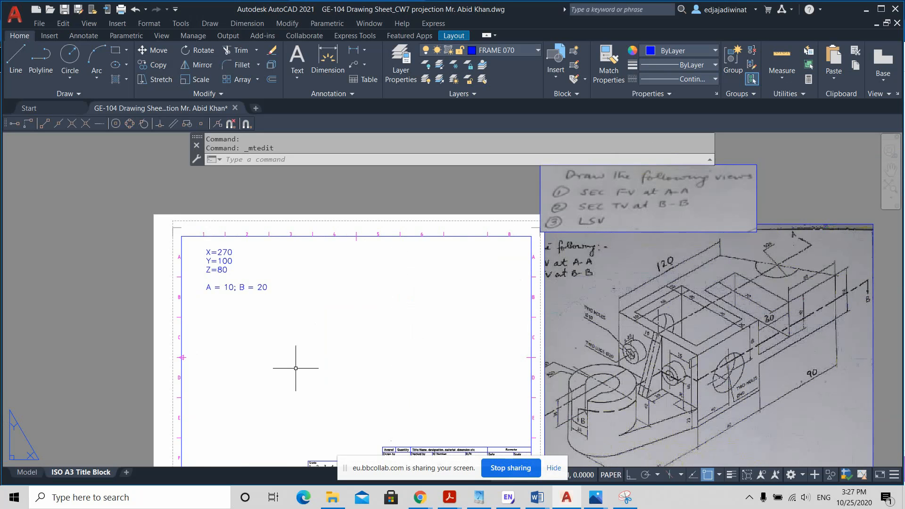
Step: Draw a line from the title block's upper-right corner to the relative point @-10,20 to locate the first view's corner
key(ctrl)
middle_drag(406, 353, 409, 338)
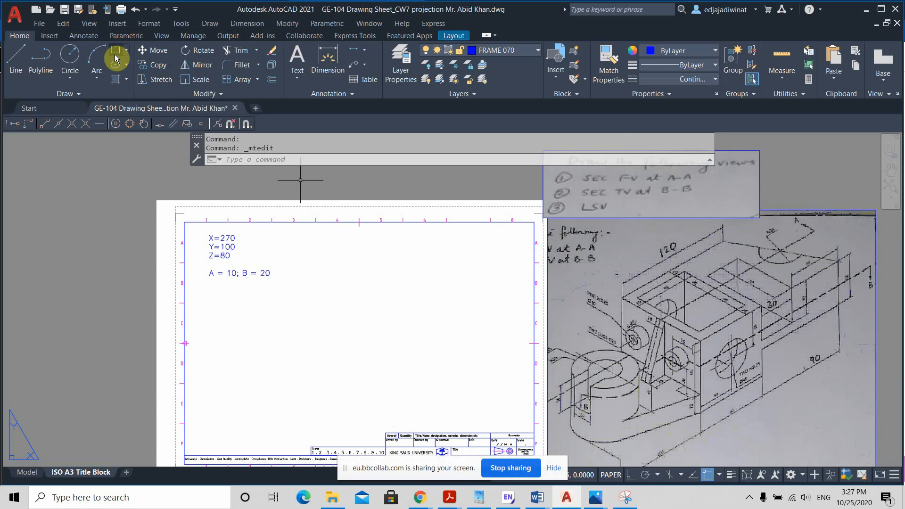
middle_drag(348, 356, 338, 338)
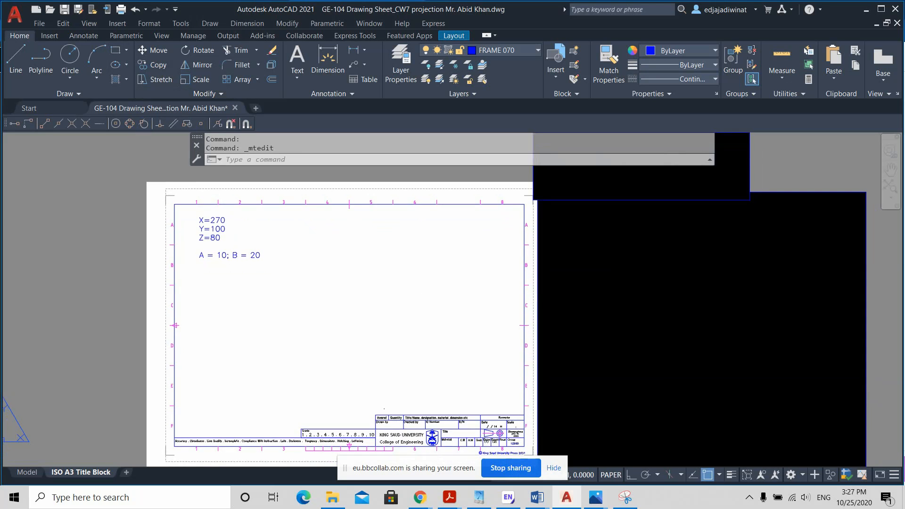
scroll(357, 343, up, 3)
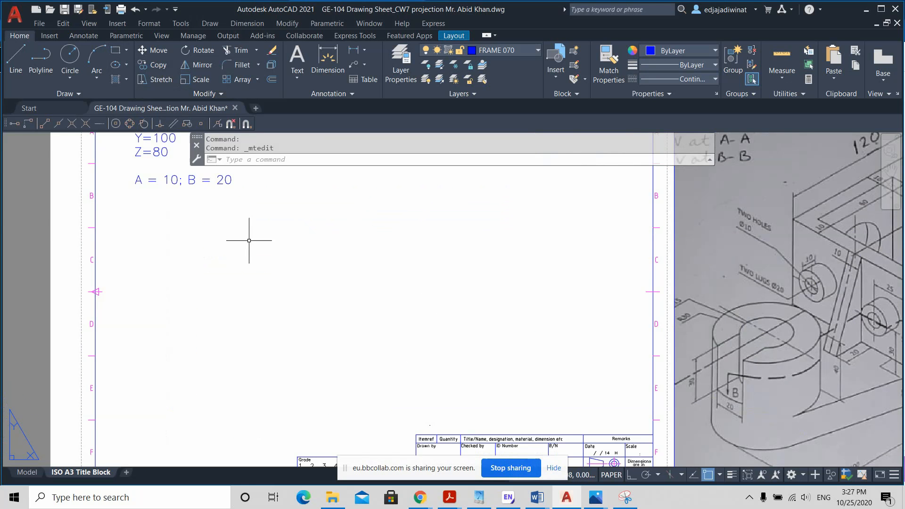
click(16, 61)
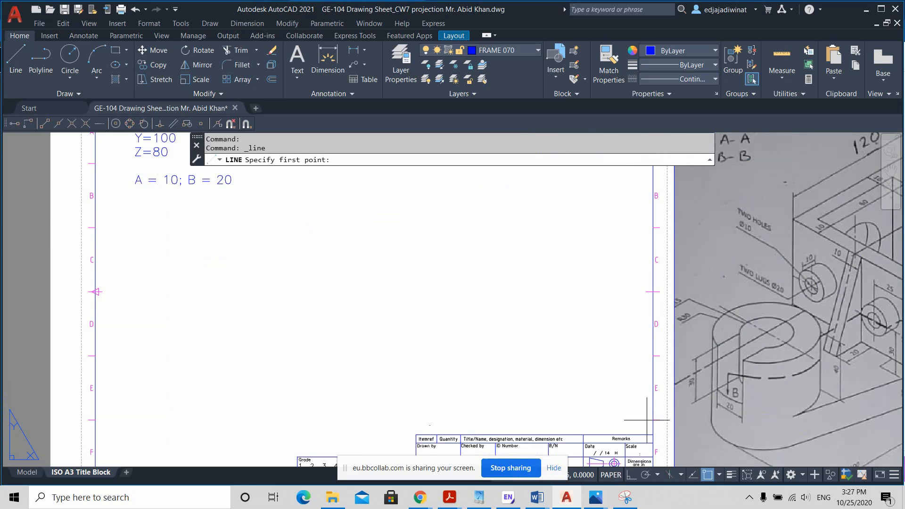
click(652, 434)
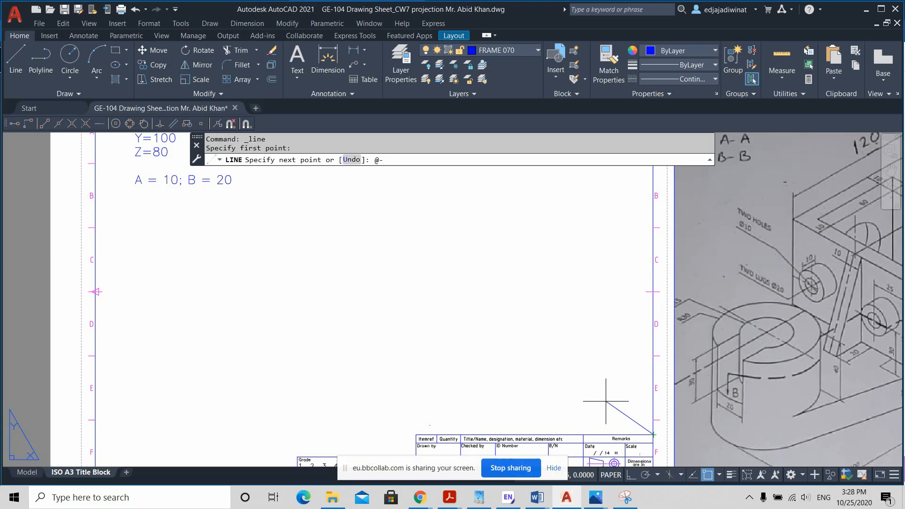
text(10,20)
key(Return)
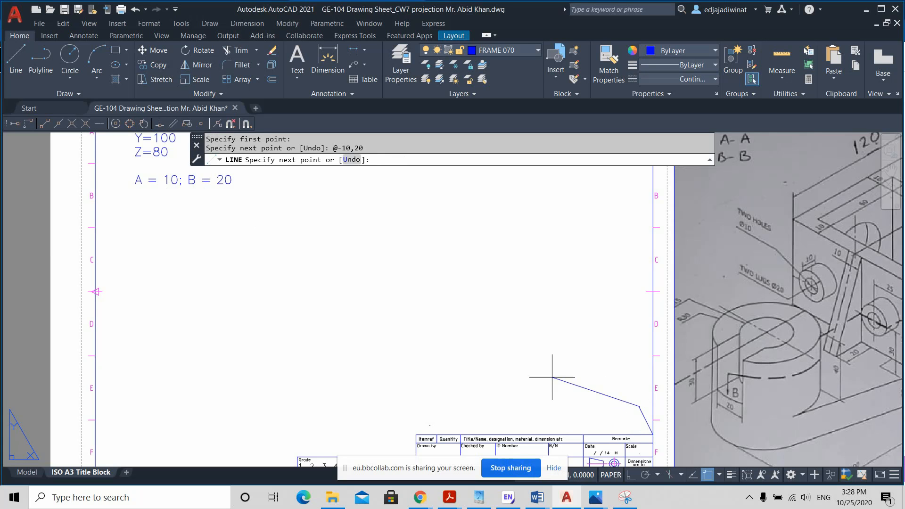
key(Return)
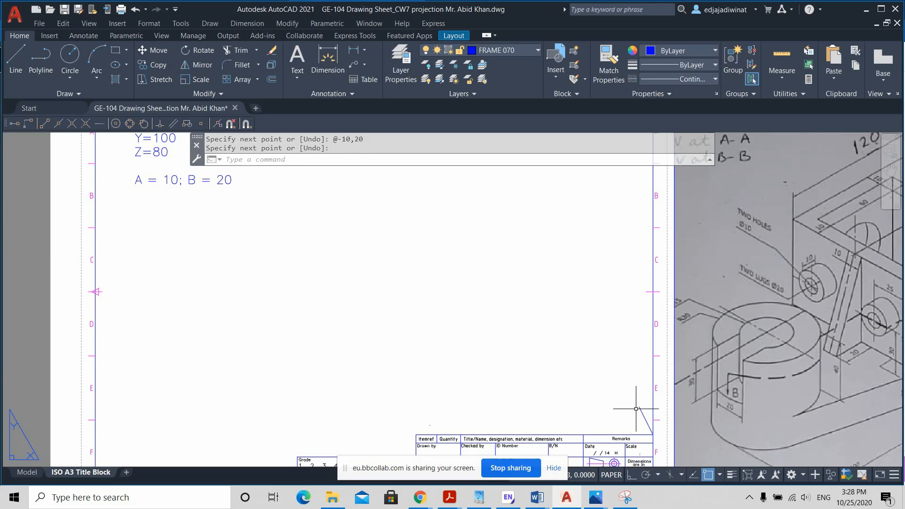
Step: Draw a rectangle 270 wide and 80 high, extending left and up from the upper end of the short slanted line
click(116, 64)
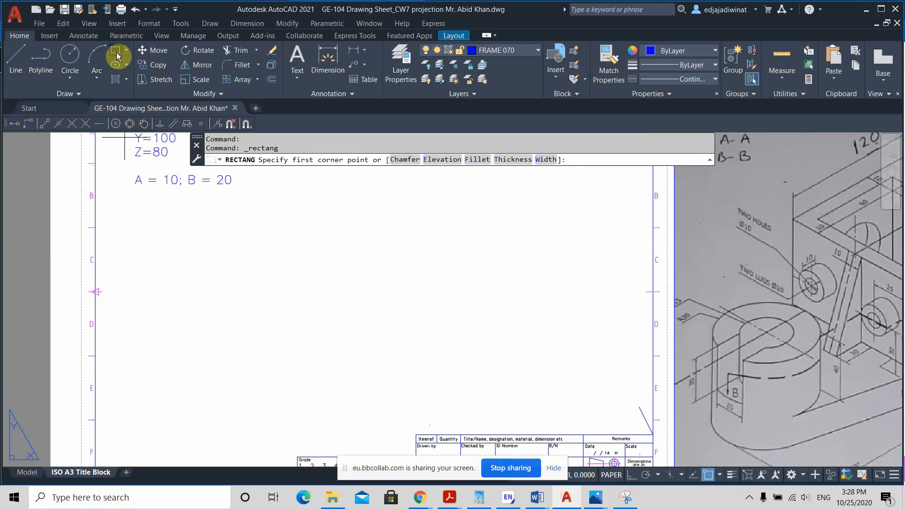
click(639, 407)
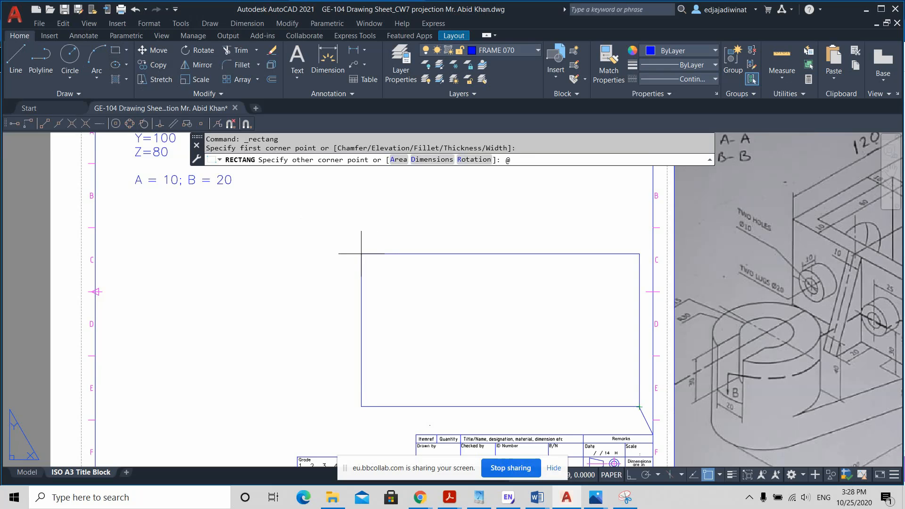
middle_drag(362, 255, 340, 299)
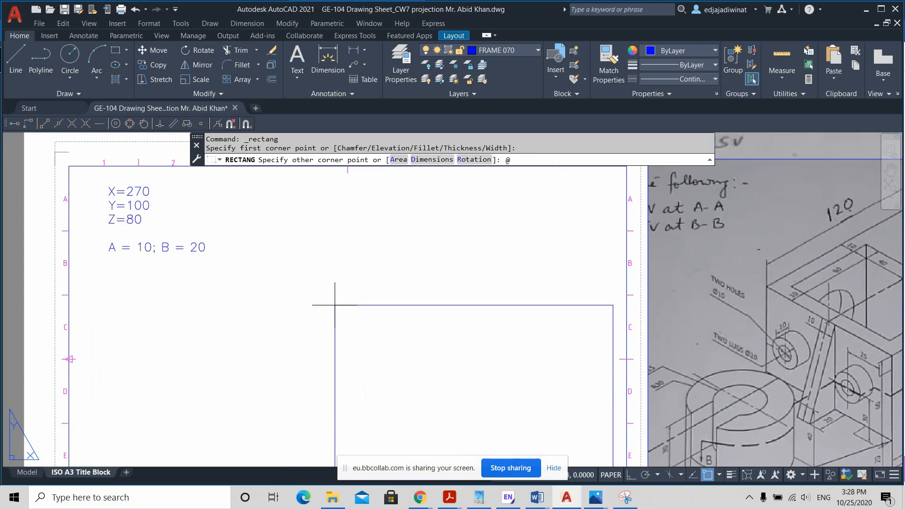
scroll(335, 306, down, 3)
scroll(338, 311, up, 3)
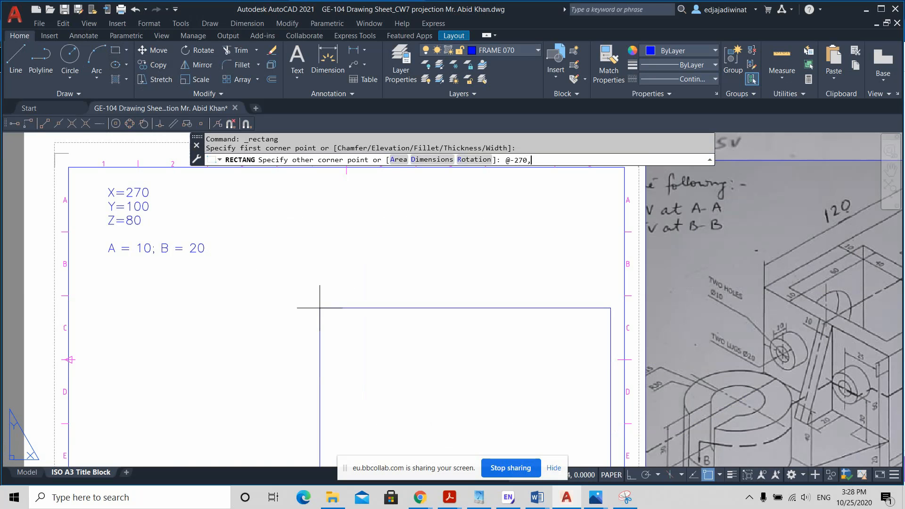
text(80)
key(Return)
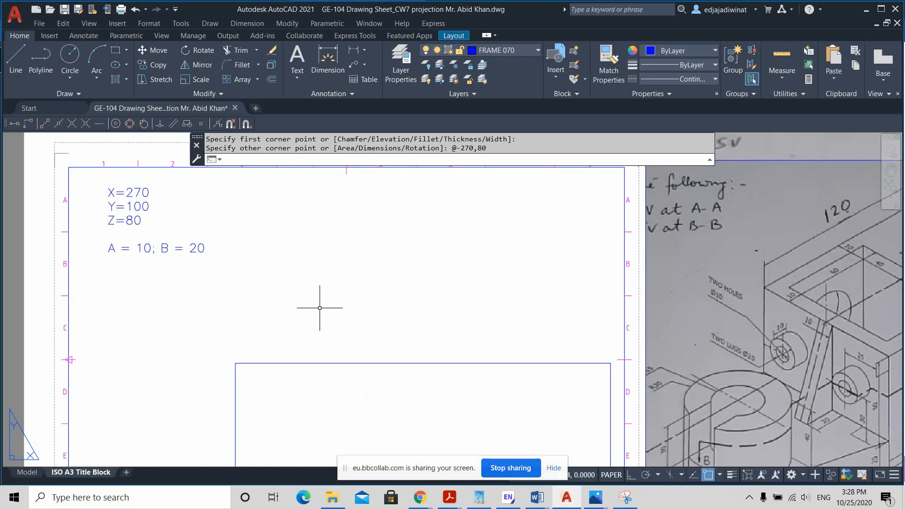
Step: Draw a rectangle 100 wide and 80 high to the left of the large one, leaving a gap of 10 along the baseline
scroll(347, 332, down, 2)
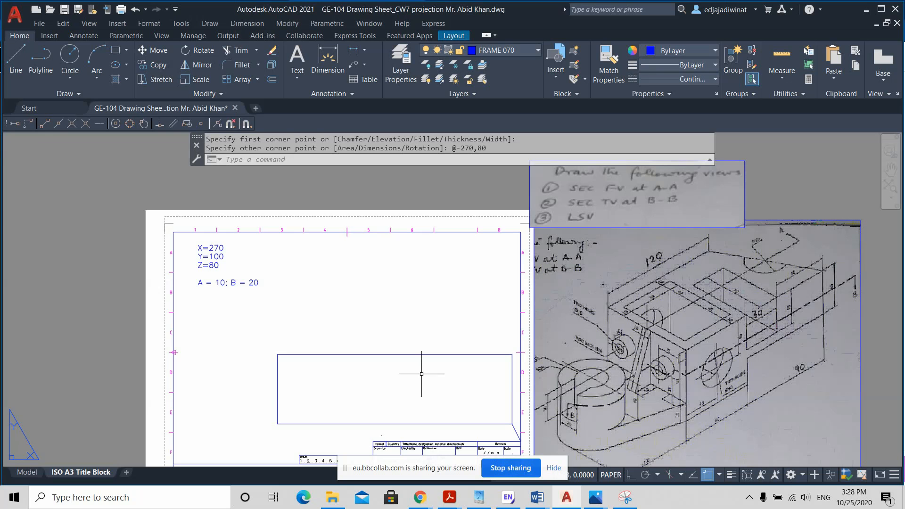
middle_drag(420, 340, 447, 317)
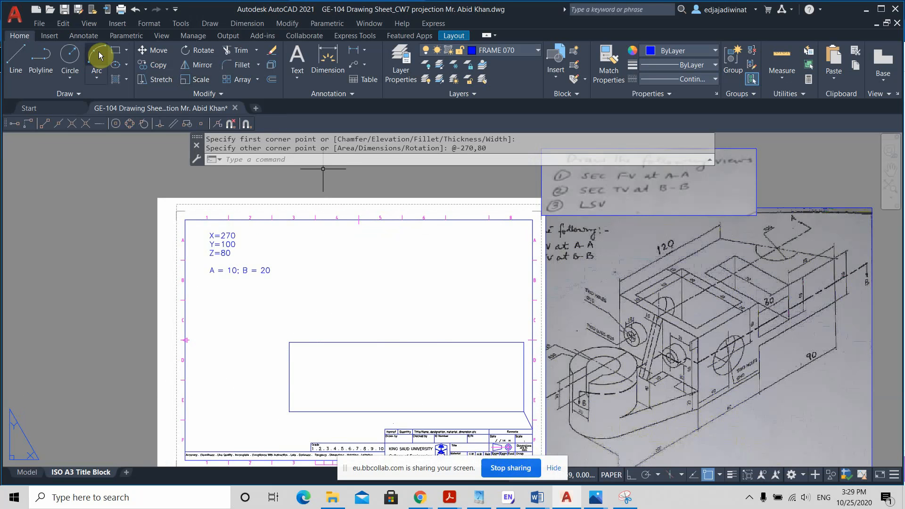
click(116, 55)
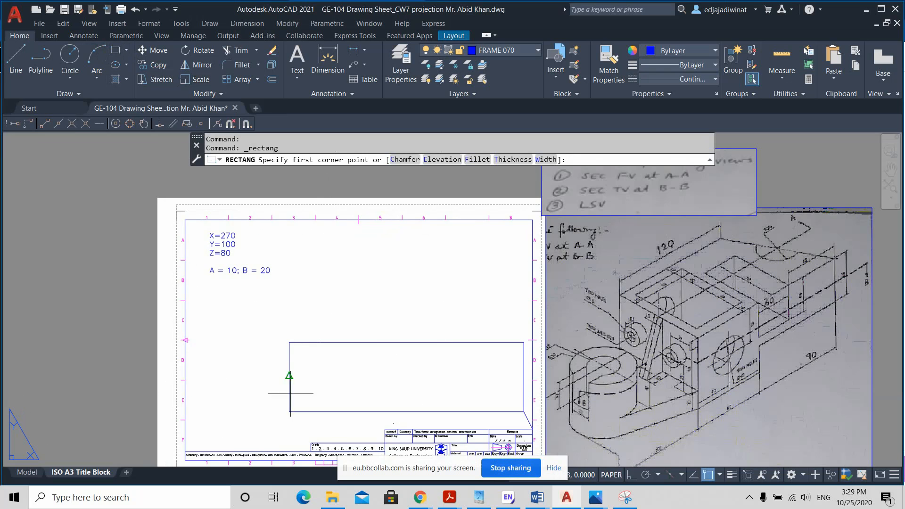
scroll(289, 411, up, 2)
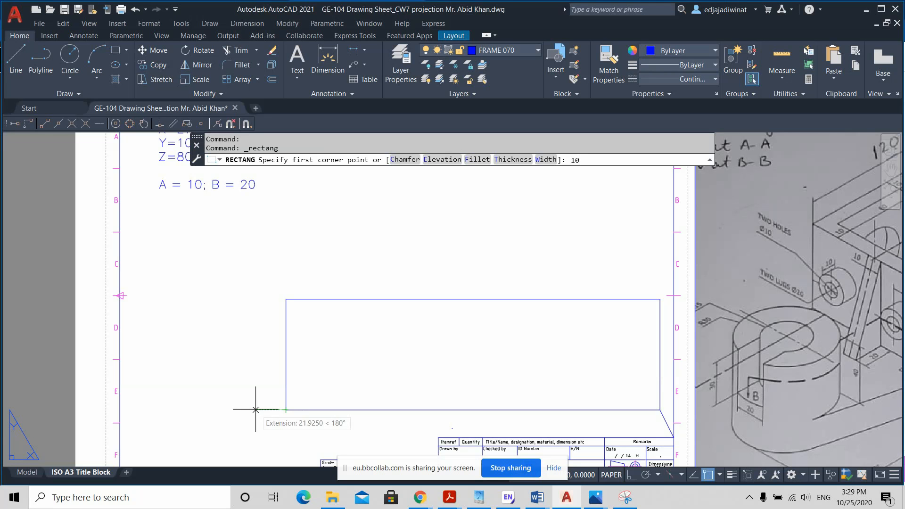
key(Return)
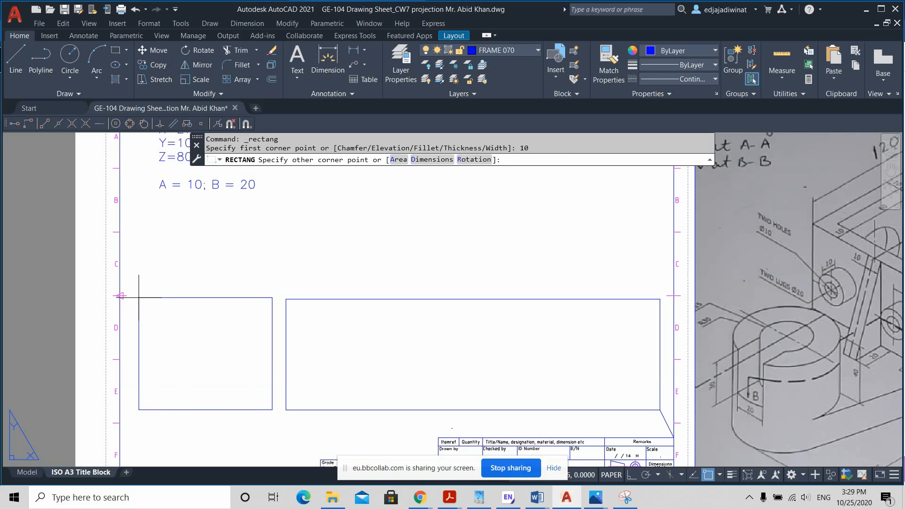
middle_drag(137, 299, 129, 333)
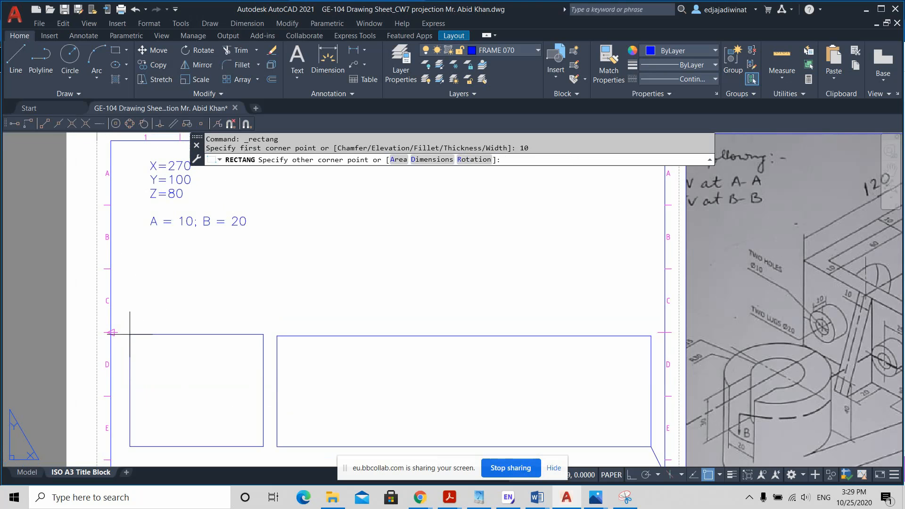
text(@-100,80)
key(Return)
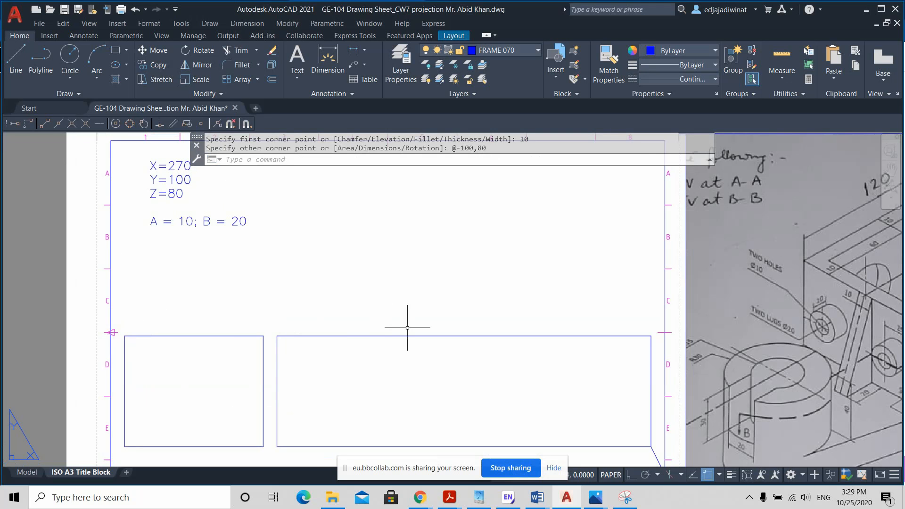
Step: Explode both view rectangles into separate lines
scroll(414, 330, down, 4)
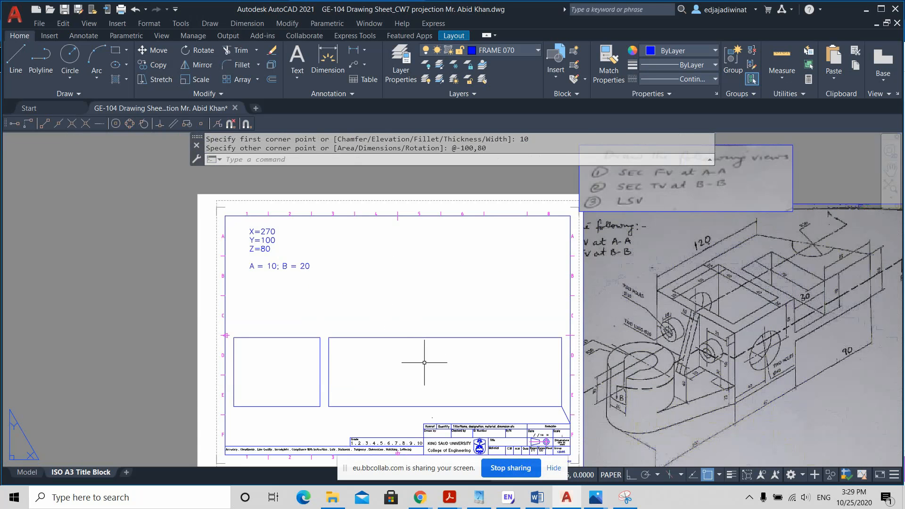
scroll(424, 360, up, 2)
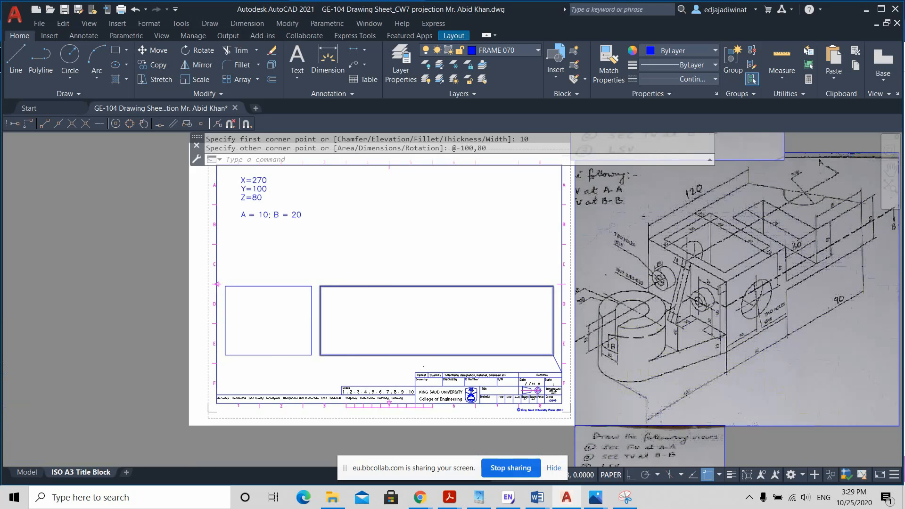
scroll(366, 284, down, 4)
scroll(366, 285, up, 4)
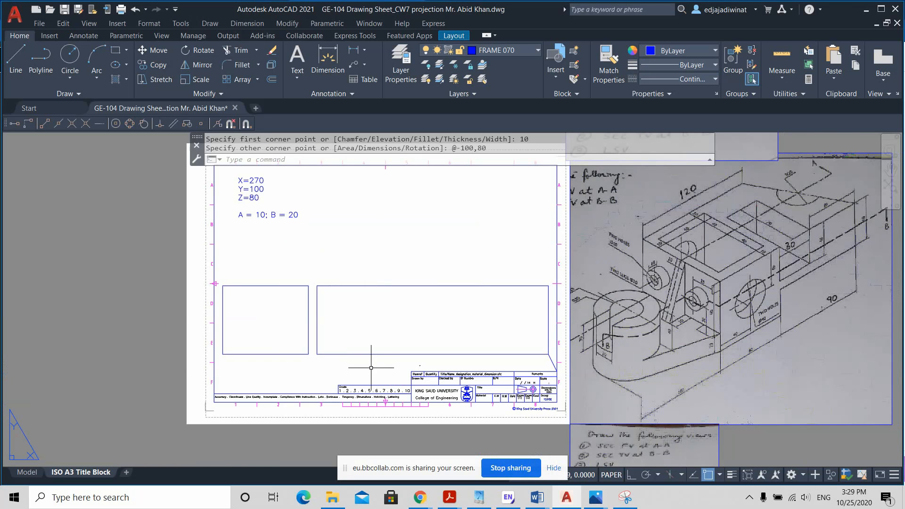
scroll(370, 369, up, 2)
click(371, 368)
click(201, 215)
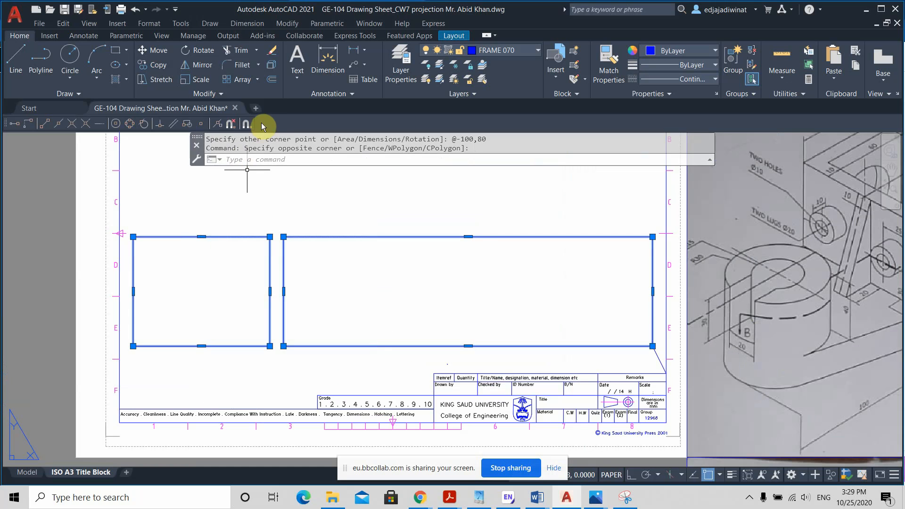
click(270, 67)
Step: Offset the upper edge of the 270-wide rectangle upward by 20
scroll(477, 228, down, 2)
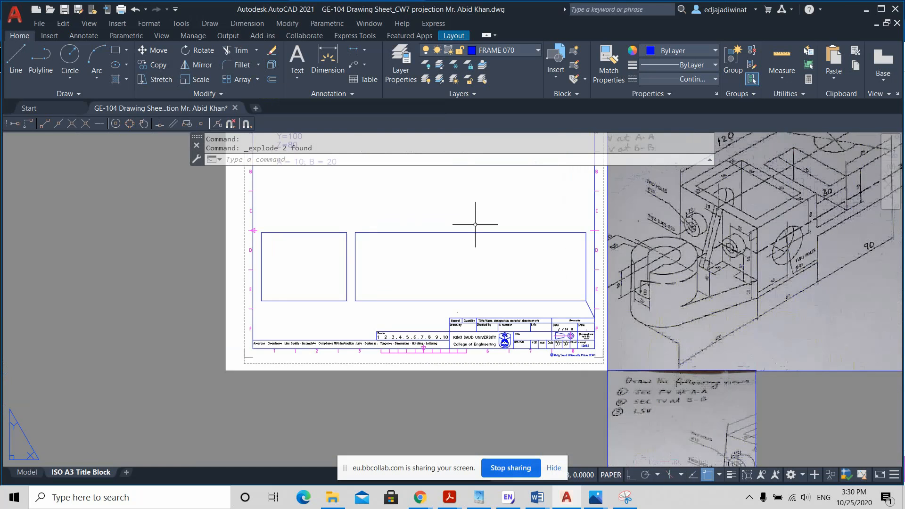
middle_drag(485, 237, 475, 280)
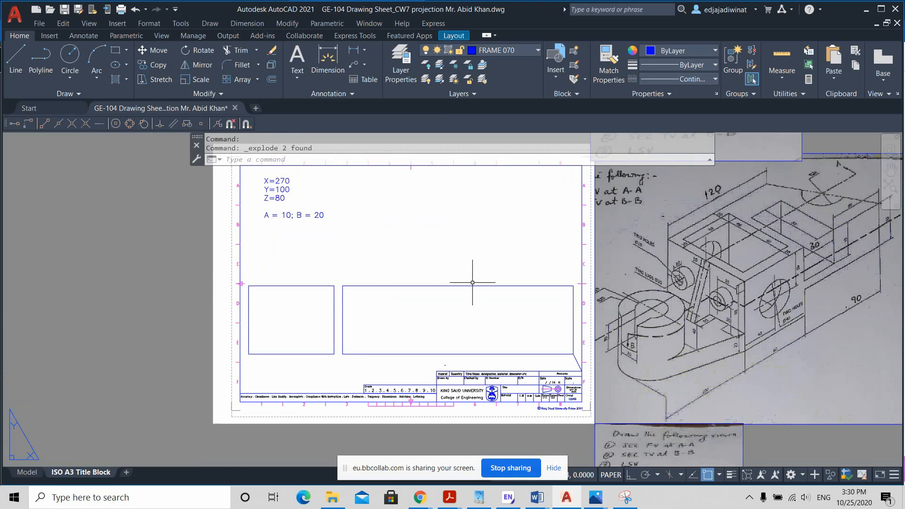
click(463, 285)
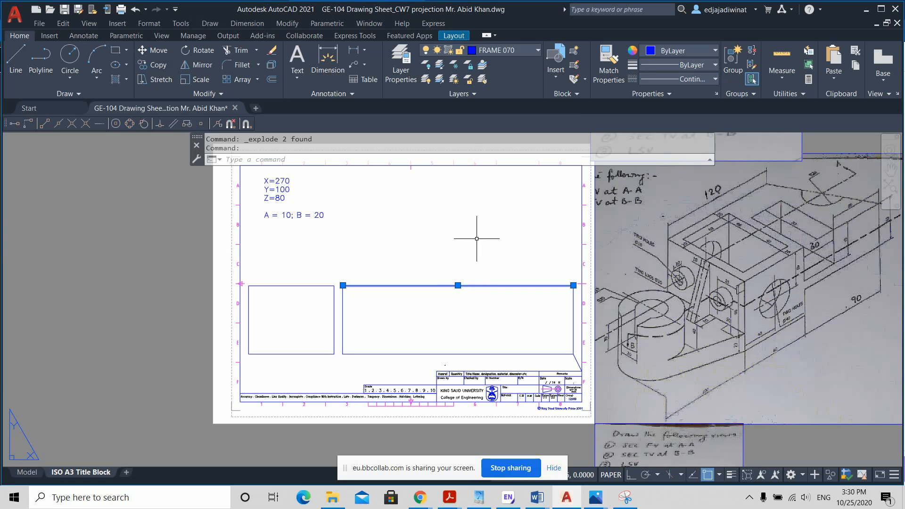
key(Escape)
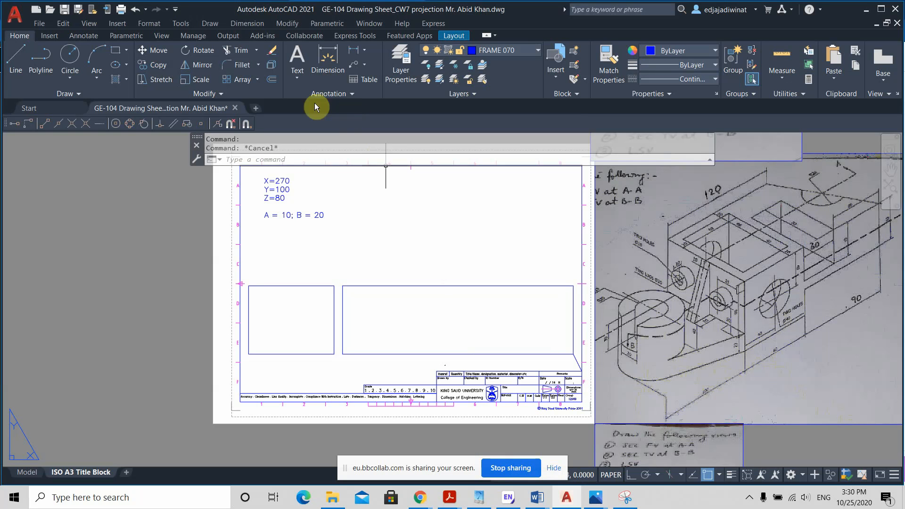
click(271, 81)
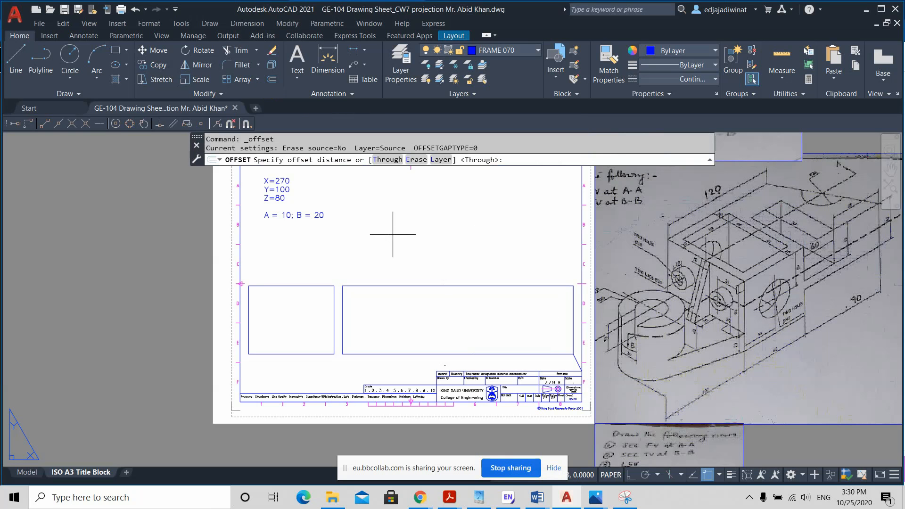
scroll(426, 253, up, 2)
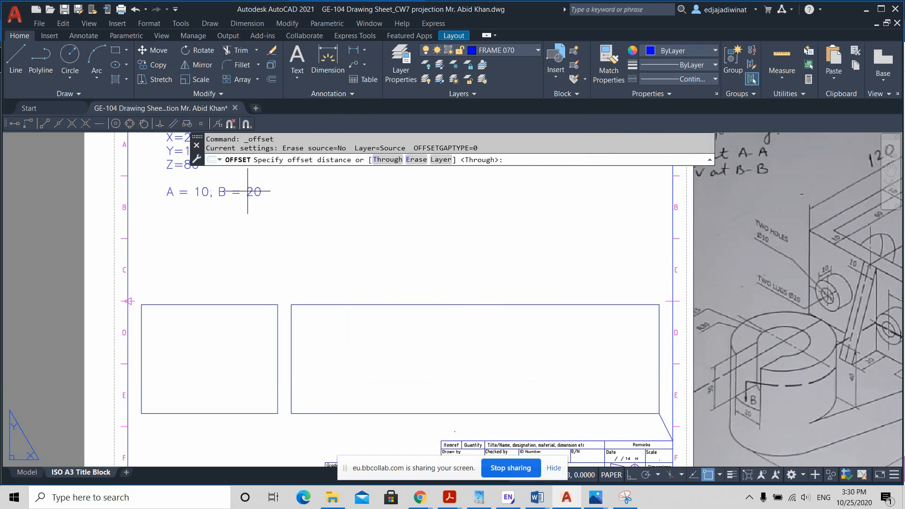
click(509, 160)
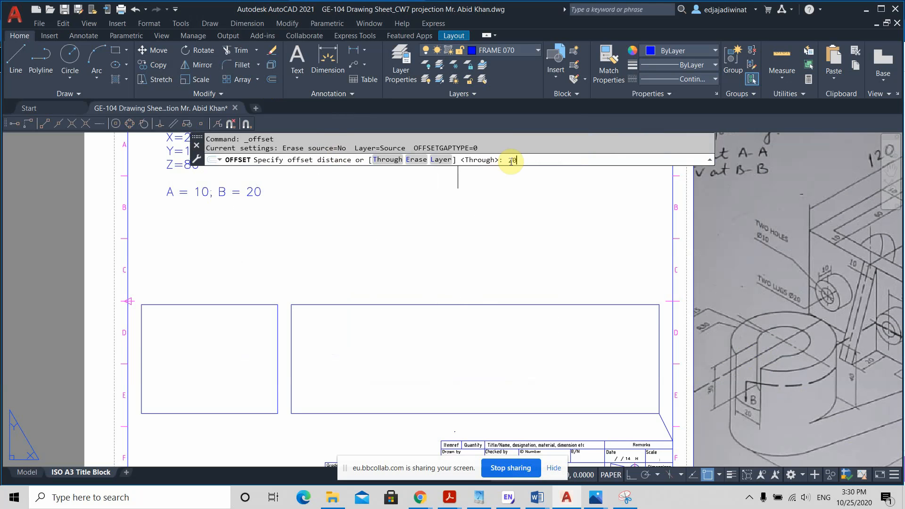
key(Return)
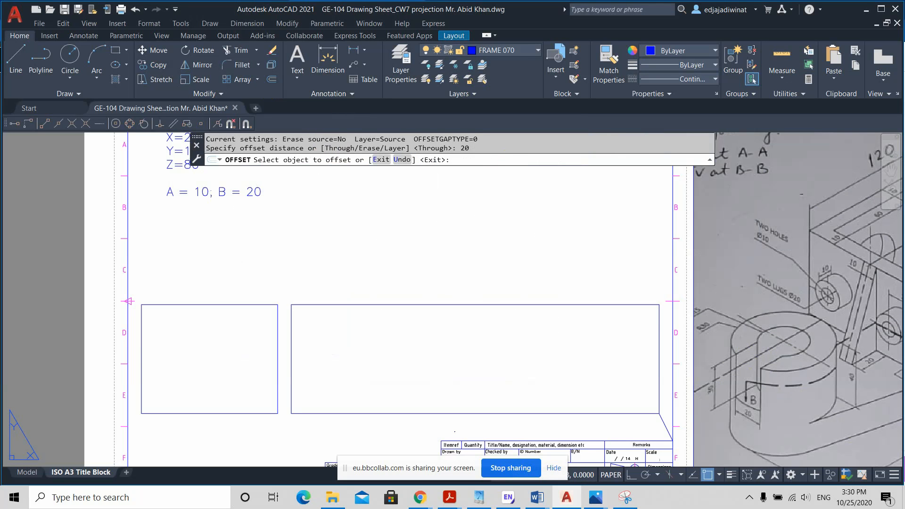
click(492, 305)
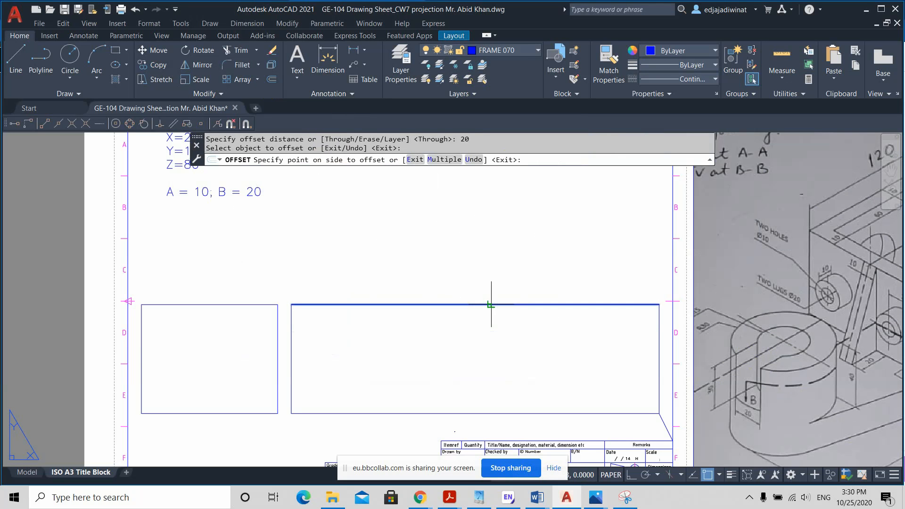
click(473, 252)
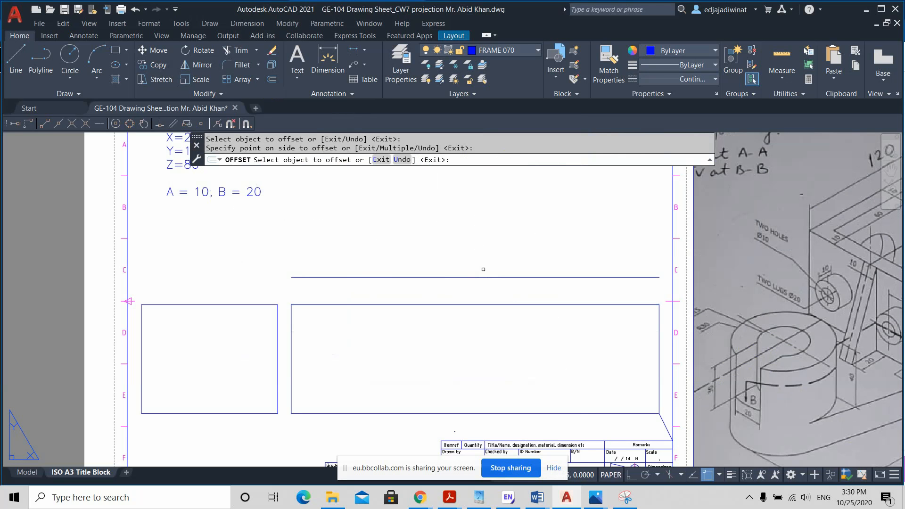
scroll(483, 270, down, 2)
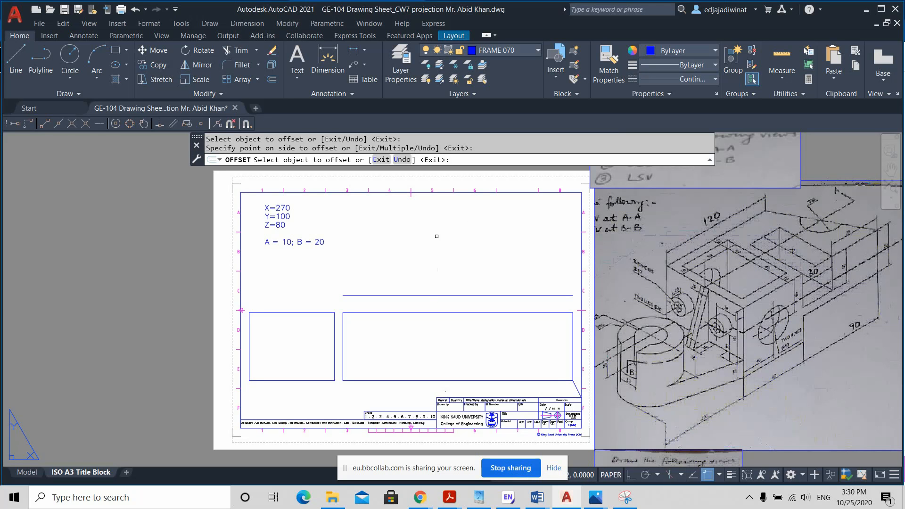
key(Escape)
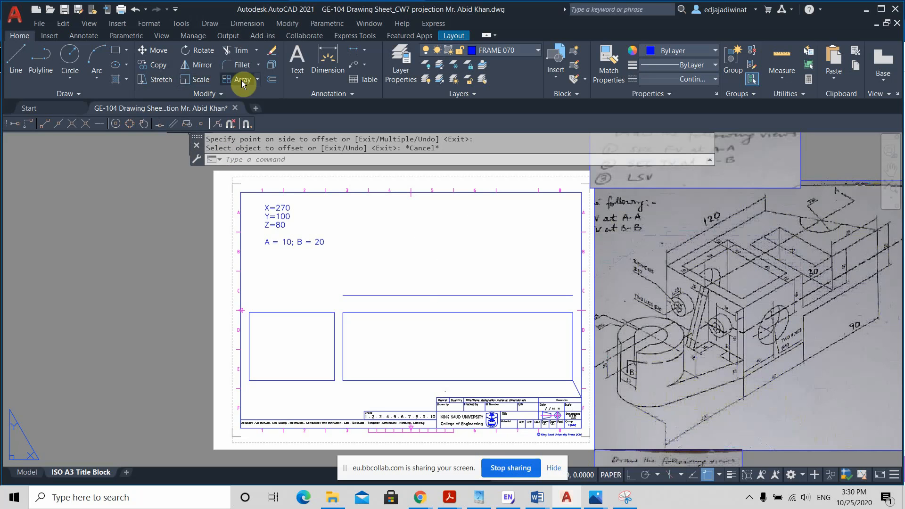
Step: Offset the horizontal line above the 270-wide rectangle upward by 100
click(271, 79)
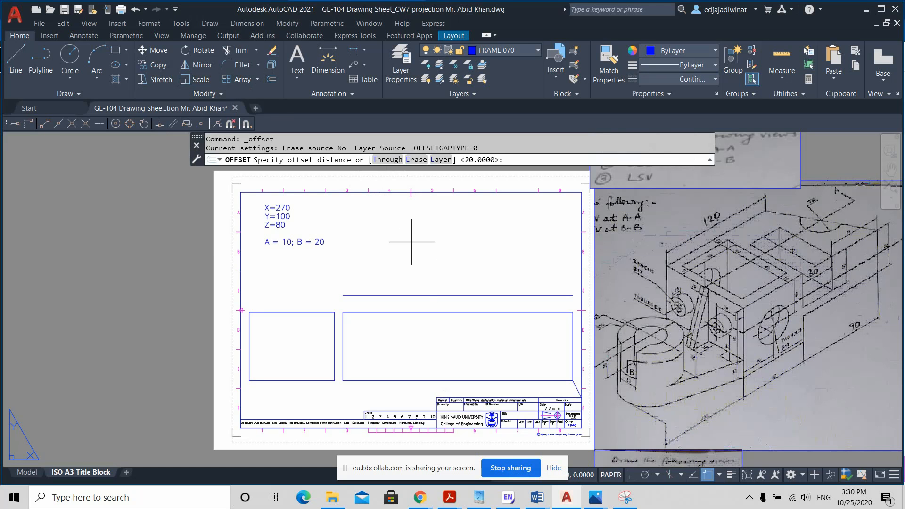
text(100)
key(Return)
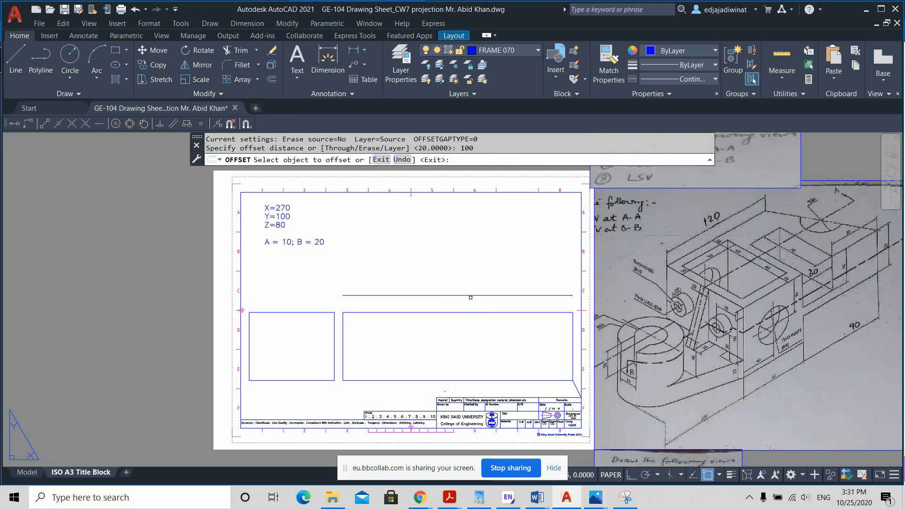
click(469, 295)
click(464, 246)
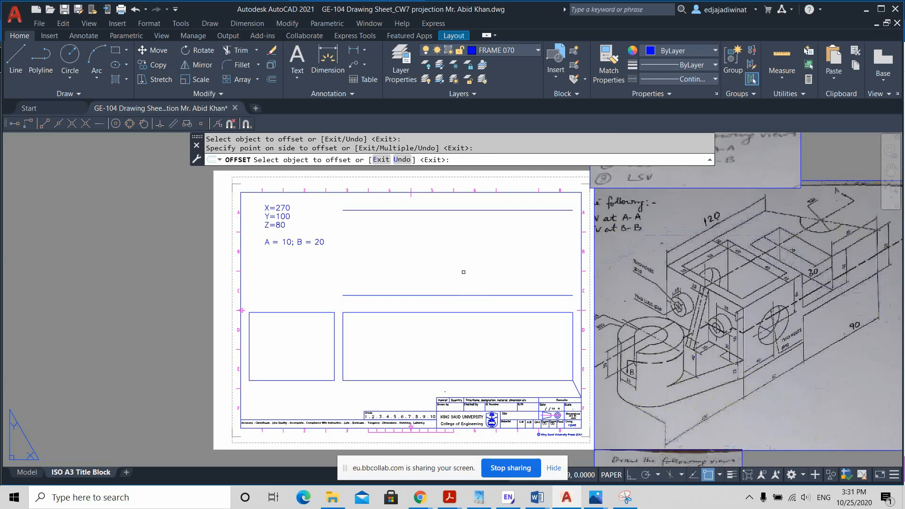
key(Return)
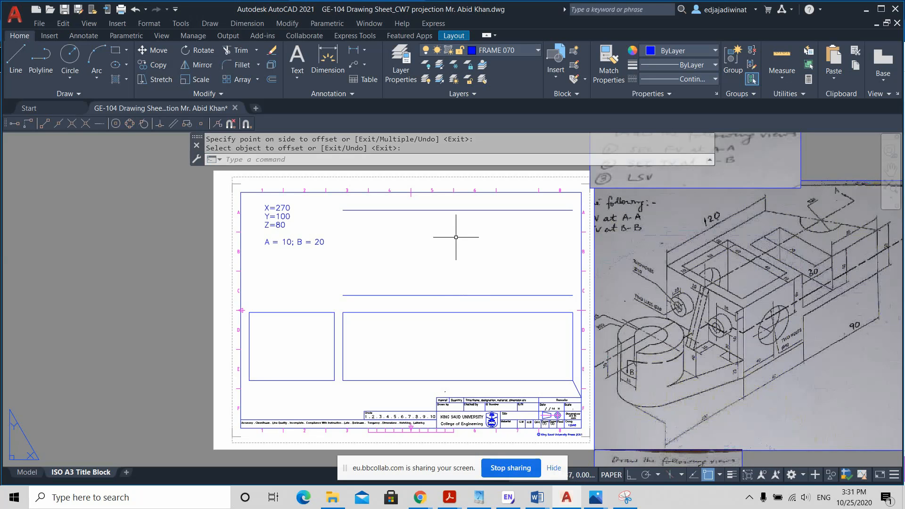
Step: Draw vertical lines joining both ends of the two upper horizontal lines to close the top view box
click(17, 60)
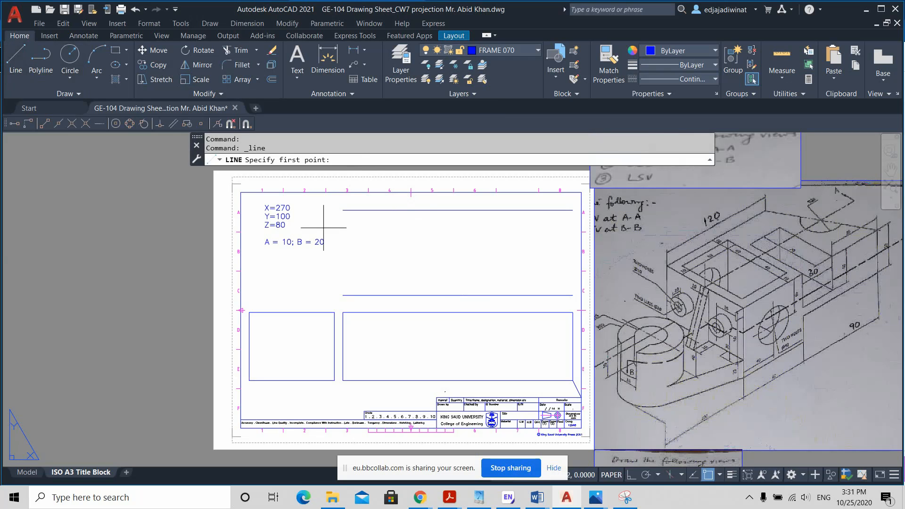
click(343, 210)
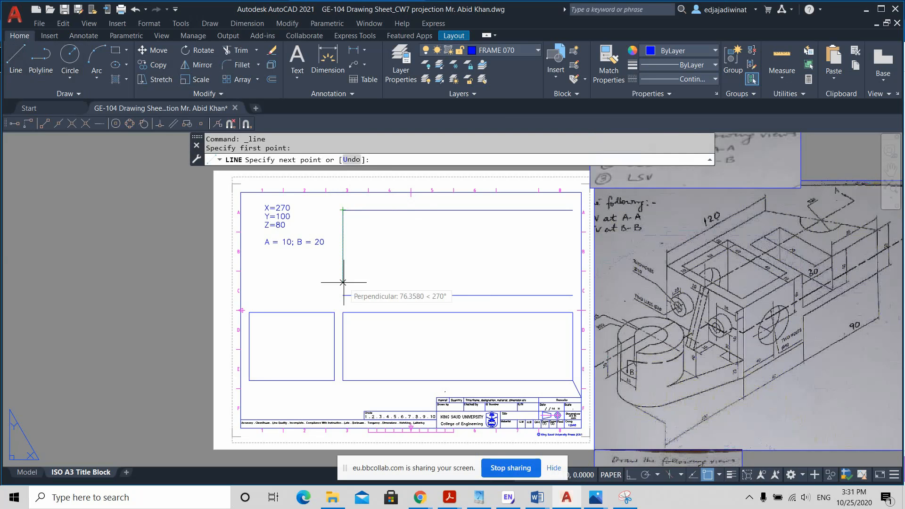
click(343, 295)
key(Return)
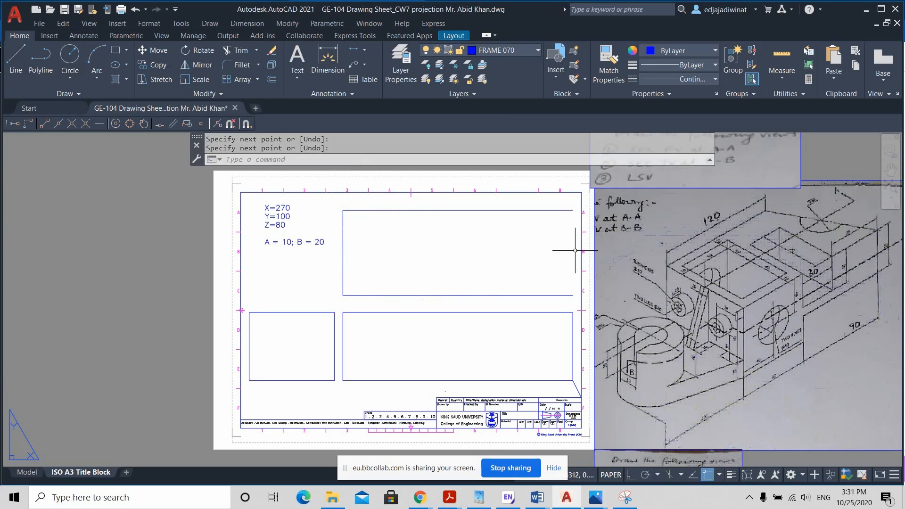
key(Return)
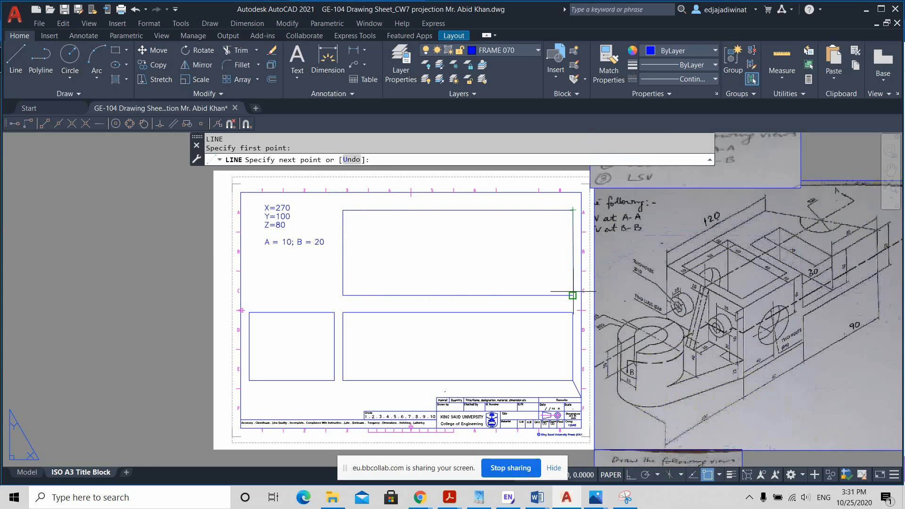
click(572, 295)
key(Return)
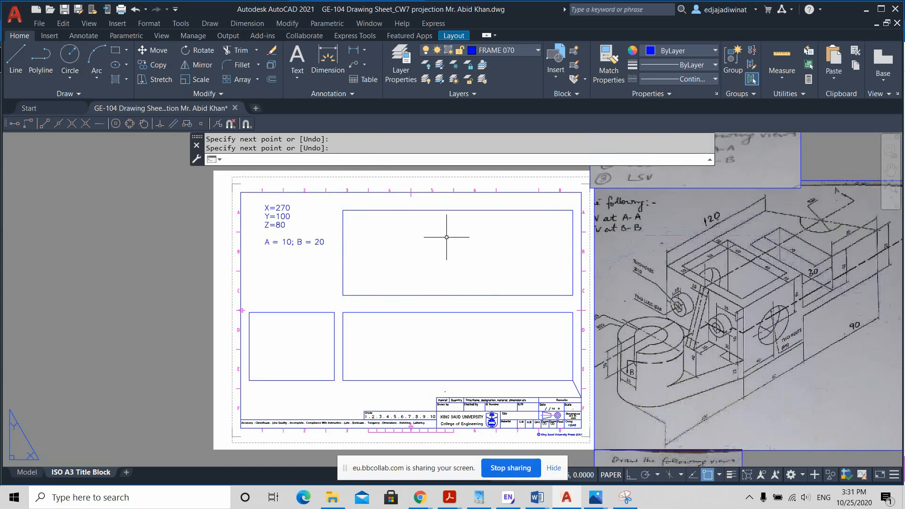
Step: Delete the short slanted line between the lower large rectangle's corner and the title block
scroll(435, 360, up, 2)
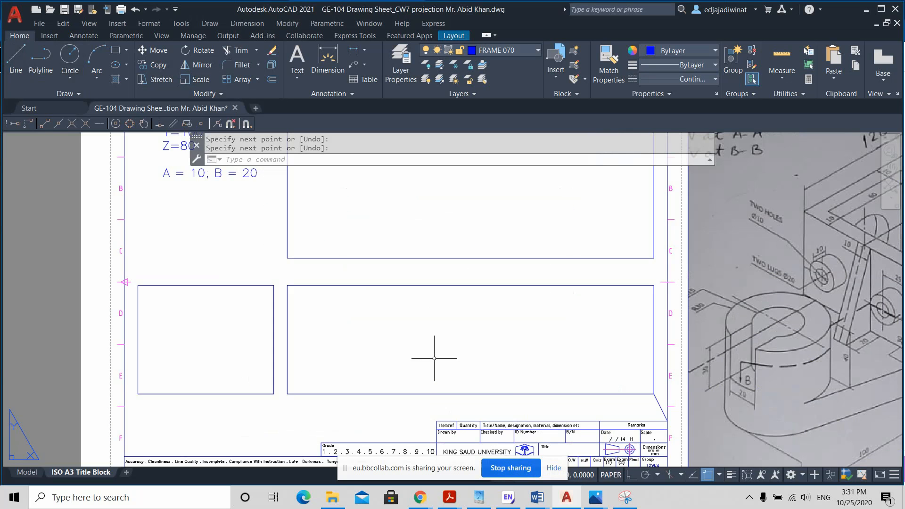
key(Return)
click(656, 399)
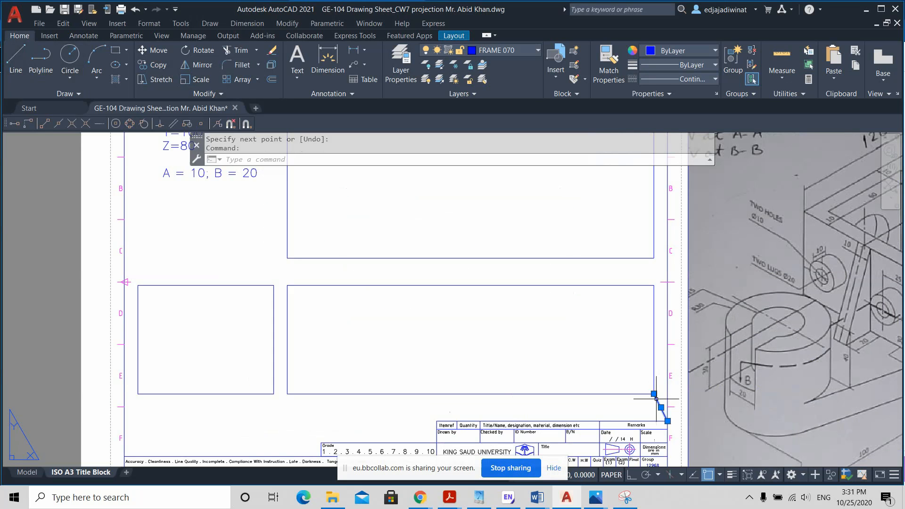
key(Delete)
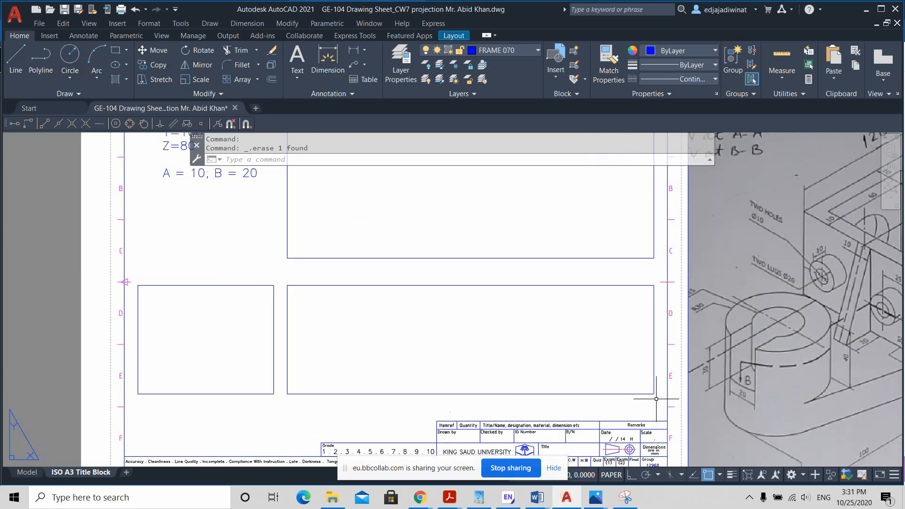
scroll(511, 302, down, 2)
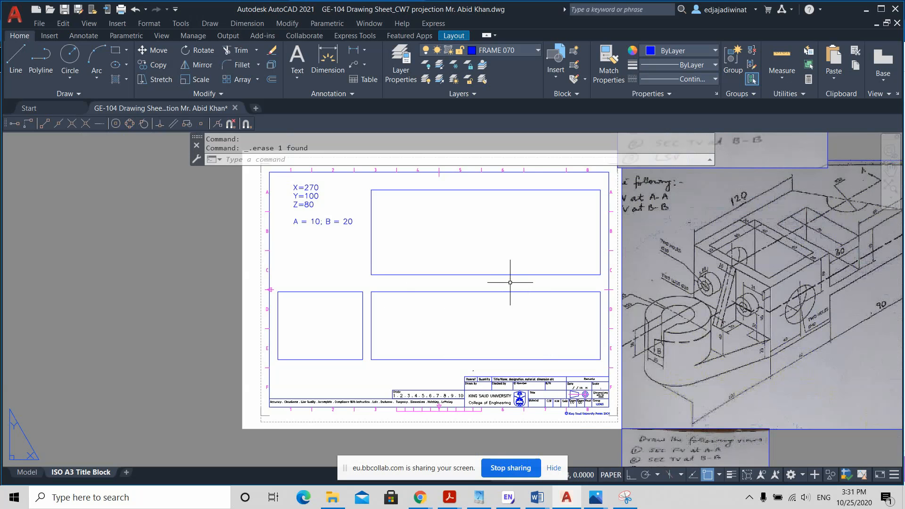
Step: Compare the three empty view boxes with the isometric sketch, examining its upper pocket dimensions and the list of requested views
scroll(515, 241, up, 2)
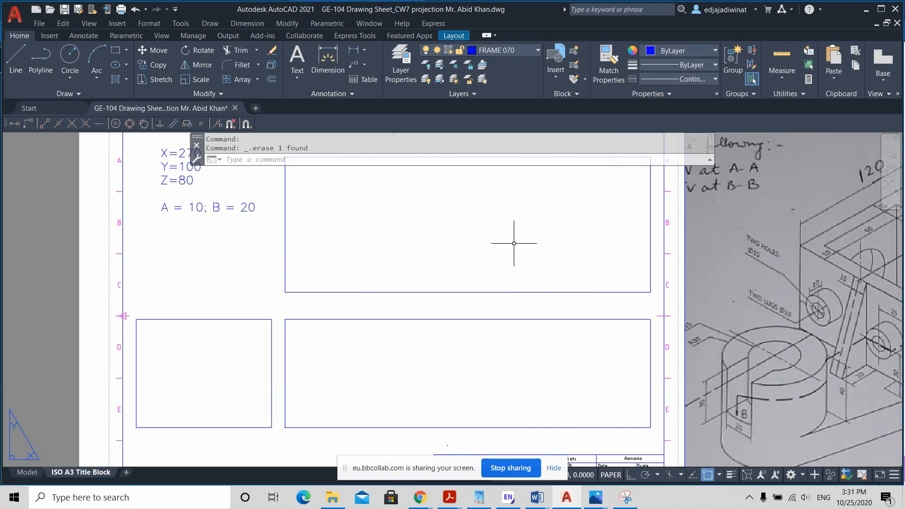
scroll(517, 243, down, 2)
middle_drag(517, 243, 412, 256)
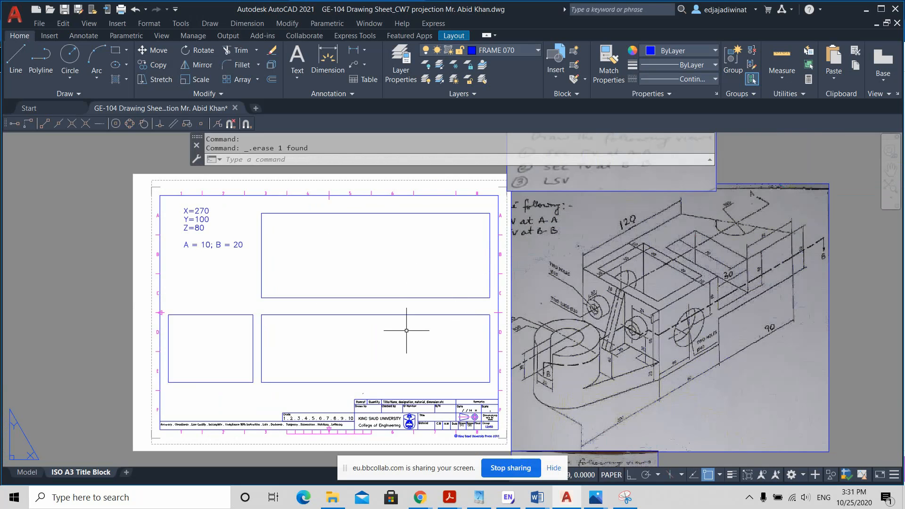
scroll(407, 330, up, 2)
scroll(405, 333, down, 2)
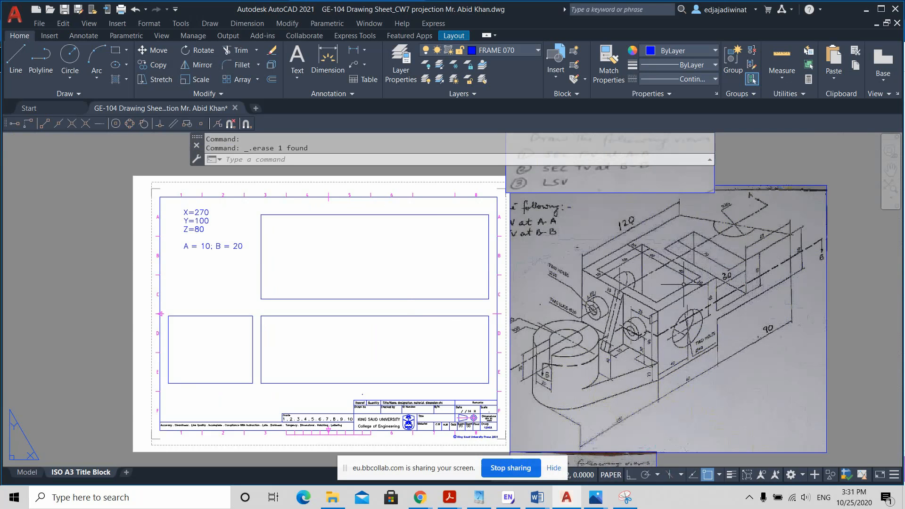
mouse_move(683, 285)
middle_down()
mouse_move(672, 306)
mouse_move(683, 292)
middle_up()
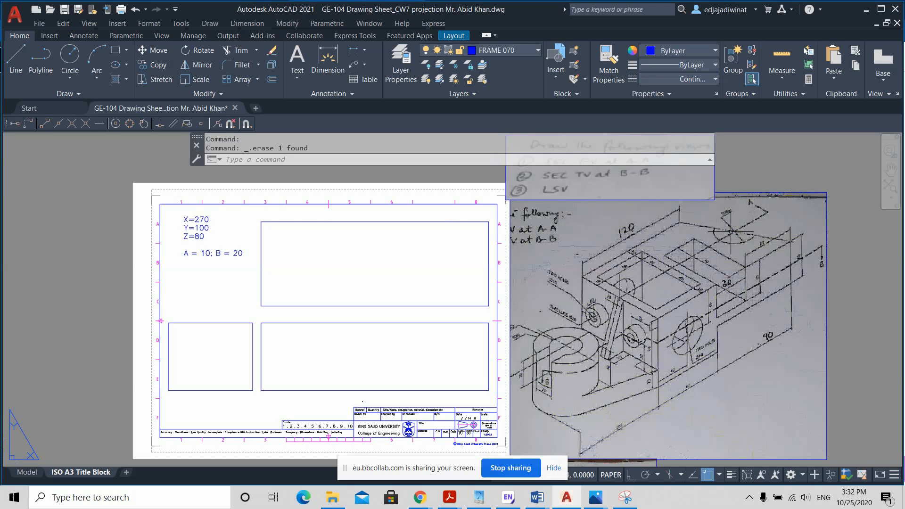
scroll(672, 271, up, 4)
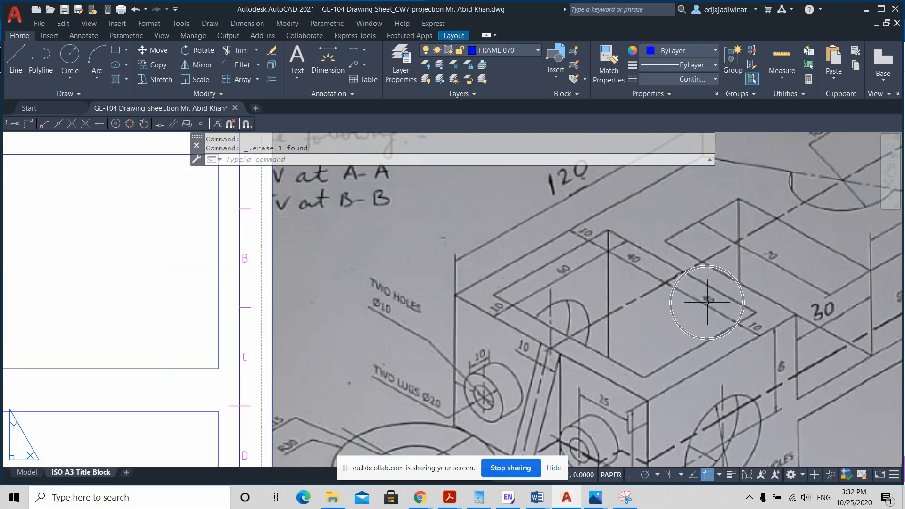
scroll(713, 302, down, 2)
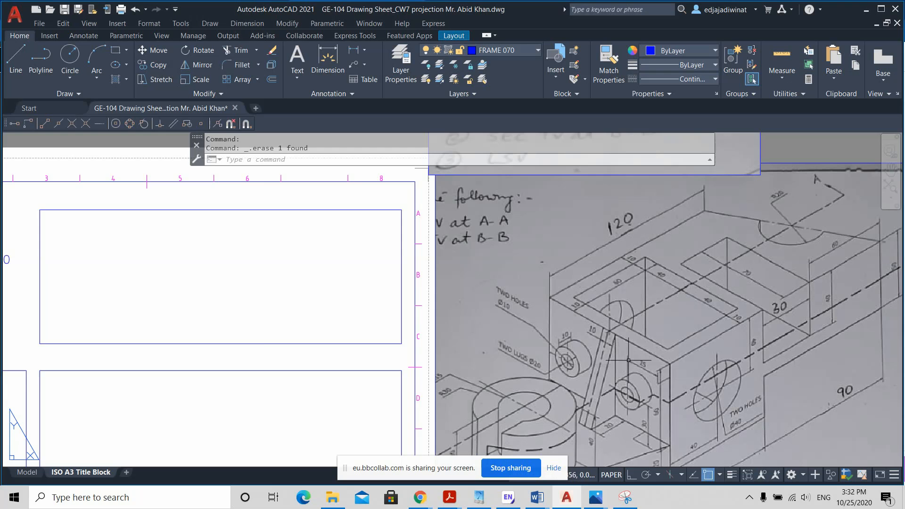
scroll(638, 354, down, 2)
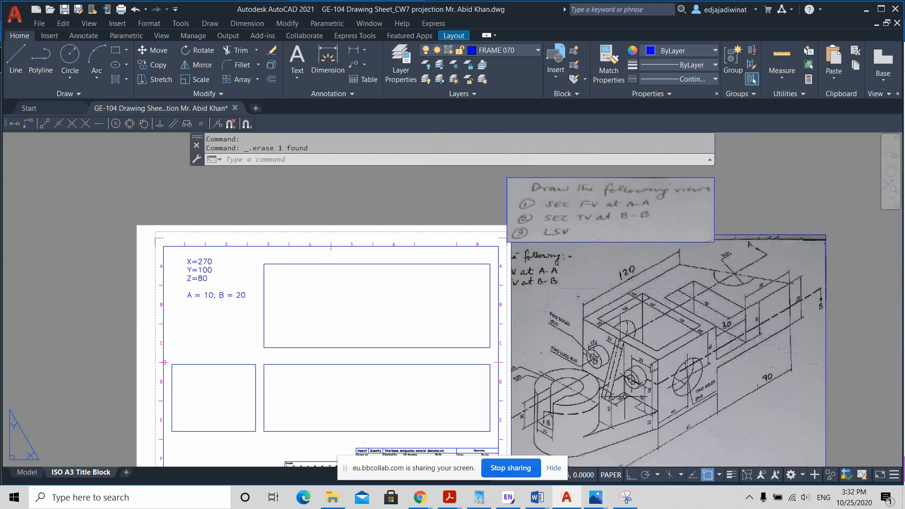
middle_drag(625, 397, 628, 362)
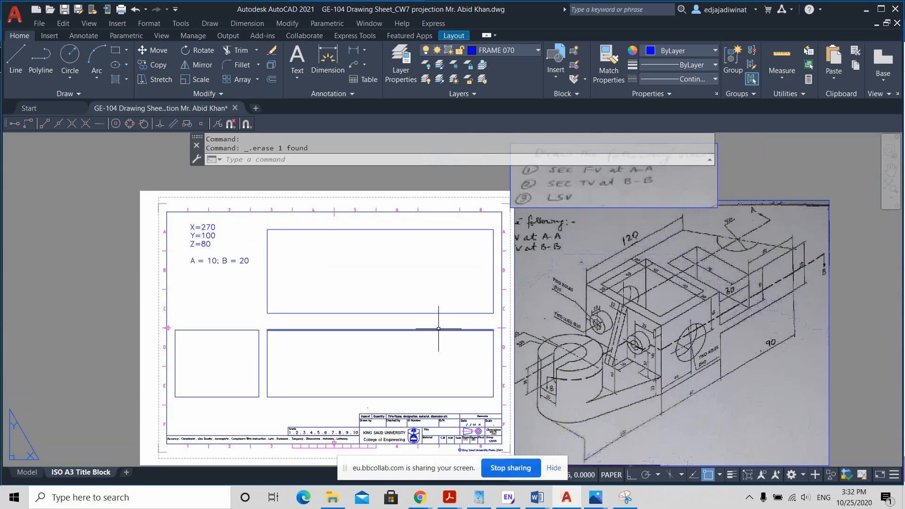
Step: Examine the isometric sketch's block, side holes, lugs, rib, section line B-B and front base for their dimensions
scroll(661, 296, up, 2)
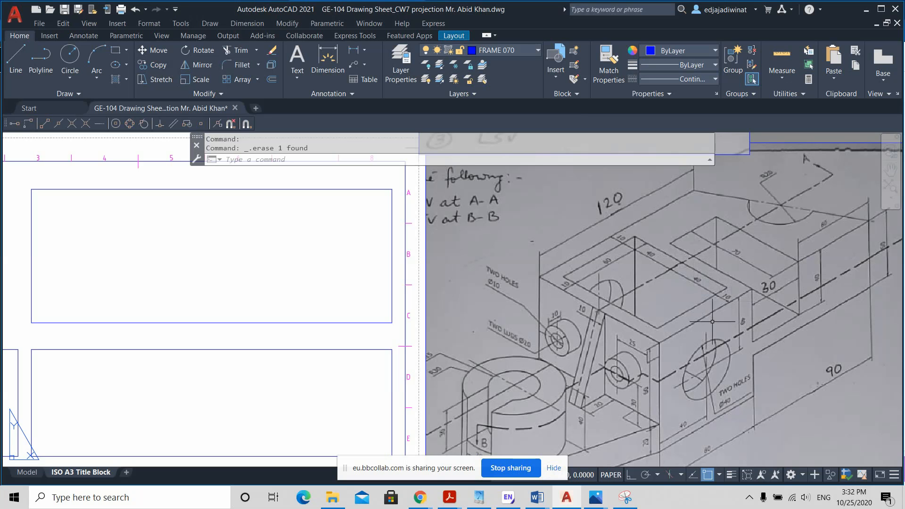
key(ctrl)
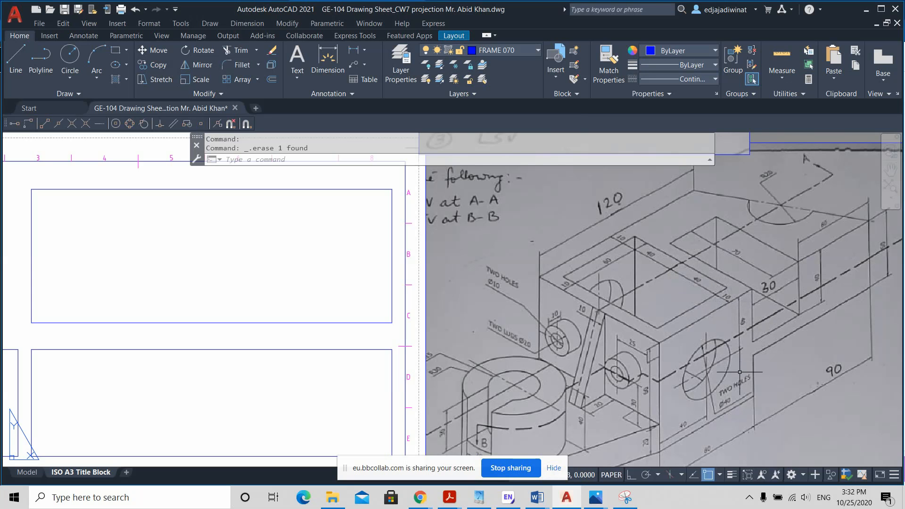
scroll(740, 377, down, 2)
scroll(691, 392, up, 2)
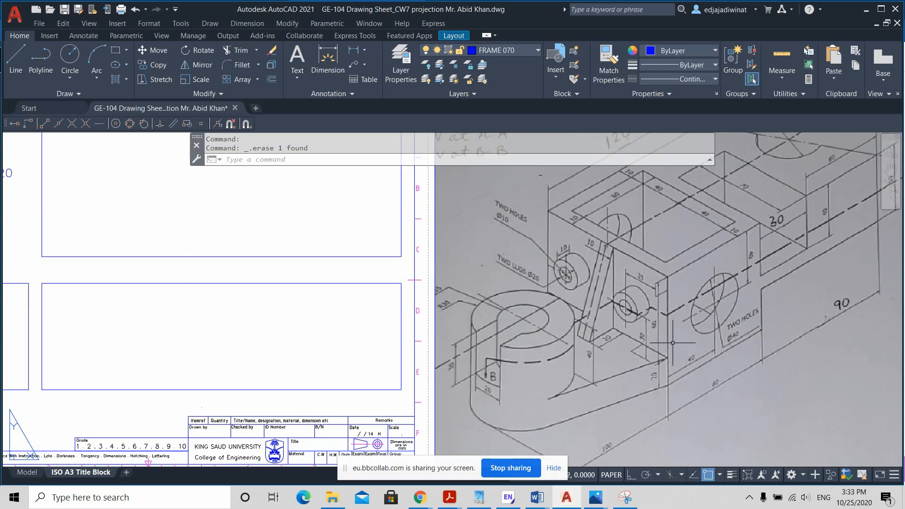
scroll(673, 343, down, 3)
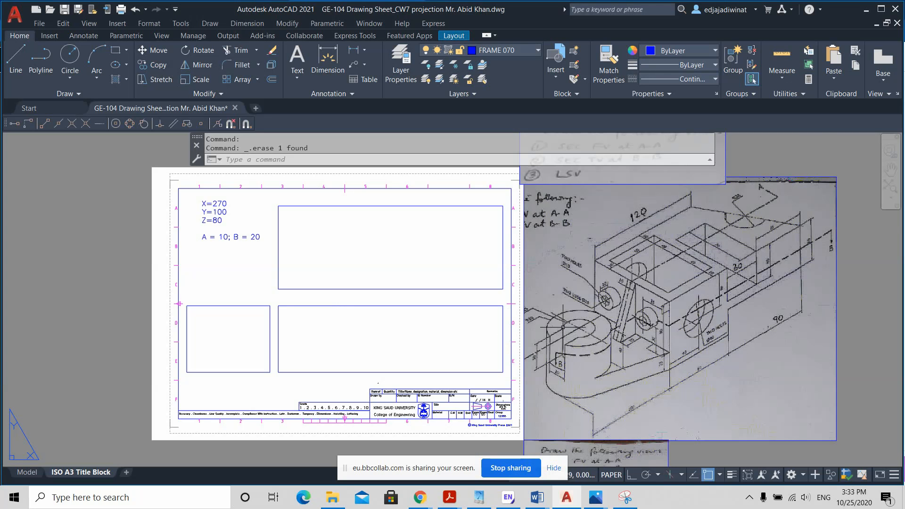
scroll(635, 328, up, 2)
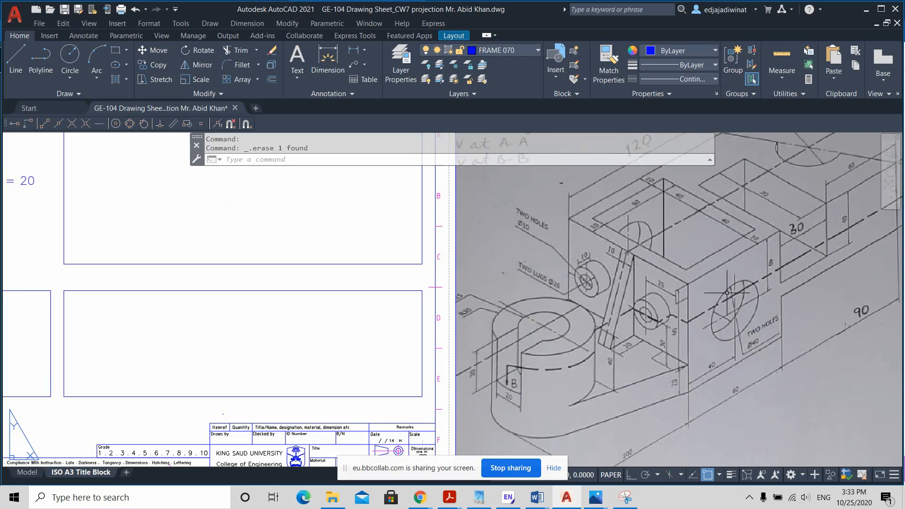
scroll(726, 293, down, 2)
scroll(756, 265, up, 2)
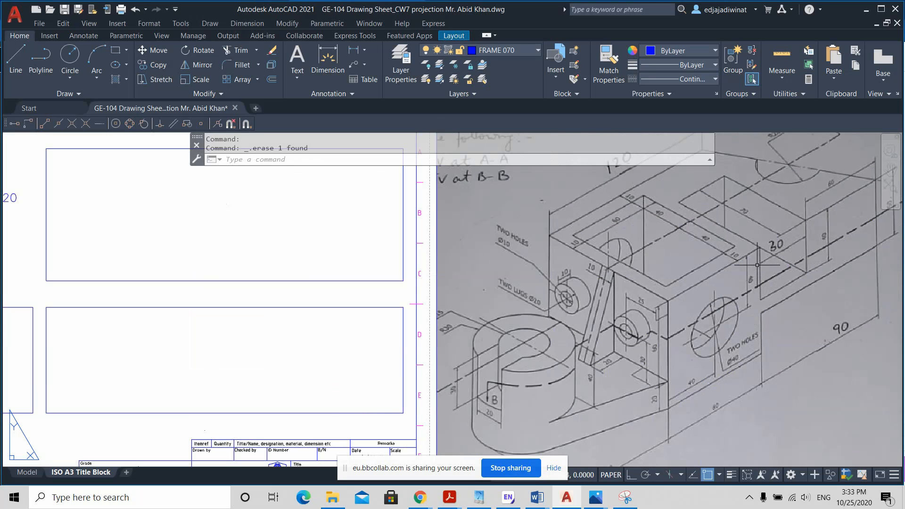
scroll(757, 265, down, 2)
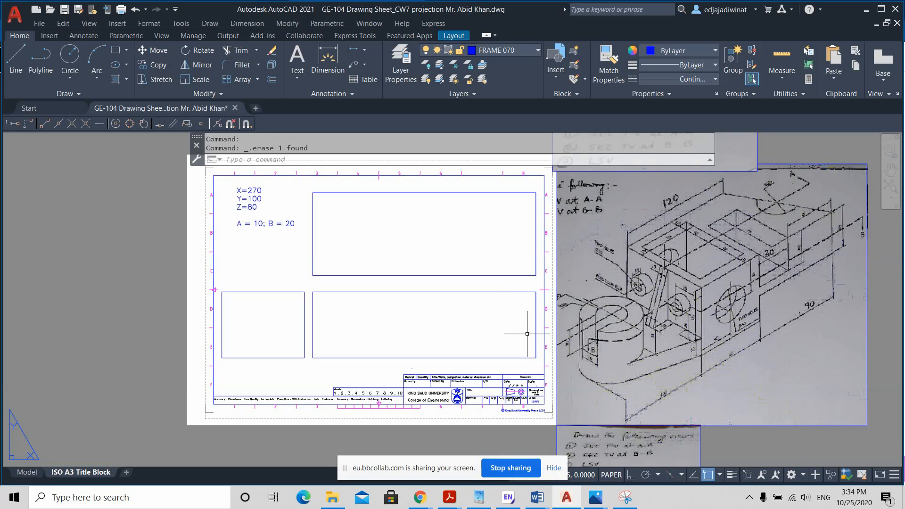
scroll(527, 333, up, 2)
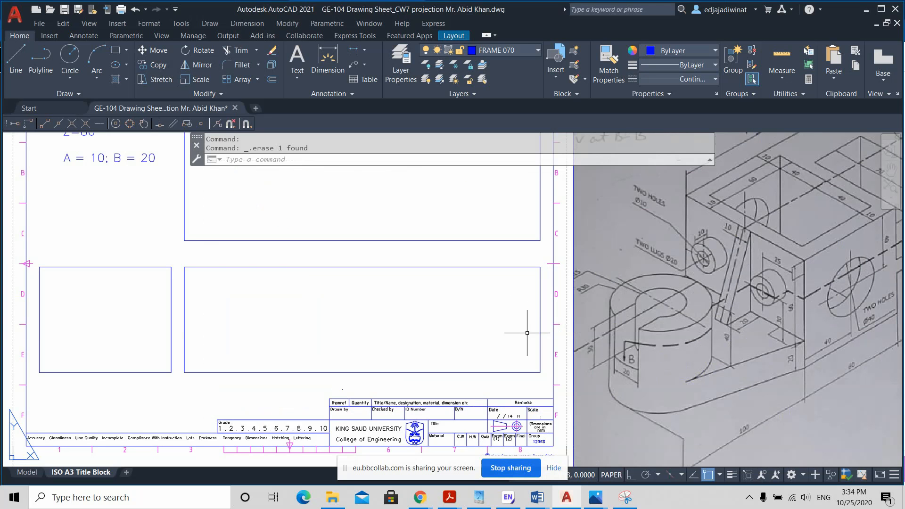
middle_drag(514, 321, 439, 345)
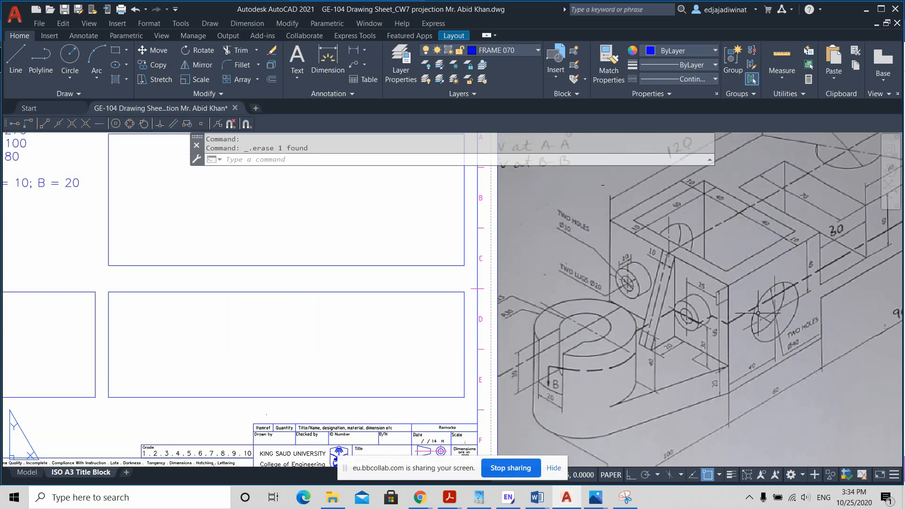
scroll(763, 303, down, 2)
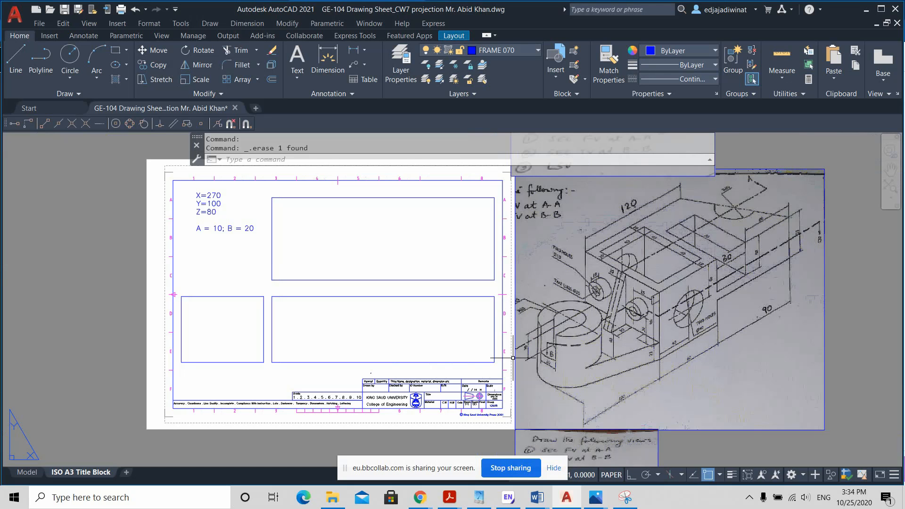
scroll(707, 376, up, 2)
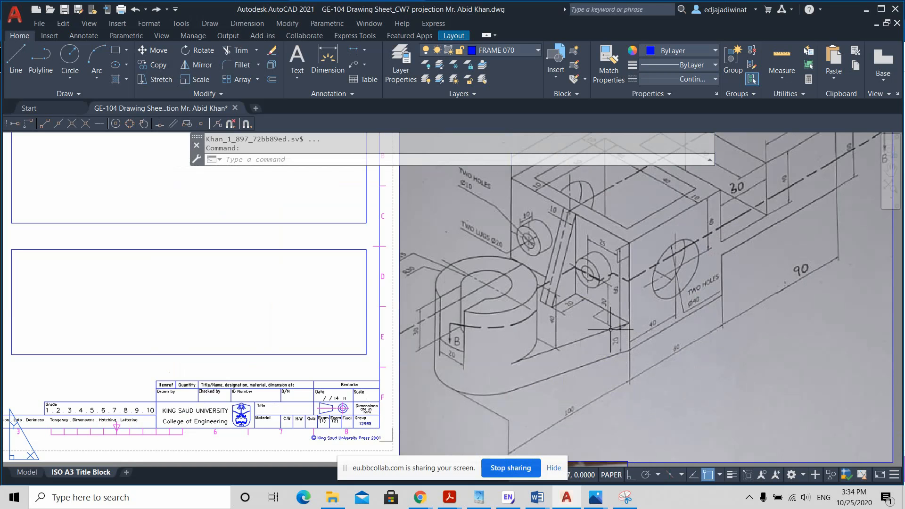
scroll(595, 334, down, 2)
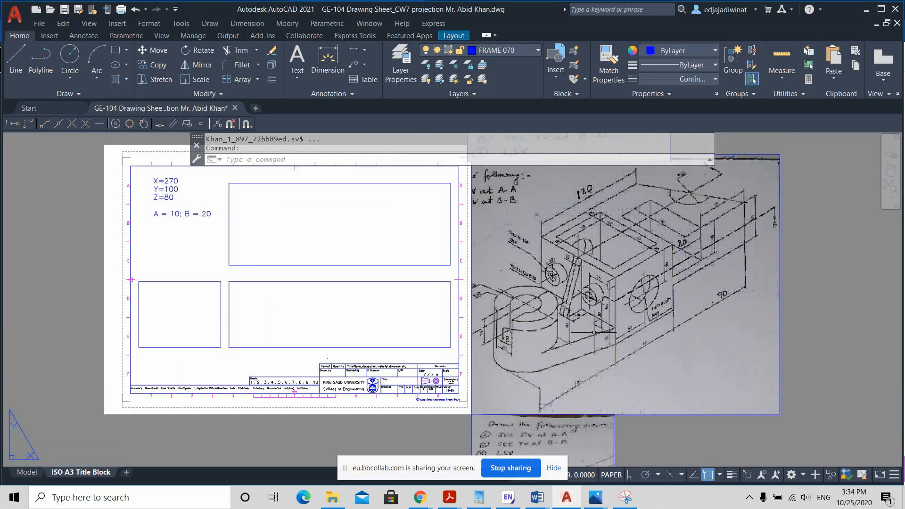
scroll(596, 332, up, 2)
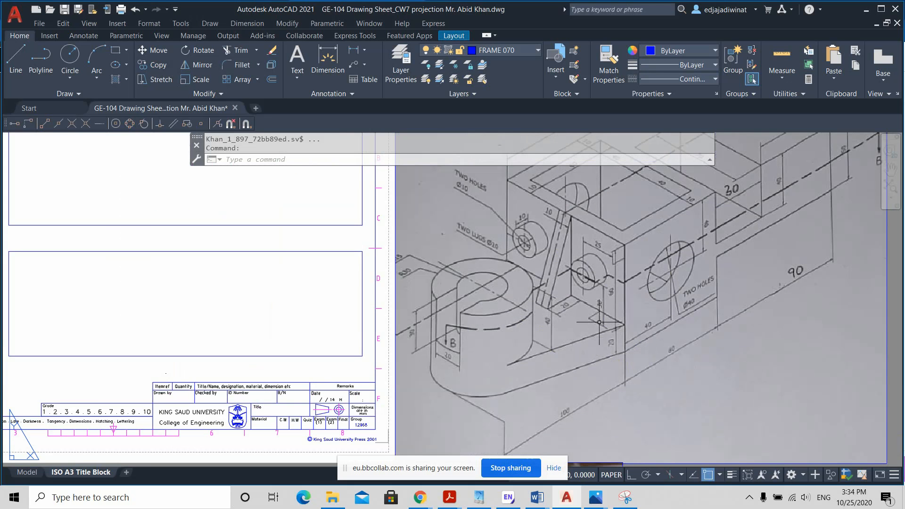
scroll(617, 350, up, 2)
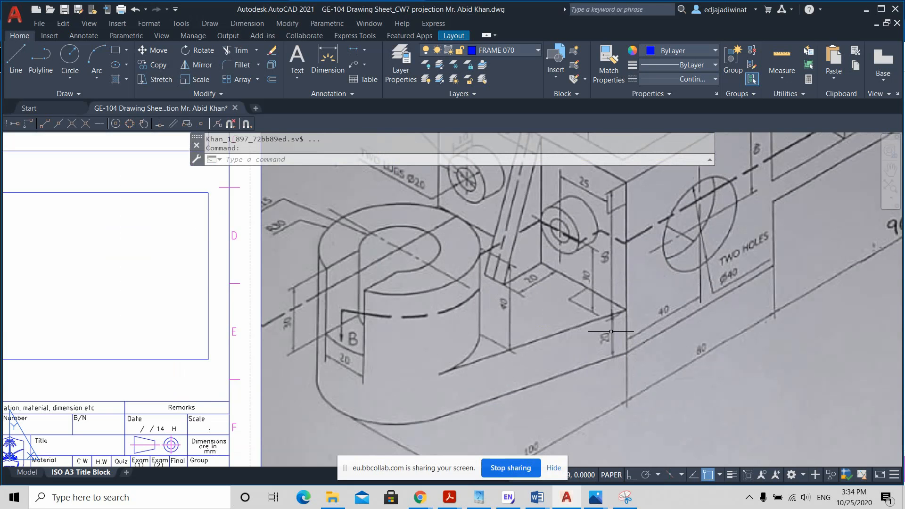
Step: Offset the bottom edge of the front view box 20 mm upward for the top of the base
scroll(582, 336, down, 2)
middle_drag(309, 287, 438, 275)
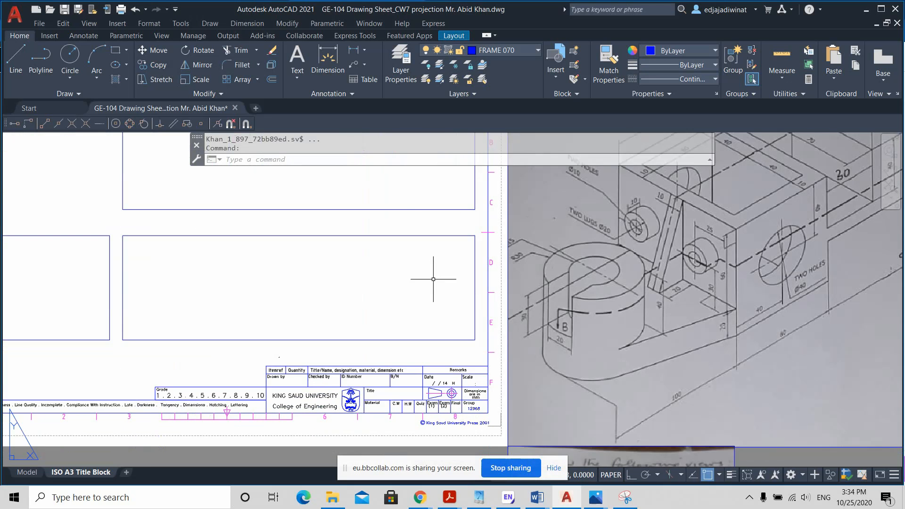
click(272, 79)
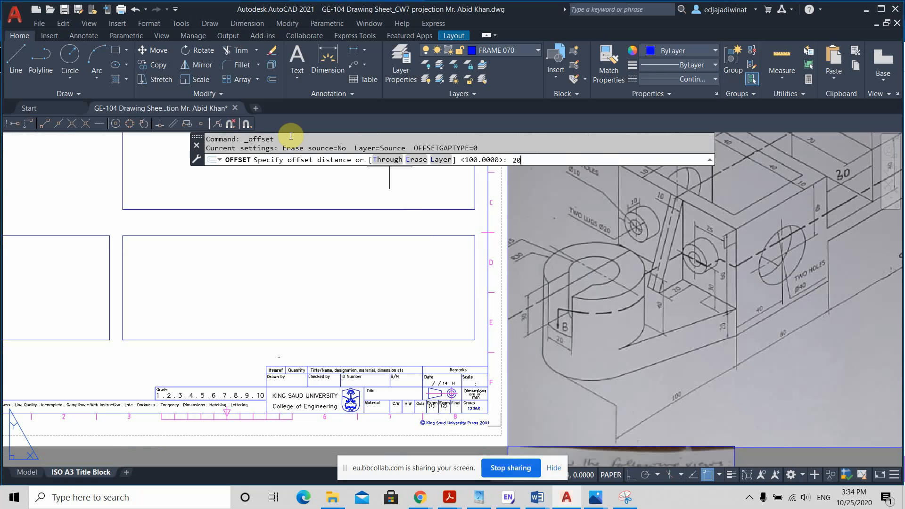
text(20)
key(Return)
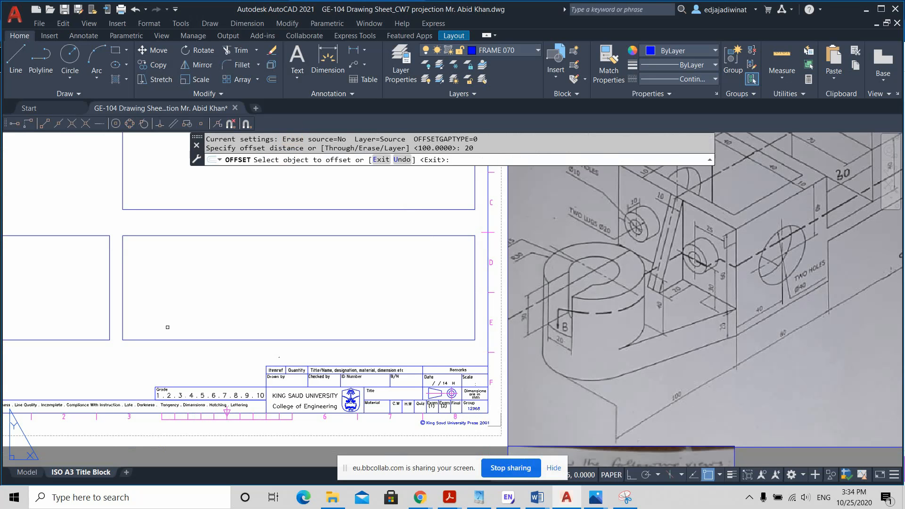
click(170, 340)
click(178, 298)
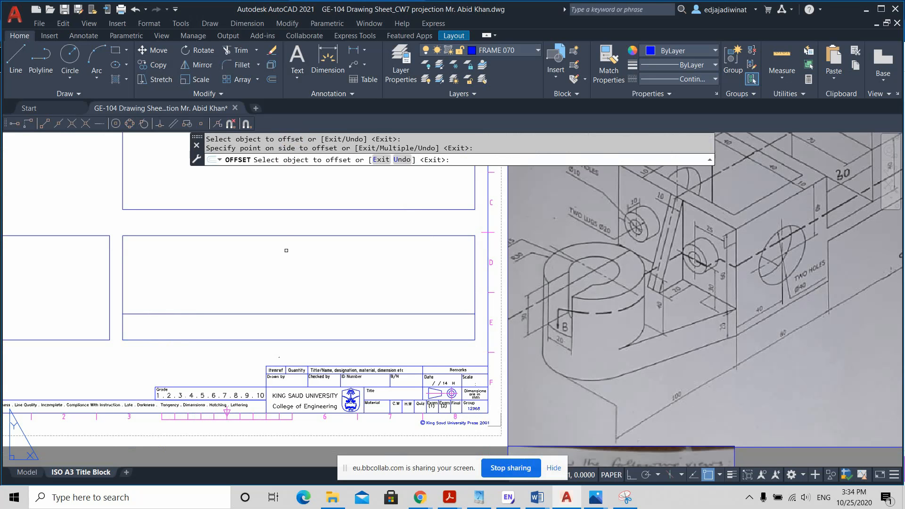
key(Escape)
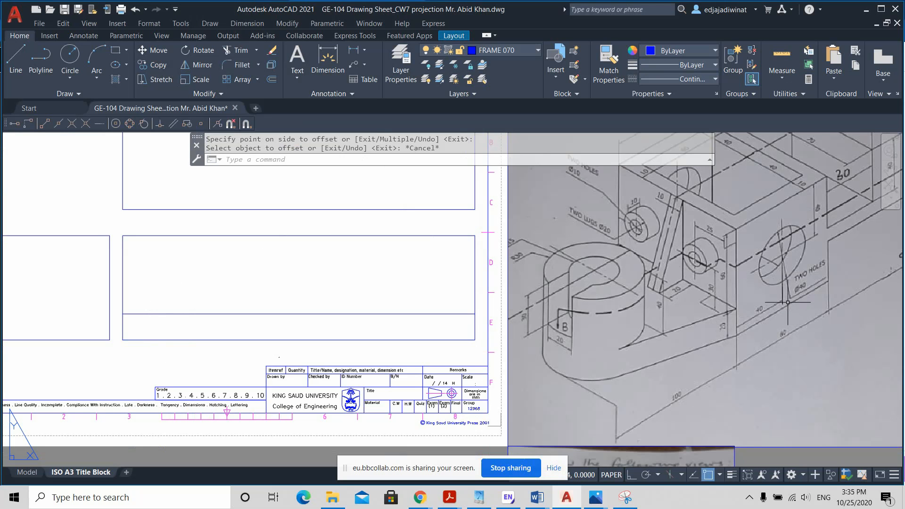
Step: Offset the front view box's left edge 30 mm inward, and offset the resulting line another 30 mm to the right
middle_drag(788, 302, 737, 309)
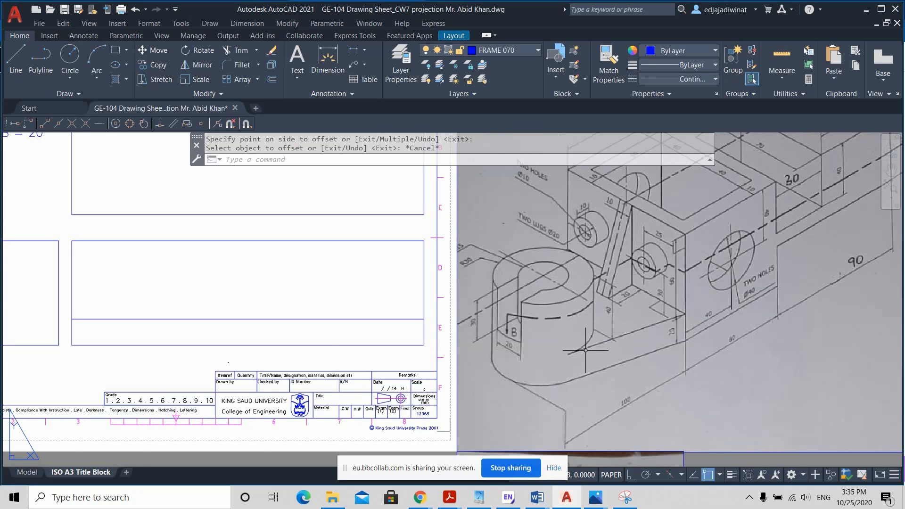
scroll(577, 354, up, 2)
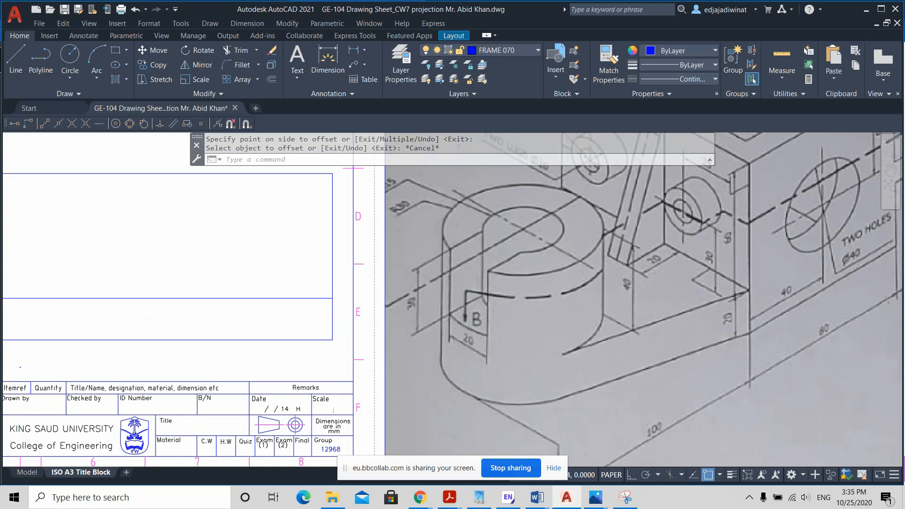
scroll(564, 335, down, 2)
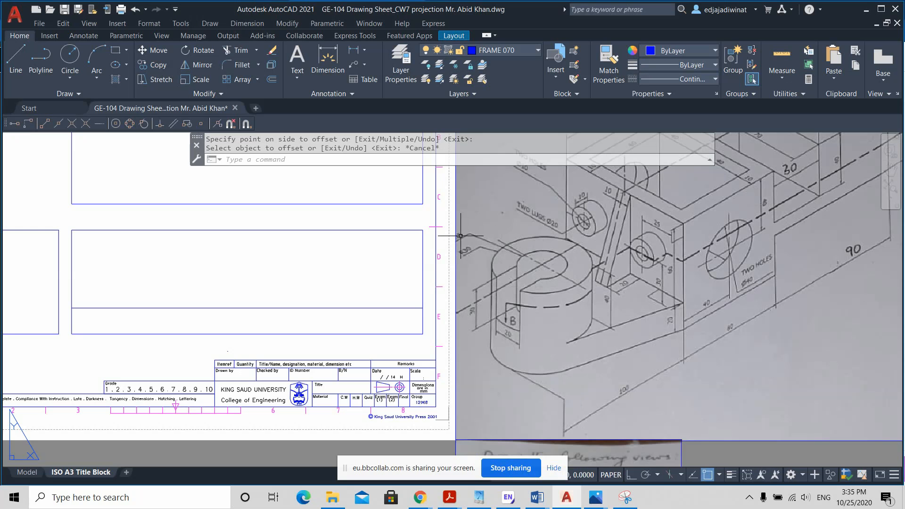
scroll(460, 235, up, 2)
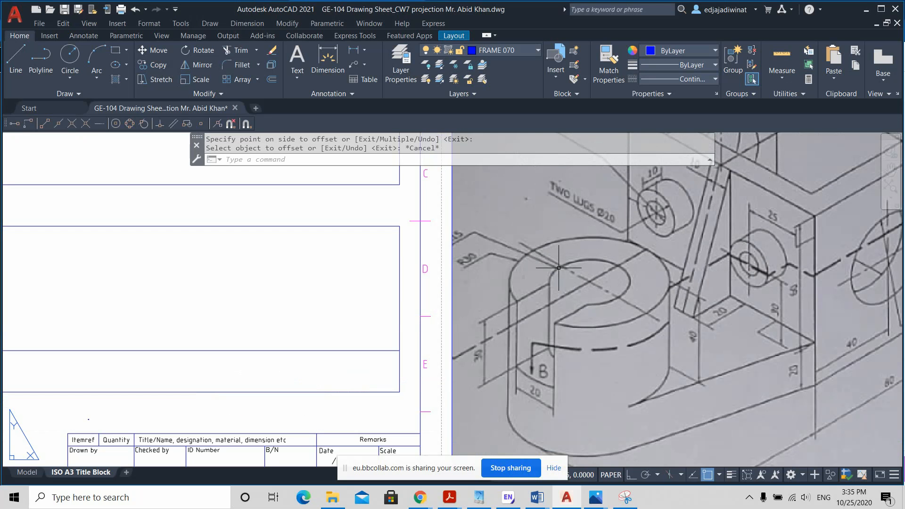
scroll(515, 272, down, 1)
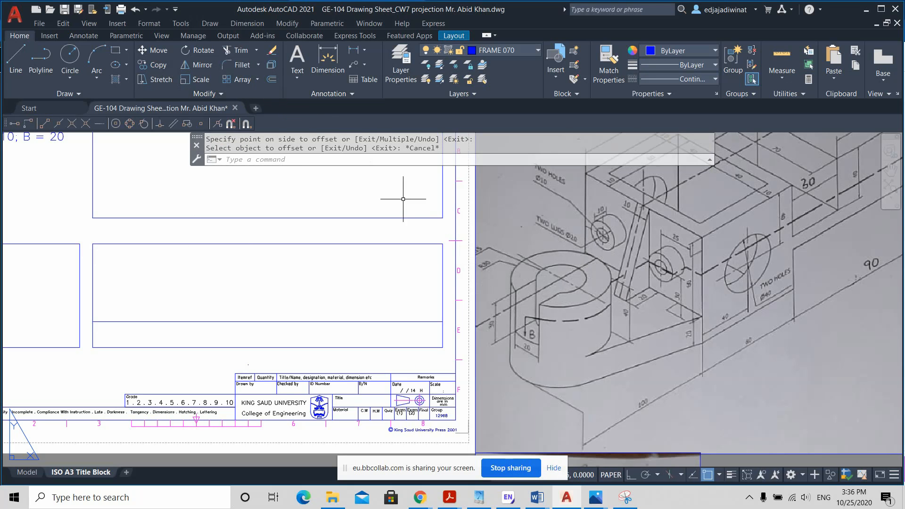
click(273, 79)
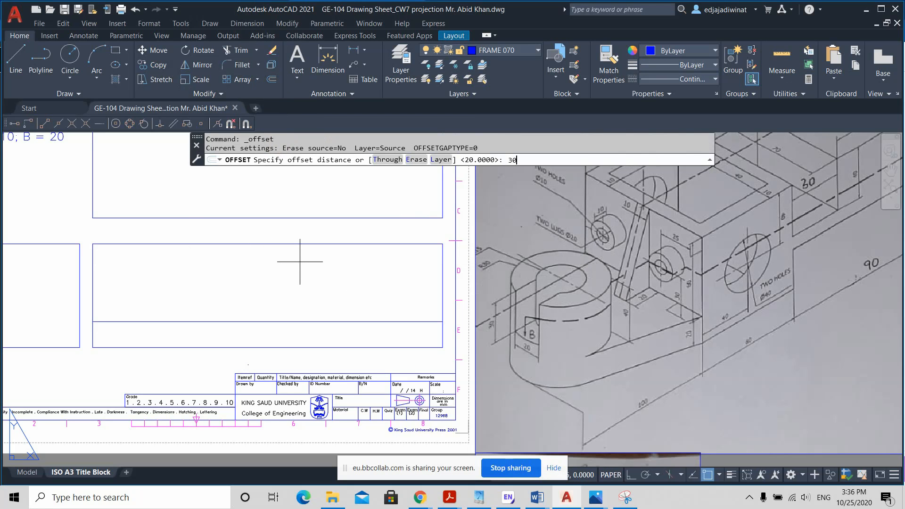
key(Return)
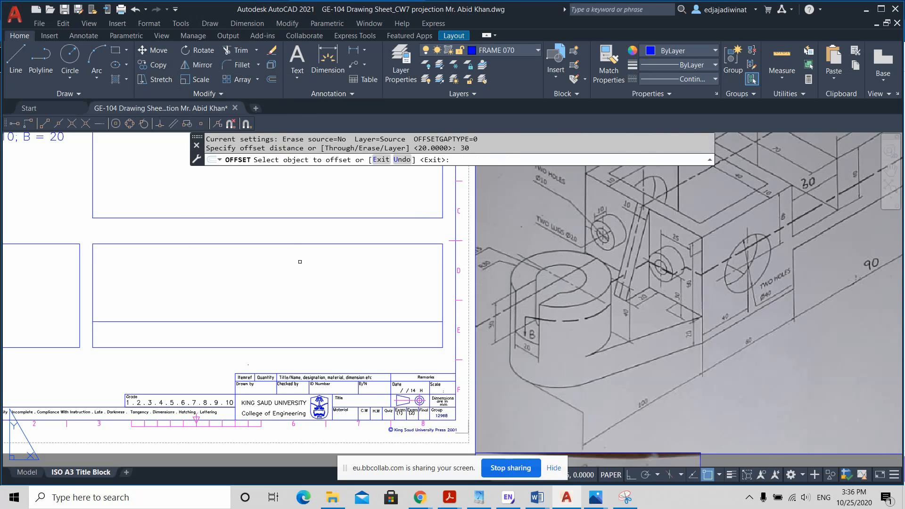
click(92, 276)
click(135, 277)
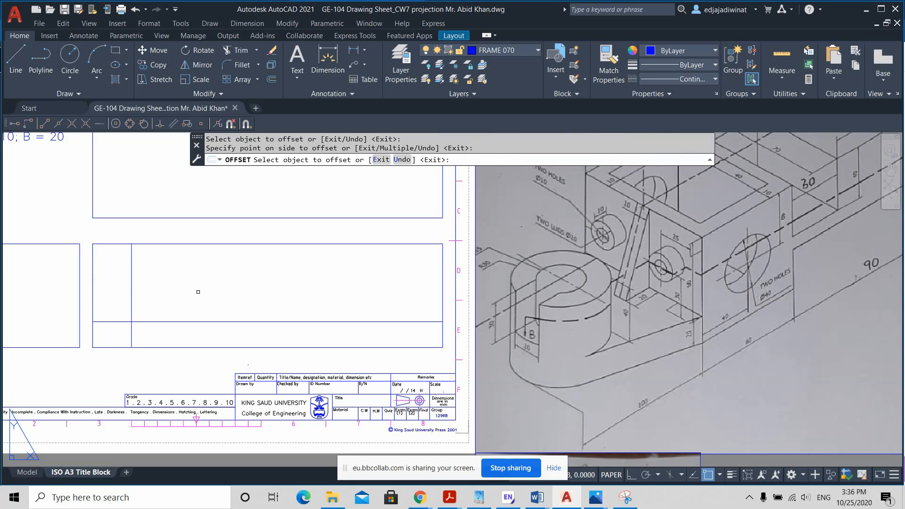
click(130, 266)
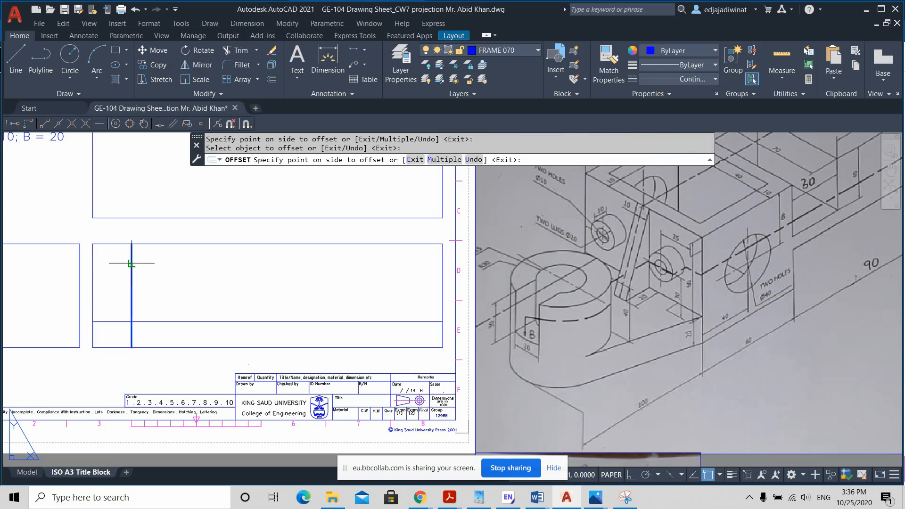
click(177, 262)
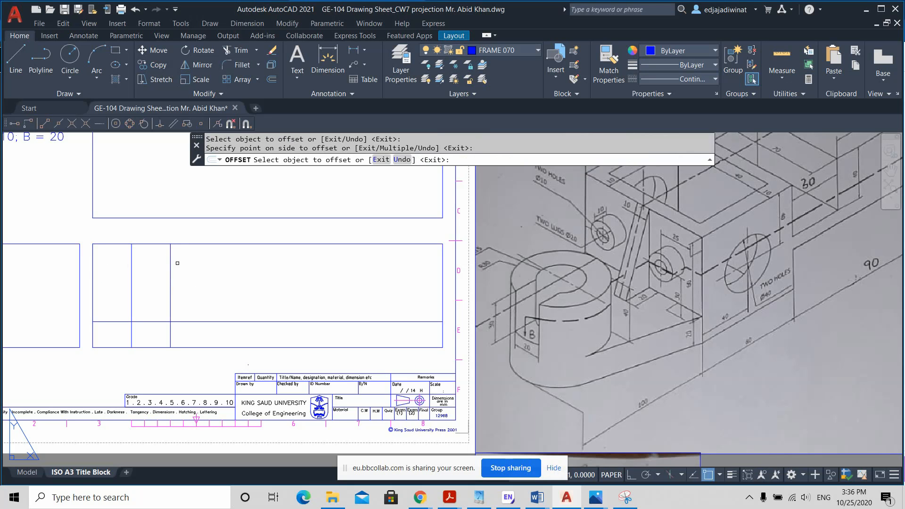
key(Return)
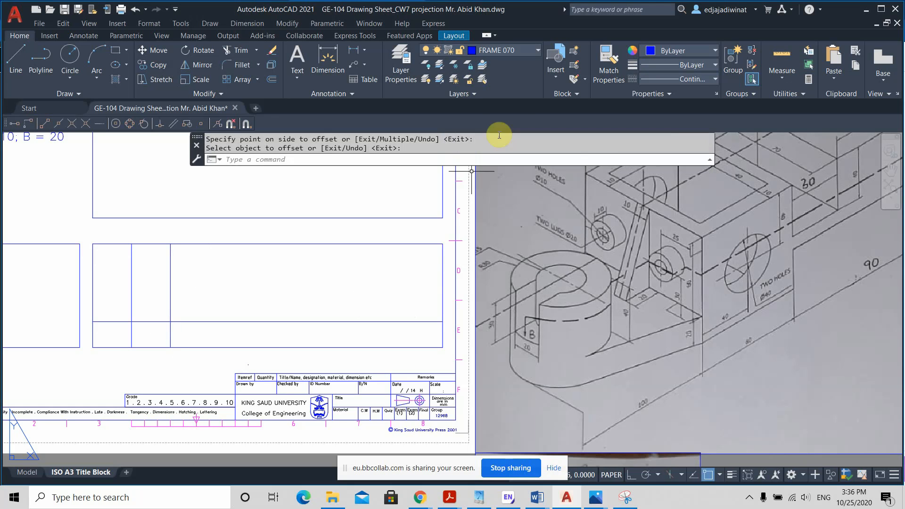
Step: Trim the part of the second inner vertical line that lies below the base's top line in the front view
click(233, 57)
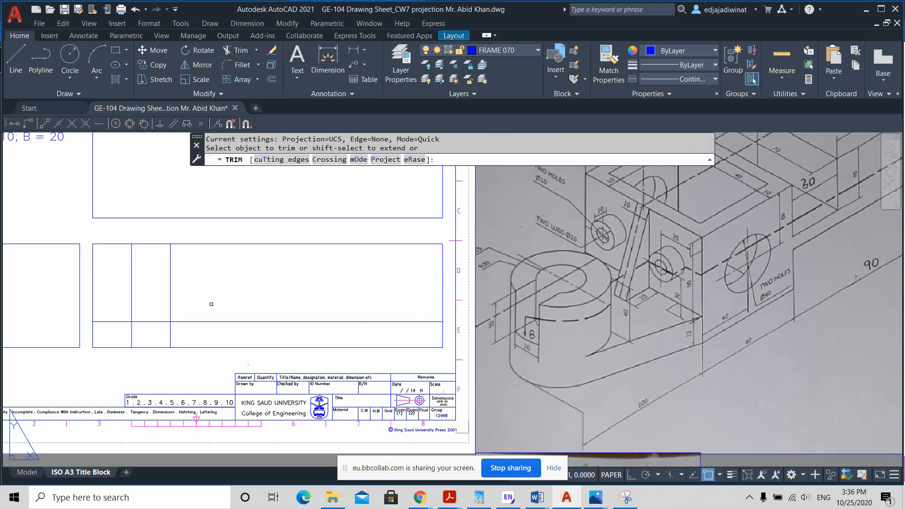
drag(182, 340, 167, 329)
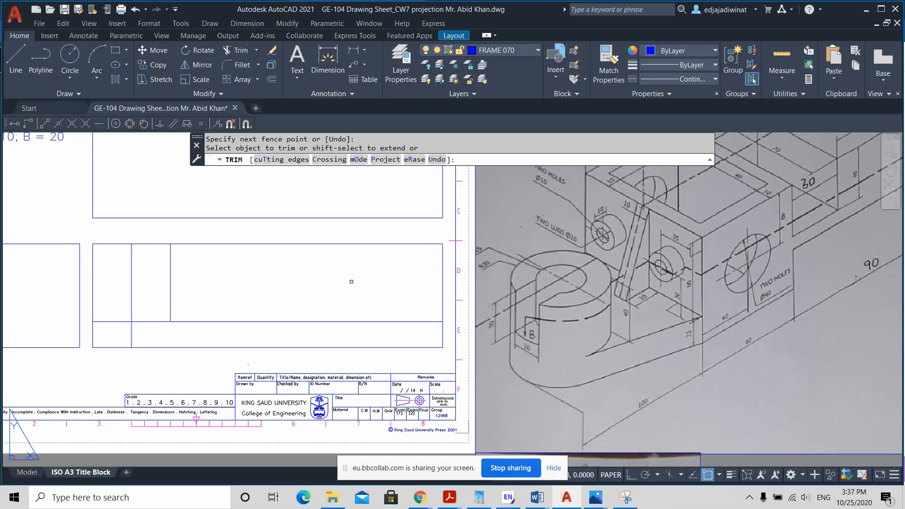
click(411, 425)
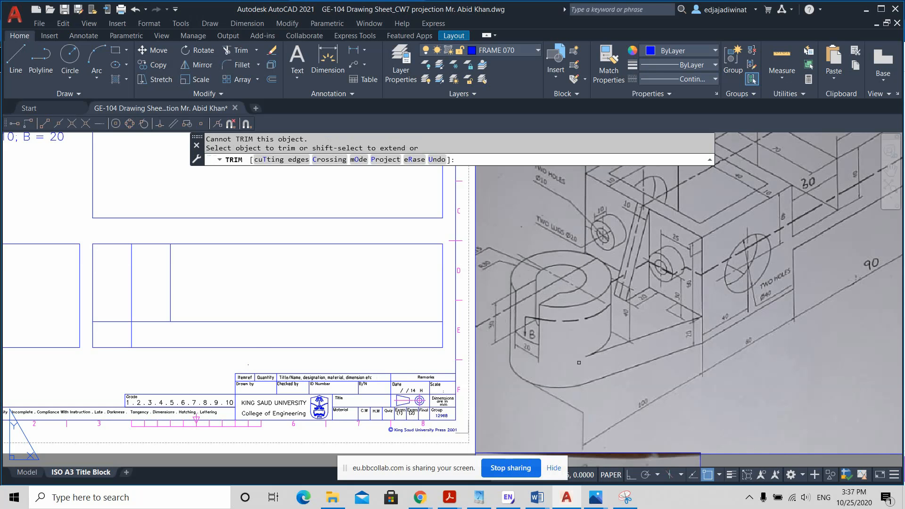
scroll(579, 366, down, 2)
key(Escape)
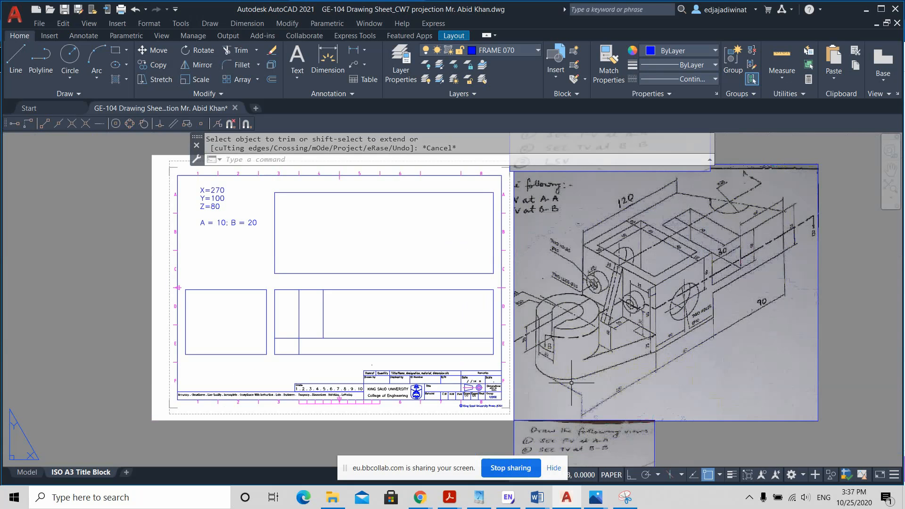
Step: Examine the sketch's slotted front cylinder, its radii and section line A, and compare them with the cylinder's centre line in the front view
middle_drag(578, 374, 545, 188)
scroll(568, 402, up, 2)
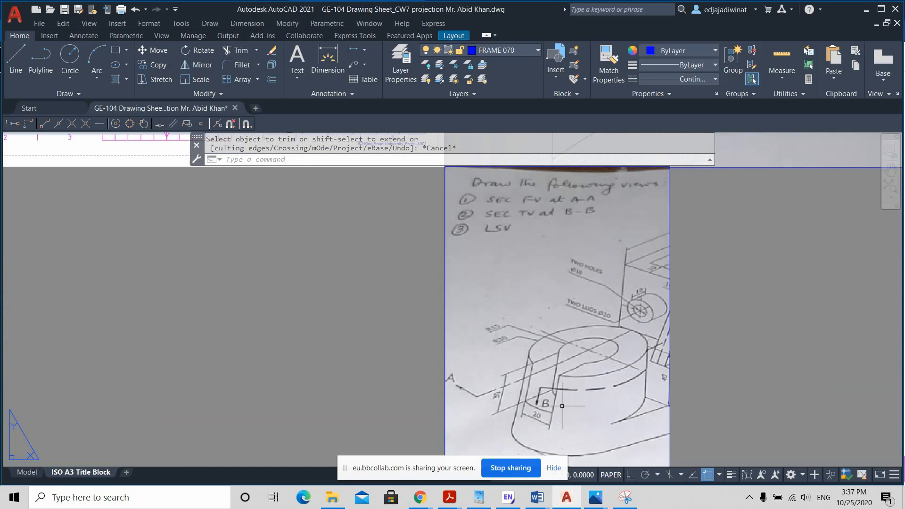
scroll(533, 379, up, 2)
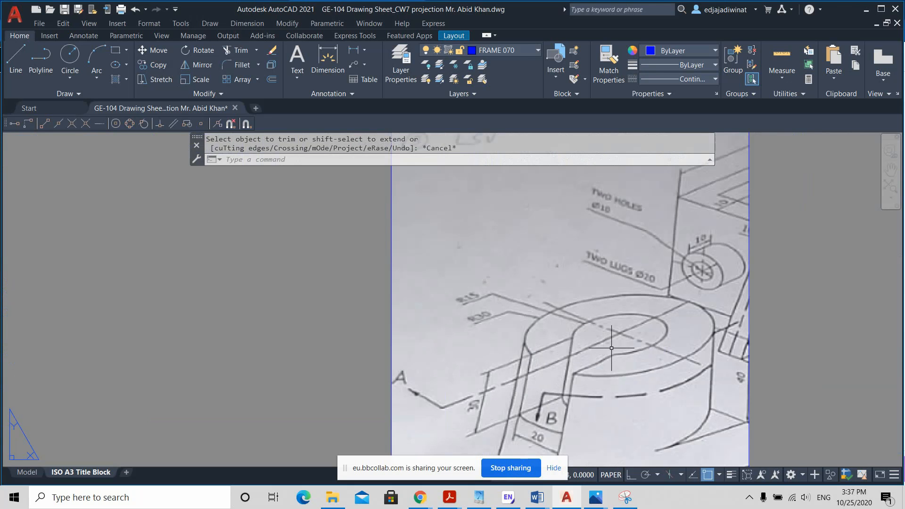
scroll(608, 344, down, 3)
middle_drag(589, 282, 639, 449)
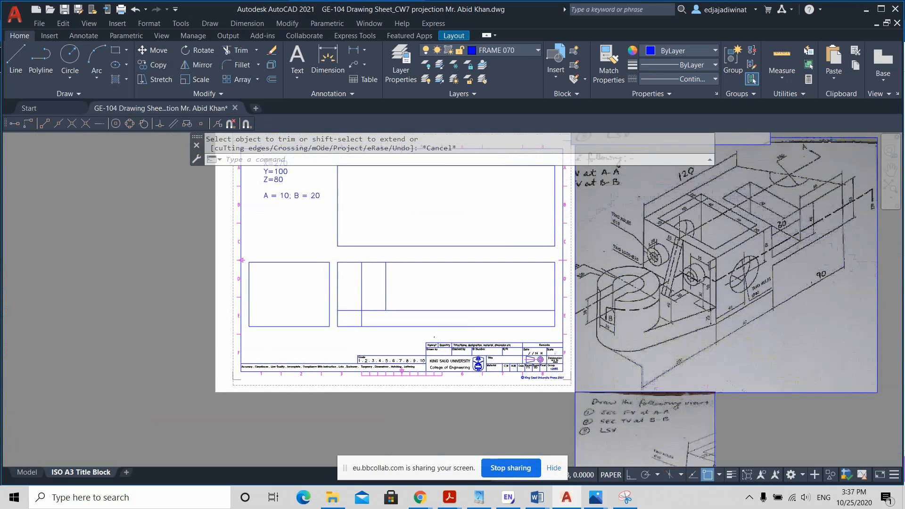
scroll(657, 310, up, 2)
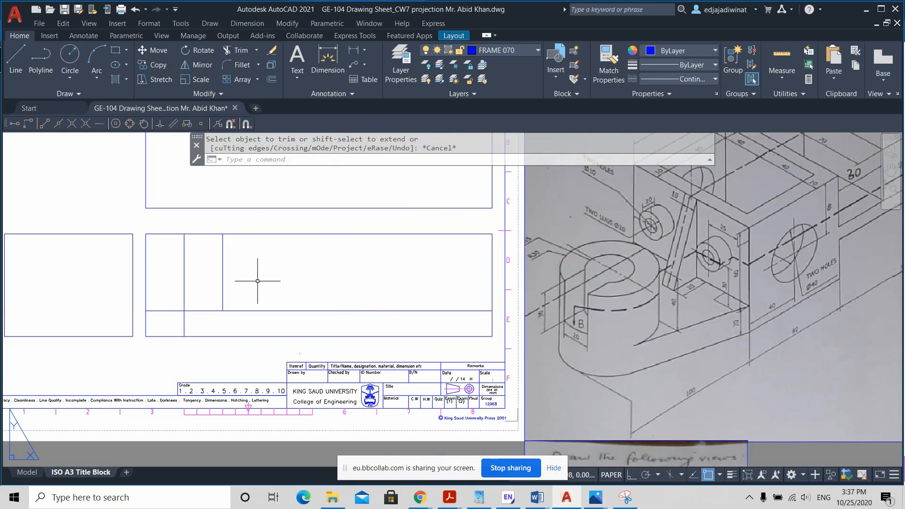
click(184, 260)
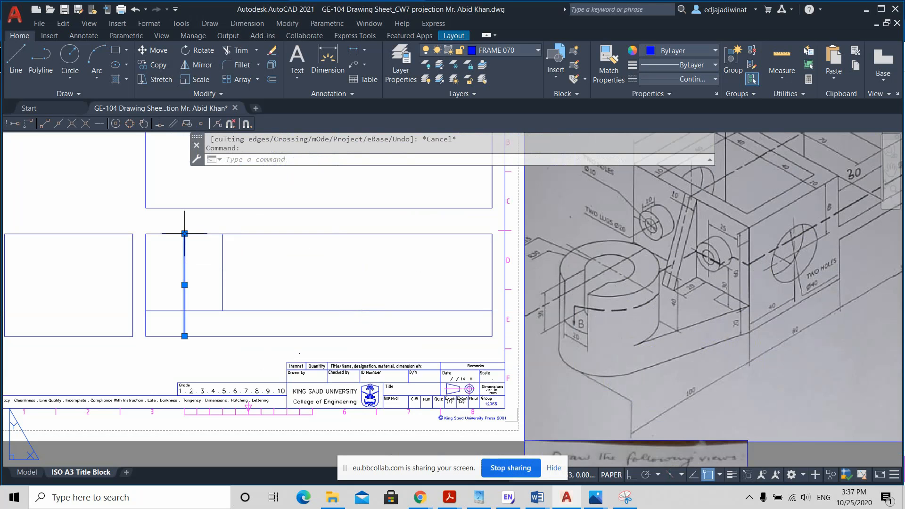
mouse_move(185, 234)
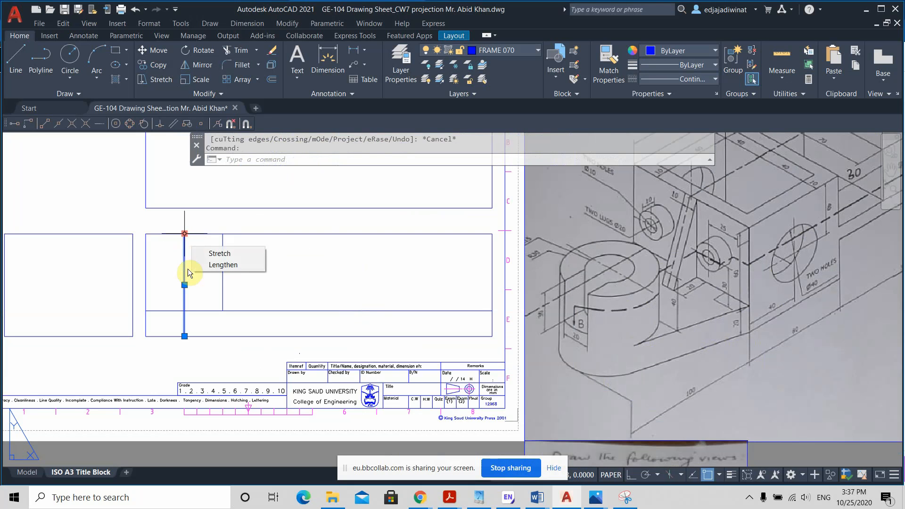
key(Escape)
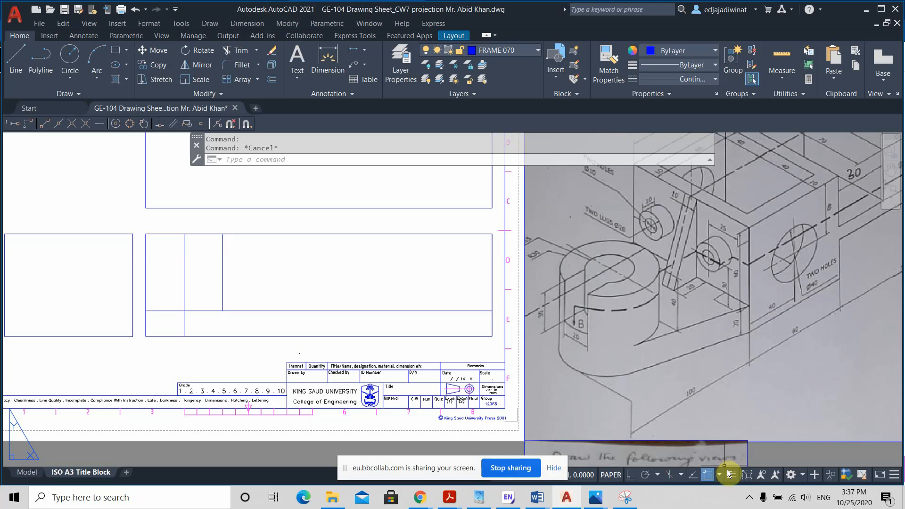
click(749, 498)
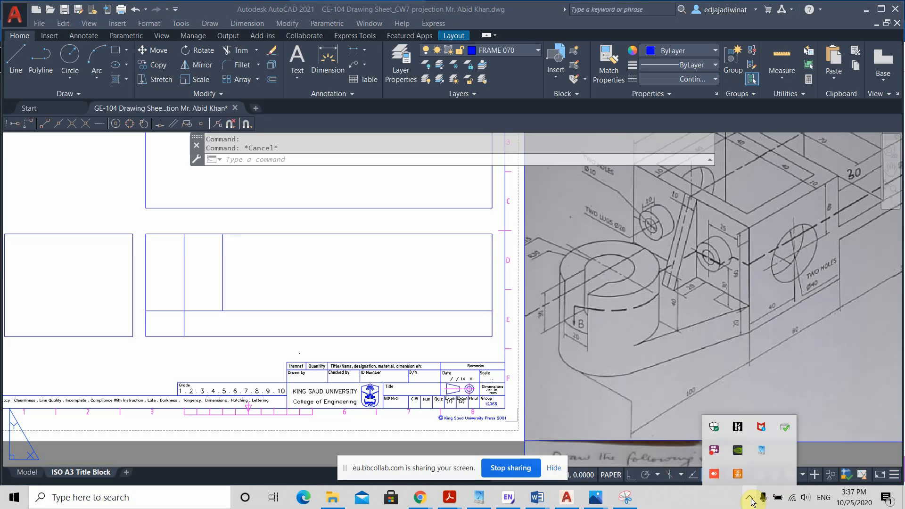
click(750, 500)
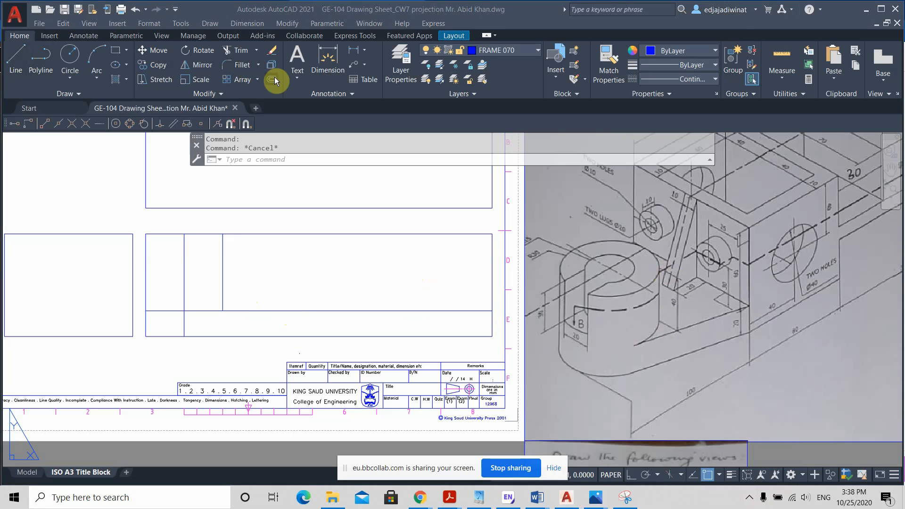
text(40)
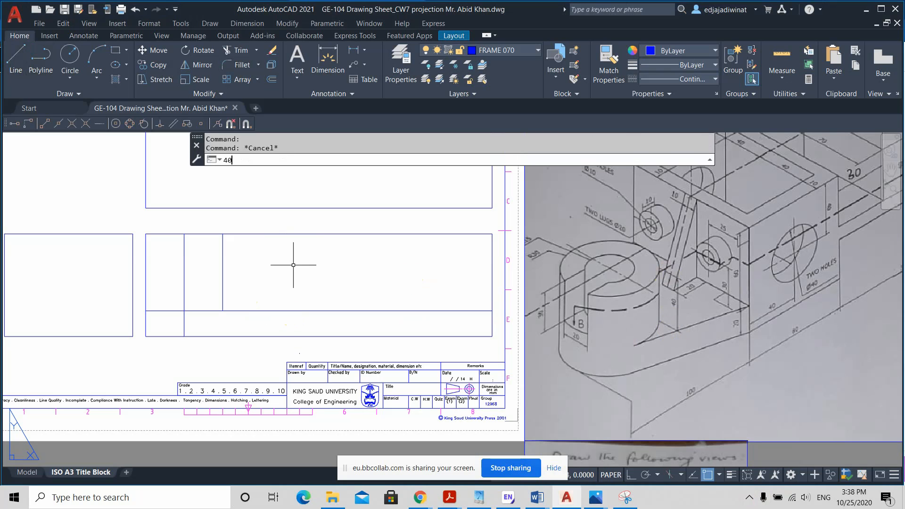
key(Return)
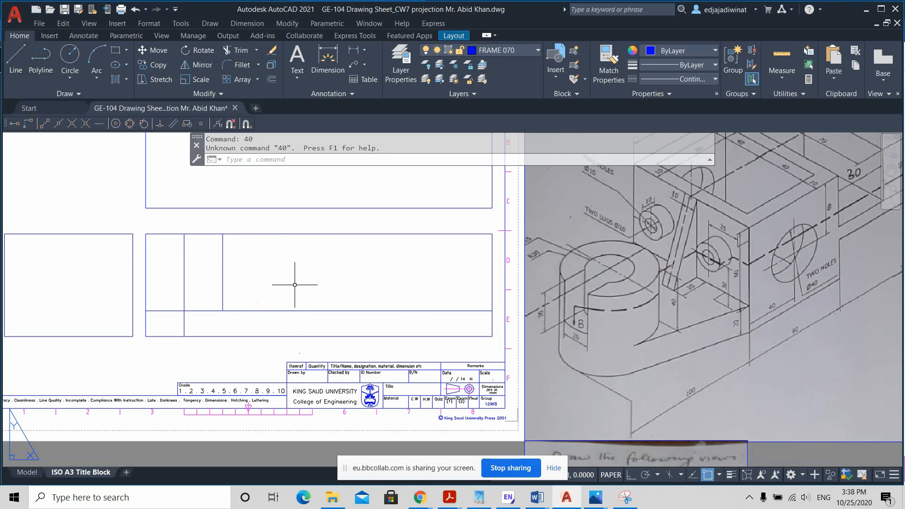
key(Escape)
Step: Offset the base's top line in the front view 40 mm upward
click(268, 82)
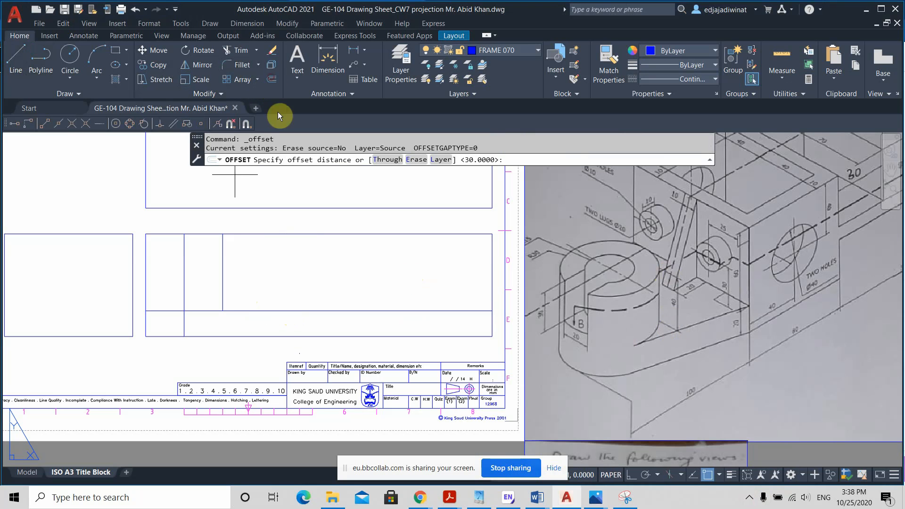
key(Return)
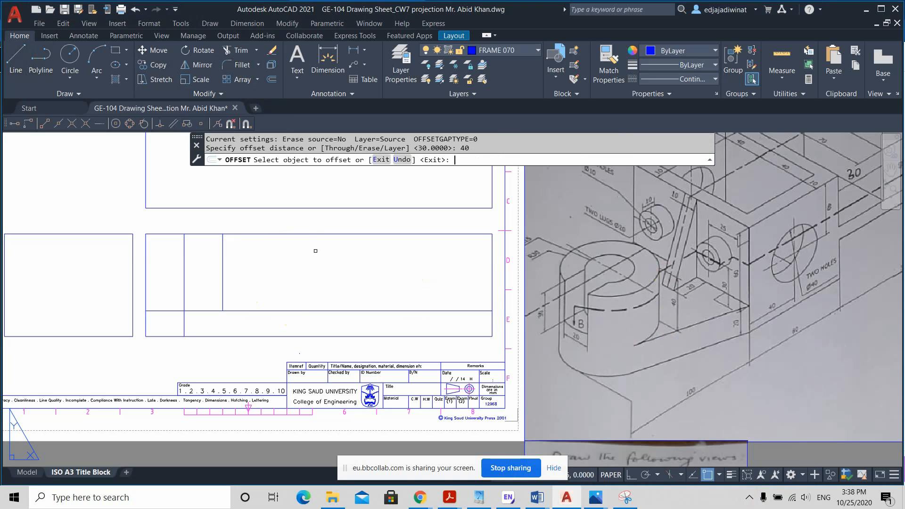
click(283, 311)
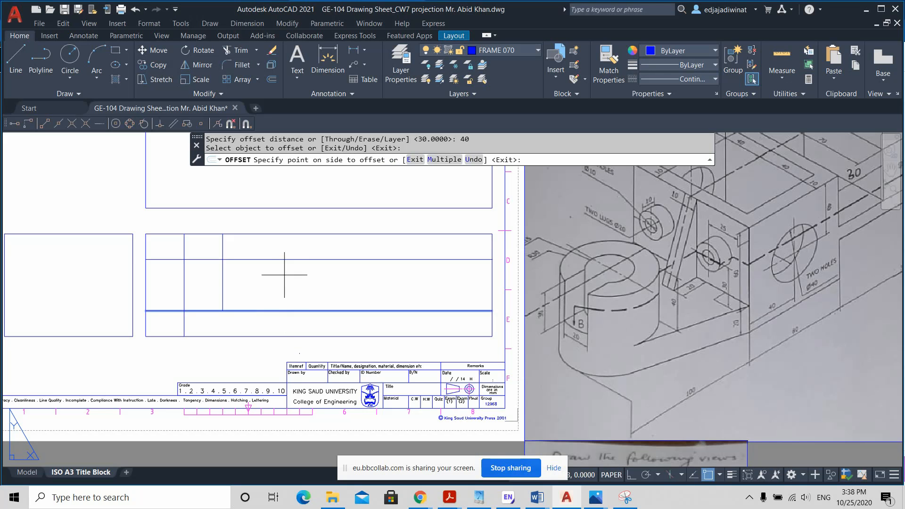
click(320, 276)
key(Escape)
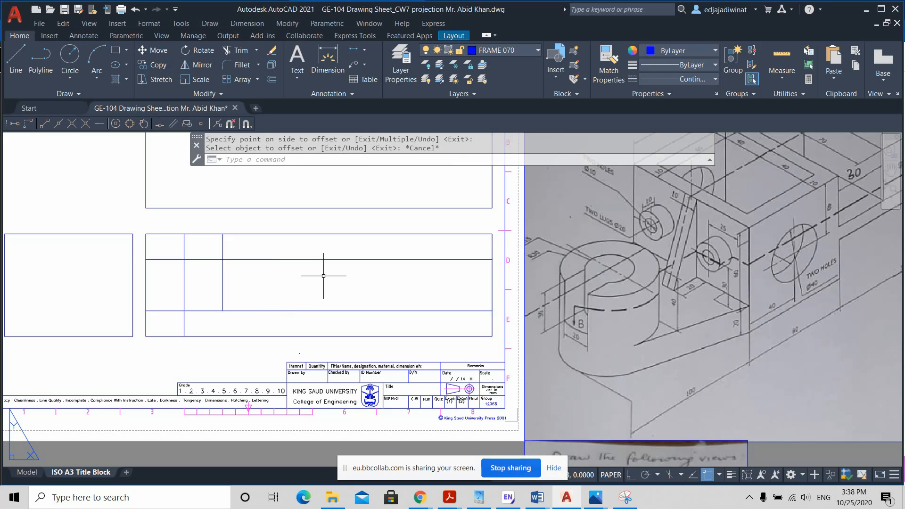
Step: Trim the cylinder's top line beyond its right side, plus the cylinder's side lines and the box's top-left portion above that line
click(238, 51)
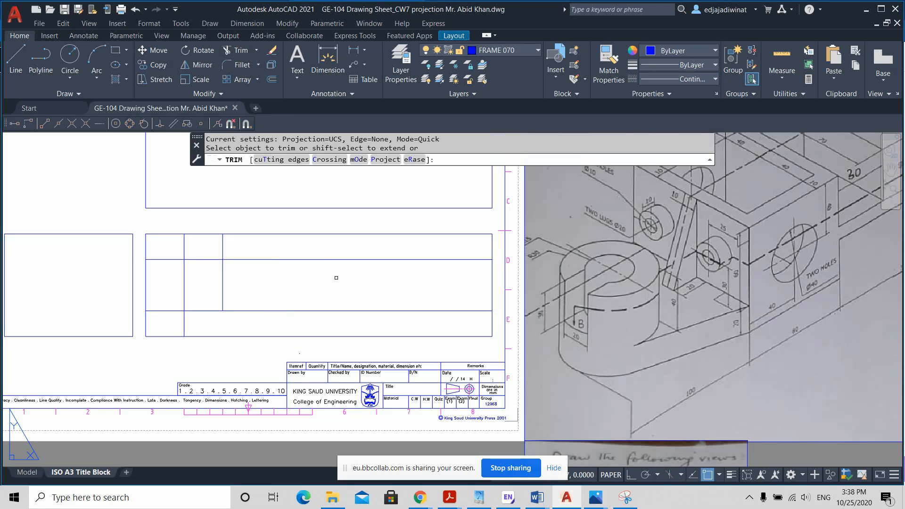
click(306, 248)
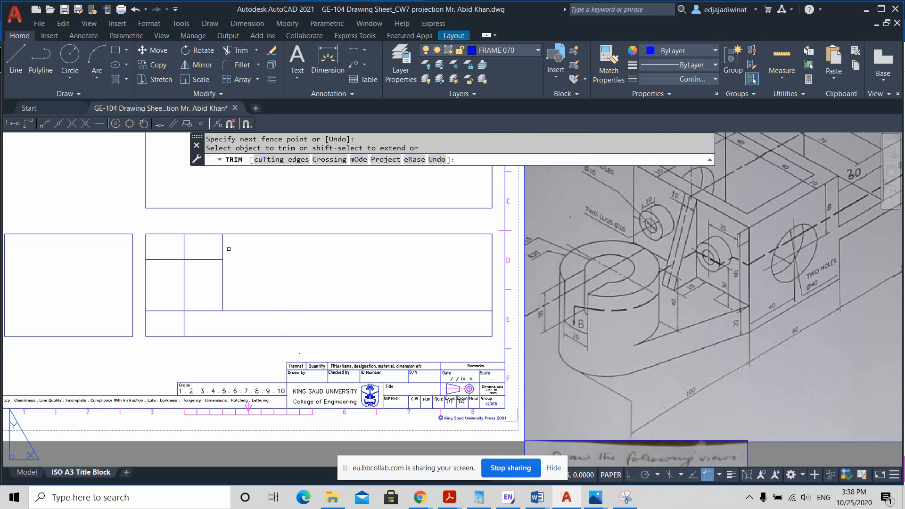
mouse_move(227, 250)
mouse_down()
mouse_move(141, 246)
mouse_move(167, 222)
mouse_up()
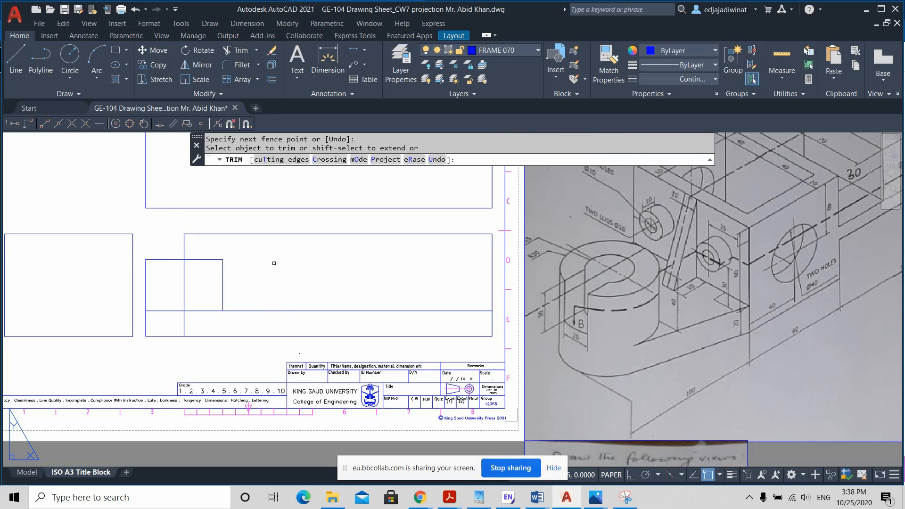
key(Escape)
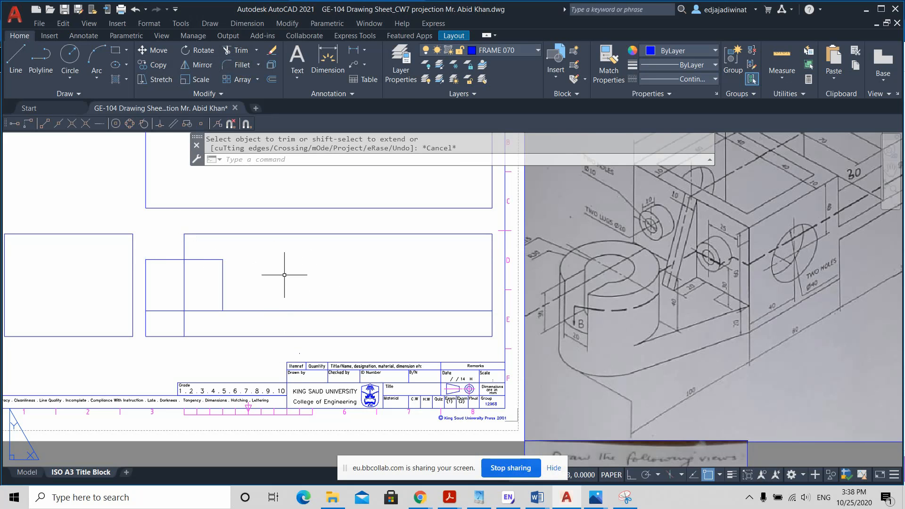
click(212, 259)
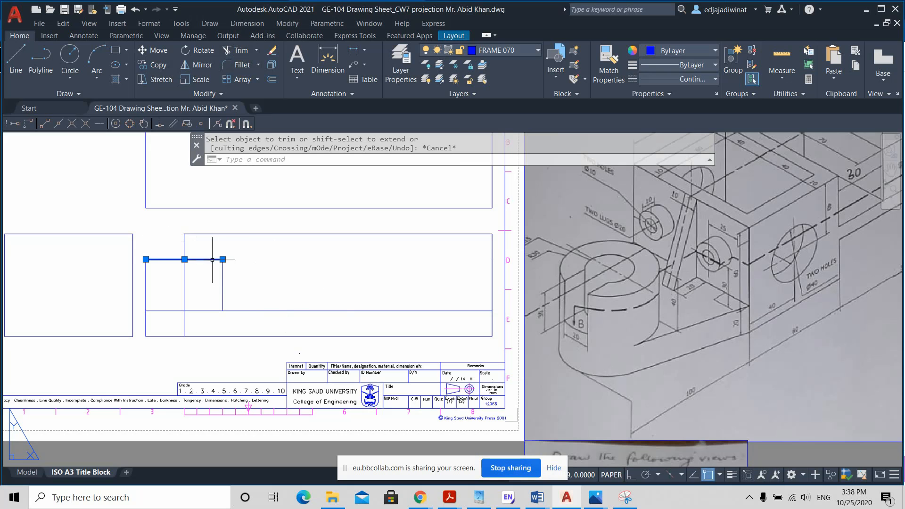
key(Escape)
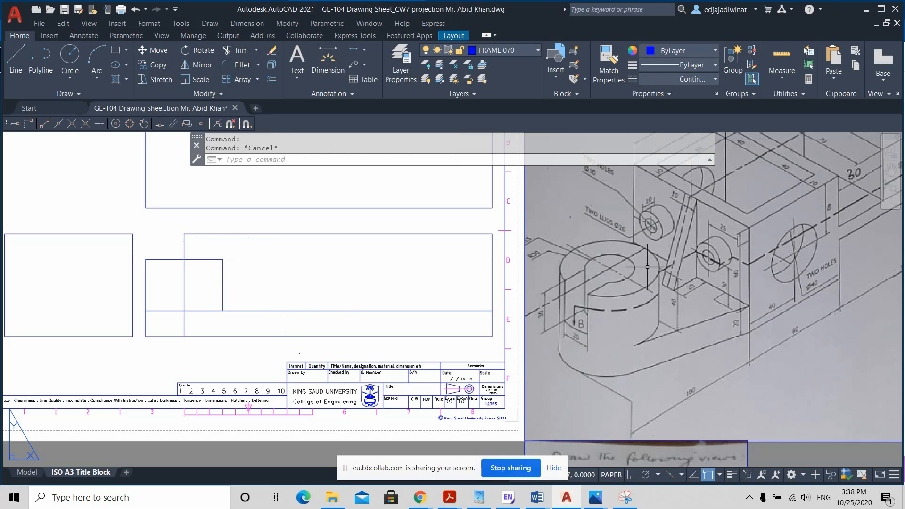
key(ctrl)
key(ctrl)
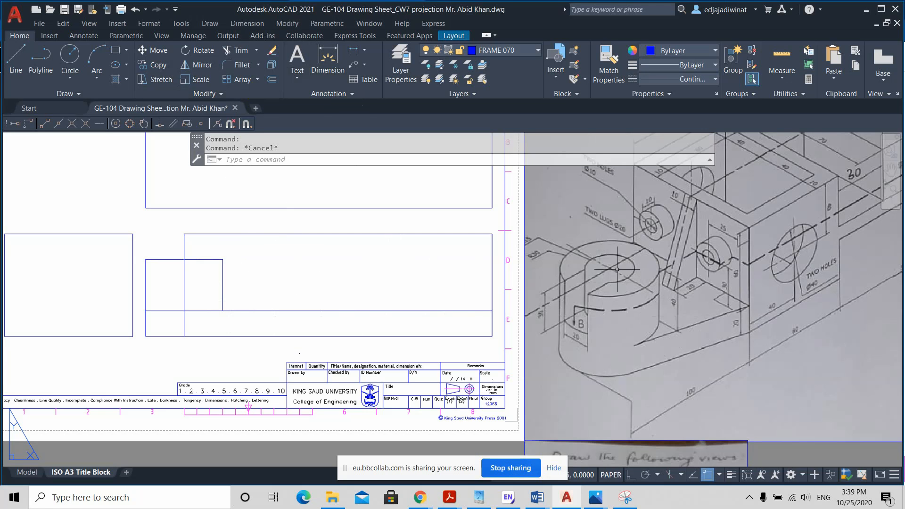
Step: Offset the cylinder's vertical centre line in the front view 15 mm to both sides
click(275, 80)
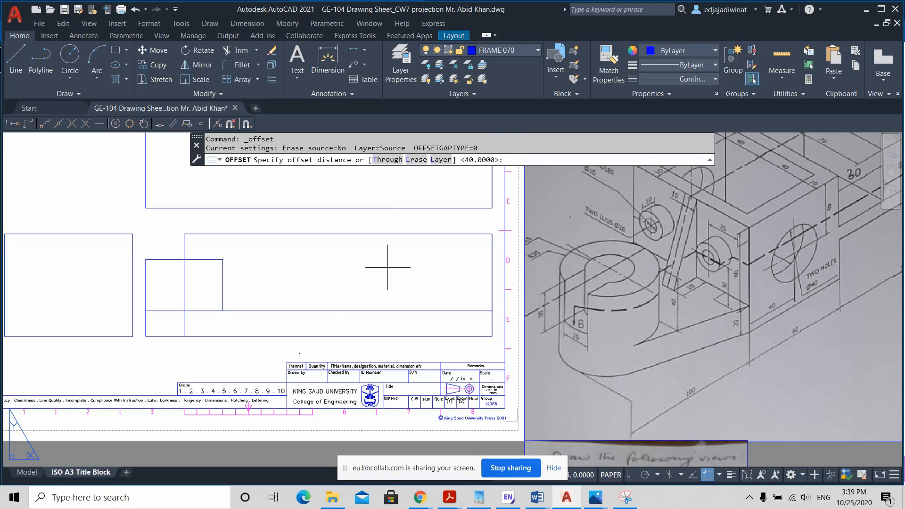
text(5)
key(Return)
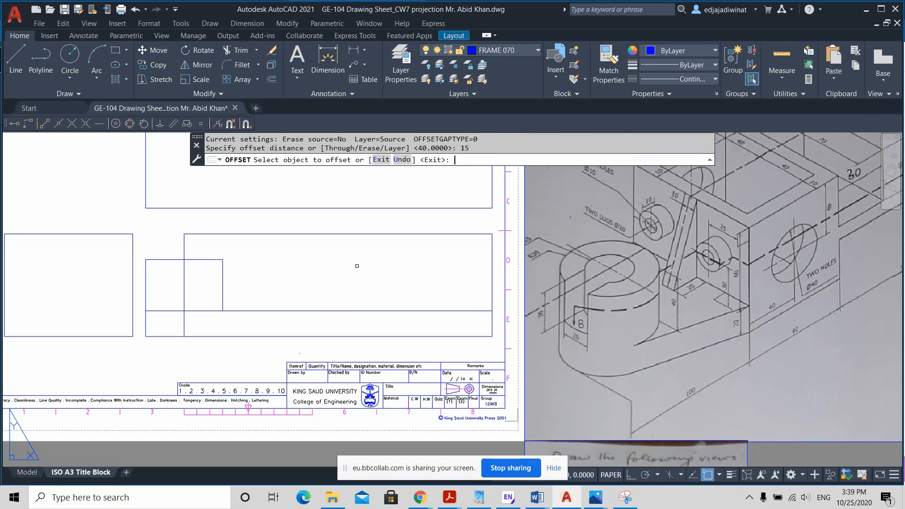
click(185, 288)
click(196, 288)
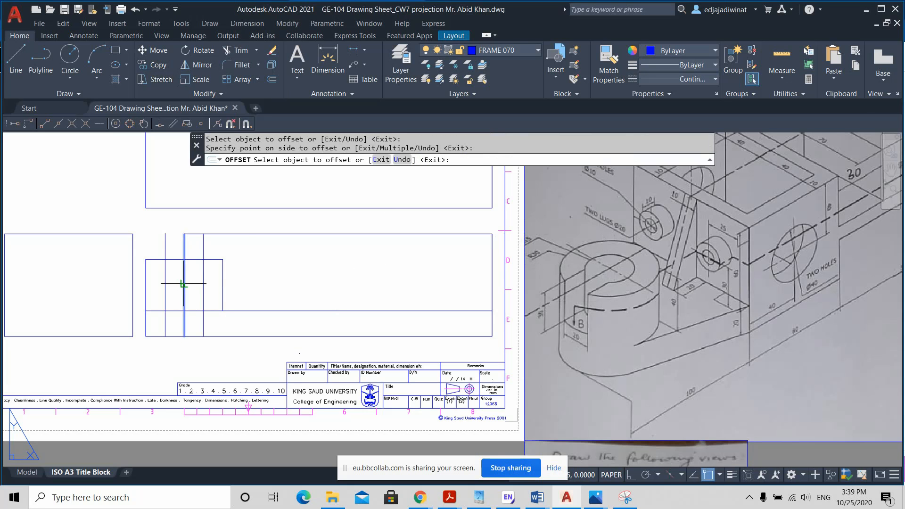
click(184, 283)
click(171, 282)
key(Escape)
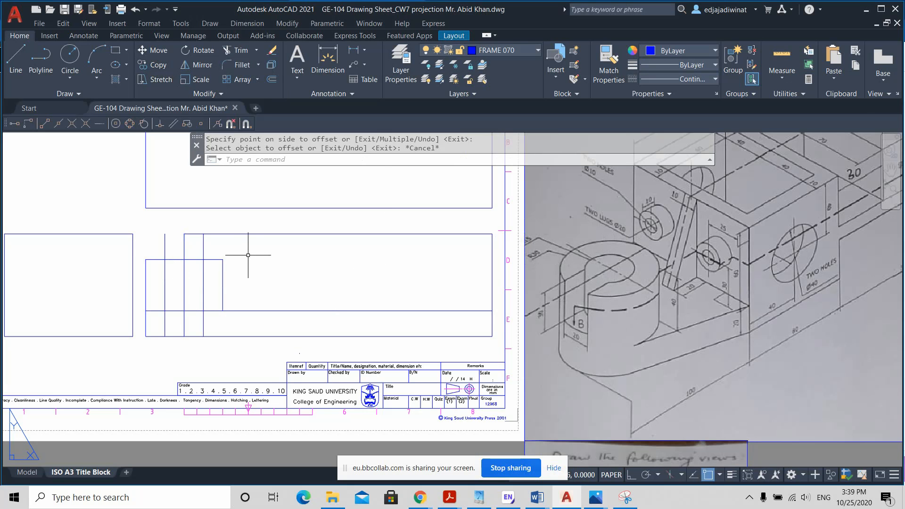
Step: Trim the centre line and its two offset lines where they extend above the cylinder's top line
click(231, 51)
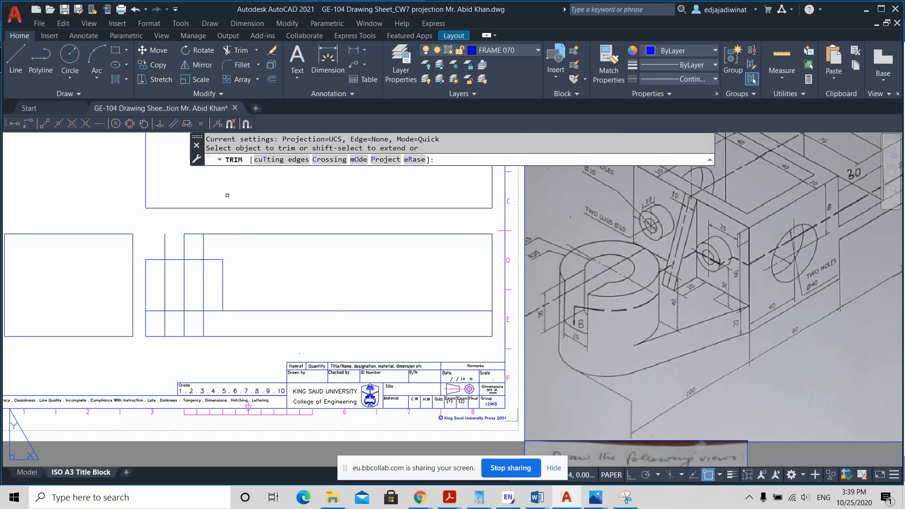
mouse_move(218, 245)
mouse_down()
mouse_move(148, 247)
mouse_move(182, 252)
mouse_up()
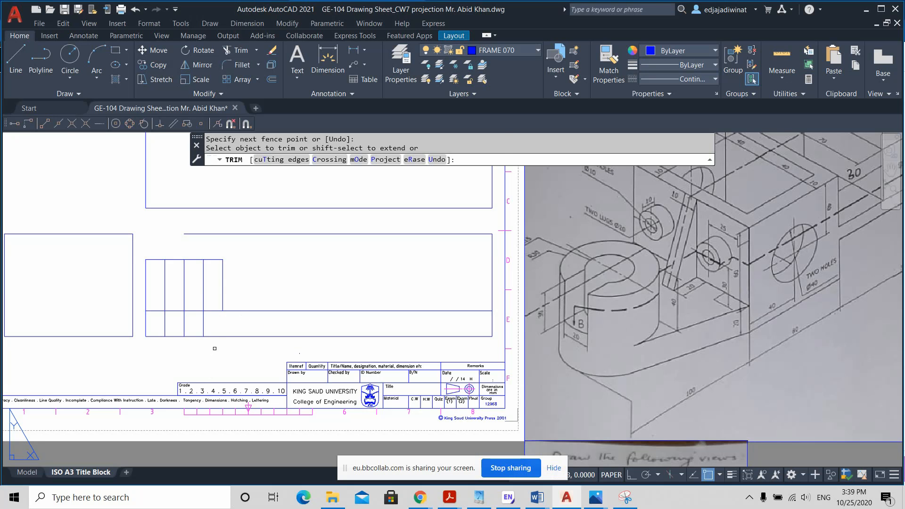
key(Escape)
Step: Change the linetype of the two lines flanking the cylinder's centre line to HIDDEN2
click(204, 287)
click(166, 276)
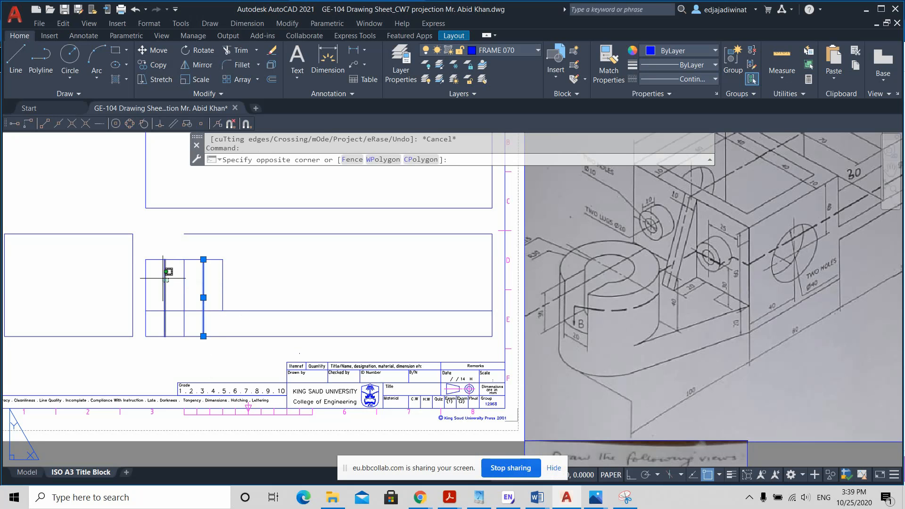
click(163, 278)
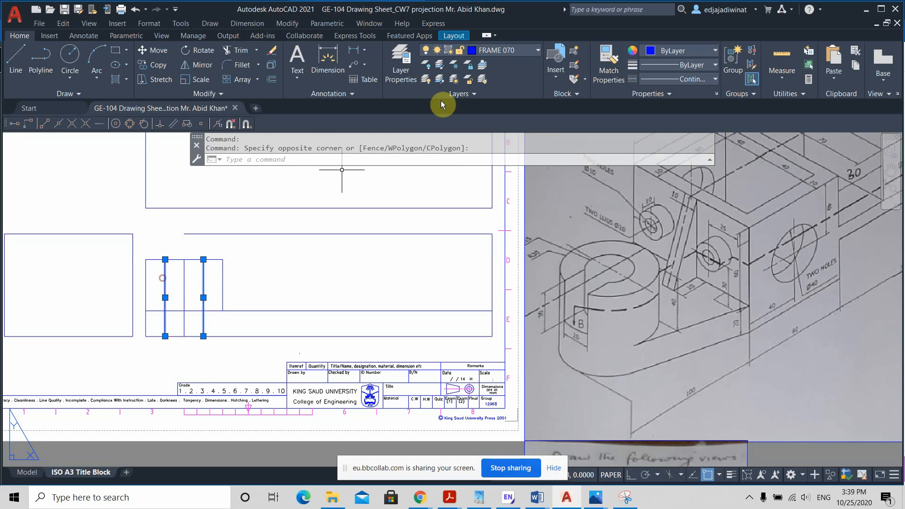
click(712, 79)
click(693, 177)
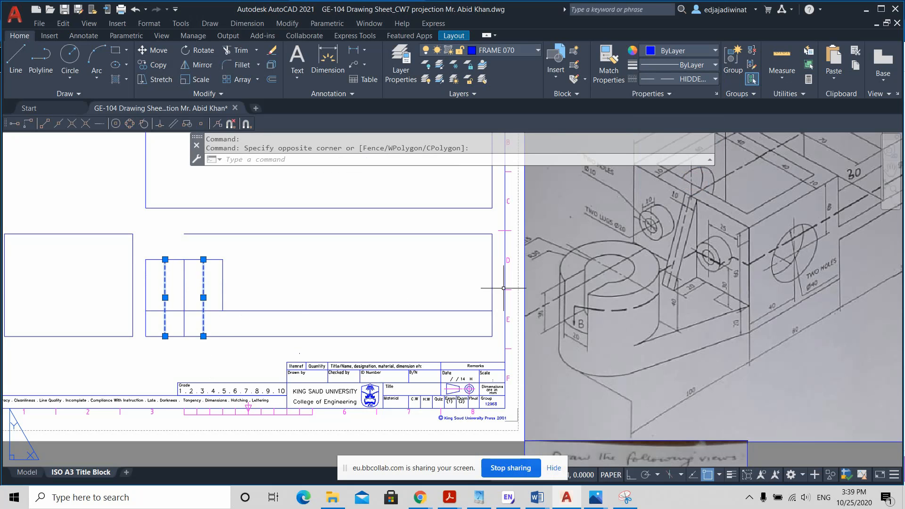
key(Escape)
Step: Set the cylinder's centre line to the CENTER2 linetype and lengthen it 5 mm beyond the cylinder's top and the base's bottom
click(184, 278)
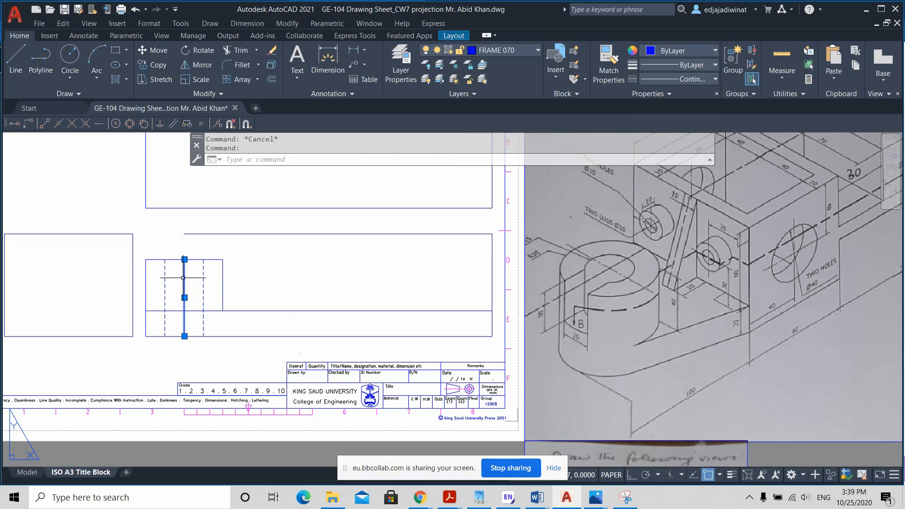
click(714, 79)
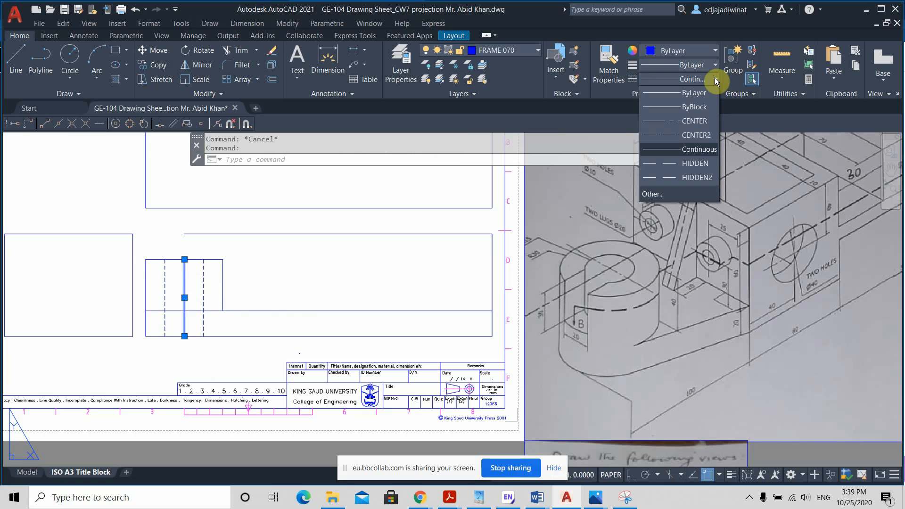
click(700, 136)
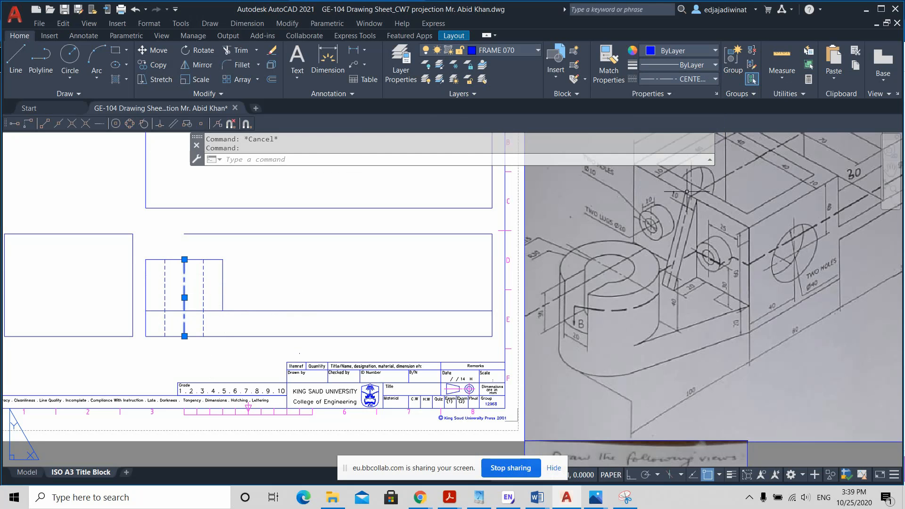
click(184, 259)
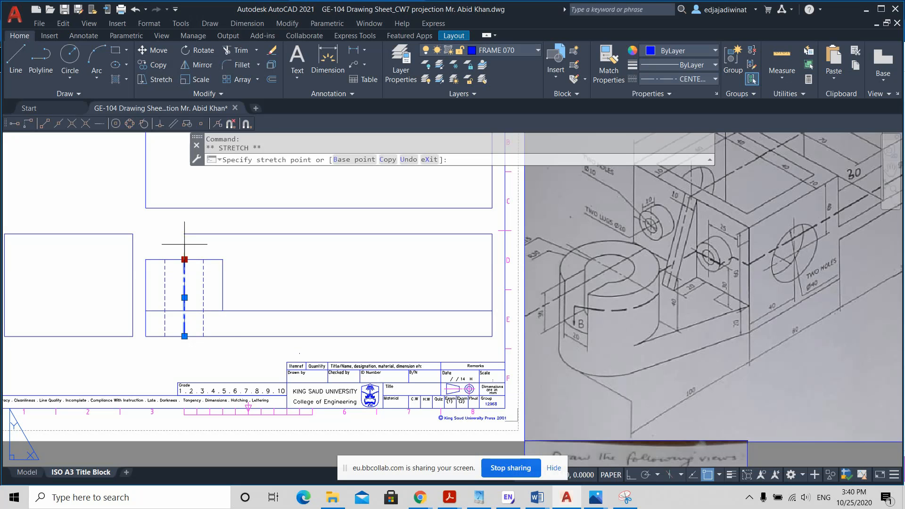
click(184, 253)
click(184, 336)
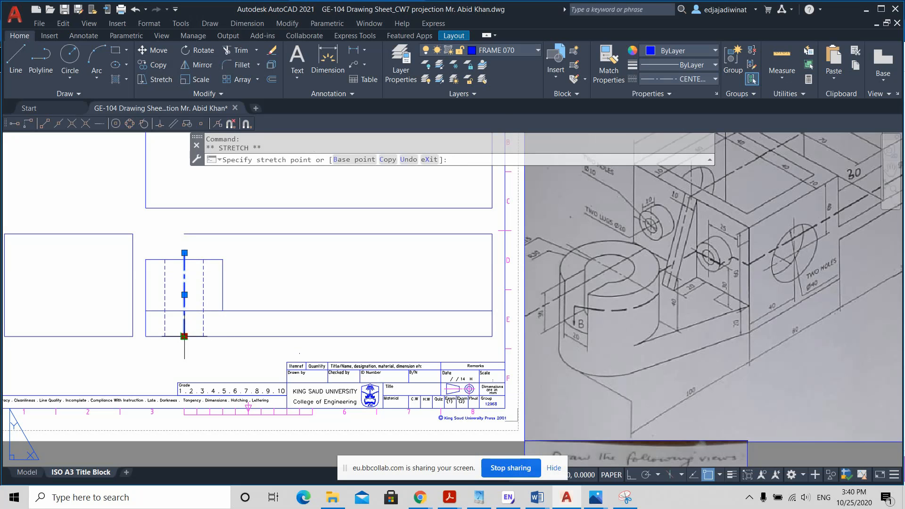
text(5)
key(Return)
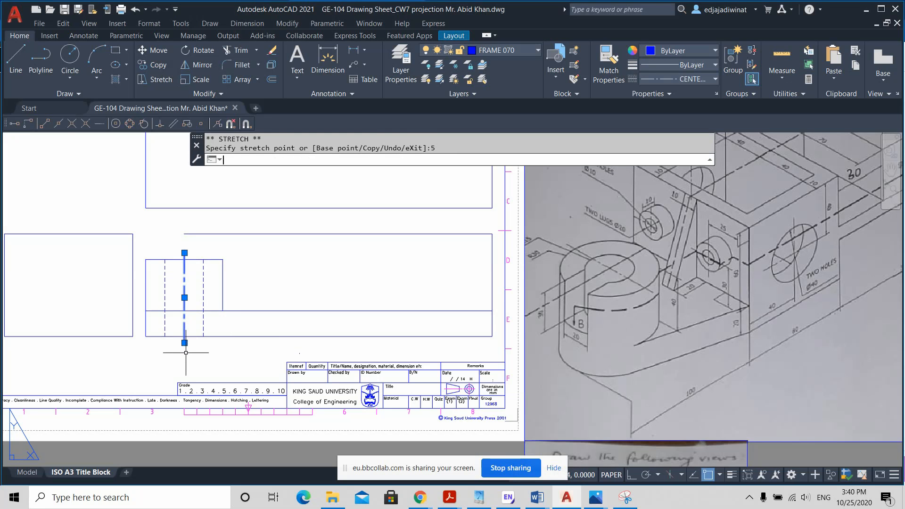
key(Escape)
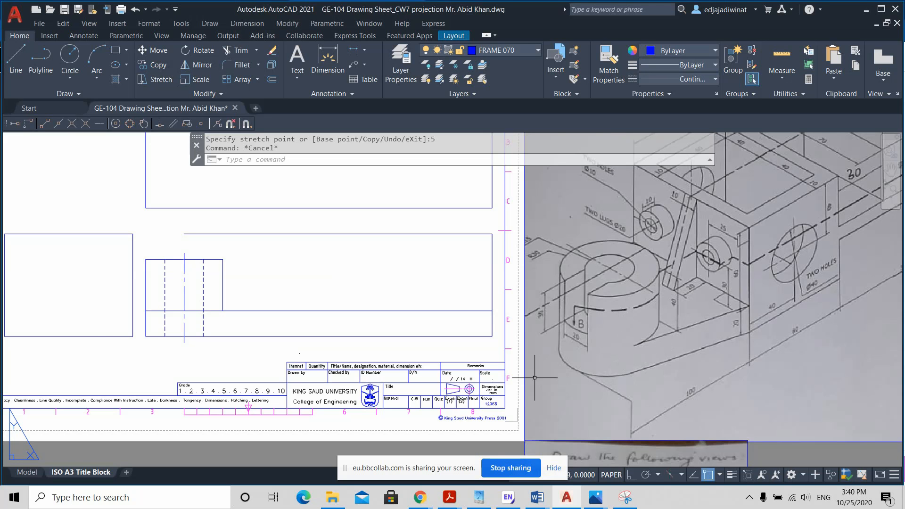
Step: With Ortho on and object snap off, shorten the base's top line so its left end lies between the left hidden line and the centre line
click(168, 311)
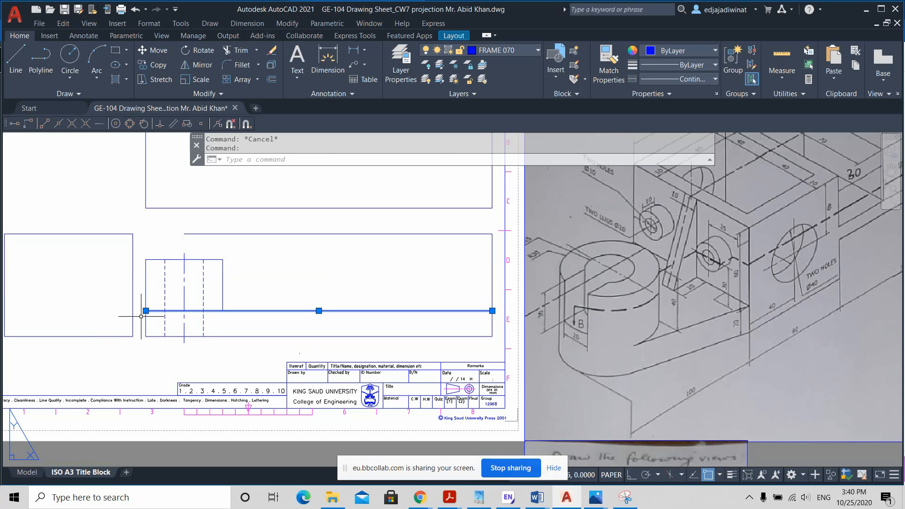
click(146, 311)
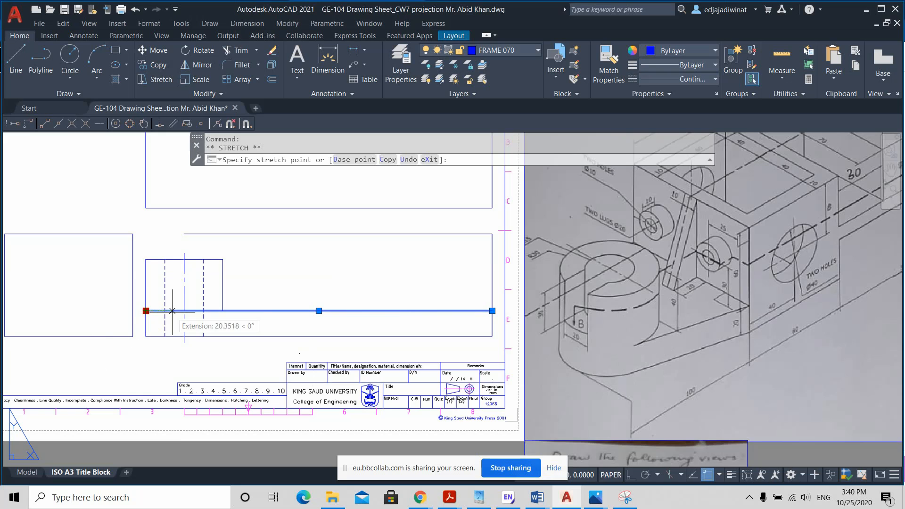
scroll(172, 310, up, 2)
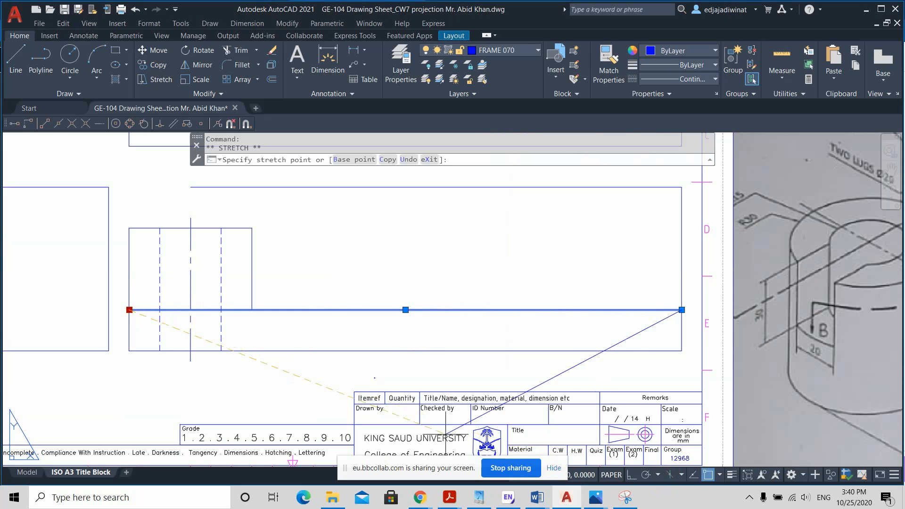
click(632, 475)
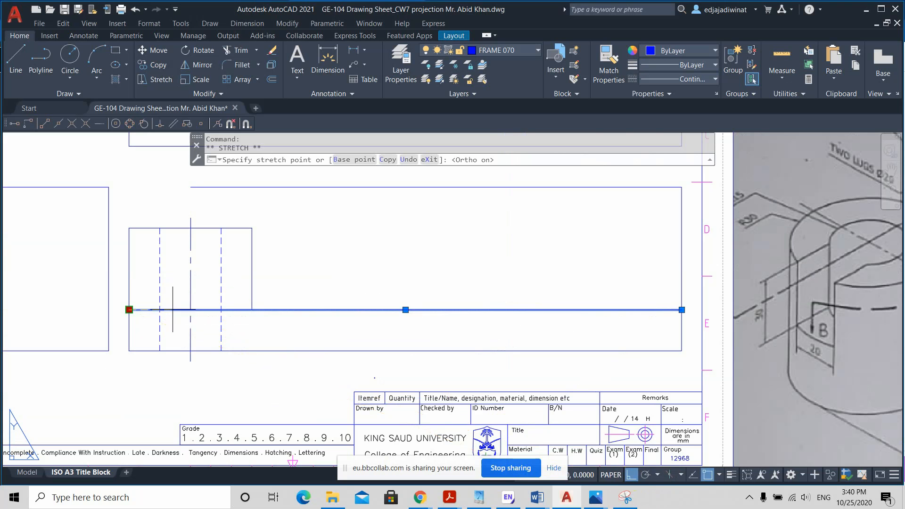
click(705, 477)
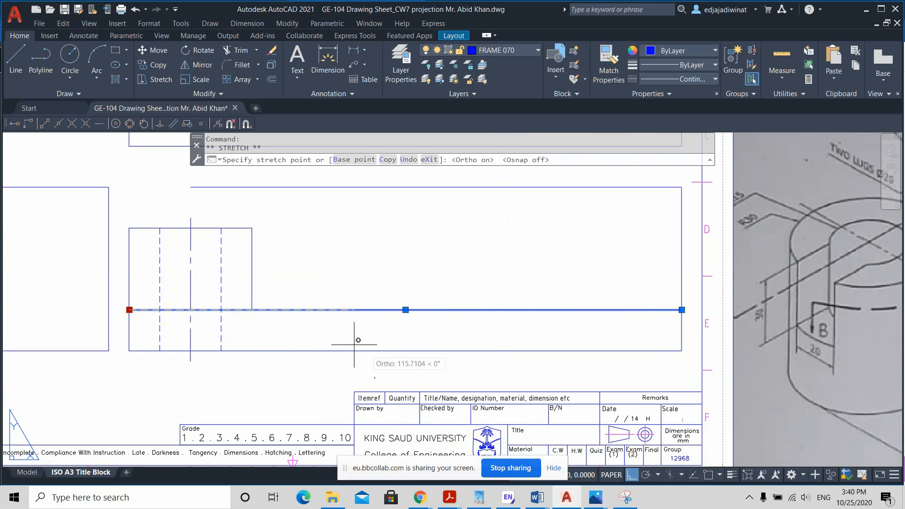
click(173, 310)
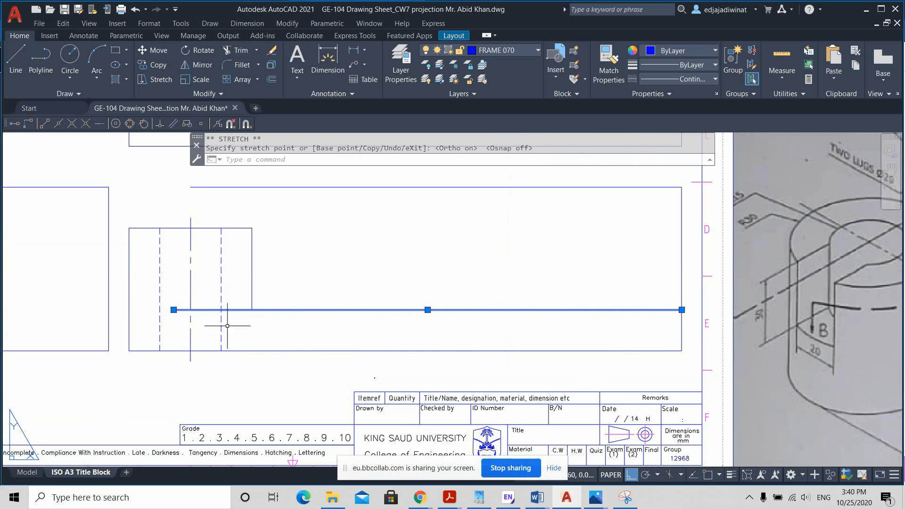
key(Escape)
Step: Examine the sketch's cylinder, hollow block, lugs and holes along the section line and compare them with the front view
scroll(297, 329, down, 4)
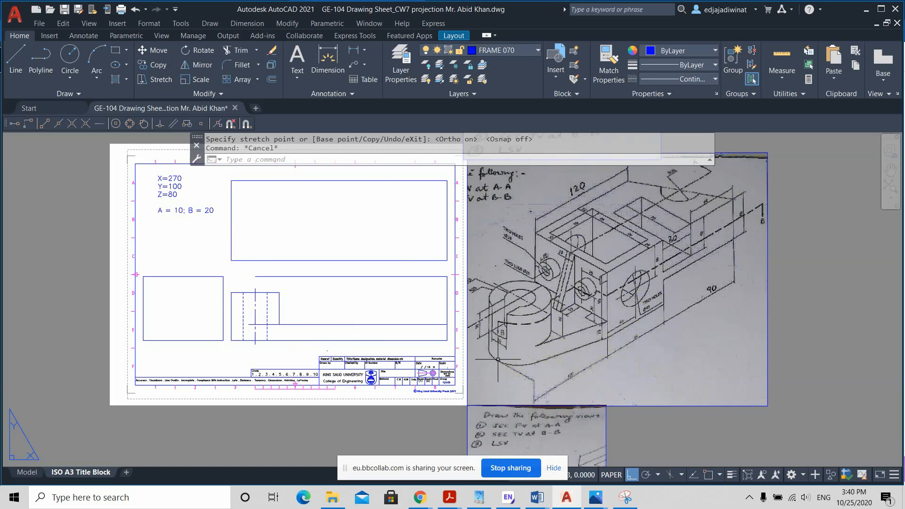
scroll(540, 359, up, 3)
scroll(539, 359, down, 3)
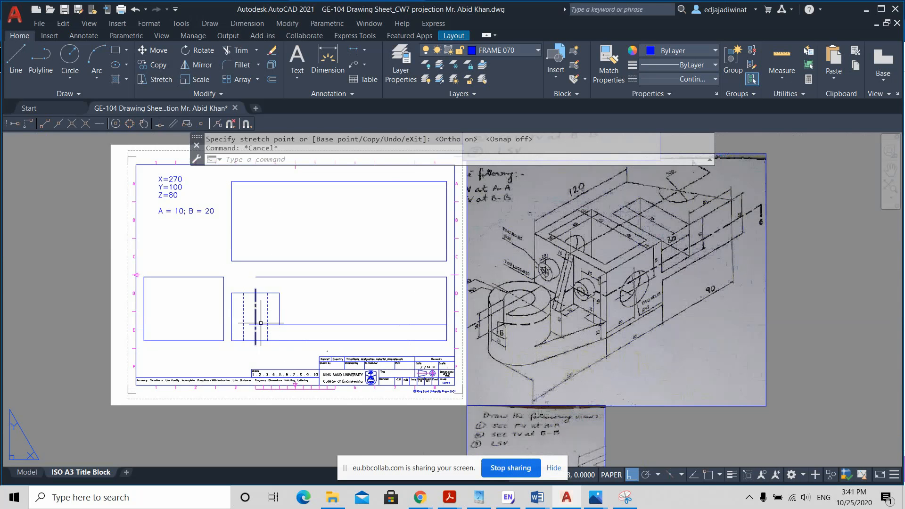
scroll(255, 328, up, 2)
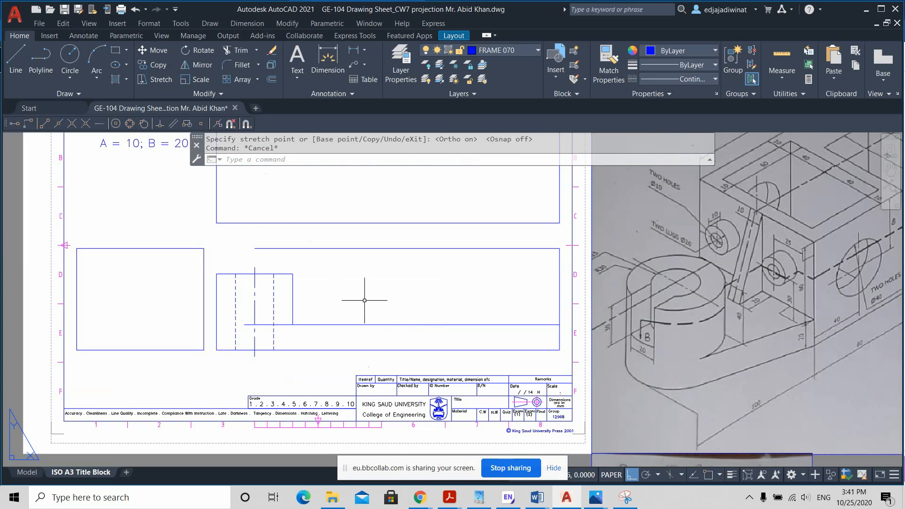
scroll(384, 307, down, 2)
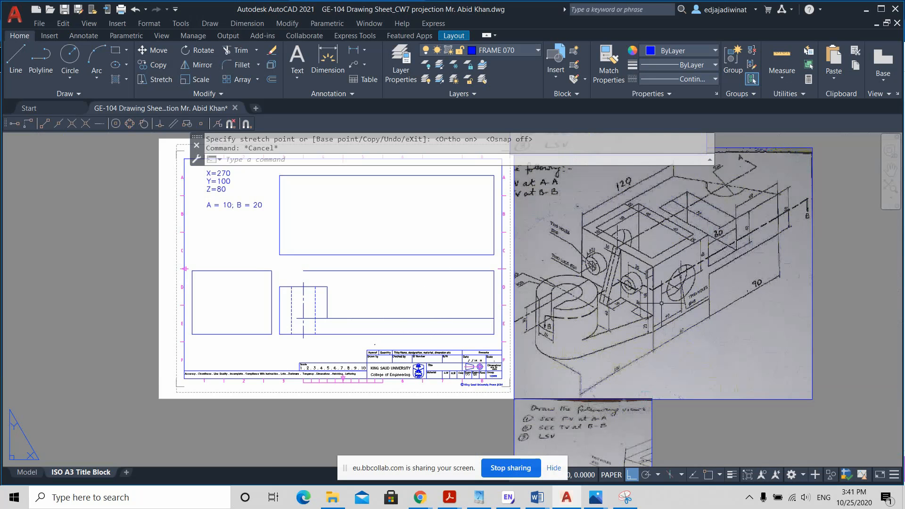
scroll(673, 302, up, 2)
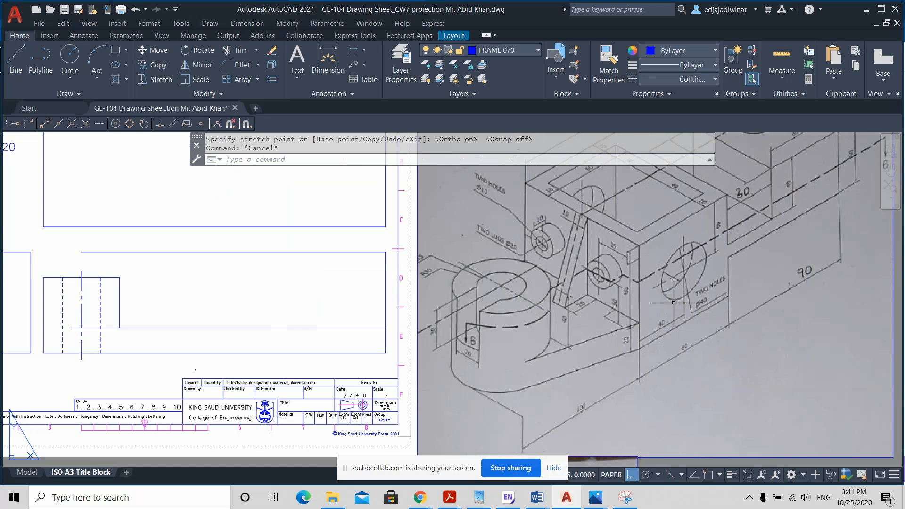
scroll(674, 303, down, 3)
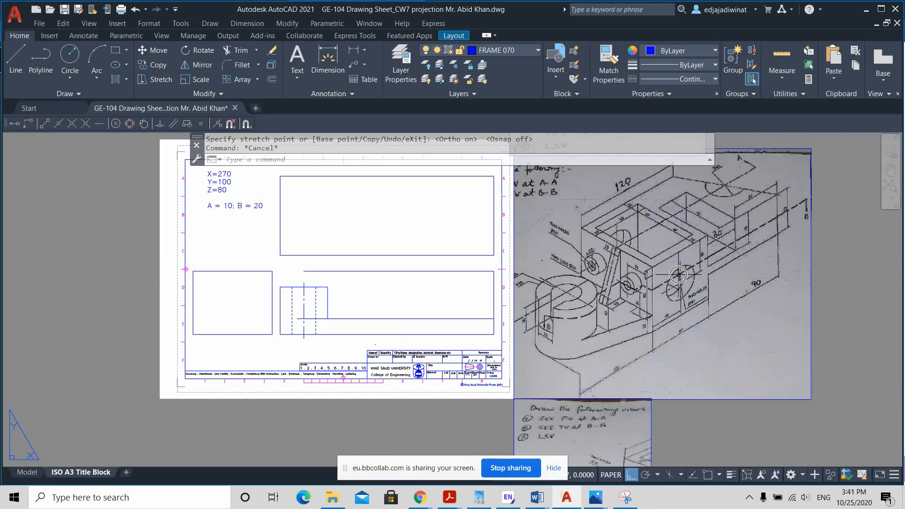
Step: Study the sketch's section line, block and base dimensions to work out where the hollow block starts along the base
scroll(683, 301, up, 2)
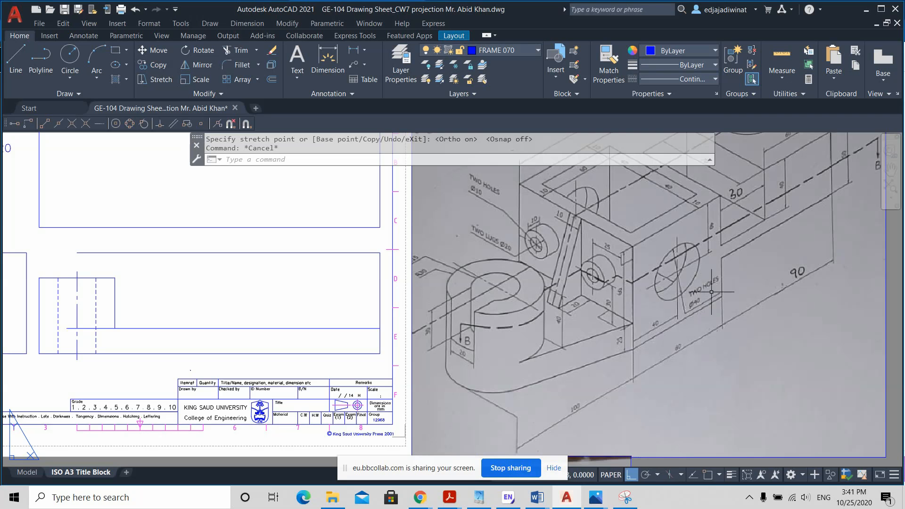
mouse_move(697, 283)
middle_down()
mouse_move(697, 305)
mouse_move(698, 293)
middle_up()
scroll(697, 294, down, 2)
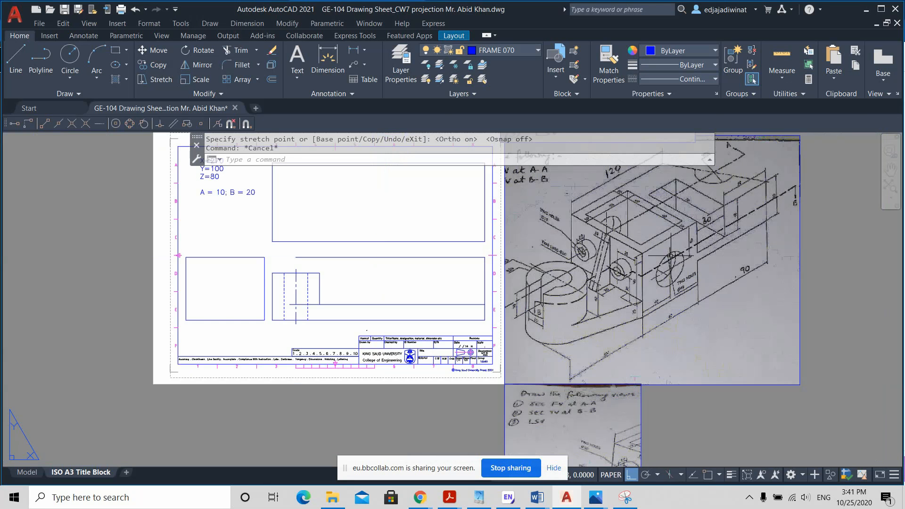
middle_drag(670, 257, 674, 281)
scroll(678, 292, up, 2)
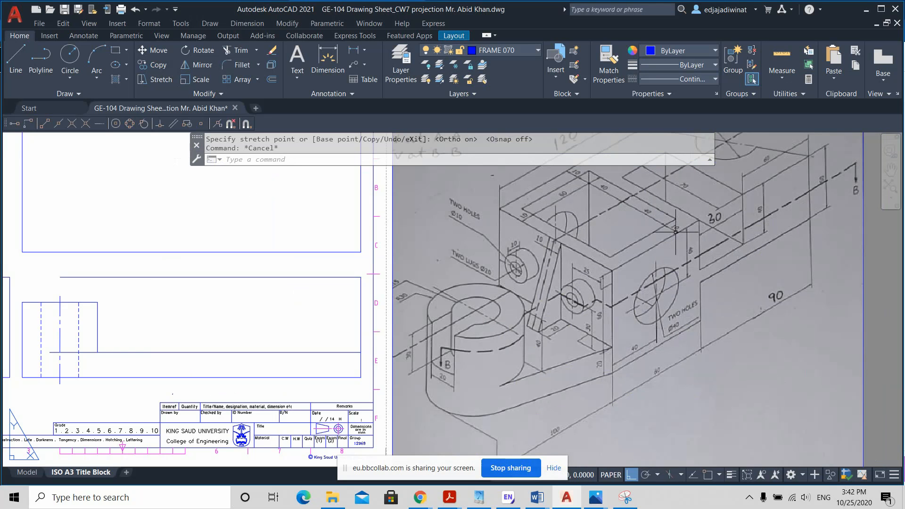
key(ctrl)
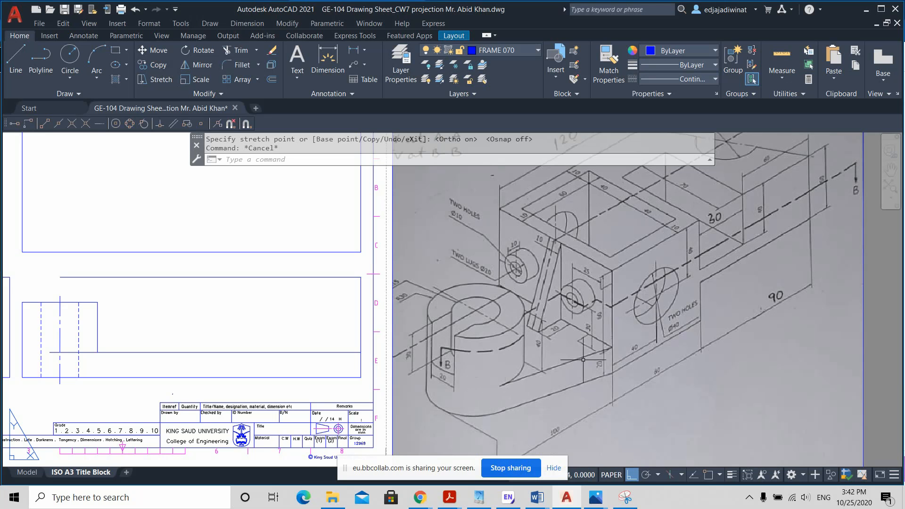
middle_drag(578, 353, 604, 343)
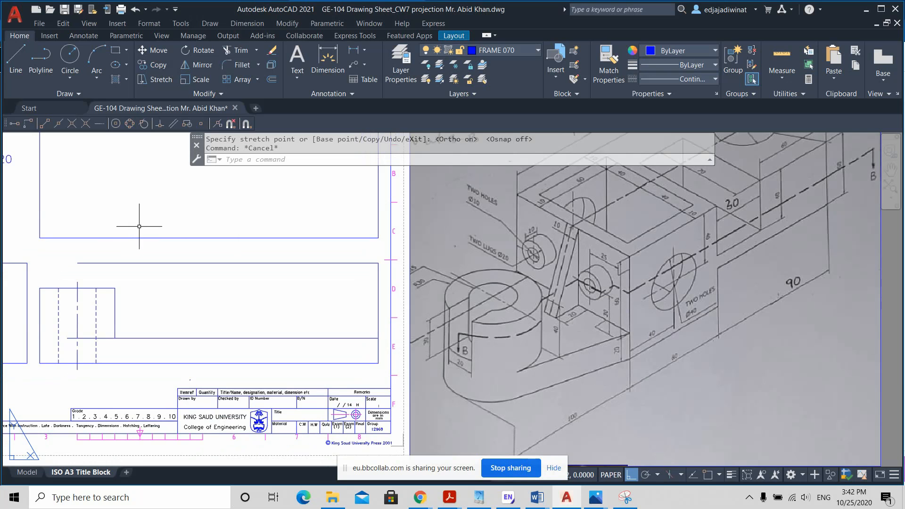
Step: With object snap on, draw a vertical line 100 mm right of the front view's lower-left corner, up to its top edge
click(19, 62)
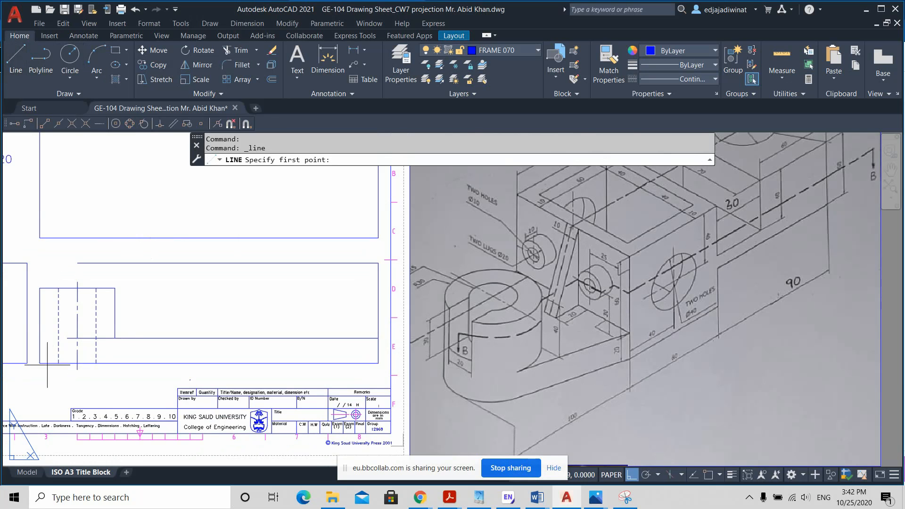
click(708, 475)
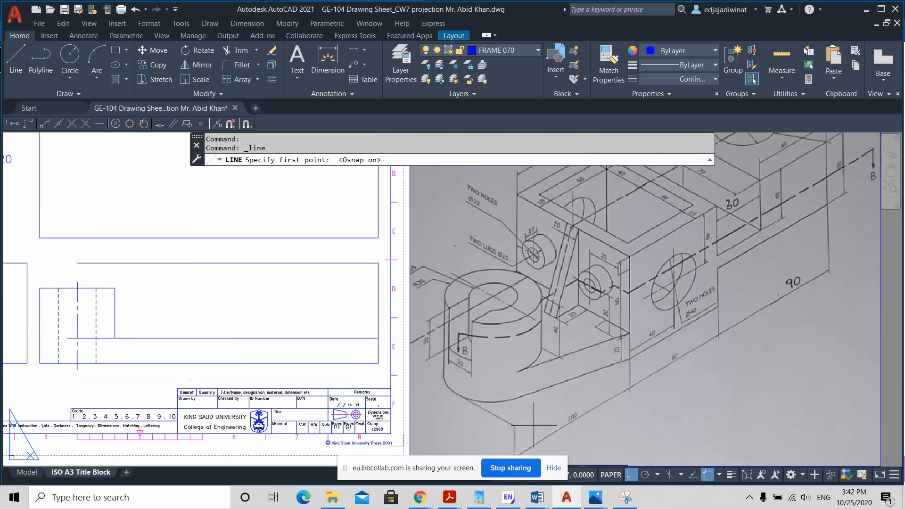
middle_drag(166, 314, 183, 309)
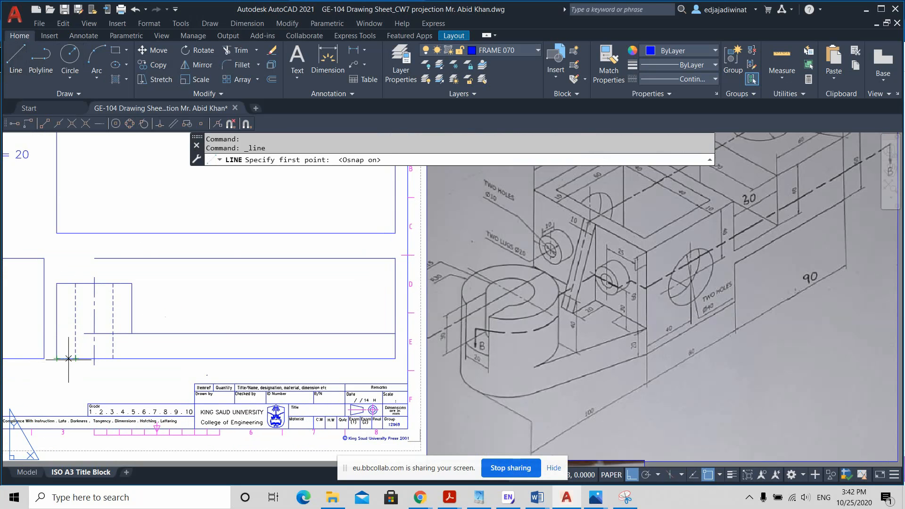
scroll(52, 358, down, 2)
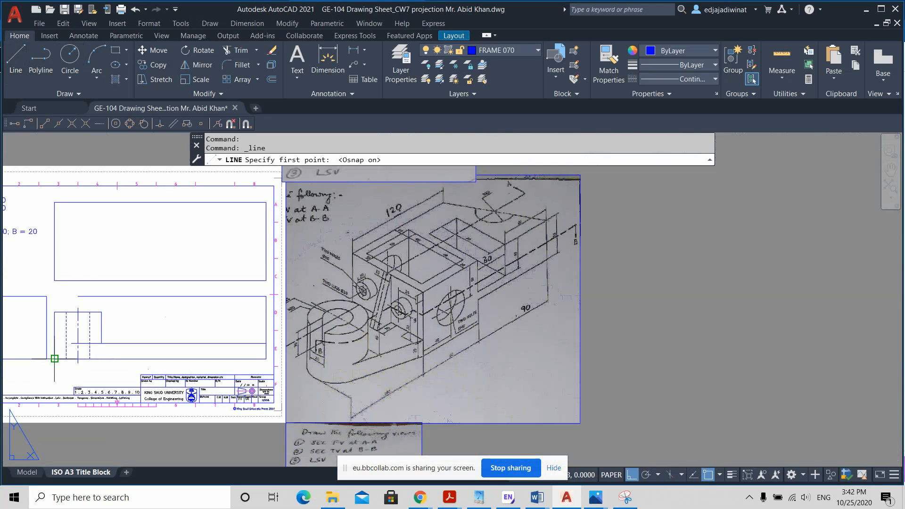
scroll(54, 358, down, 2)
scroll(228, 330, down, 2)
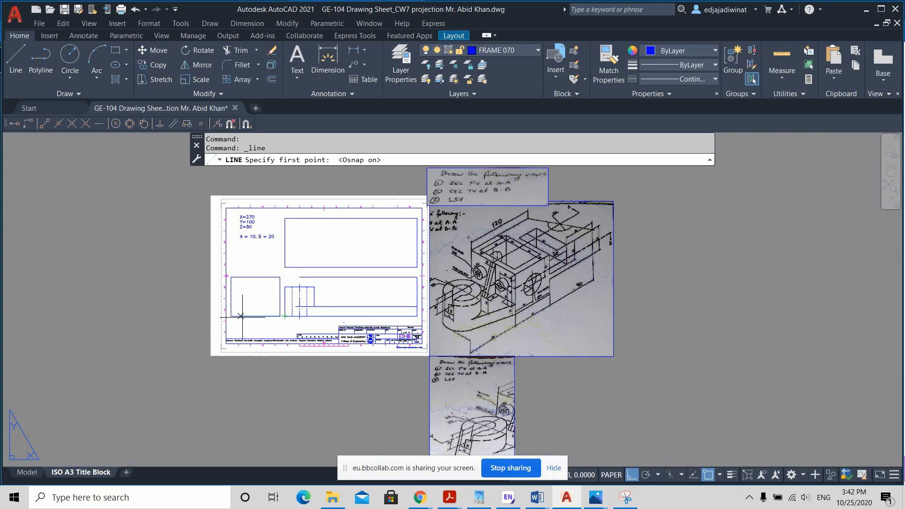
scroll(241, 315, up, 2)
scroll(256, 303, up, 2)
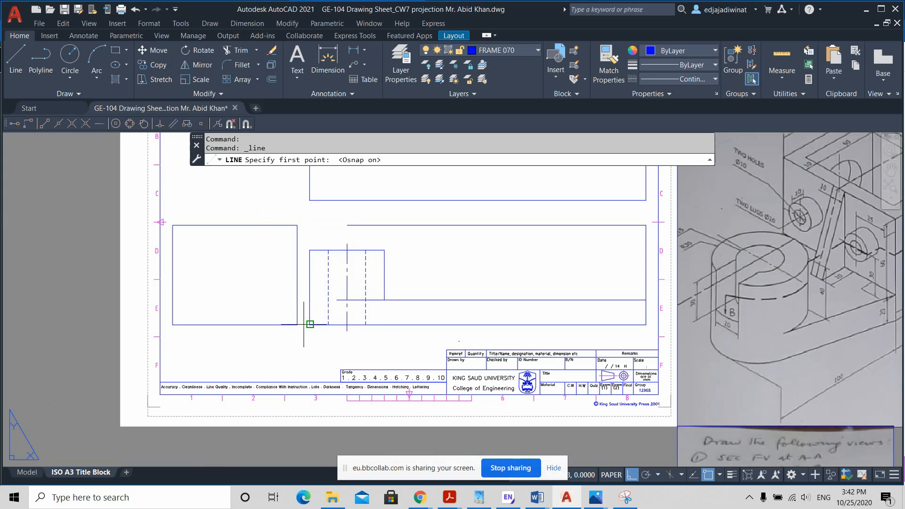
scroll(297, 324, up, 3)
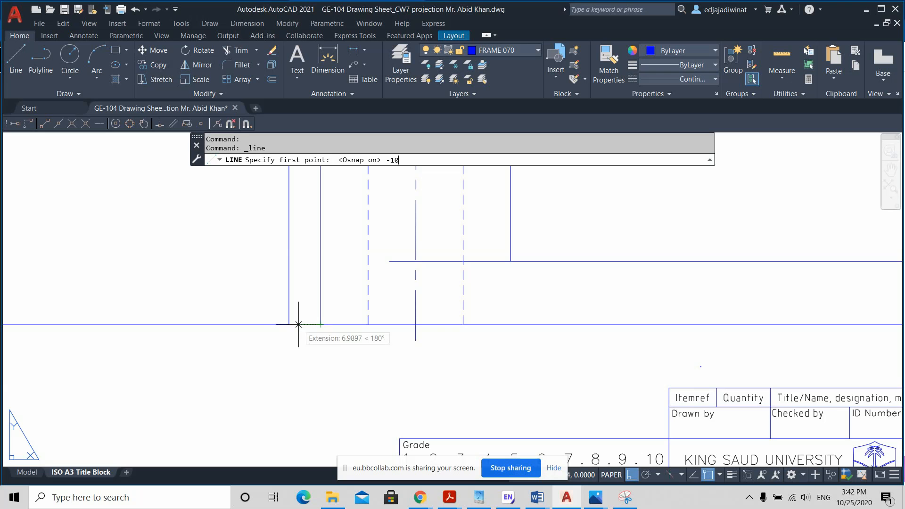
key(Return)
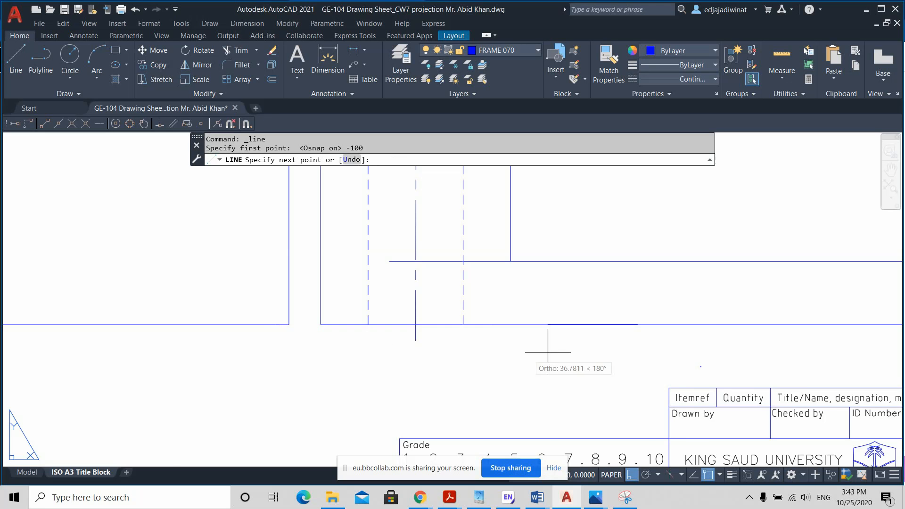
scroll(721, 333, down, 2)
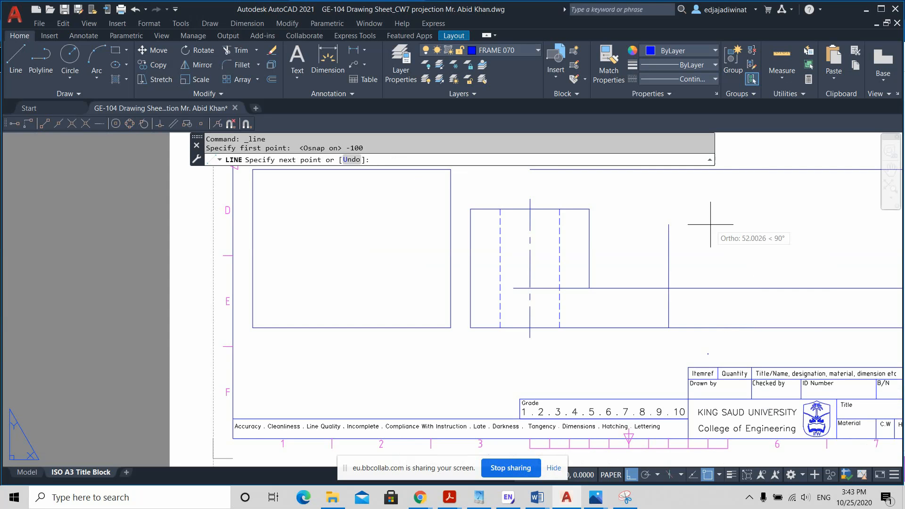
middle_drag(709, 234, 509, 241)
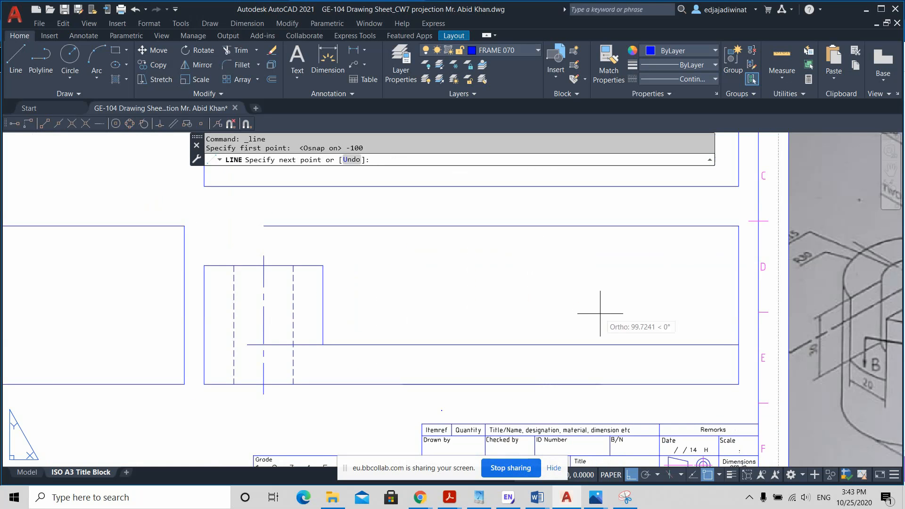
scroll(596, 348, down, 3)
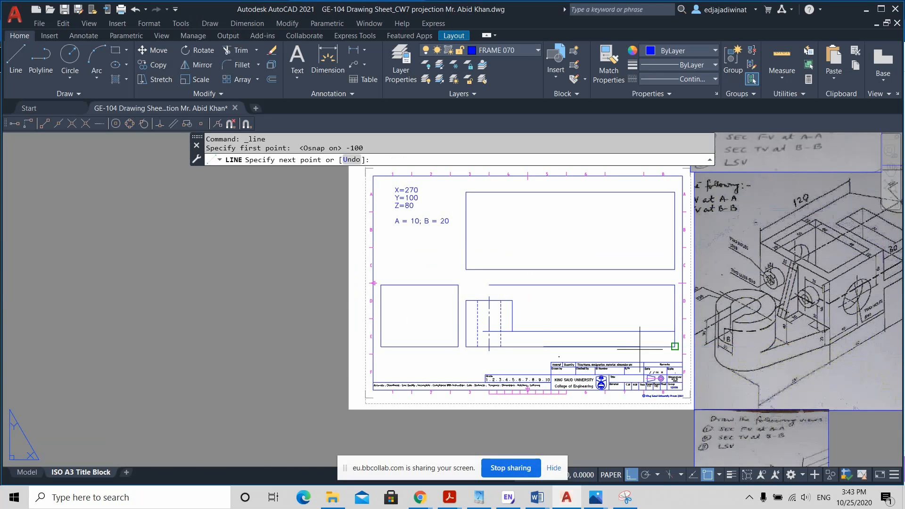
click(542, 286)
key(Return)
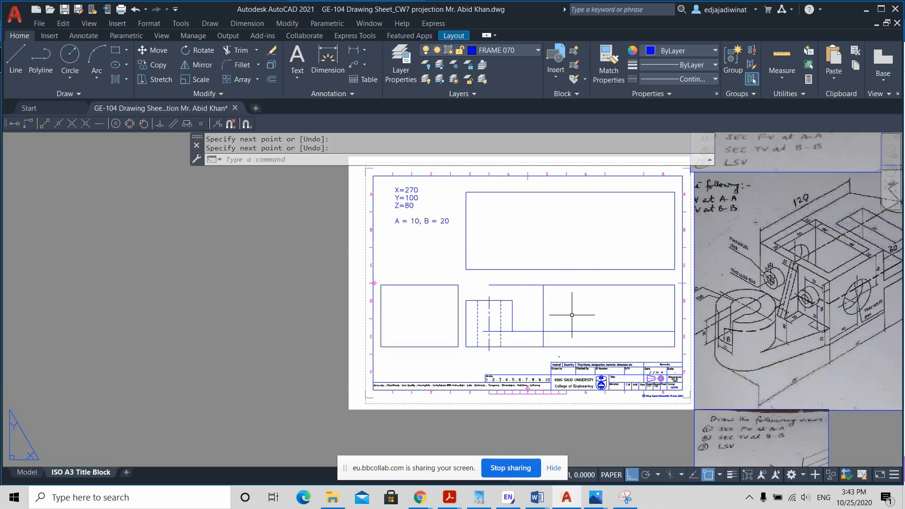
key(Return)
click(505, 331)
scroll(487, 331, up, 4)
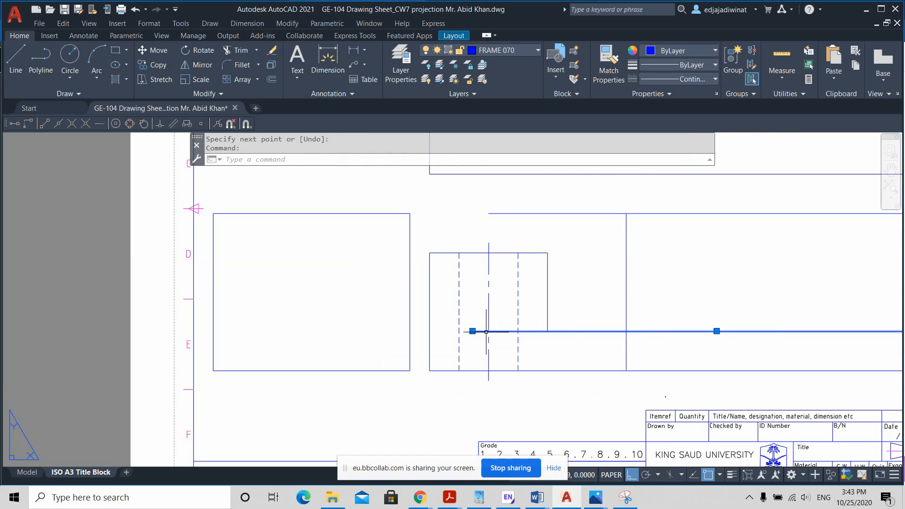
mouse_move(472, 332)
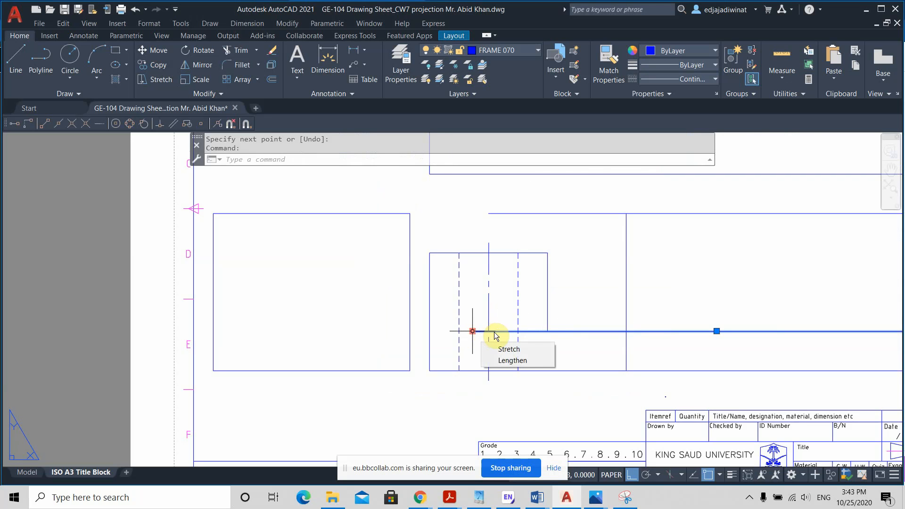
scroll(525, 309, down, 2)
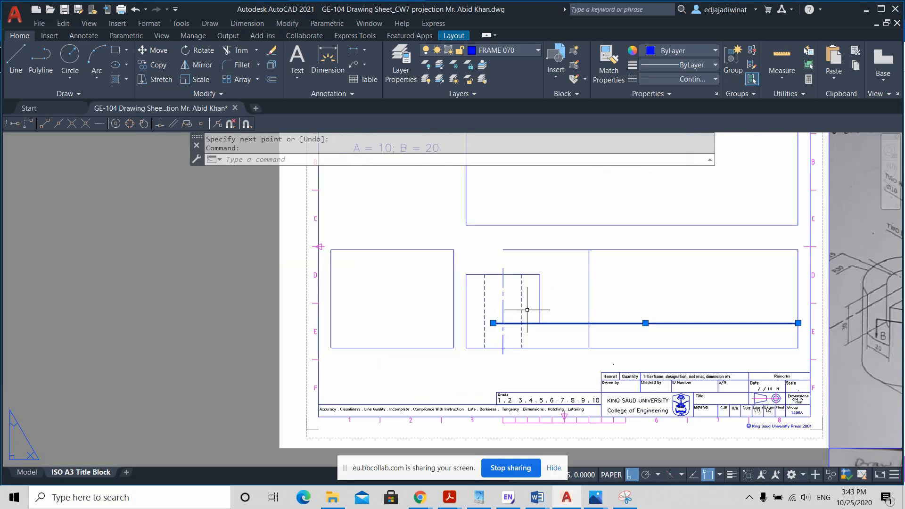
key(Escape)
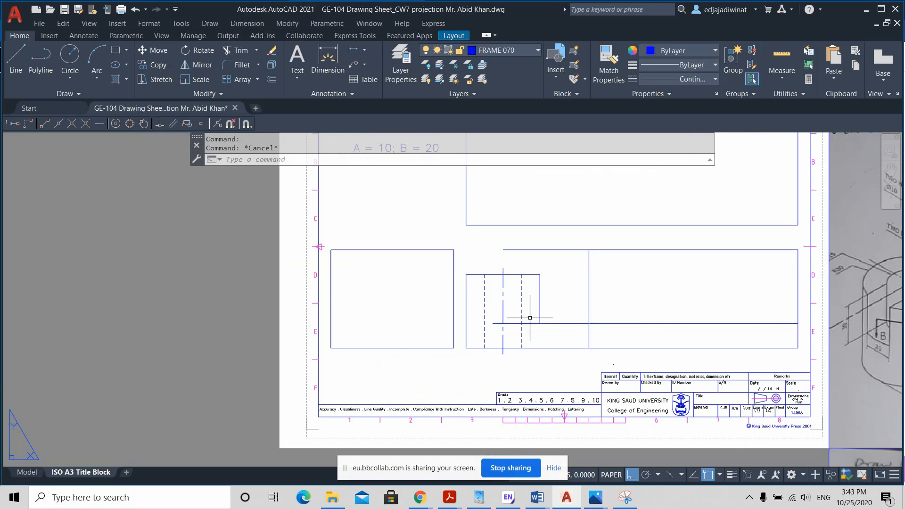
Step: Erase the full-height vertical line right of the cylinder in the front view
scroll(529, 317, down, 2)
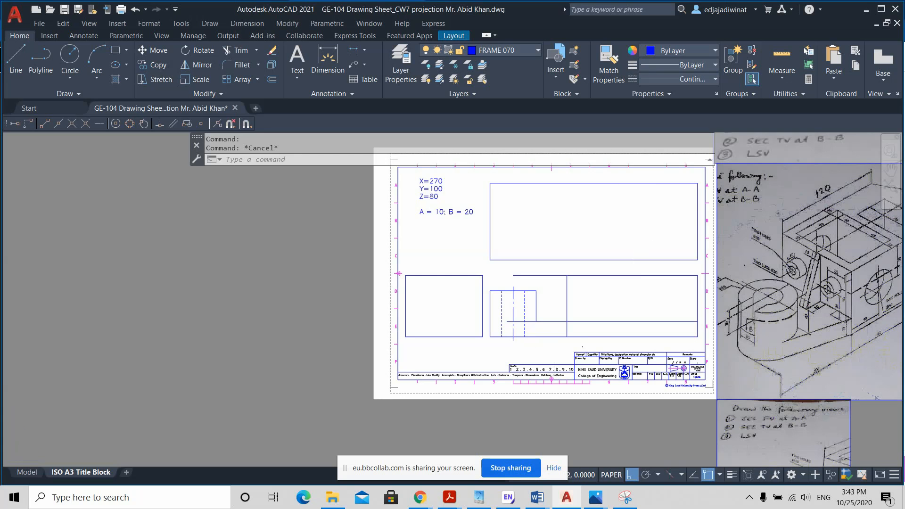
scroll(536, 343, up, 2)
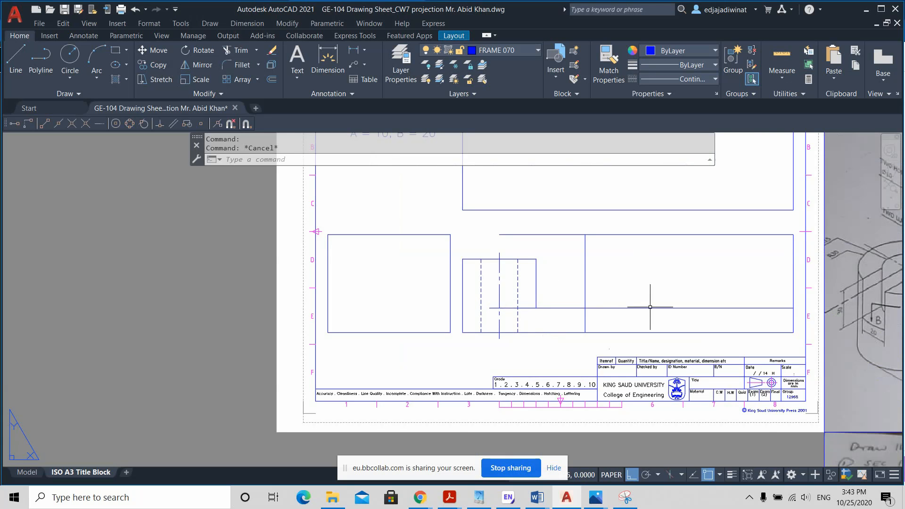
scroll(650, 308, down, 2)
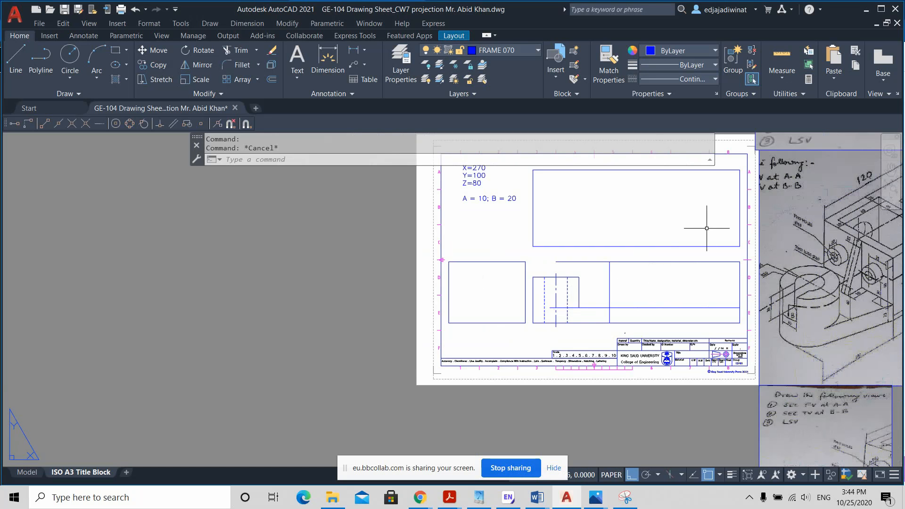
scroll(663, 287, up, 2)
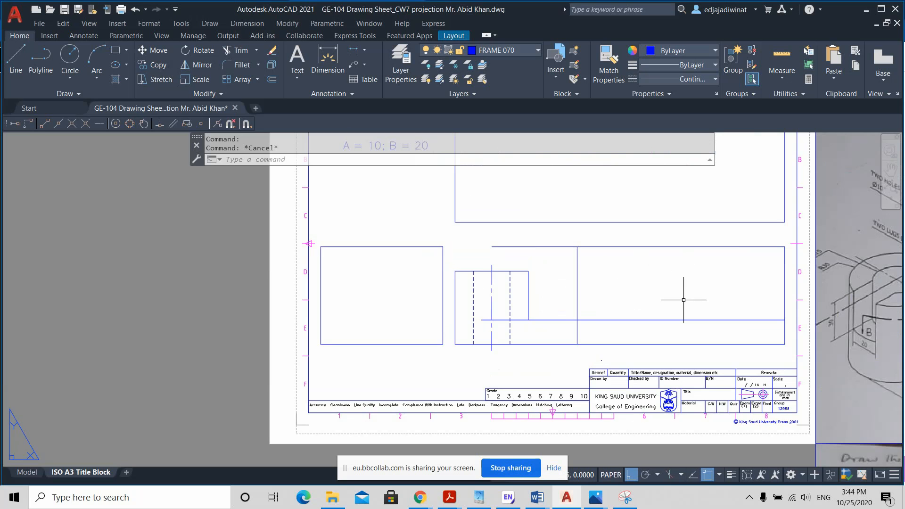
middle_drag(683, 299, 621, 301)
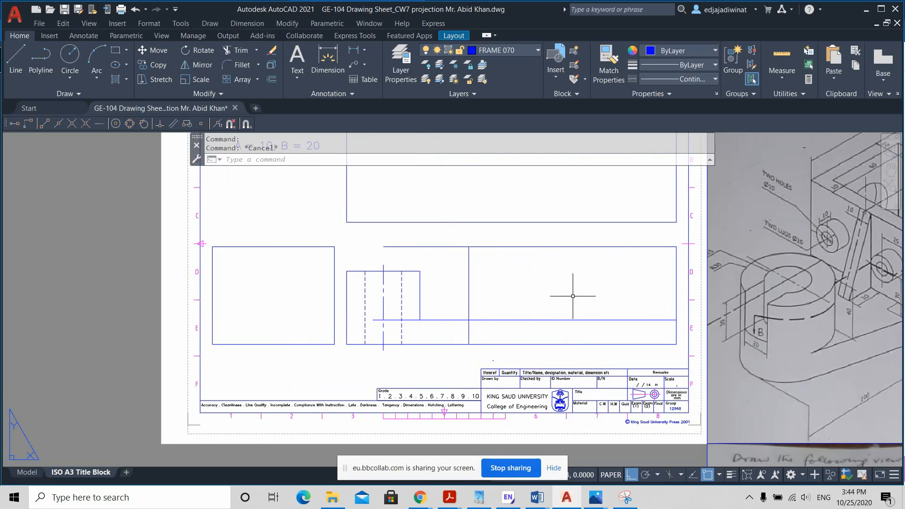
middle_drag(540, 294, 484, 294)
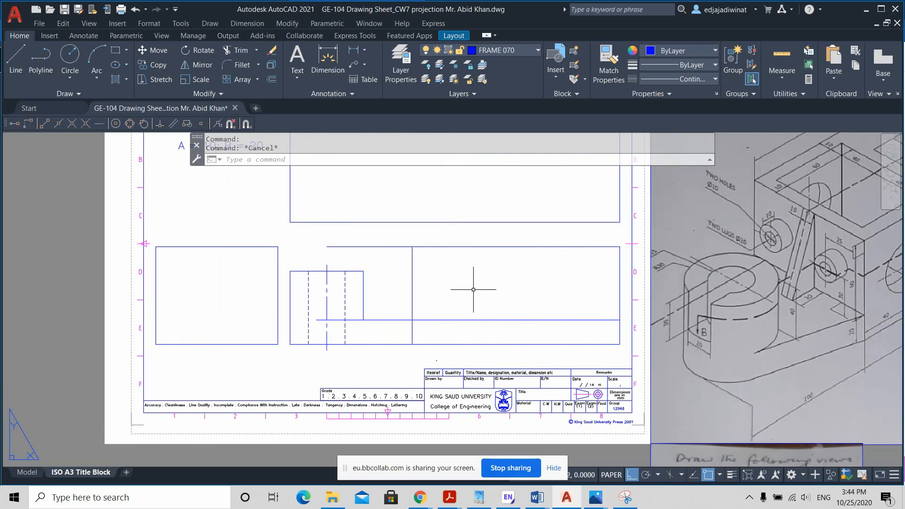
click(412, 273)
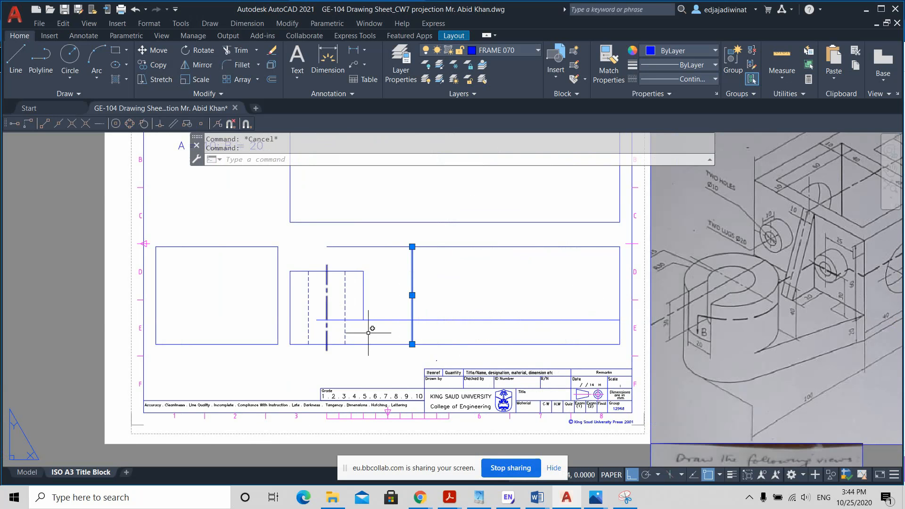
click(396, 258)
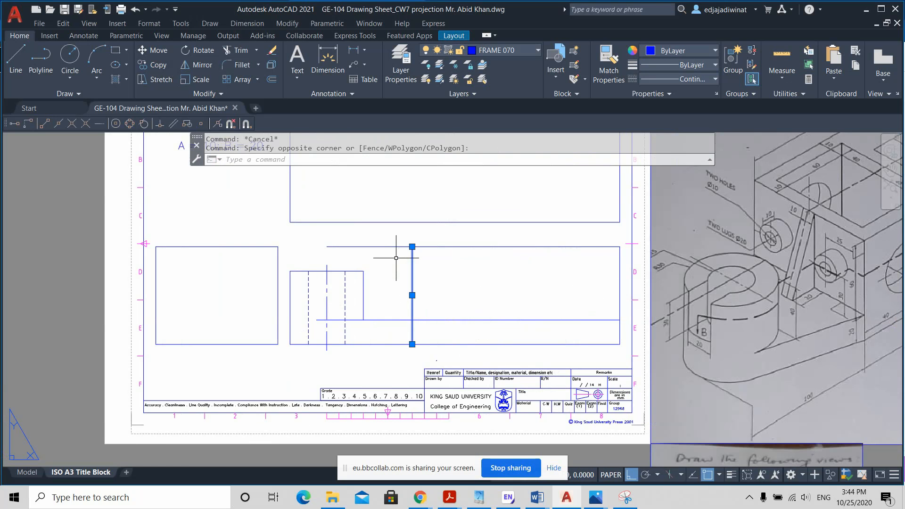
key(Delete)
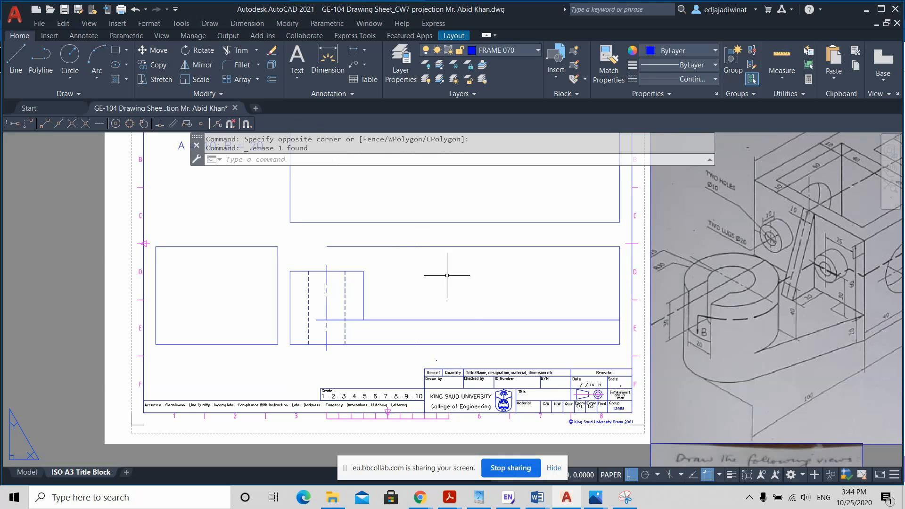
Step: Offset the cylinder's left edge line 100 mm to the right in the front view
click(272, 82)
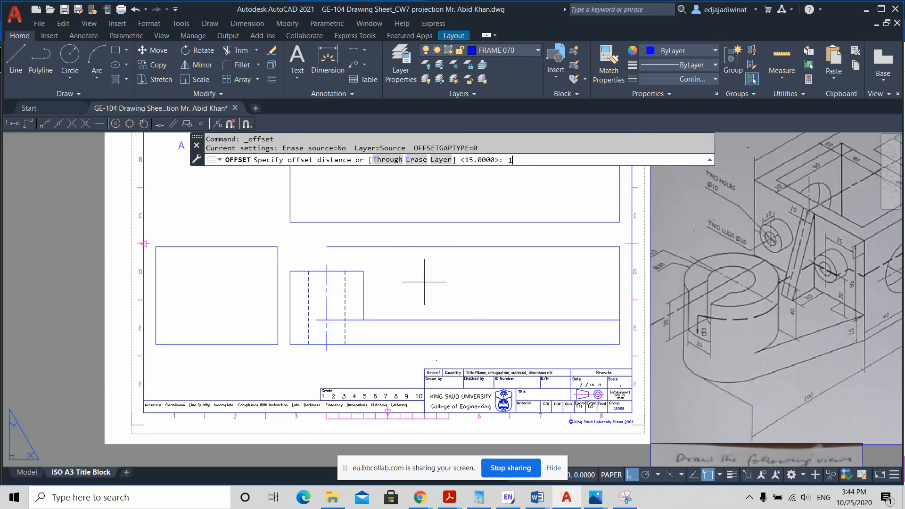
key(Return)
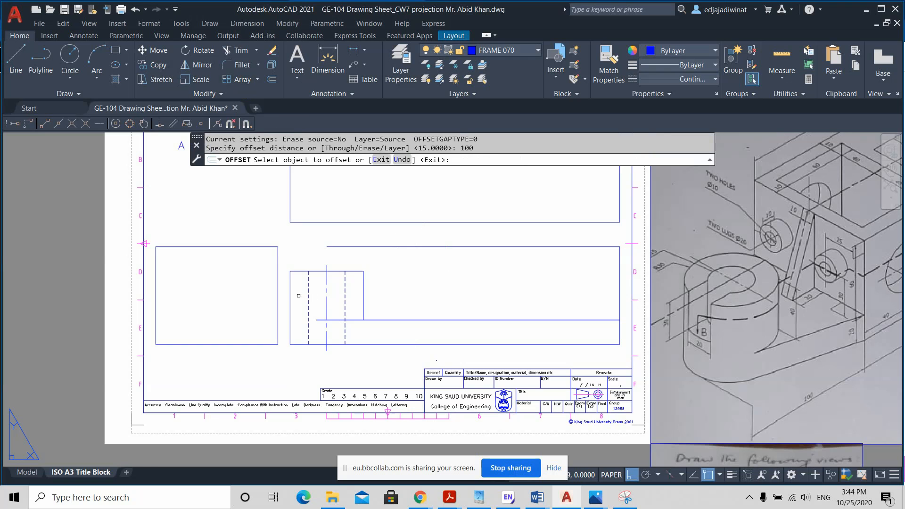
click(291, 292)
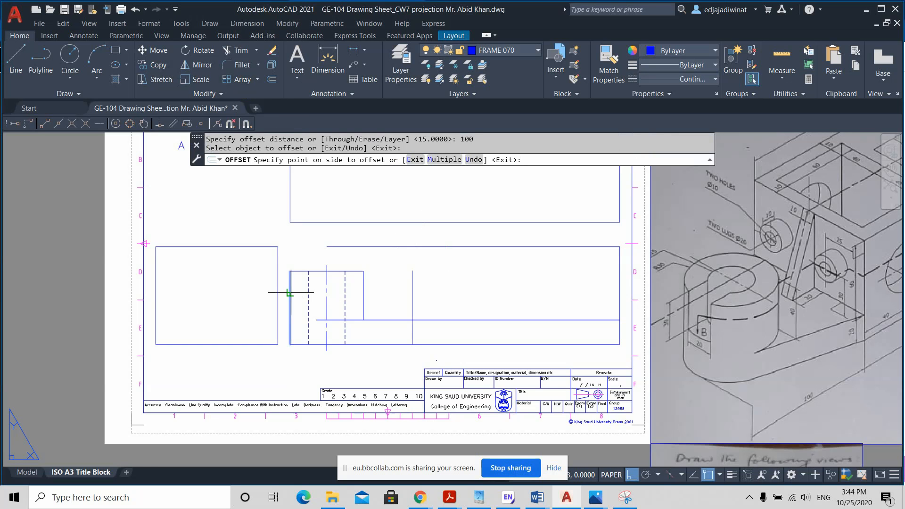
click(427, 304)
key(Return)
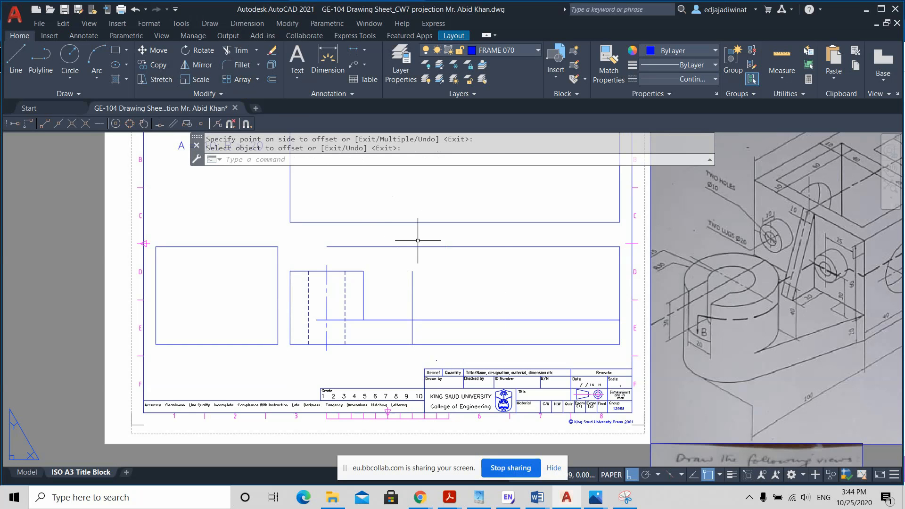
Step: Extend the vertical line right of the cylinder up to the top edge of the front view
click(257, 55)
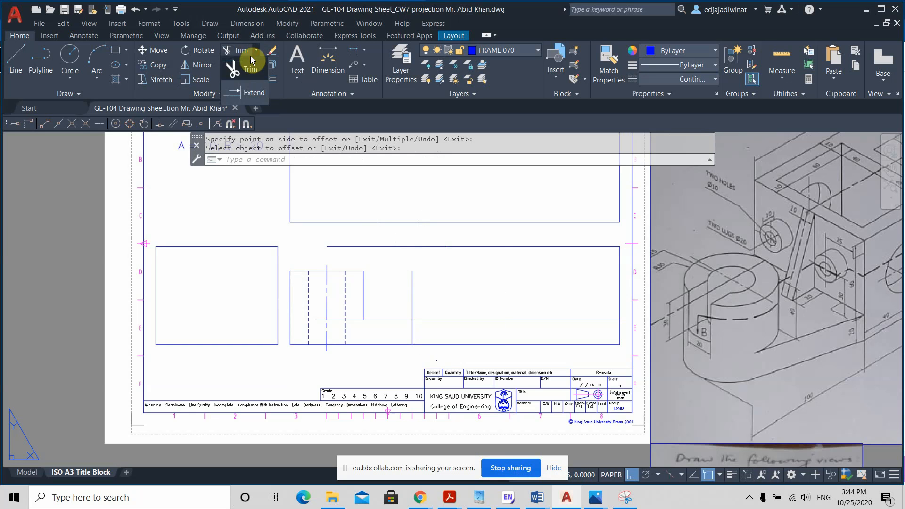
click(237, 89)
click(411, 283)
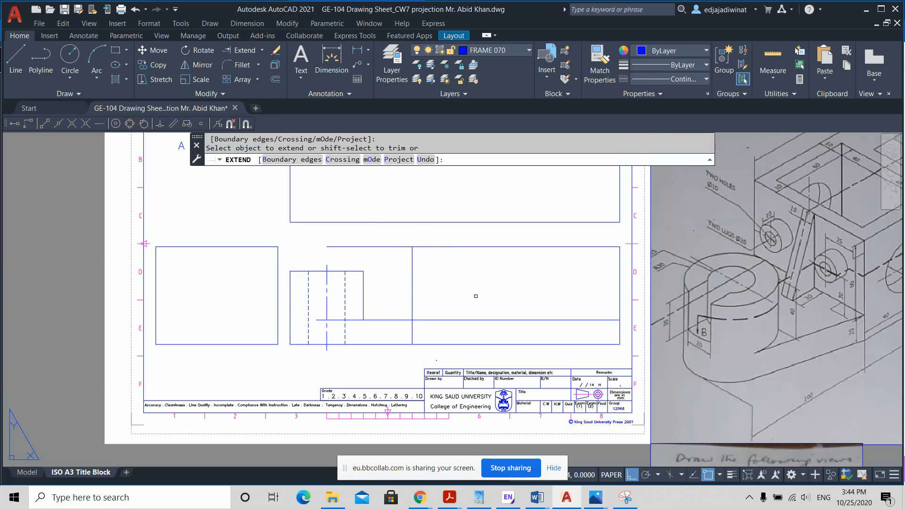
key(Return)
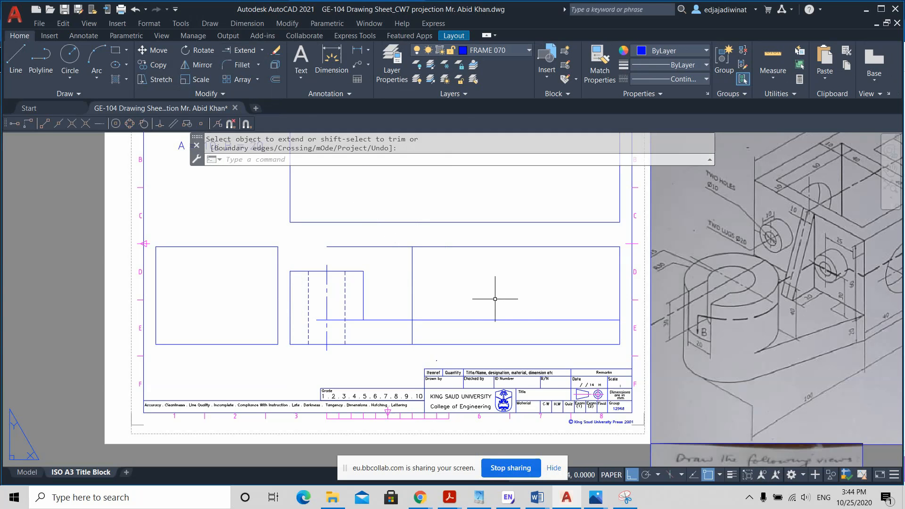
Step: Offset the block's left edge line 80 mm to the right in the front view
middle_drag(552, 303, 430, 300)
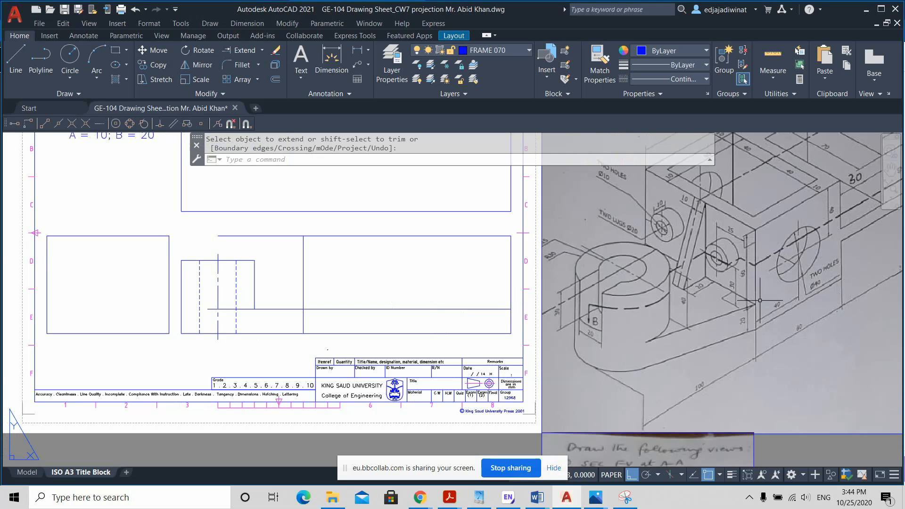
click(275, 79)
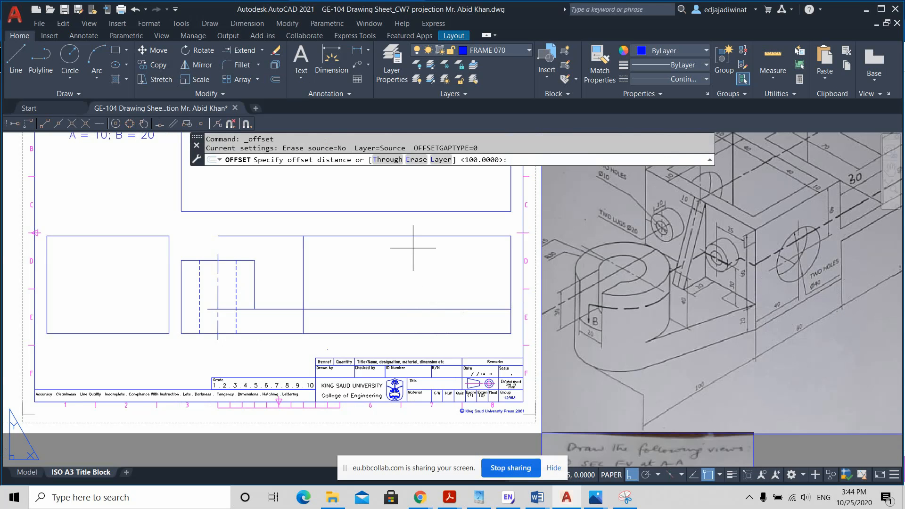
key(Return)
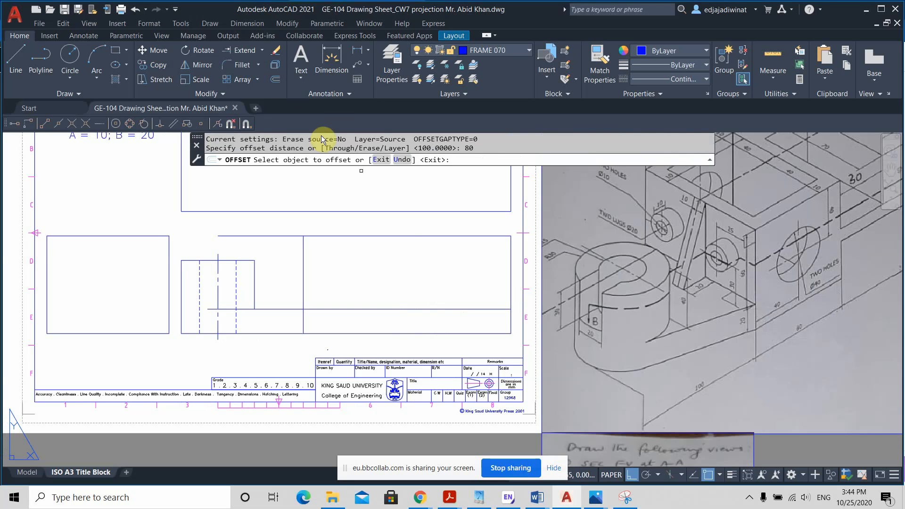
click(302, 272)
click(394, 278)
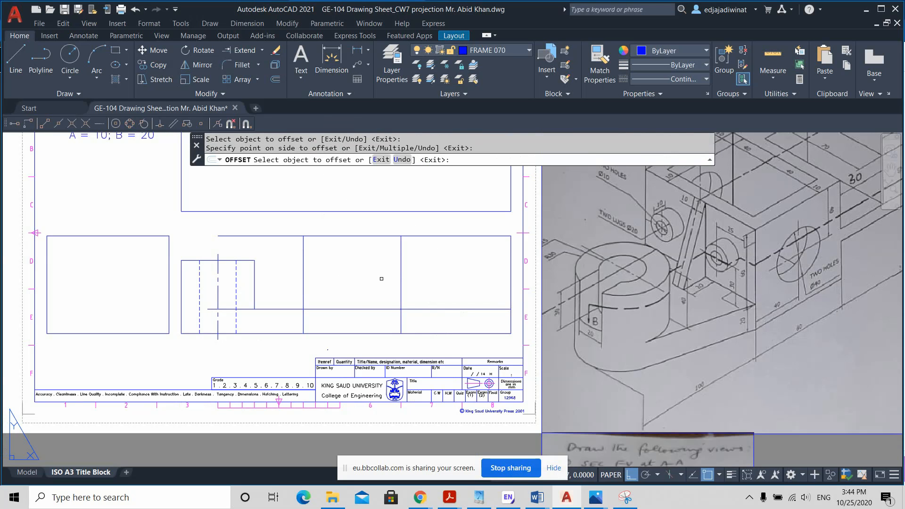
key(Return)
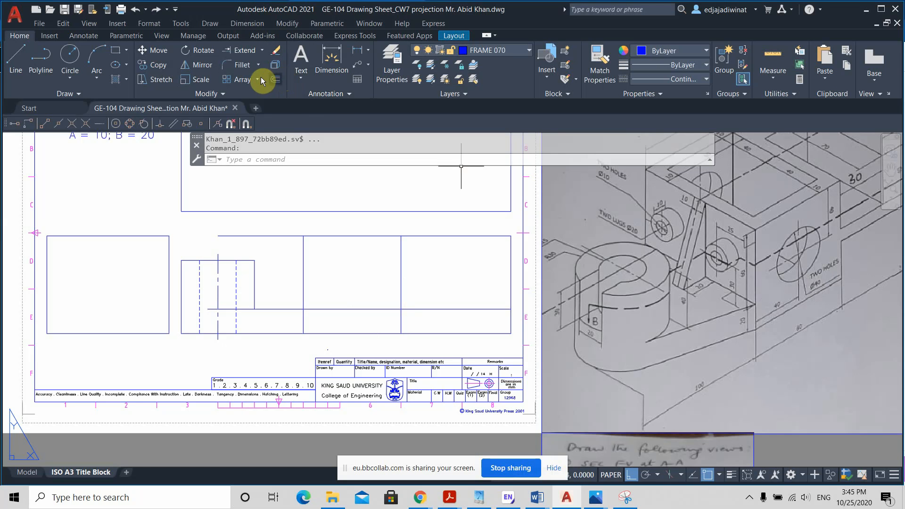
Step: Trim the base's top line between the block's two sides and the view's top edge line left of the block
click(262, 50)
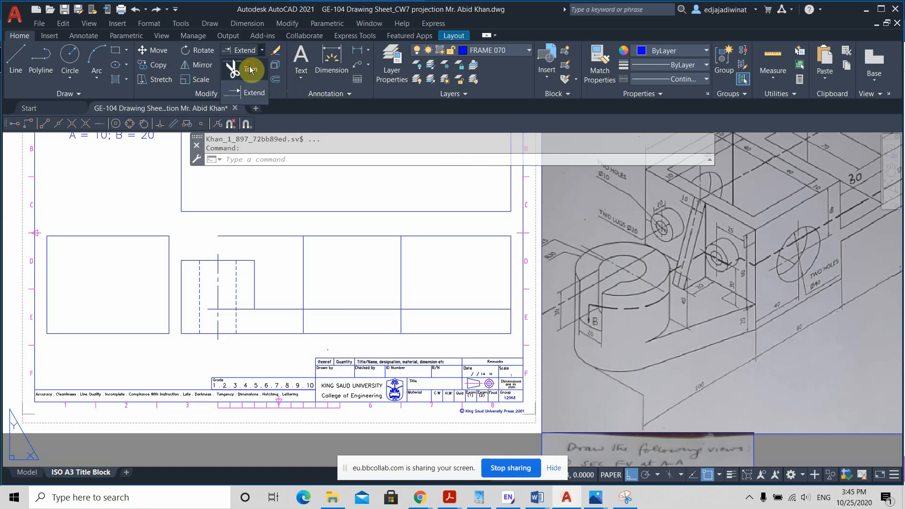
click(250, 69)
drag(366, 324, 345, 292)
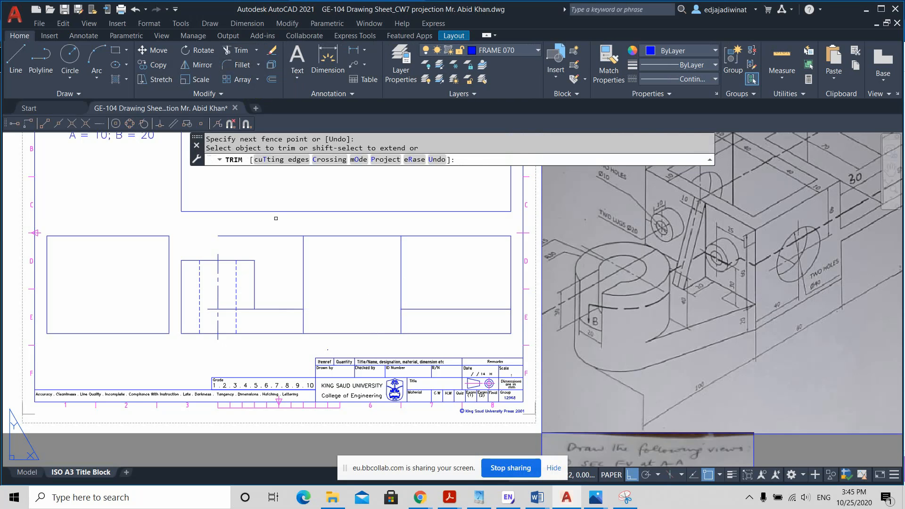
drag(279, 228, 280, 247)
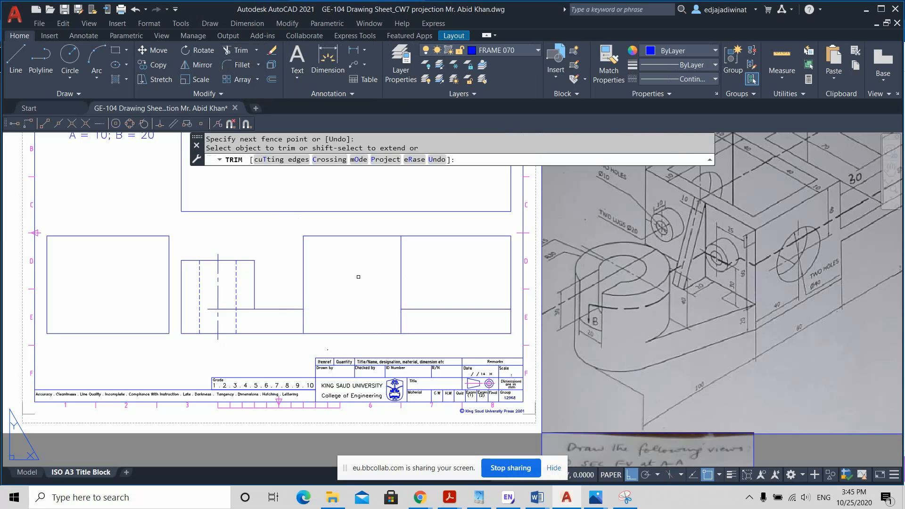
key(Escape)
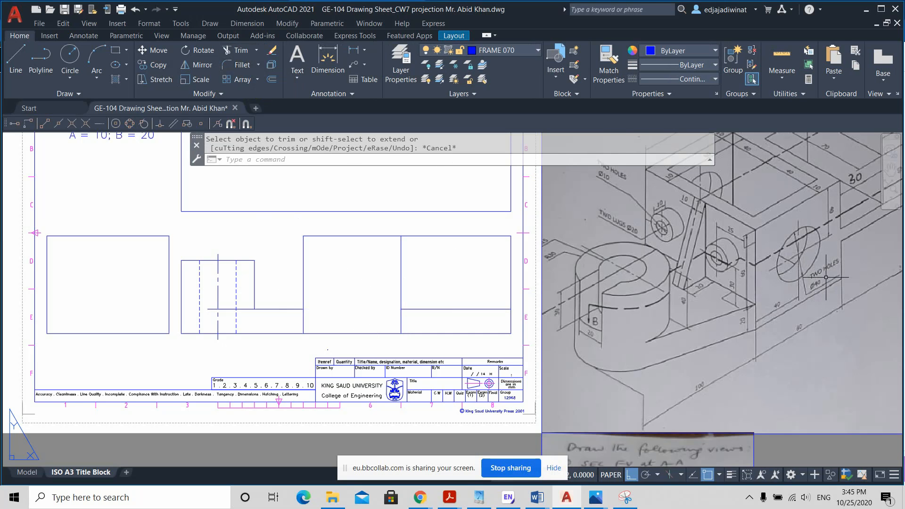
Step: Check the sketch's hole dimensions and offset the front view's top edge 40 mm downward
scroll(826, 277, up, 2)
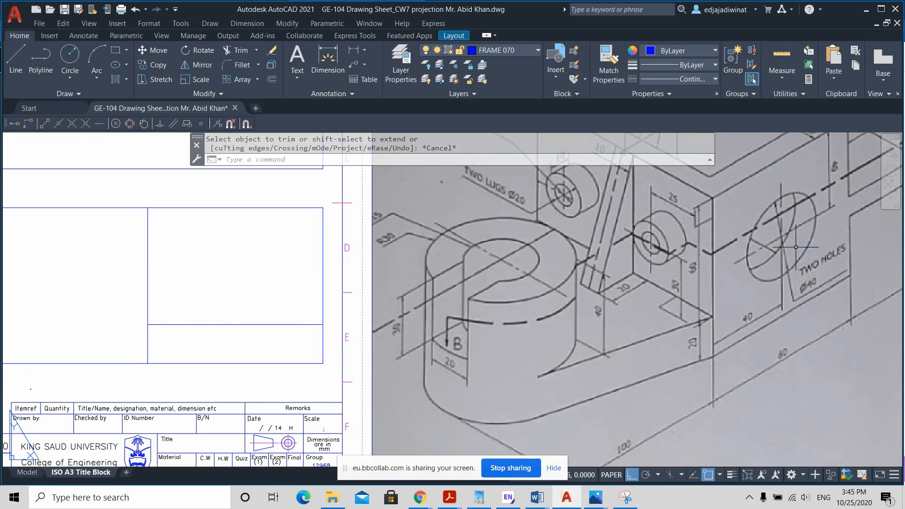
scroll(797, 243, down, 2)
middle_drag(796, 233, 752, 273)
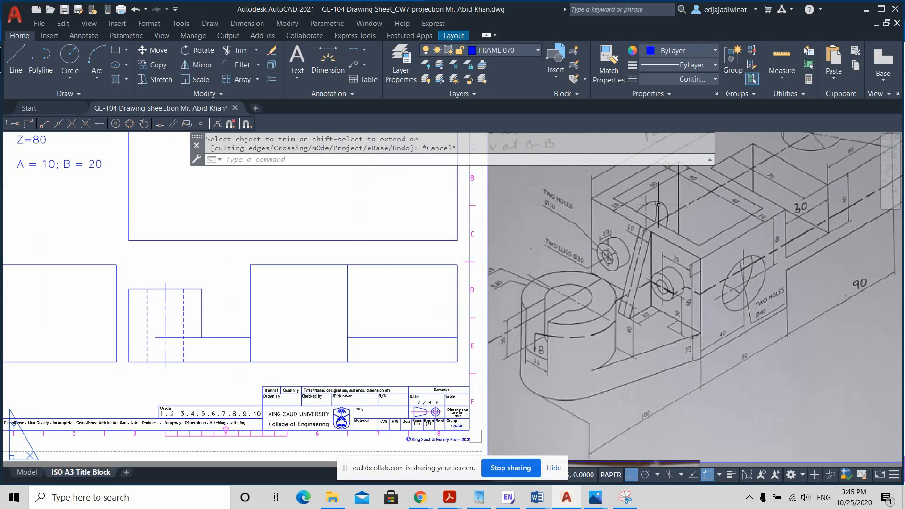
middle_drag(748, 238, 743, 288)
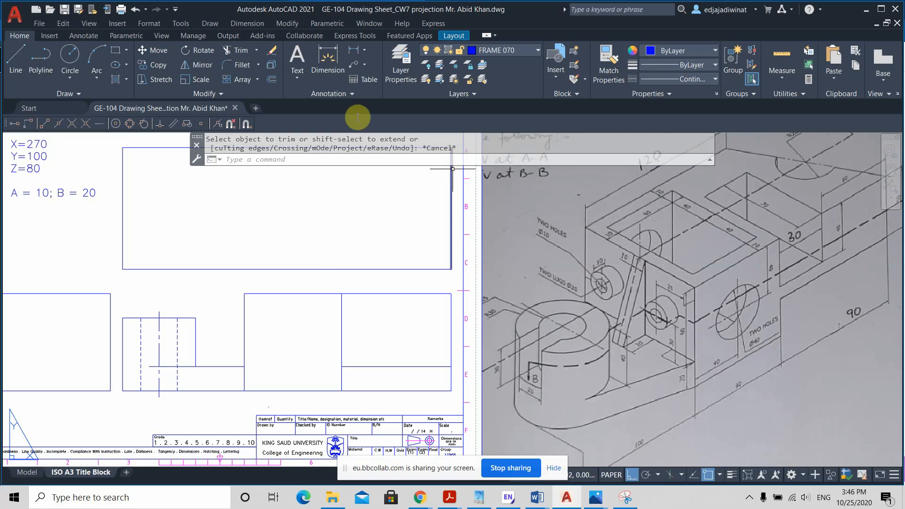
click(272, 79)
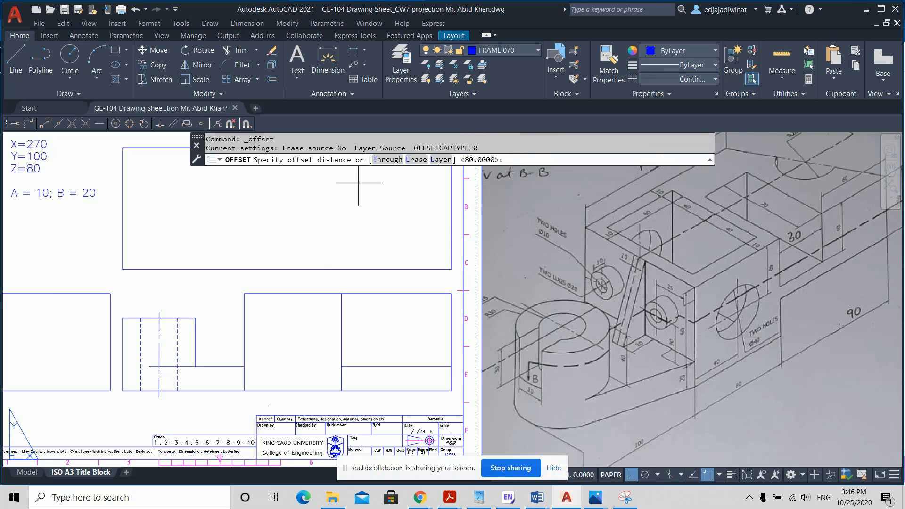
text(40)
key(Return)
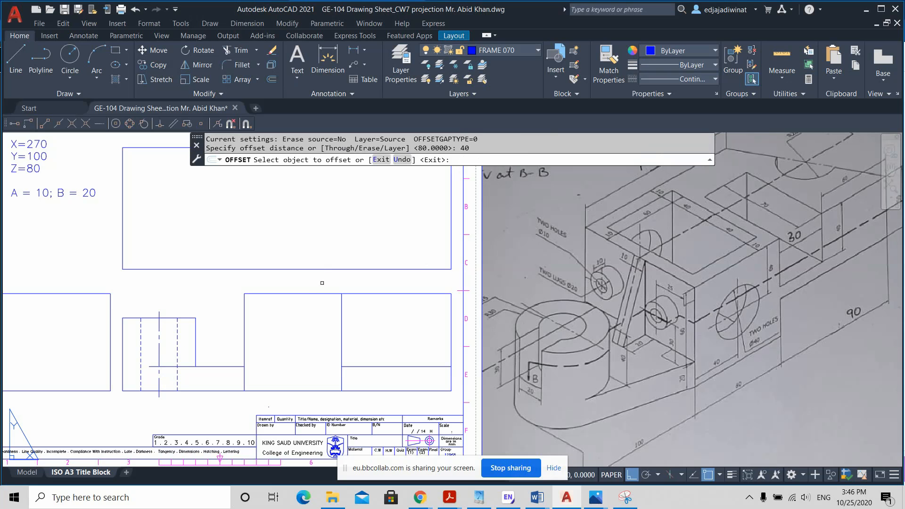
click(302, 294)
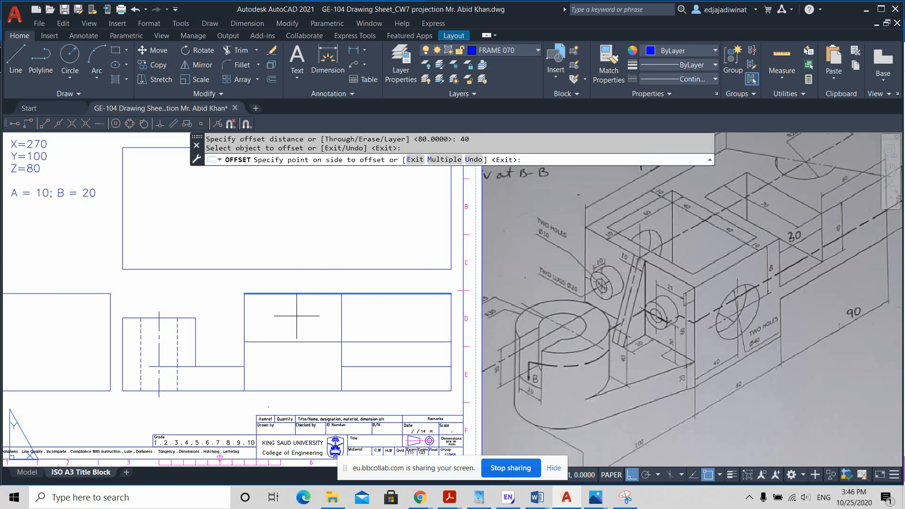
click(297, 316)
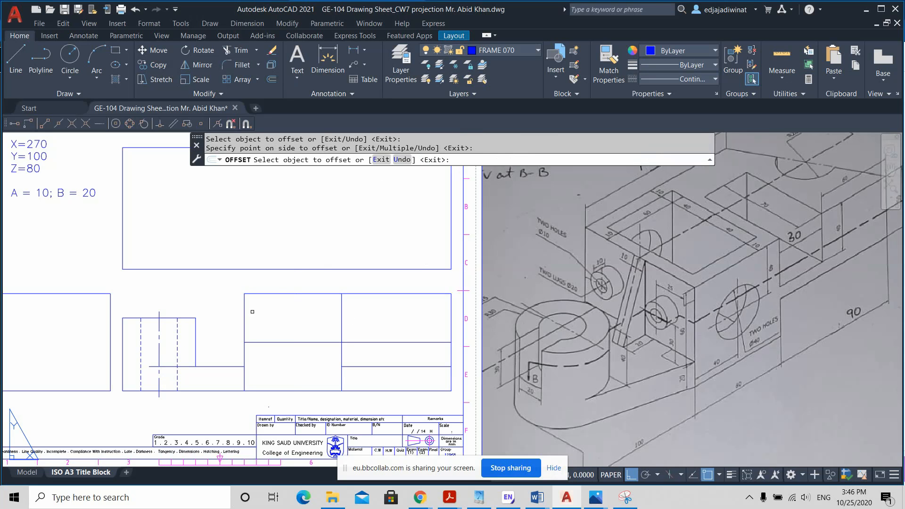
Step: Offset the block's left edge 40 mm to the right to locate the hole's vertical axis
click(244, 307)
click(280, 305)
key(Escape)
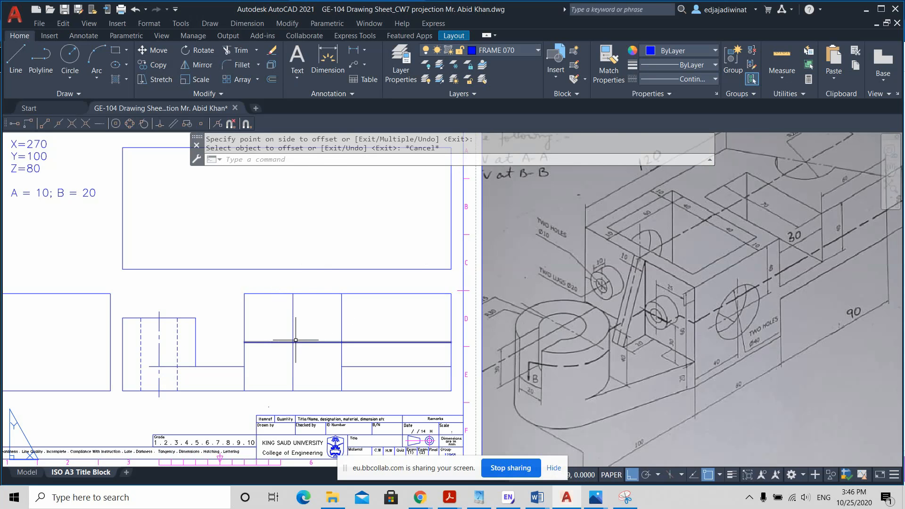
key(Escape)
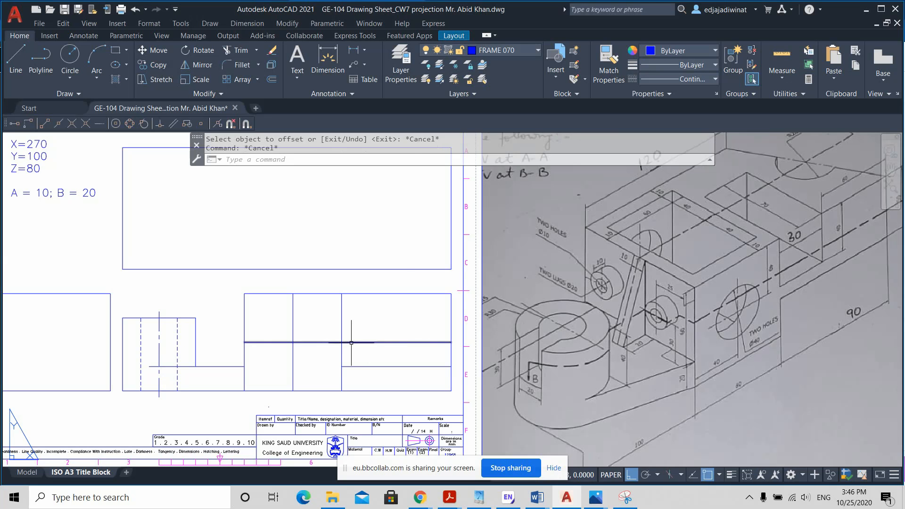
Step: Trim the part of the hole's horizontal axis line that runs right of the block
click(238, 50)
drag(386, 348, 372, 328)
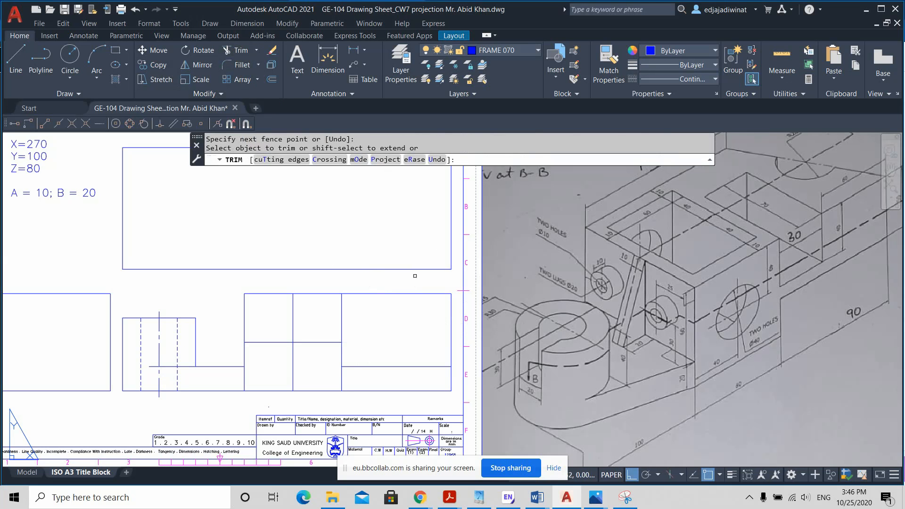
key(Escape)
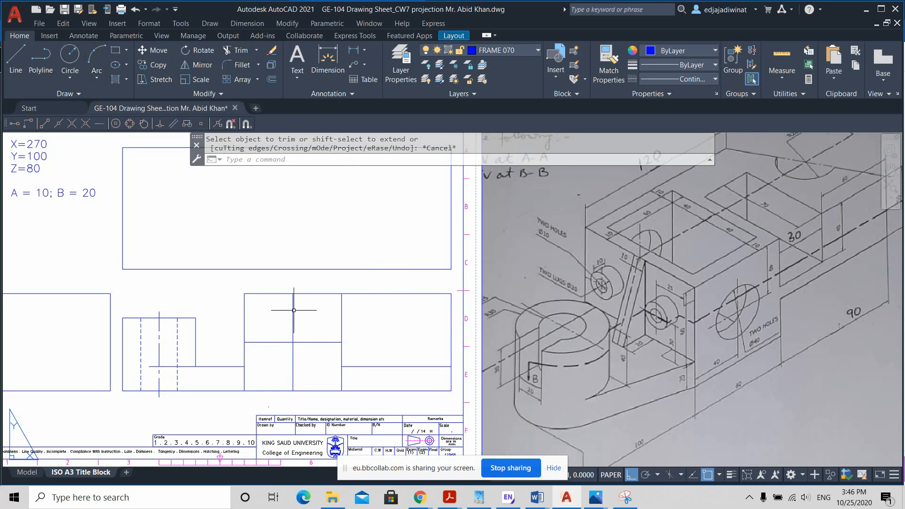
Step: Draw a circle of radius 20 mm centred where the two axis lines cross in the block
scroll(296, 347, up, 2)
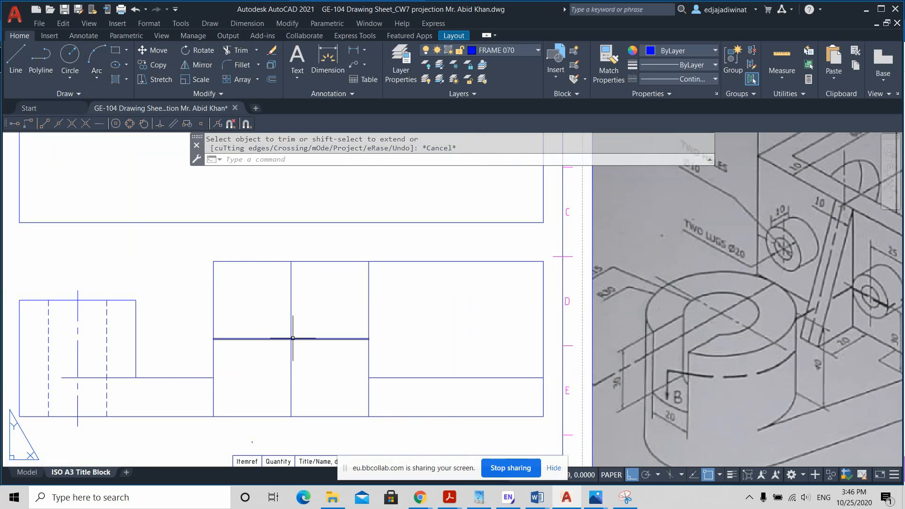
click(71, 57)
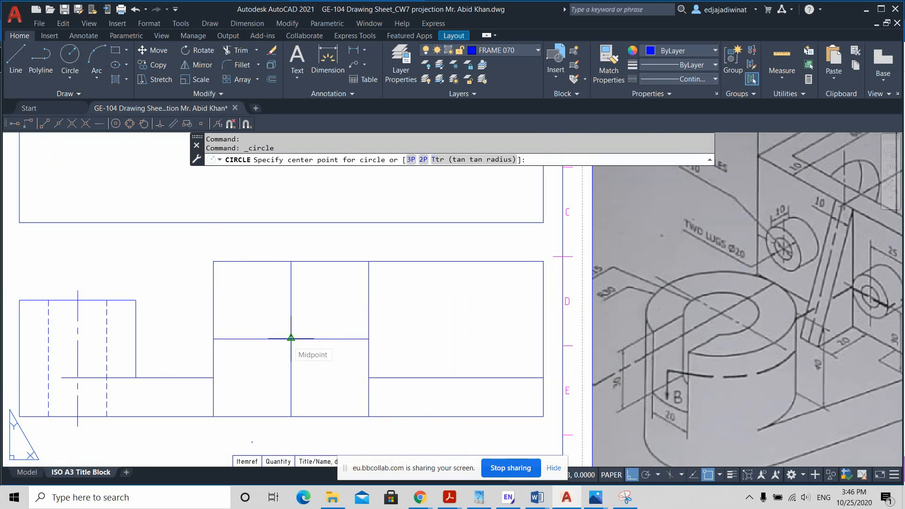
click(291, 338)
scroll(297, 308, down, 2)
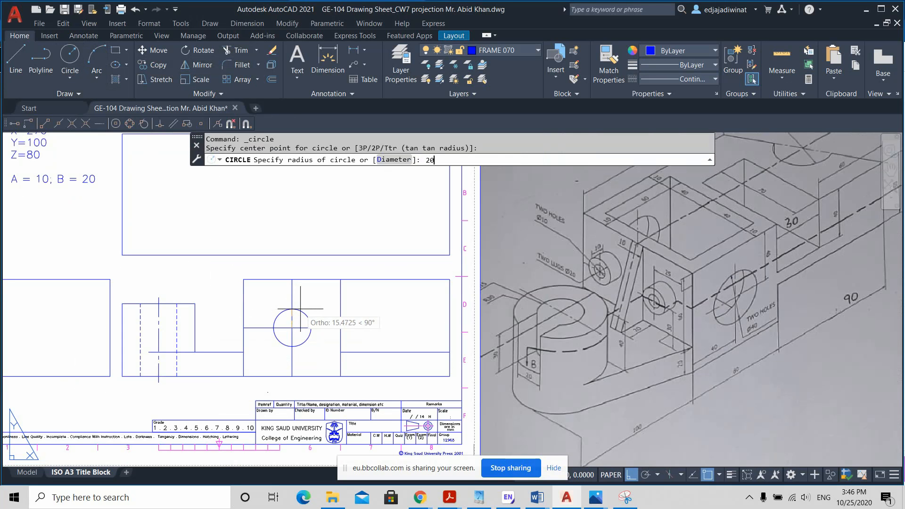
key(Return)
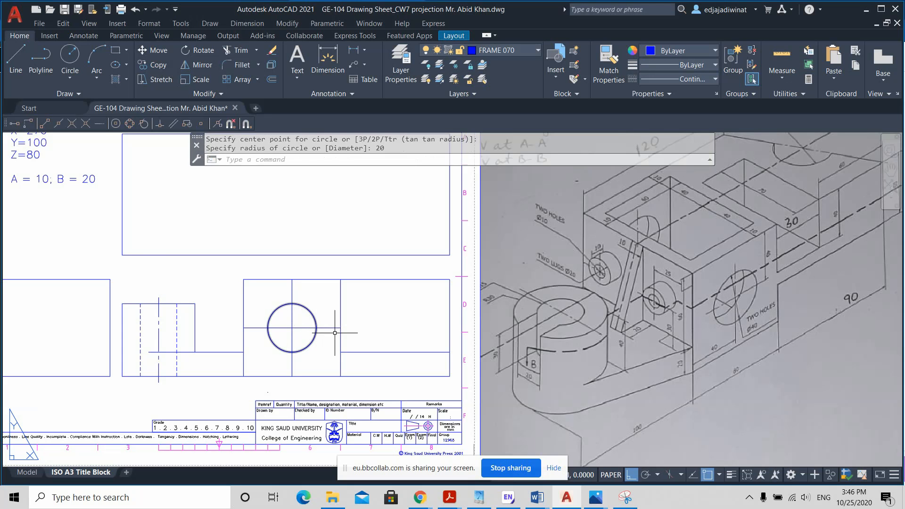
Step: Change the linetype of the hole's horizontal and vertical axis lines to Center
click(301, 333)
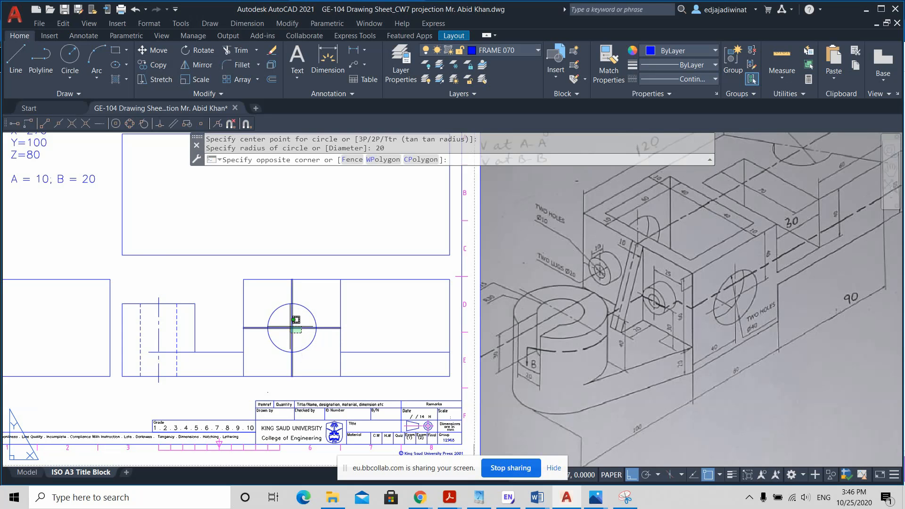
click(295, 331)
click(703, 78)
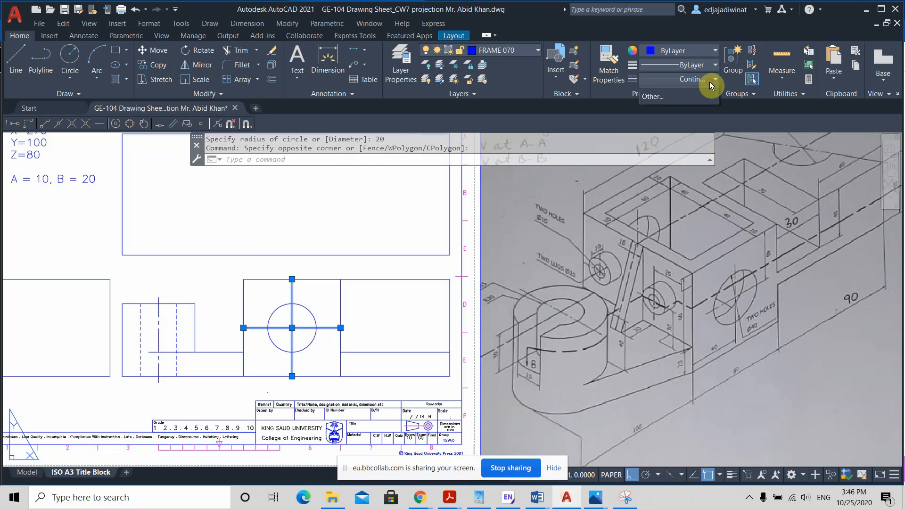
click(695, 138)
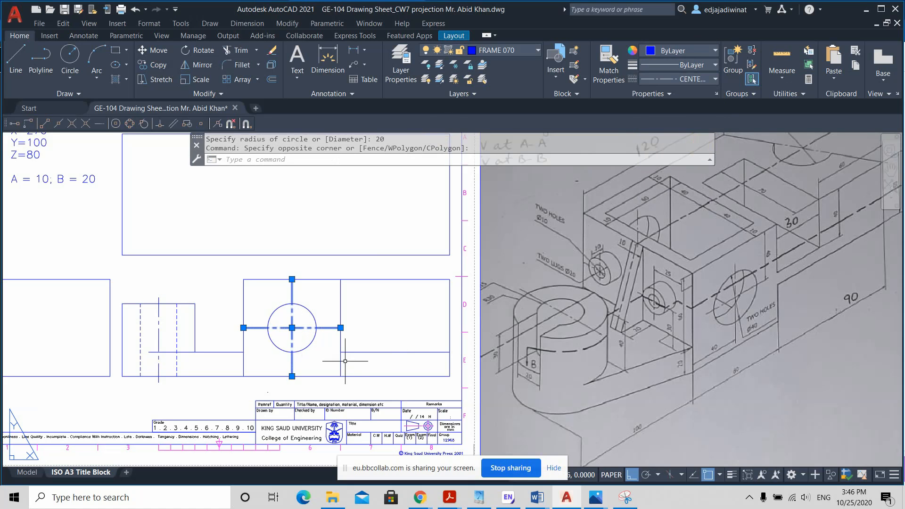
key(Escape)
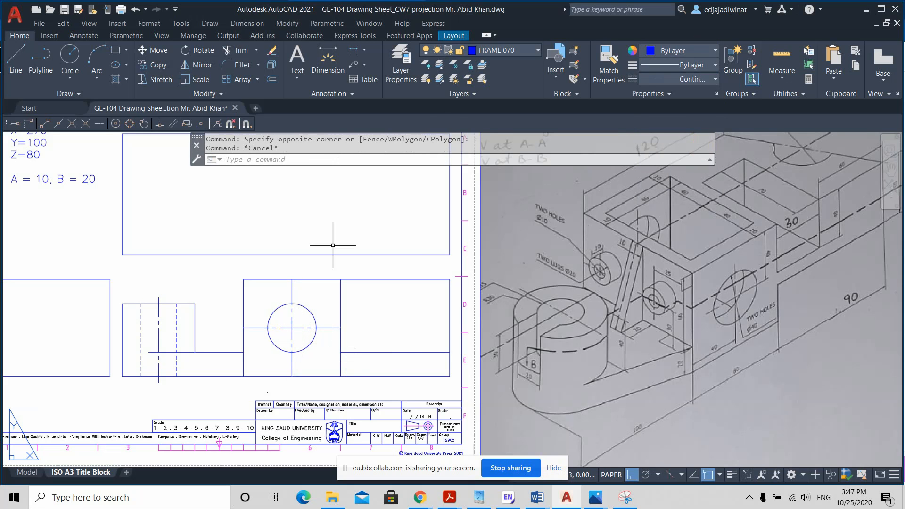
Step: Trim the four parts of the hole's centre lines that lie outside the circle
click(235, 50)
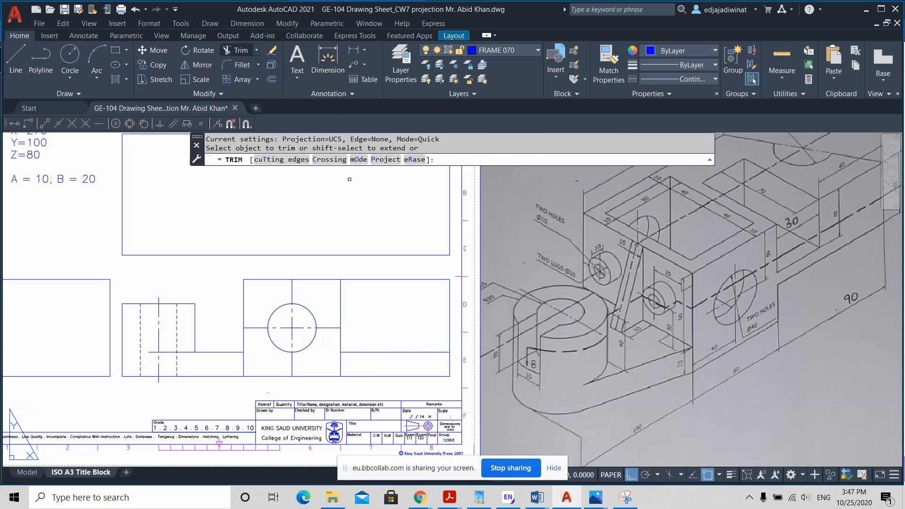
click(315, 298)
click(284, 289)
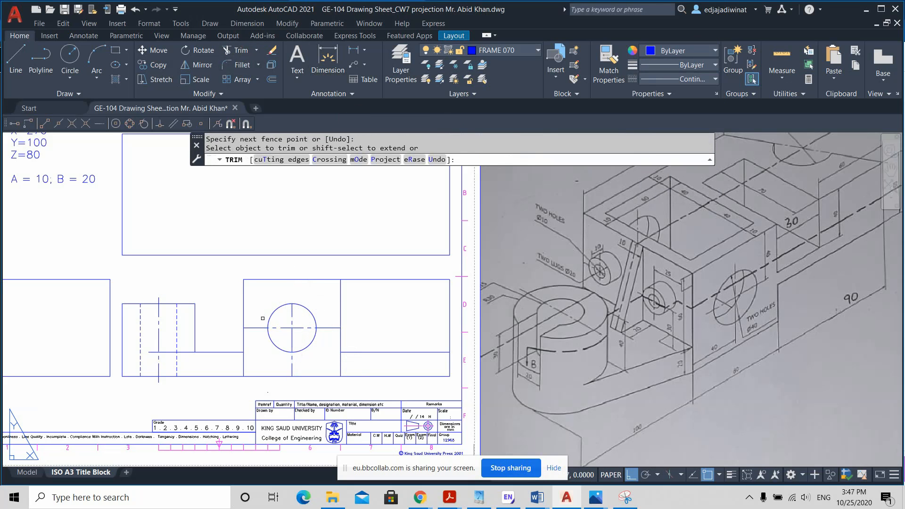
click(258, 318)
click(255, 335)
click(283, 367)
click(301, 368)
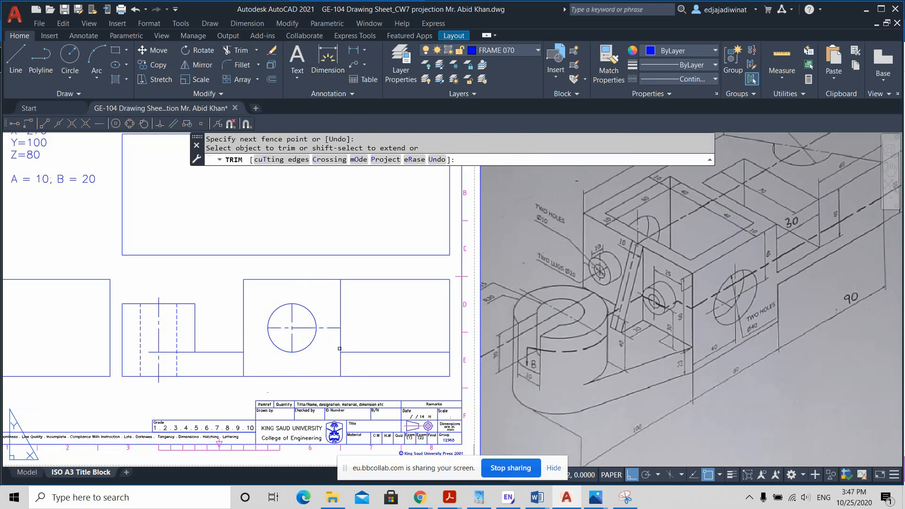
click(338, 348)
click(336, 321)
key(Return)
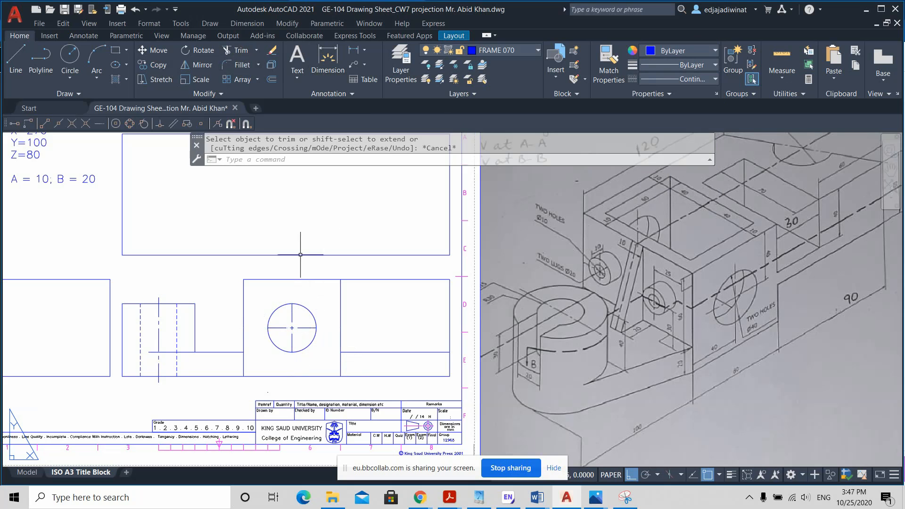
Step: Offset the 40 mm hole's circle in the front view outward by 5 mm
key(Escape)
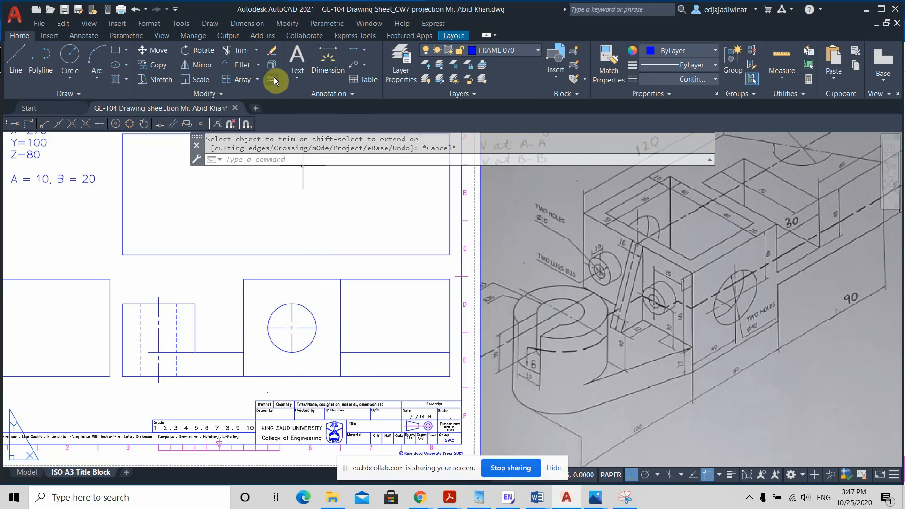
click(272, 80)
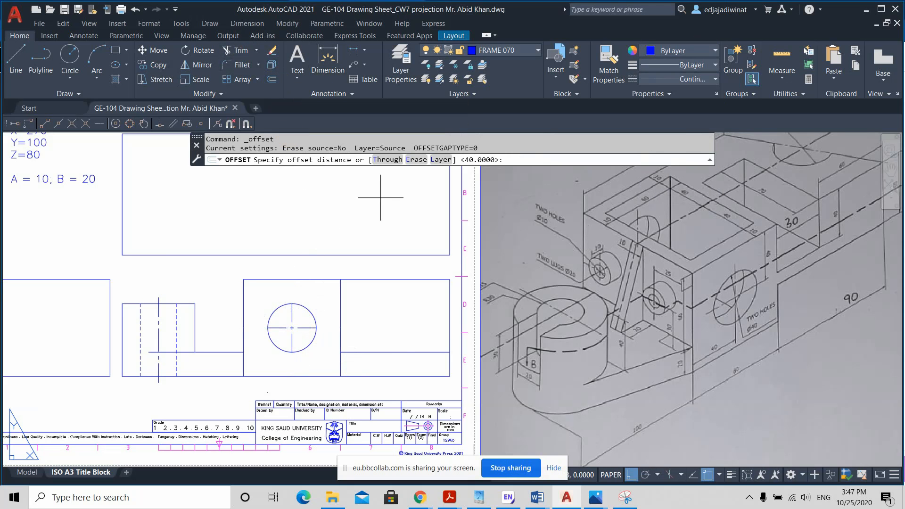
key(Return)
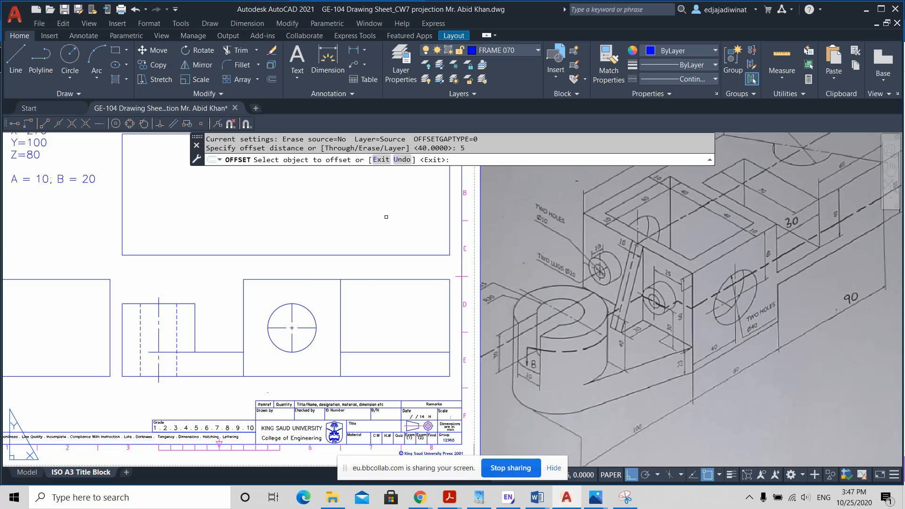
click(309, 311)
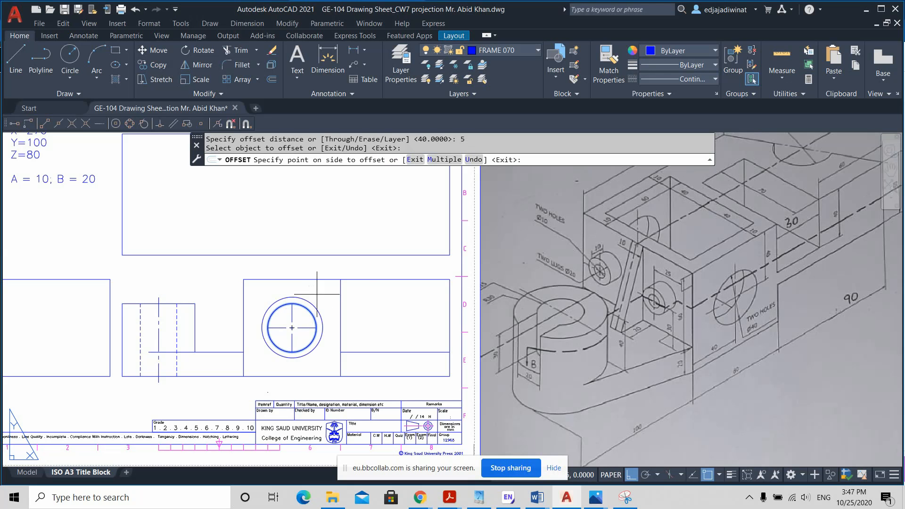
click(316, 294)
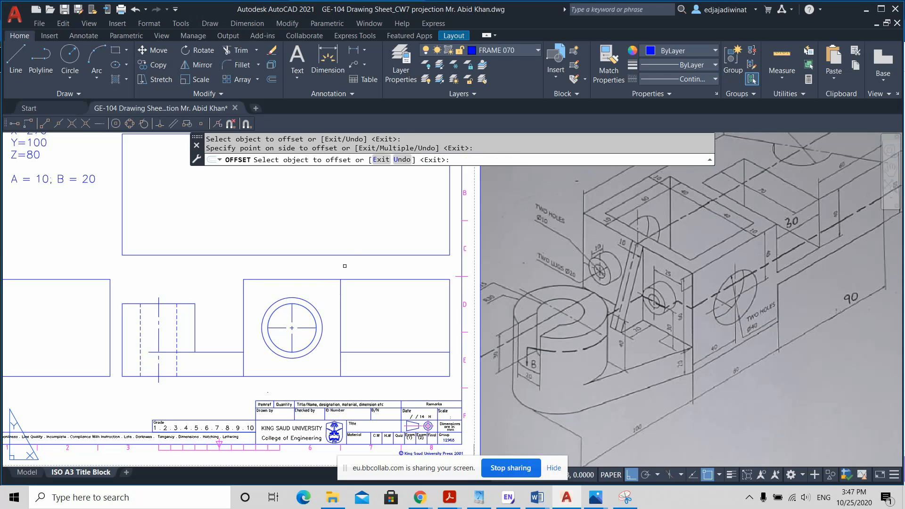
key(Escape)
click(307, 302)
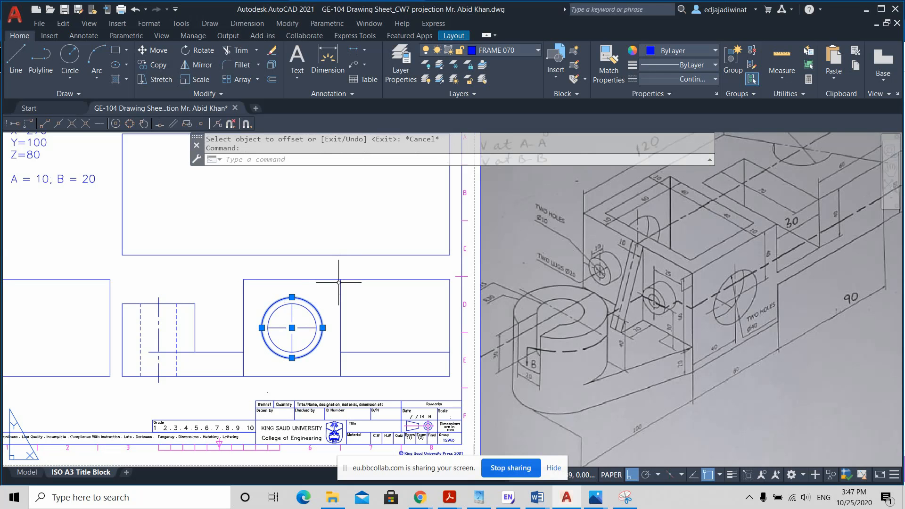
key(Escape)
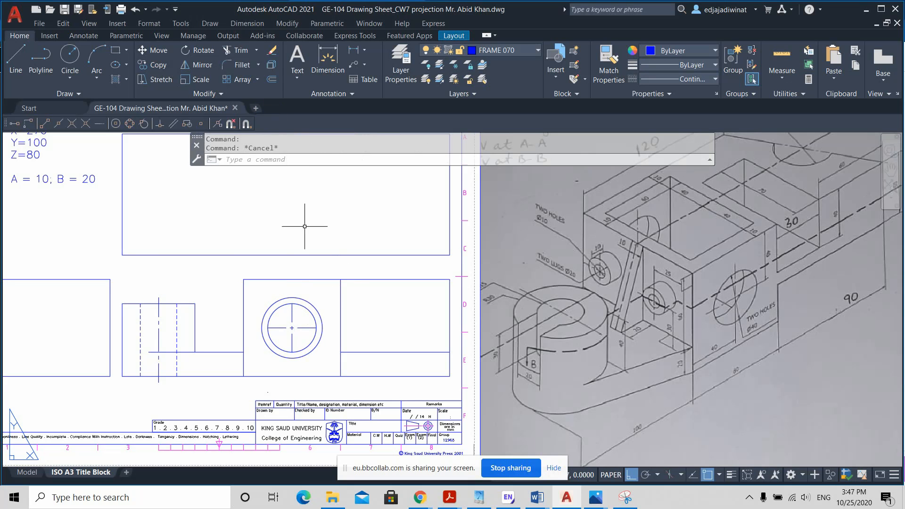
Step: Extend the four ends of the hole's centre lines to the surrounding offset circle and erase that circle
click(256, 50)
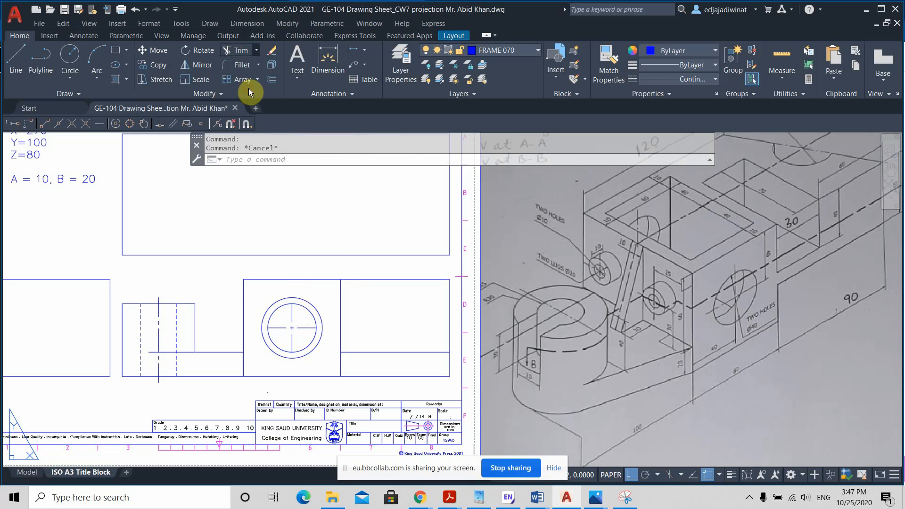
click(249, 91)
scroll(329, 312, up, 2)
click(298, 313)
click(270, 308)
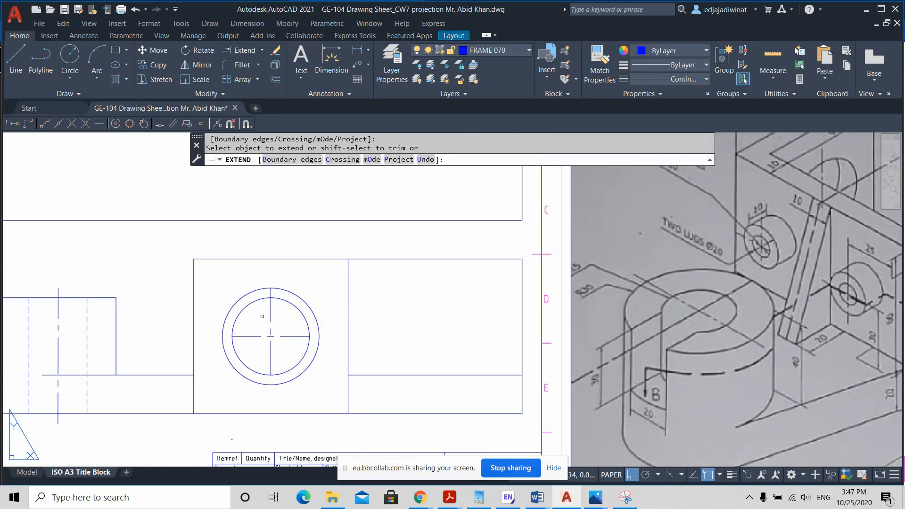
click(249, 335)
drag(280, 355, 295, 327)
key(Escape)
click(301, 300)
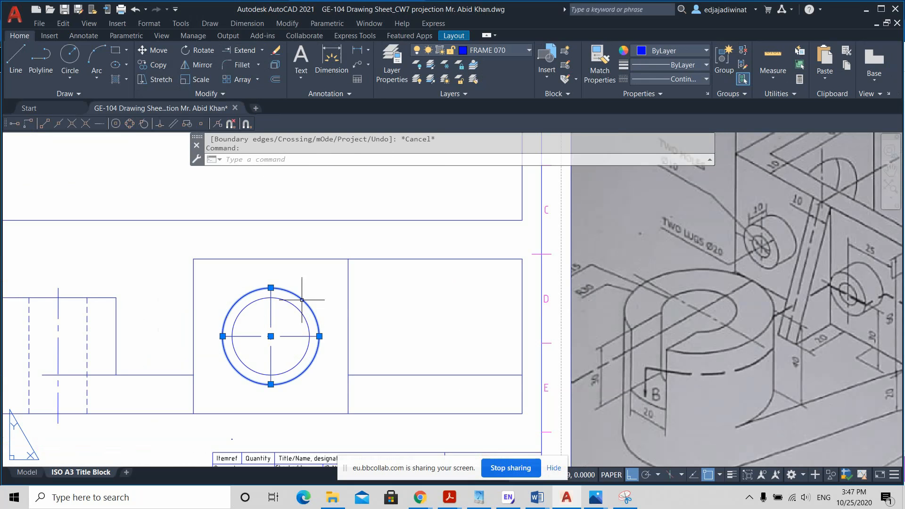
key(Delete)
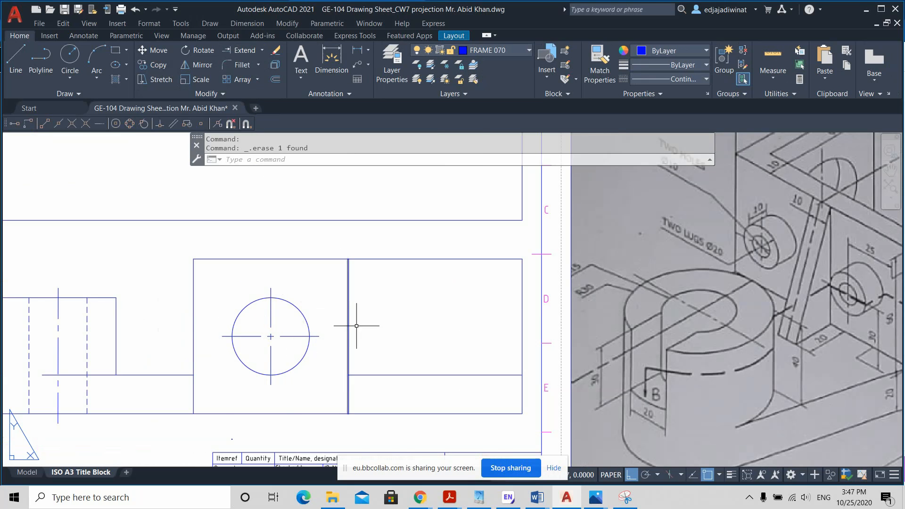
Step: Examine the lug dimensions and positions in the isometric sketch against the block in the front view
scroll(383, 339, down, 2)
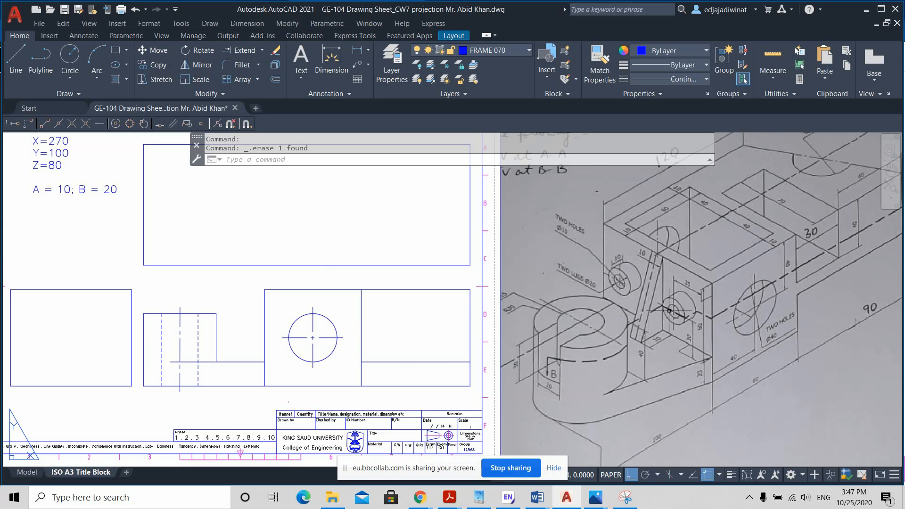
scroll(681, 343, up, 2)
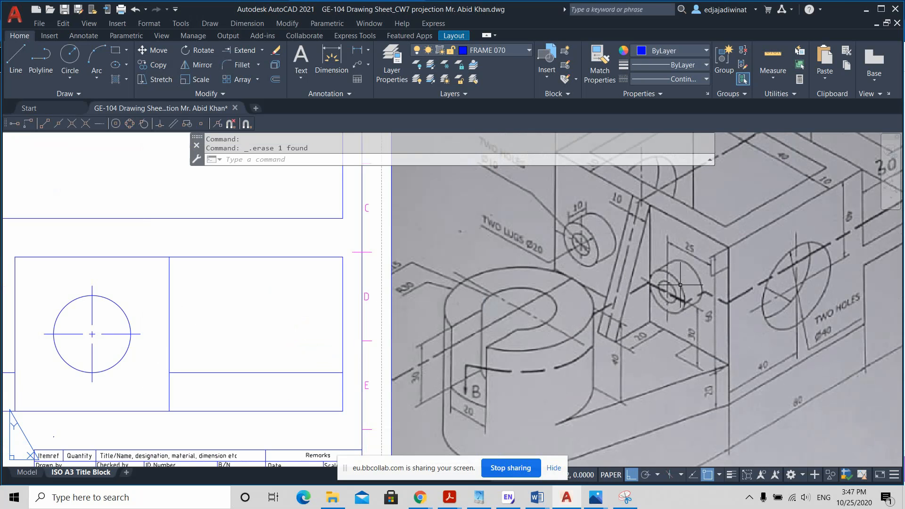
scroll(680, 285, down, 2)
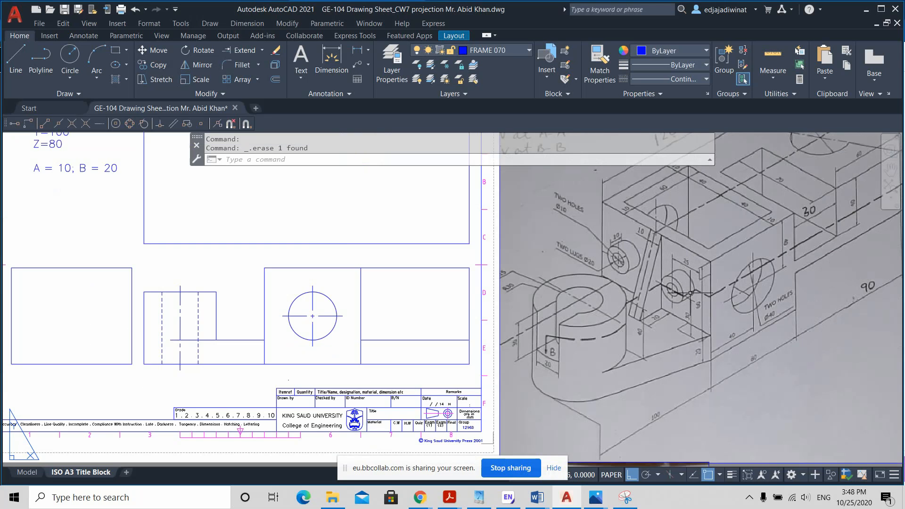
scroll(690, 292, up, 2)
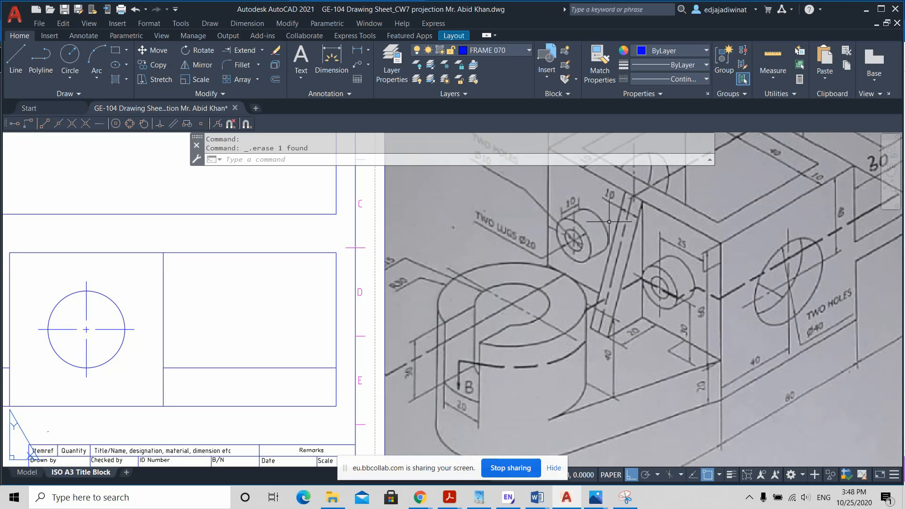
middle_drag(620, 214, 622, 260)
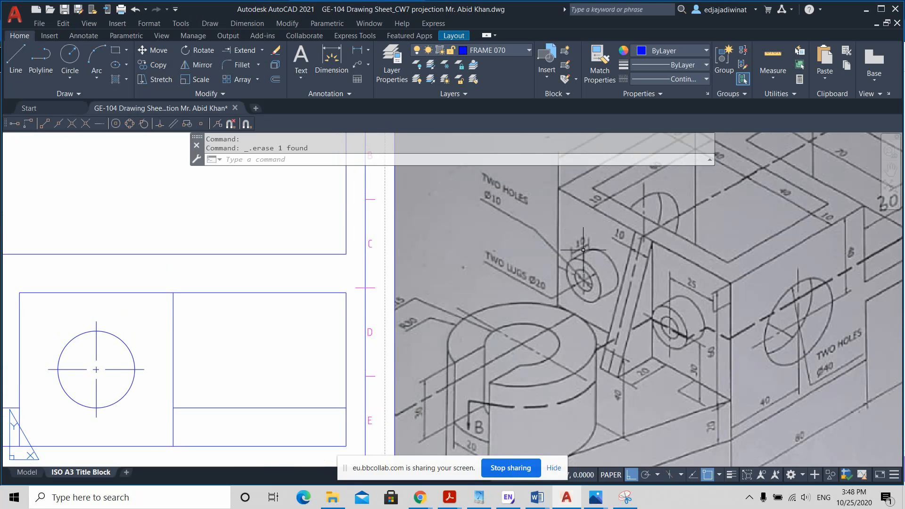
scroll(179, 308, down, 2)
scroll(178, 308, up, 2)
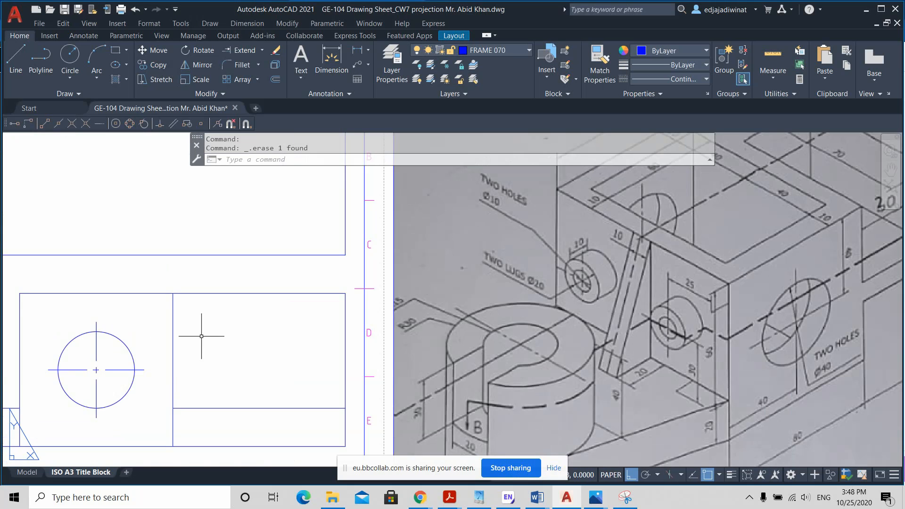
middle_drag(202, 336, 212, 330)
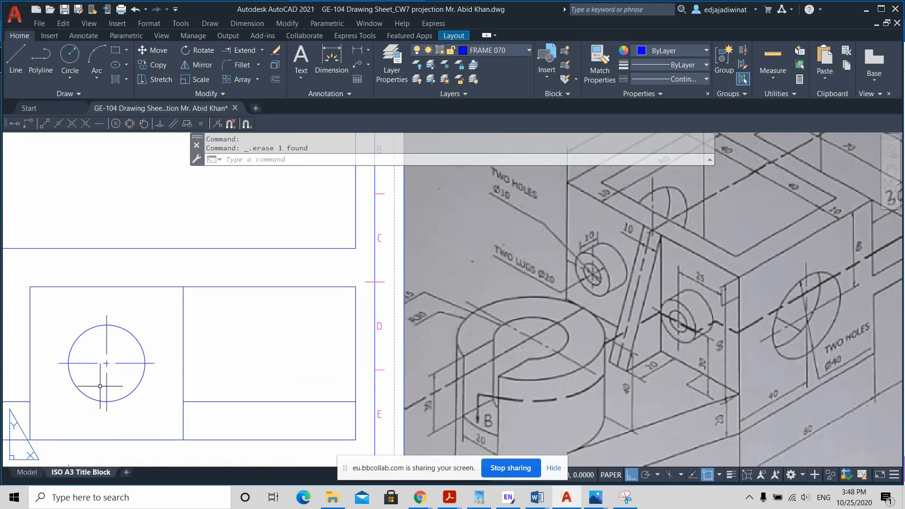
middle_drag(168, 389, 203, 375)
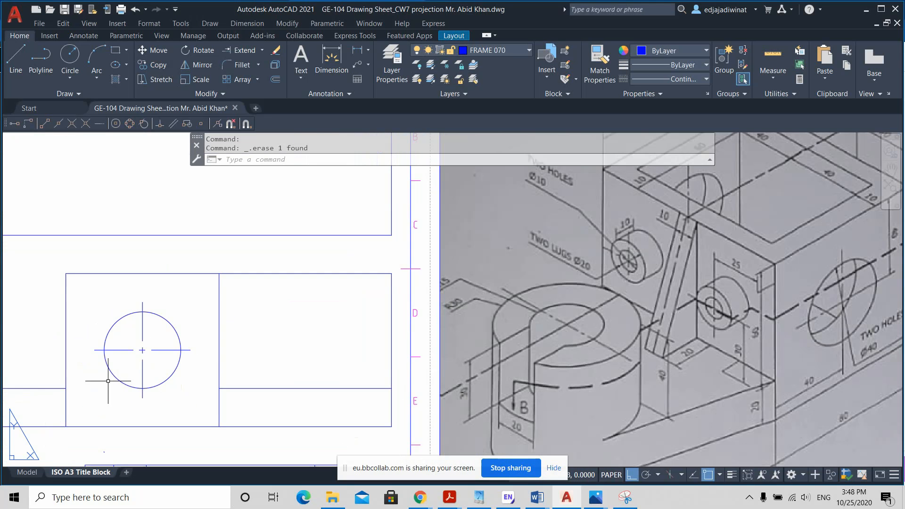
middle_drag(81, 364, 303, 339)
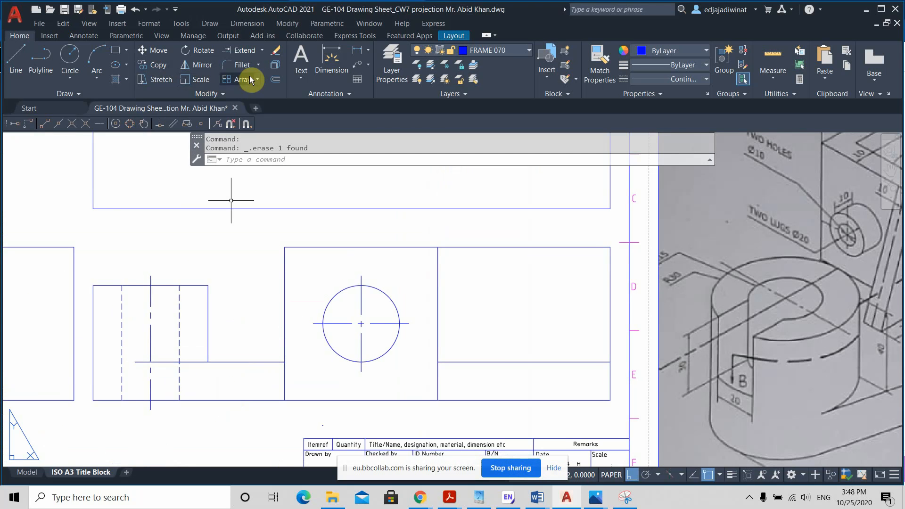
Step: Offset the base's upper edge line between the cylinder and the block upward by 30 mm
click(277, 80)
text(3)
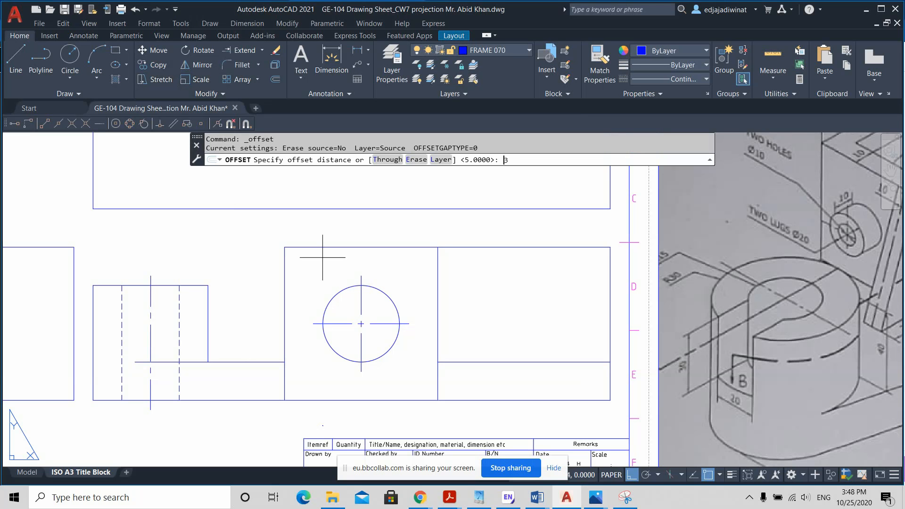
text(0)
key(Return)
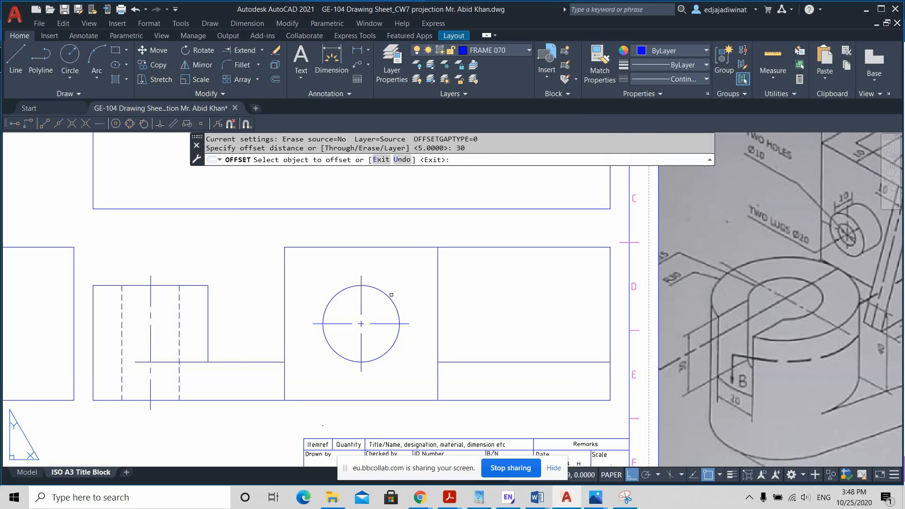
middle_drag(590, 364, 476, 358)
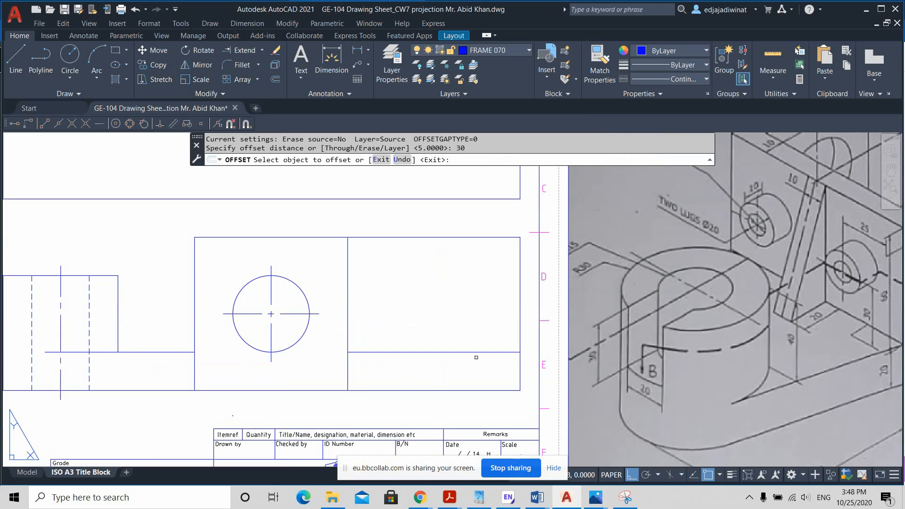
middle_drag(639, 341, 532, 360)
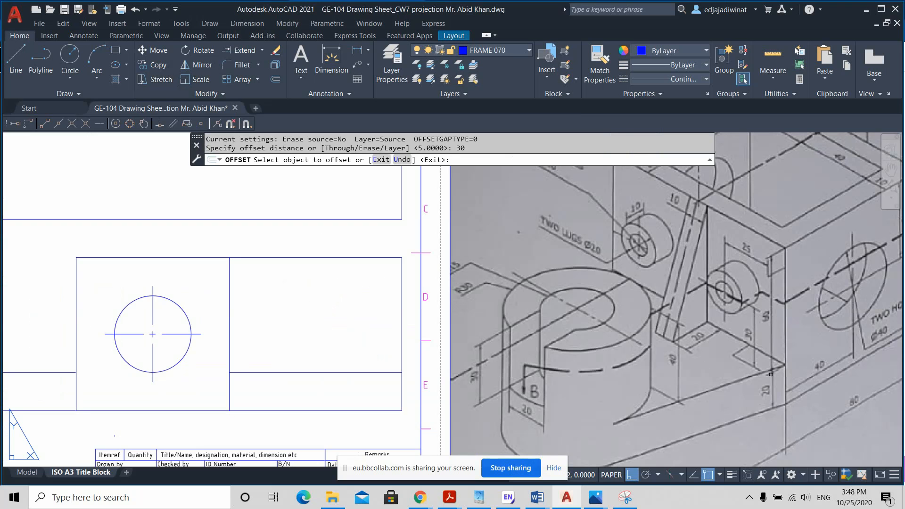
middle_drag(599, 370, 839, 384)
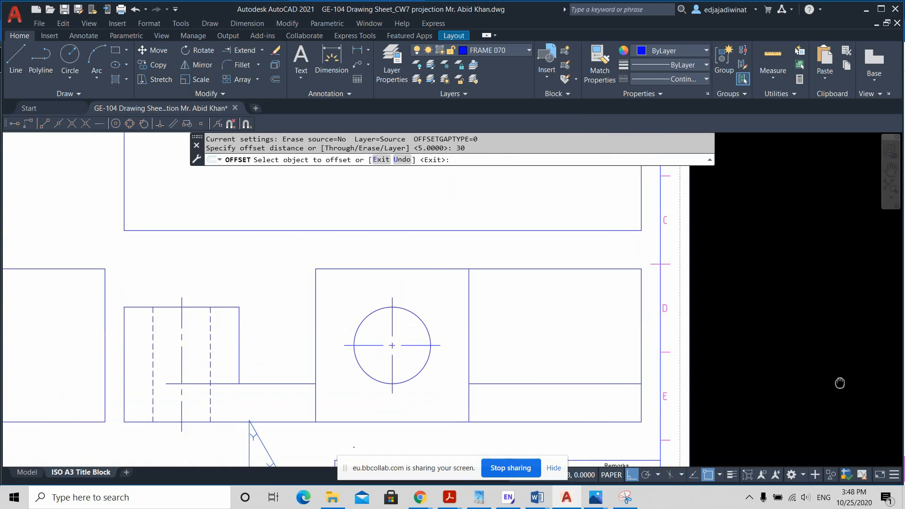
click(303, 383)
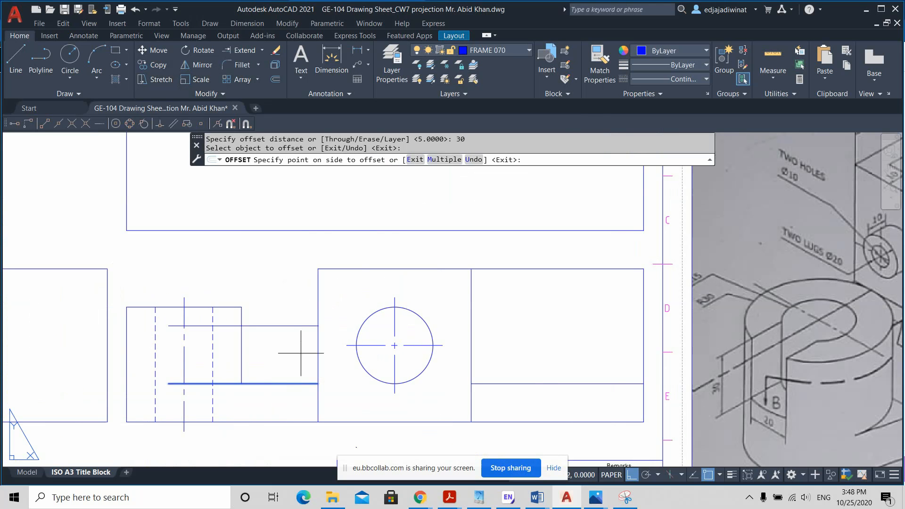
click(301, 349)
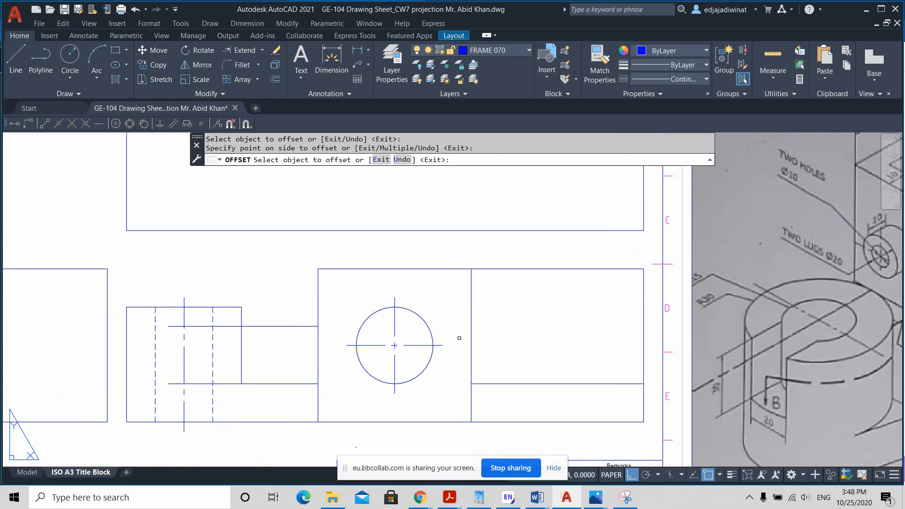
key(Return)
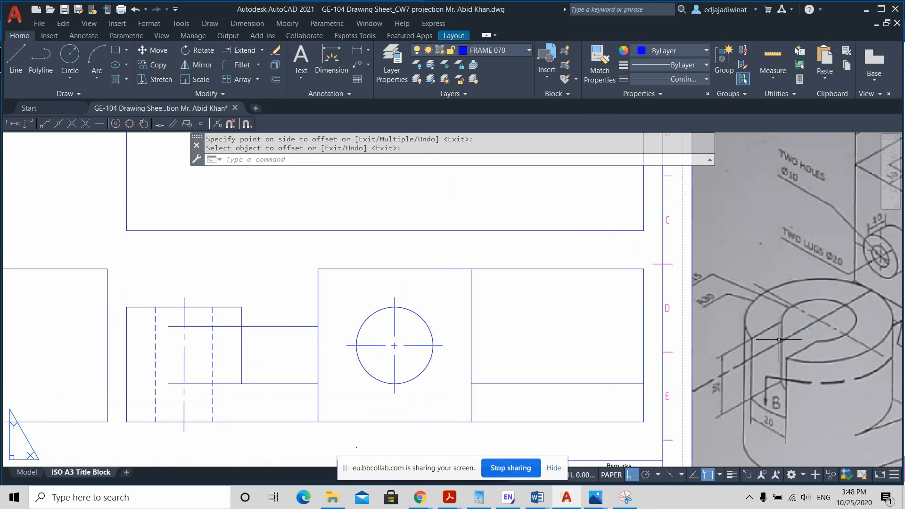
Step: Check the lug's location dimensions on the block in the isometric sketch
scroll(778, 339, up, 2)
scroll(778, 340, down, 2)
mouse_move(778, 339)
middle_down()
mouse_move(762, 348)
mouse_move(561, 352)
middle_up()
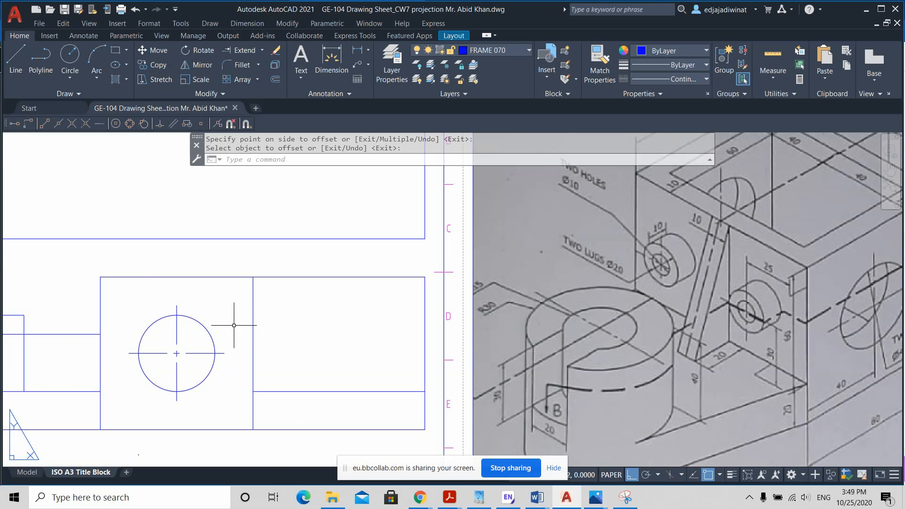
Step: Shorten the offset line left of the block to its midpoint twice, keeping its end on the block's edge as the lug's centre line
middle_drag(262, 323, 438, 310)
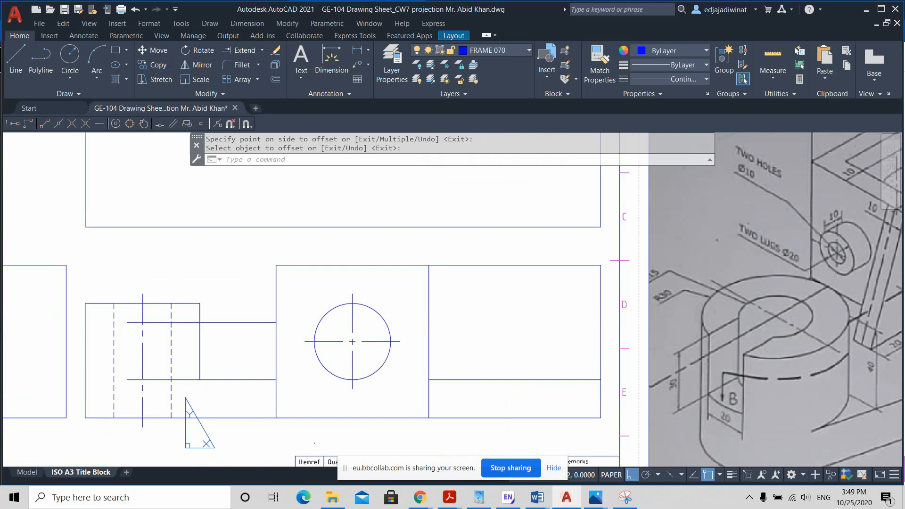
key(Return)
click(192, 322)
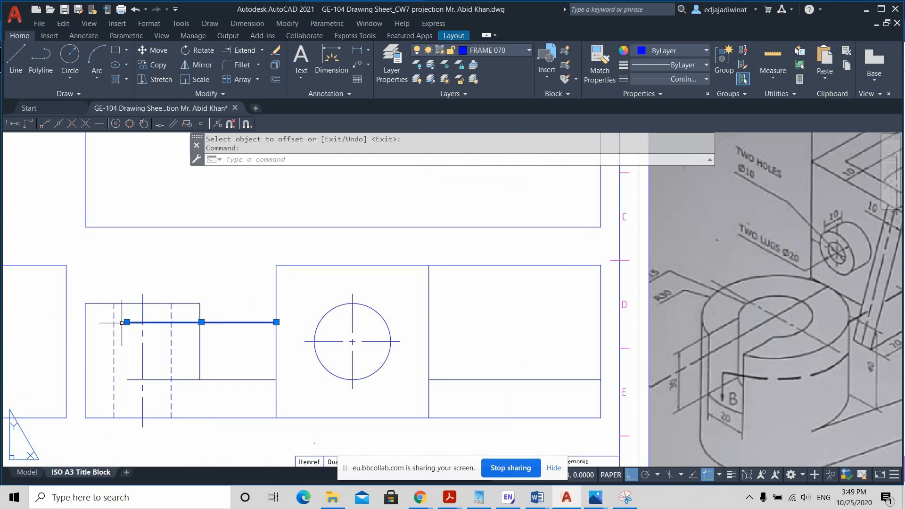
click(128, 322)
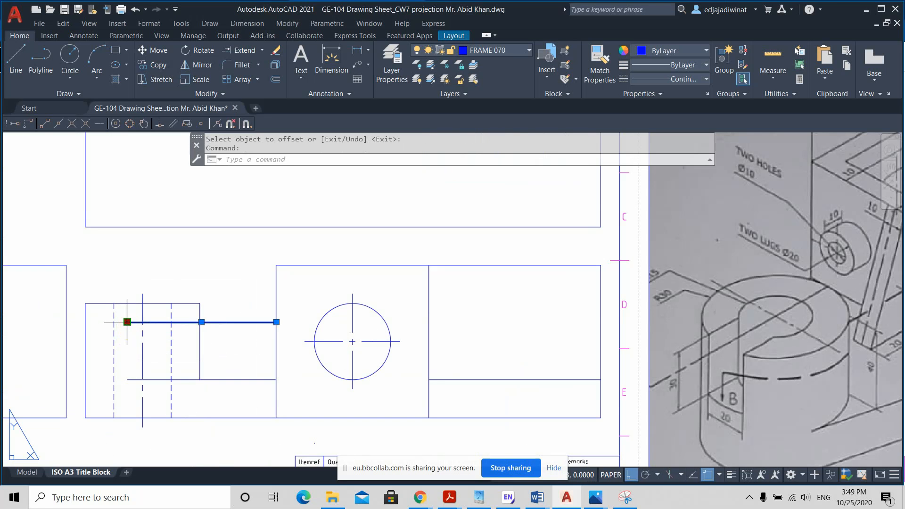
click(229, 322)
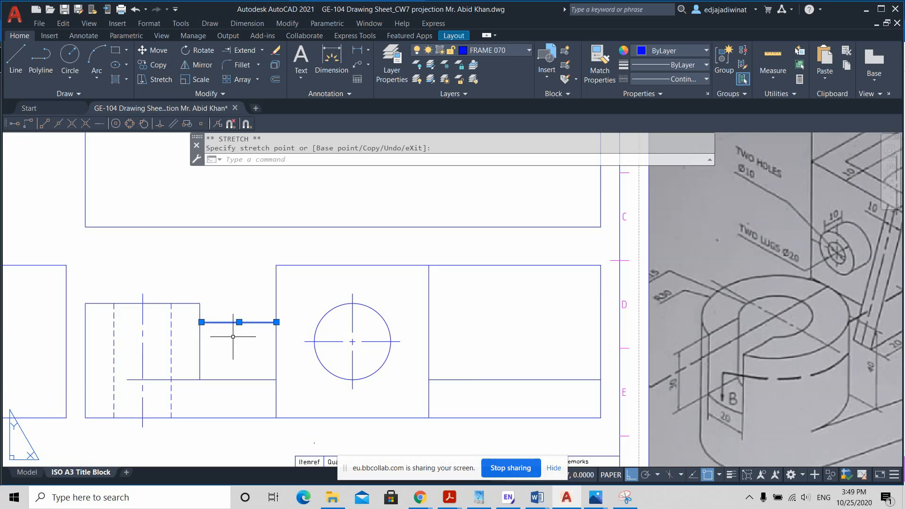
scroll(233, 337, up, 2)
scroll(229, 338, down, 2)
scroll(207, 334, up, 2)
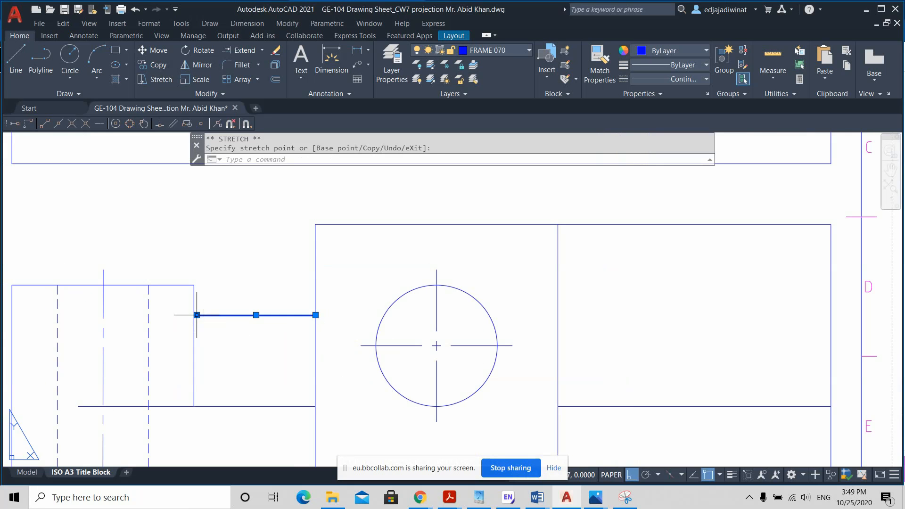
click(197, 314)
click(256, 315)
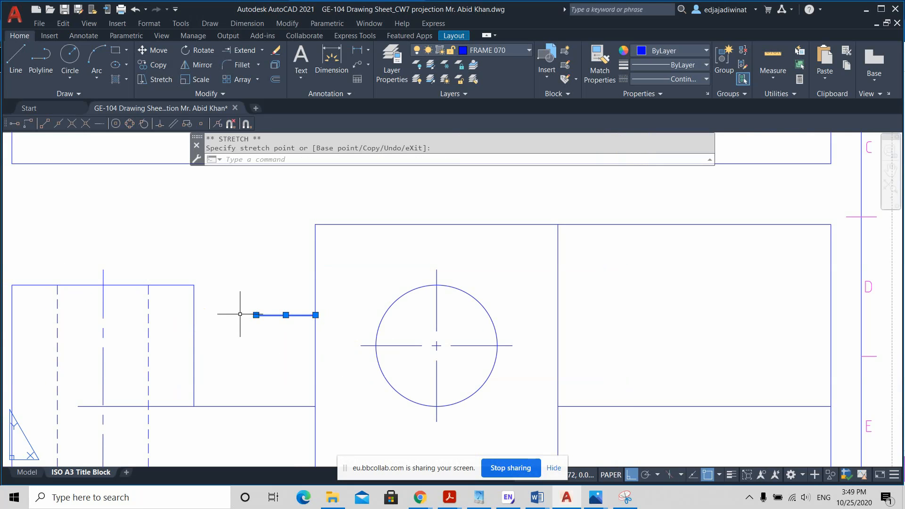
key(Escape)
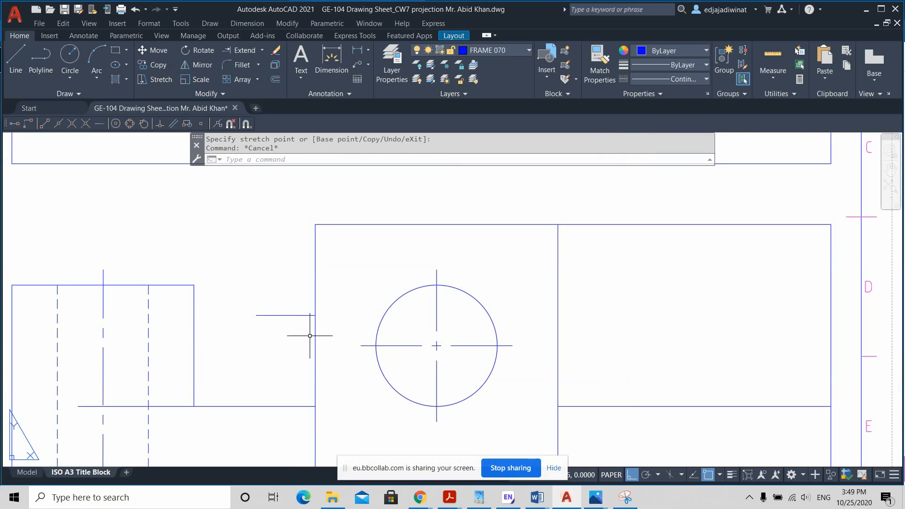
Step: Offset the lug's shortened centre line 10 mm upward and 10 mm downward for the lug's outer edges
click(276, 79)
text(10)
key(Return)
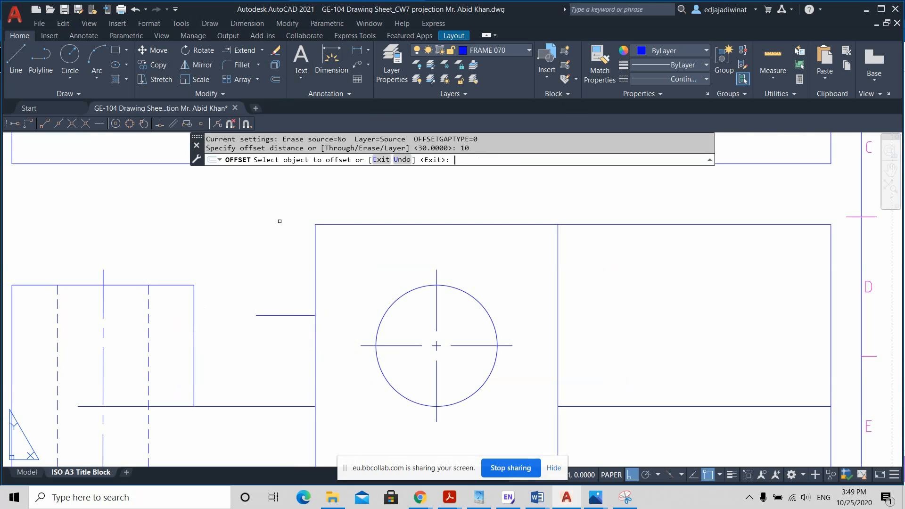
click(298, 316)
click(296, 310)
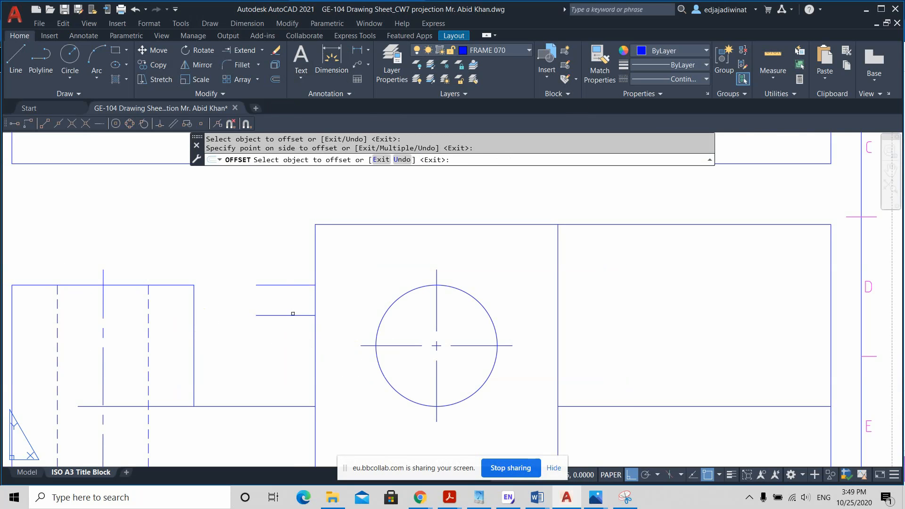
click(292, 315)
click(288, 332)
key(Escape)
scroll(440, 329, down, 2)
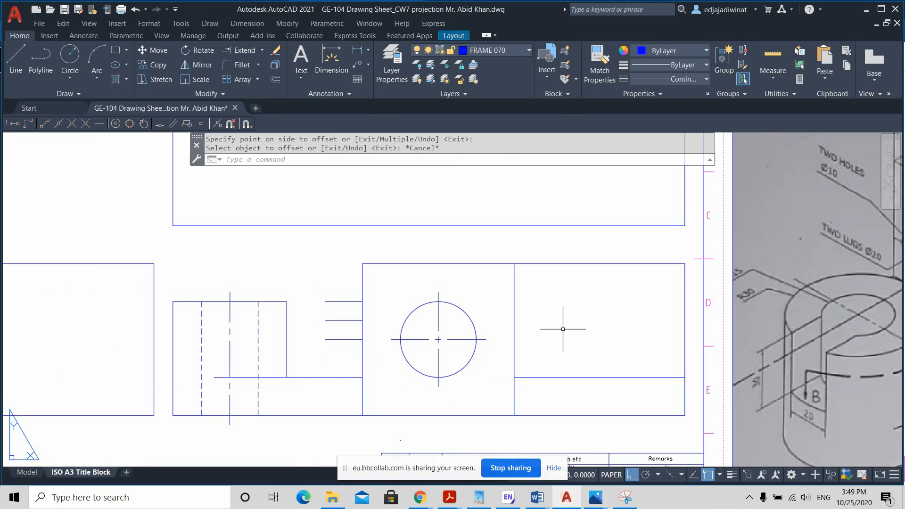
Step: Draw a vertical line closing the free end of the lug between its upper and lower edges
middle_drag(615, 323, 503, 329)
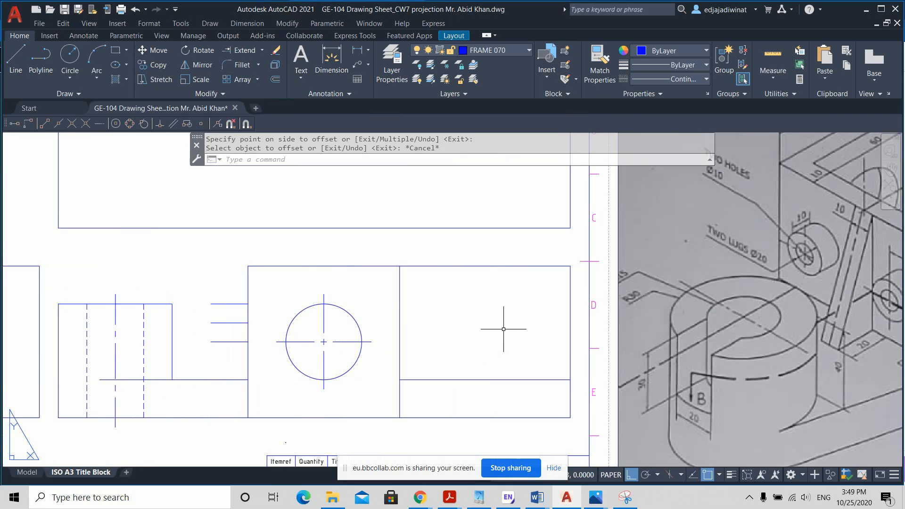
scroll(581, 330, down, 2)
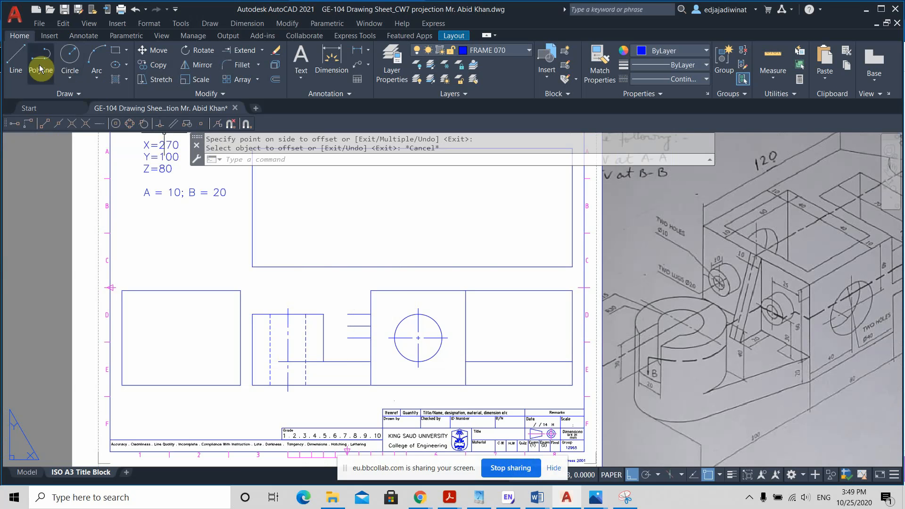
click(19, 57)
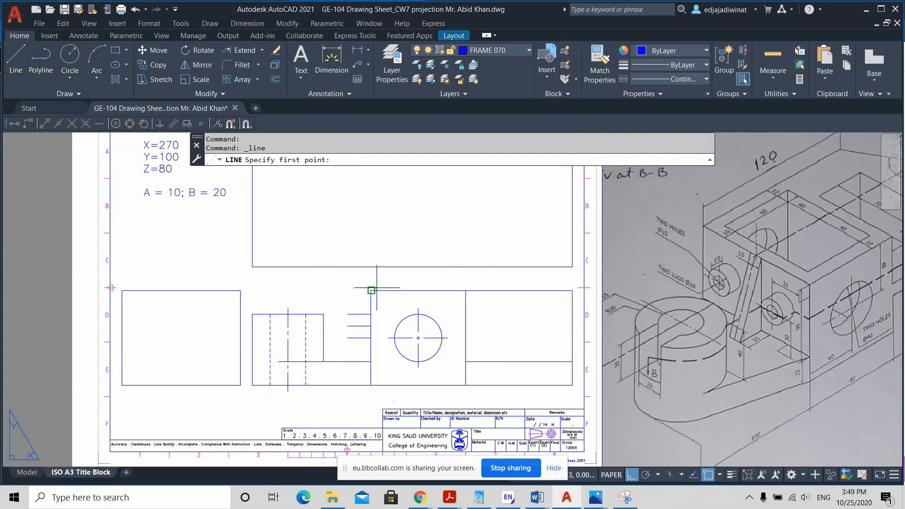
click(347, 325)
click(348, 338)
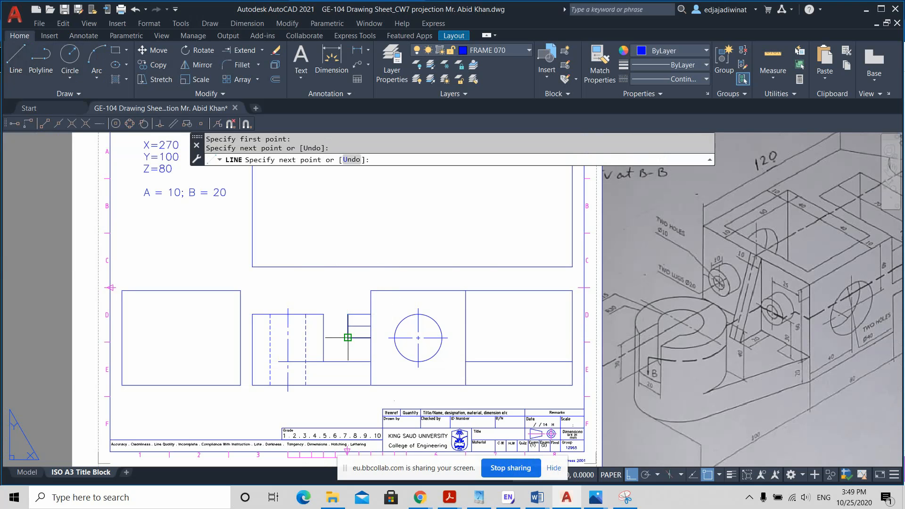
key(Escape)
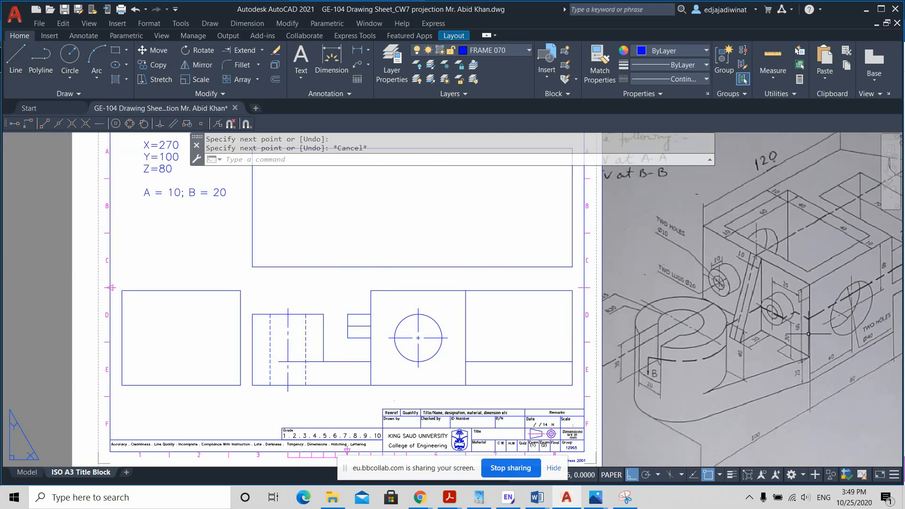
Step: Measure the distance from the lug's centre line down to the base's upper edge along the block's side
scroll(809, 334, up, 2)
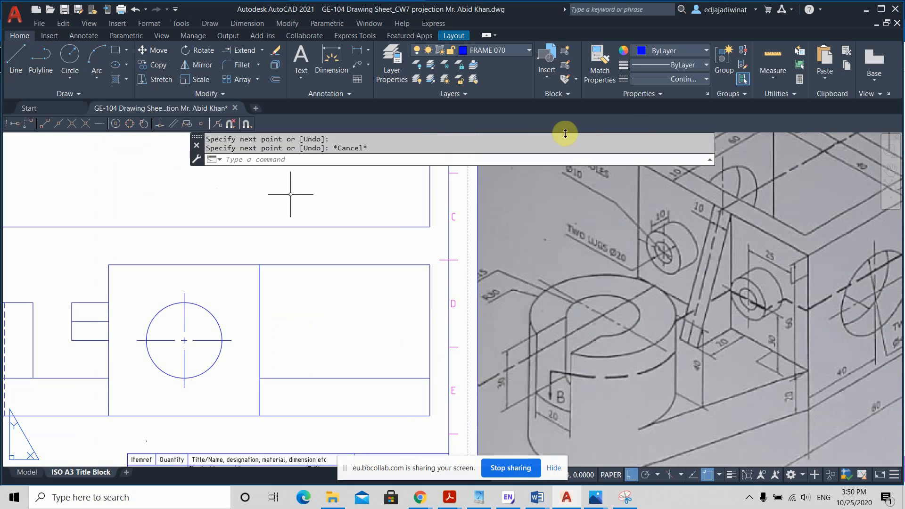
click(771, 79)
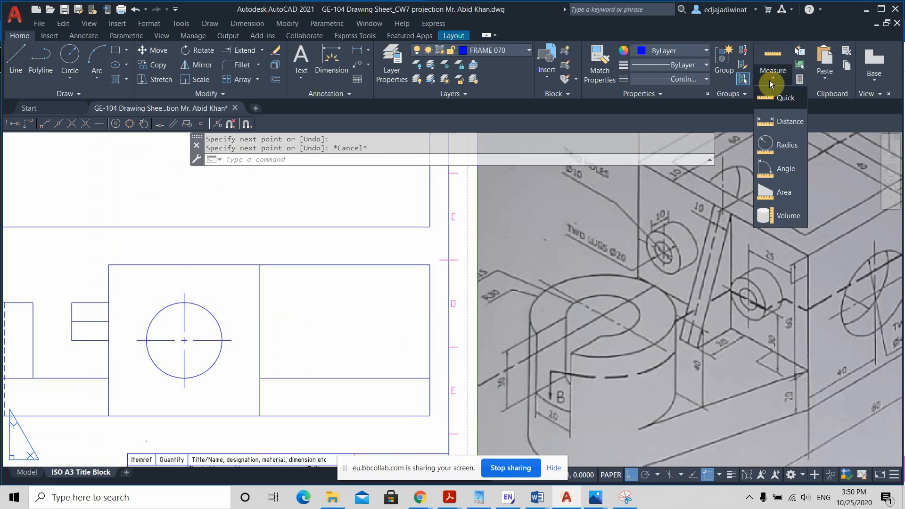
click(771, 121)
click(108, 321)
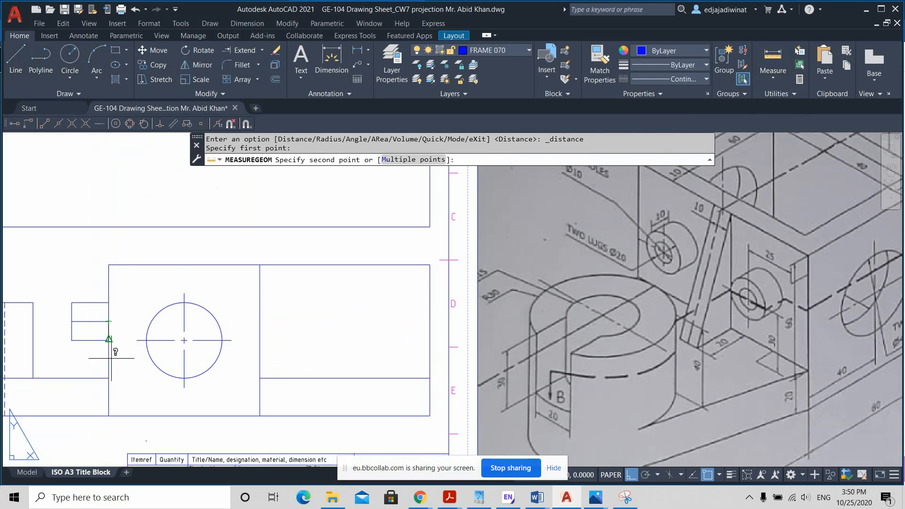
click(110, 360)
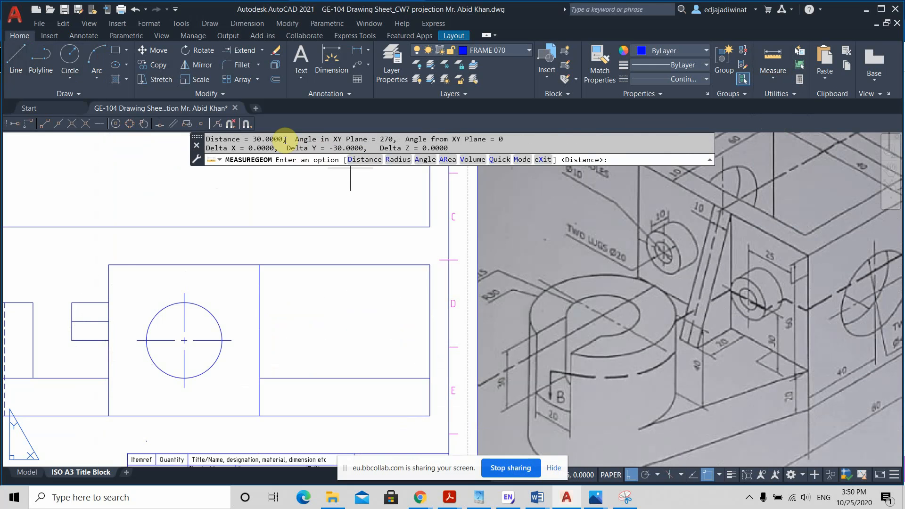
drag(285, 141, 258, 139)
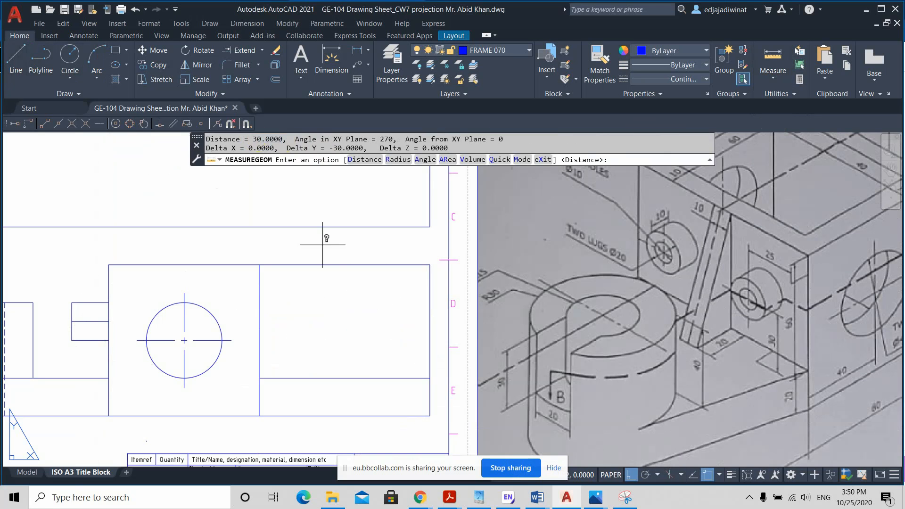
key(Escape)
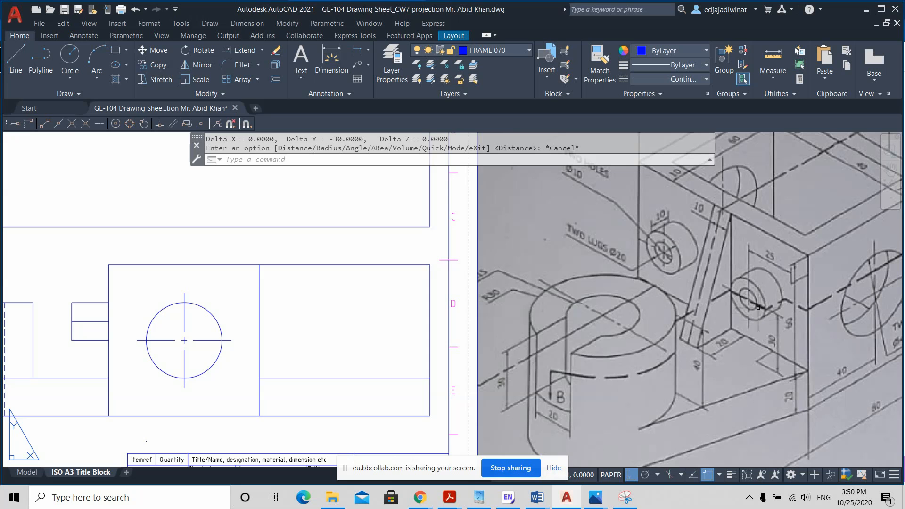
Step: Check the lug hole's size in the isometric sketch and offset the lug's centre line 5 mm to both sides
scroll(751, 300, up, 2)
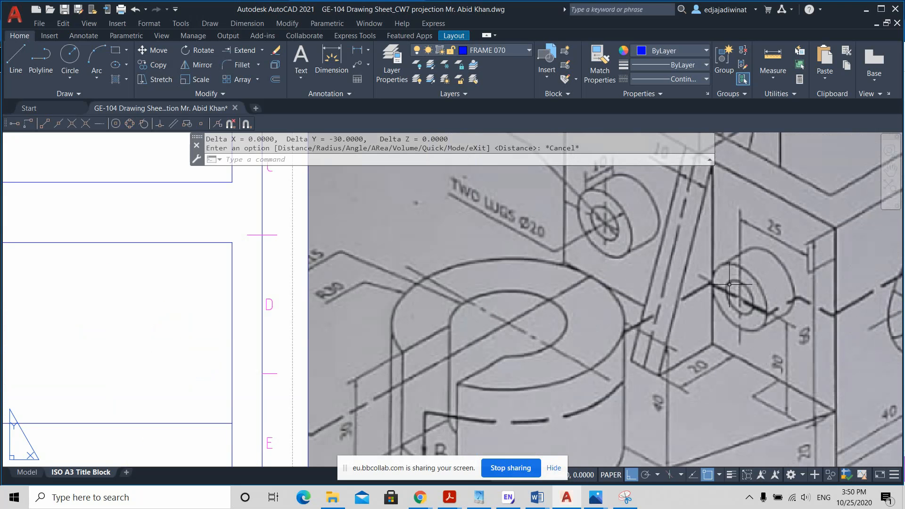
middle_drag(619, 226, 658, 314)
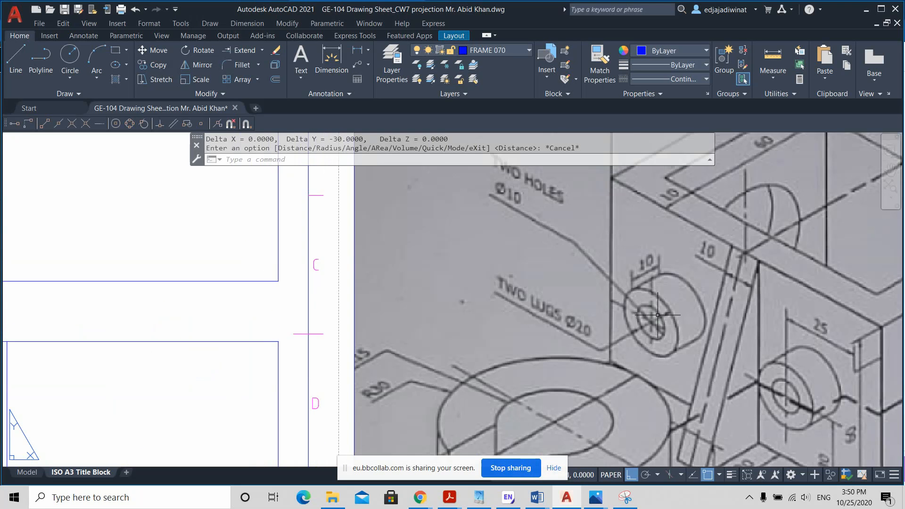
scroll(597, 271, down, 3)
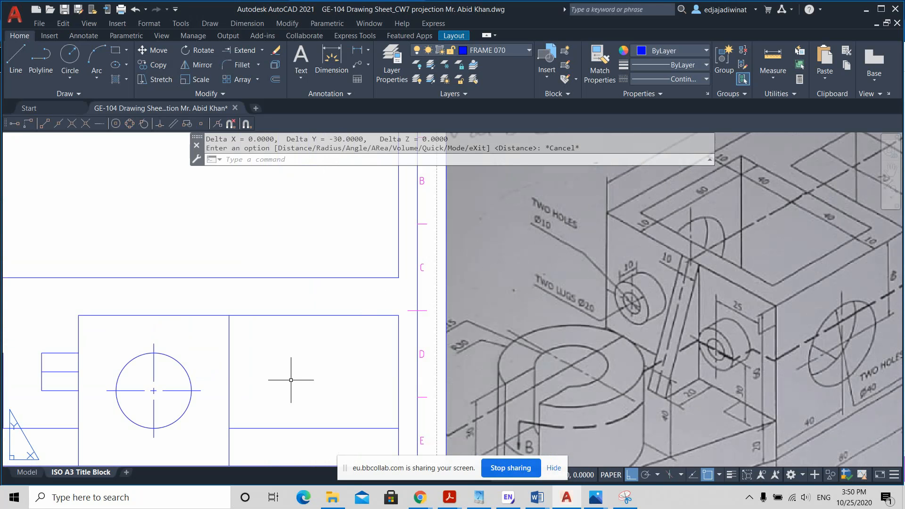
middle_drag(291, 380, 305, 374)
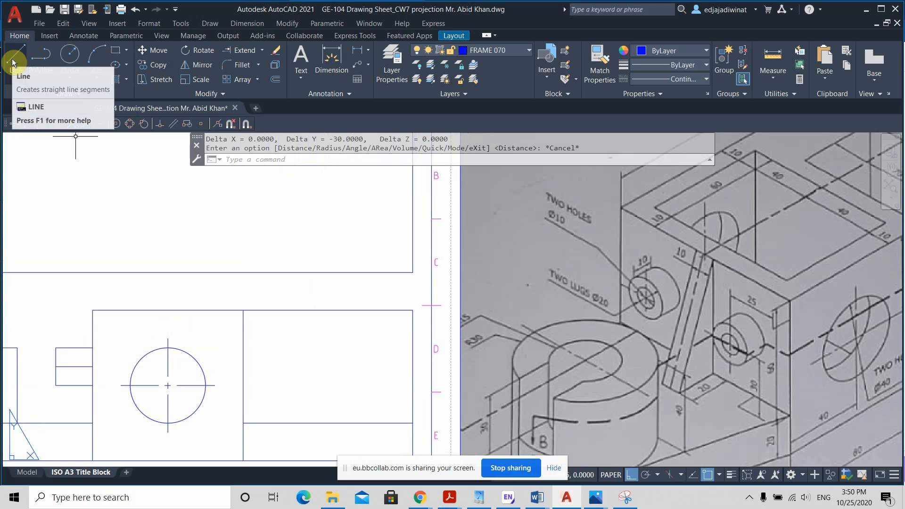
click(276, 79)
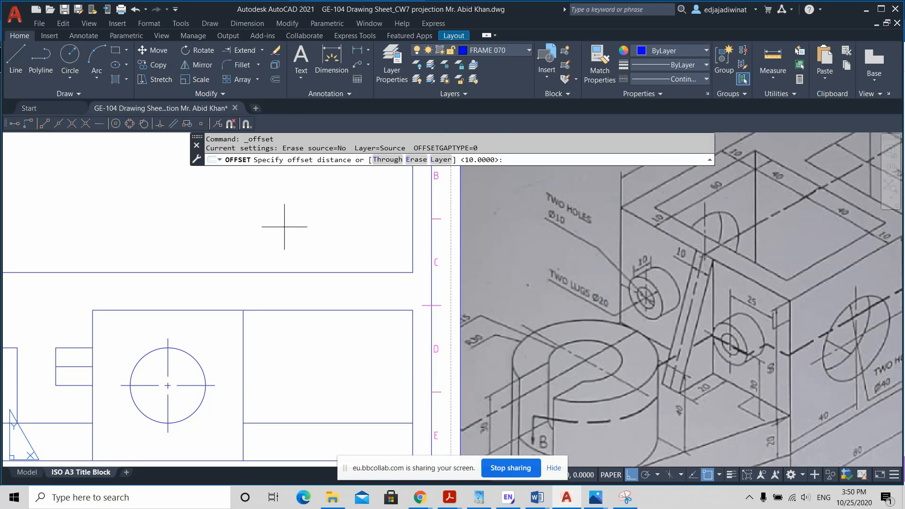
key(Return)
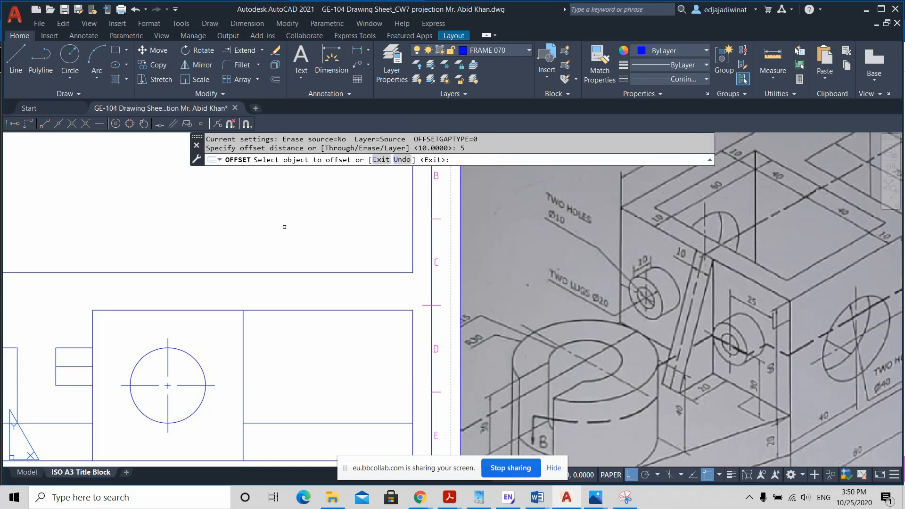
click(82, 366)
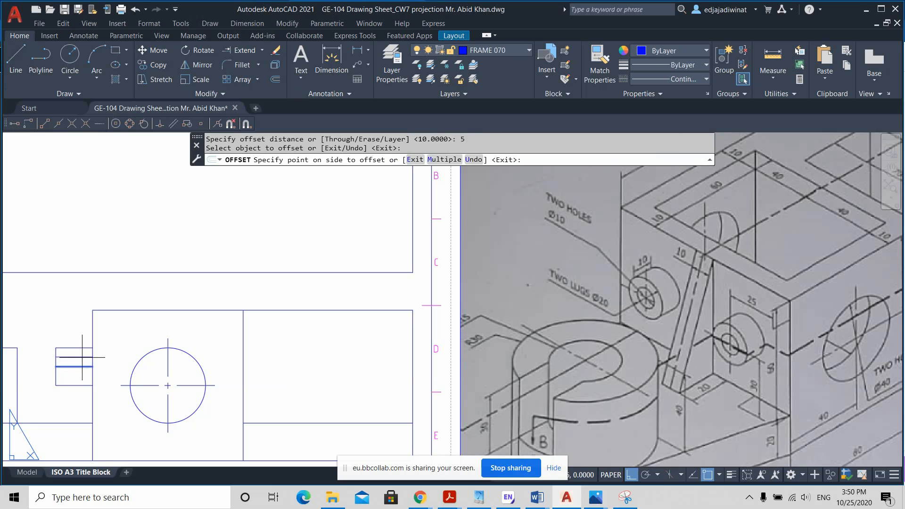
click(82, 359)
click(76, 366)
click(117, 341)
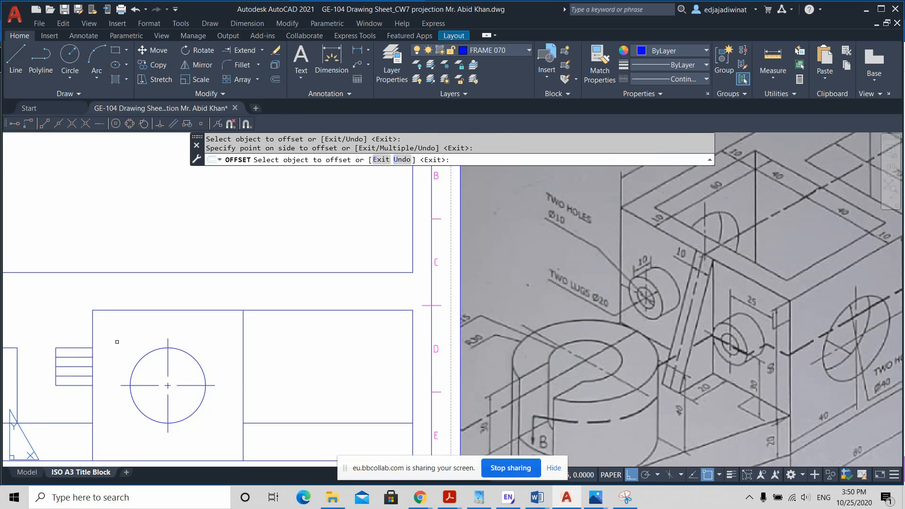
key(Escape)
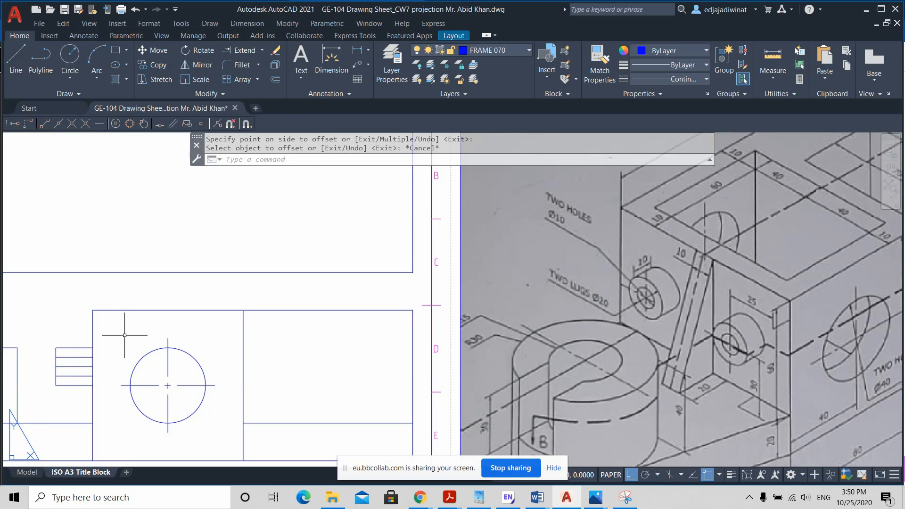
Step: Set the linetype of the two hole edges inside the lug to HIDDEN2
click(72, 357)
click(73, 375)
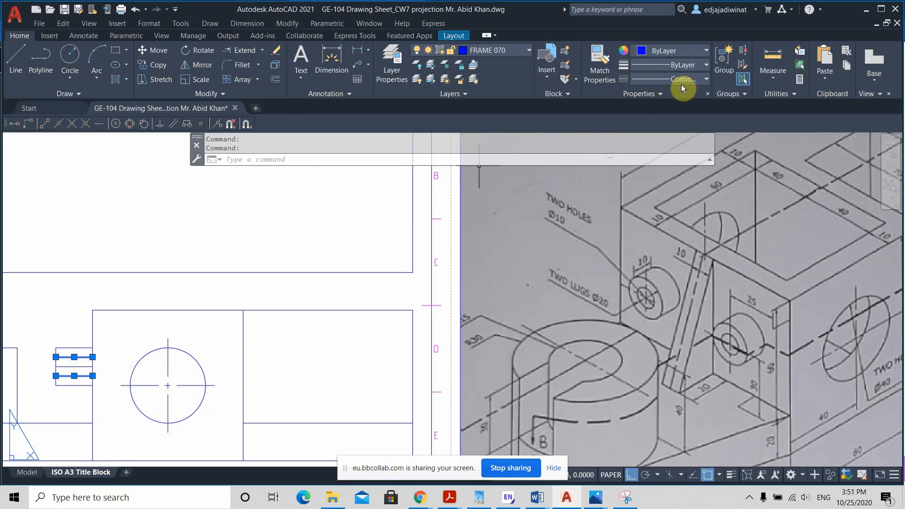
click(700, 77)
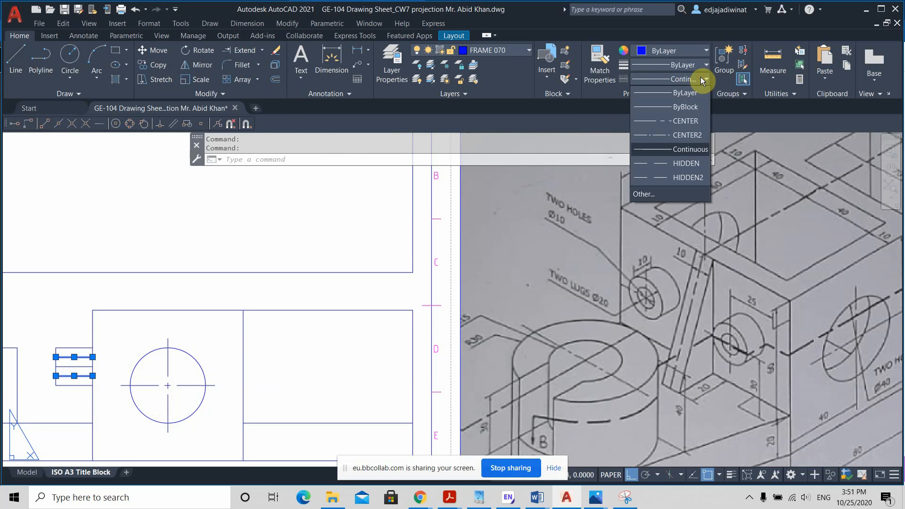
click(695, 177)
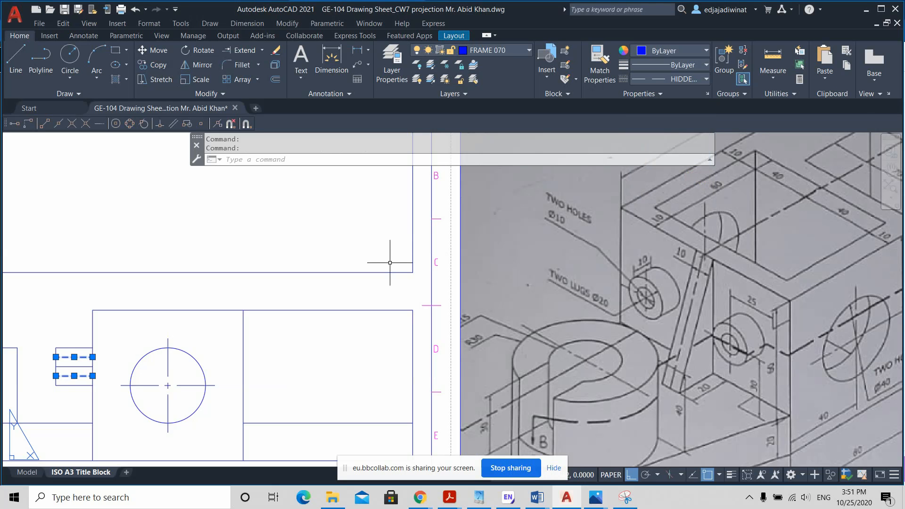
key(Escape)
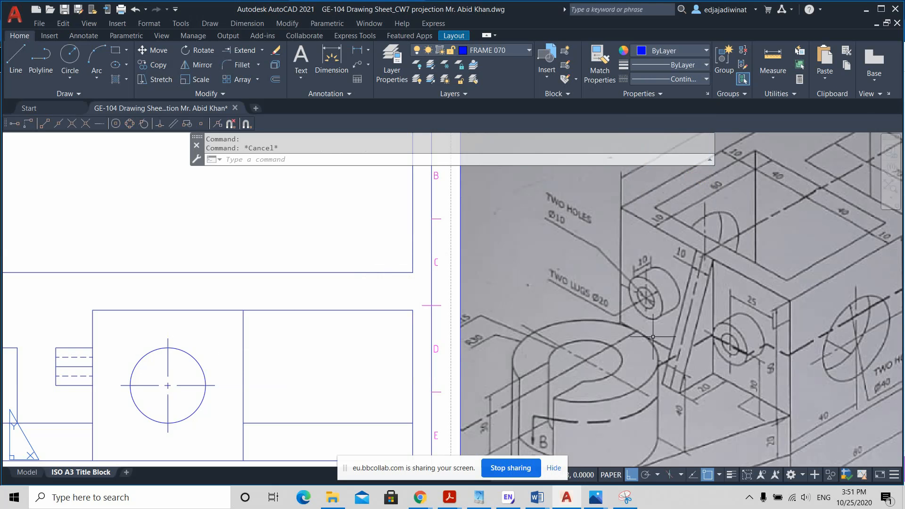
click(87, 357)
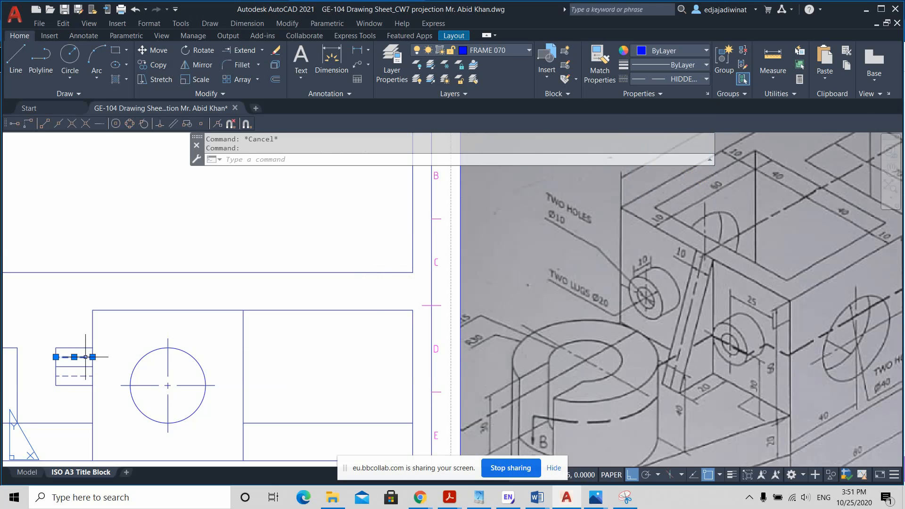
click(89, 375)
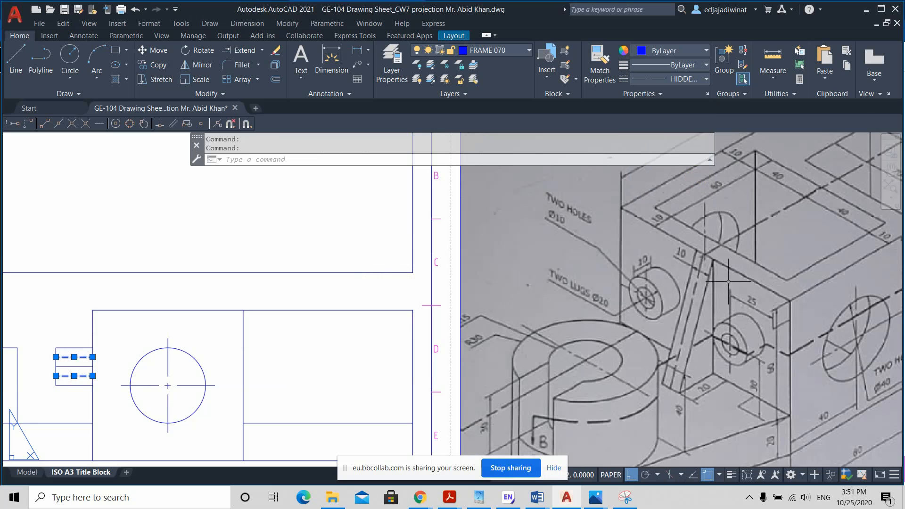
key(Escape)
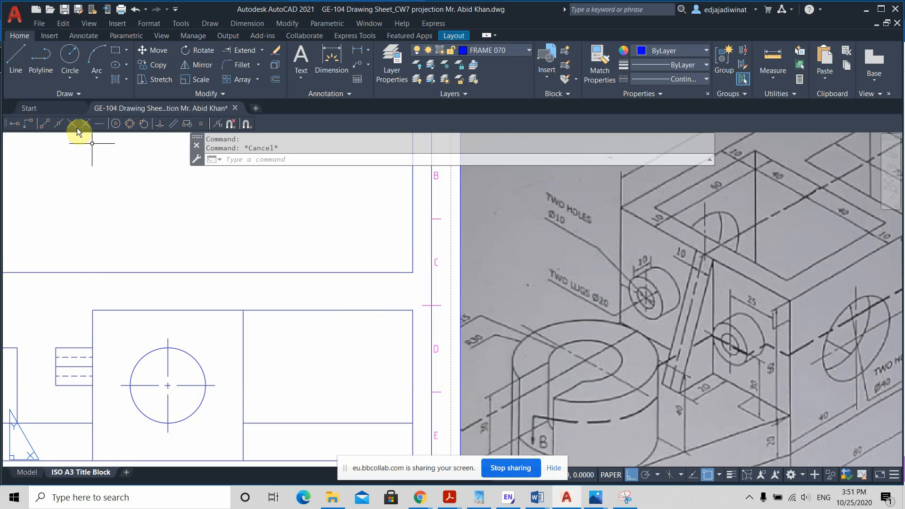
Step: Draw a vertical line across the lug, 10 mm out from the block's side, from its upper to its lower edge
click(17, 64)
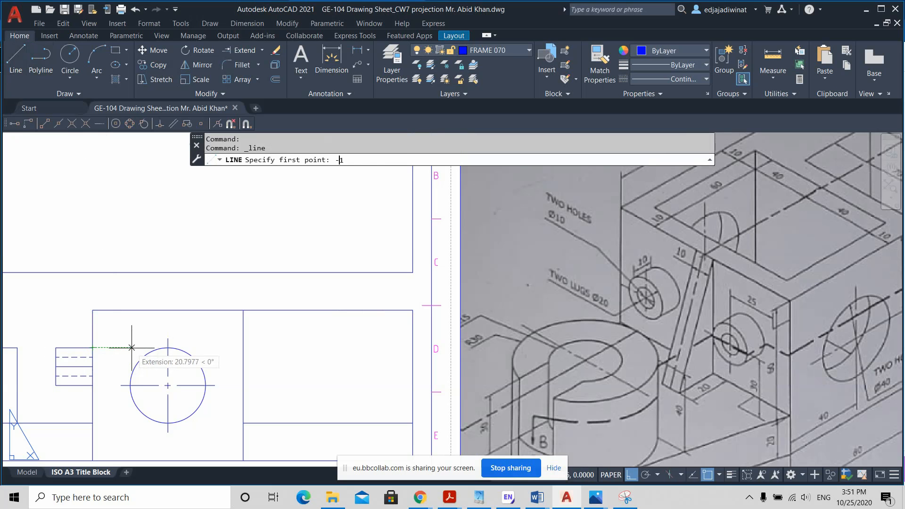
text(0)
key(Return)
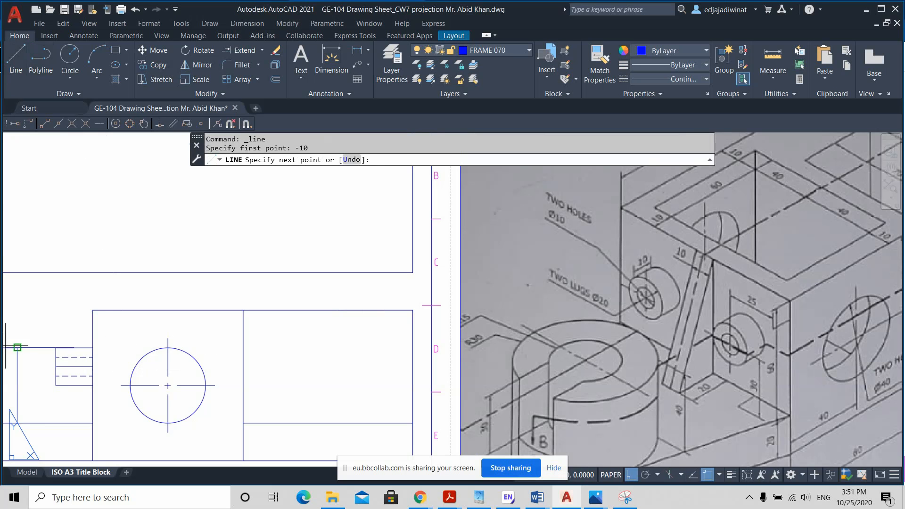
click(73, 376)
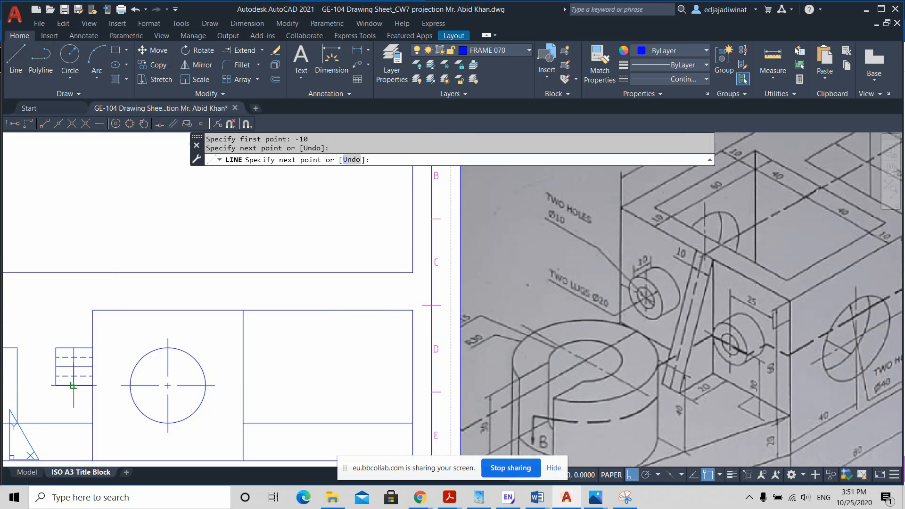
key(Return)
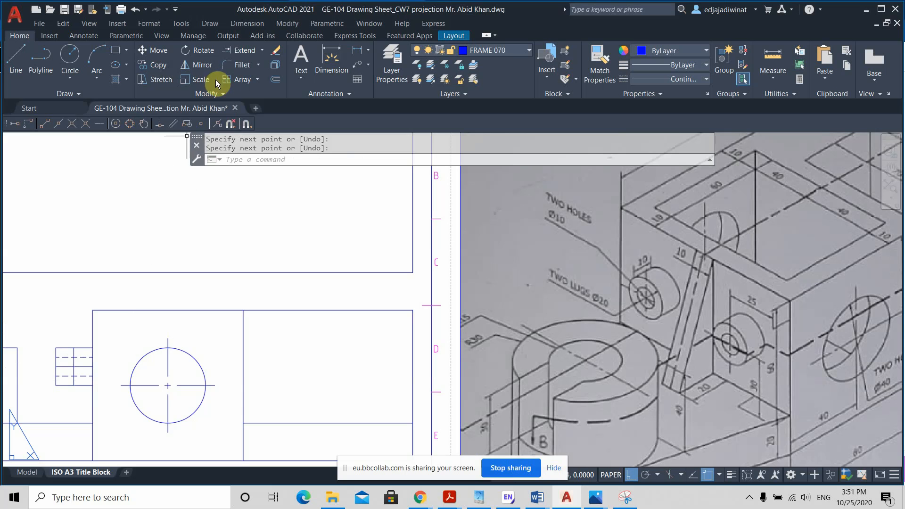
Step: Trim away the part of the lug lying beyond the new vertical line, including its old end line
click(263, 50)
click(250, 72)
mouse_move(60, 412)
mouse_down()
mouse_move(65, 328)
mouse_move(54, 360)
mouse_move(56, 352)
mouse_up()
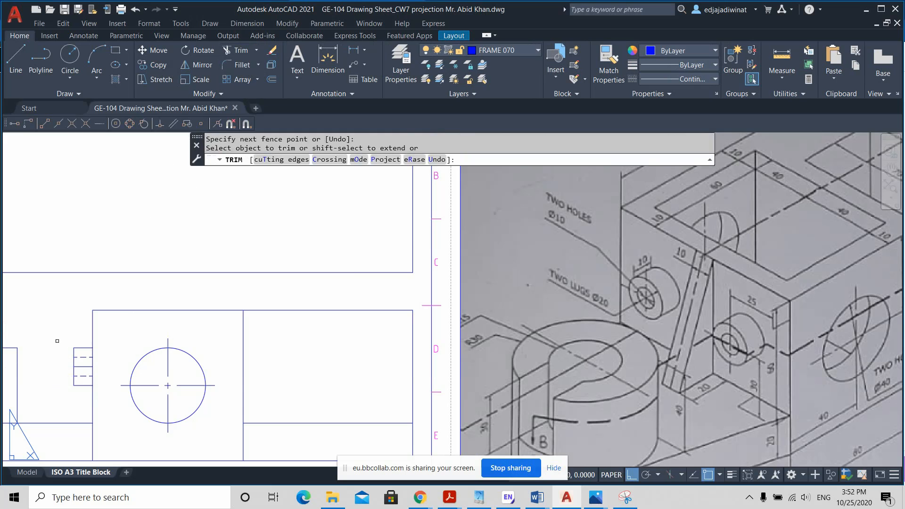
key(Escape)
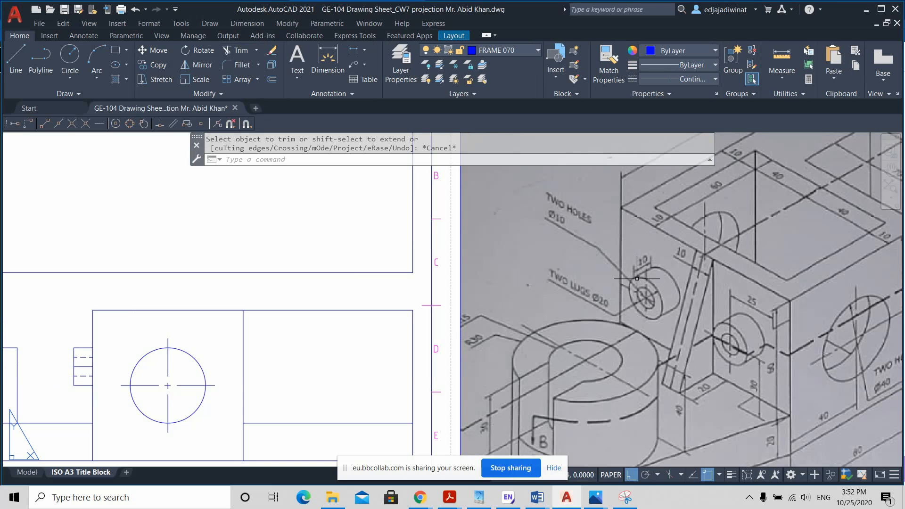
click(83, 359)
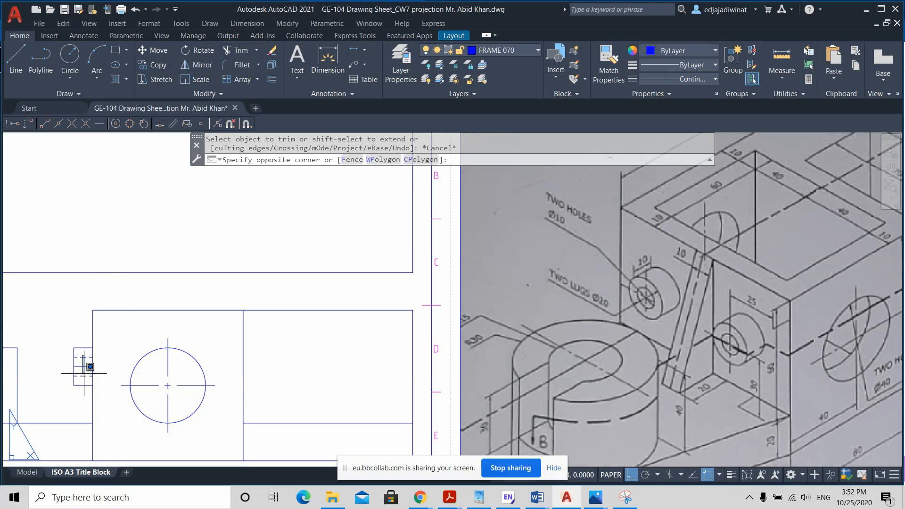
key(Escape)
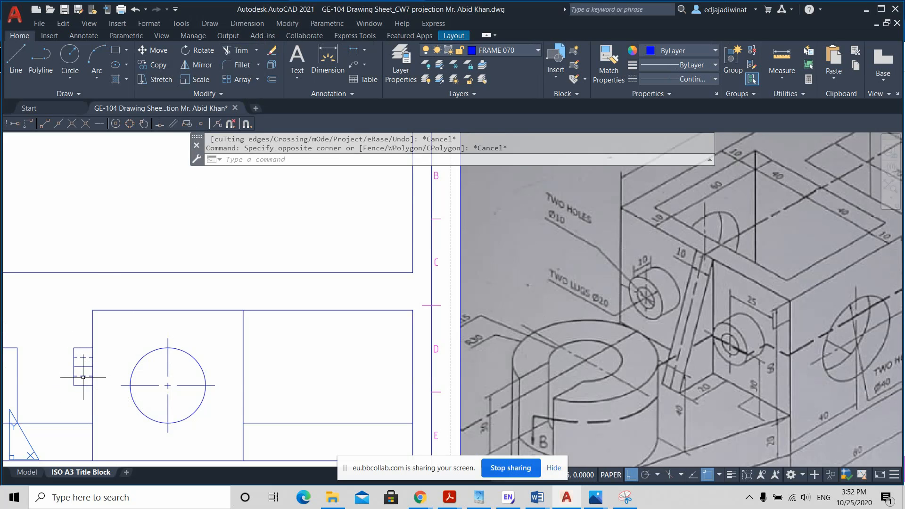
click(83, 376)
click(82, 357)
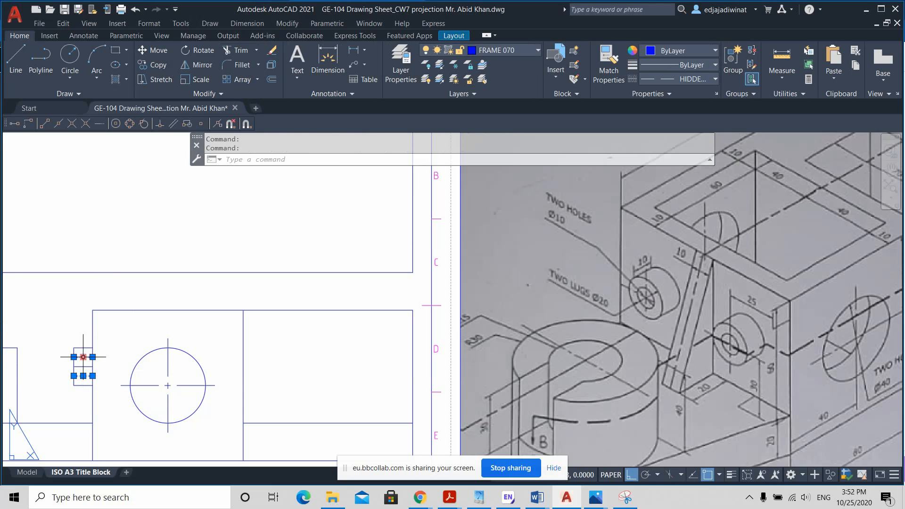
key(Escape)
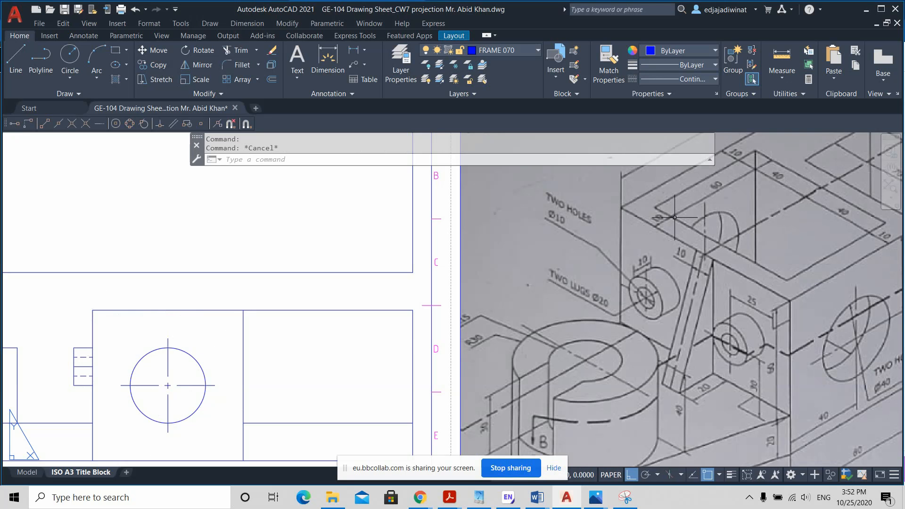
Step: Offset both vertical sides of the block with the circular hole 10 mm inward in the front view
scroll(749, 253, down, 2)
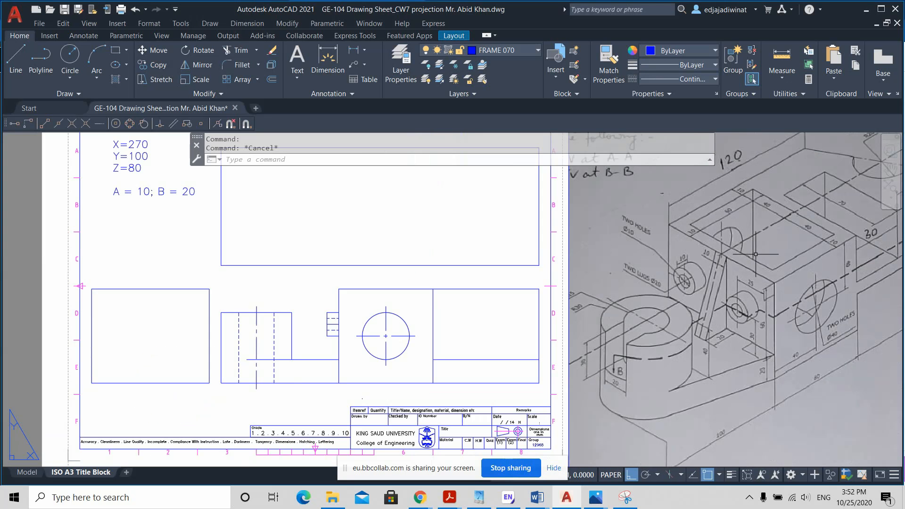
middle_drag(794, 253, 746, 277)
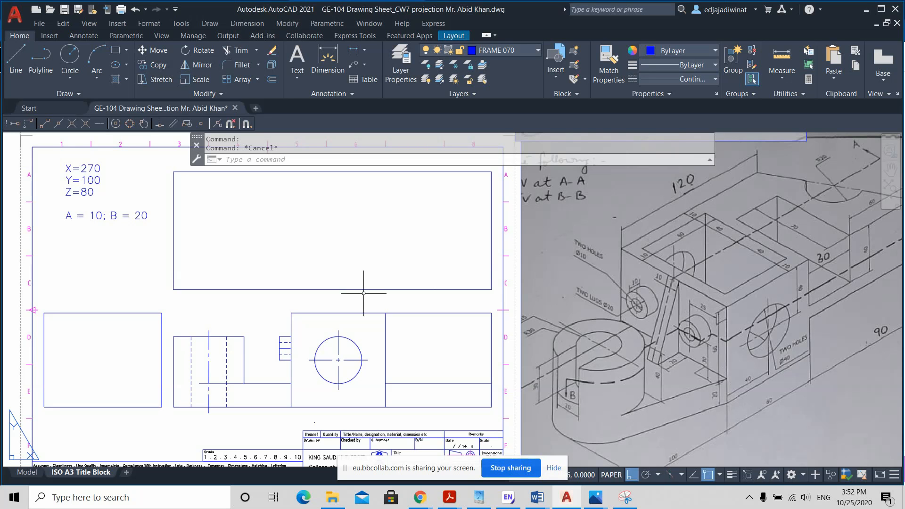
click(271, 82)
text(10)
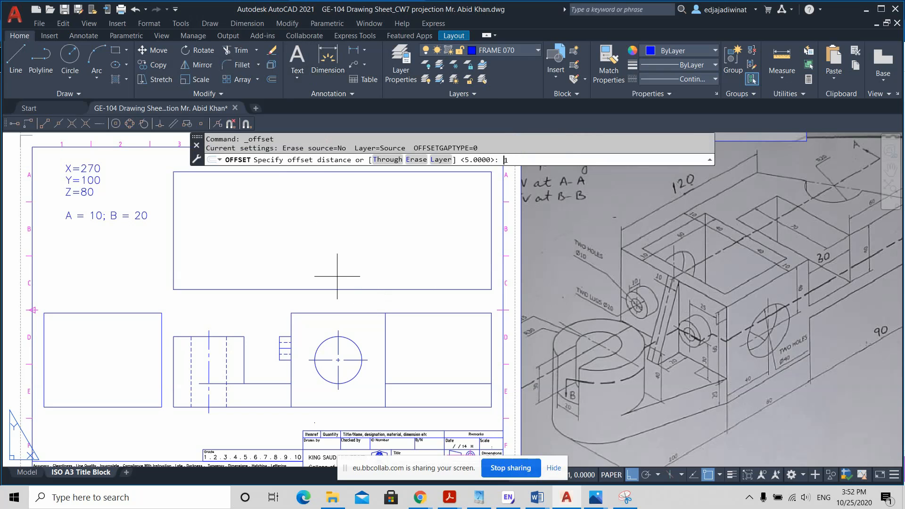
key(Return)
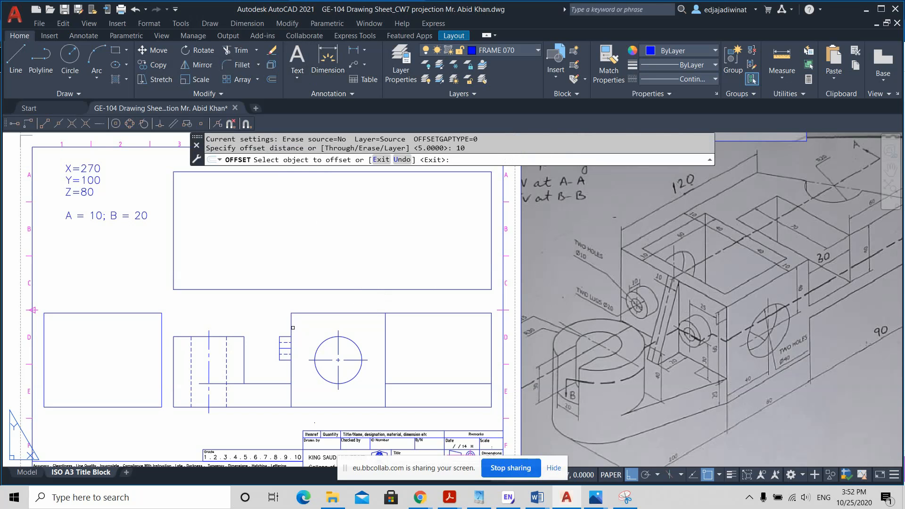
click(291, 327)
click(306, 326)
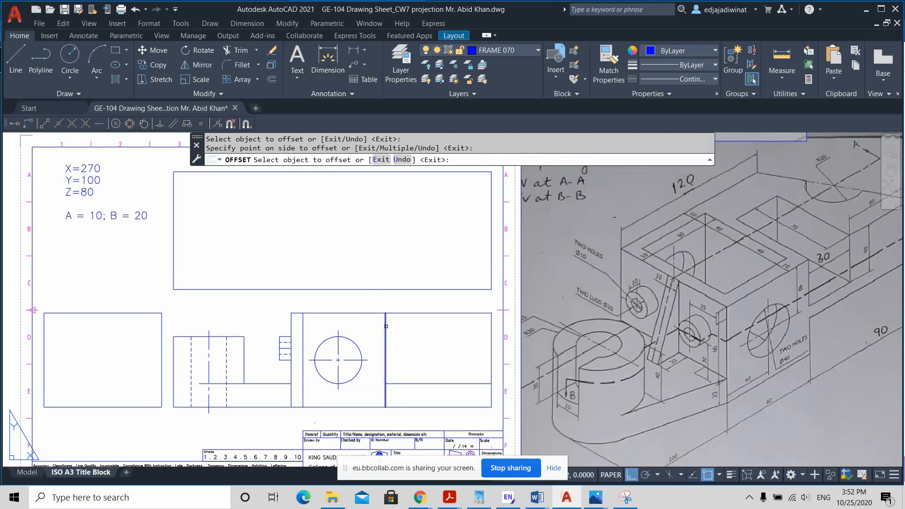
click(385, 325)
click(378, 321)
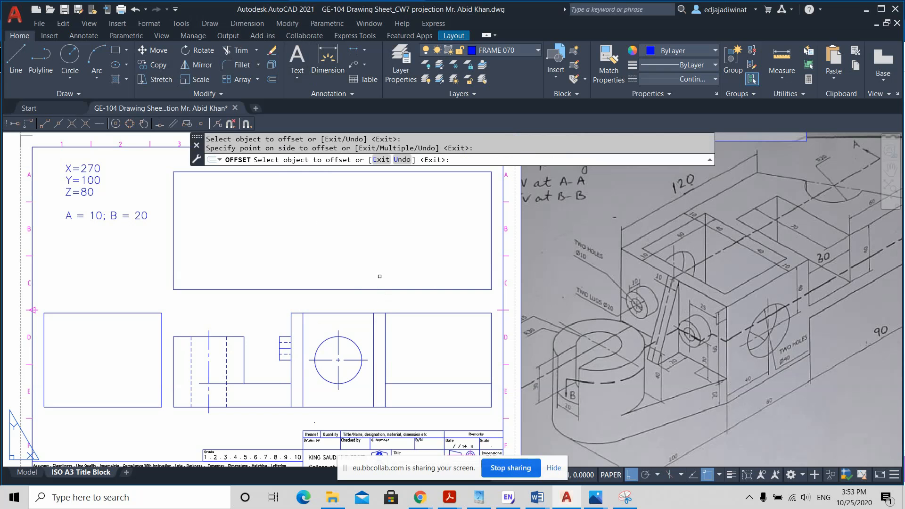
key(Escape)
Step: Set the linetype of the two inner wall lines of the block to HIDDEN2
click(380, 321)
click(368, 326)
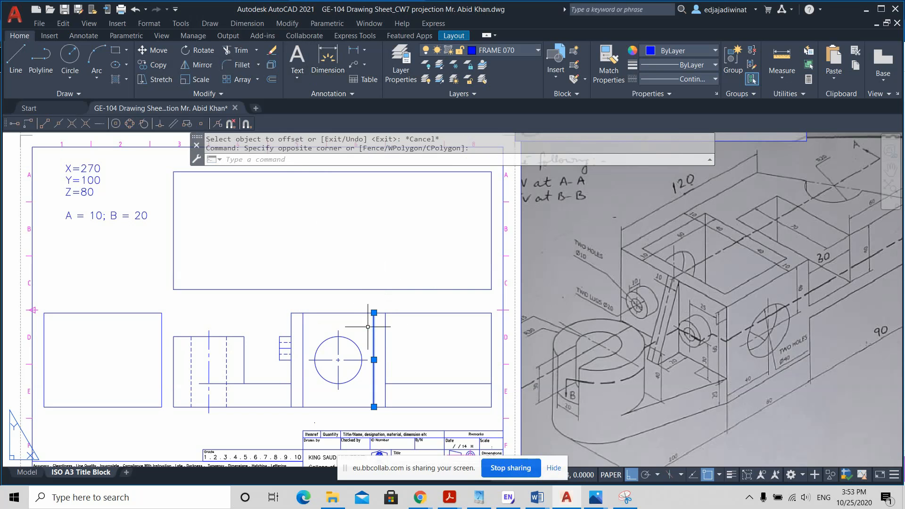
click(330, 325)
click(297, 326)
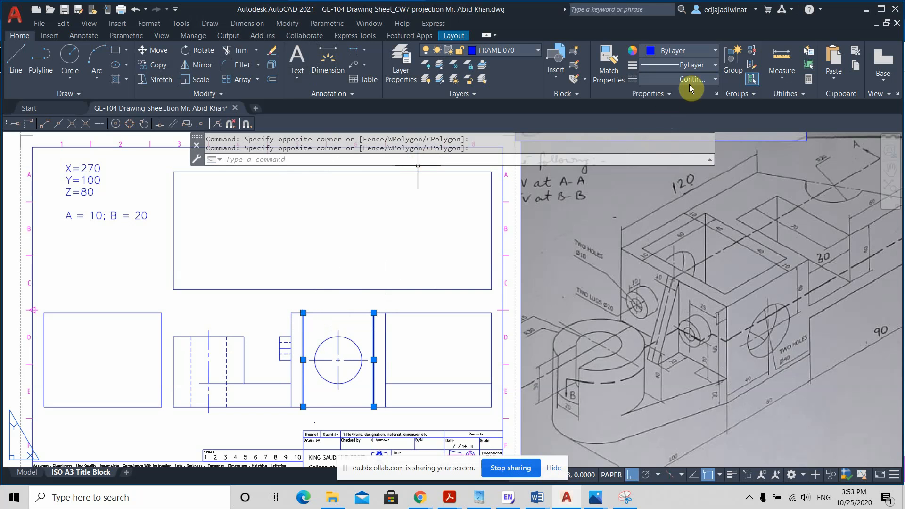
click(702, 78)
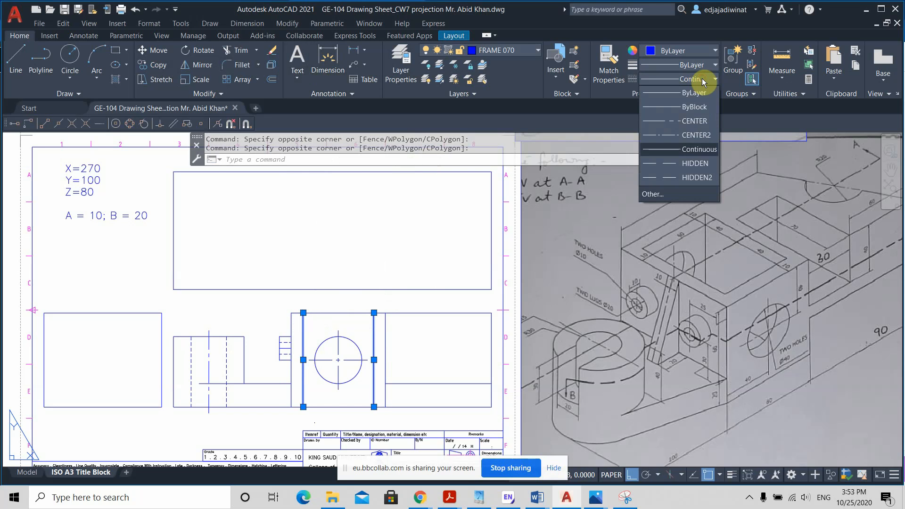
click(695, 173)
key(Escape)
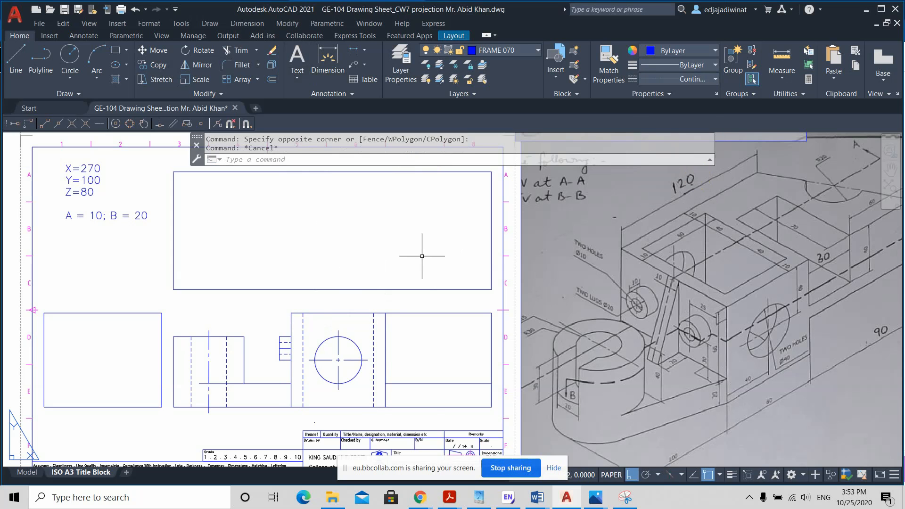
Step: Stretch both hidden hole edges of the lug through the block's wall to the dashed inner wall line
scroll(300, 349, up, 4)
click(287, 342)
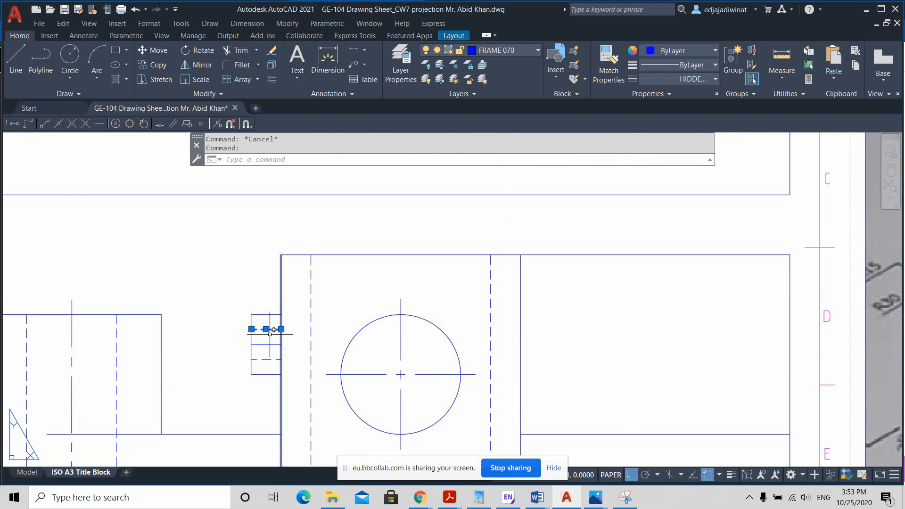
click(282, 329)
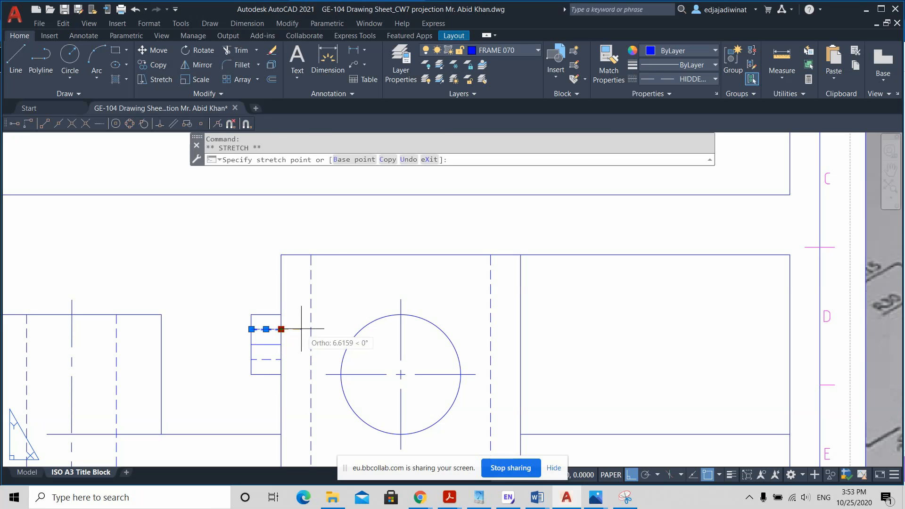
click(270, 359)
click(280, 360)
click(311, 359)
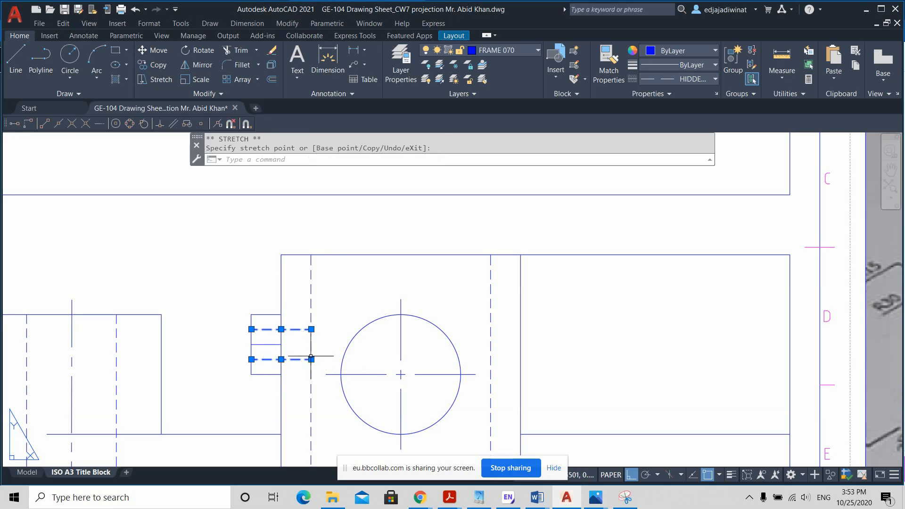
key(Escape)
Step: Extend the lug's centre line through the block's wall to the dashed inner wall line
scroll(627, 364, down, 2)
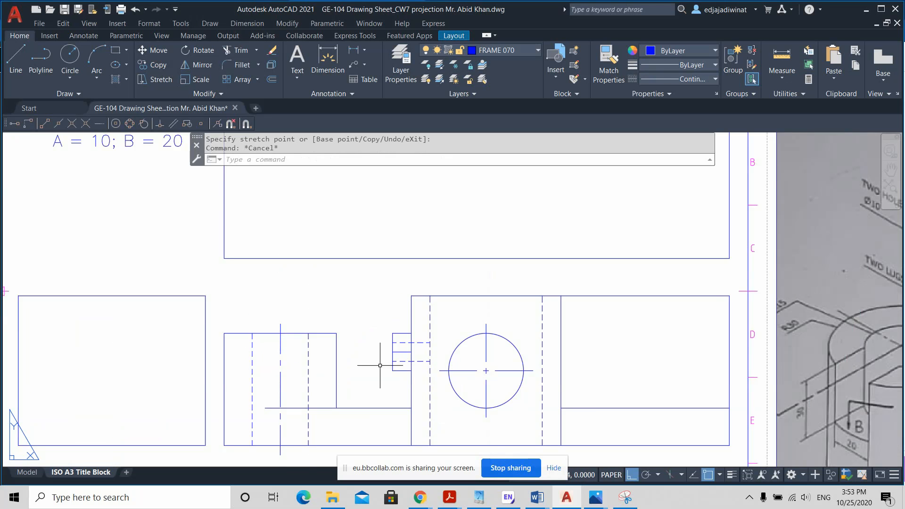
scroll(380, 365, up, 2)
click(409, 345)
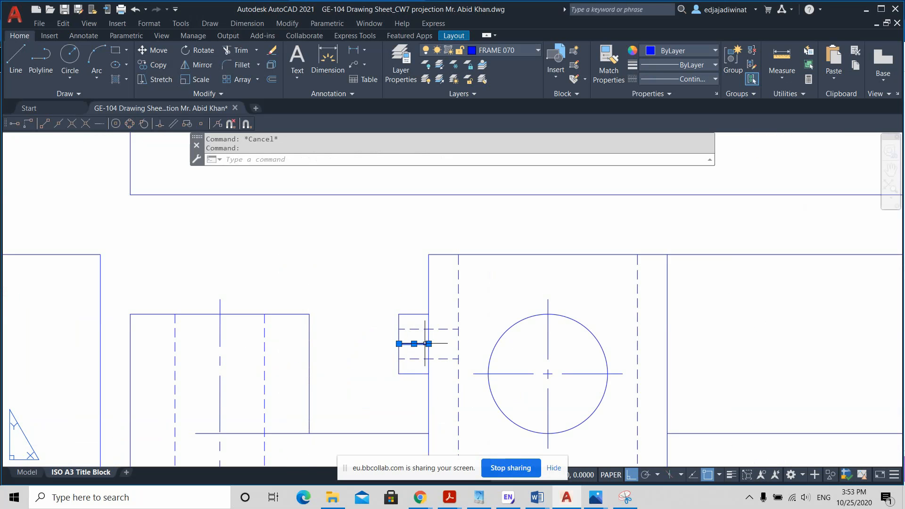
key(Escape)
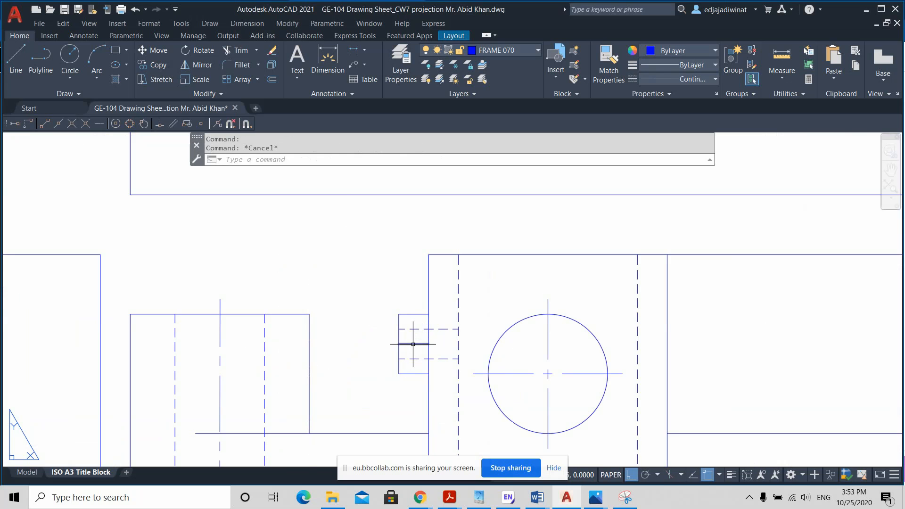
click(414, 343)
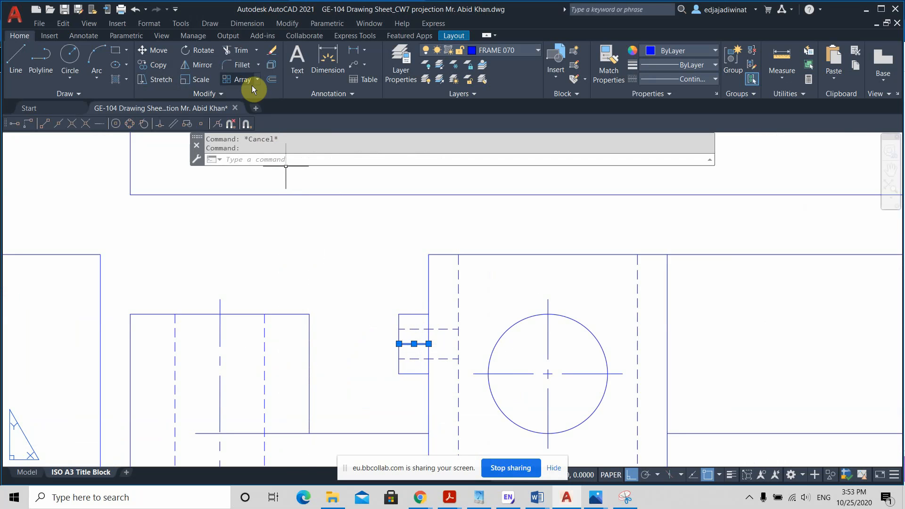
key(Escape)
click(255, 49)
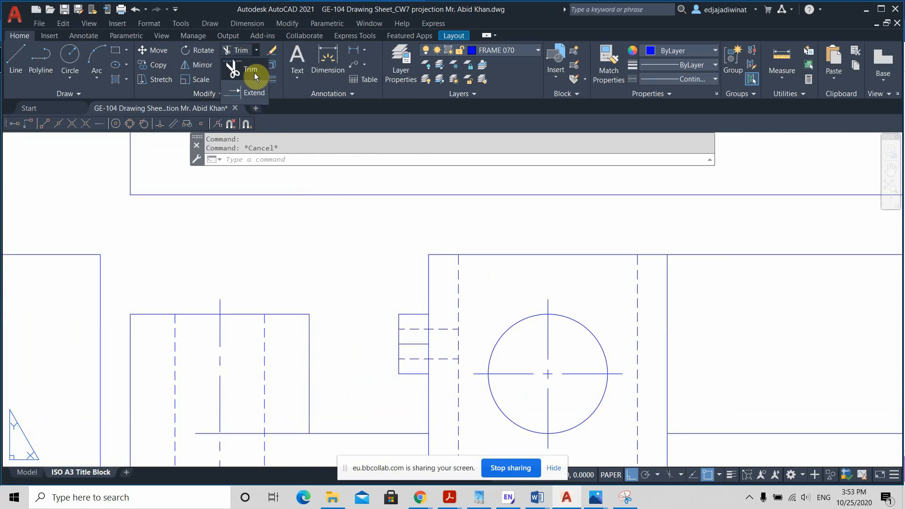
click(254, 95)
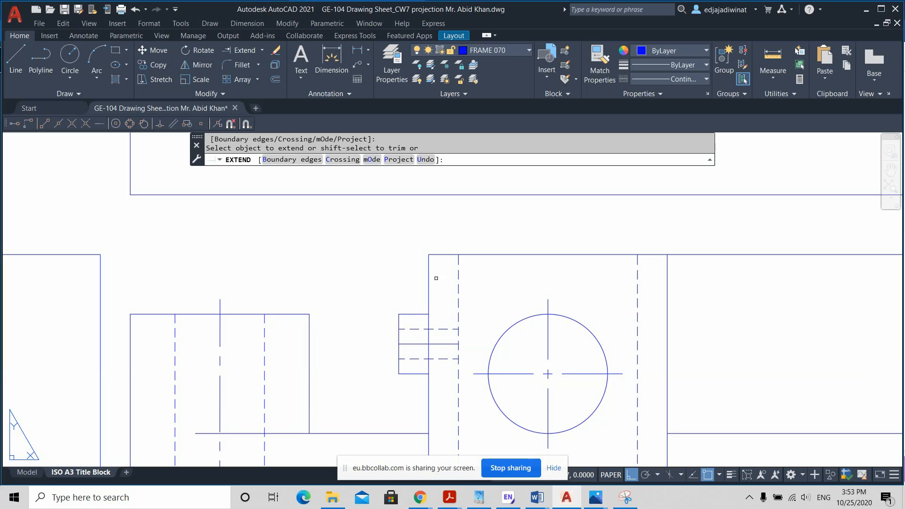
key(Escape)
Step: Lengthen the lug's centre line by 5 mm at both ends, past the lug's free end and the inner wall line
click(405, 344)
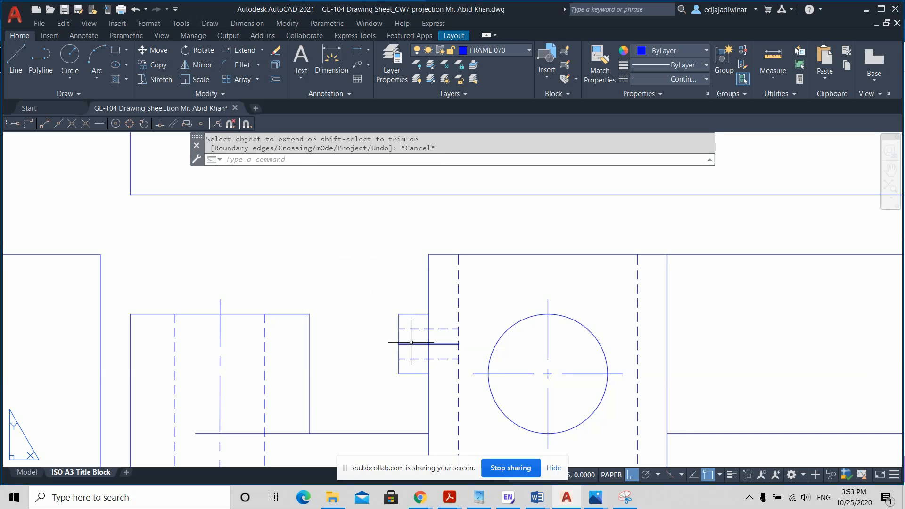
click(399, 344)
click(384, 344)
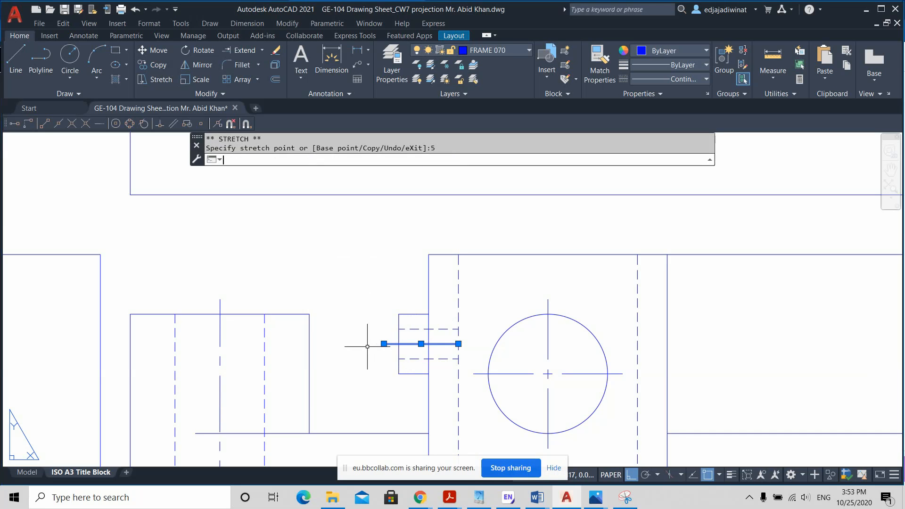
click(458, 344)
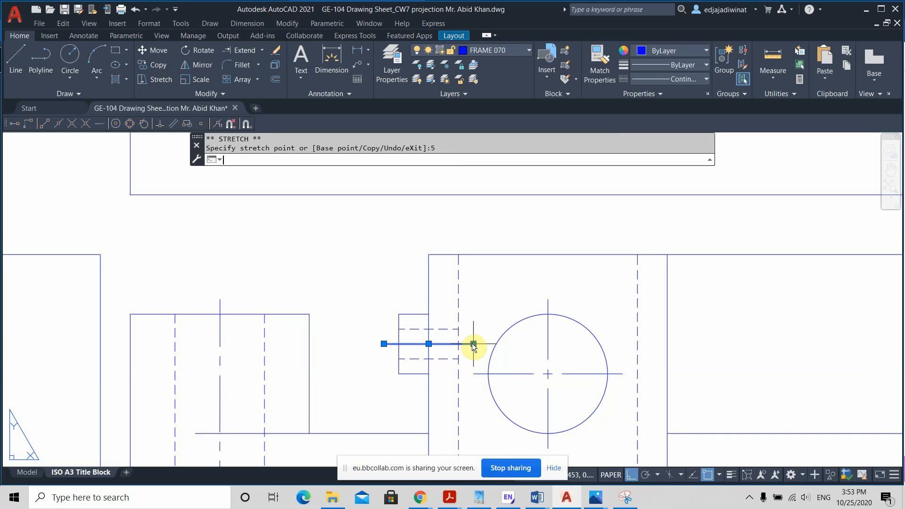
Step: Lengthen the lug's centre line by 5 mm past the dashed inner wall line
text(5)
key(Return)
click(693, 79)
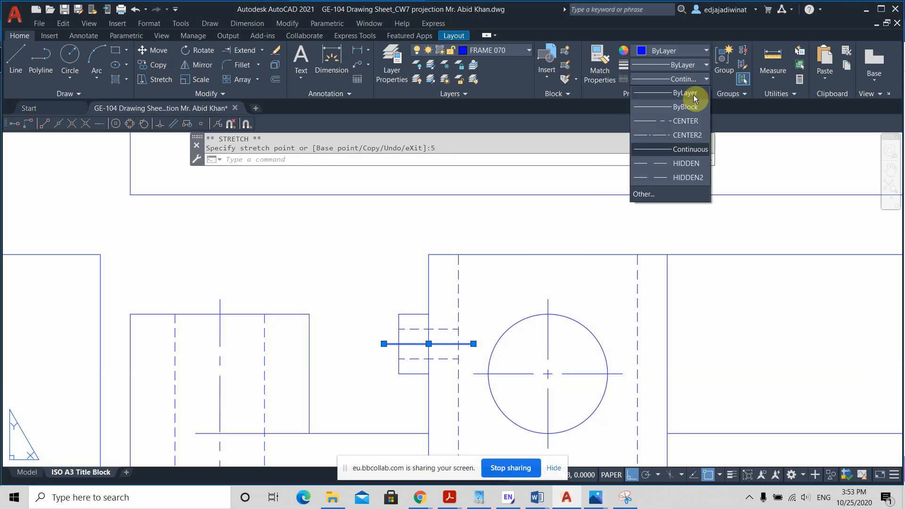
key(Escape)
key(Escape)
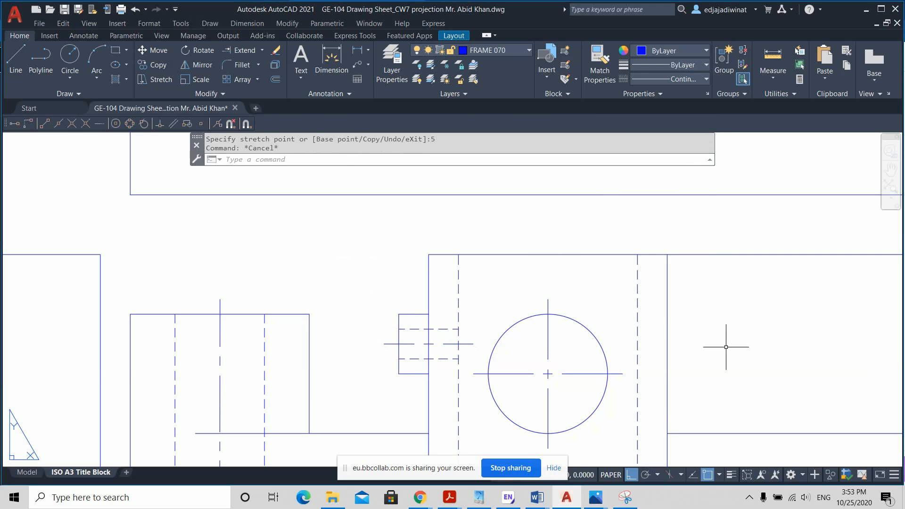
Step: Examine the isometric reference drawing for the height and length of the arm extending from the block
scroll(725, 346, down, 2)
middle_drag(732, 344, 550, 327)
scroll(615, 328, down, 2)
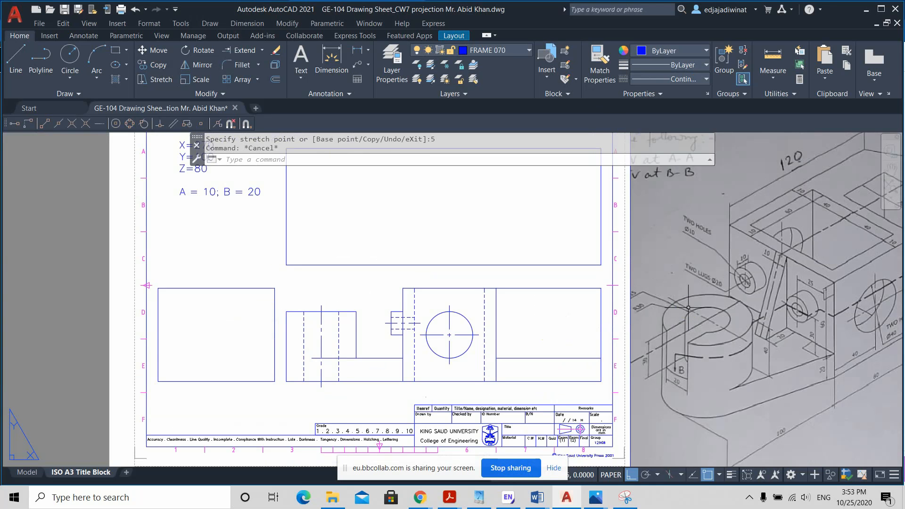
middle_drag(633, 307, 542, 307)
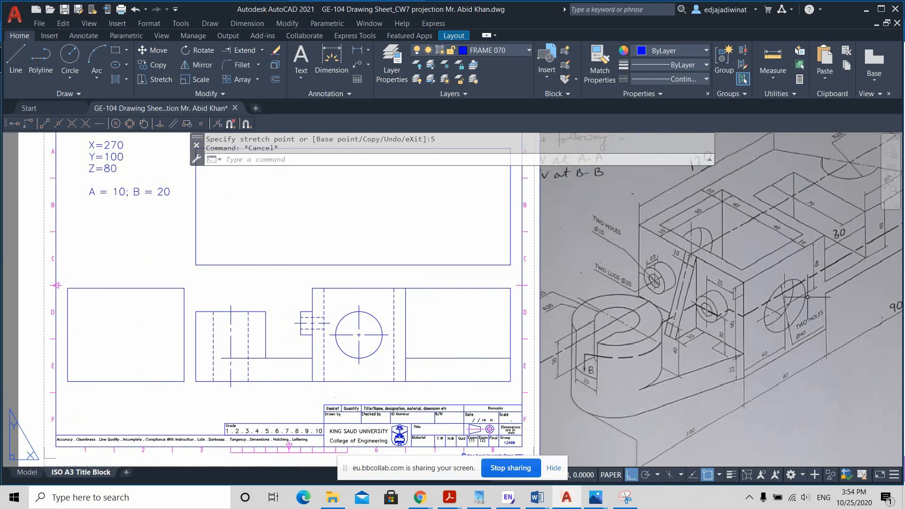
middle_drag(801, 302, 701, 312)
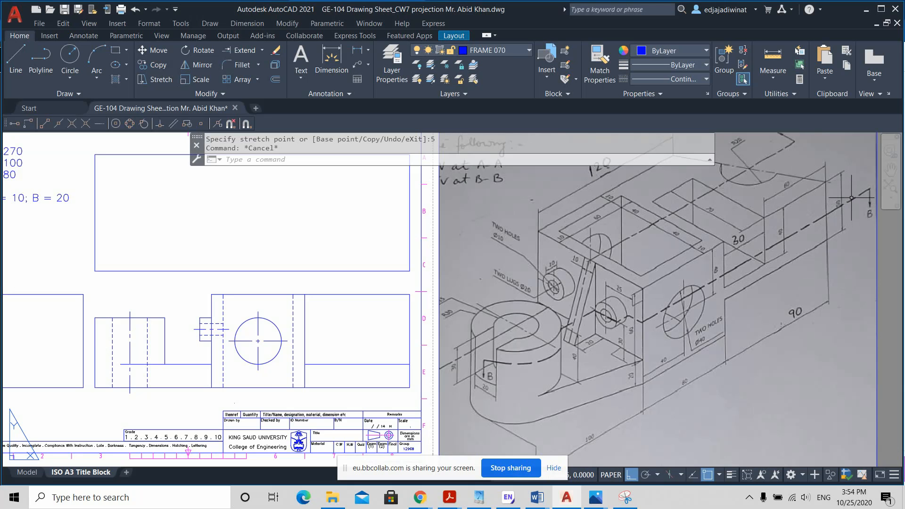
scroll(851, 198, up, 2)
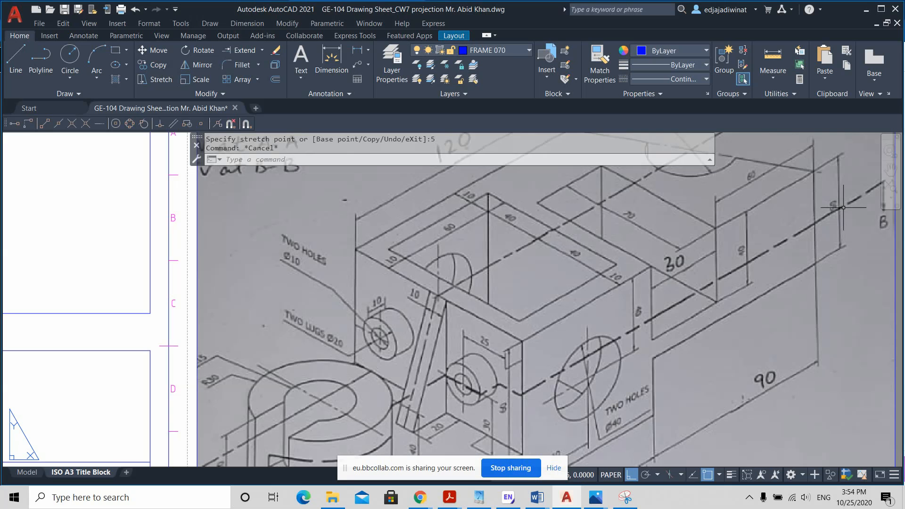
scroll(782, 229, down, 2)
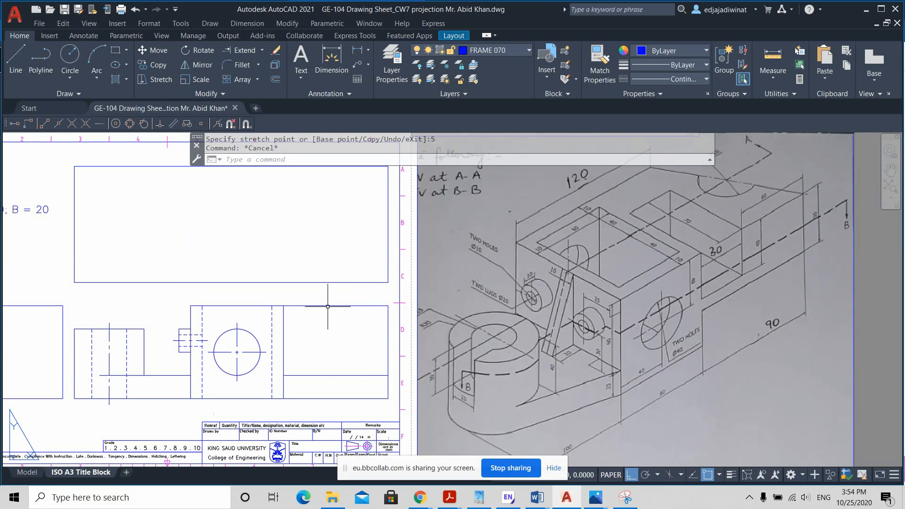
Step: Try to offset the front view's top edge downwards by 50 mm
click(275, 79)
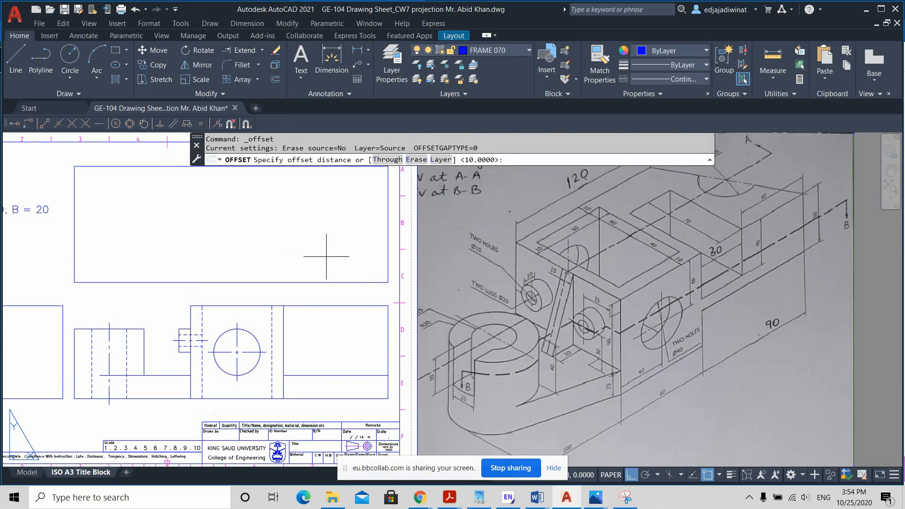
text(50)
key(Return)
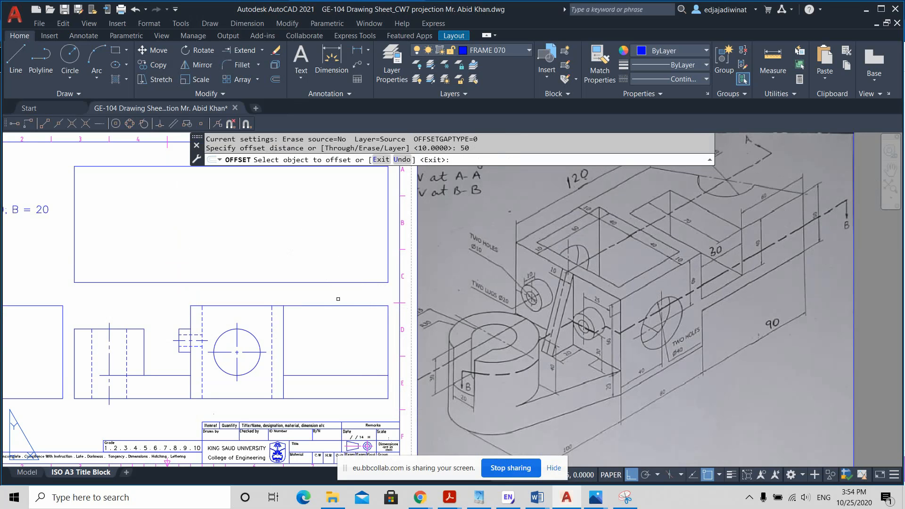
click(337, 306)
click(283, 358)
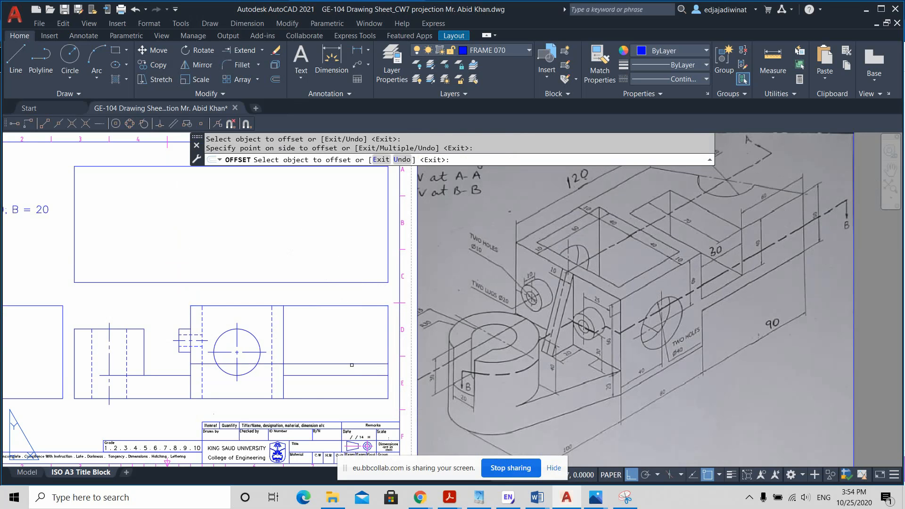
key(Escape)
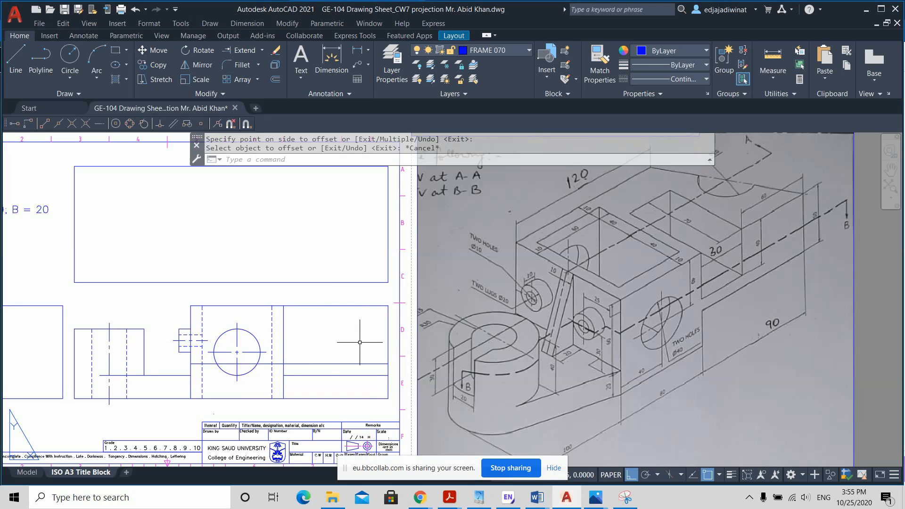
key(ctrl+z)
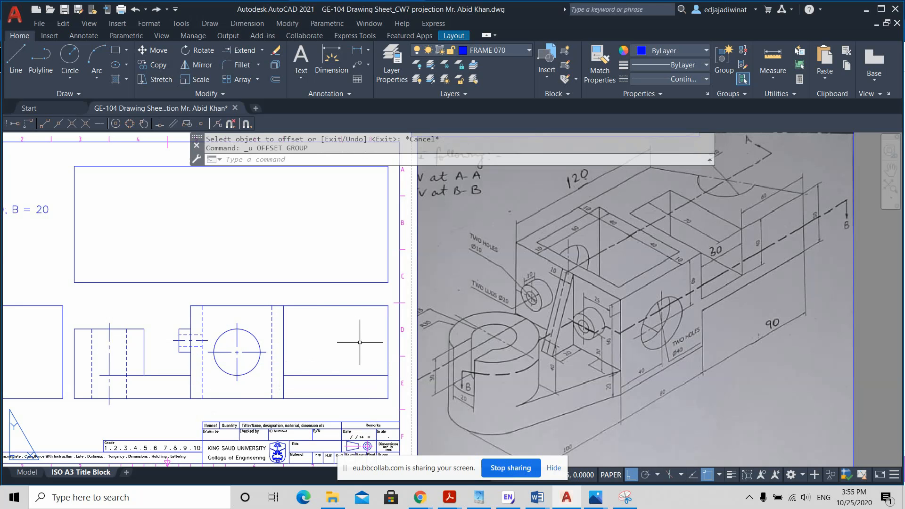
Step: Draw a horizontal line from 50 mm below the front view's upper right corner, perpendicular to the block's right edge
click(16, 59)
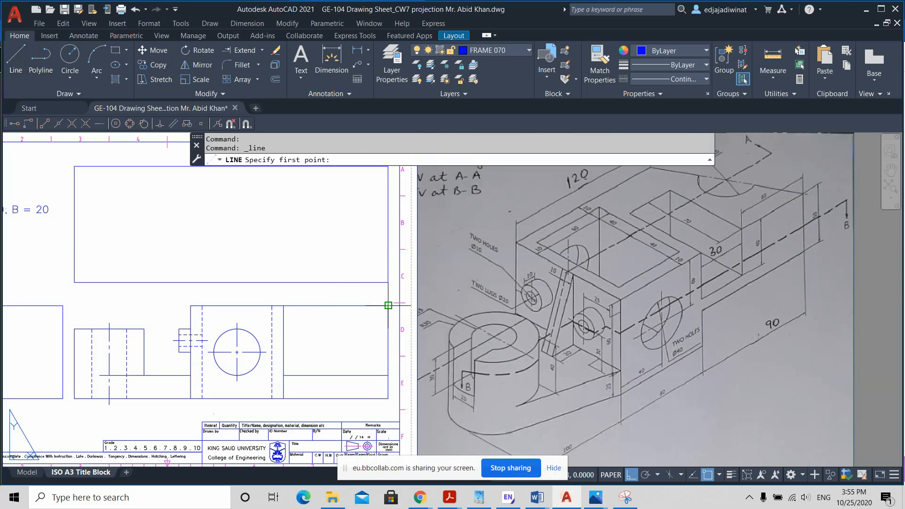
scroll(388, 306, up, 2)
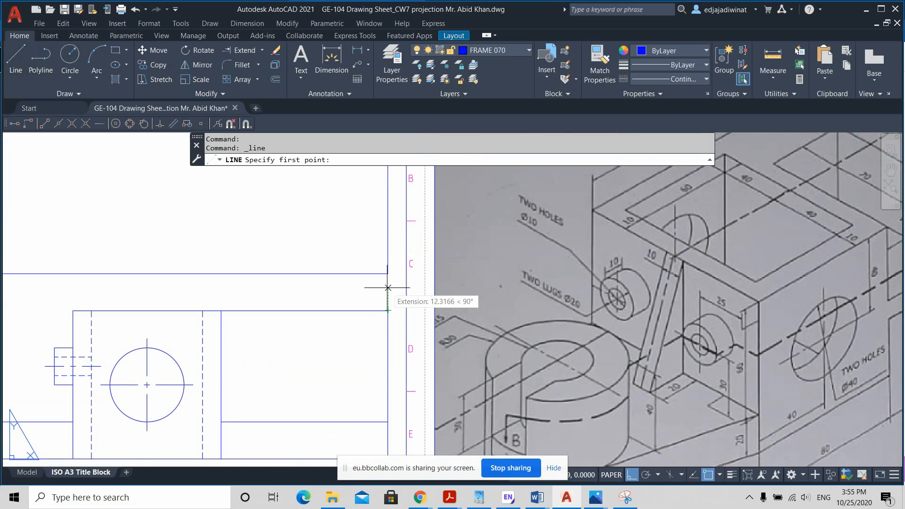
text(-50)
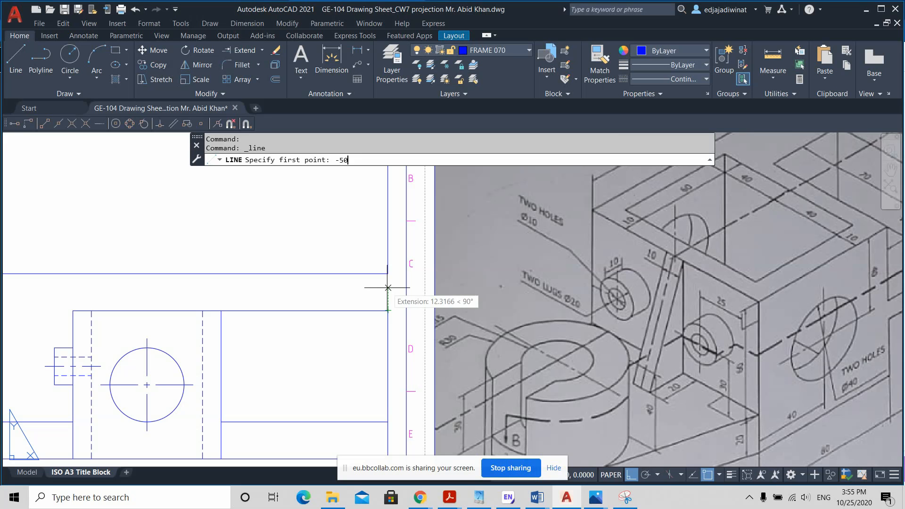
key(Return)
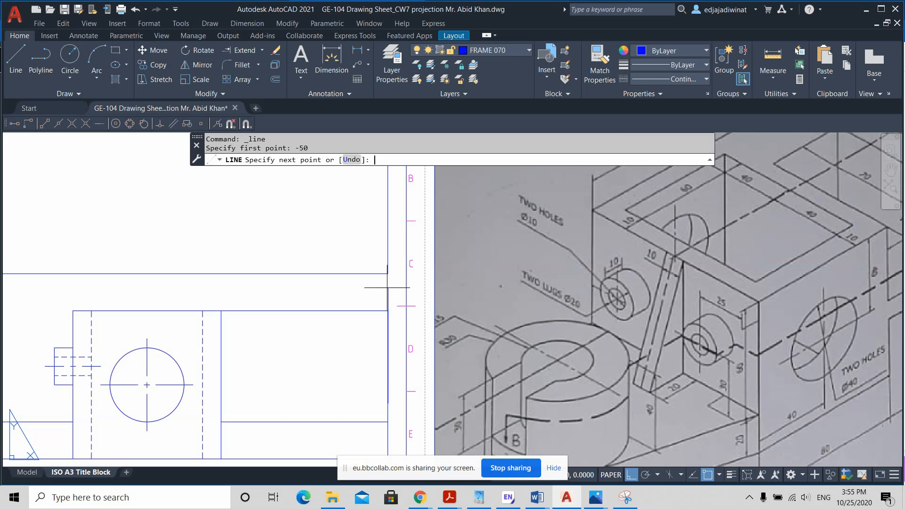
scroll(293, 410, down, 2)
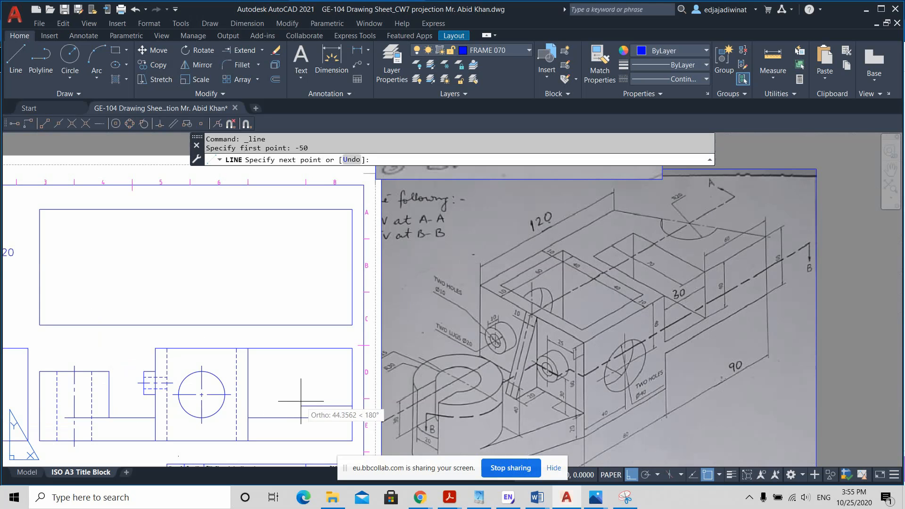
click(253, 400)
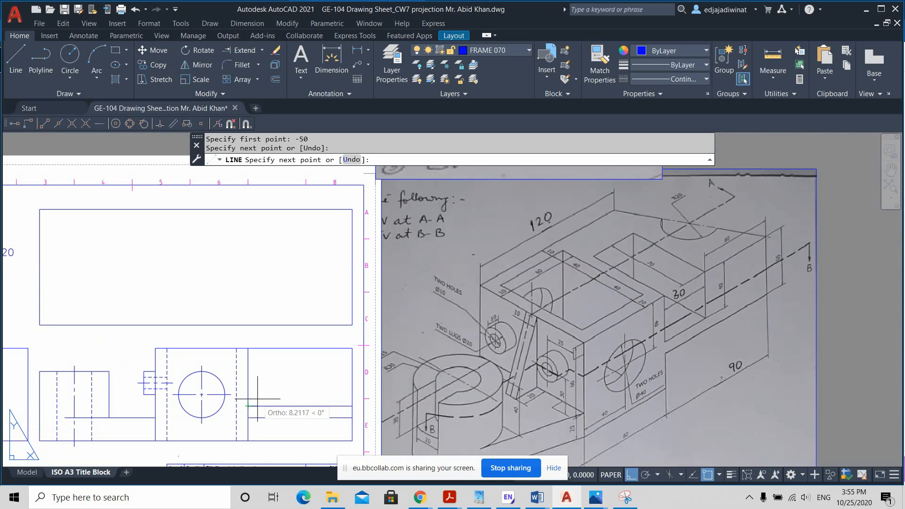
key(Return)
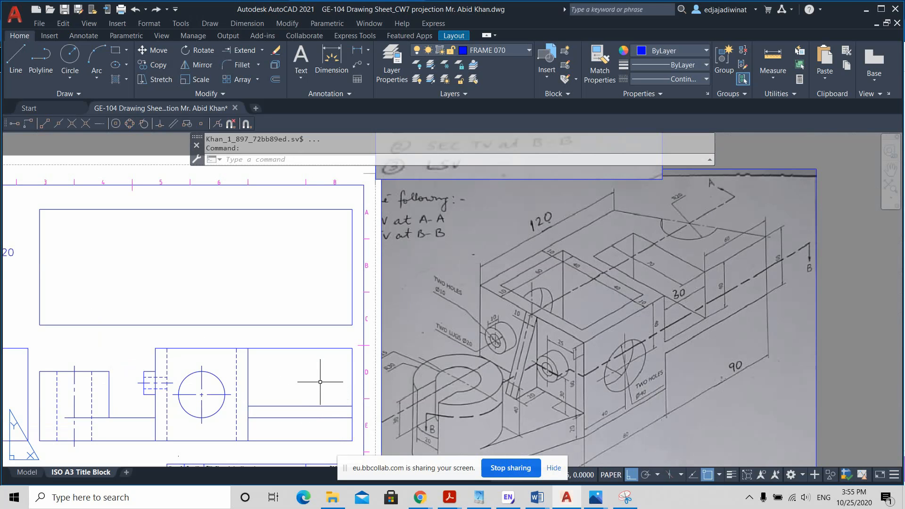
Step: Measure the height and length of the arm region to the right of the block in the front view
scroll(324, 394, up, 2)
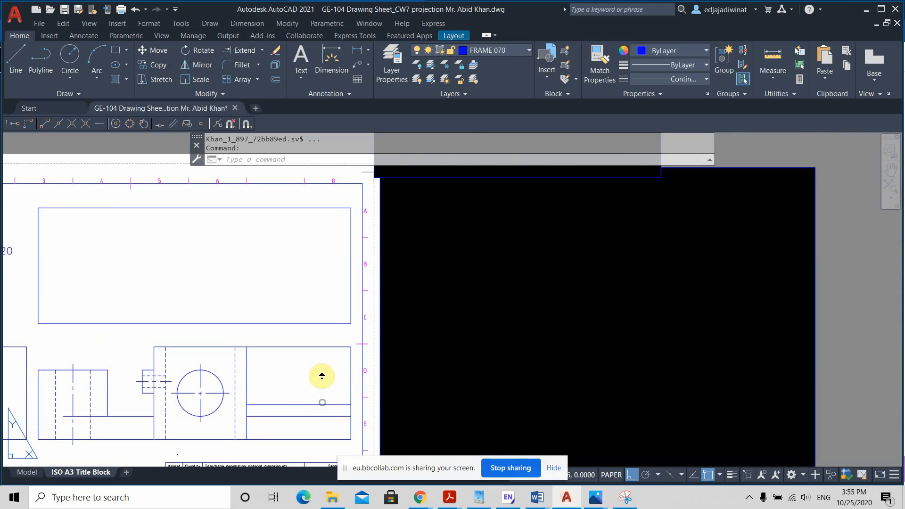
scroll(316, 404, down, 2)
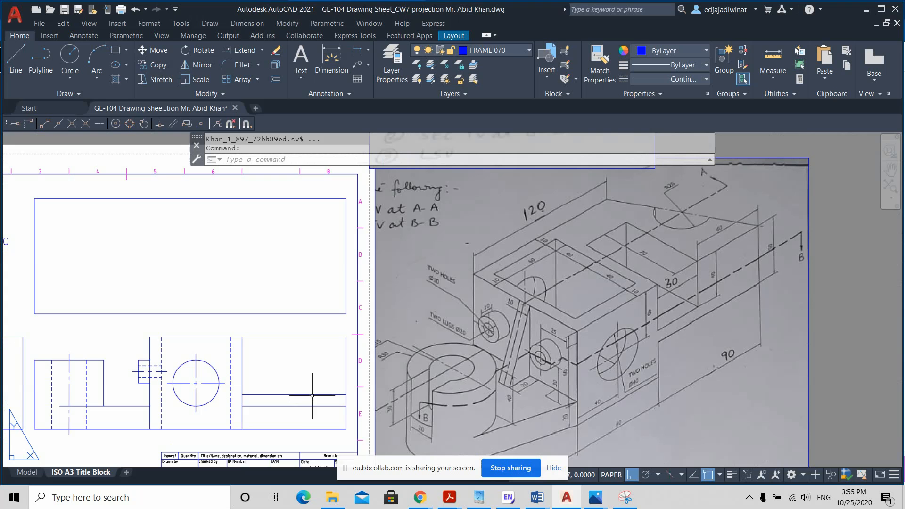
click(773, 81)
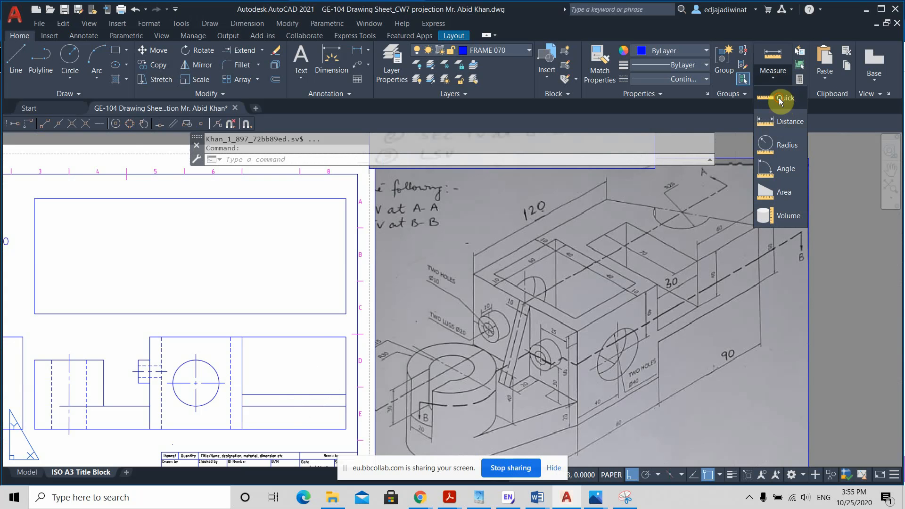
click(778, 98)
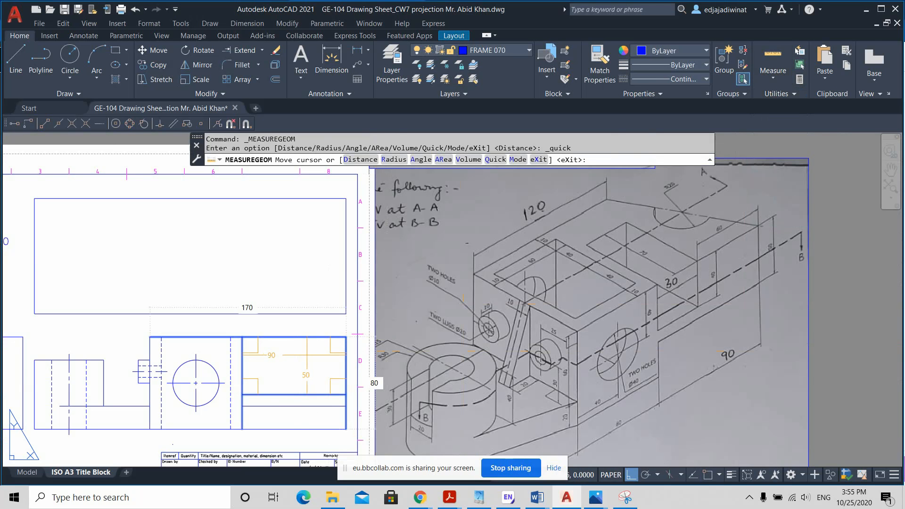
key(Escape)
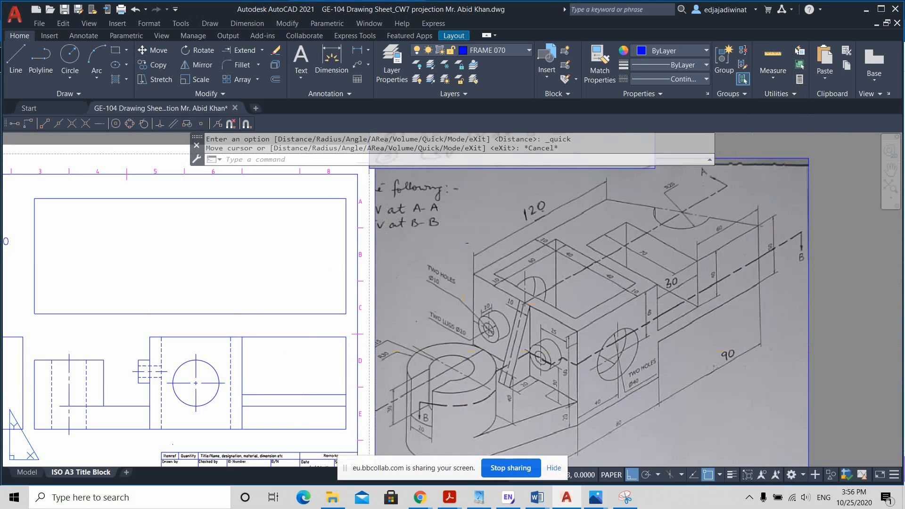
Step: Erase the old horizontal line below the arm's new lower edge and trim the surplus outline beneath the arm
click(298, 405)
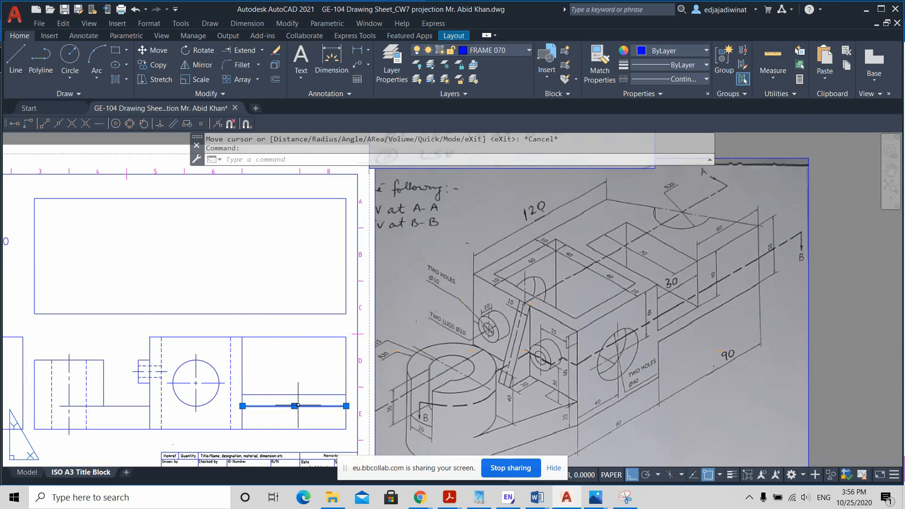
key(Delete)
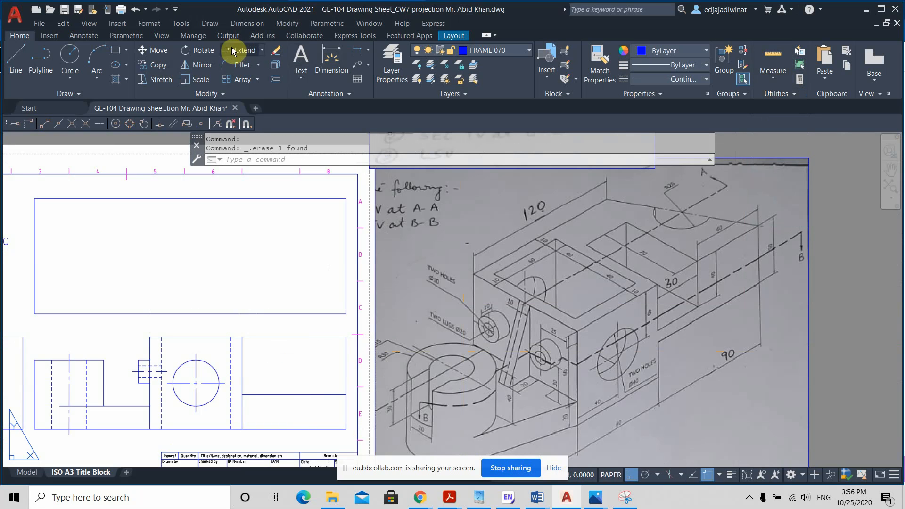
click(263, 54)
click(246, 65)
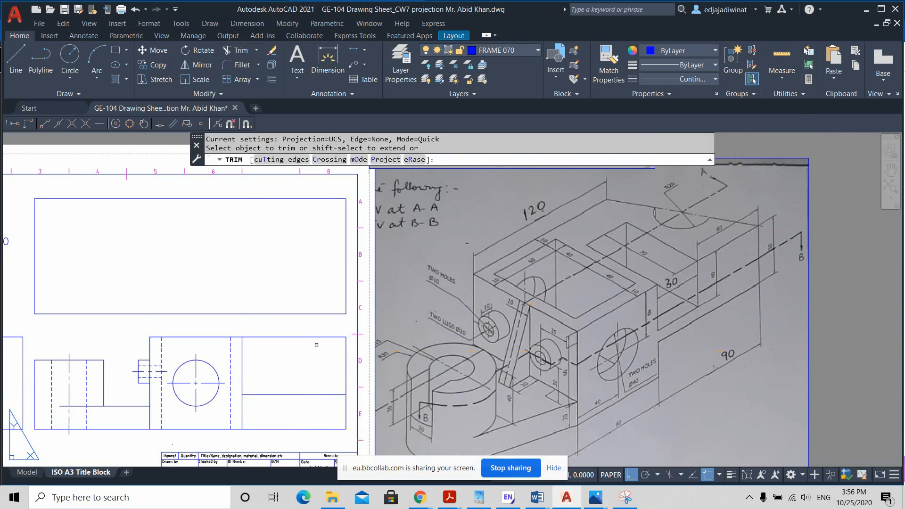
mouse_move(350, 410)
mouse_down()
mouse_move(330, 436)
mouse_move(302, 430)
mouse_up()
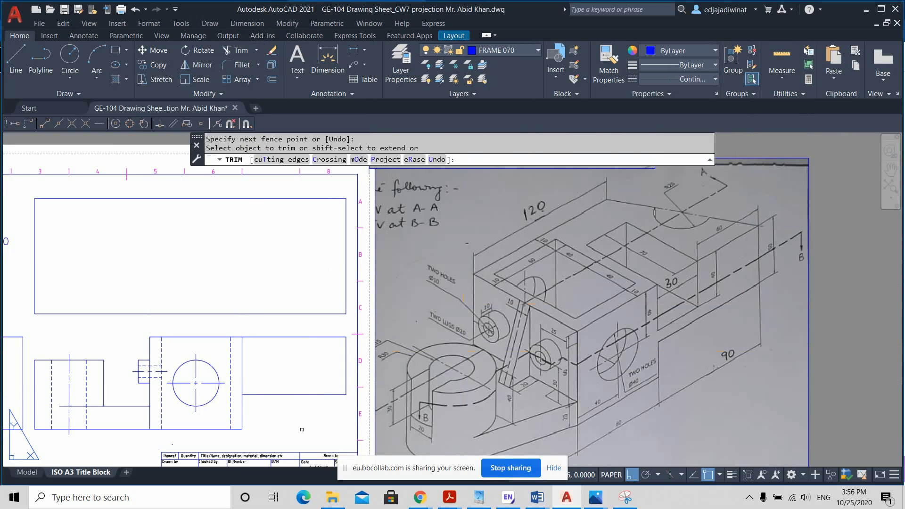
key(Escape)
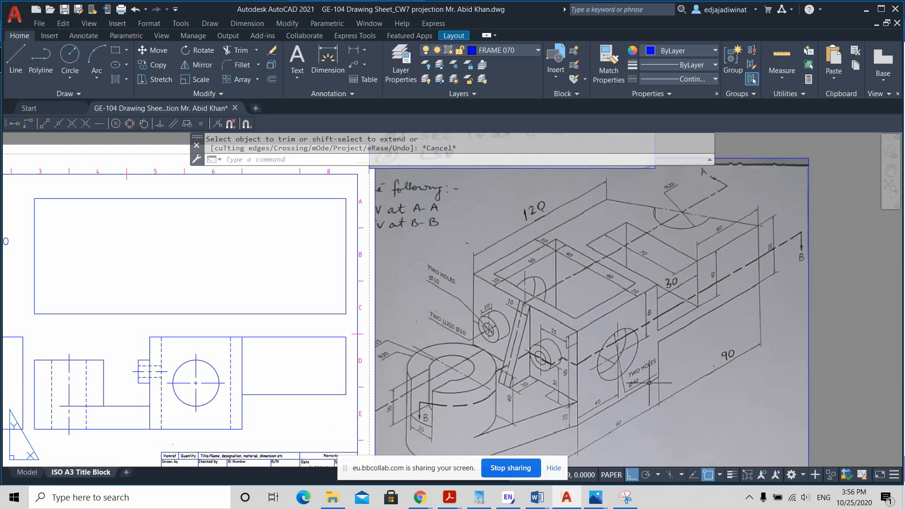
Step: Examine the dimensions of the arm's rectangular opening on the isometric reference drawing
scroll(741, 322, up, 2)
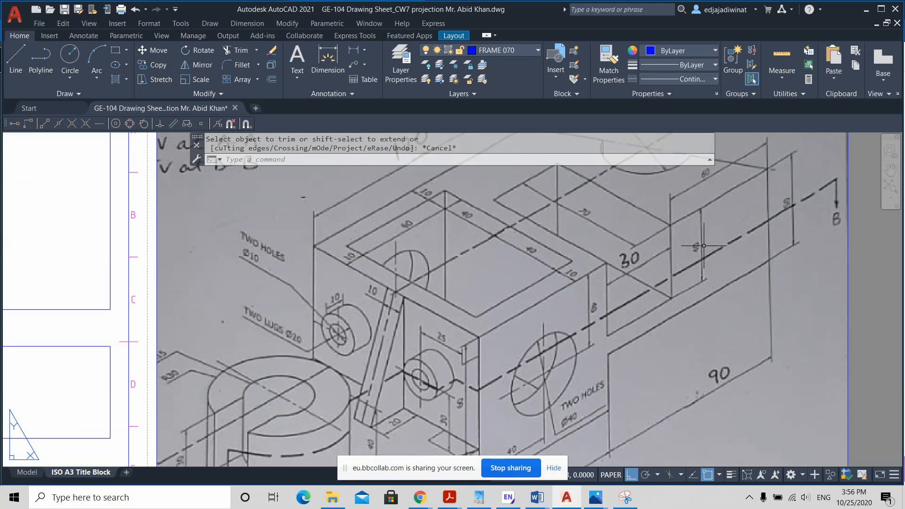
key(ctrl)
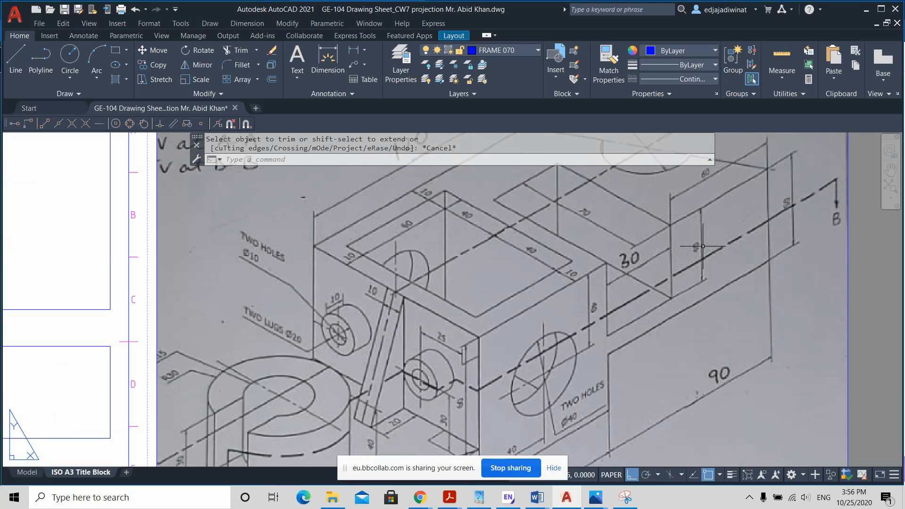
scroll(706, 264, down, 2)
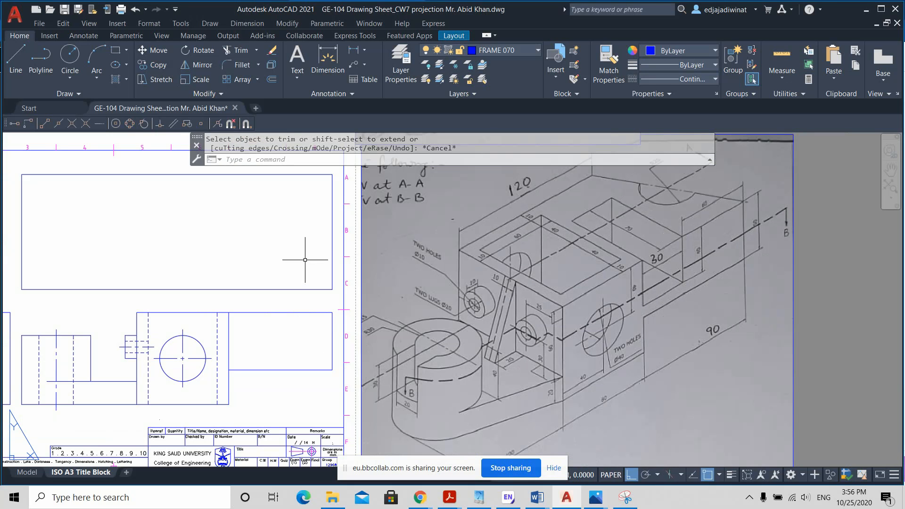
click(16, 58)
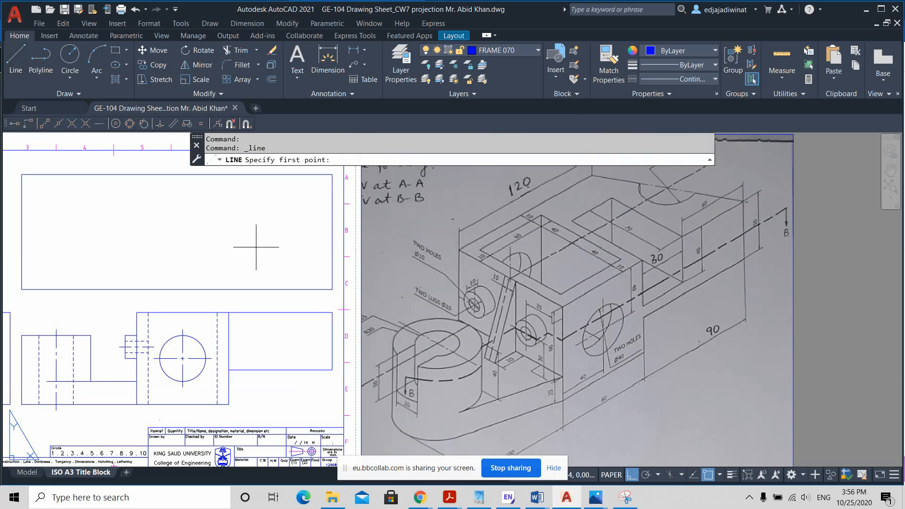
key(Escape)
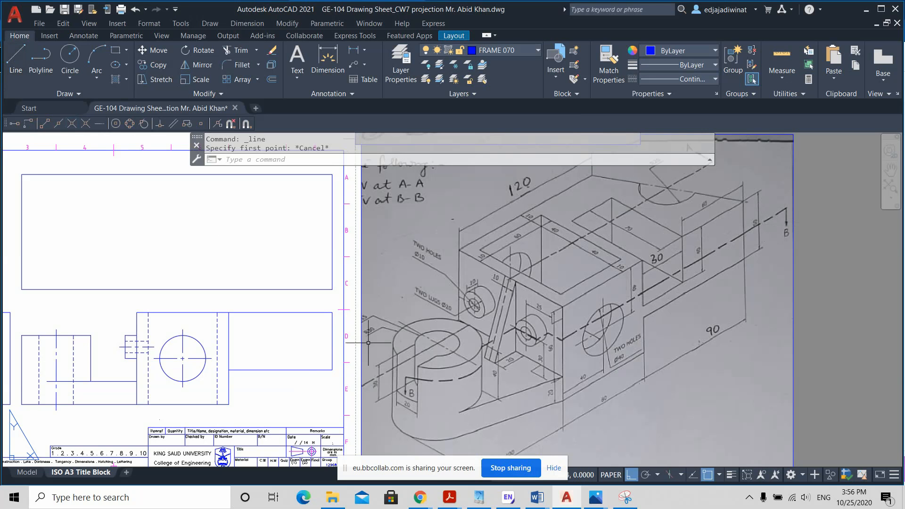
Step: Offset the arm's lower edge 10 mm upward in the front view
click(285, 370)
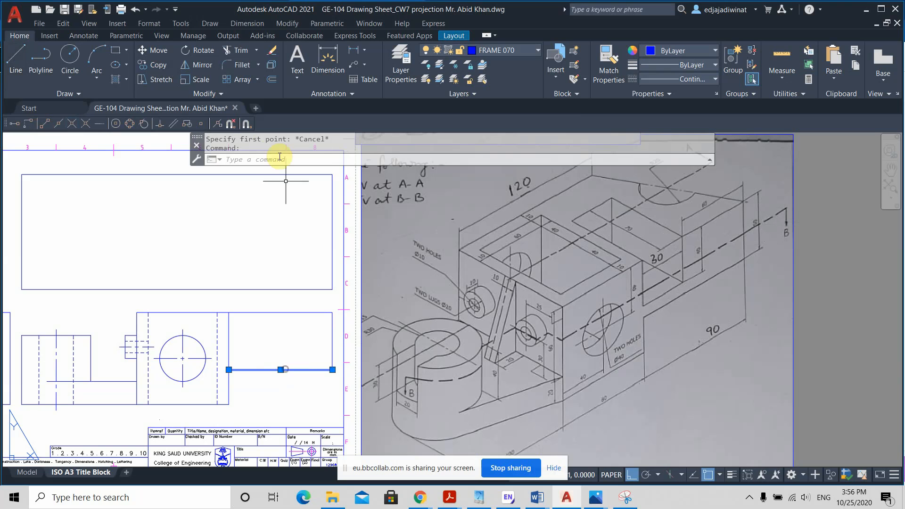
click(272, 79)
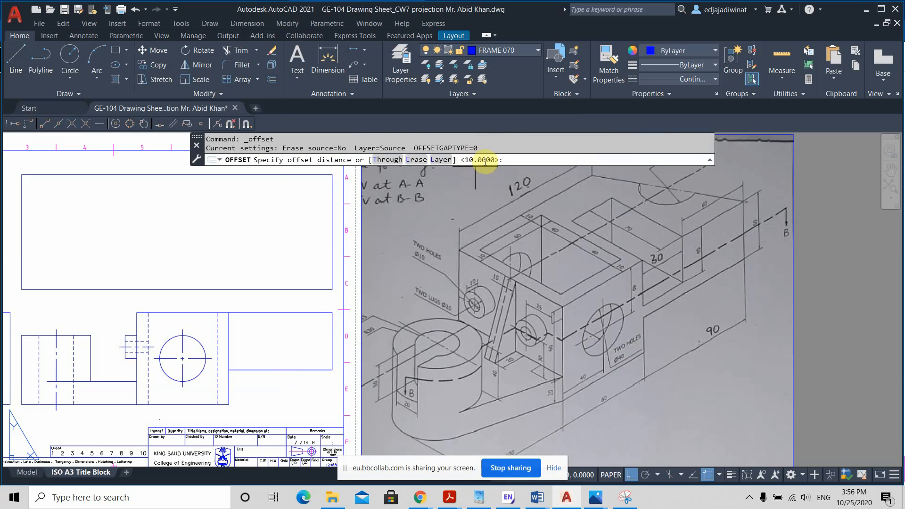
key(Return)
click(294, 370)
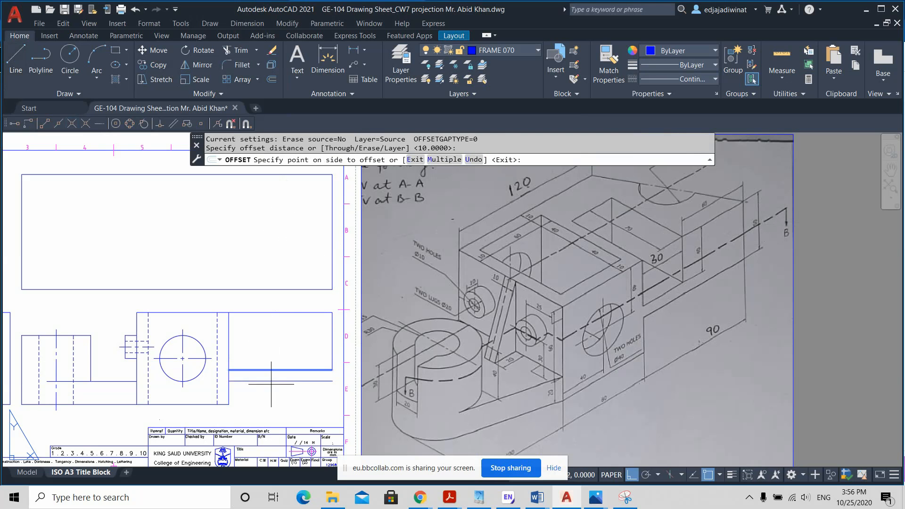
click(269, 340)
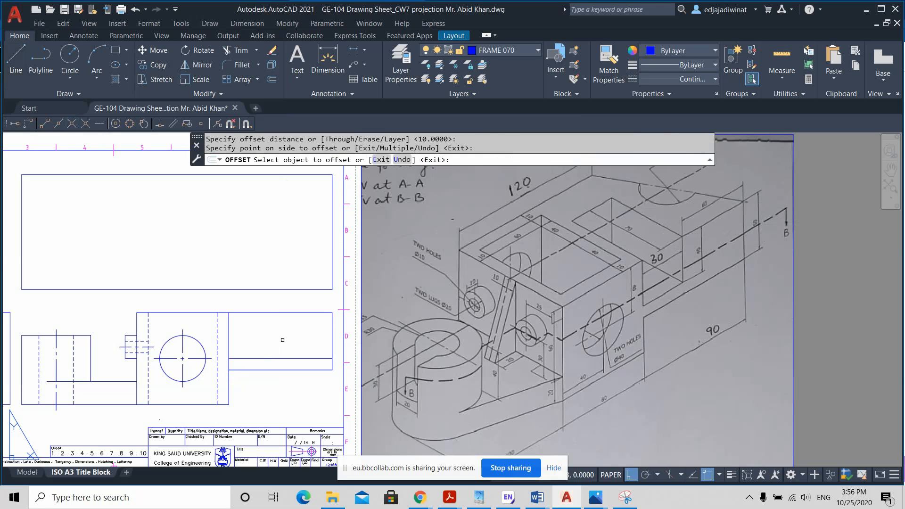
key(Escape)
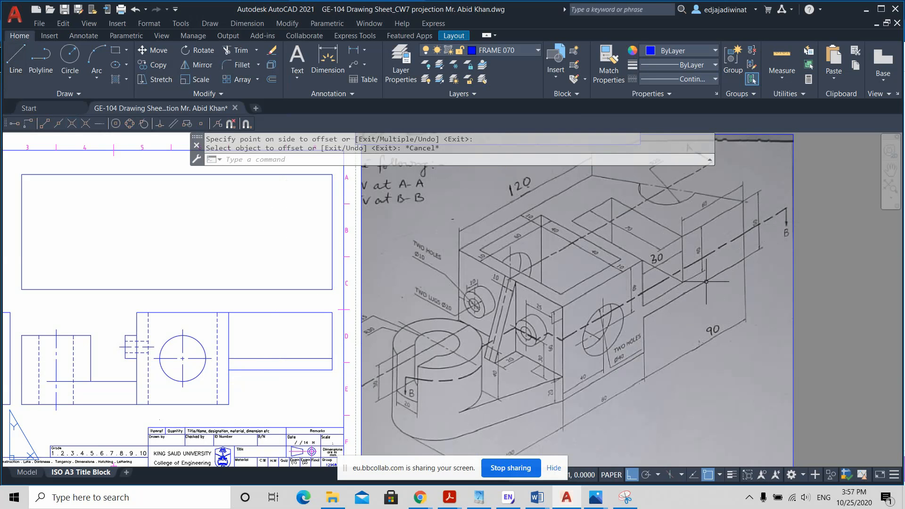
click(286, 368)
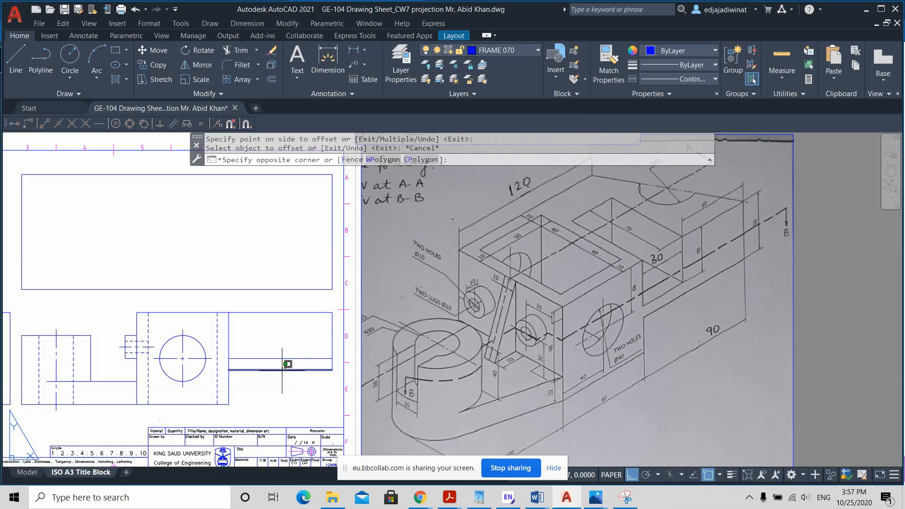
click(282, 372)
key(Escape)
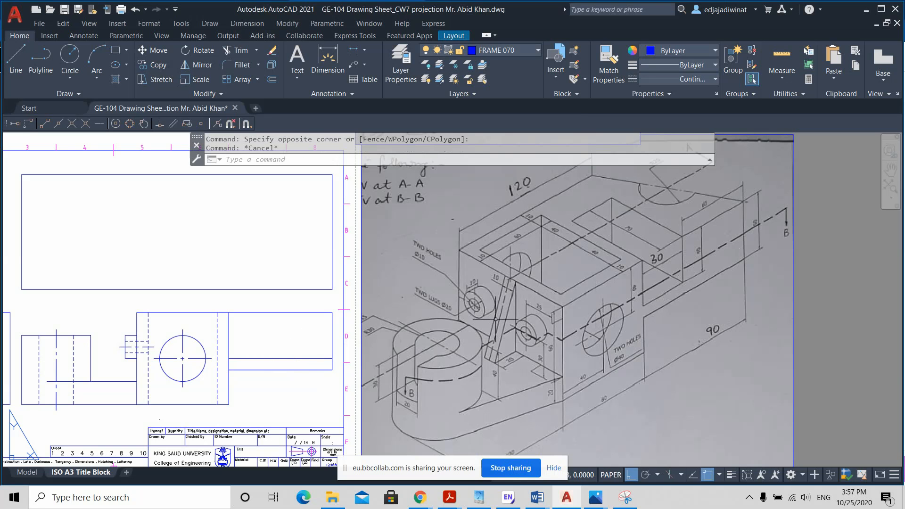
click(311, 358)
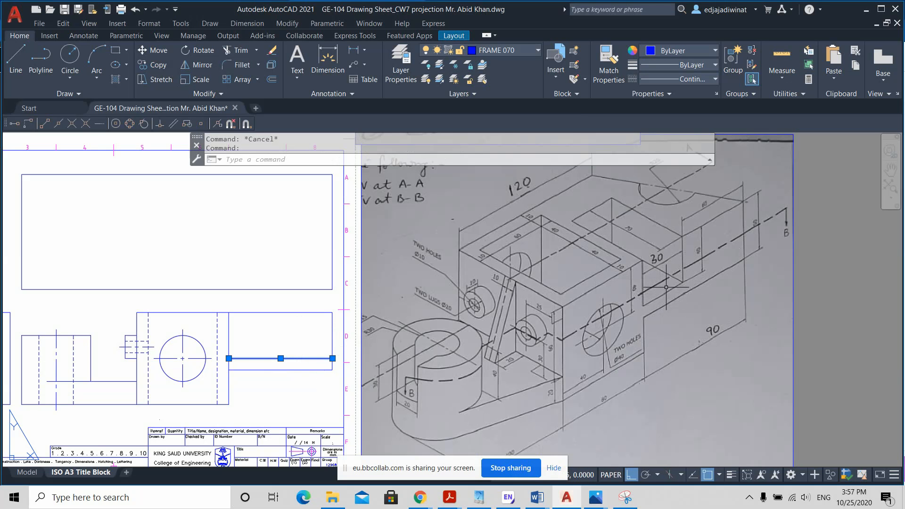
key(Escape)
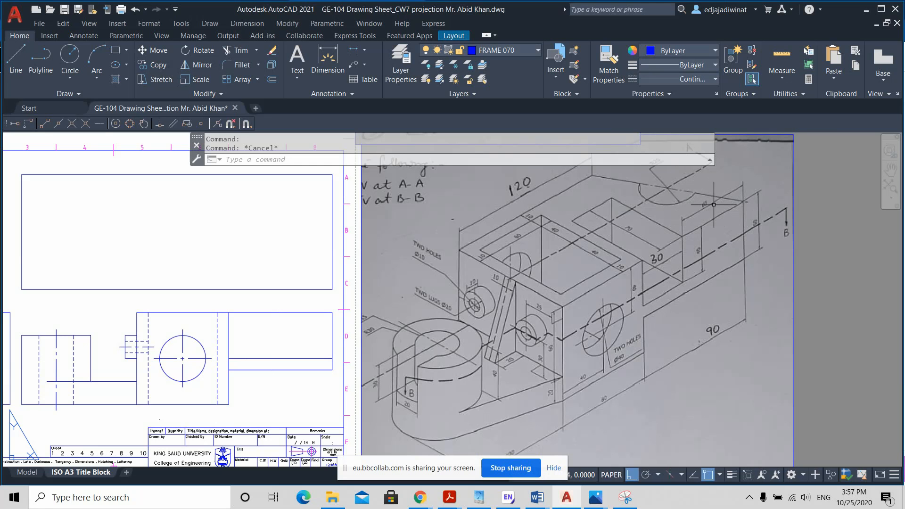
Step: Offset the arm's right end edge 60 mm towards the block in the front view
click(272, 80)
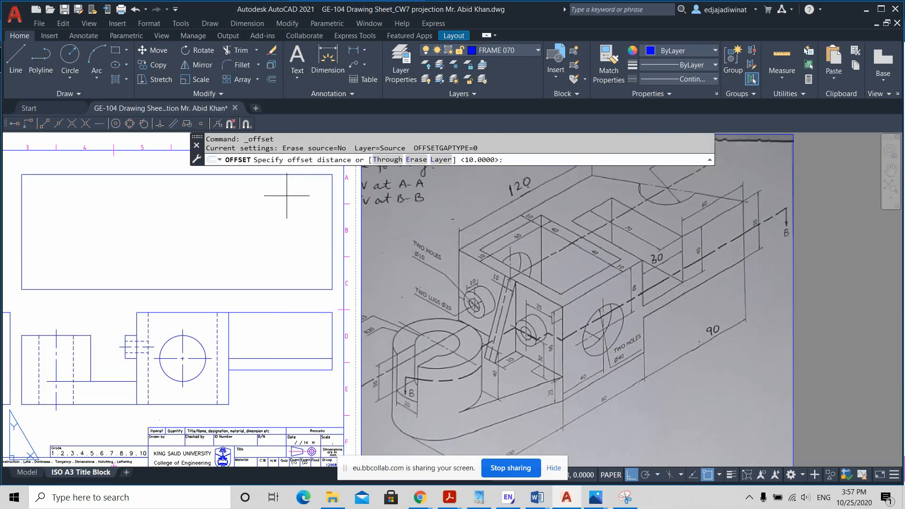
text(60)
key(Return)
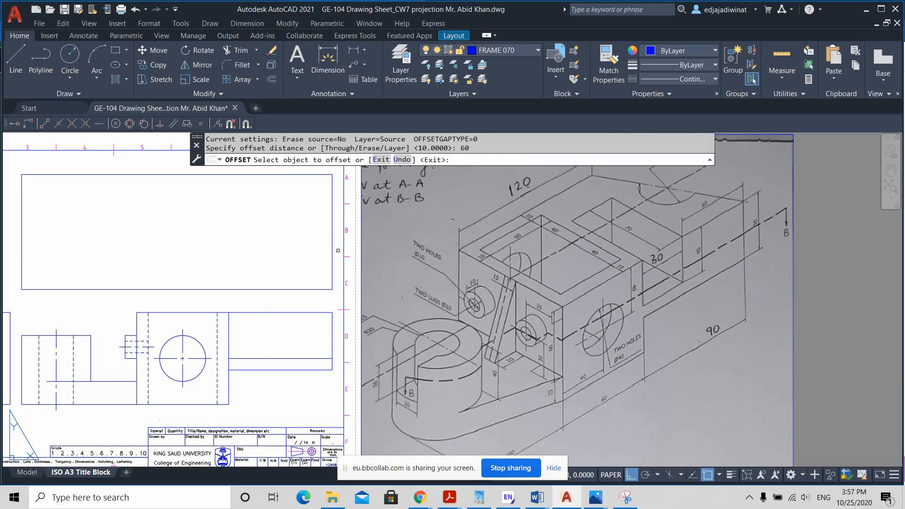
click(328, 336)
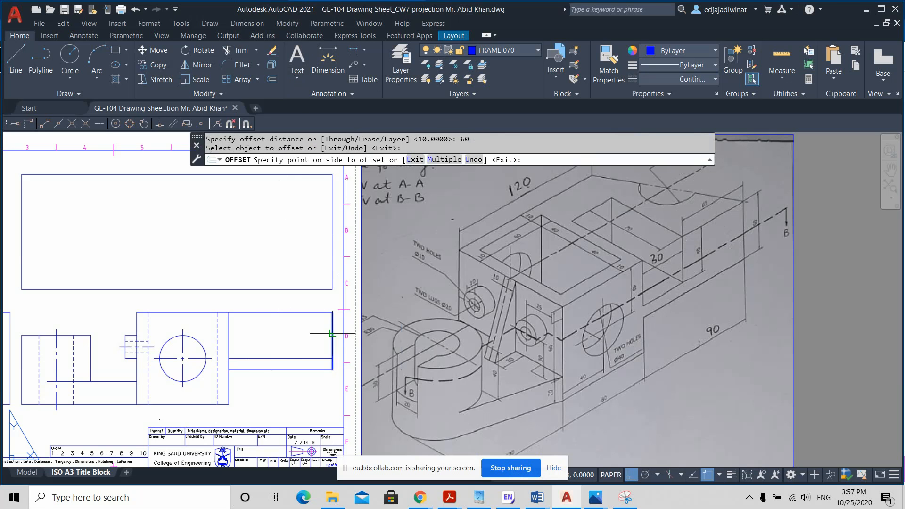
click(280, 332)
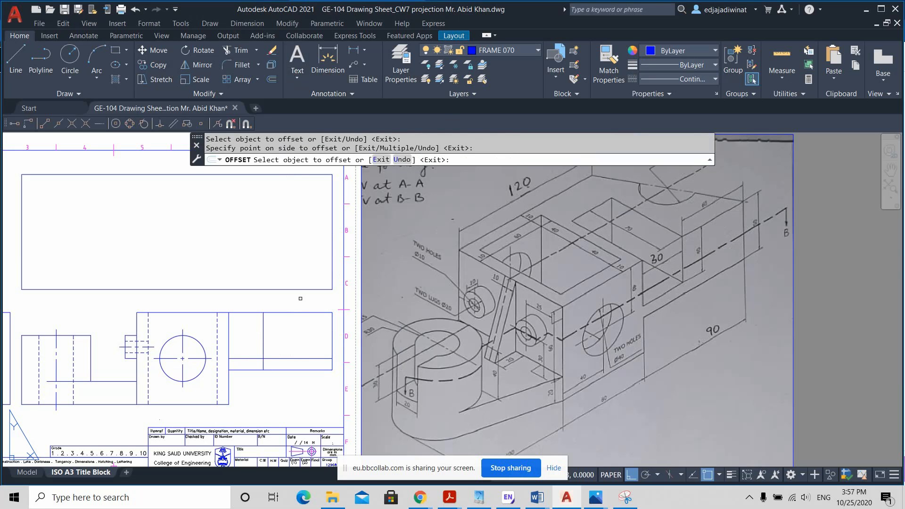
key(Return)
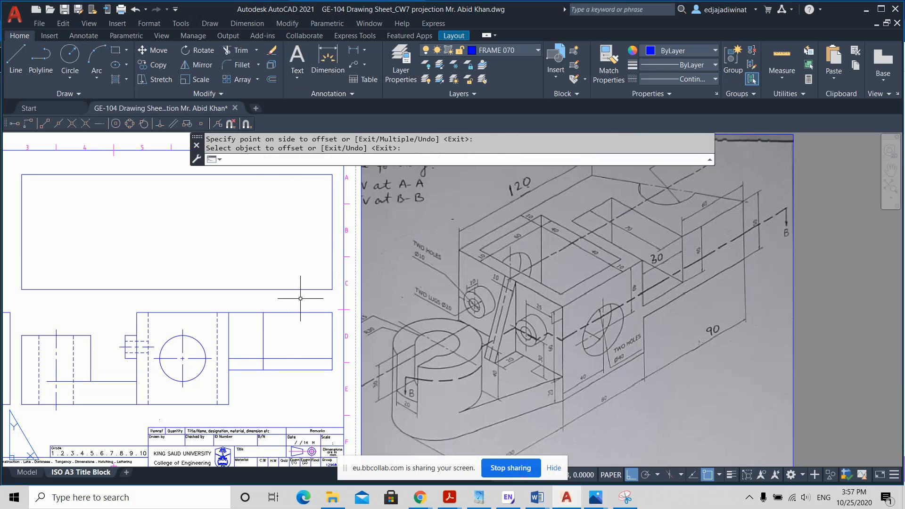
Step: Trim the vertical offset line below the horizontal one, and the horizontal offset line to the right of the vertical one
click(237, 51)
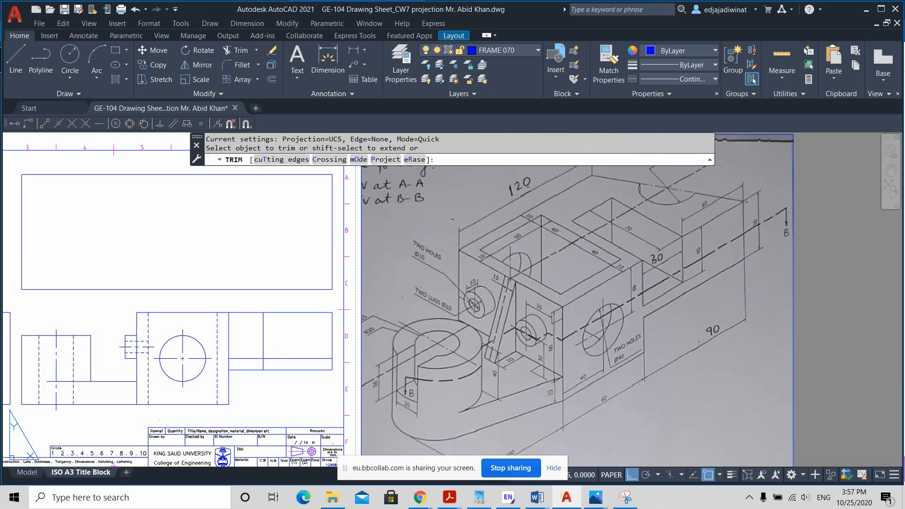
click(261, 363)
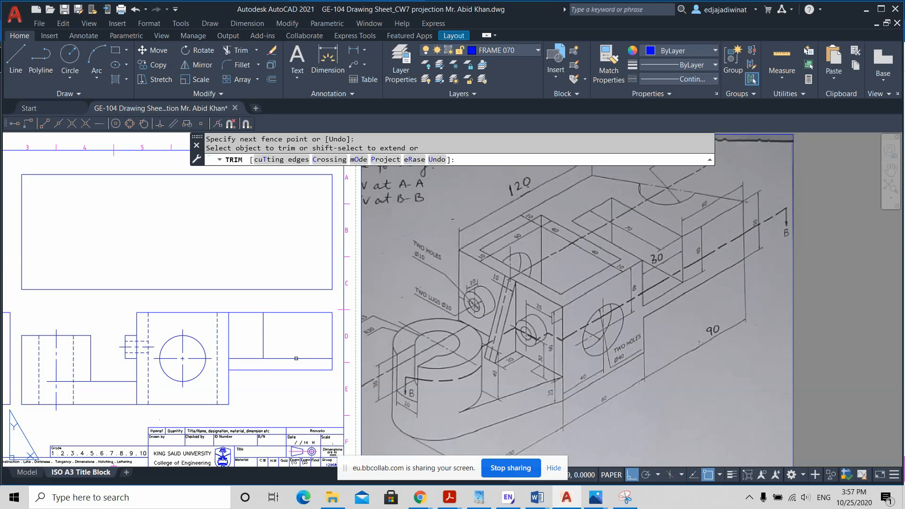
click(296, 359)
key(Return)
key(Escape)
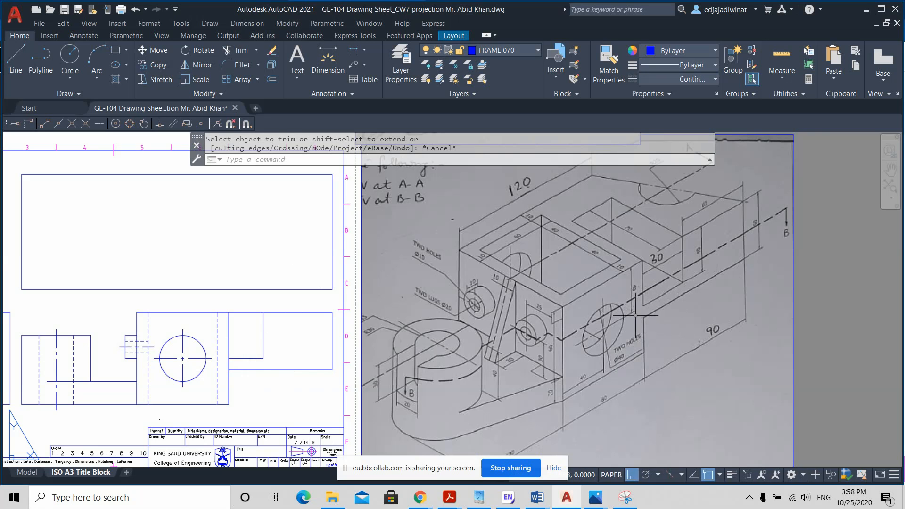
Step: Trim the short piece of the block's right edge between the opening's bottom line and the arm's lower edge
click(240, 50)
click(207, 339)
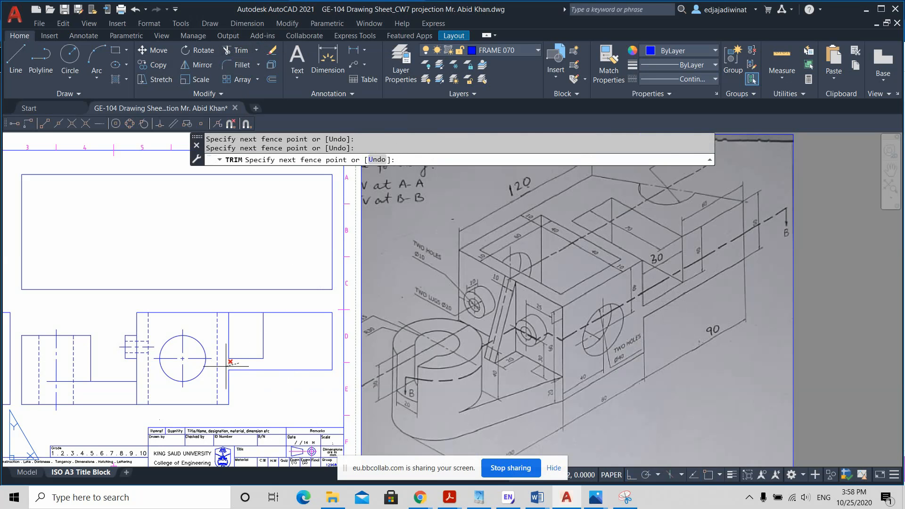
click(290, 417)
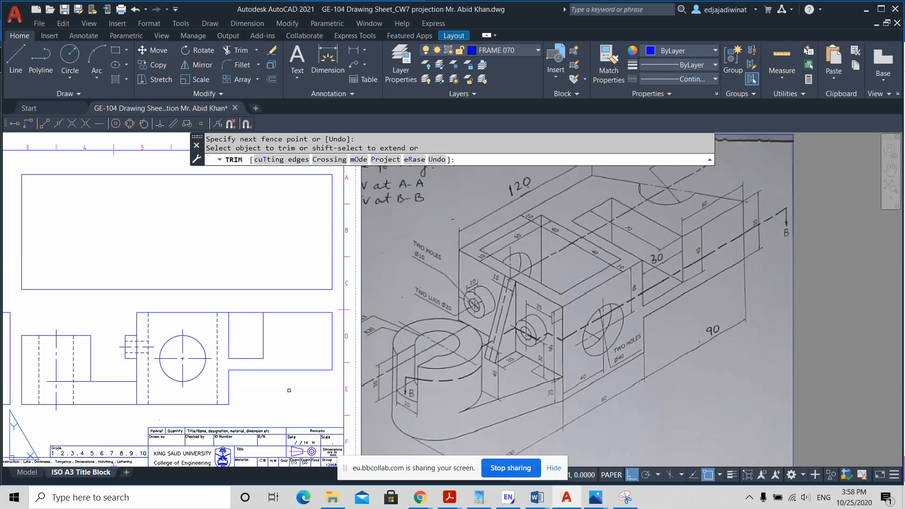
key(Escape)
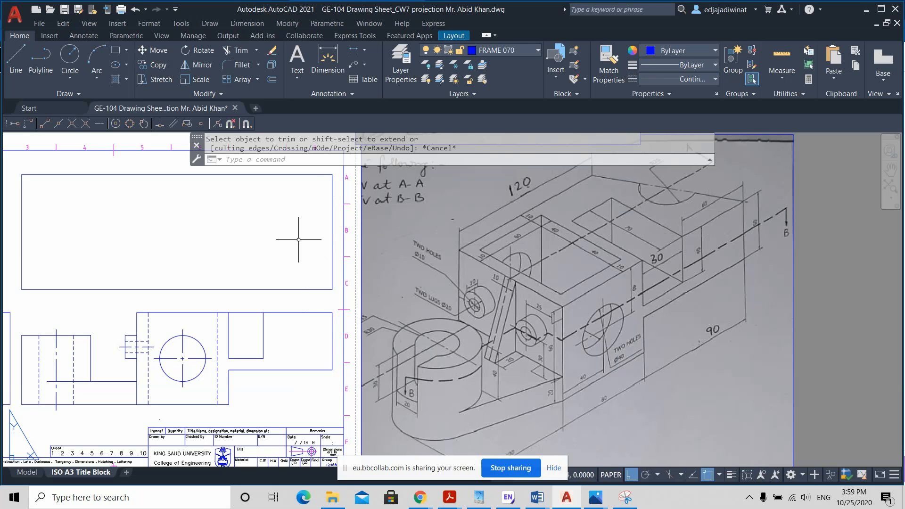
Step: Draw a vertical line across the full height of the top view rectangle, aligned with the block's left edge in the front view
mouse_move(306, 253)
middle_down()
mouse_move(295, 276)
mouse_move(290, 270)
mouse_move(305, 271)
middle_up()
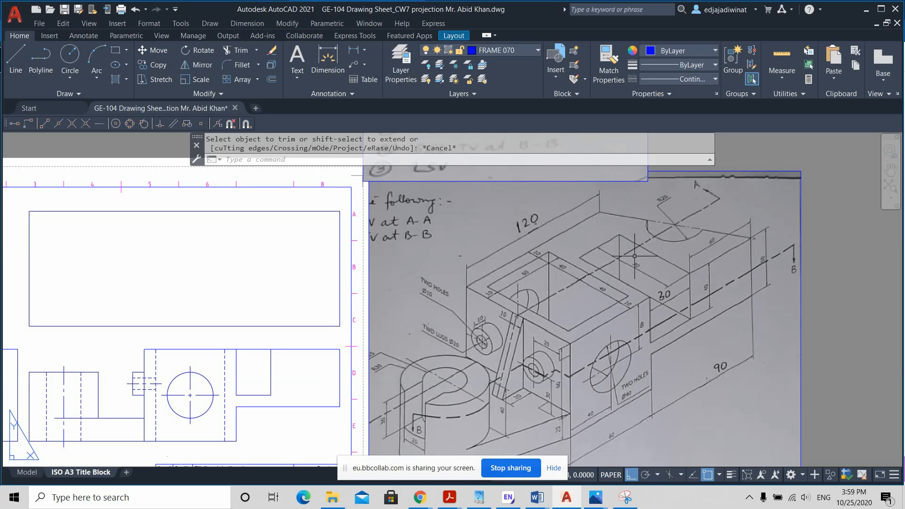
click(18, 59)
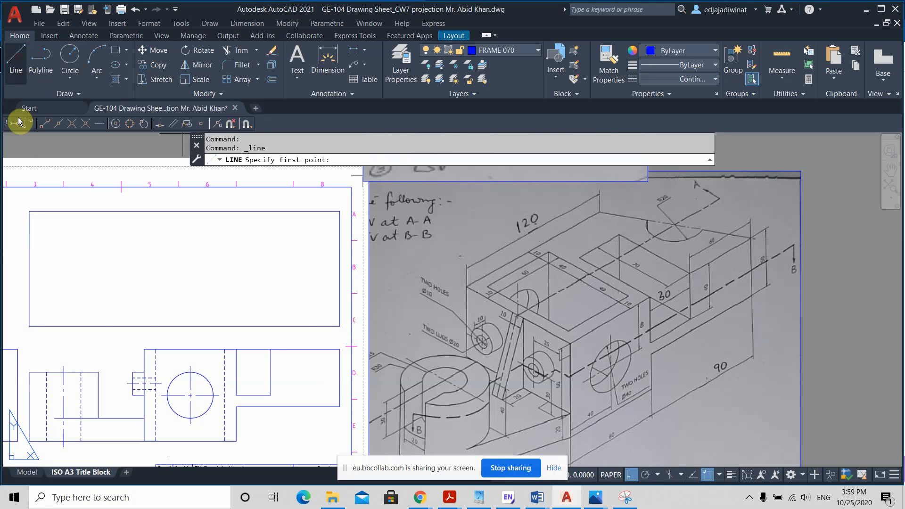
click(144, 326)
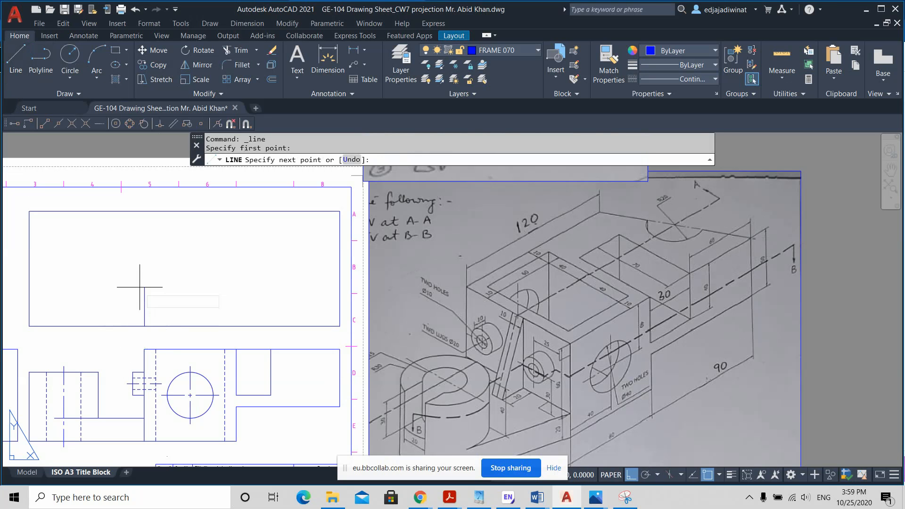
click(144, 212)
key(Escape)
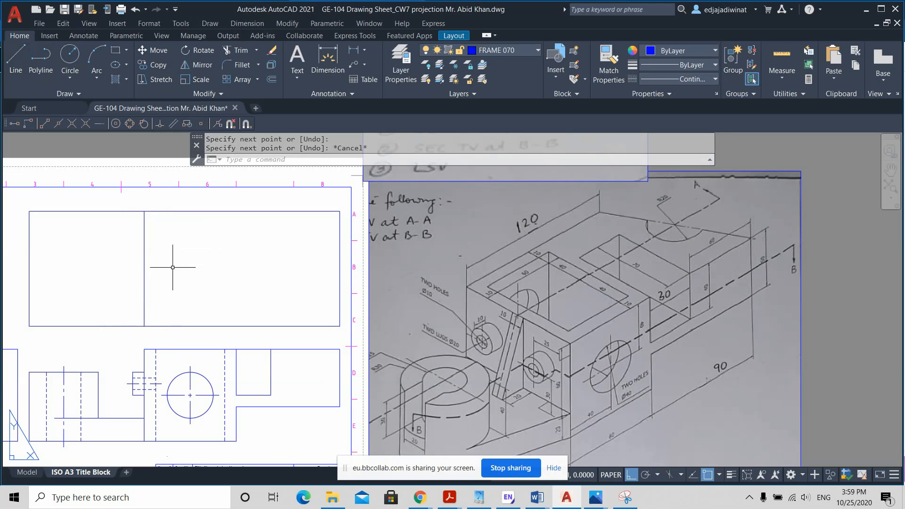
Step: Offset the top view's vertical line 120 mm to the right and measure the spacing between the two lines
click(144, 244)
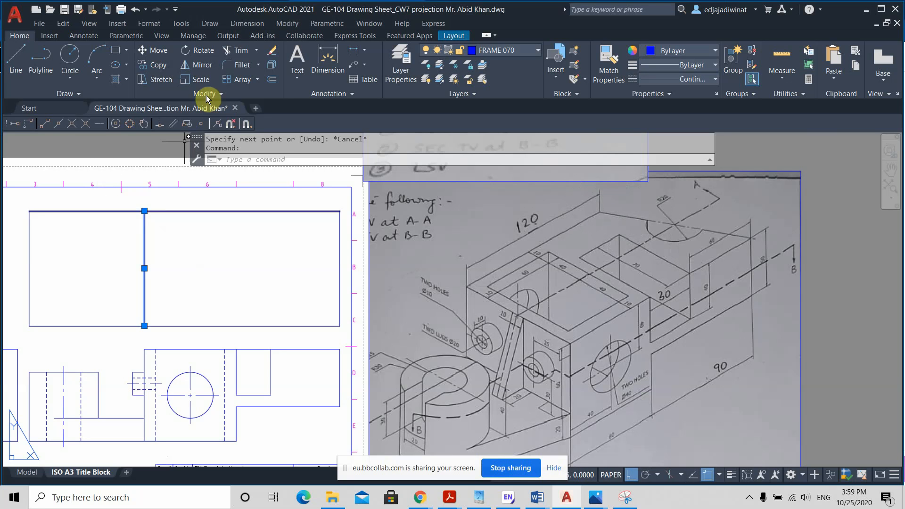
click(272, 79)
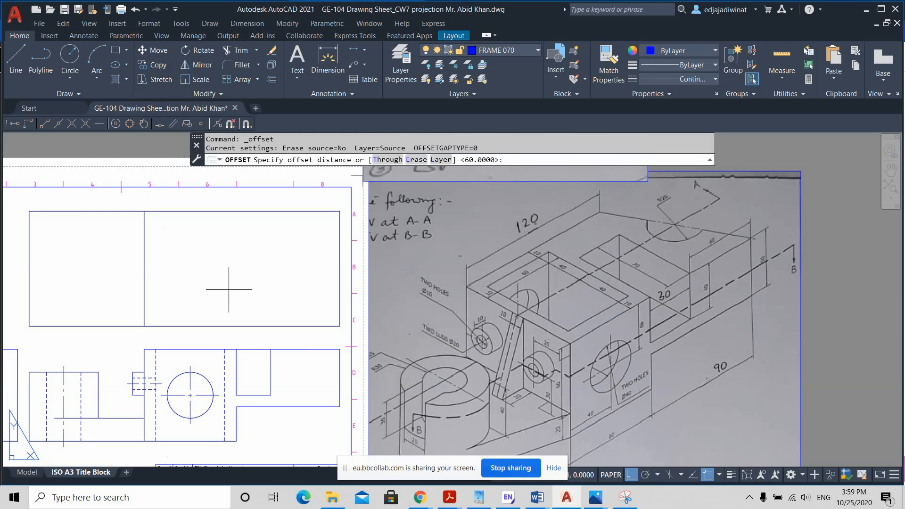
text(120)
key(Return)
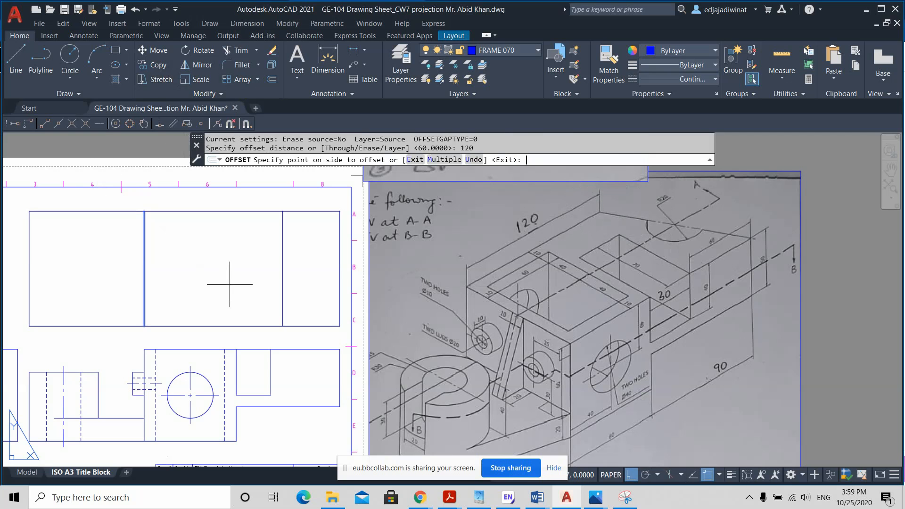
click(264, 240)
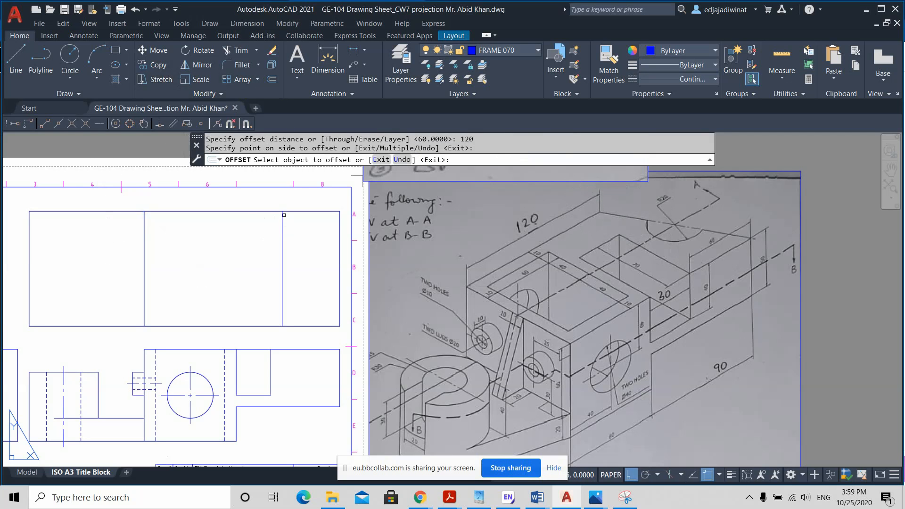
key(Escape)
click(795, 62)
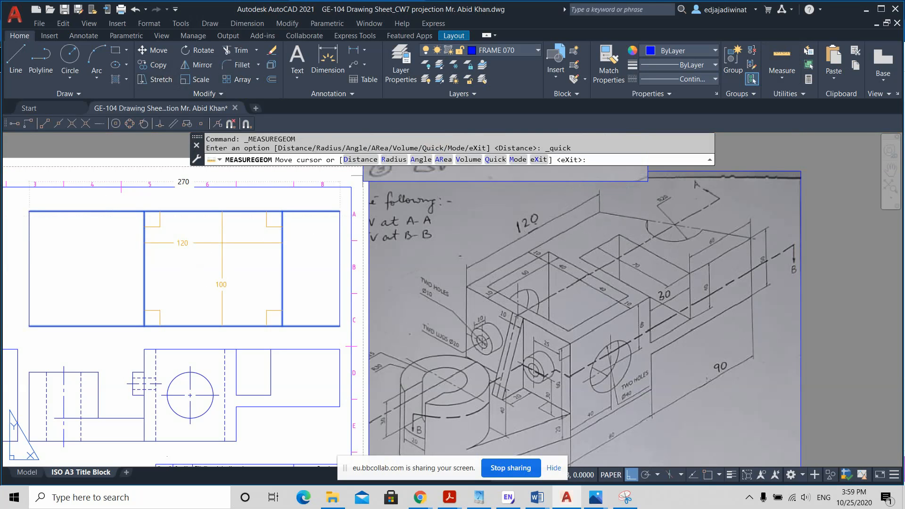
key(Escape)
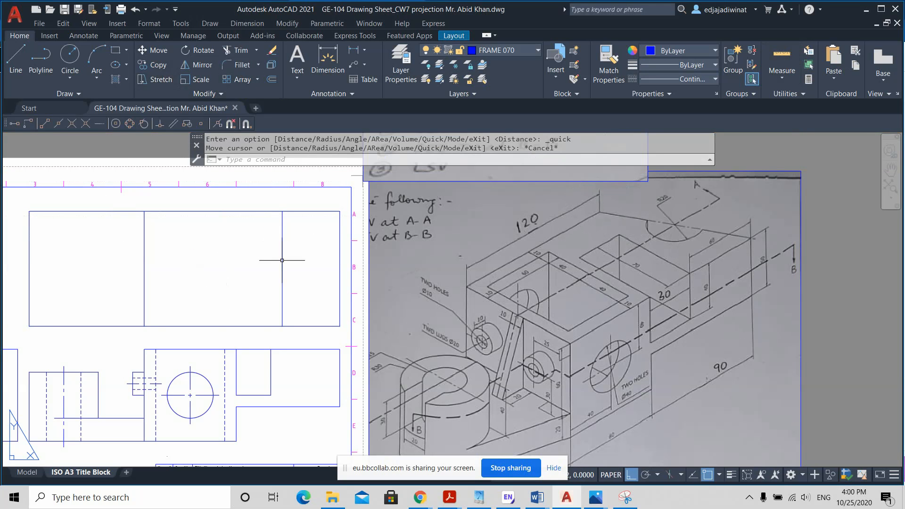
Step: Draw a diagonal line from the top view's lower right corner to the upper end of the 120 mm offset line
click(17, 59)
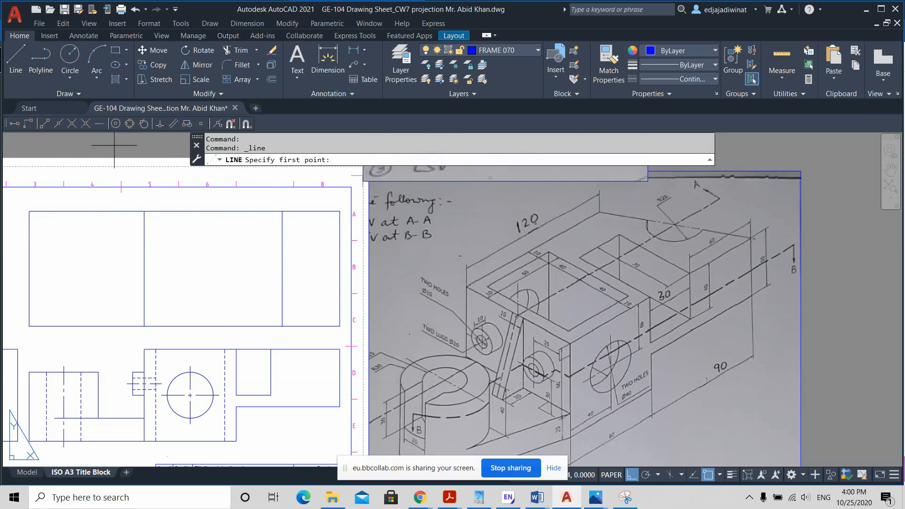
click(339, 326)
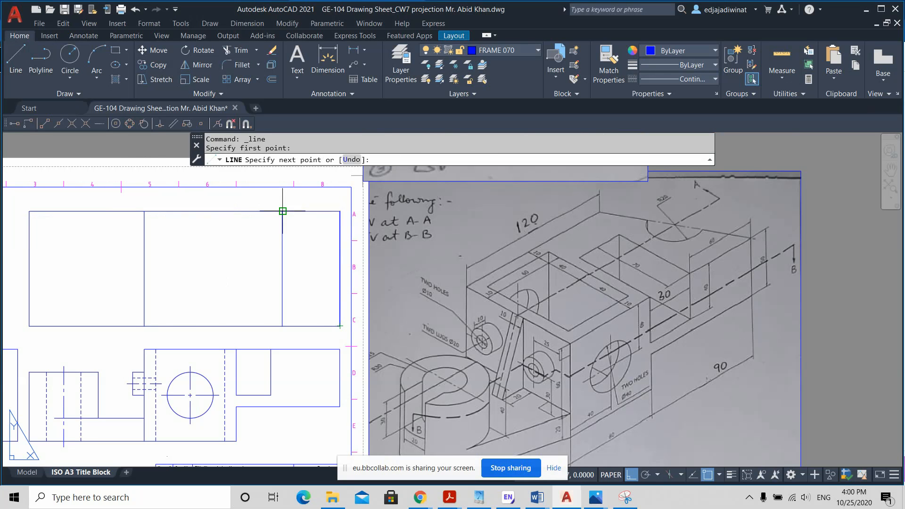
click(283, 211)
key(Escape)
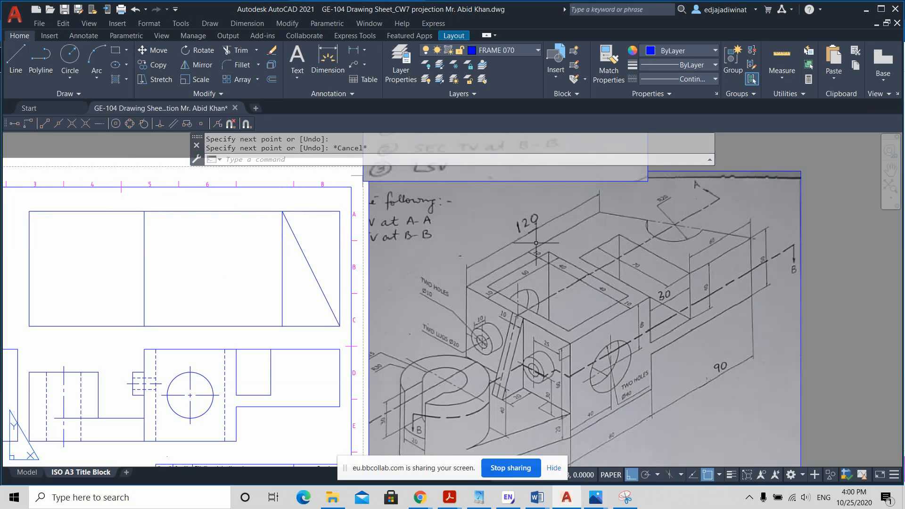
click(341, 237)
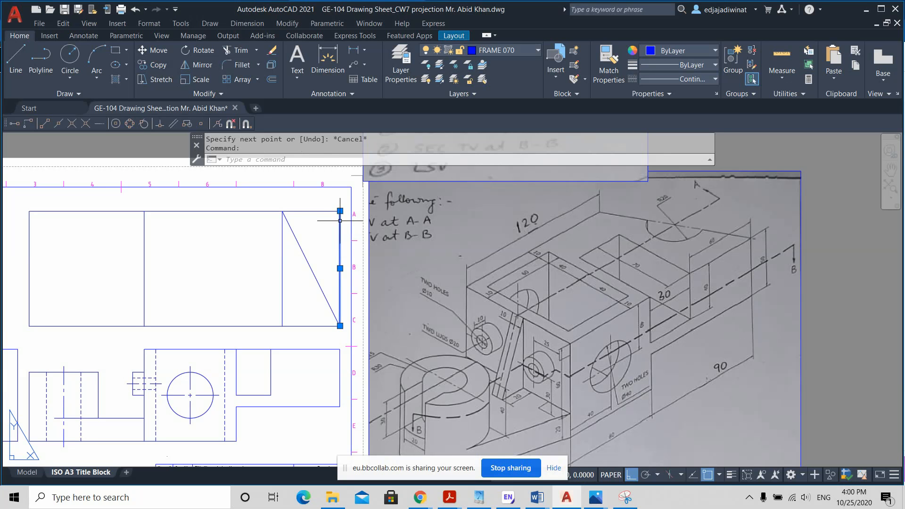
key(Escape)
click(339, 225)
key(Escape)
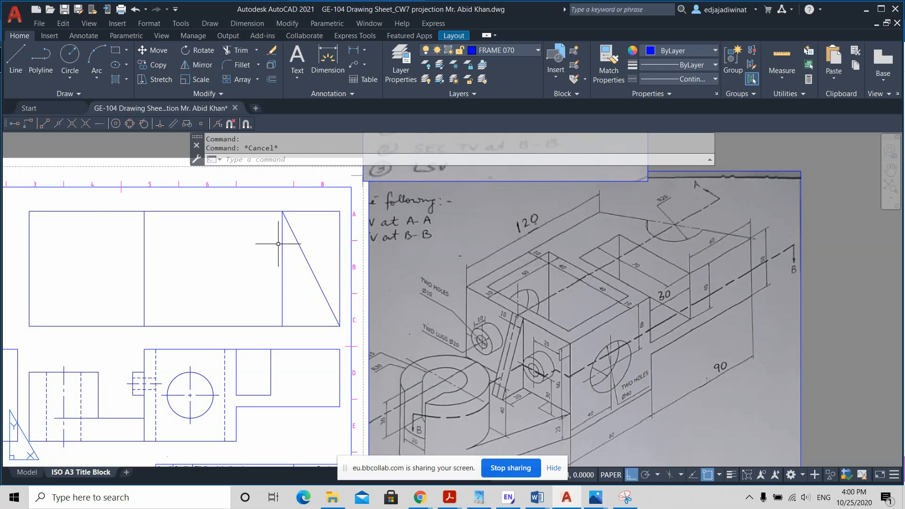
Step: Draw a horizontal line from the midpoint of the top view's right edge to the 120 mm offset line
click(19, 59)
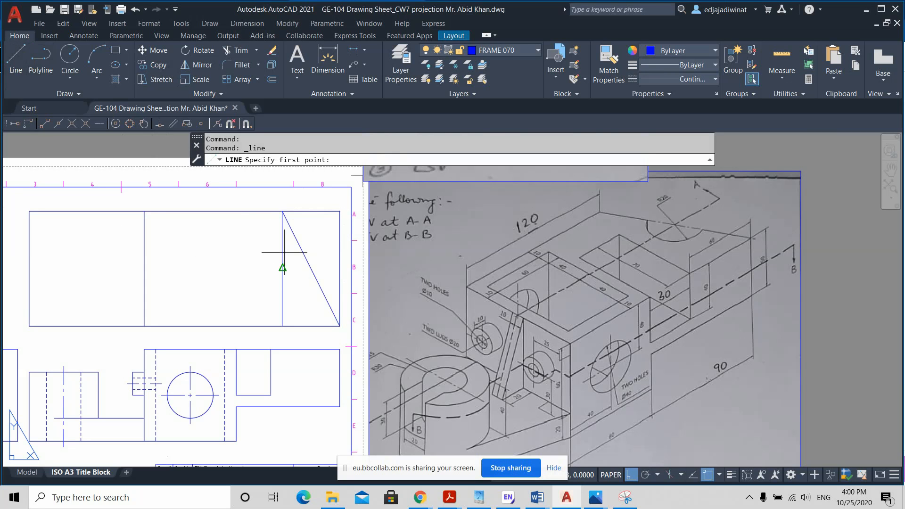
click(340, 267)
click(278, 265)
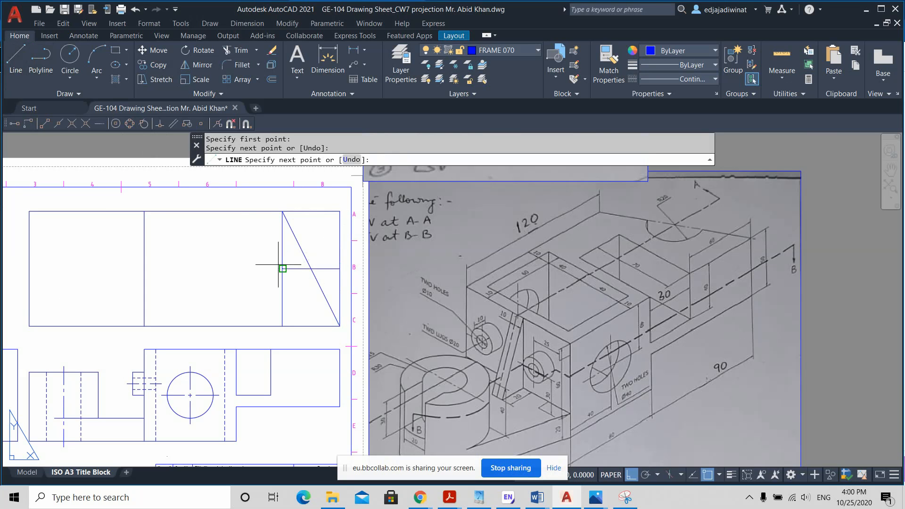
key(Escape)
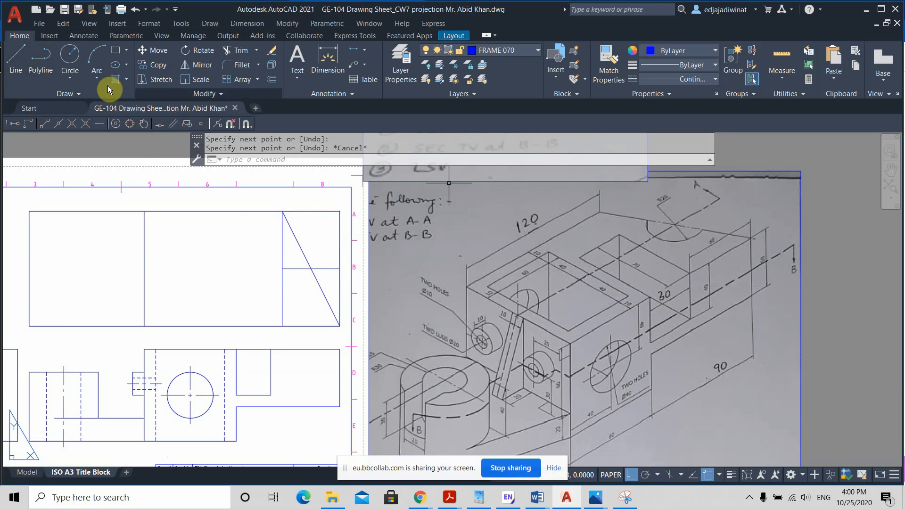
Step: Draw a circle of radius 20 mm centred on the midpoint of the top view's diagonal line
click(72, 58)
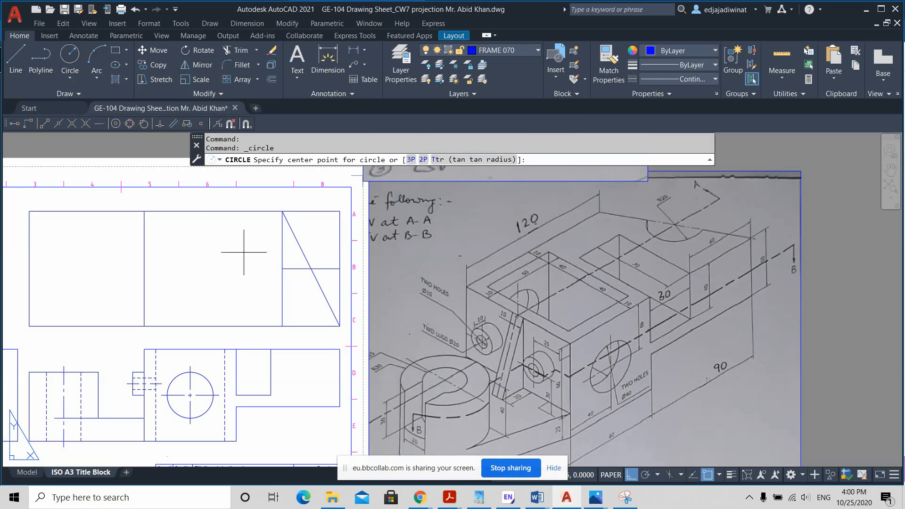
scroll(323, 256, up, 2)
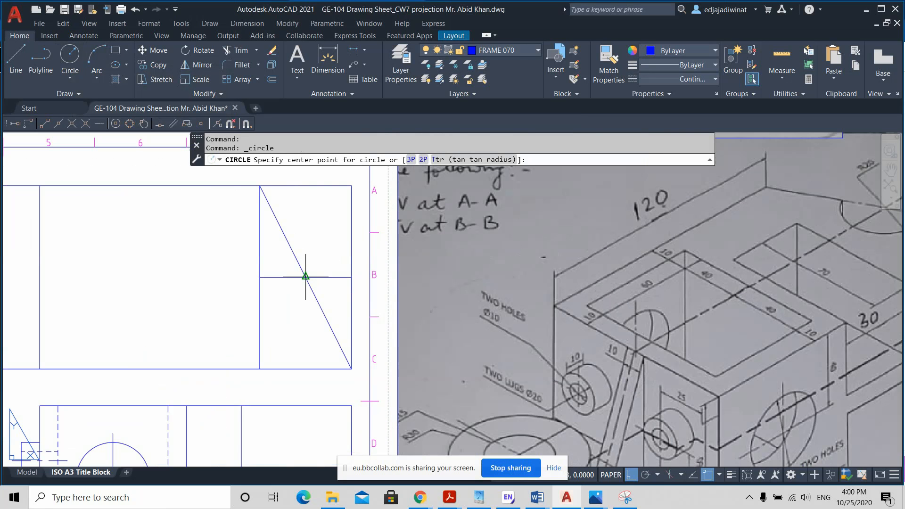
click(305, 277)
scroll(309, 242, down, 2)
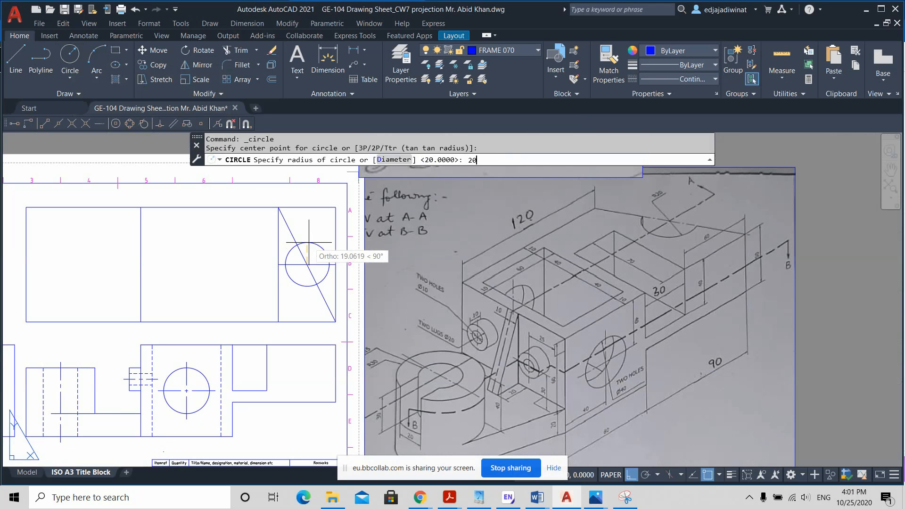
key(Return)
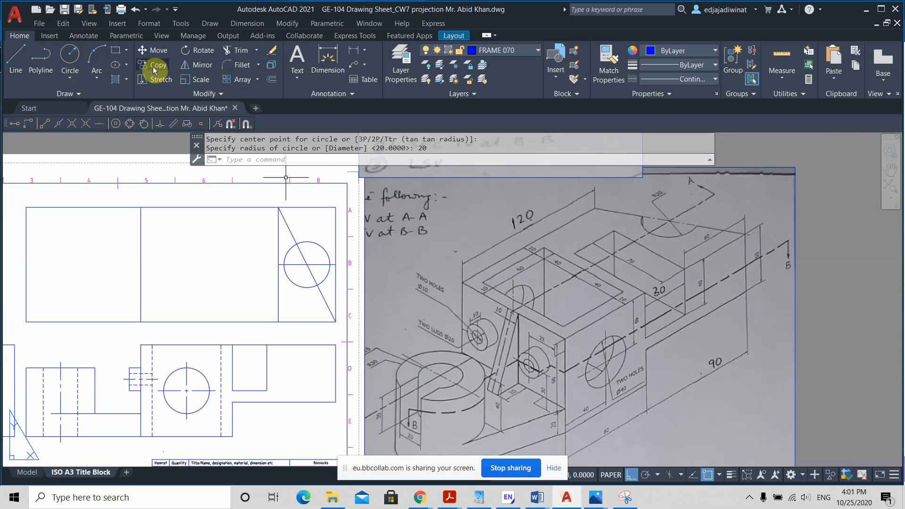
Step: Trim the circle, the horizontal line and the rectangle's edges to the right of the top view's diagonal
click(243, 50)
mouse_move(343, 287)
mouse_down()
mouse_move(306, 212)
mouse_move(331, 231)
mouse_up()
drag(336, 270, 334, 249)
key(Escape)
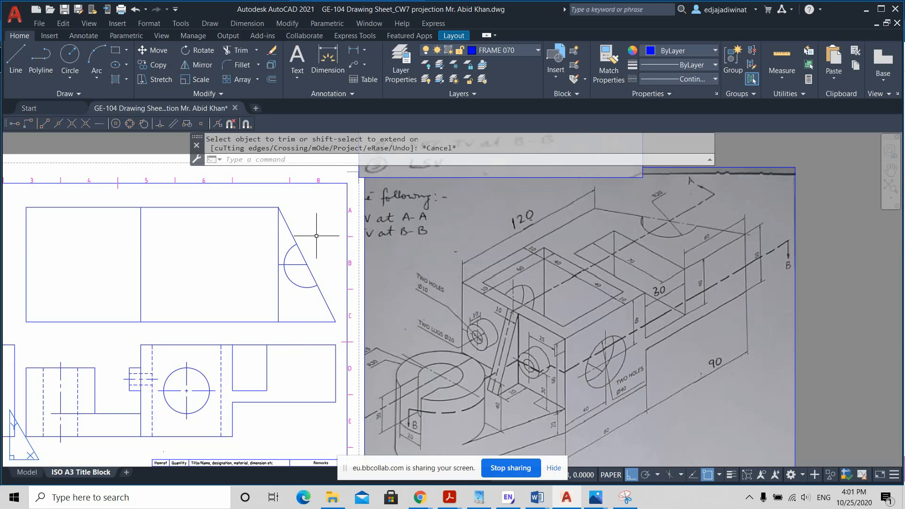
scroll(311, 302, up, 2)
scroll(311, 302, down, 2)
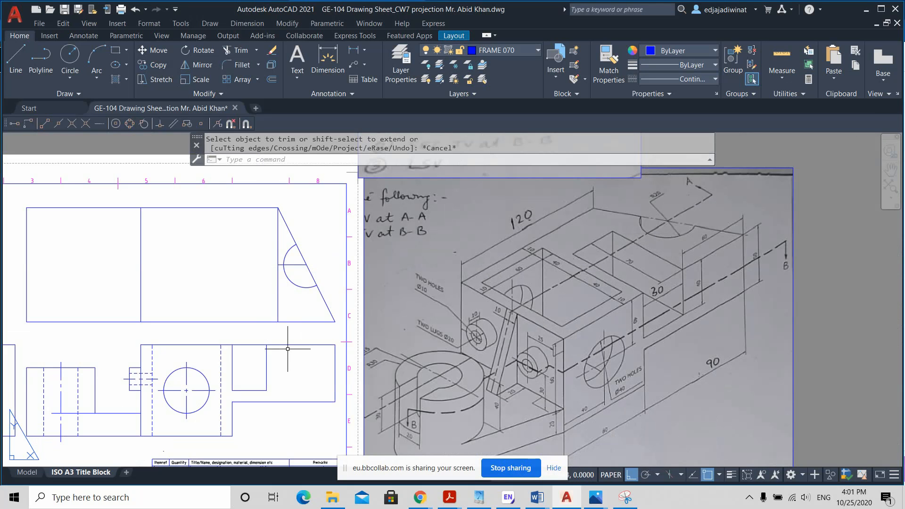
Step: Draw a vertical line from the arc's left quadrant down to the front view arm's upper edge and on to its lower edge
click(16, 61)
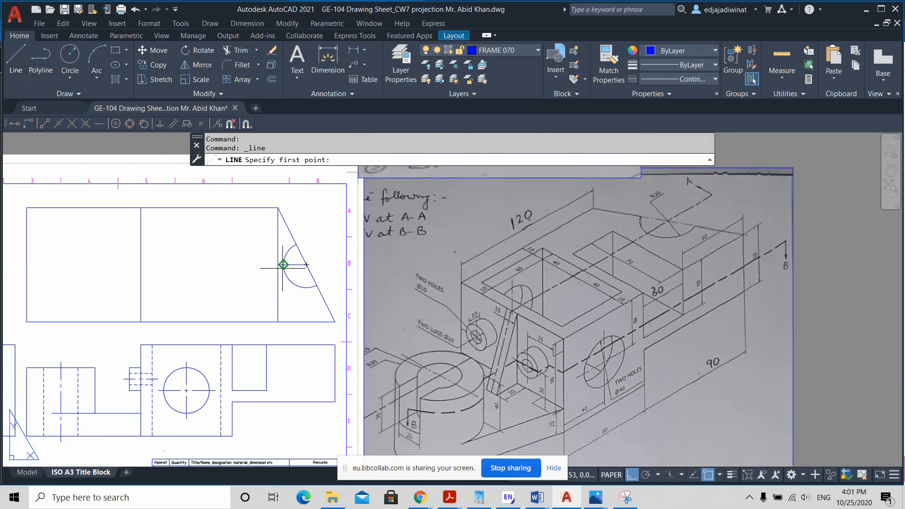
scroll(283, 265, up, 5)
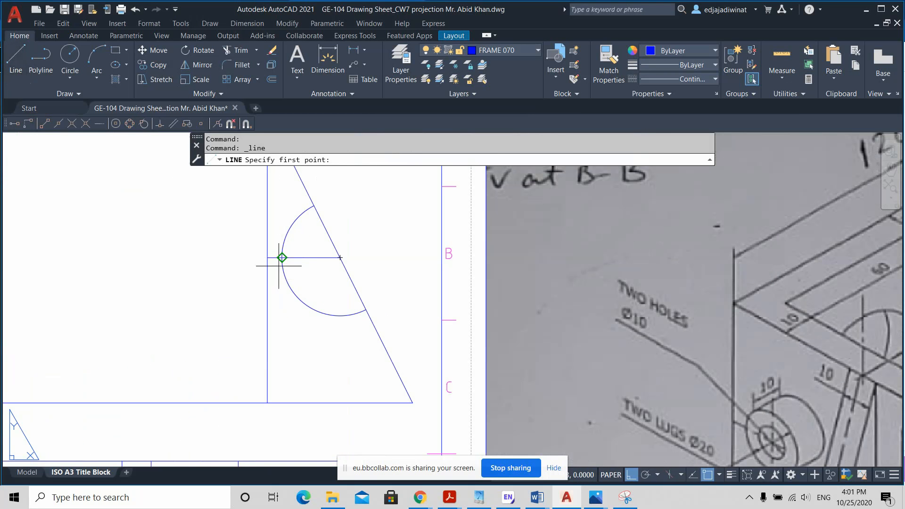
click(282, 258)
scroll(281, 258, down, 5)
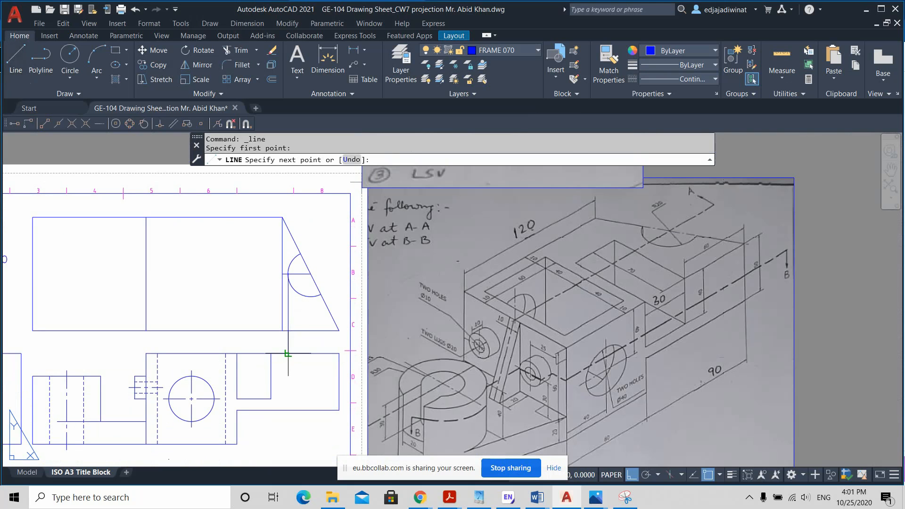
click(288, 353)
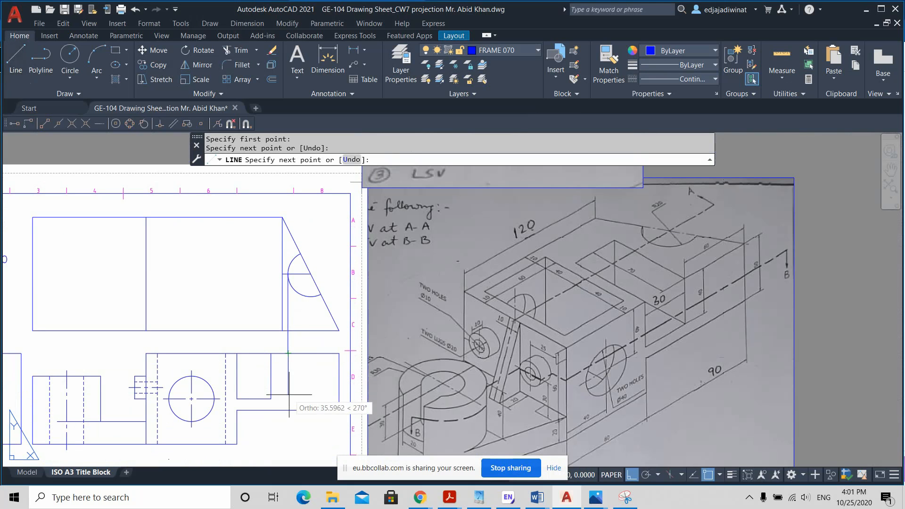
click(288, 409)
key(Escape)
Step: Change the new vertical line inside the front view's arm to the HIDDEN2 linetype
click(297, 405)
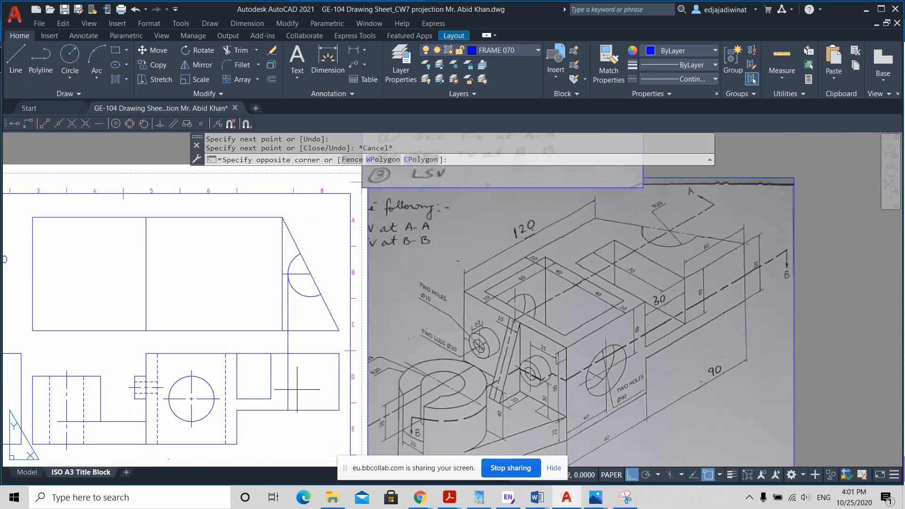
click(284, 372)
click(691, 80)
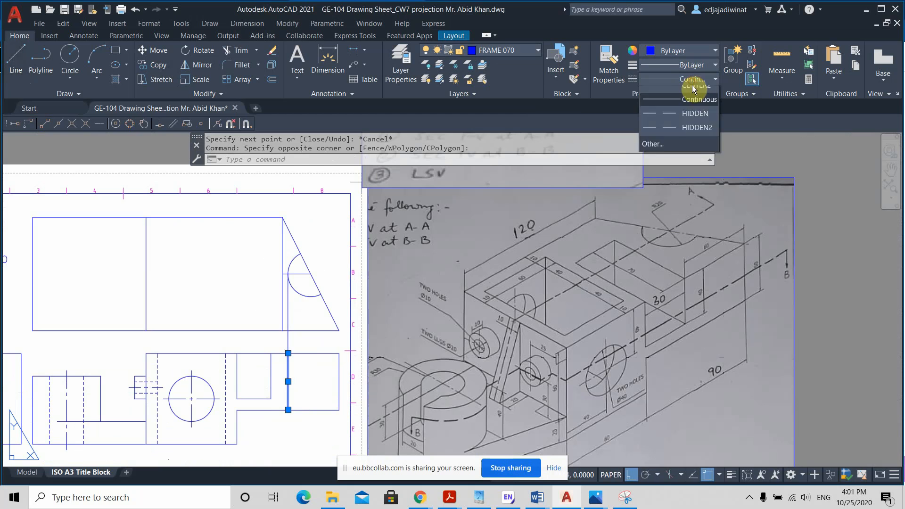
click(684, 177)
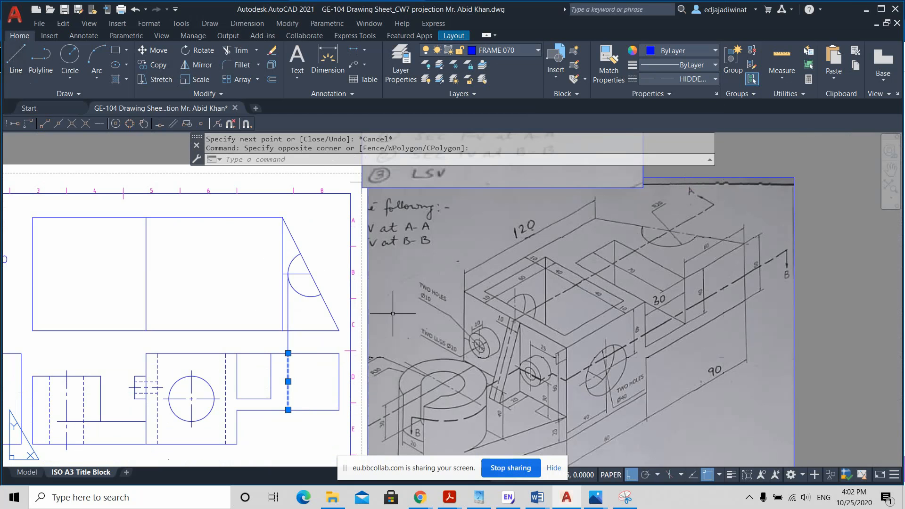
key(Escape)
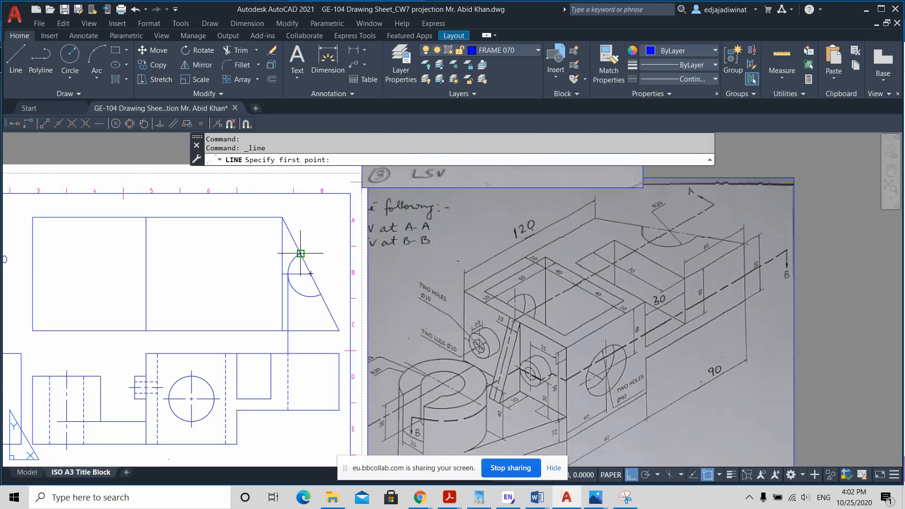
Step: Draw vertical projection lines from the arc's two endpoints on the diagonal down through the front view's arm to its lower edge
click(301, 353)
click(300, 410)
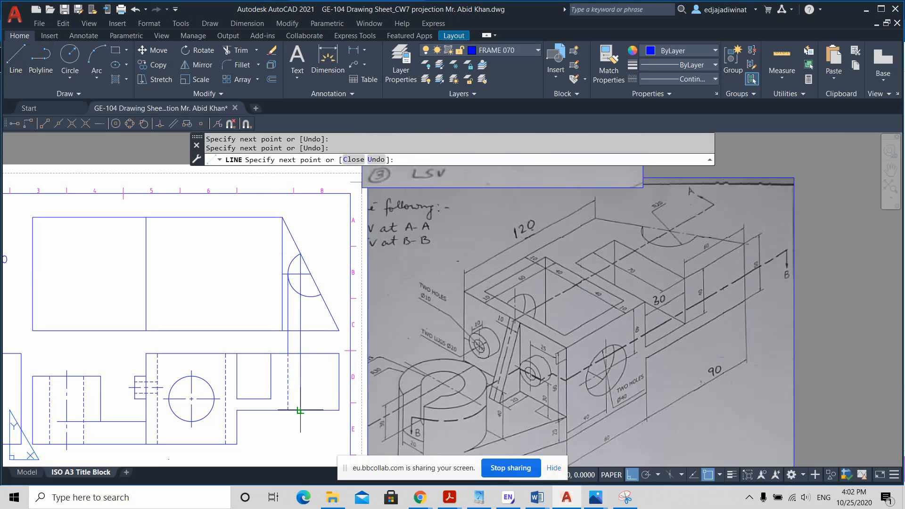
key(Return)
key(Return)
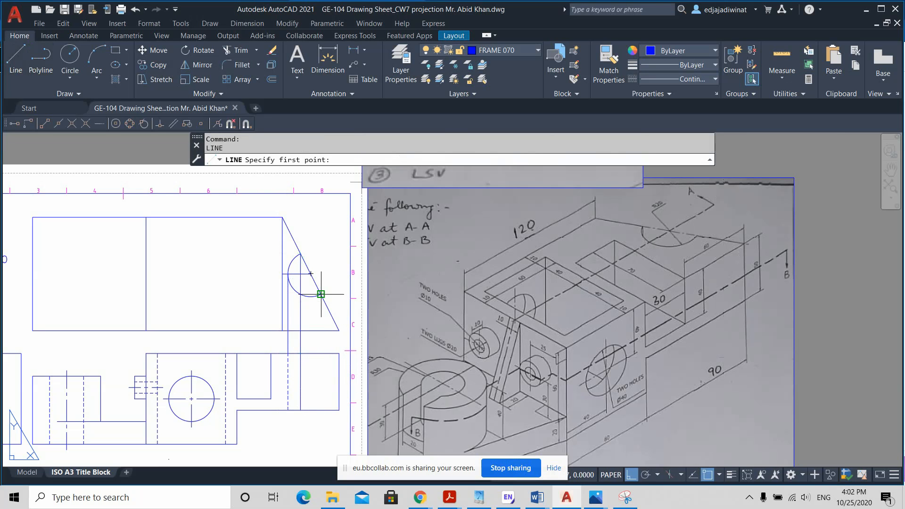
click(321, 294)
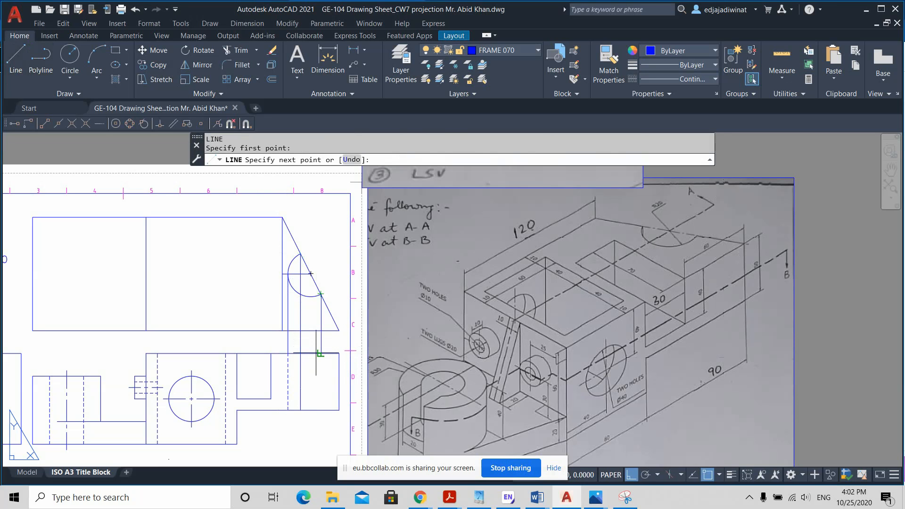
click(321, 410)
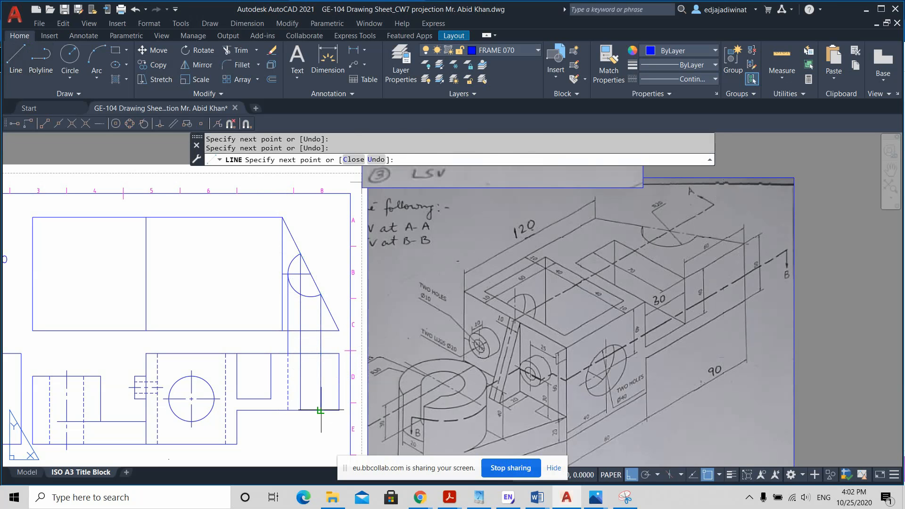
key(Return)
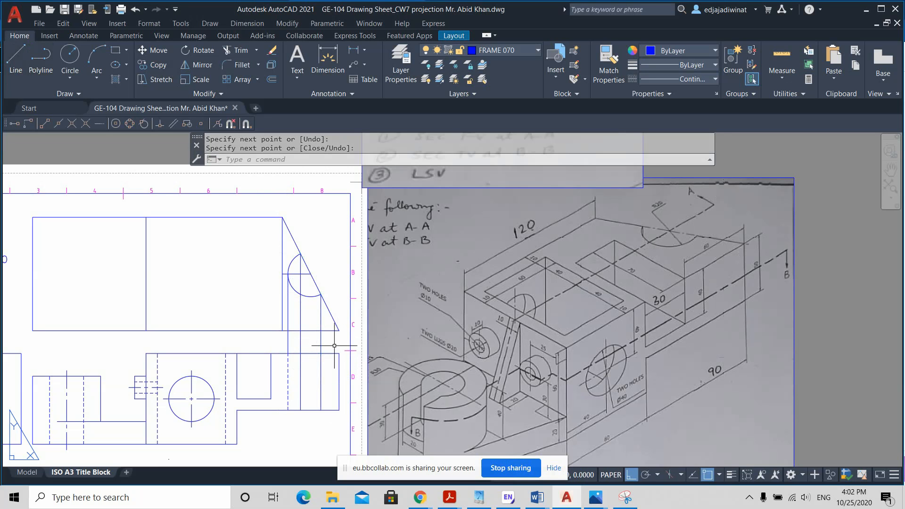
Step: Delete the three vertical projection segments running from the top view's arc to the front view arm's upper edge
click(334, 345)
click(264, 345)
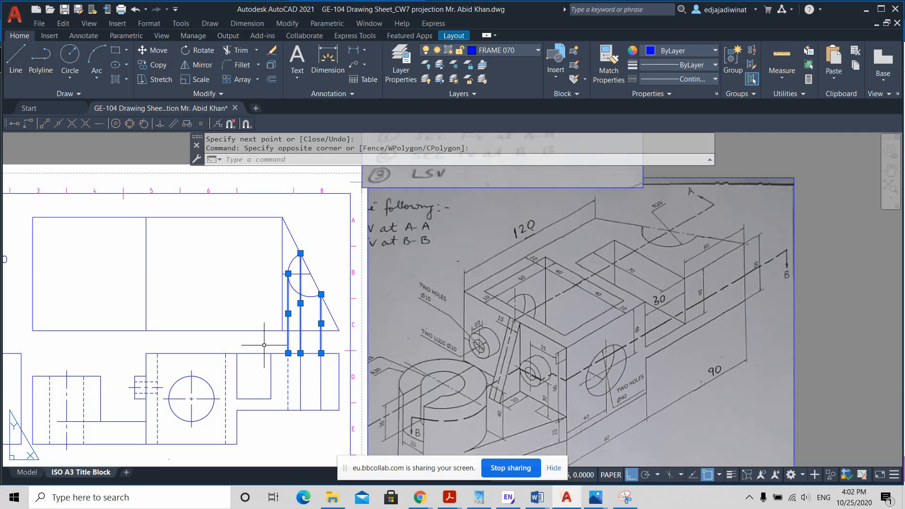
key(Delete)
Step: Change the two continuous vertical lines projected into the front view's arm to the HIDDEN2 linetype
click(322, 386)
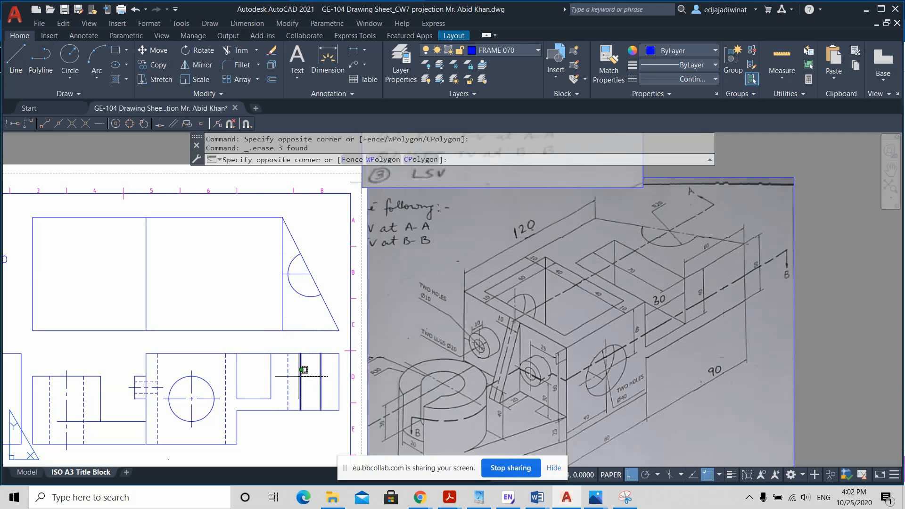
click(298, 370)
click(688, 79)
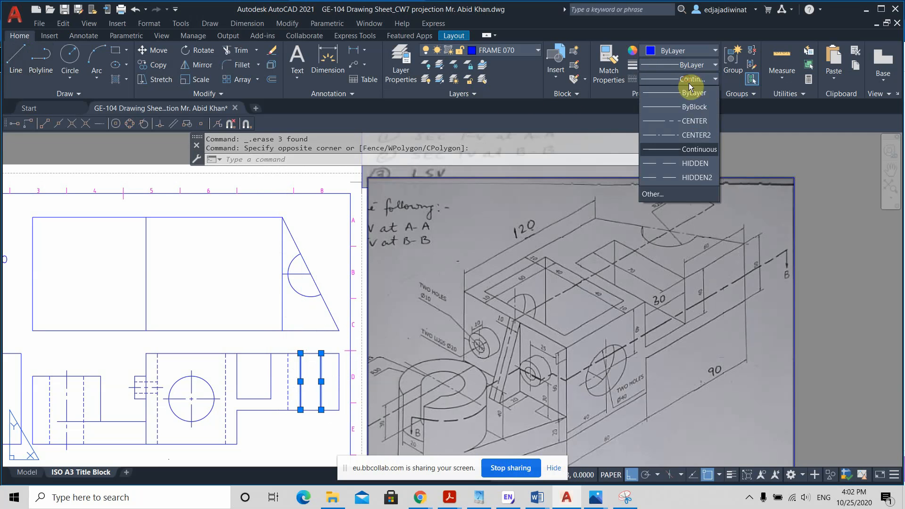
click(689, 177)
key(Escape)
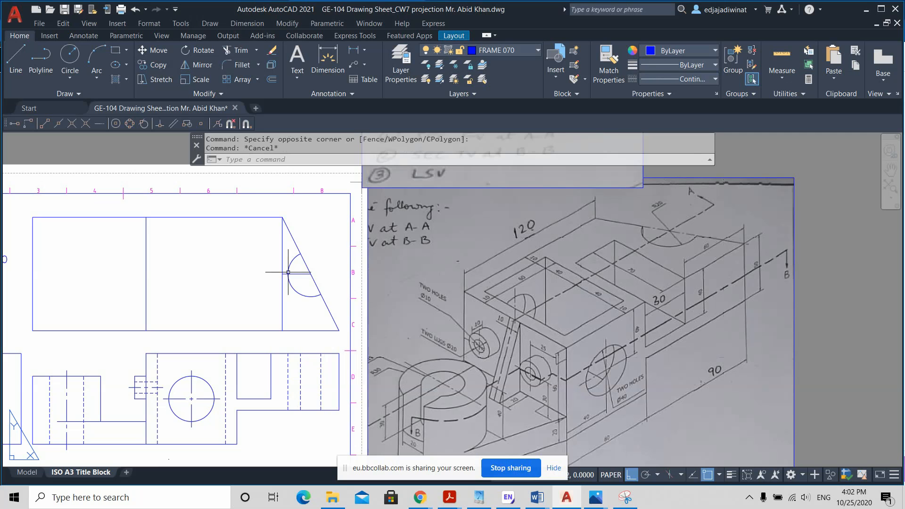
Step: Draw a vertical line from the arc's upper endpoint to just above the front view, with object snap off for its end
click(17, 59)
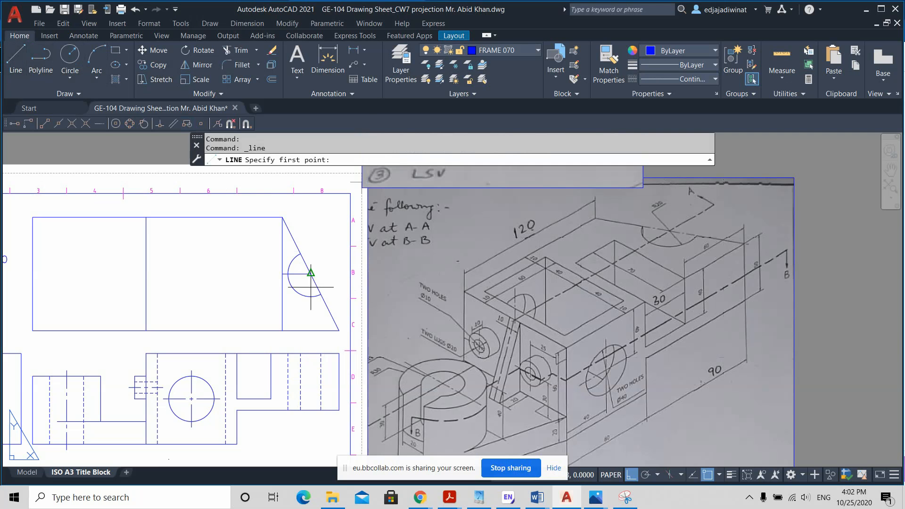
scroll(309, 271, up, 2)
click(297, 235)
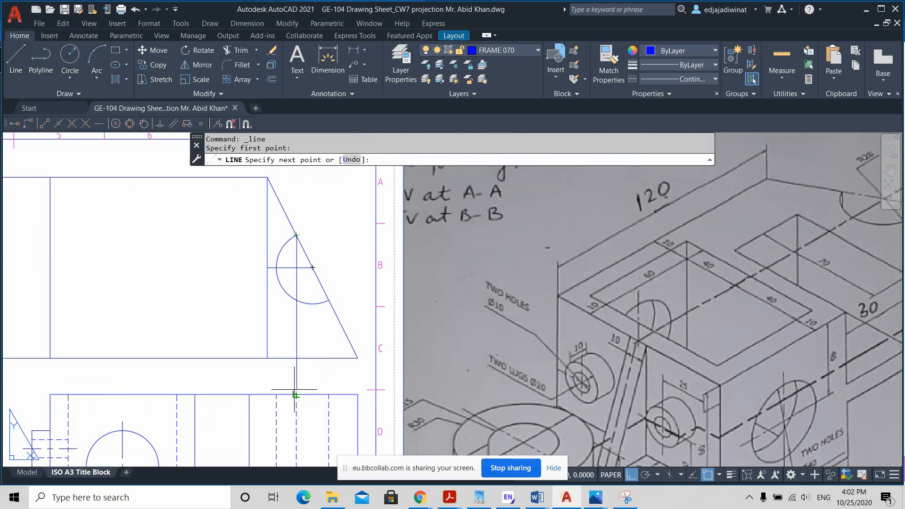
scroll(294, 384, up, 2)
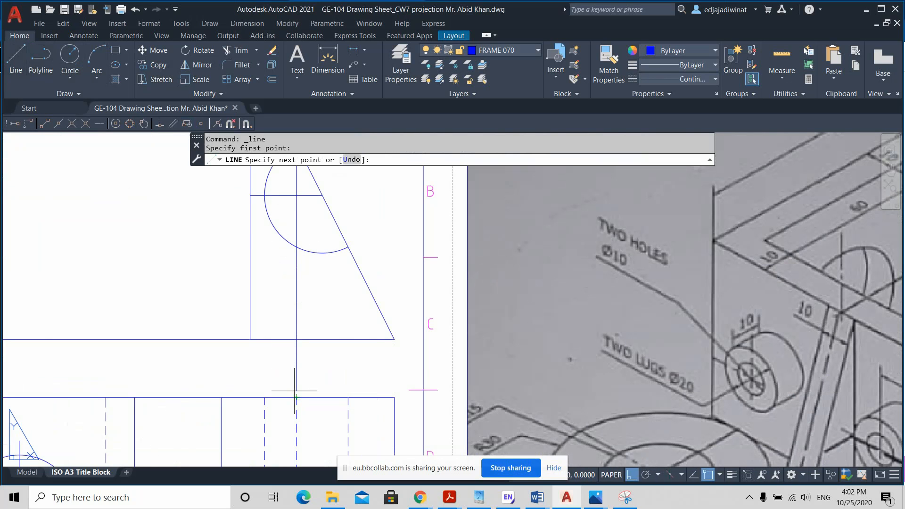
click(708, 475)
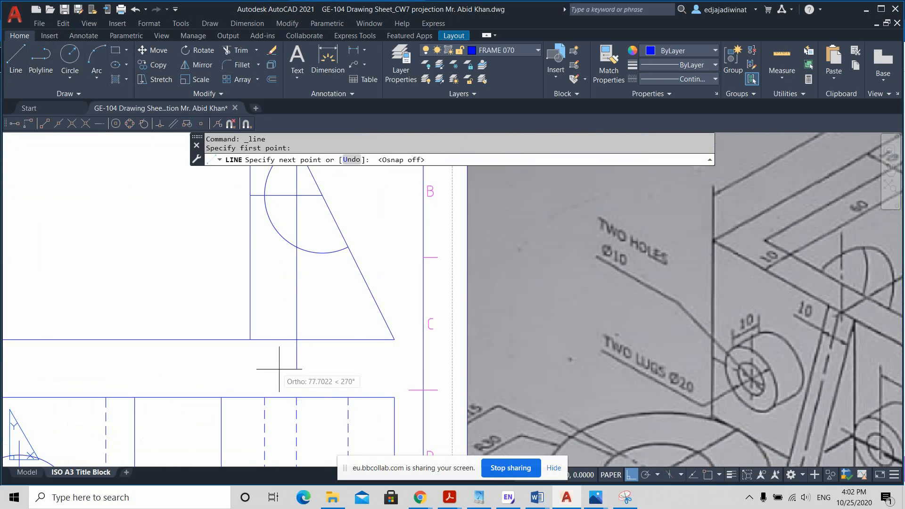
click(299, 392)
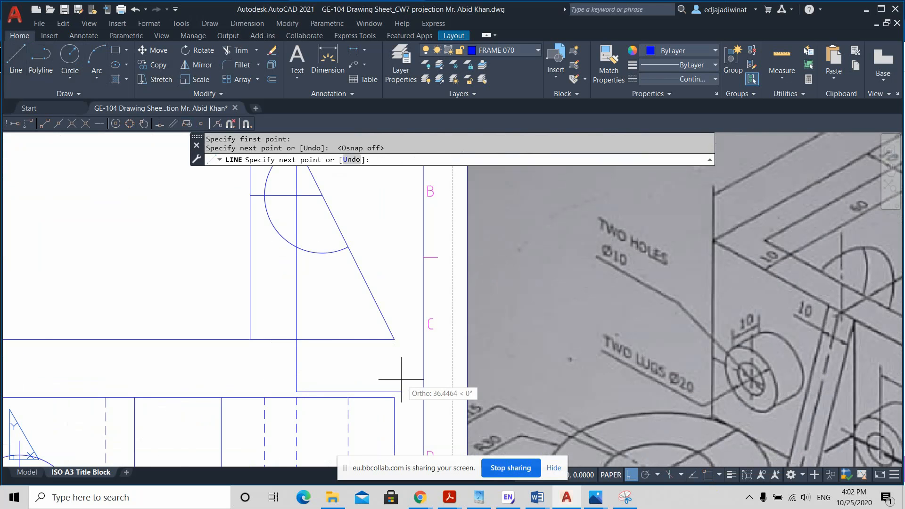
key(Return)
scroll(377, 372, down, 2)
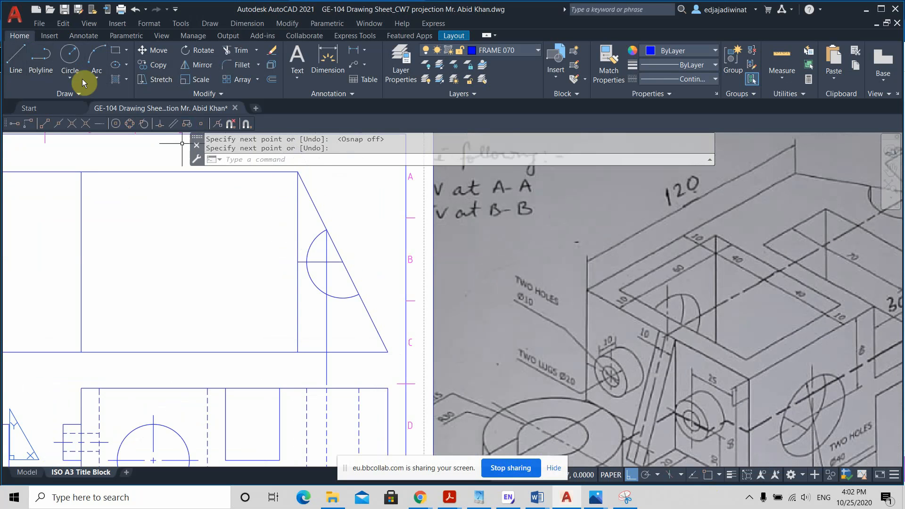
Step: Turn object snap back on and draw a vertical line from the arc's lower endpoint to just above the front view
click(17, 55)
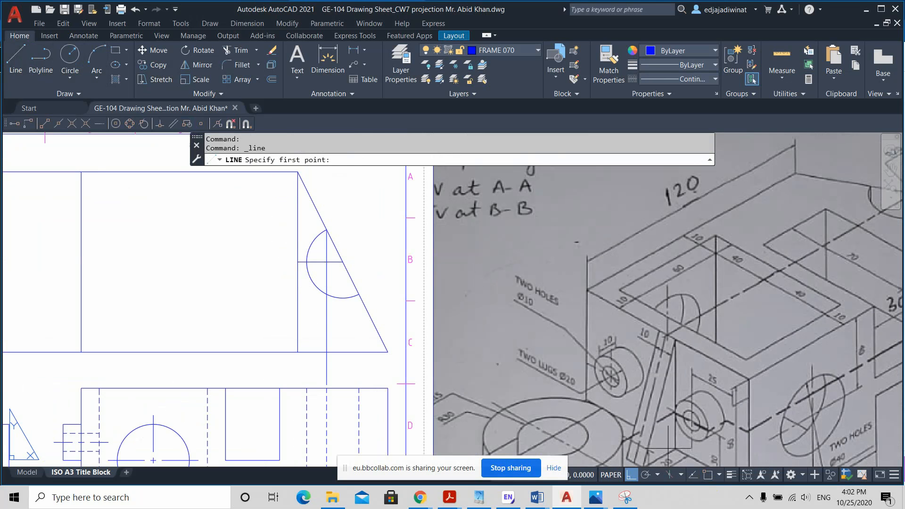
click(708, 475)
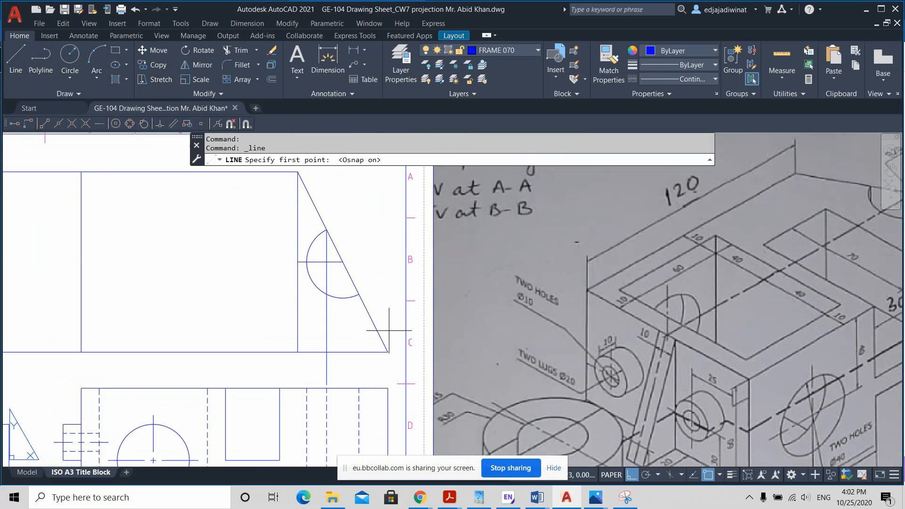
click(359, 294)
click(358, 381)
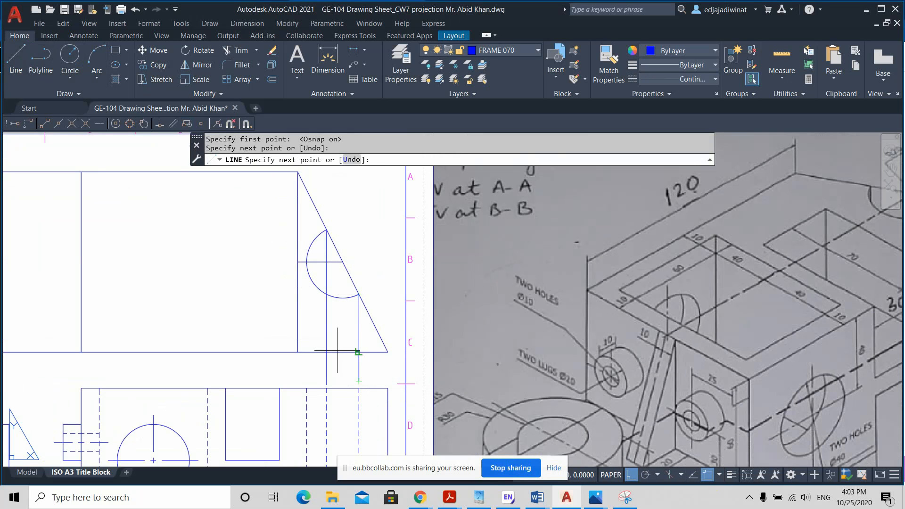
Step: Draw a vertical line from the top view arc's leftmost quadrant point to just above the front view
key(Return)
key(Return)
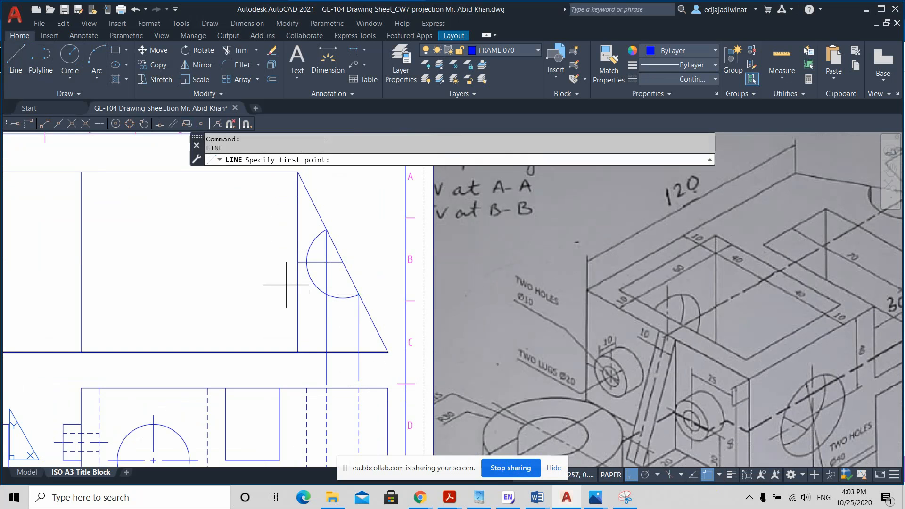
click(307, 262)
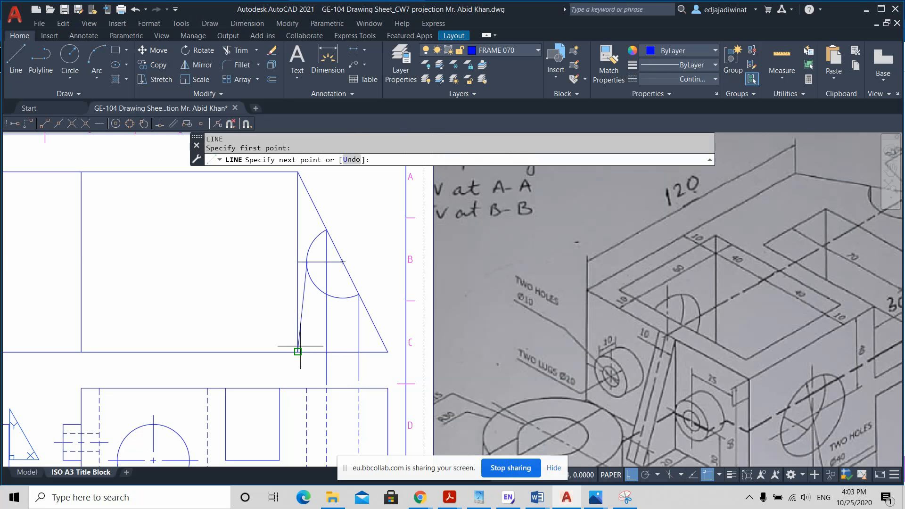
click(306, 381)
key(Escape)
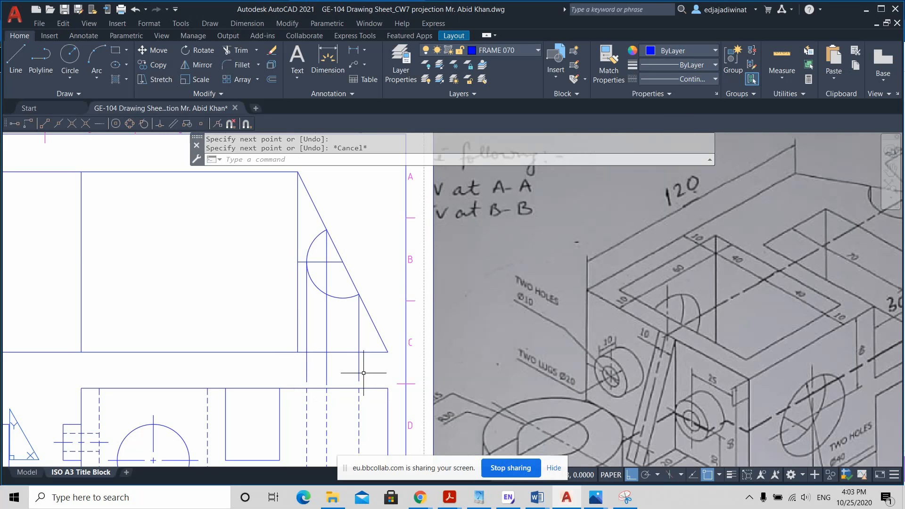
Step: Change the colour of the three vertical projection lines between the top view's arc and the front view to red
click(389, 375)
click(302, 364)
click(679, 51)
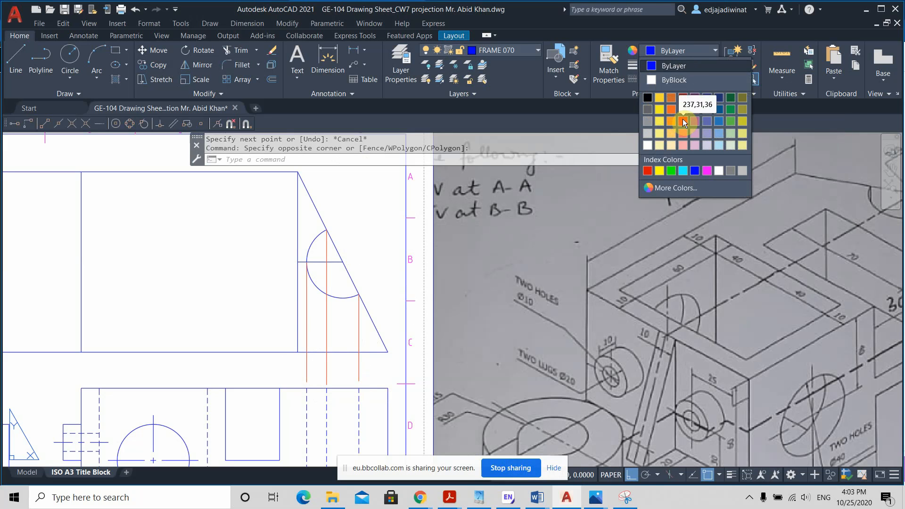
click(648, 170)
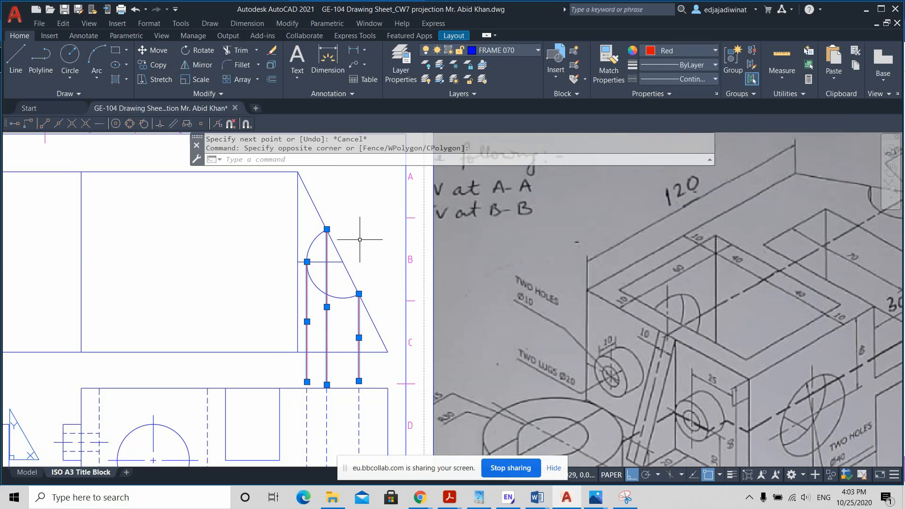
key(Escape)
scroll(334, 274, up, 2)
scroll(334, 276, down, 2)
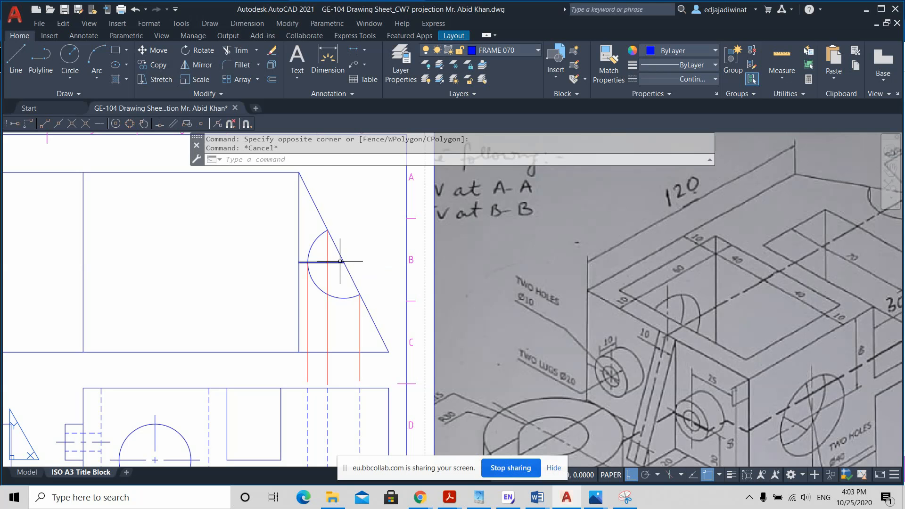
Step: Draw a vertical line from the inclined edge's midpoint through the front view's arm, then delete the segment above the arm
click(21, 64)
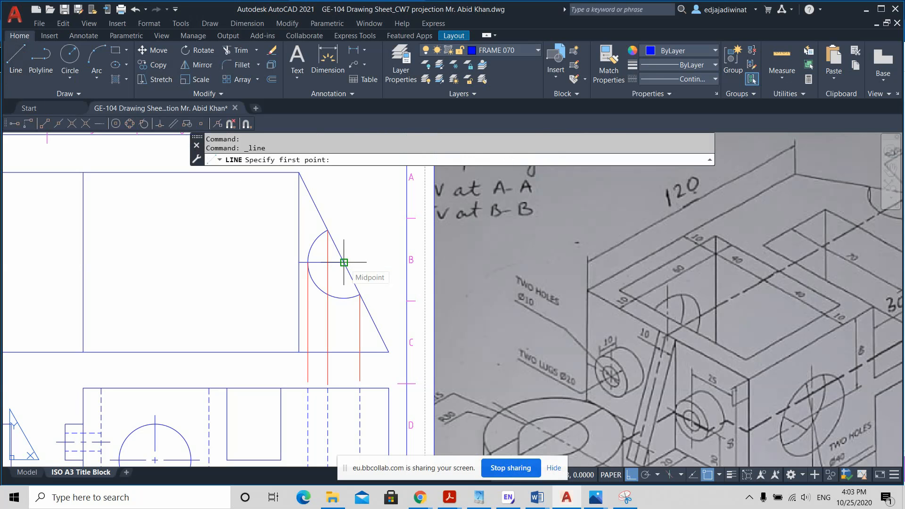
click(344, 262)
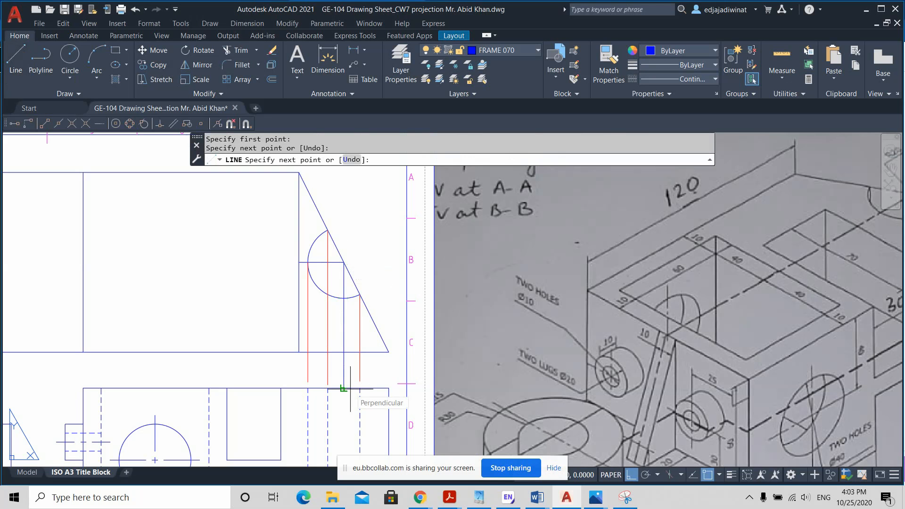
mouse_move(345, 415)
middle_down()
mouse_move(339, 313)
mouse_move(346, 354)
middle_up()
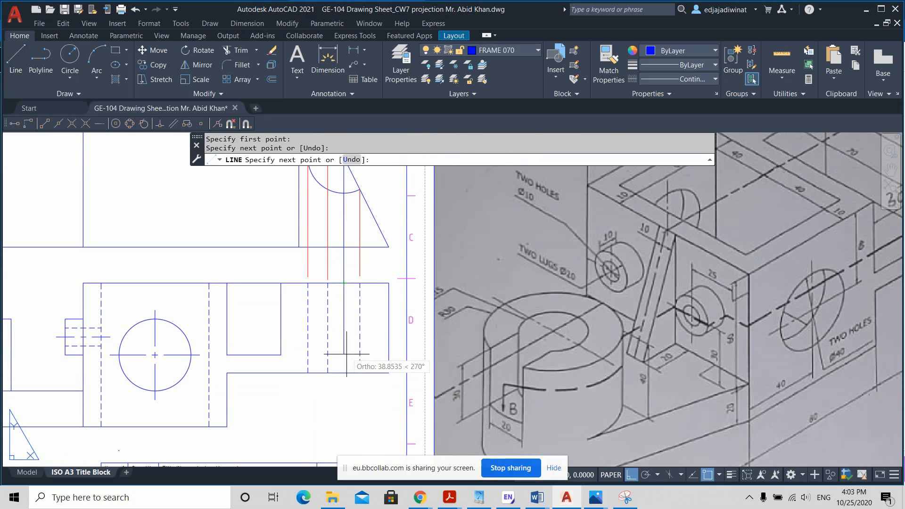
click(344, 373)
key(Return)
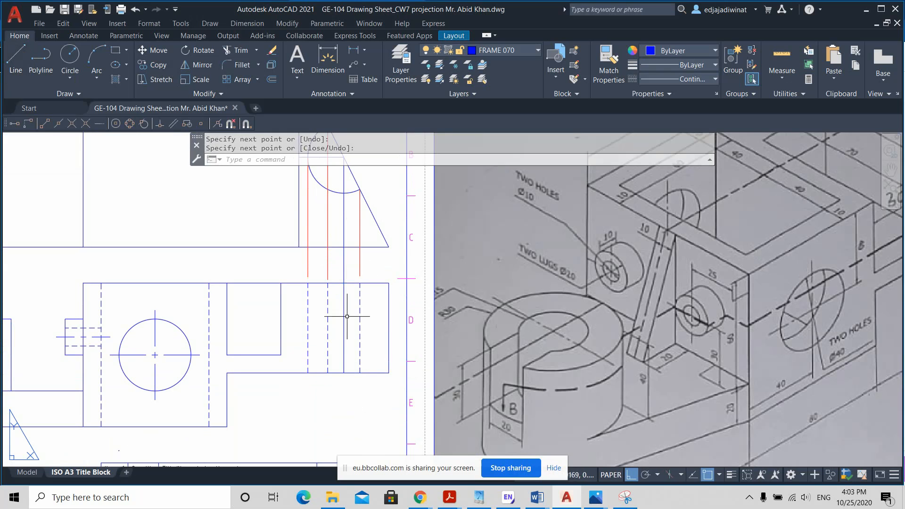
click(342, 263)
key(Delete)
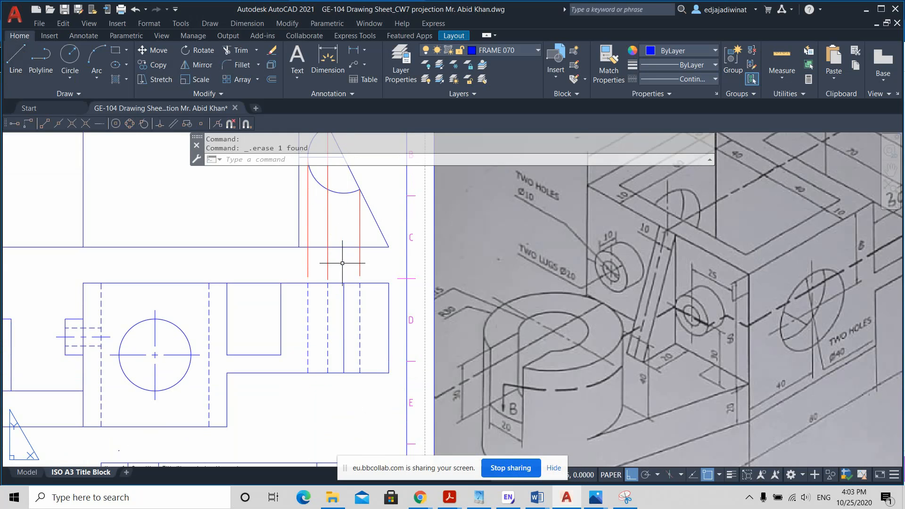
Step: Stretch both ends of the new vertical line 5 units beyond the upper and lower edges of the front view's arm
click(343, 298)
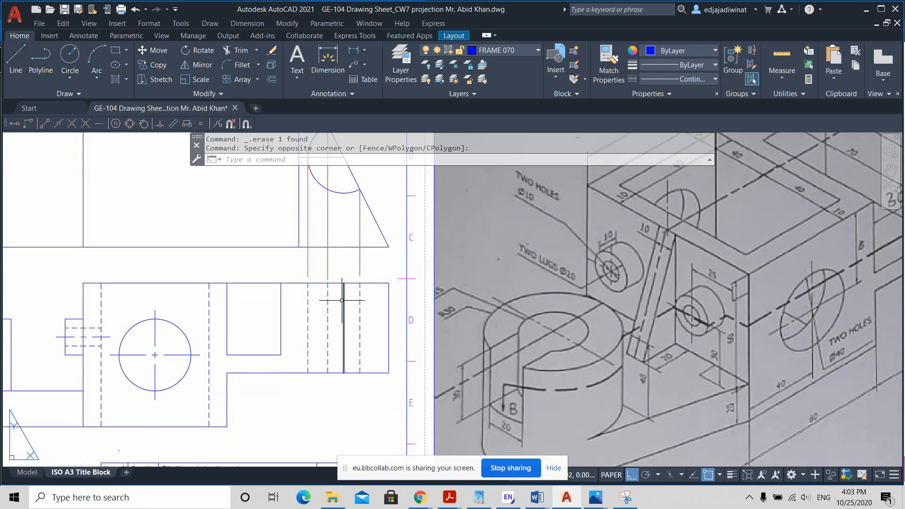
click(342, 300)
click(345, 285)
click(354, 310)
click(340, 302)
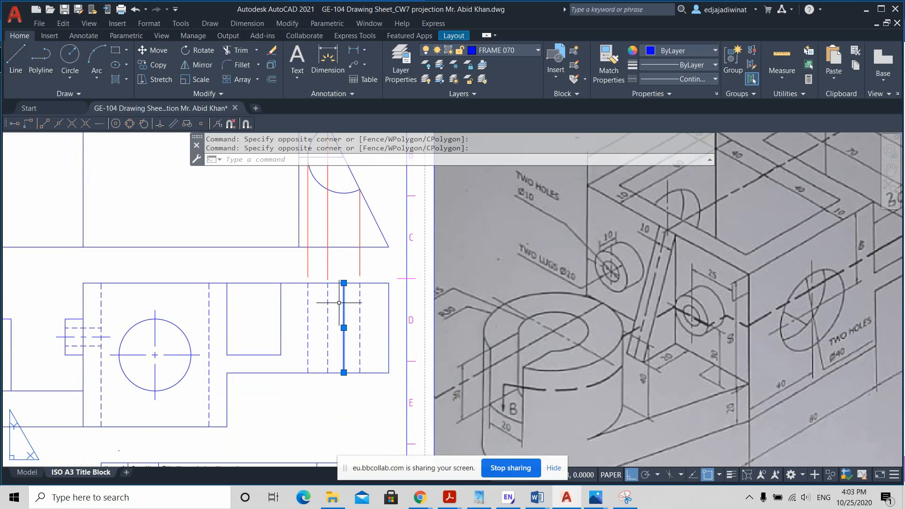
click(344, 283)
text(5)
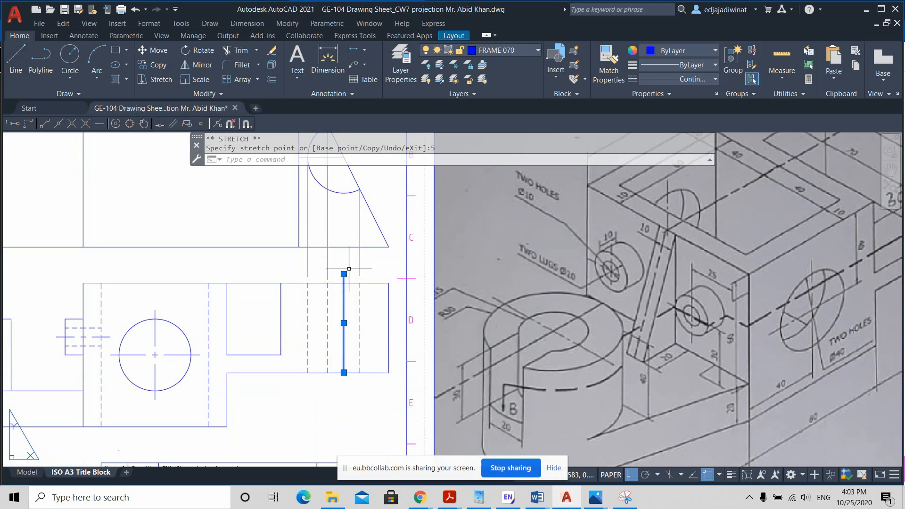
key(Return)
click(344, 372)
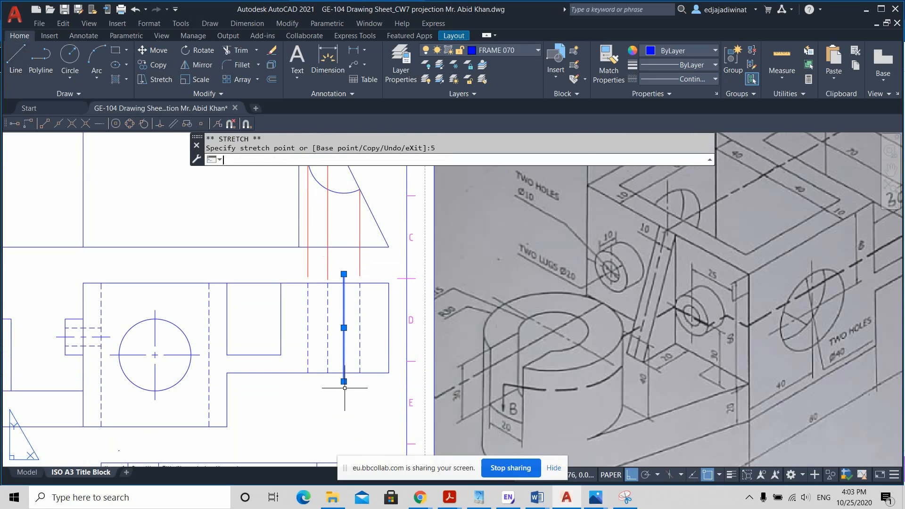
Step: Change the extended vertical line in the front view's arm to the CENTER2 linetype
click(691, 79)
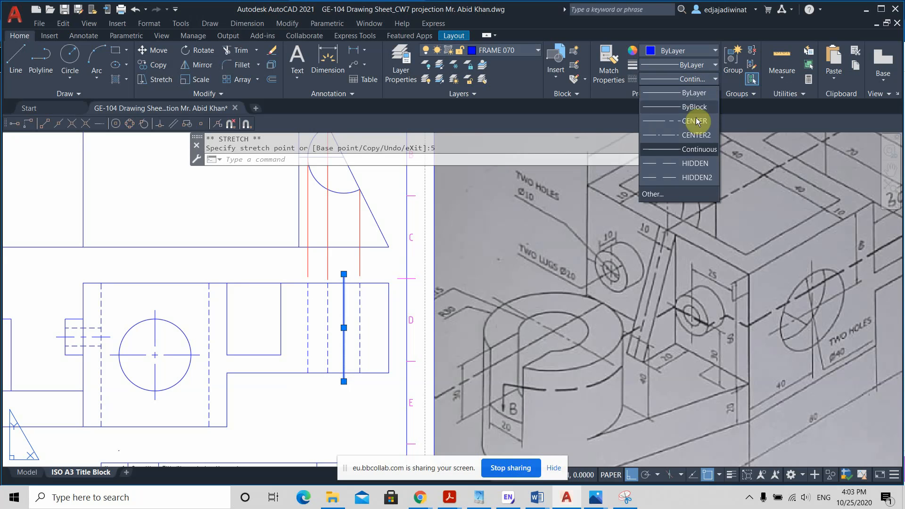
click(695, 134)
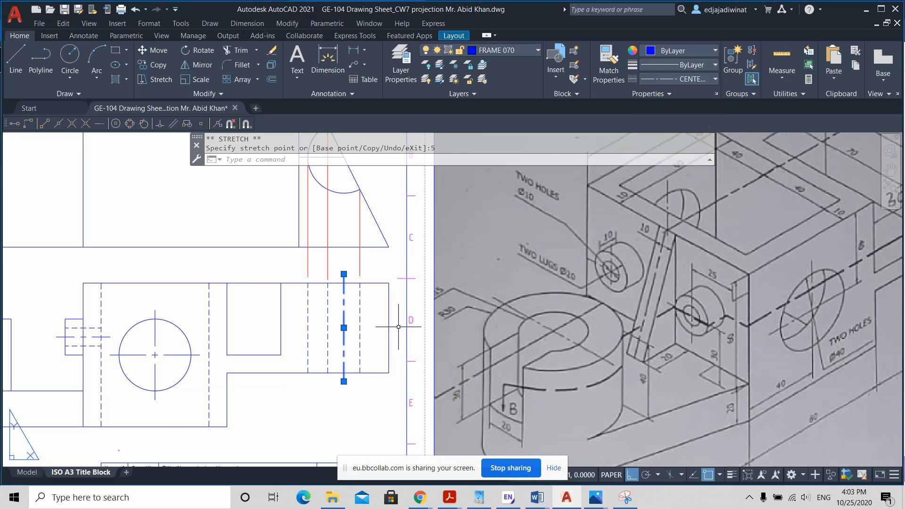
key(Escape)
Step: Draw a vertical projection line from the top view arc's centre down to the upper end of the arm's centre line
scroll(385, 260, down, 2)
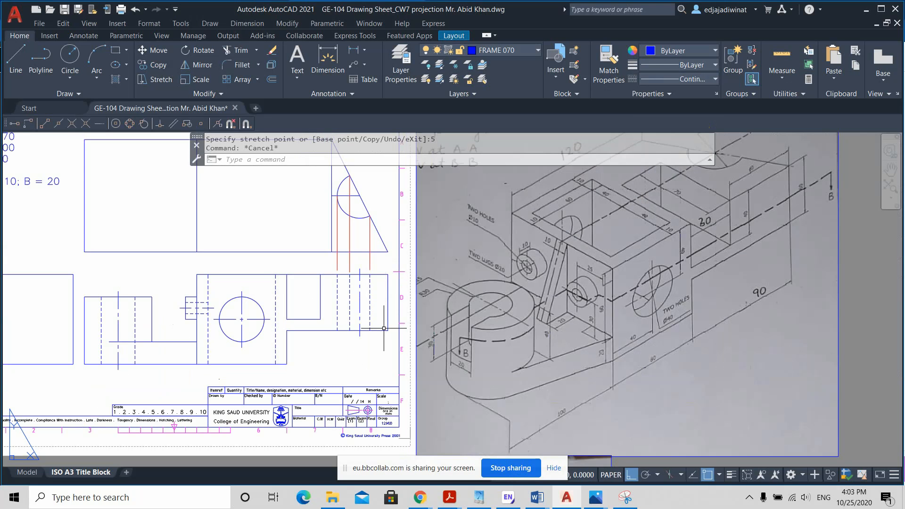
ctrl+middle_drag(374, 263, 379, 294)
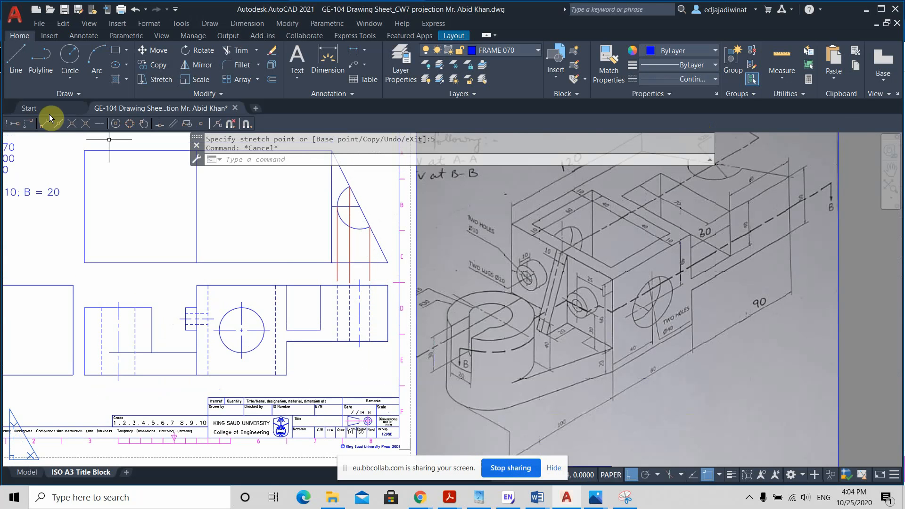
click(16, 61)
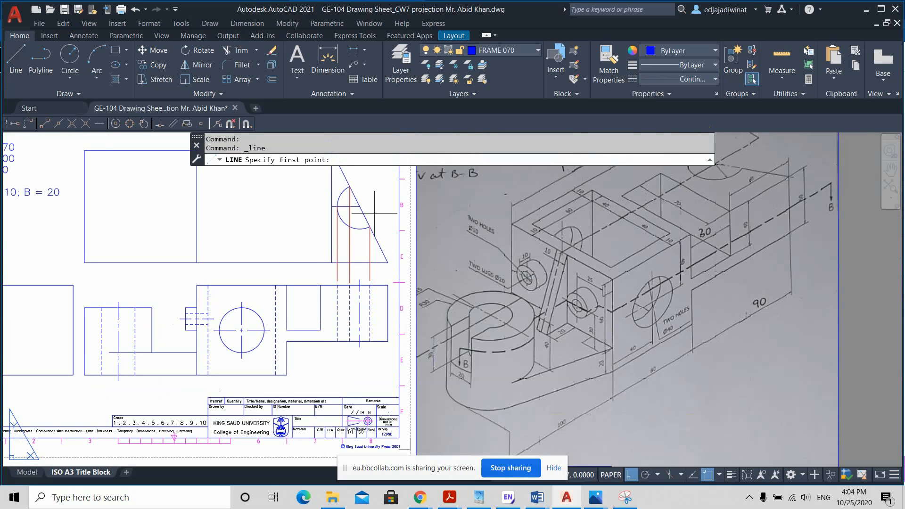
scroll(372, 212, down, 2)
scroll(375, 216, up, 2)
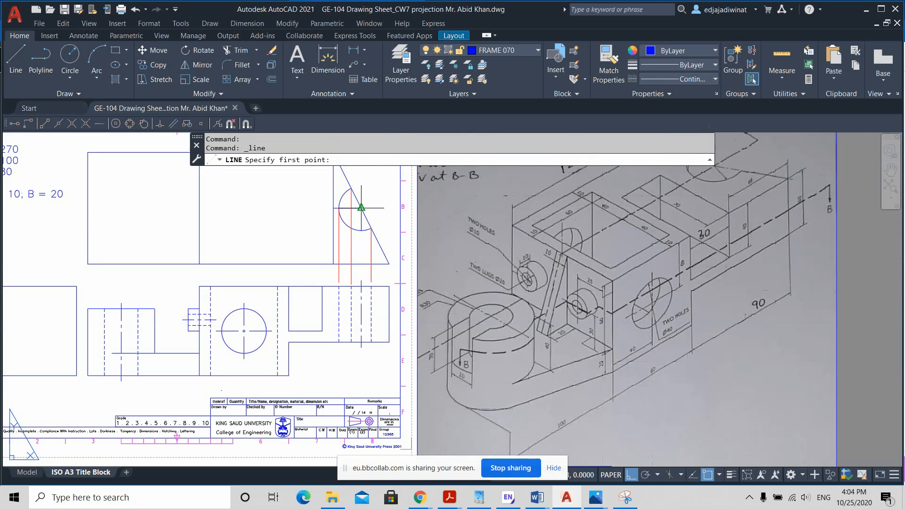
click(361, 208)
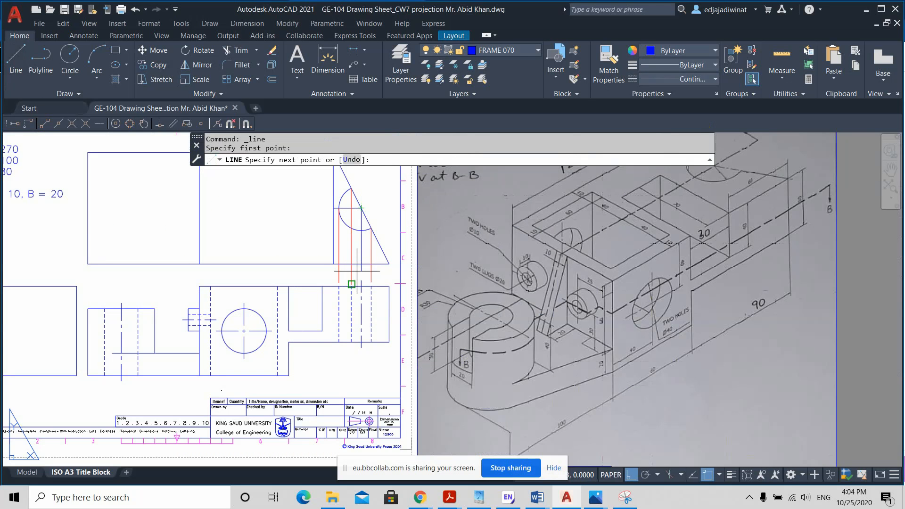
scroll(357, 271, up, 2)
click(357, 279)
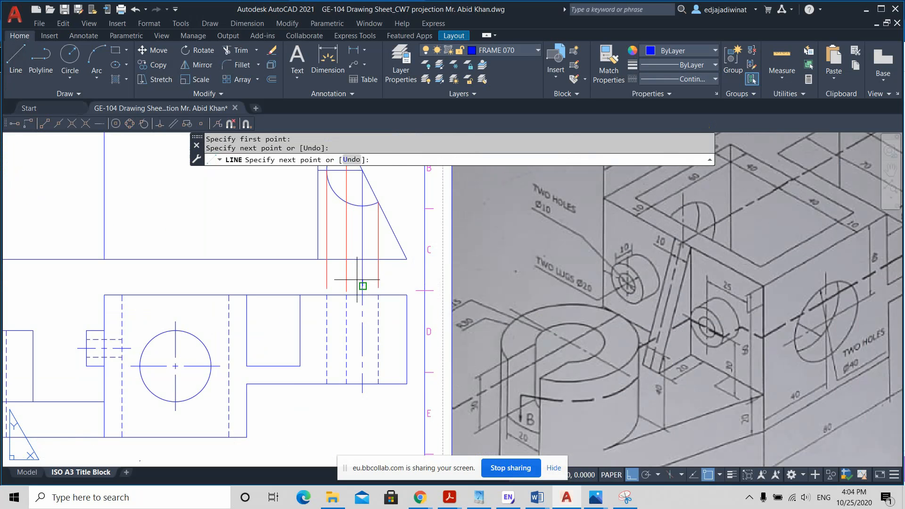
key(Escape)
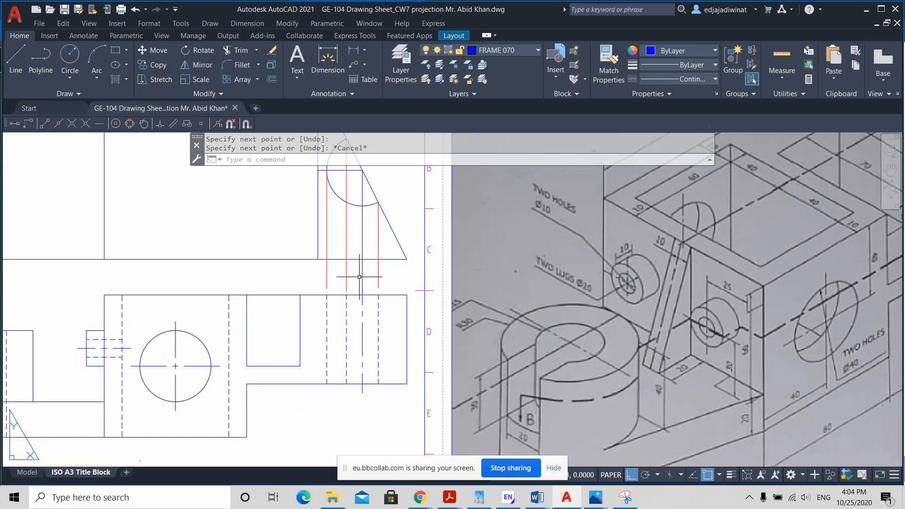
Step: Shorten the lower end of the arc centre's projection line by 2 units, leaving a gap above the arm's centre line
click(359, 277)
key(Escape)
click(370, 275)
click(360, 269)
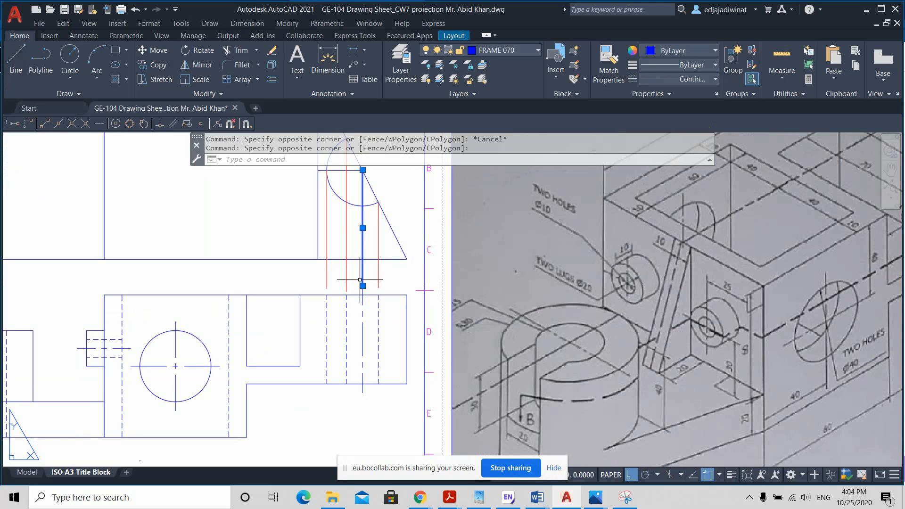
click(363, 285)
text(2)
key(Return)
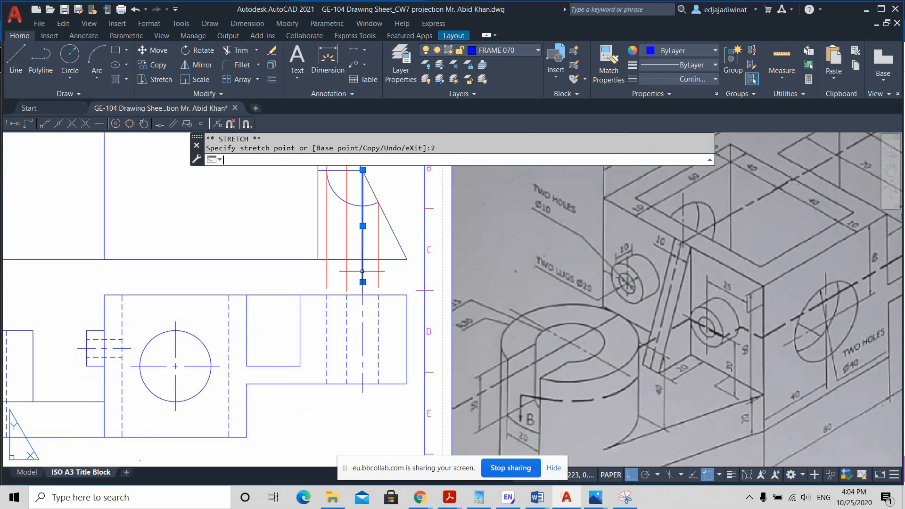
key(Escape)
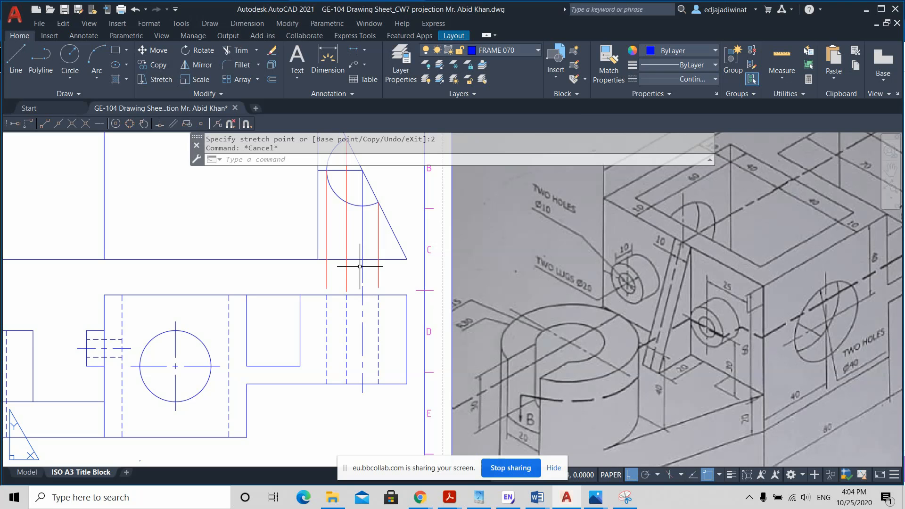
Step: Change the colour of the arc centre's projection line to red
click(362, 268)
click(688, 47)
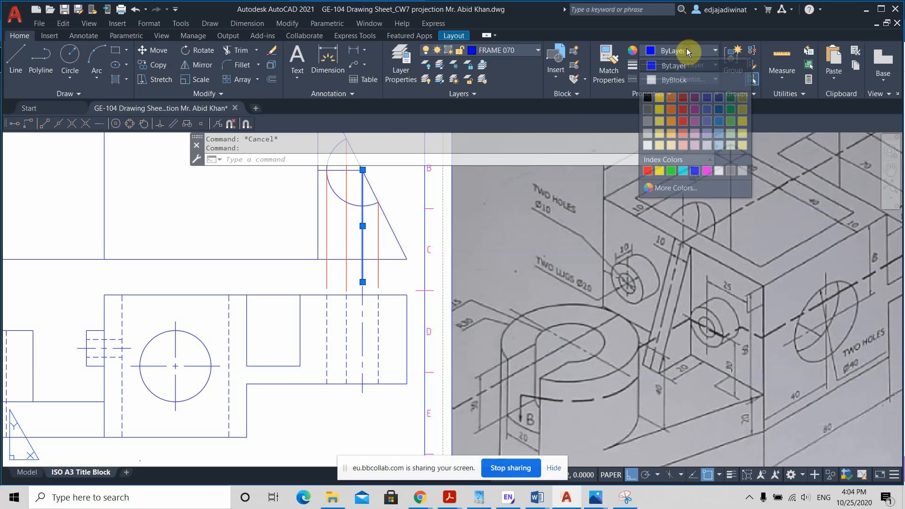
key(Escape)
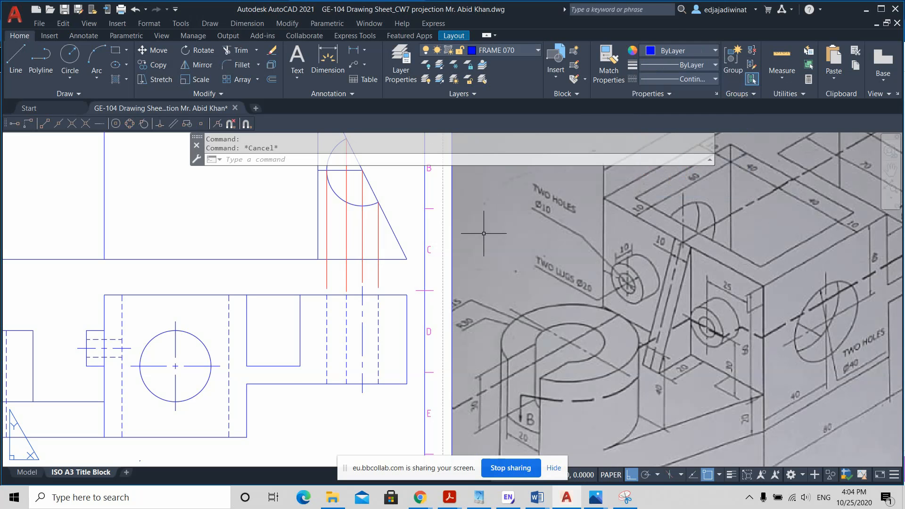
scroll(402, 215, down, 2)
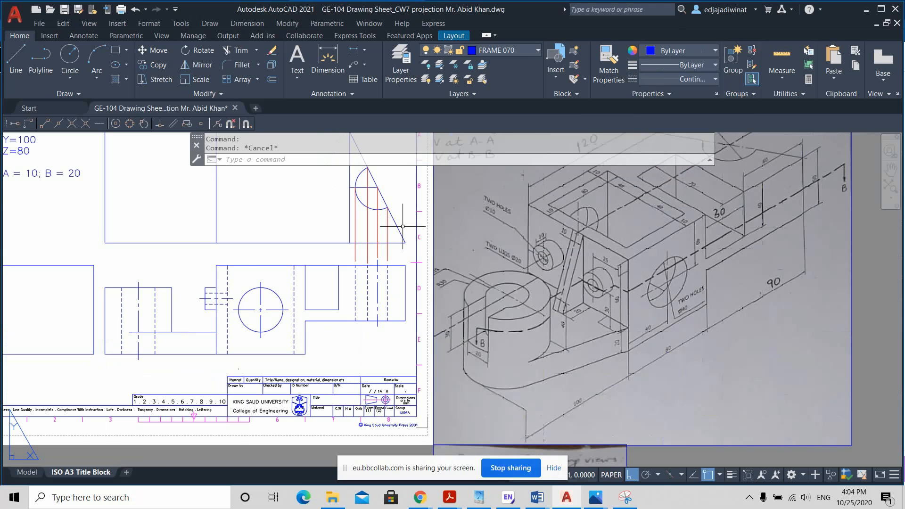
scroll(403, 226, down, 2)
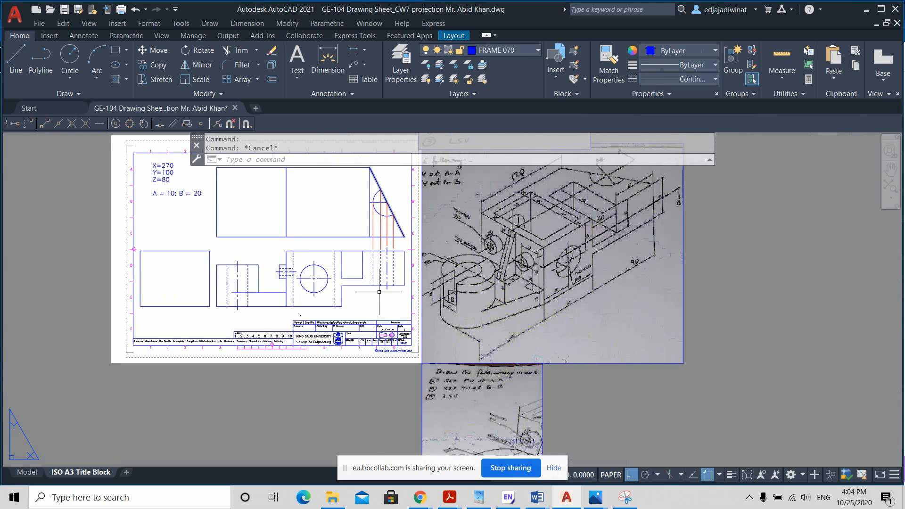
scroll(367, 230, up, 2)
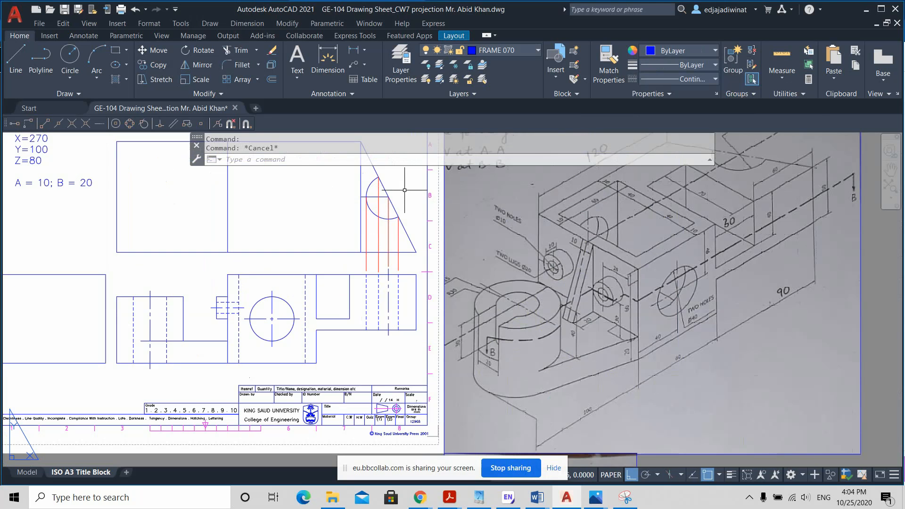
middle_drag(396, 190, 403, 230)
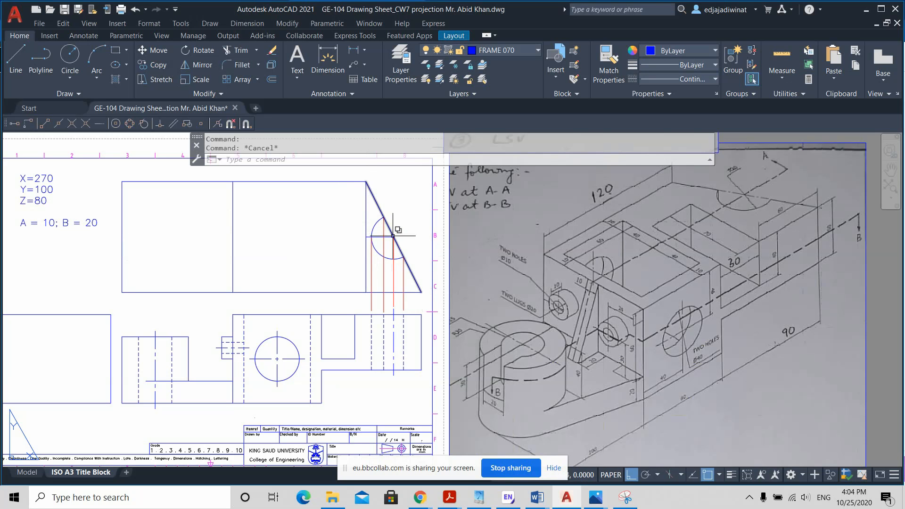
click(382, 215)
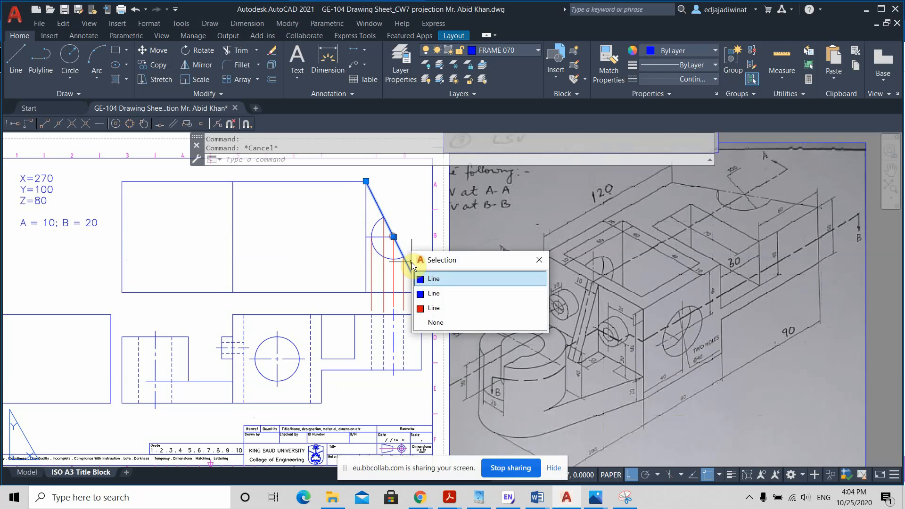
click(294, 222)
key(Escape)
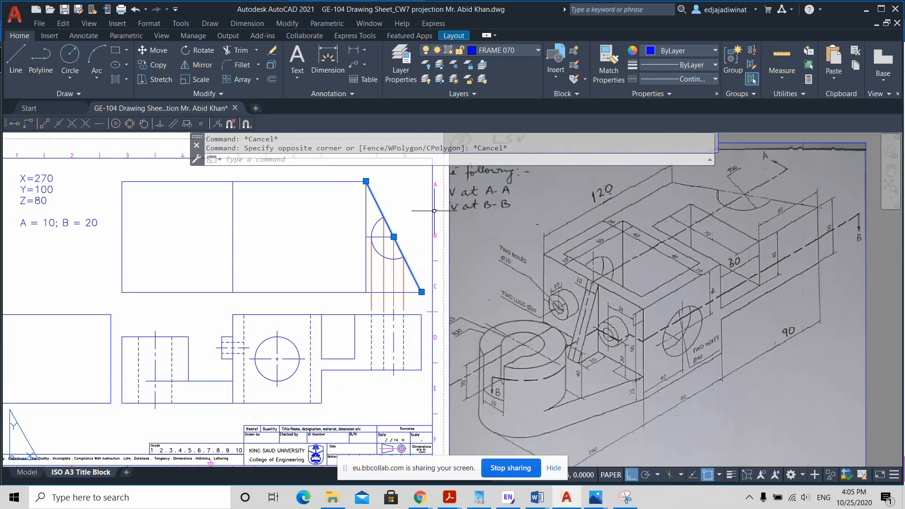
key(Escape)
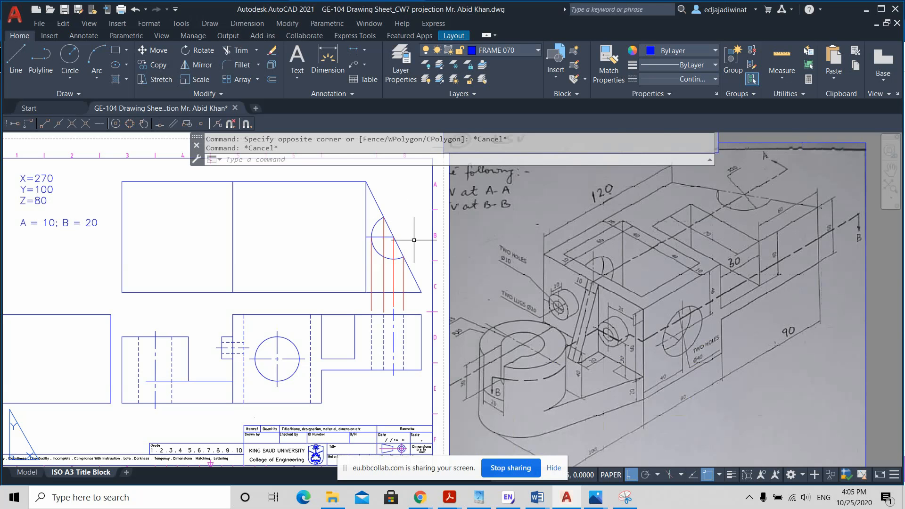
scroll(414, 240, up, 2)
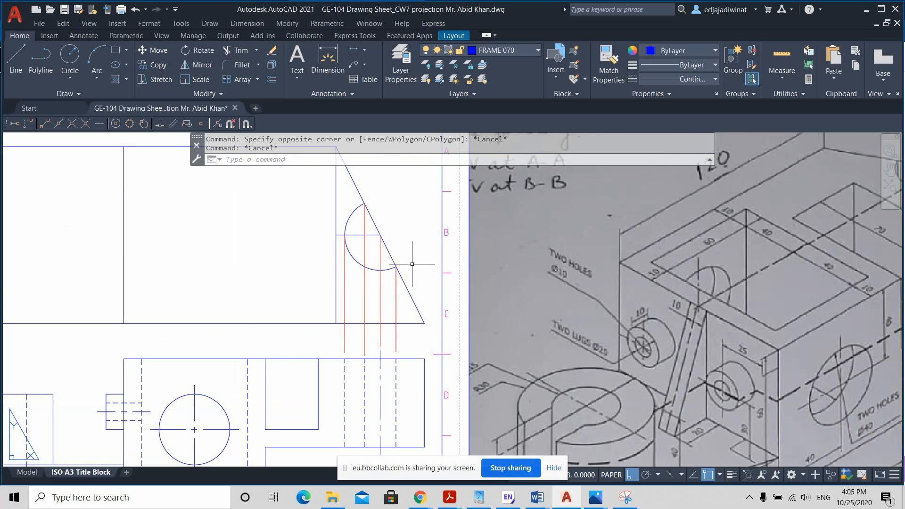
scroll(364, 269, up, 2)
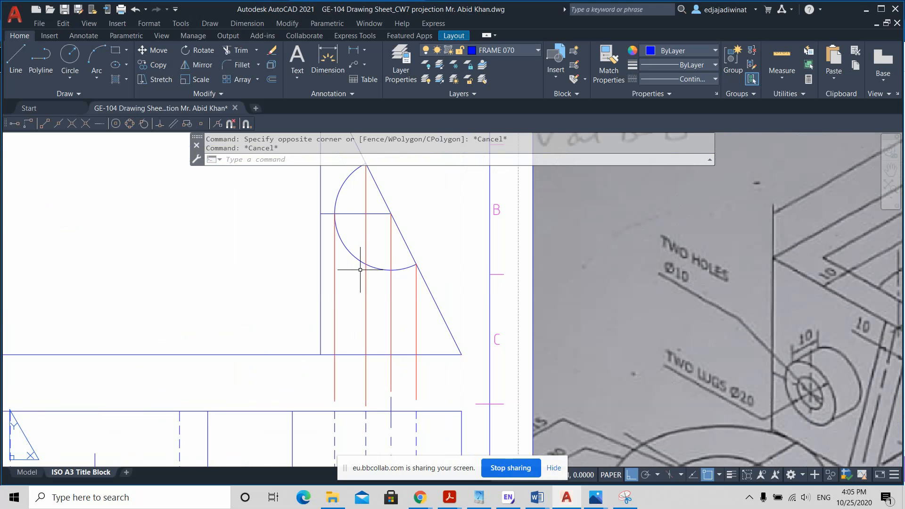
scroll(360, 270, down, 3)
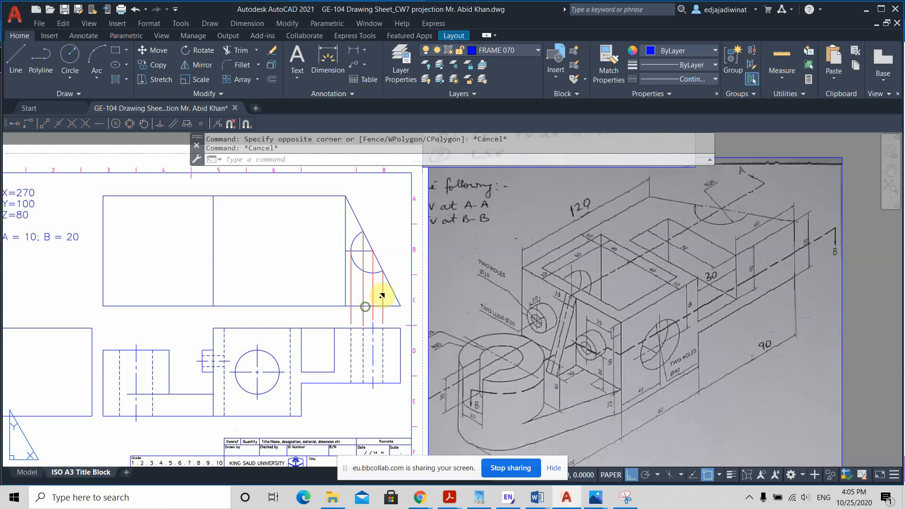
middle_drag(383, 296, 391, 285)
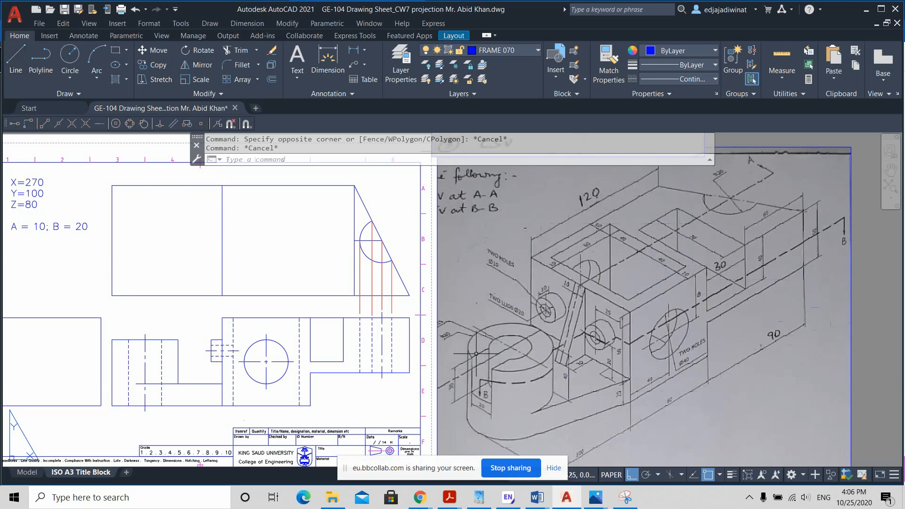
Step: Draw a horizontal line about 58 units long from the midpoint of the top view's left edge into the rectangle
click(15, 59)
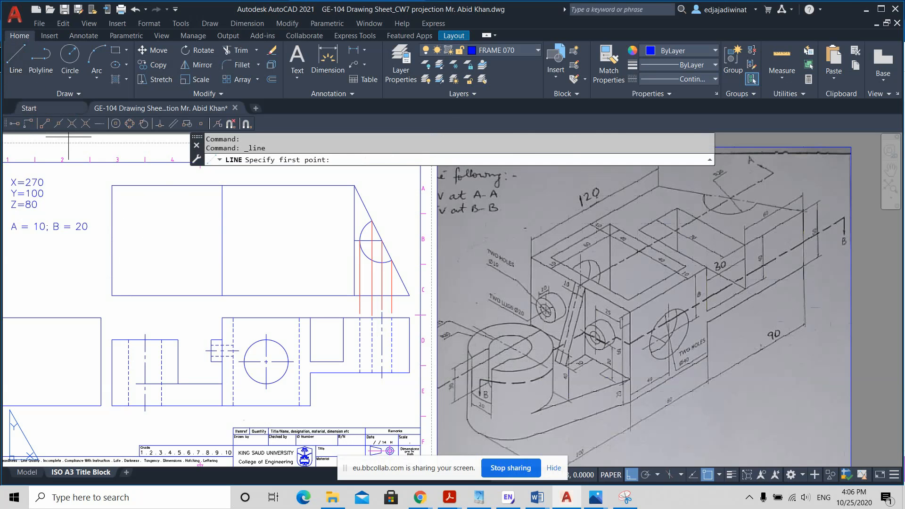
click(112, 240)
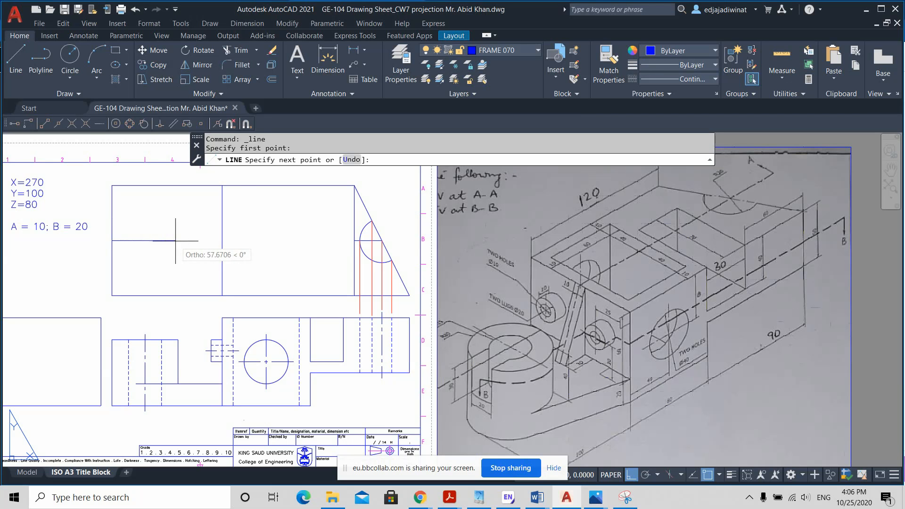
click(175, 240)
key(Return)
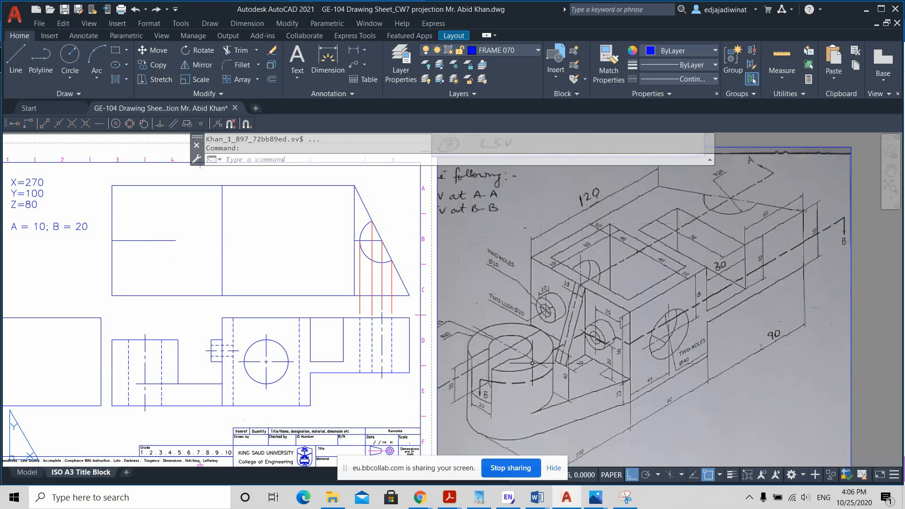
Step: Offset the top view's left edge by 30 units towards the inside of the rectangle
click(71, 69)
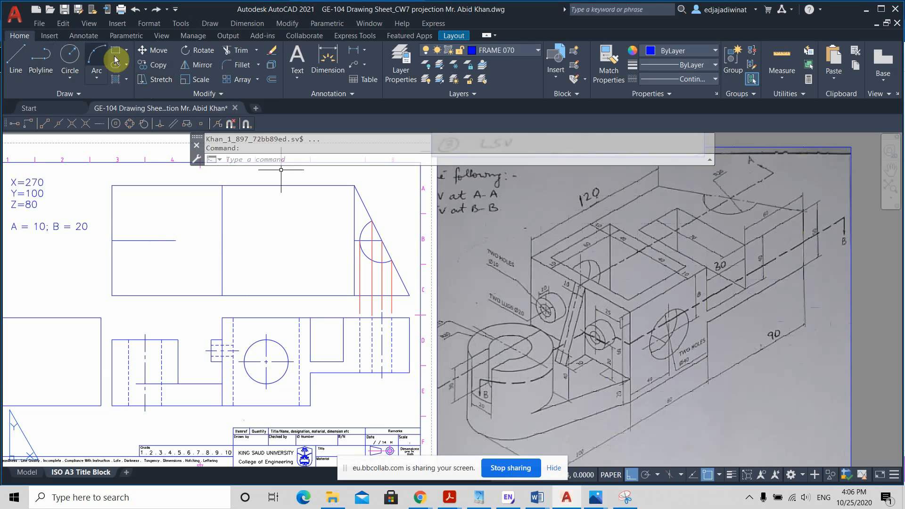
click(273, 80)
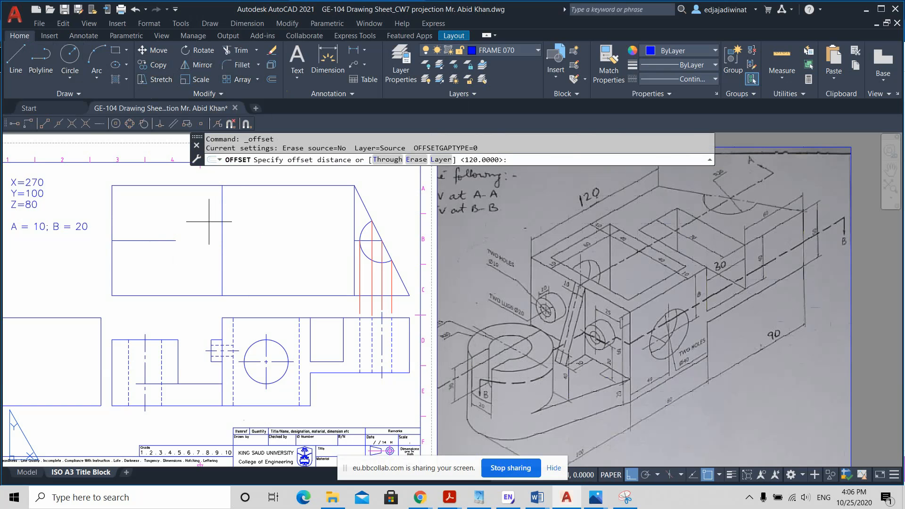
key(Return)
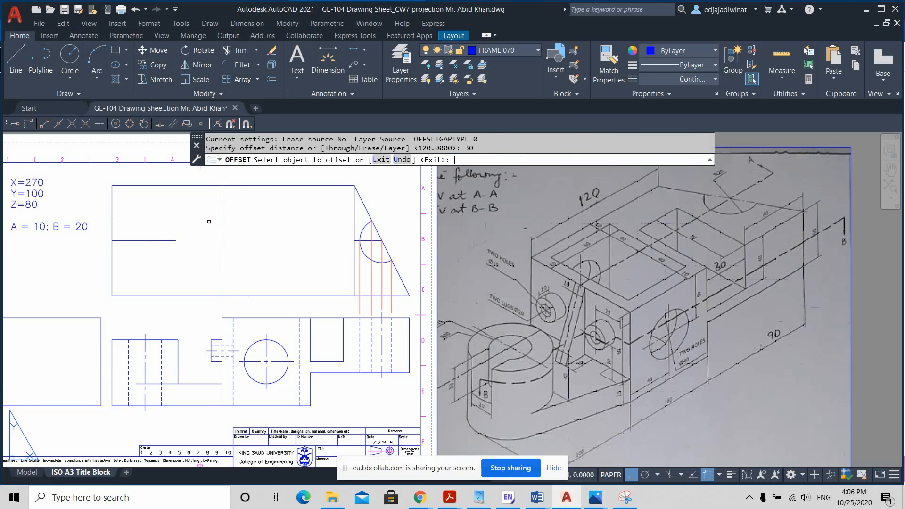
click(27, 186)
click(112, 212)
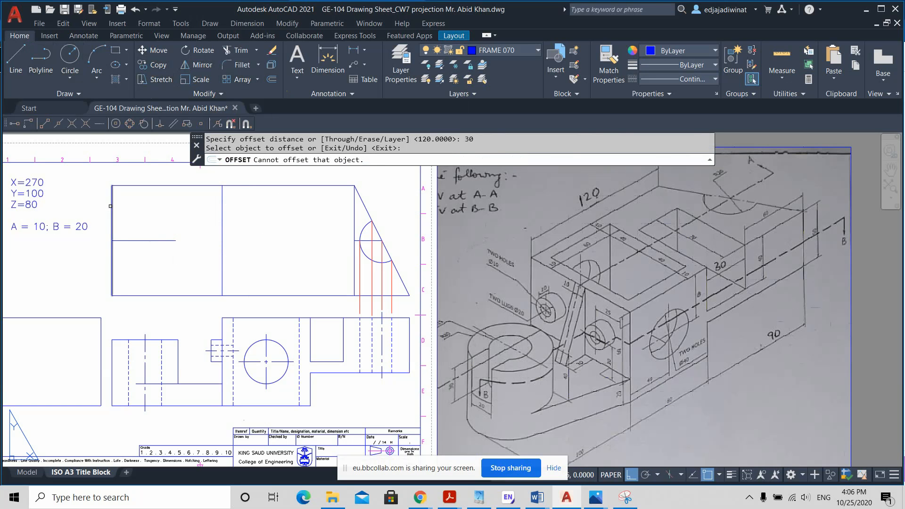
click(151, 218)
key(Escape)
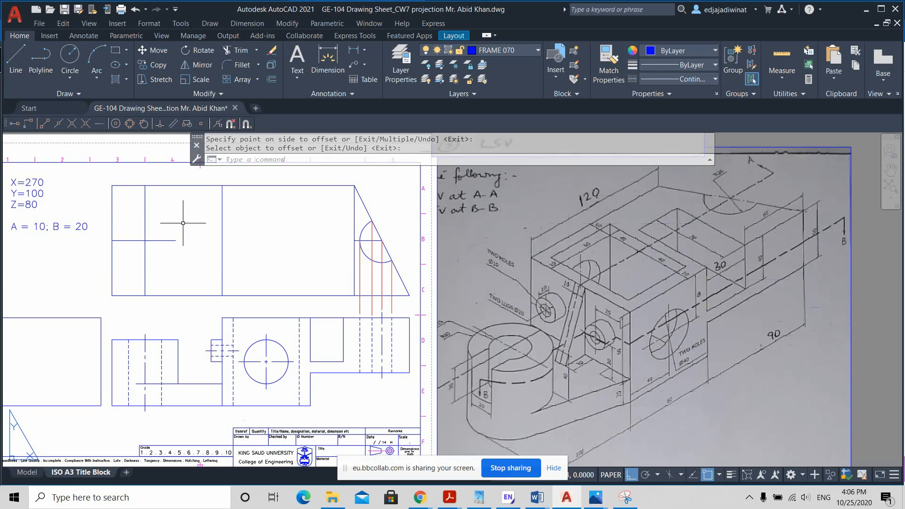
Step: Draw a circle of radius 30 centred where the offset vertical line crosses the horizontal centre line in the top view
click(16, 59)
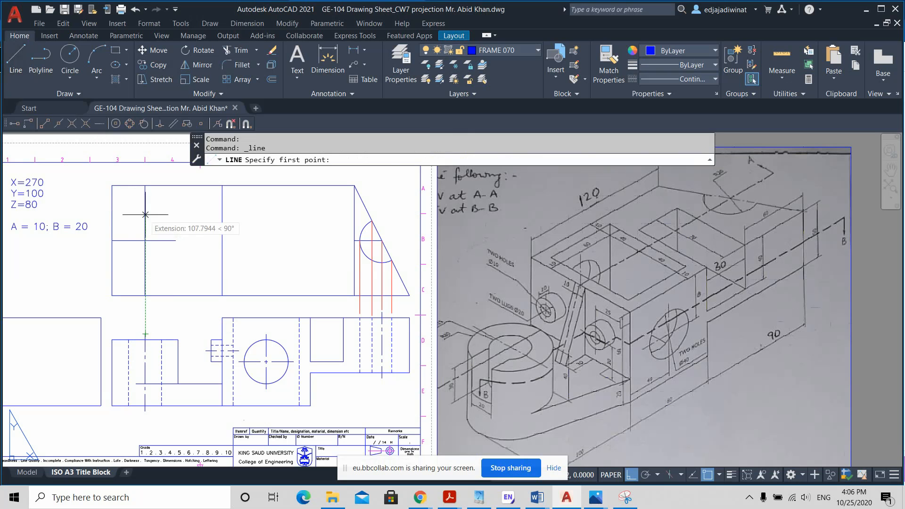
key(Escape)
click(70, 56)
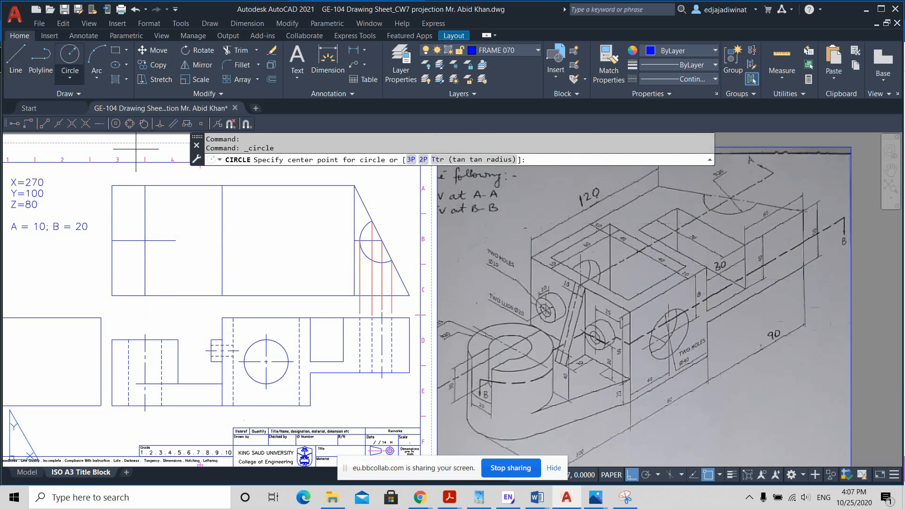
click(144, 241)
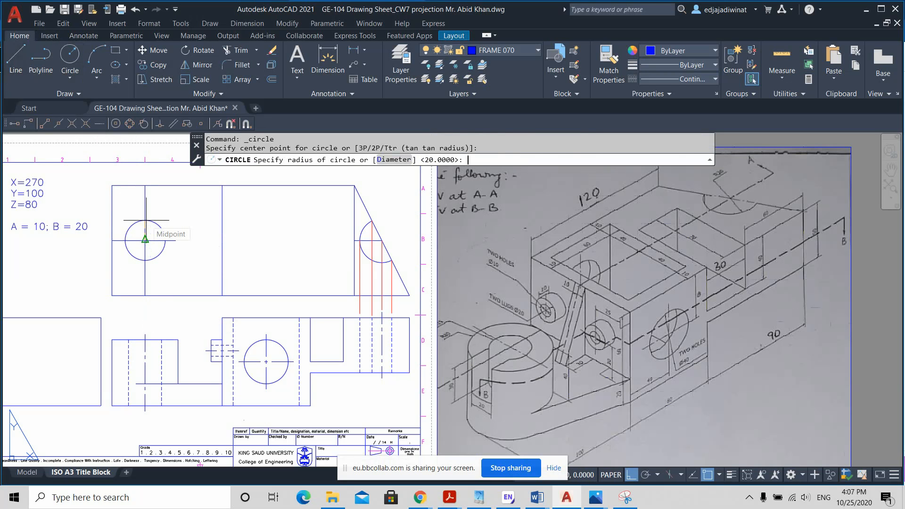
text(30)
key(Return)
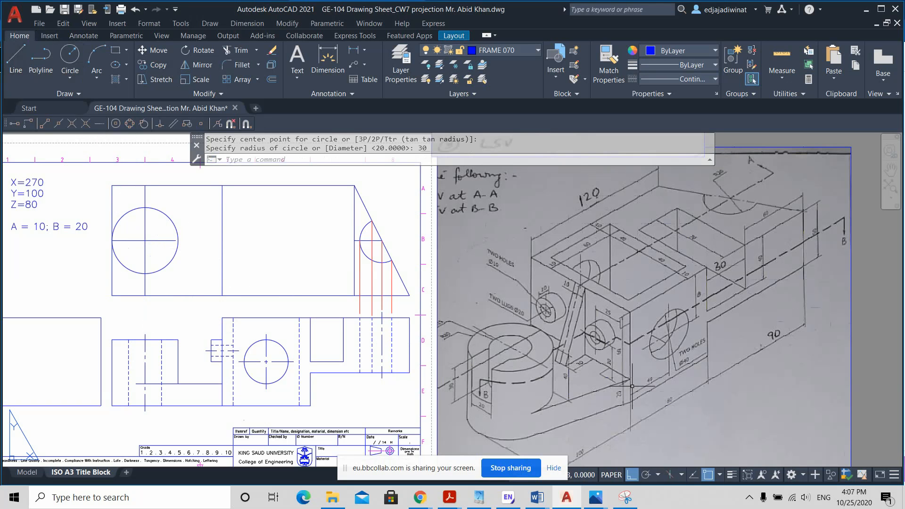
Step: Draw a line from the lower end of the top view's inner dividing line tangent to the underside of the radius 30 circle
click(18, 59)
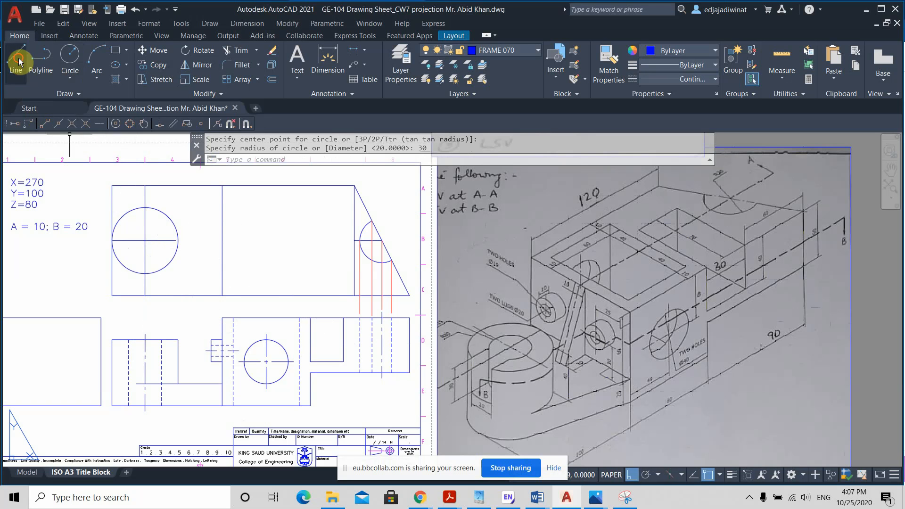
click(223, 295)
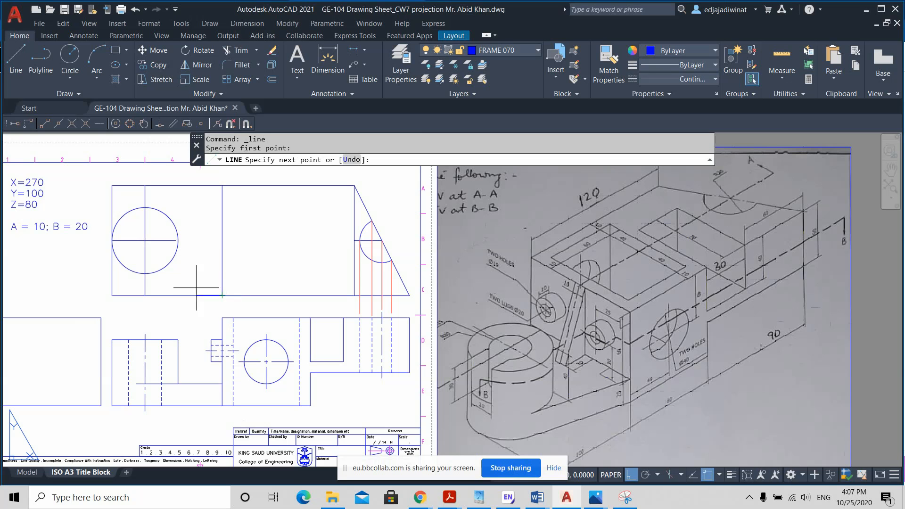
scroll(136, 269, up, 2)
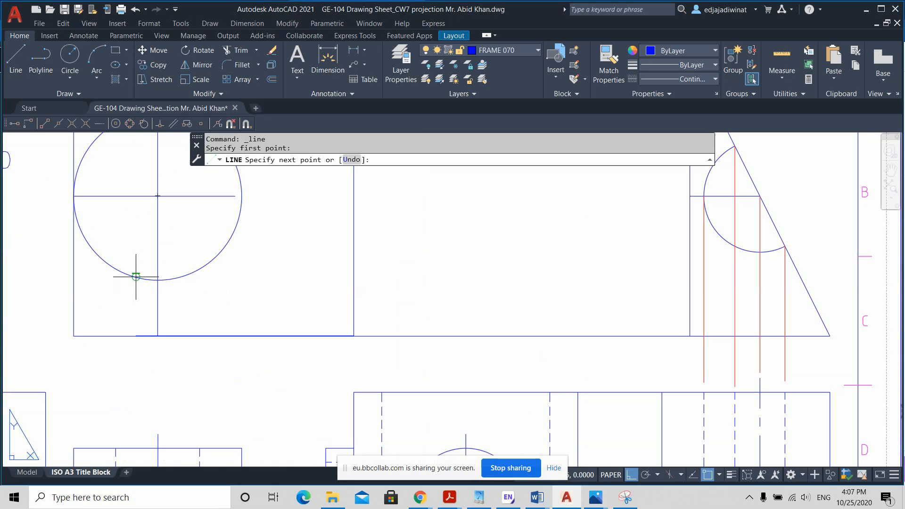
click(136, 277)
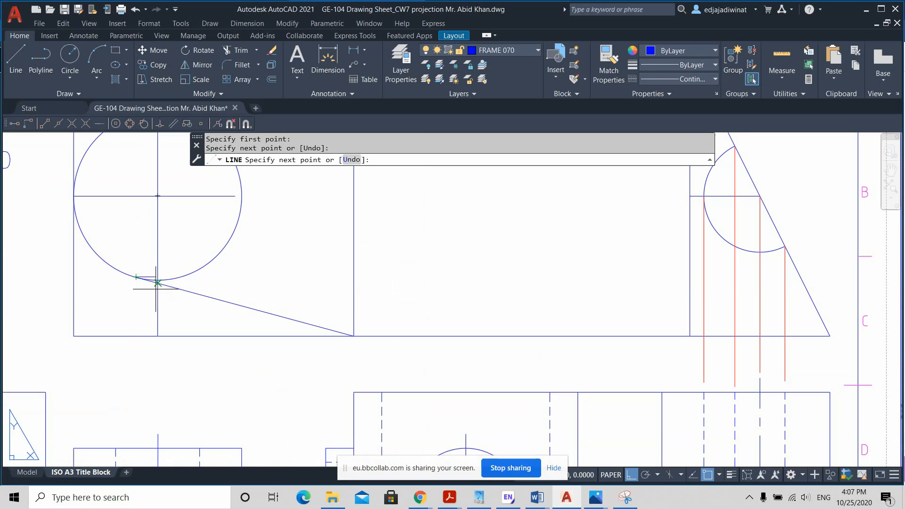
scroll(239, 278, down, 4)
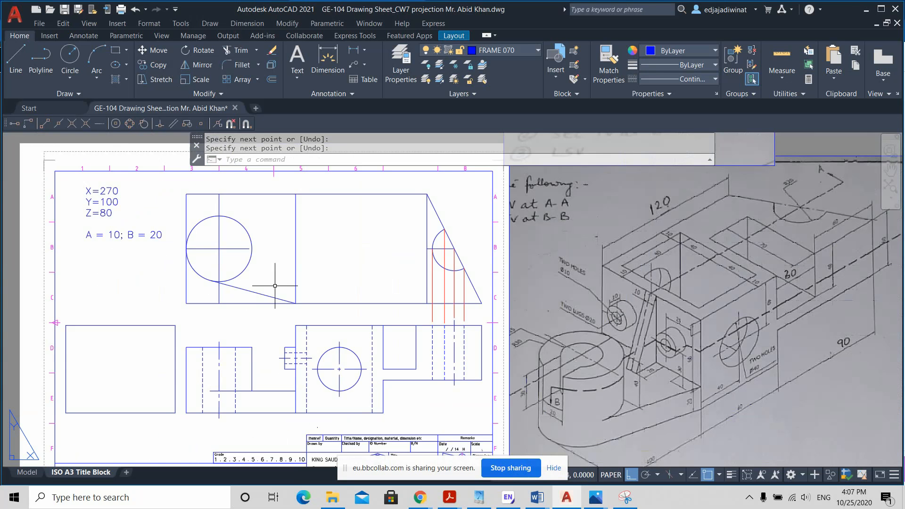
Step: Offset the horizontal centre line through the top view circle by 10 units both above and below
middle_drag(268, 285, 273, 281)
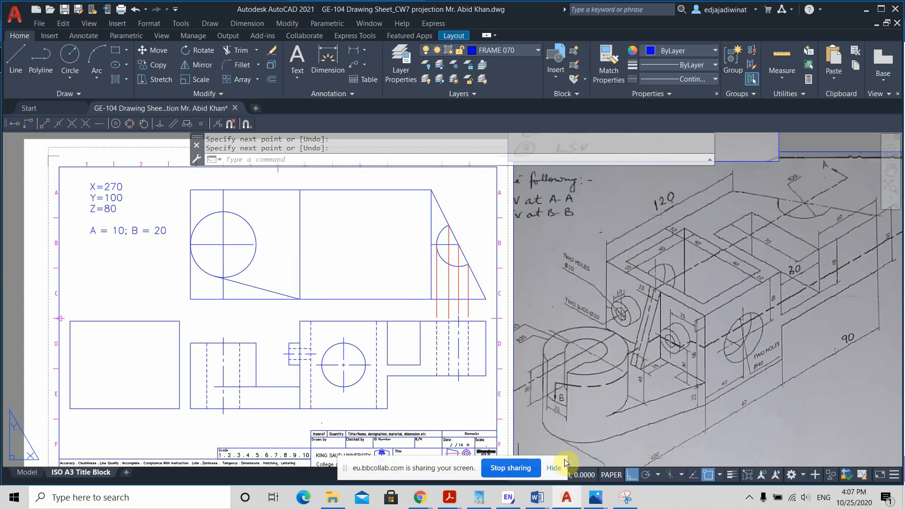
scroll(556, 401, up, 2)
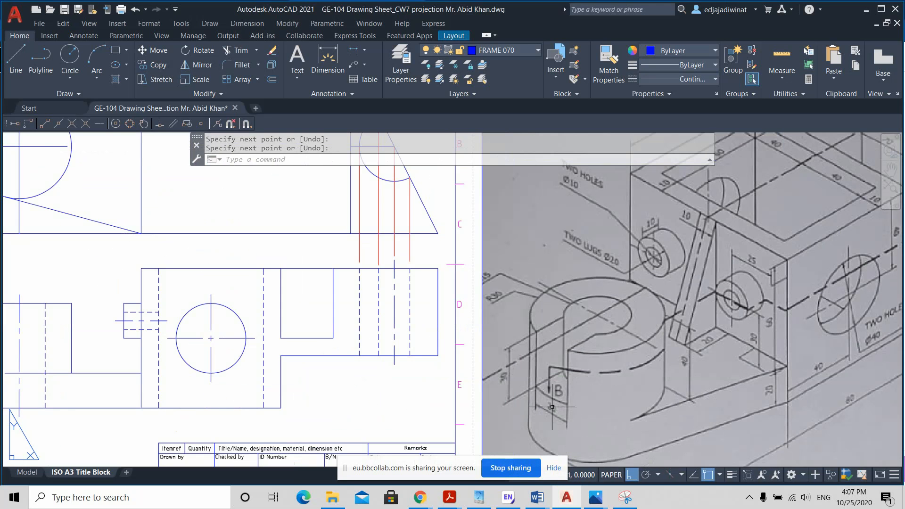
scroll(555, 400, down, 2)
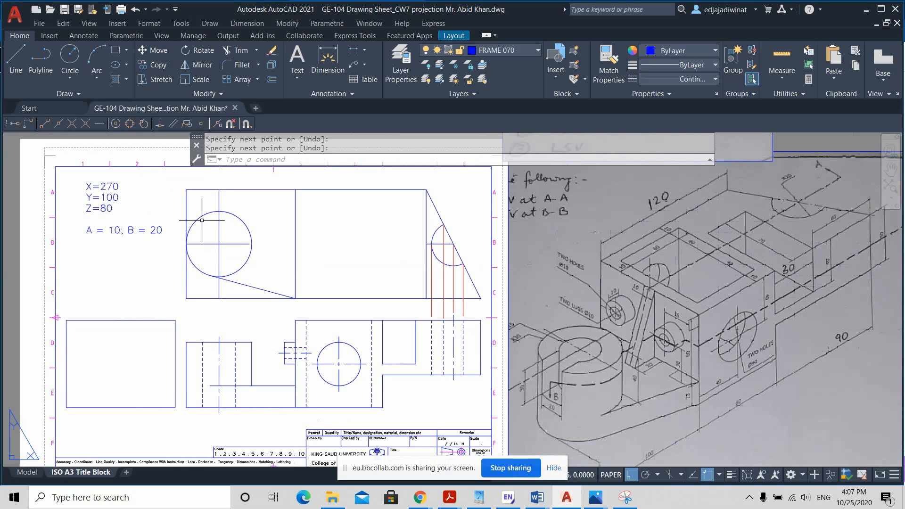
click(272, 80)
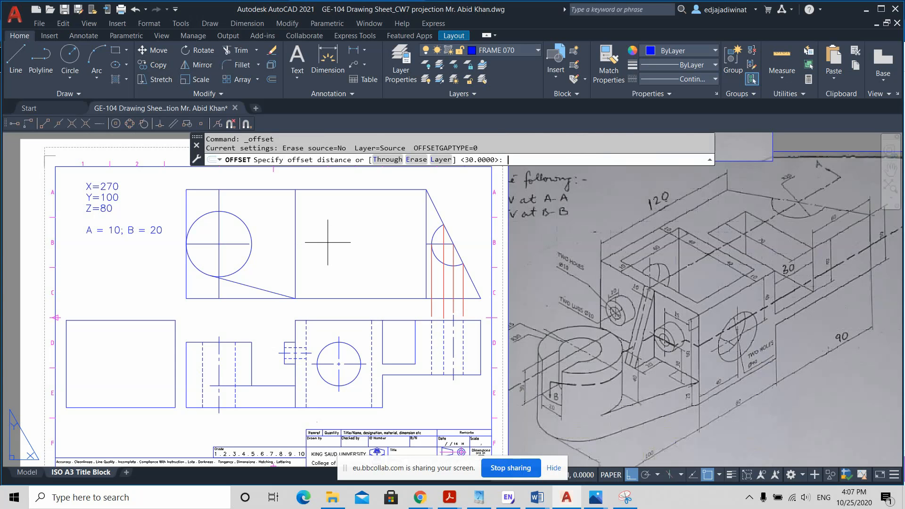
key(Return)
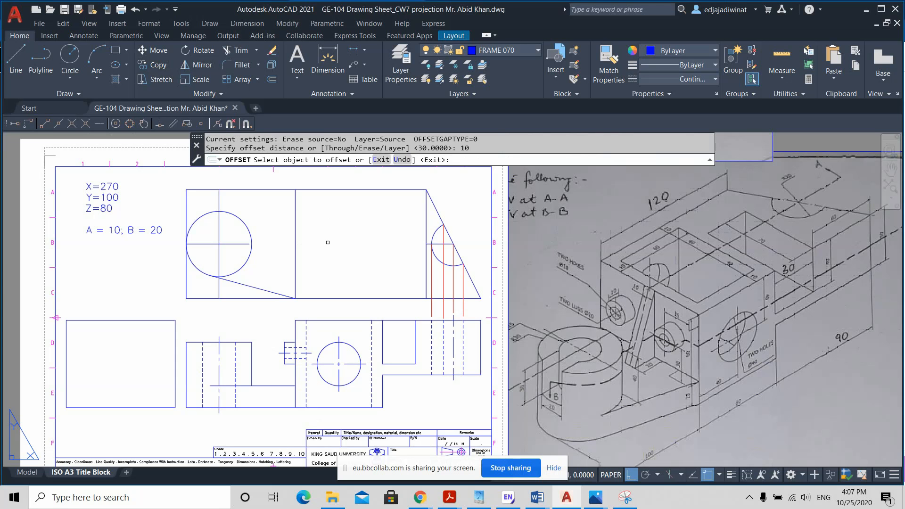
click(198, 245)
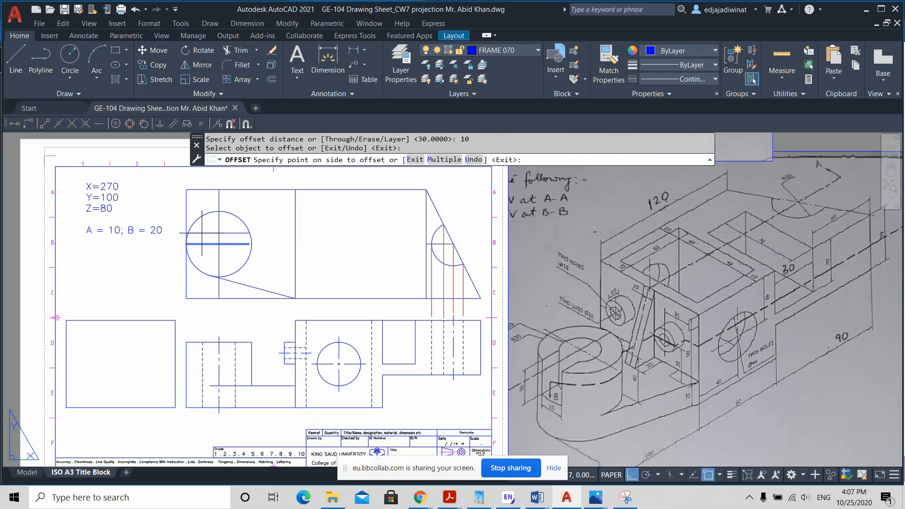
click(198, 238)
click(198, 244)
click(226, 262)
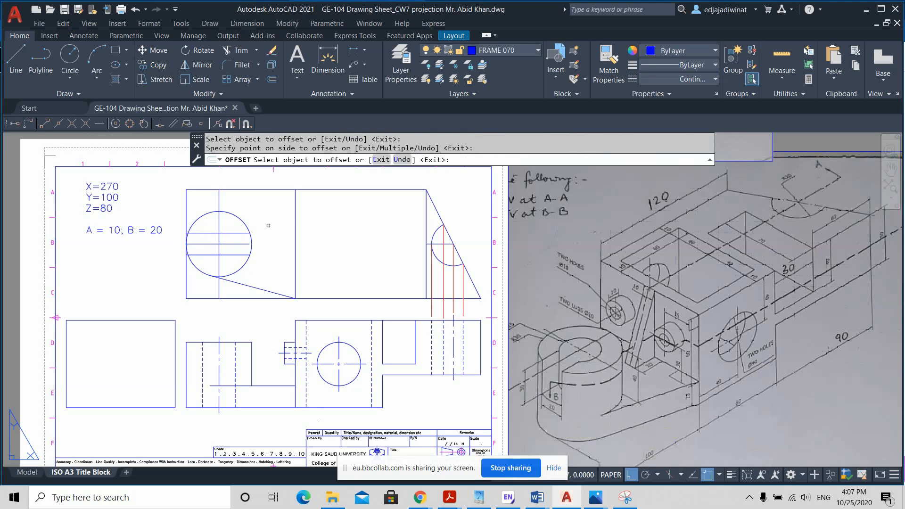
key(Escape)
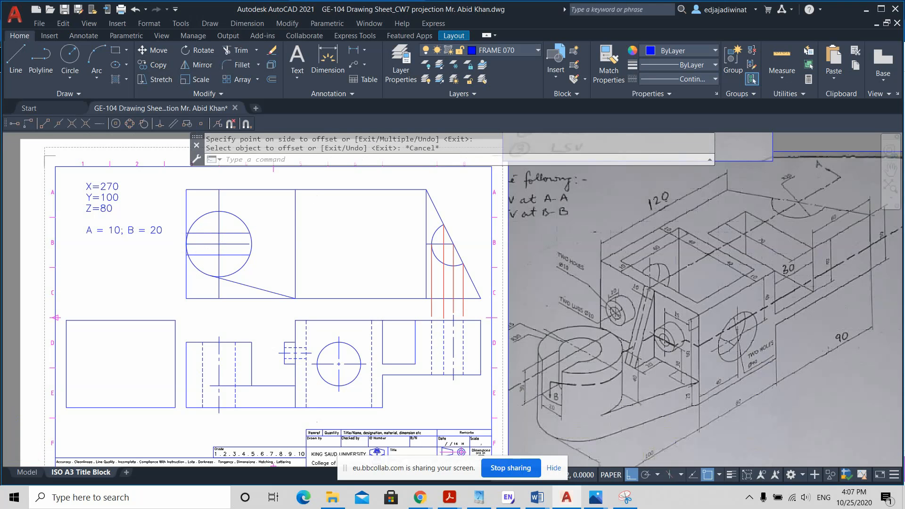
Step: Draw a concentric circle of radius 15 inside the radius 30 circle in the top view
scroll(271, 246, up, 2)
scroll(267, 248, down, 2)
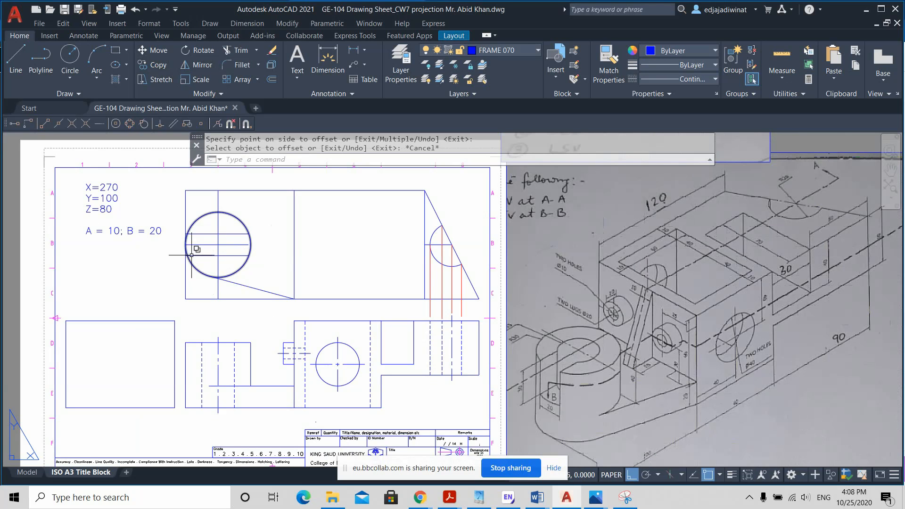
click(75, 49)
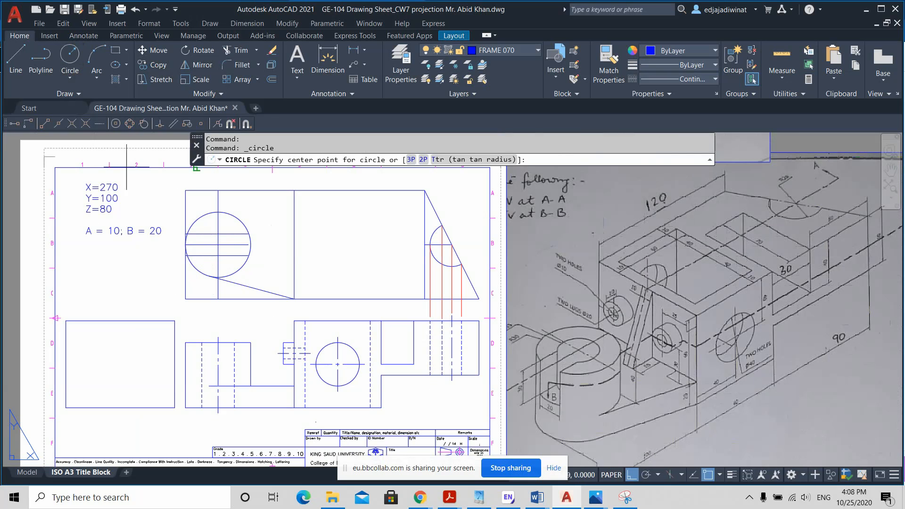
click(217, 244)
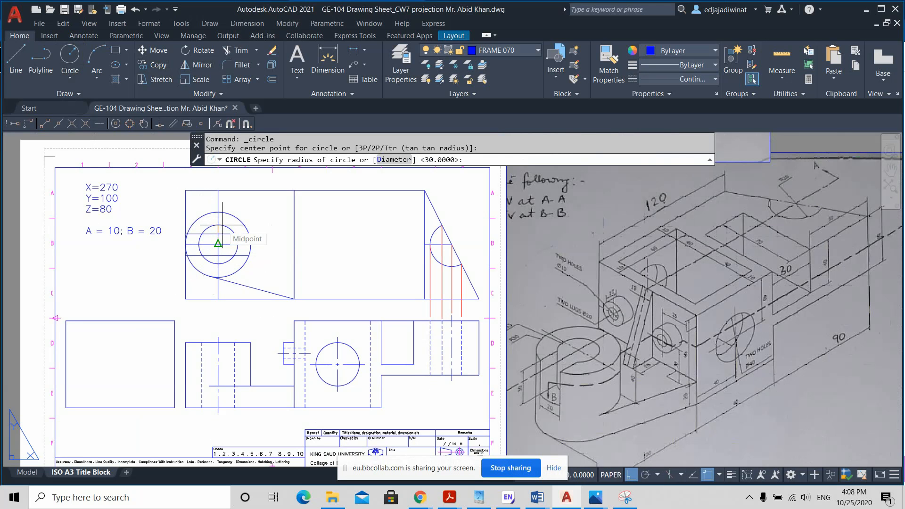
key(Return)
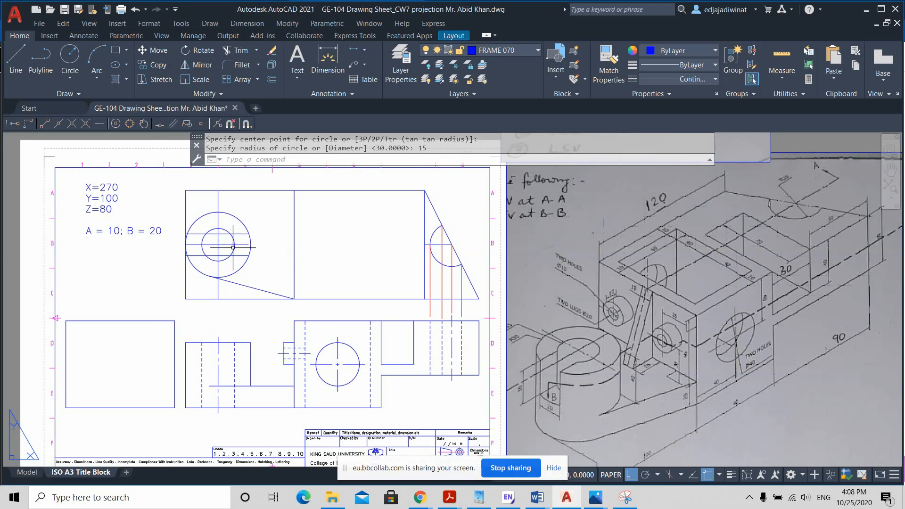
scroll(242, 258, up, 2)
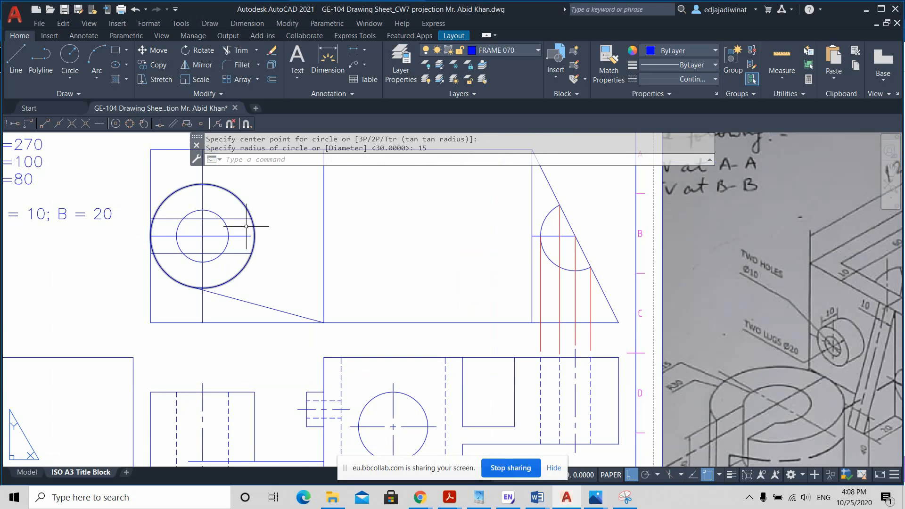
Step: Trim the horizontal centre line and its two offsets in the top view, leaving the offsets only between the left sides of the two circles
click(236, 56)
drag(232, 272, 235, 215)
click(210, 254)
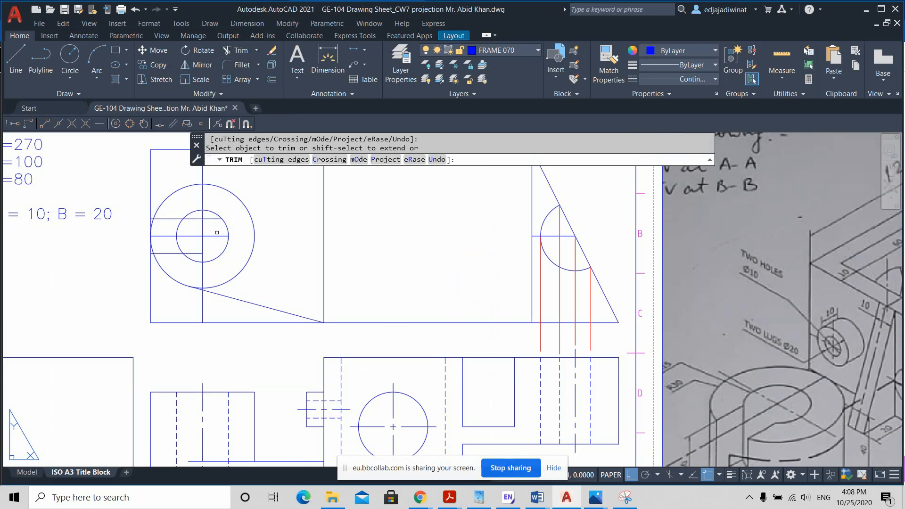
click(192, 220)
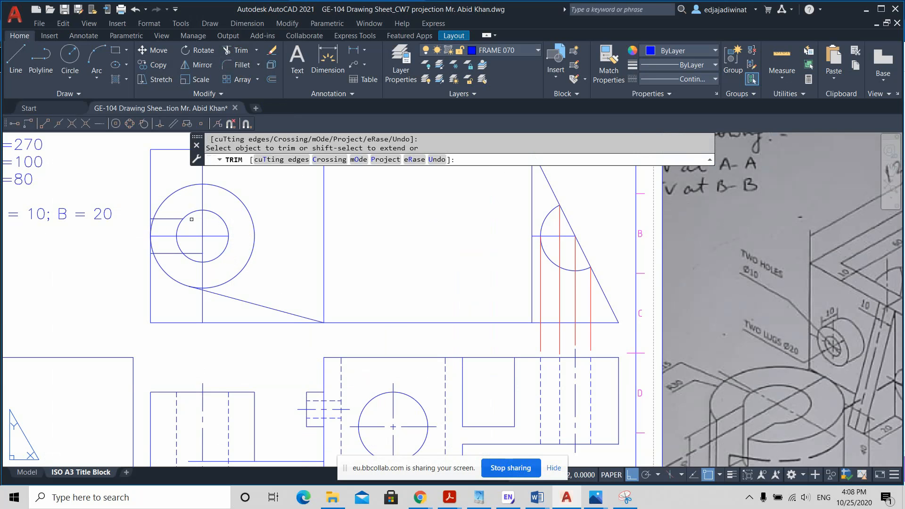
scroll(155, 213, up, 2)
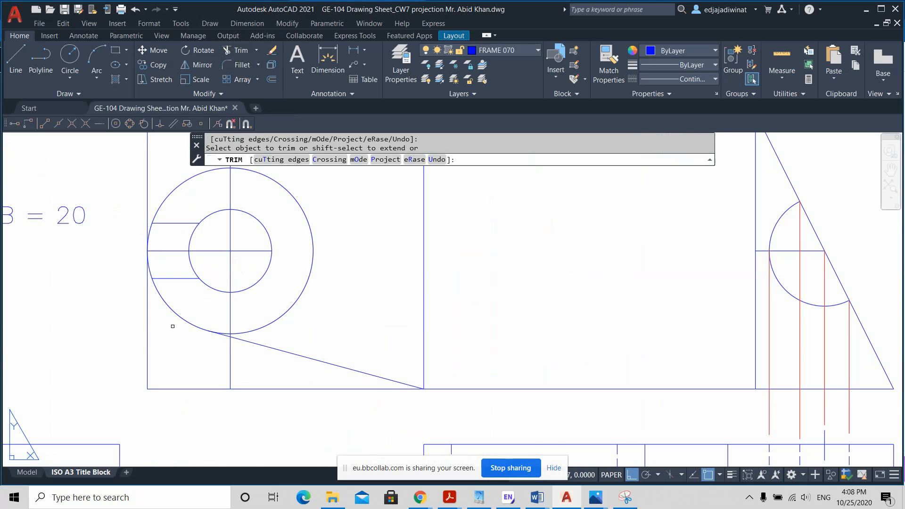
scroll(169, 334, down, 4)
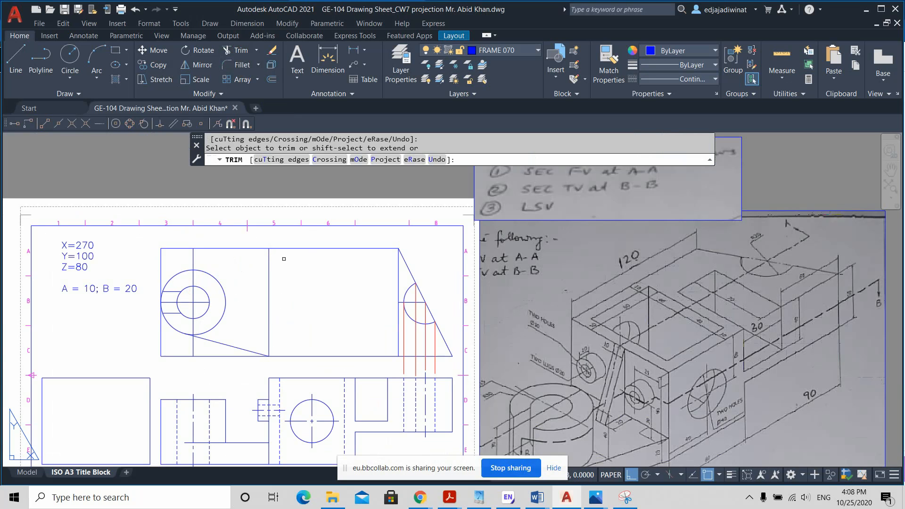
Step: Draw a line from the upper end of the top view's inner dividing line tangent to the upper side of the radius 30 circle
click(16, 59)
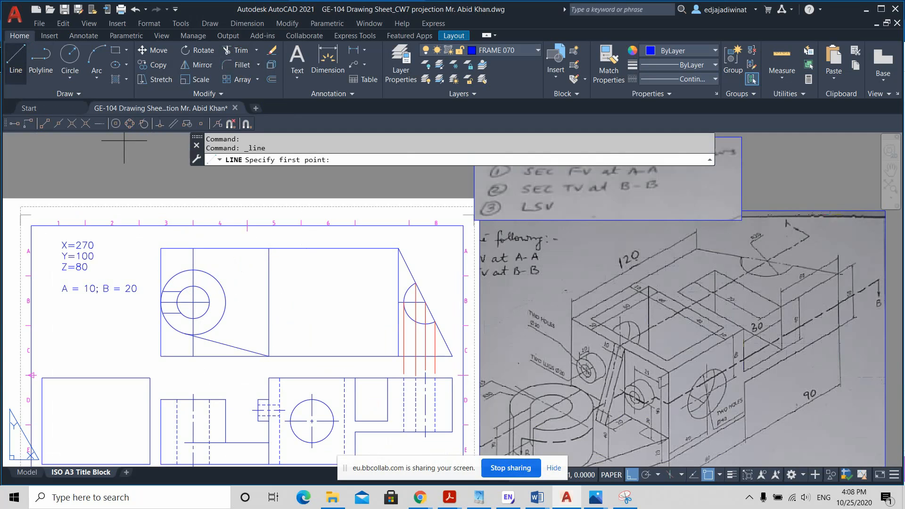
scroll(273, 247, up, 2)
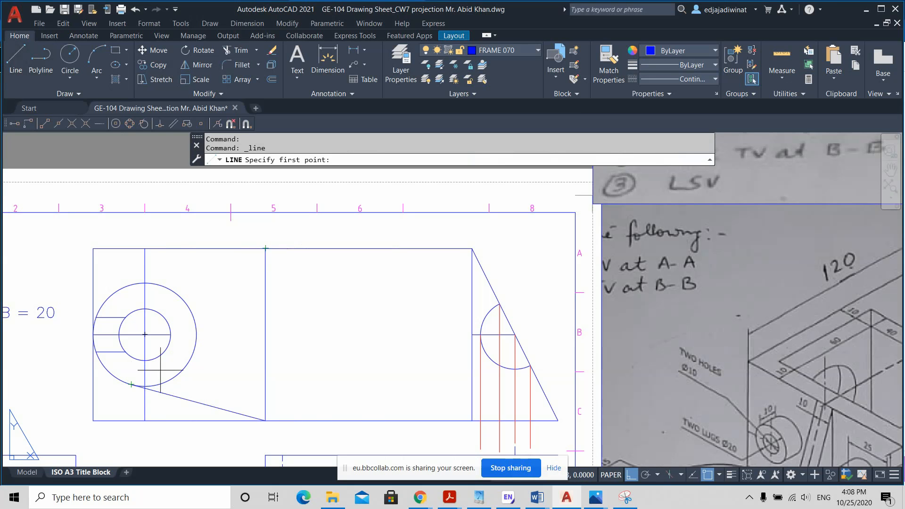
click(266, 248)
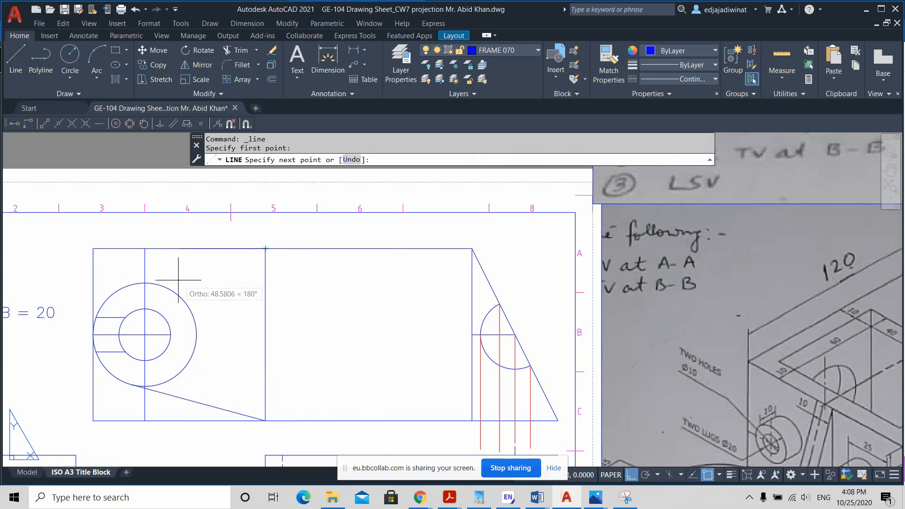
click(122, 284)
key(Escape)
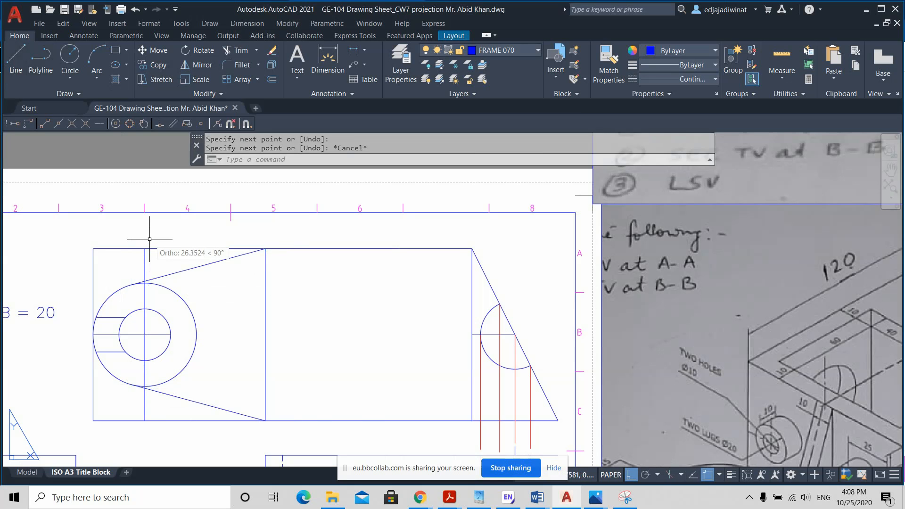
scroll(249, 349, down, 2)
middle_drag(346, 360, 350, 306)
scroll(349, 306, up, 2)
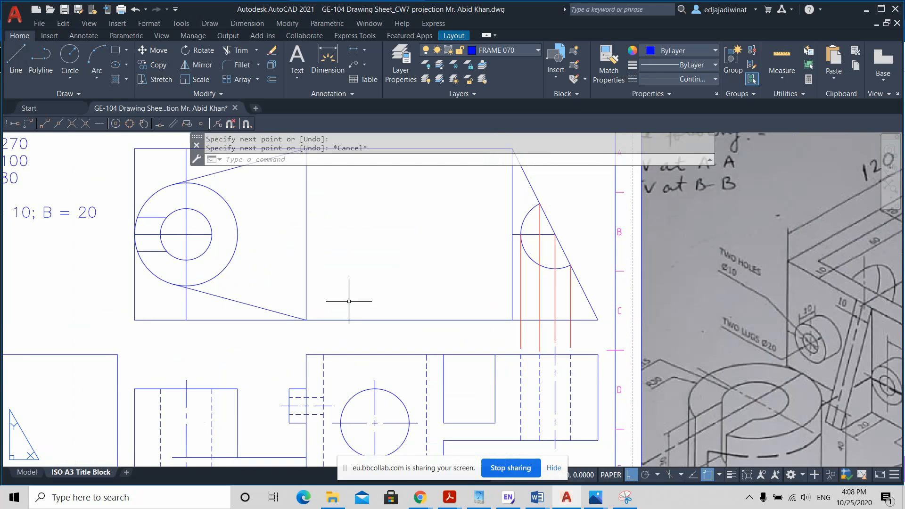
scroll(349, 300, down, 2)
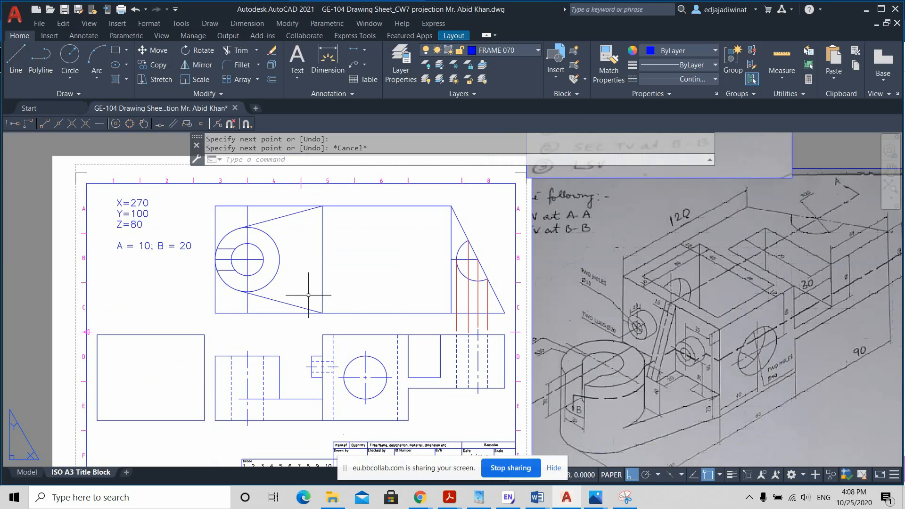
click(227, 248)
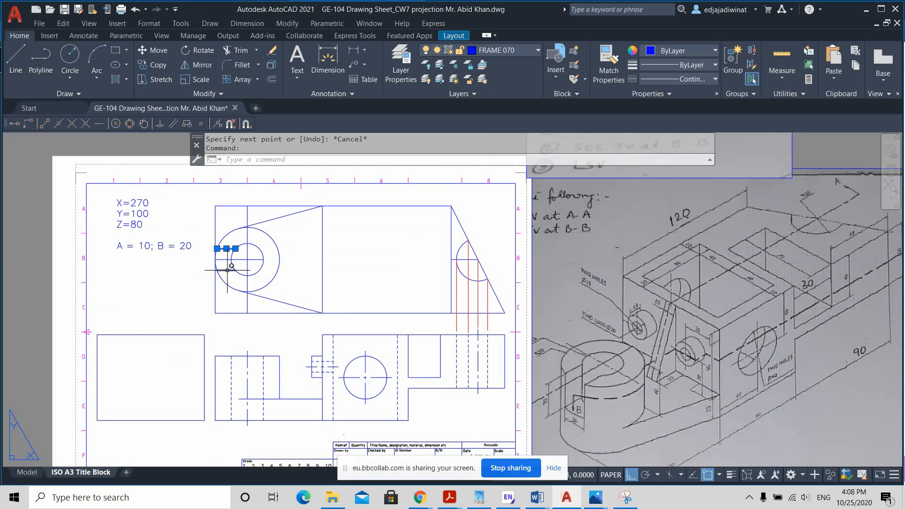
key(Escape)
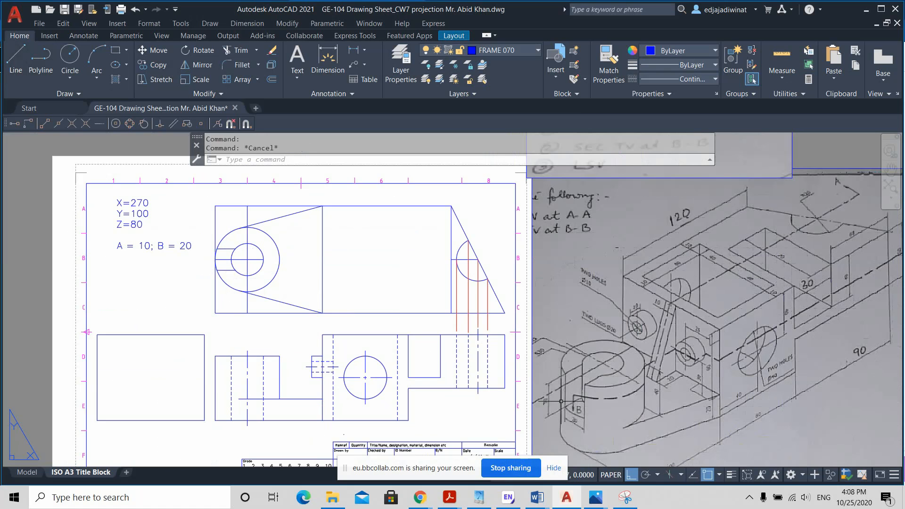
key(ctrl)
key(ctrl)
Step: Trim away the outermost left vertical edge of the top view above and below the radius 30 circle
click(240, 49)
click(218, 218)
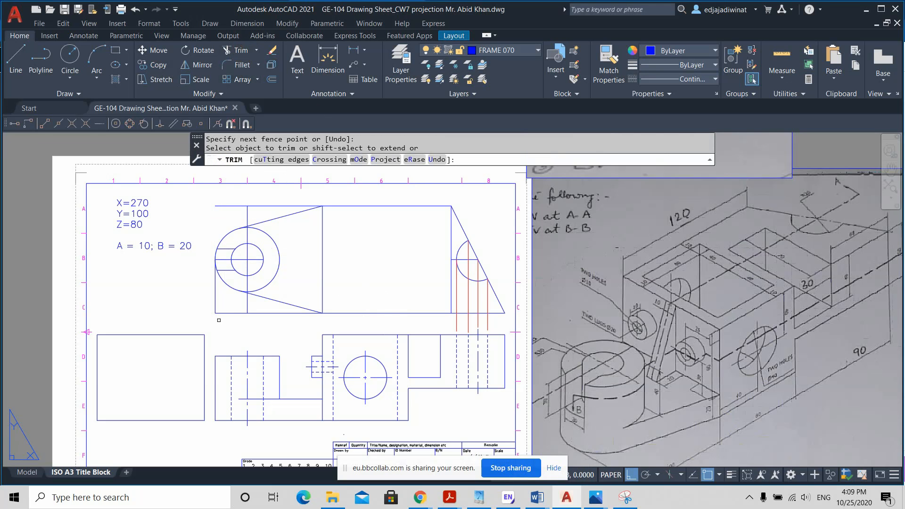
key(Escape)
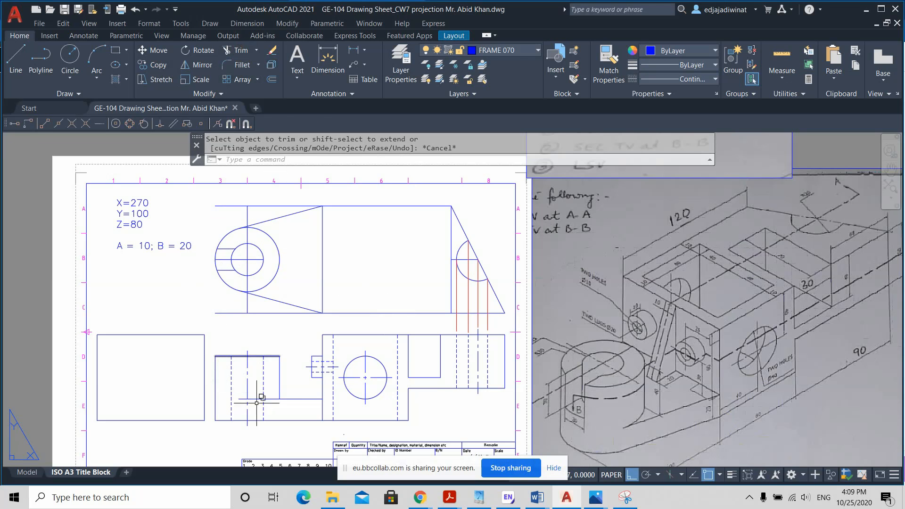
scroll(253, 355, up, 2)
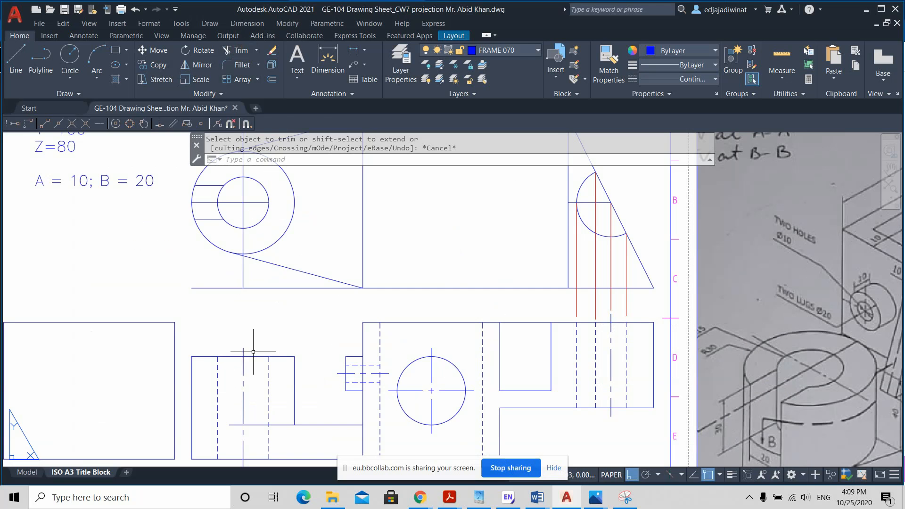
click(236, 424)
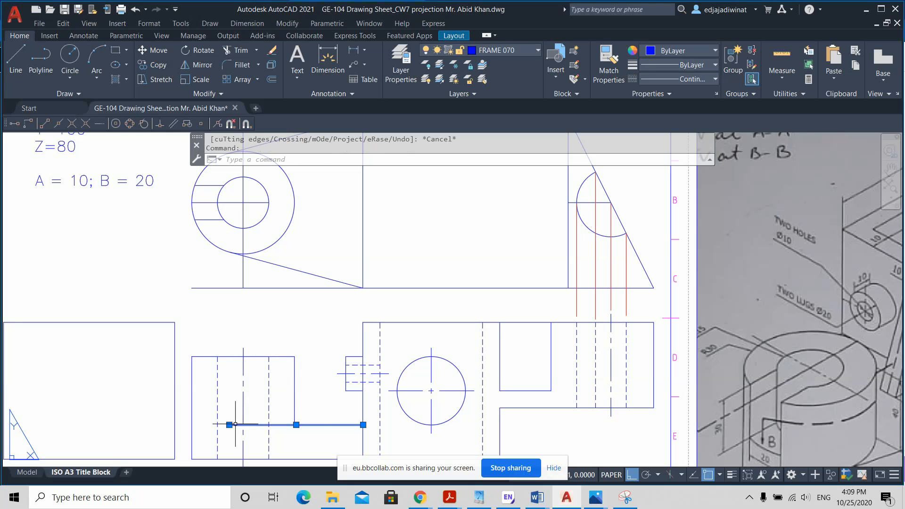
key(Escape)
click(16, 64)
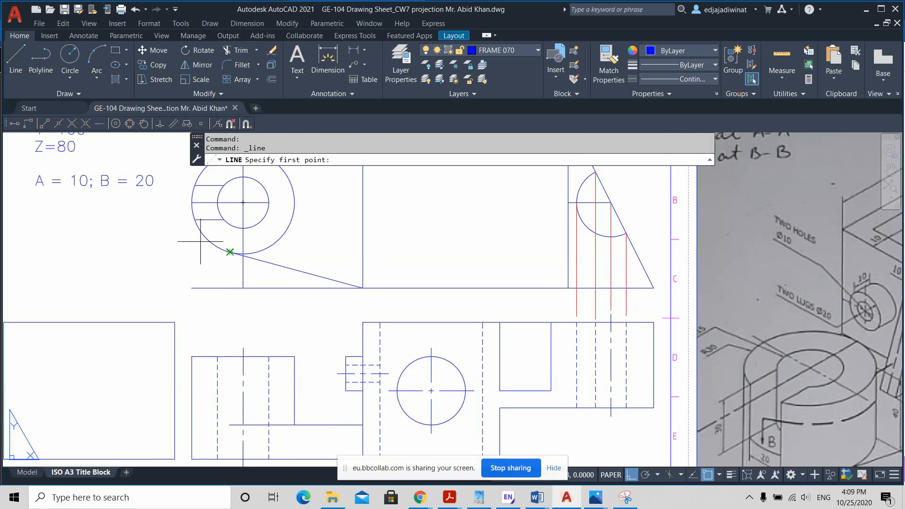
scroll(227, 255, up, 2)
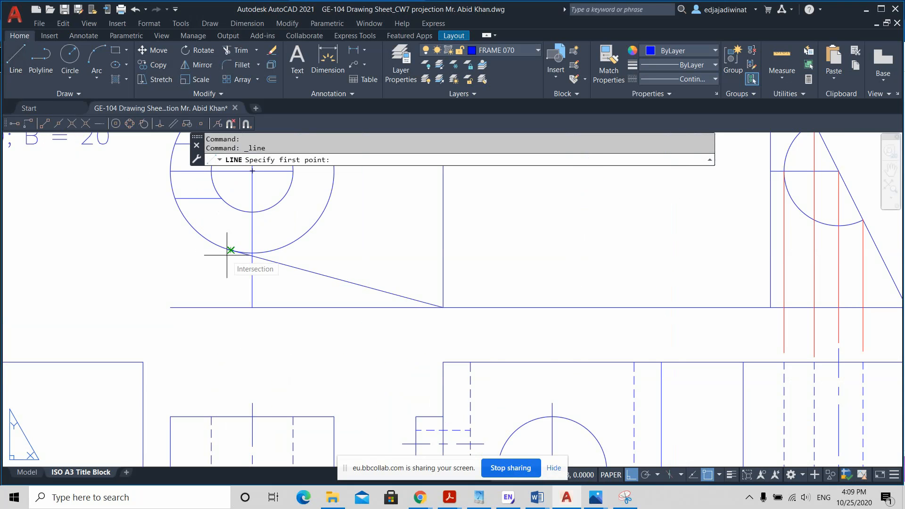
scroll(227, 255, down, 2)
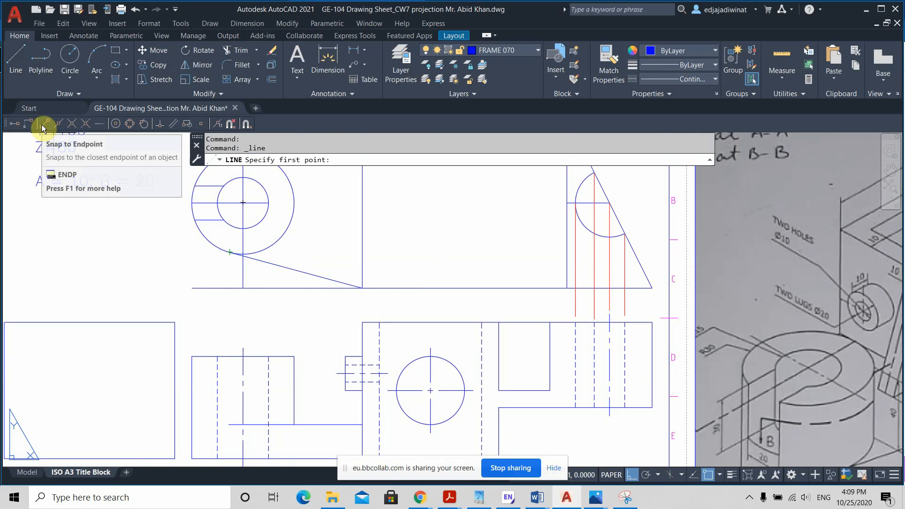
click(718, 474)
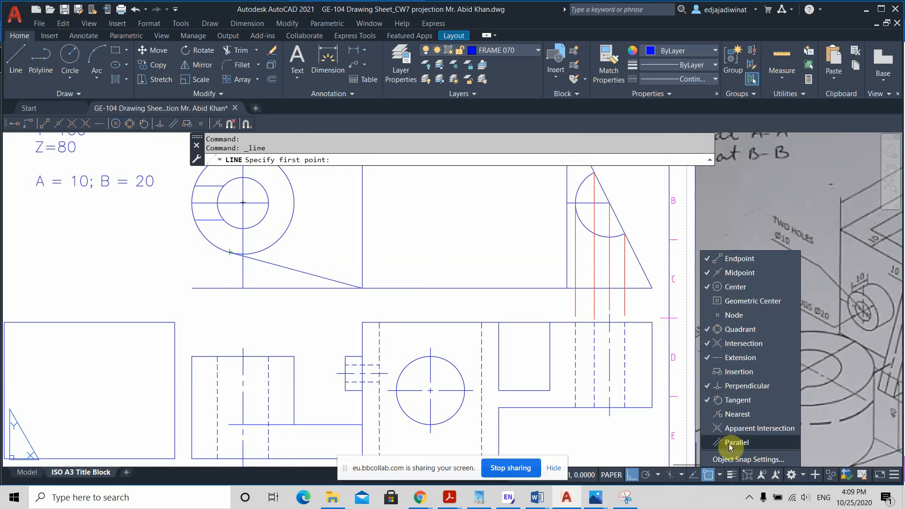
click(143, 267)
key(Escape)
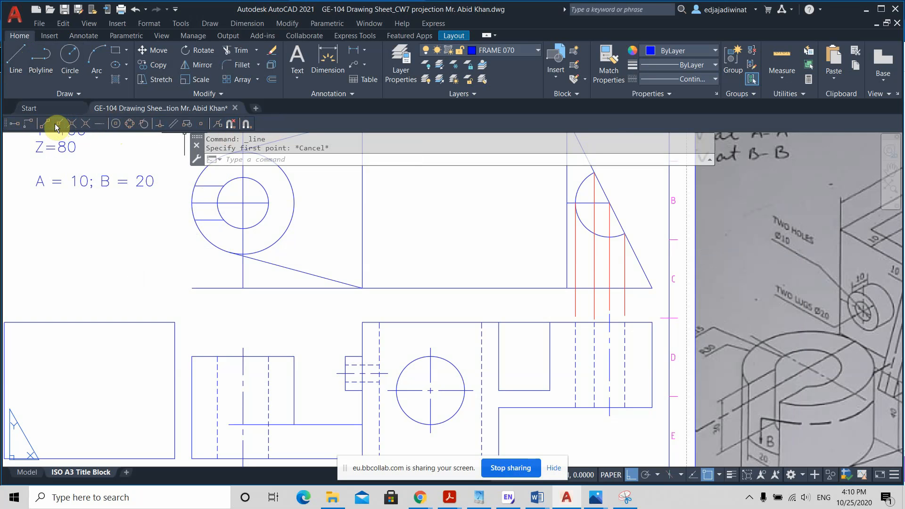
Step: Start a line at the point where the lower tangent line meets the radius 30 circle in the top view
click(15, 62)
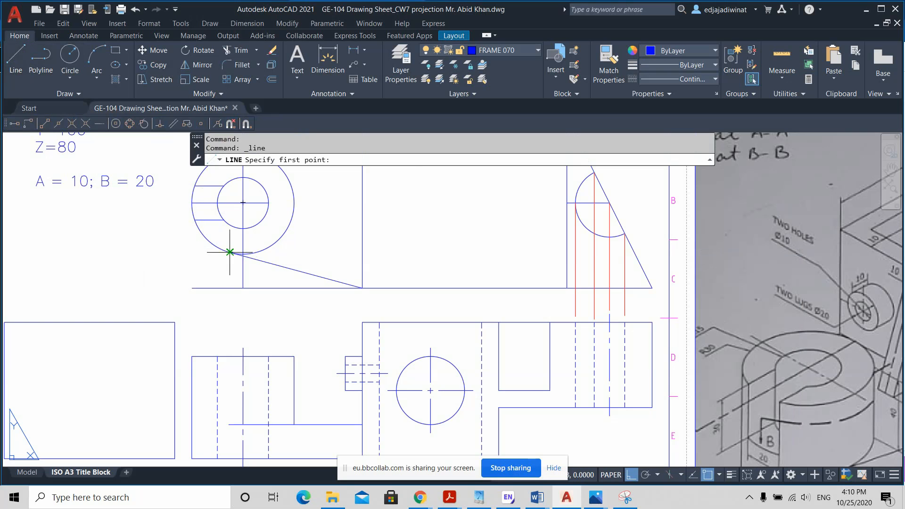
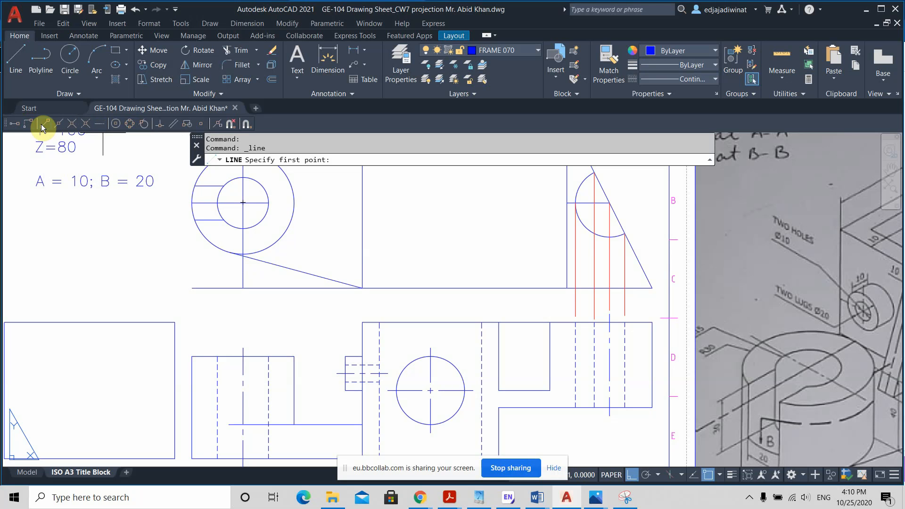
Step: Draw a vertical projection line from the lower tangent point on the radius 30 circle down past the web's top edge in the front view
click(44, 123)
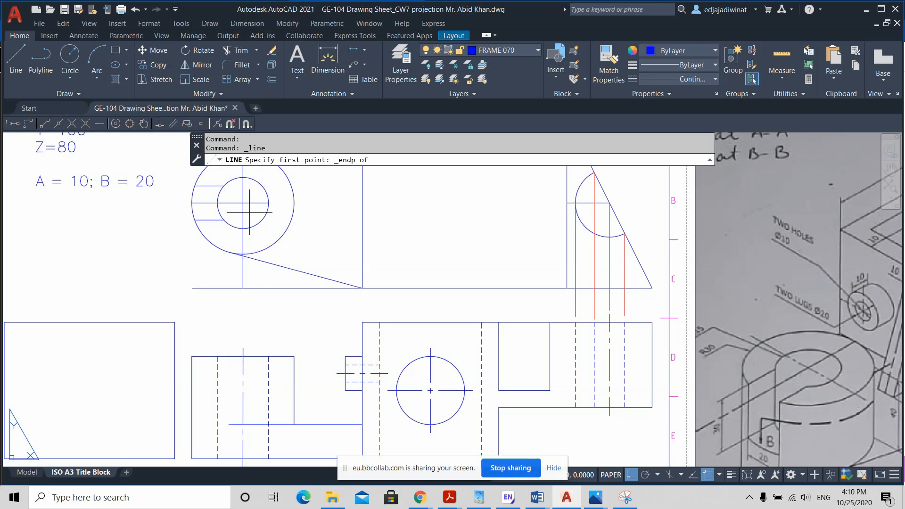
click(229, 253)
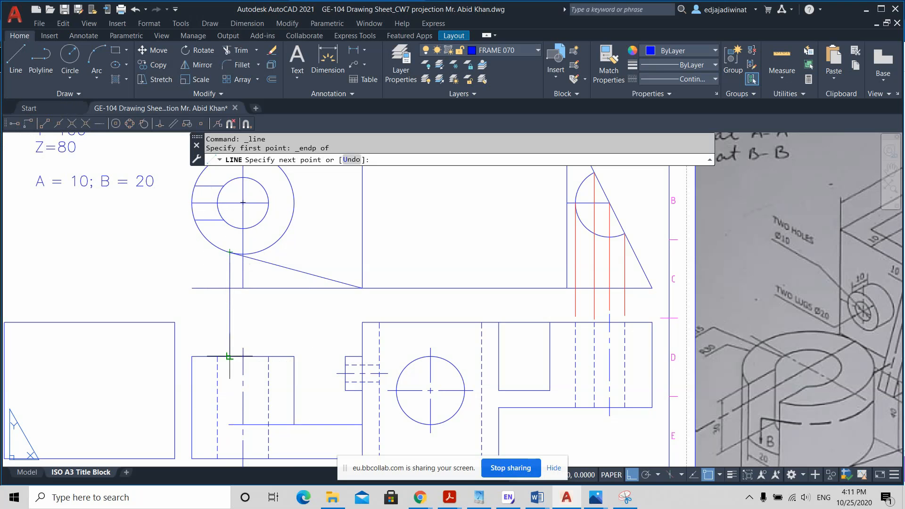
scroll(224, 354, up, 2)
scroll(224, 355, down, 2)
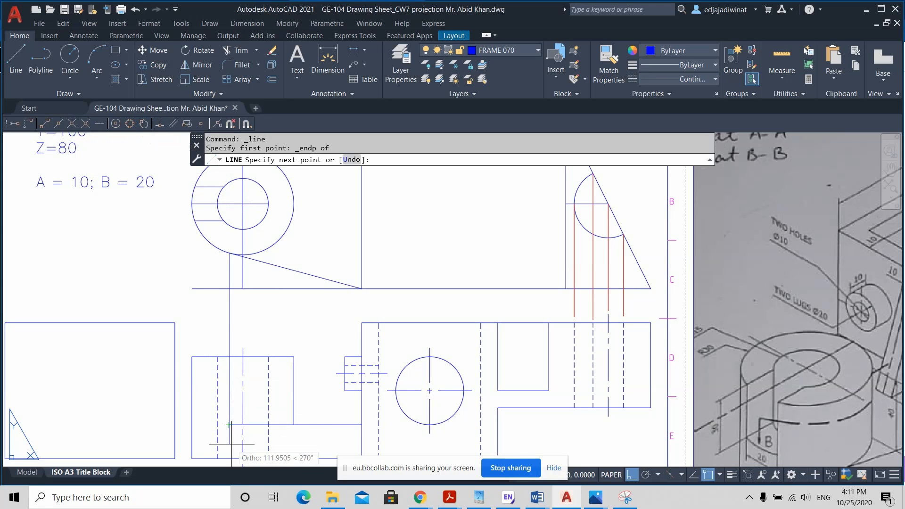
scroll(232, 425, up, 2)
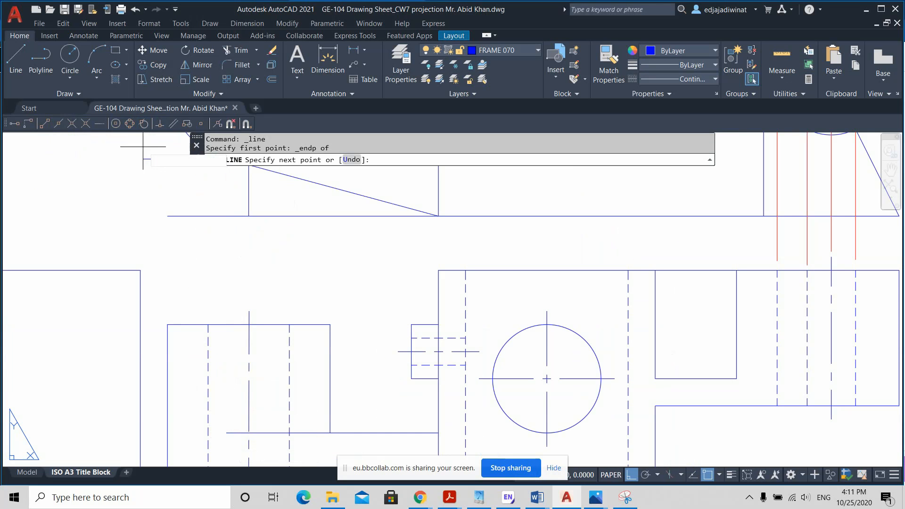
click(227, 453)
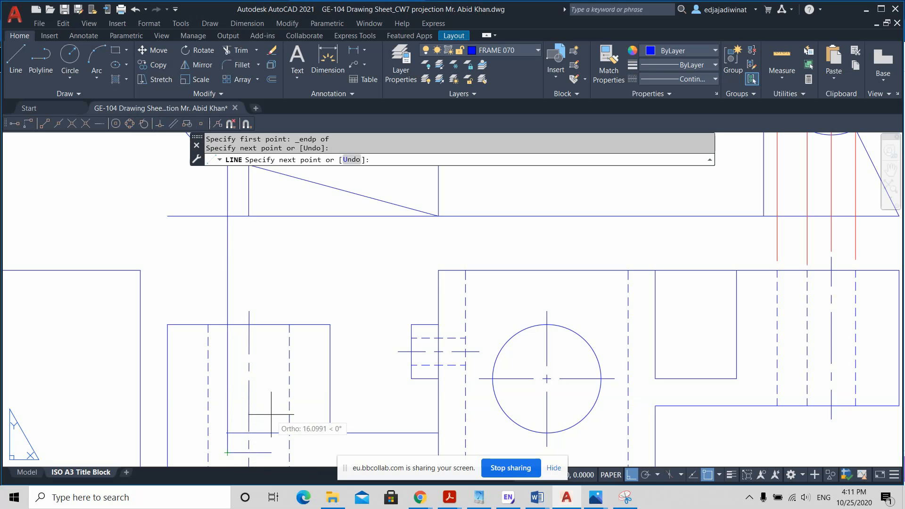
middle_drag(273, 411, 285, 359)
key(Escape)
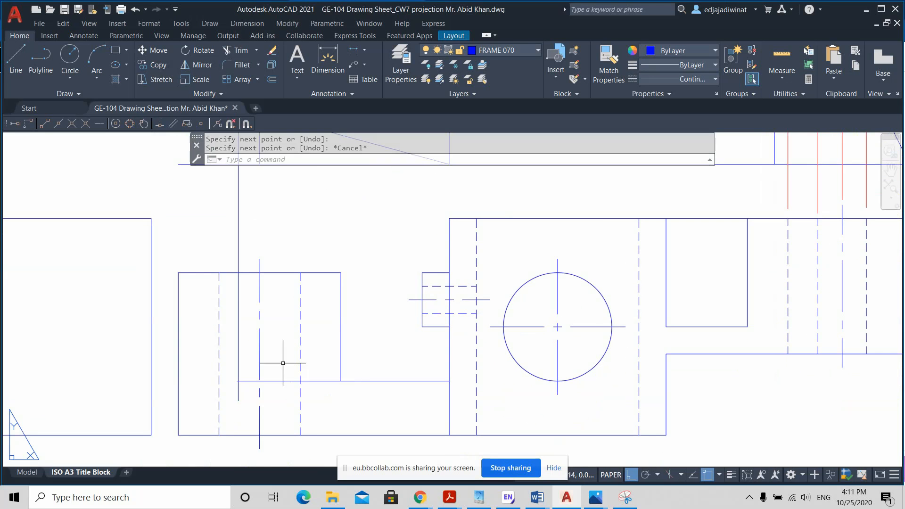
Step: Trim the short end of the web's top edge that sticks out beyond the tangent projection line in the front view
scroll(249, 399, up, 2)
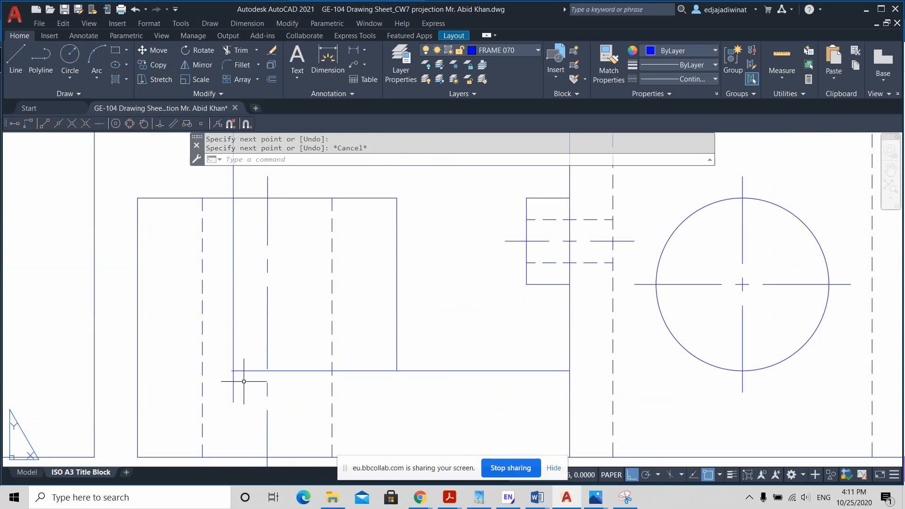
scroll(242, 370, up, 4)
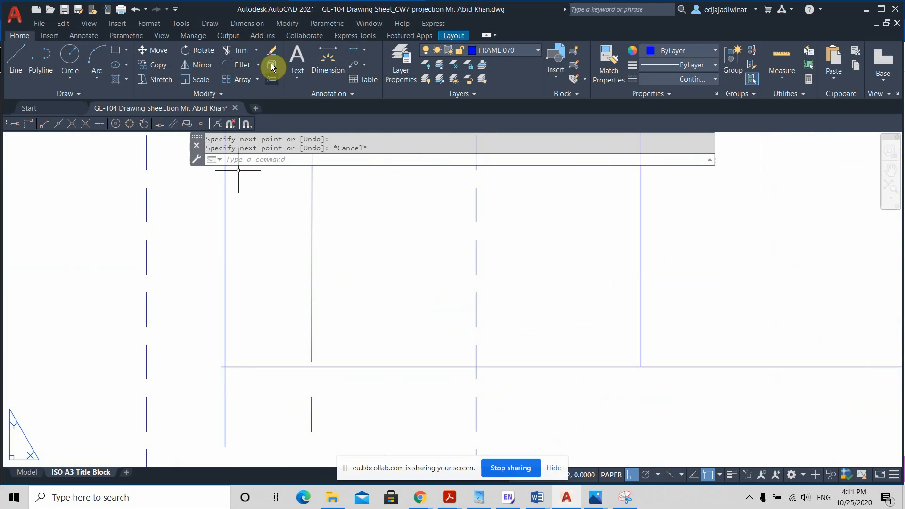
click(244, 51)
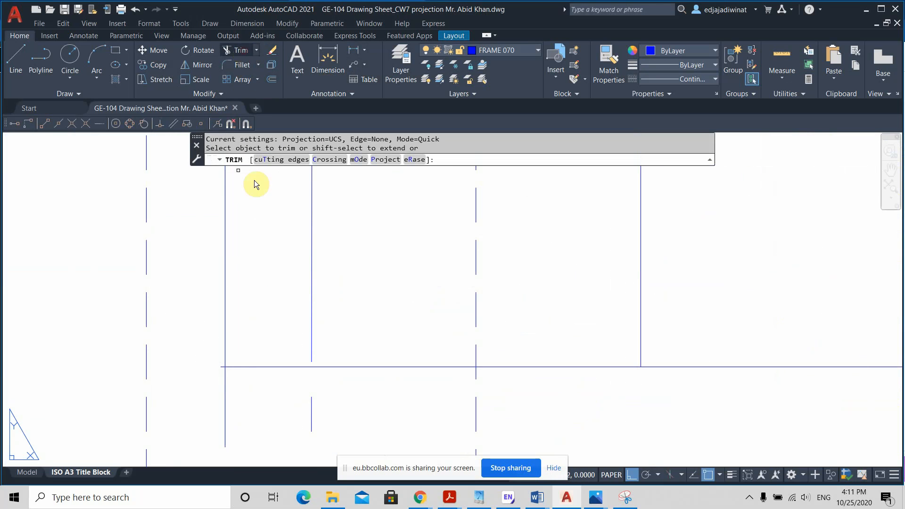
click(221, 366)
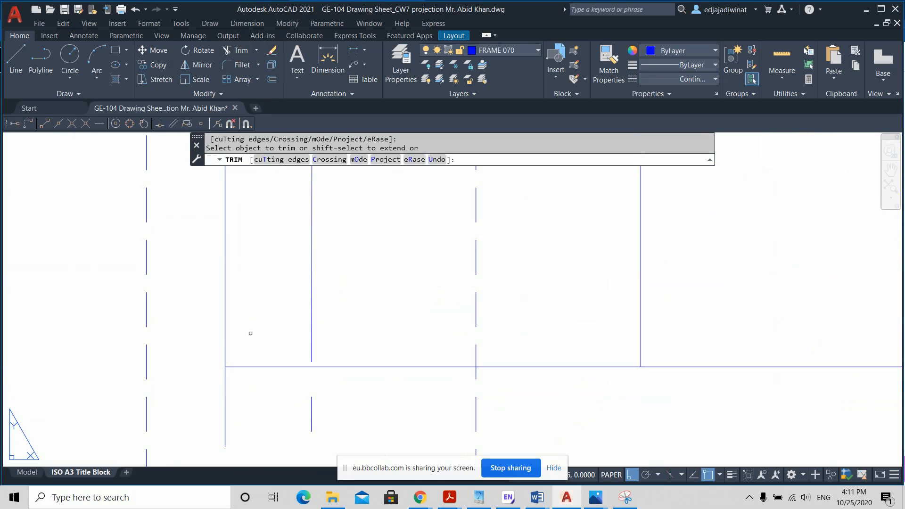
key(Escape)
Step: Turn off object snap and shorten the tangent projection line so its lower end stops just above the web's top edge
scroll(251, 333, down, 4)
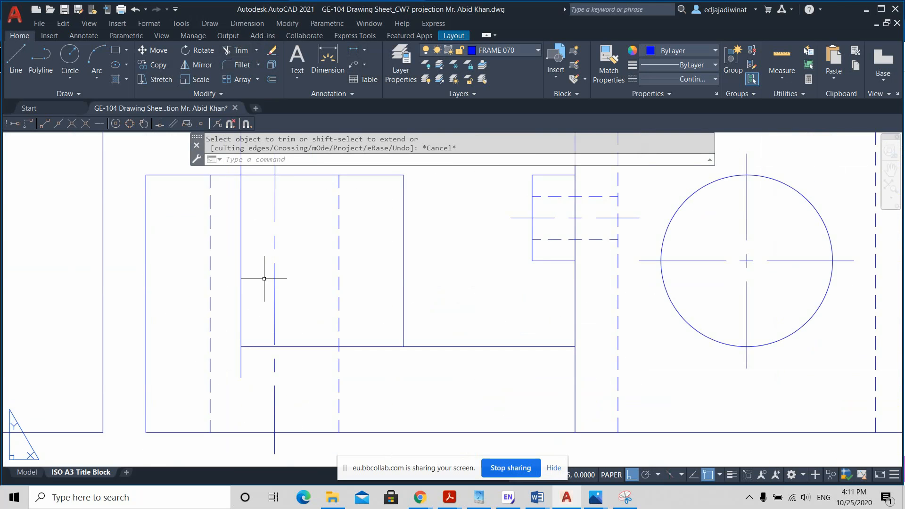
scroll(264, 266, down, 2)
middle_drag(264, 266, 270, 329)
scroll(271, 329, down, 2)
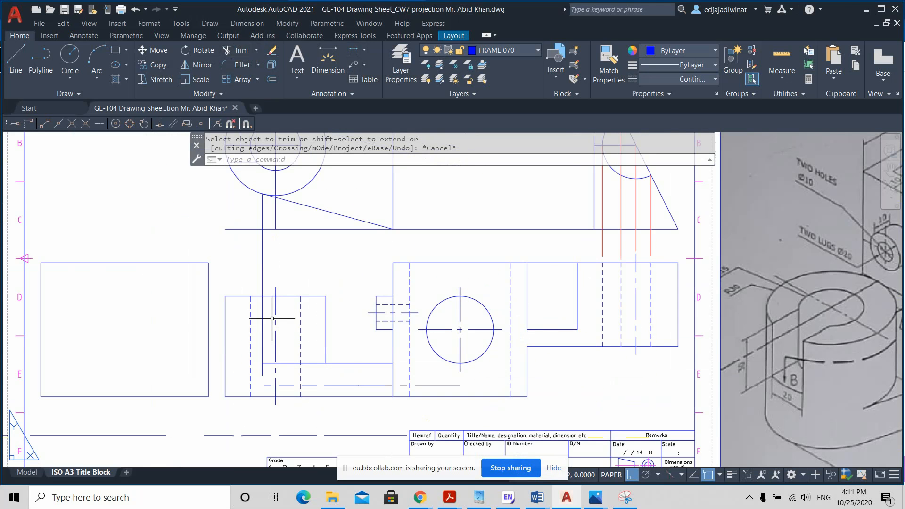
click(262, 335)
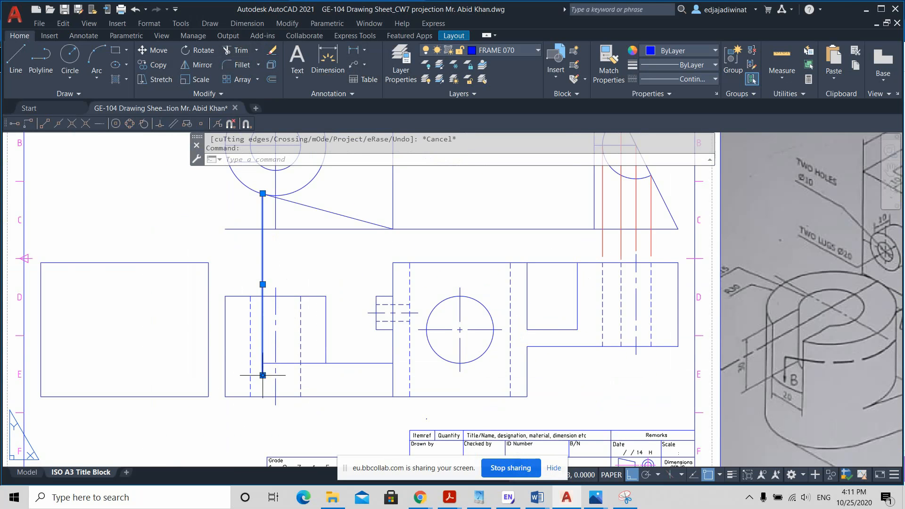
click(262, 375)
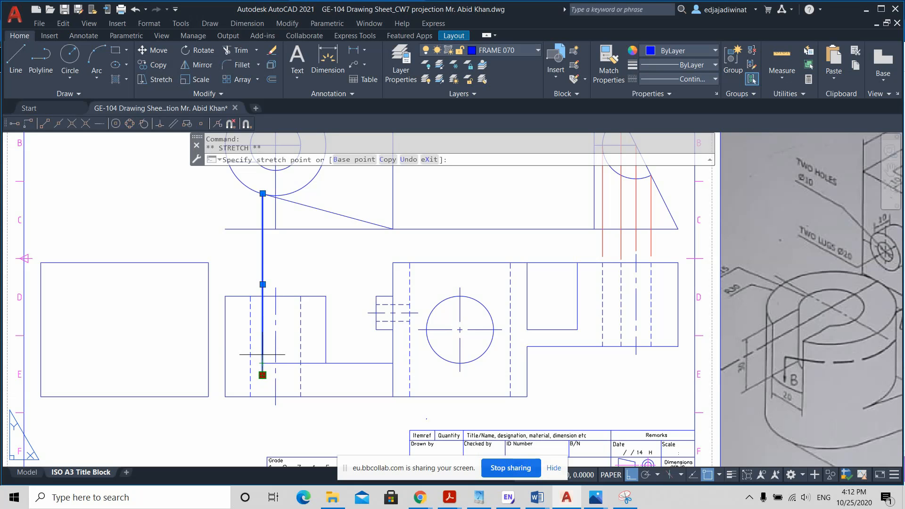
click(263, 375)
mouse_move(263, 376)
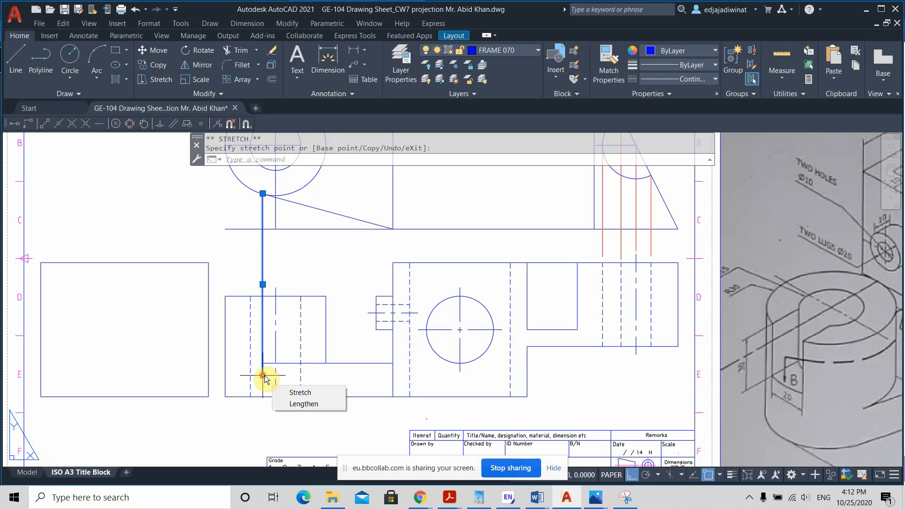
key(Escape)
click(707, 474)
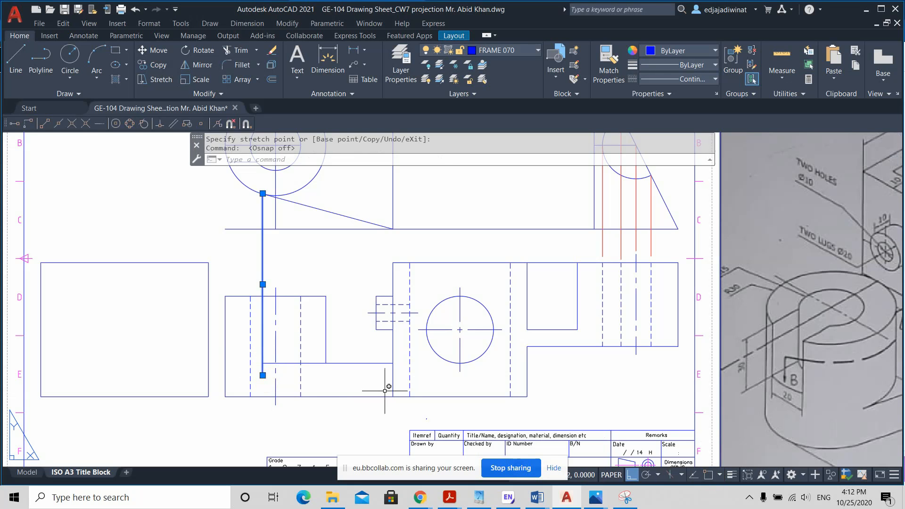
click(263, 375)
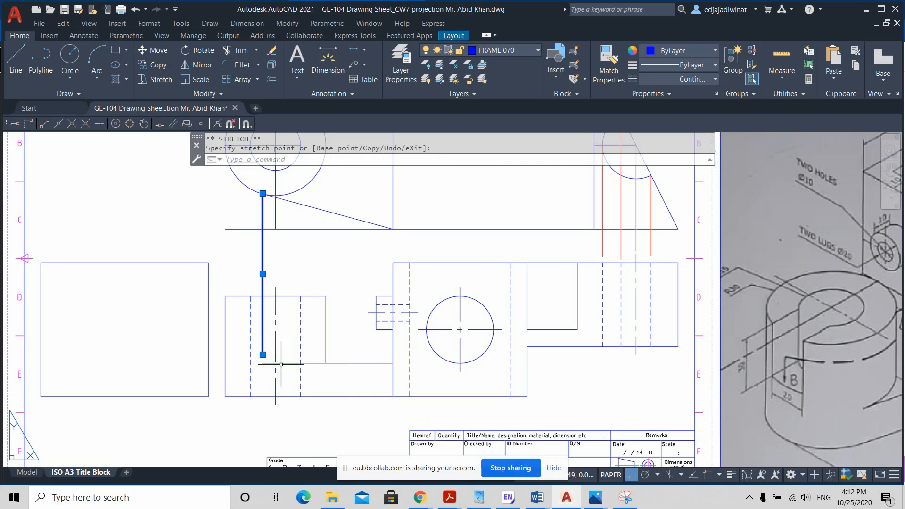
Step: Change the tangent projection line's colour to Red
click(660, 47)
click(648, 171)
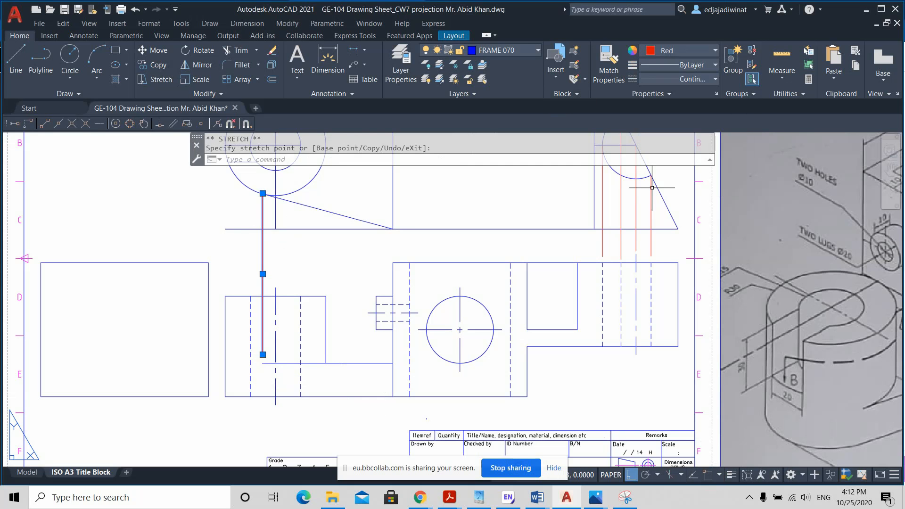
key(Escape)
Step: Stretch the red projection line's lower end down about 3 mm, close to the web's top edge
scroll(262, 339, up, 4)
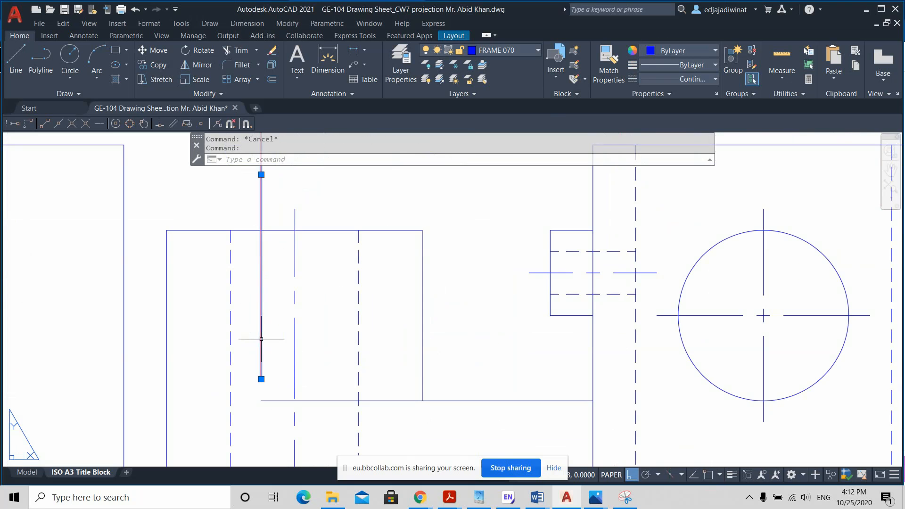
click(261, 379)
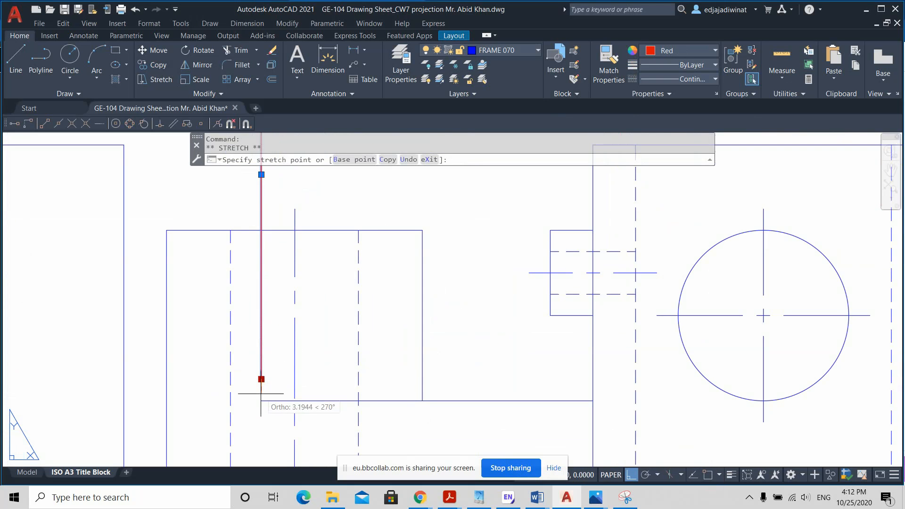
key(Escape)
scroll(330, 333, down, 4)
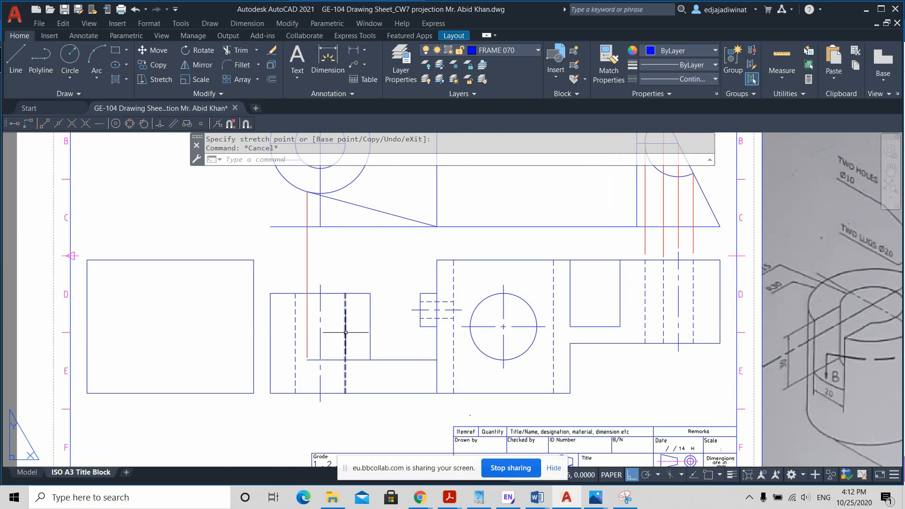
Step: Draw a line from the lower tangent line's corner to the radius 30 circle's lowest quadrant, continuing with ortho off to a point outside the circle
middle_drag(392, 263, 398, 289)
scroll(384, 287, down, 2)
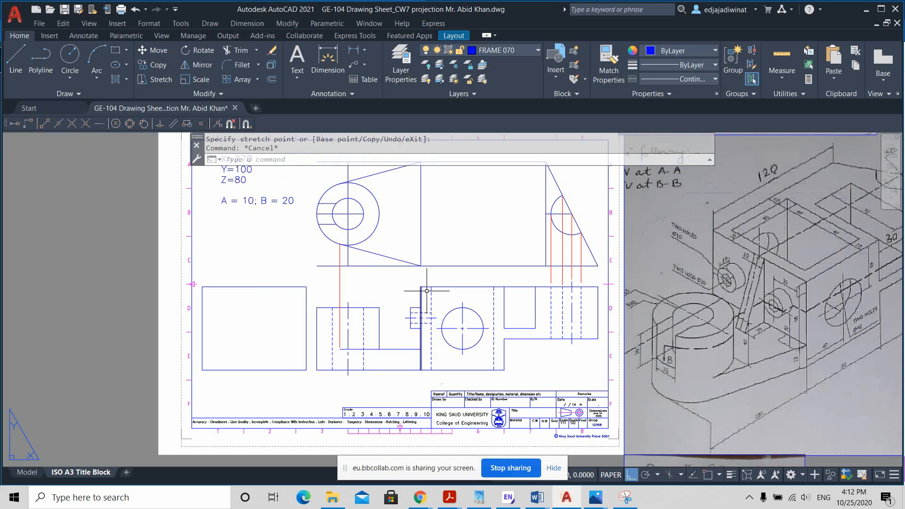
scroll(365, 251, up, 5)
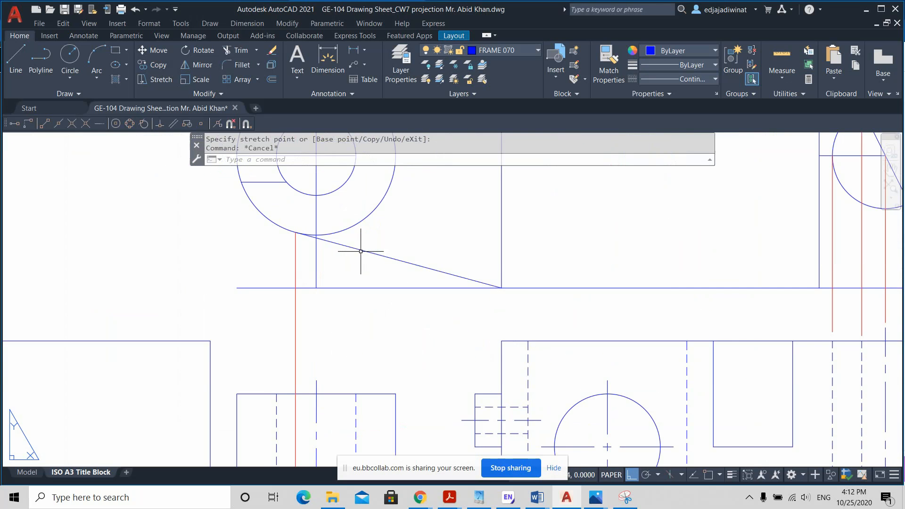
scroll(361, 251, up, 2)
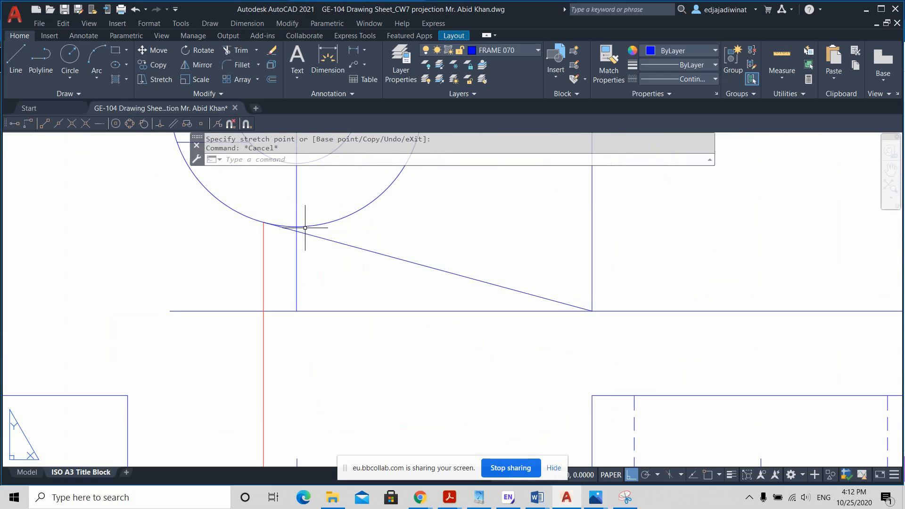
click(16, 60)
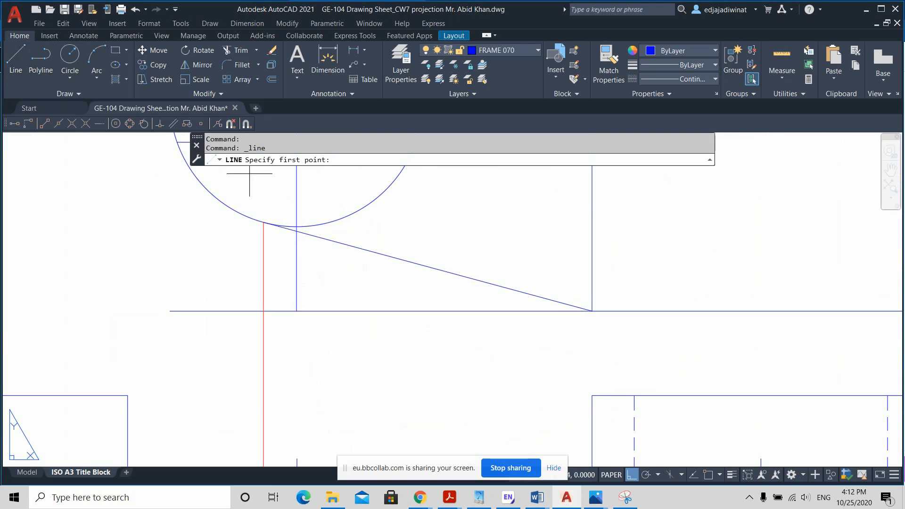
click(708, 475)
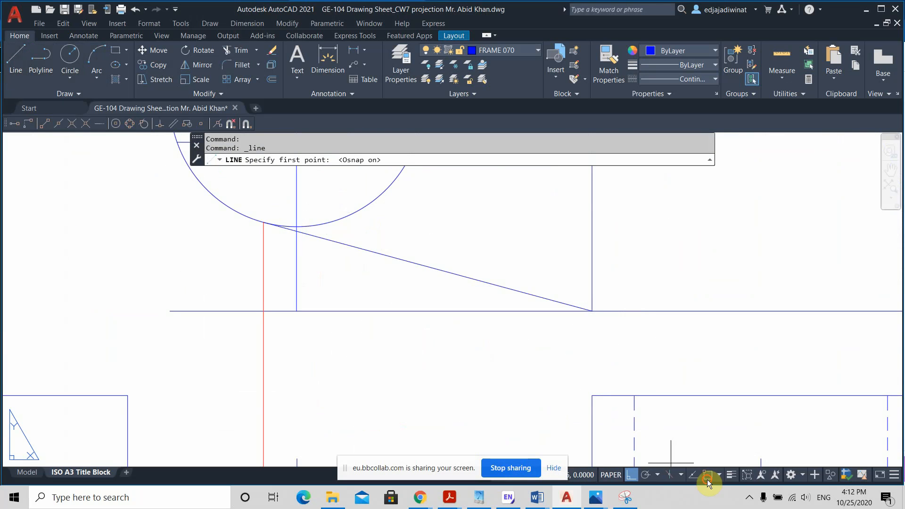
click(592, 311)
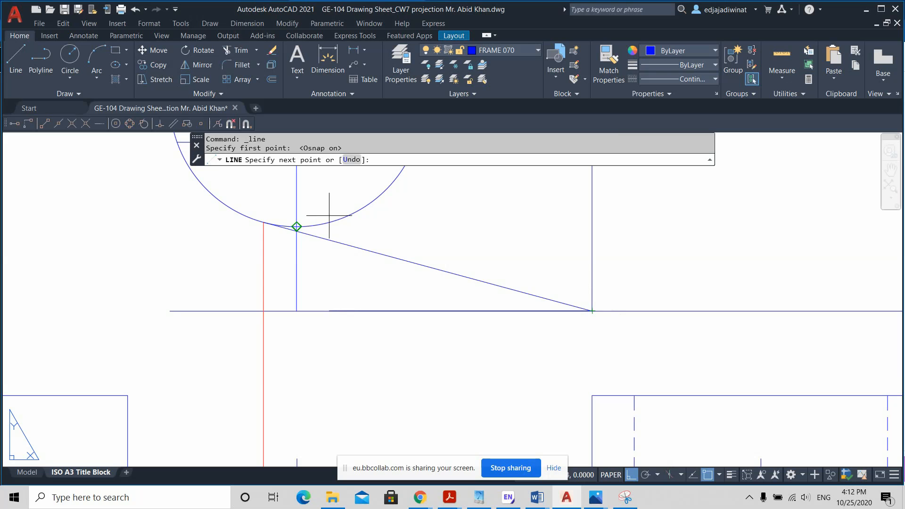
middle_drag(296, 227, 429, 258)
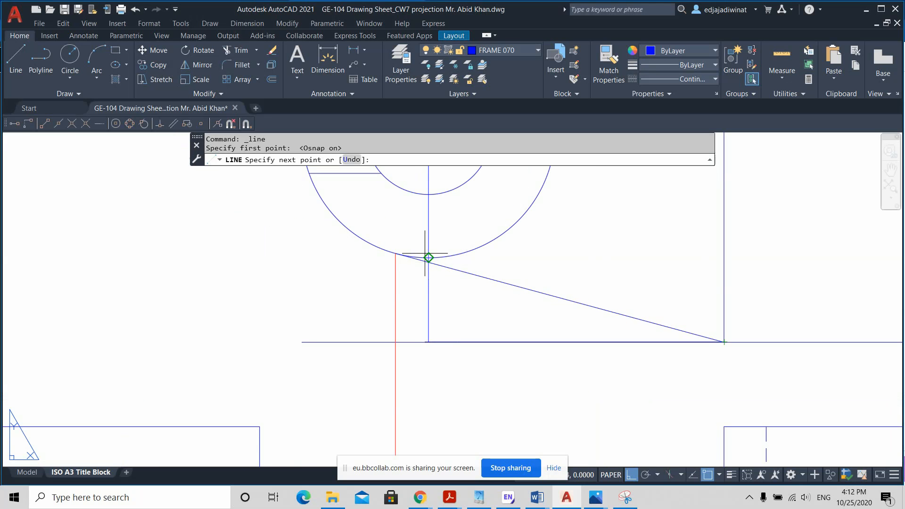
click(427, 258)
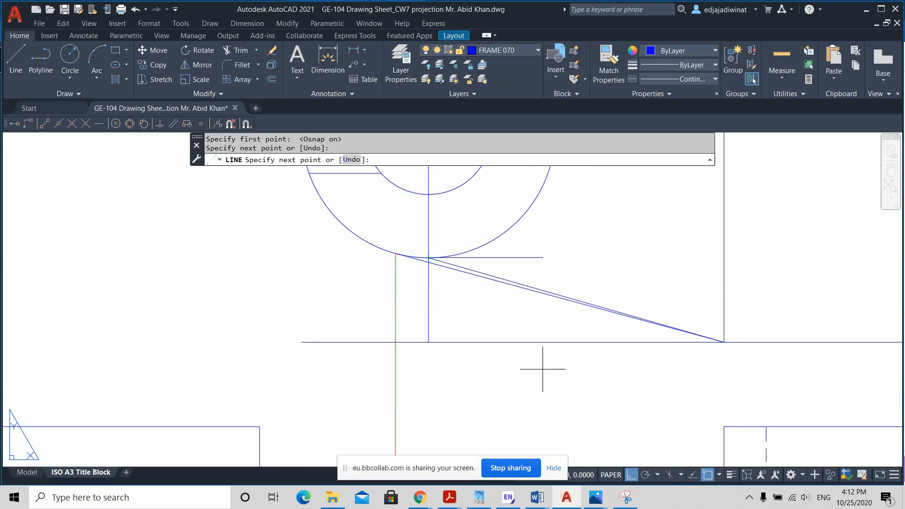
click(631, 475)
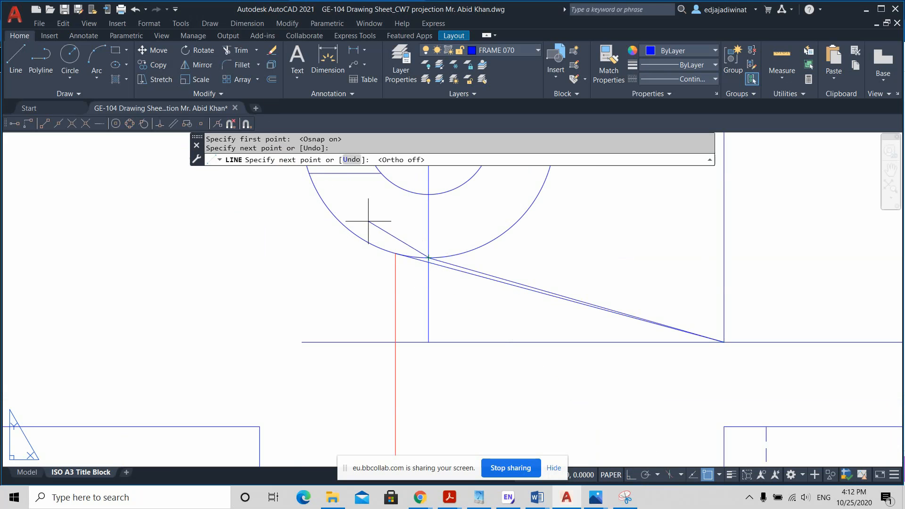
click(287, 209)
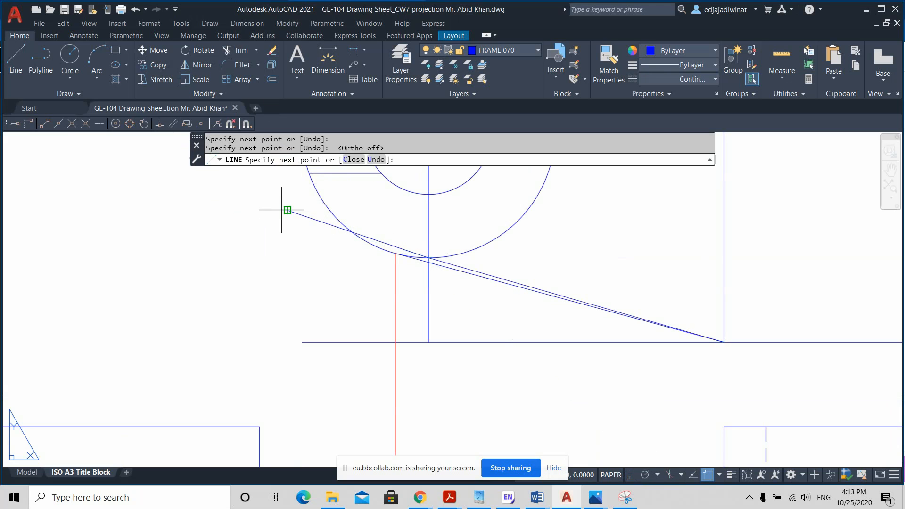
key(Escape)
scroll(492, 296, down, 2)
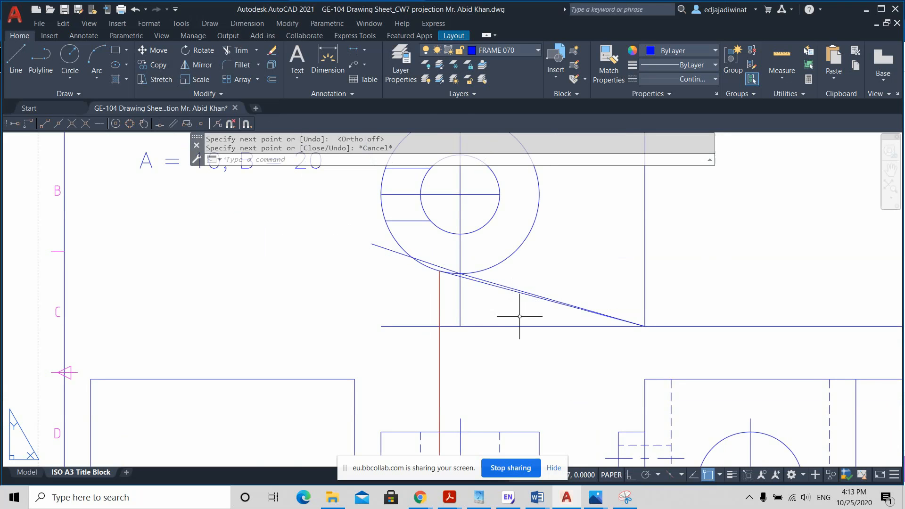
Step: Erase the two construction lines running from the web's lower corner through the circle's lowest quadrant to the point outside the circle
click(466, 275)
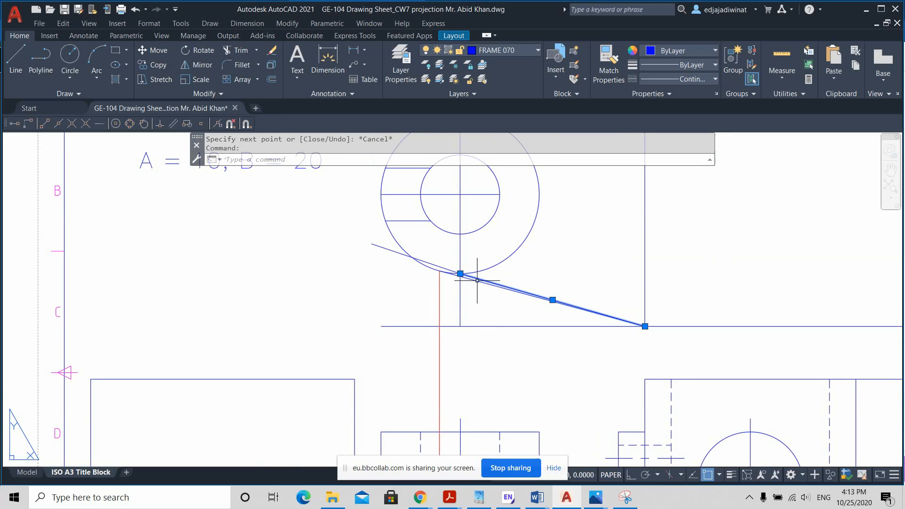
click(447, 267)
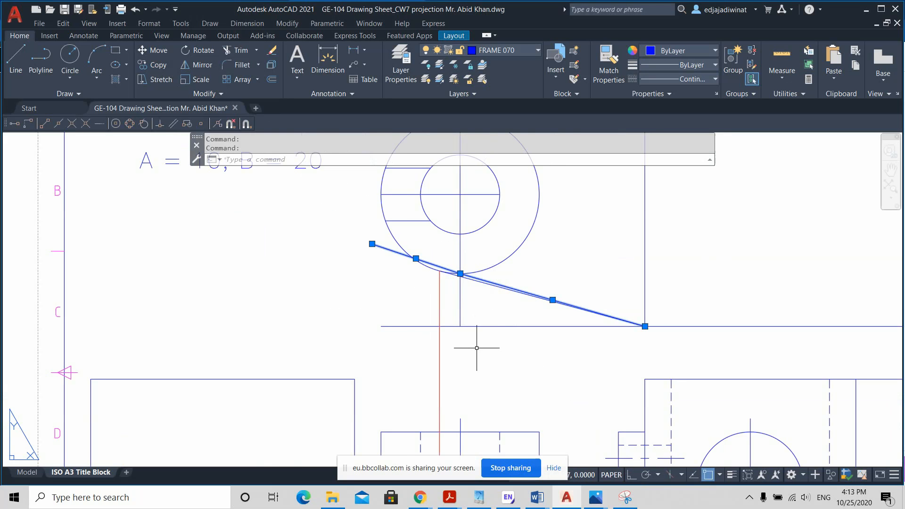
scroll(493, 343, up, 1)
scroll(493, 343, down, 1)
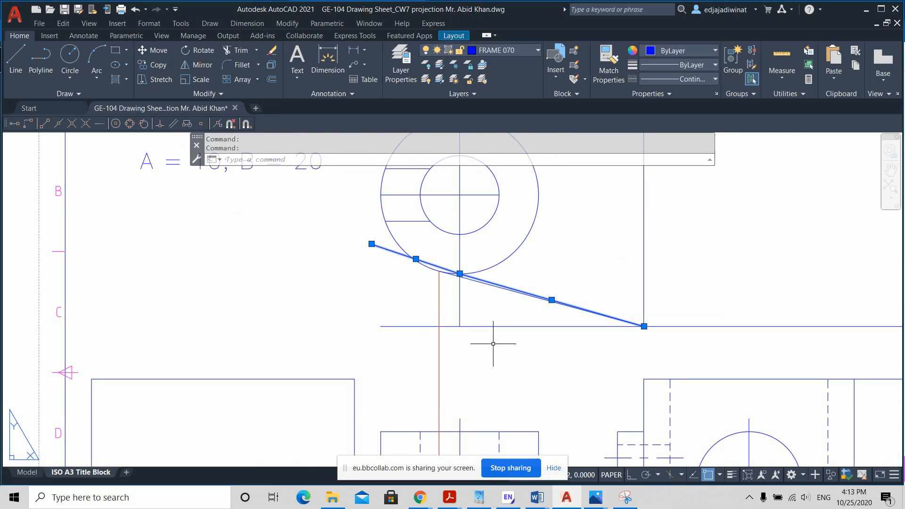
scroll(514, 350, down, 1)
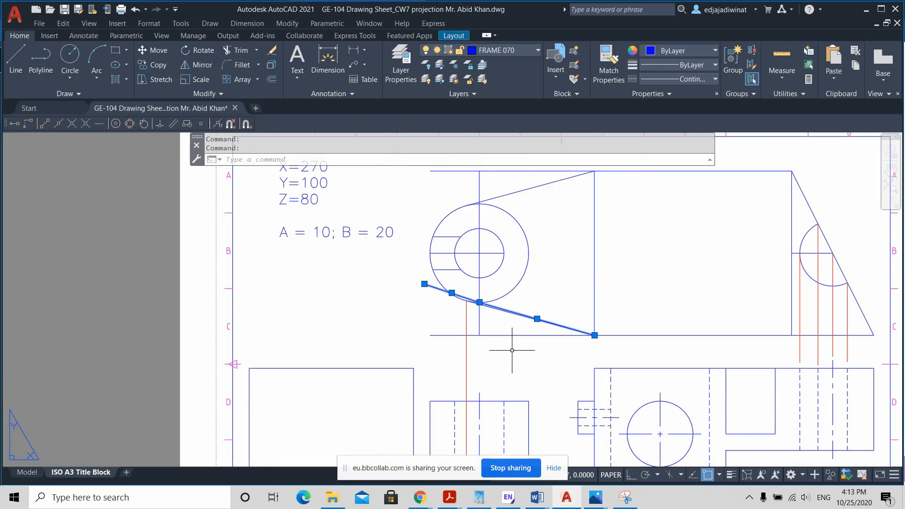
scroll(514, 352, up, 1)
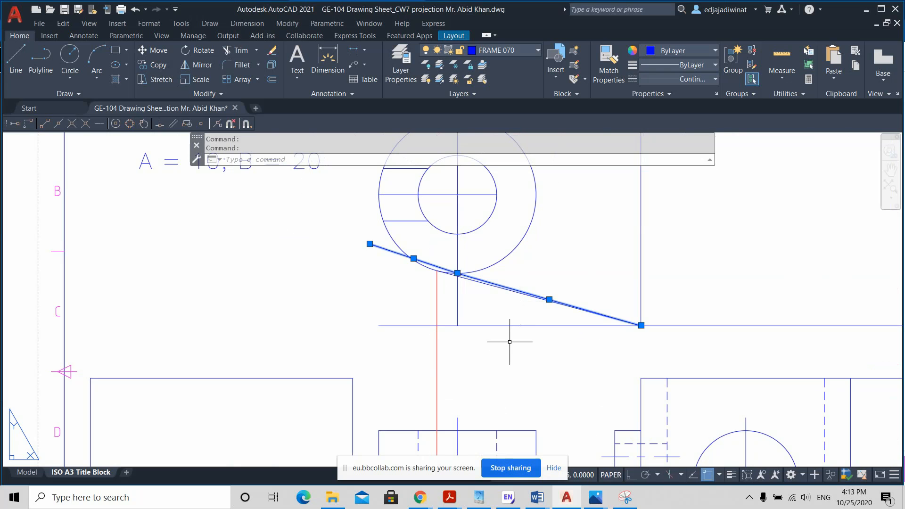
key(Delete)
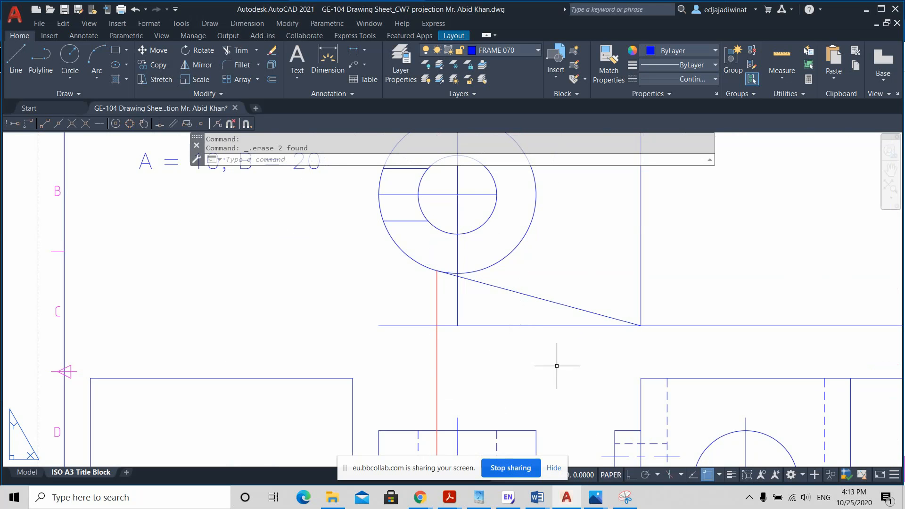
Step: Examine how the tangent point projects into the front view, highlighting the web's top edge, the lower tangent line and the boss's outer circle
scroll(552, 360, down, 2)
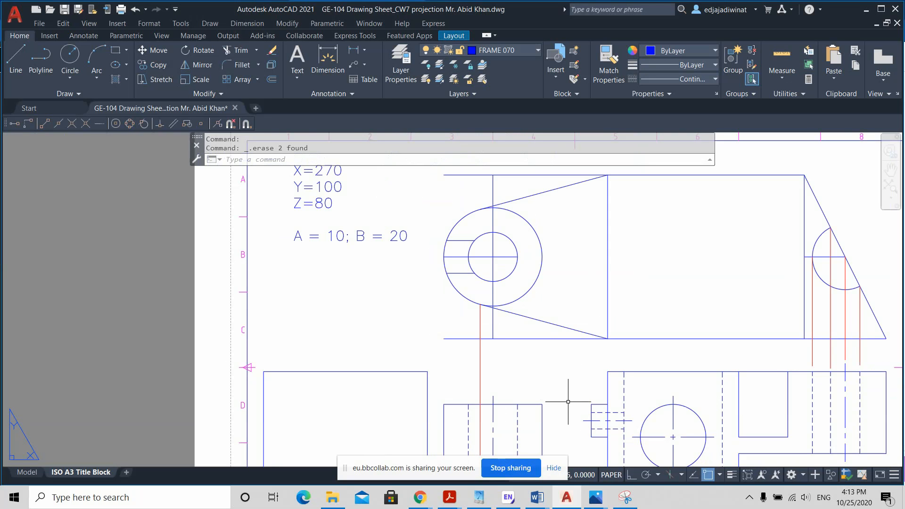
mouse_move(562, 400)
middle_down()
mouse_move(533, 339)
mouse_move(533, 392)
middle_up()
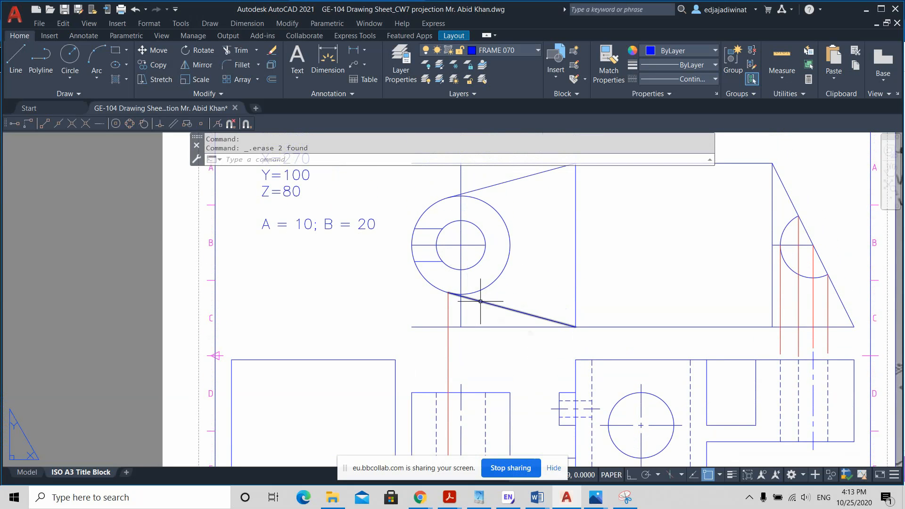
mouse_move(480, 302)
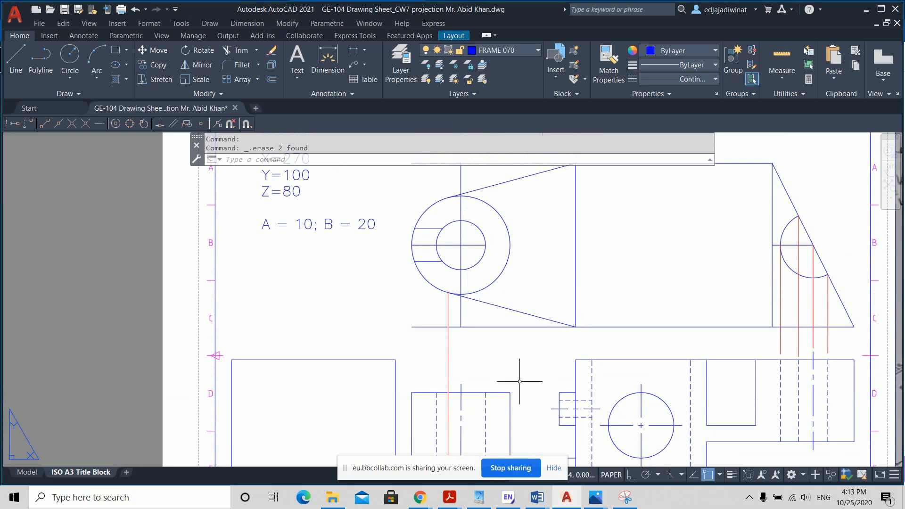
middle_drag(520, 376, 508, 337)
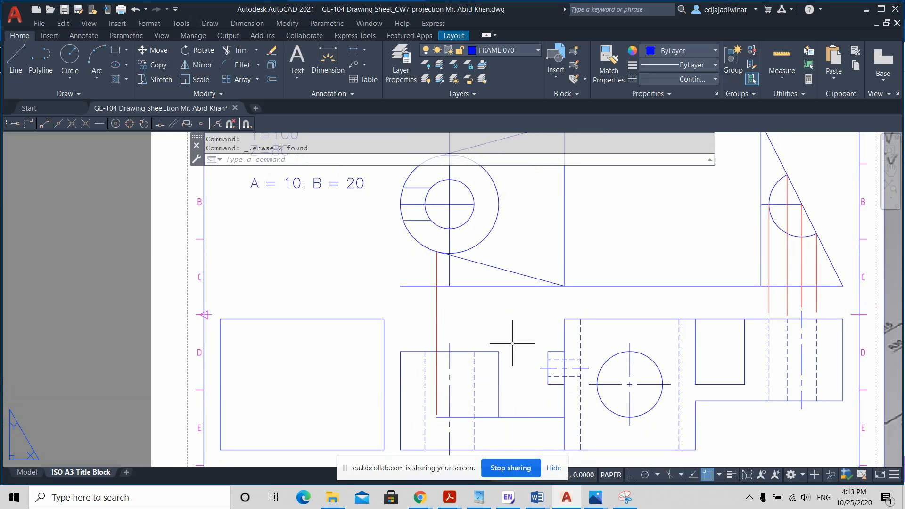
click(499, 417)
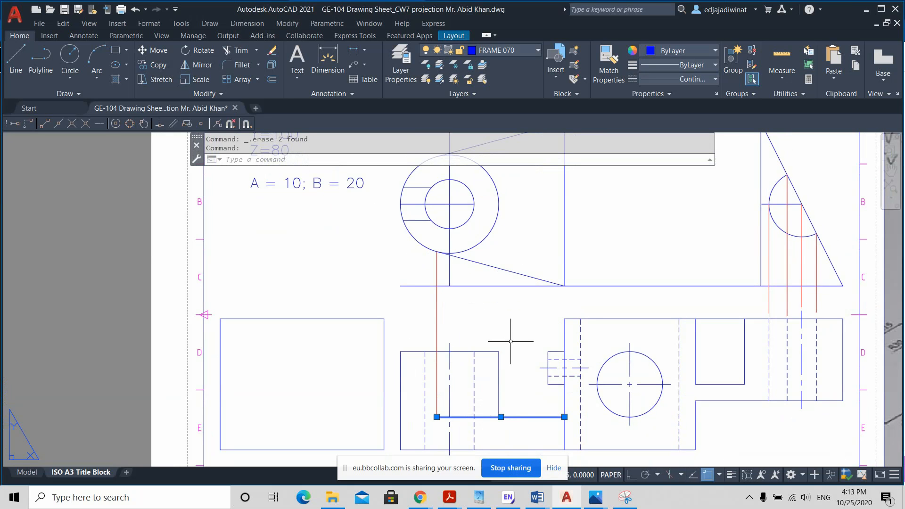
key(Escape)
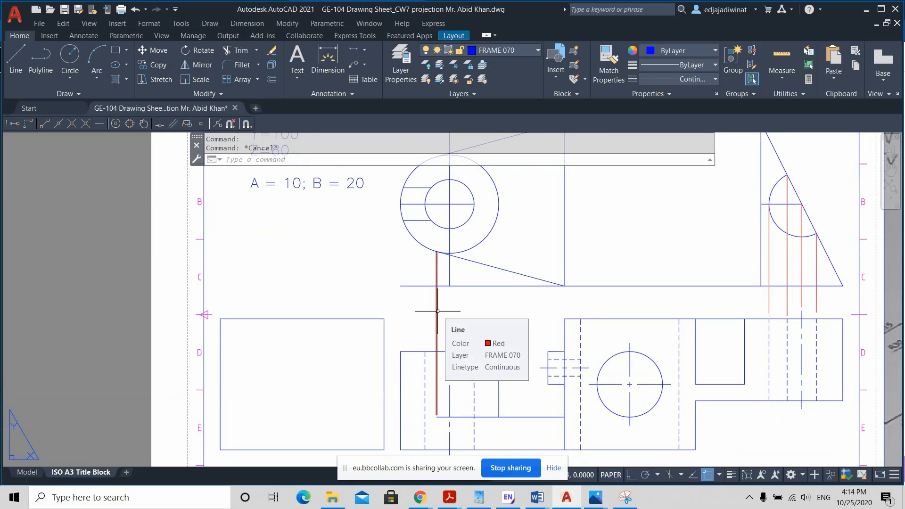
click(460, 257)
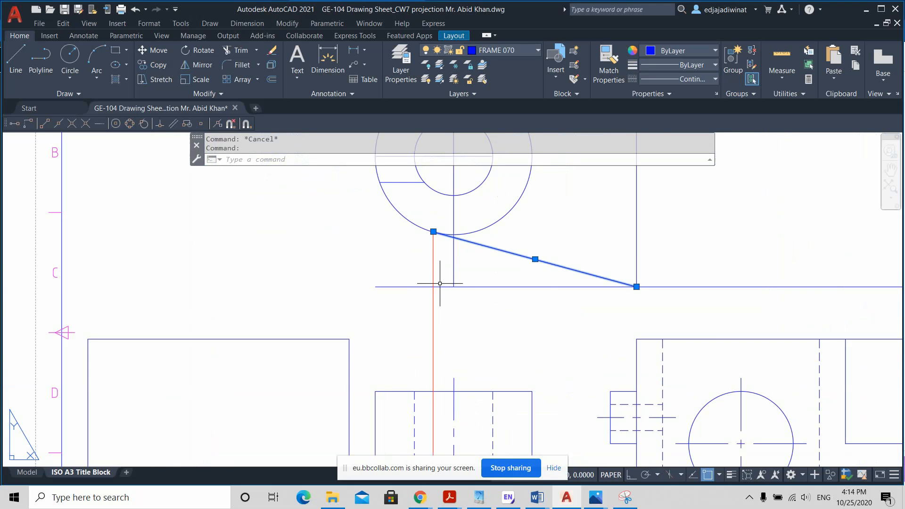
scroll(449, 283, down, 2)
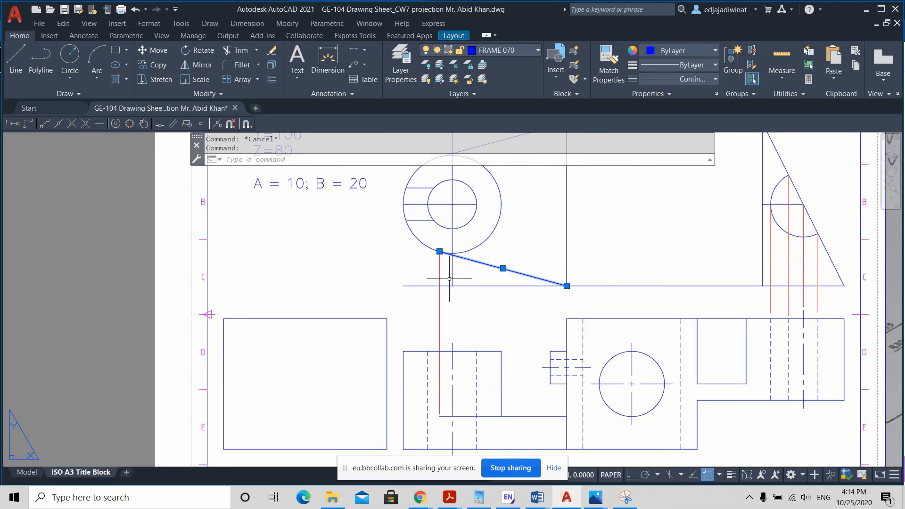
middle_drag(447, 277, 448, 307)
scroll(447, 308, up, 2)
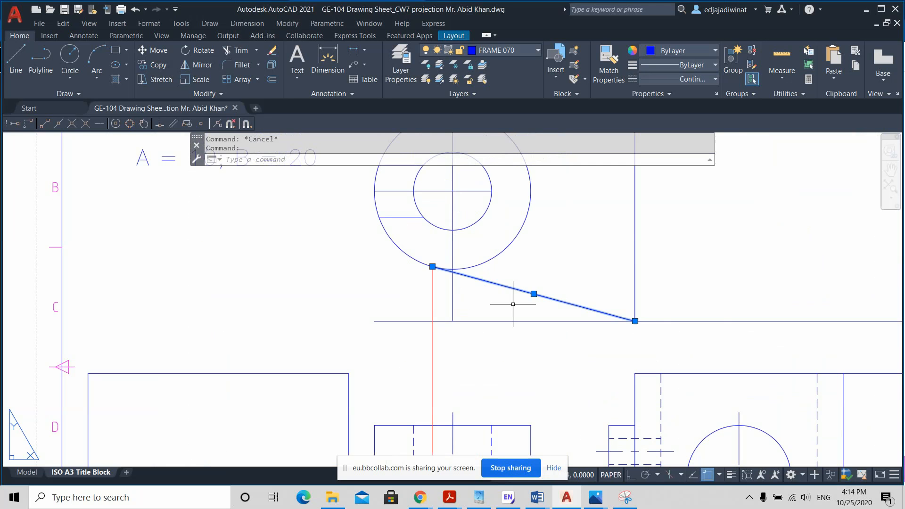
click(397, 245)
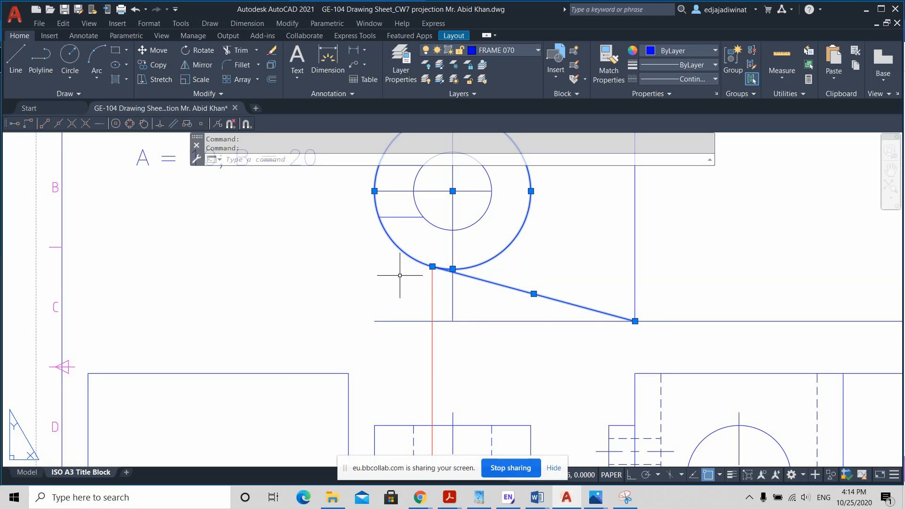
key(Escape)
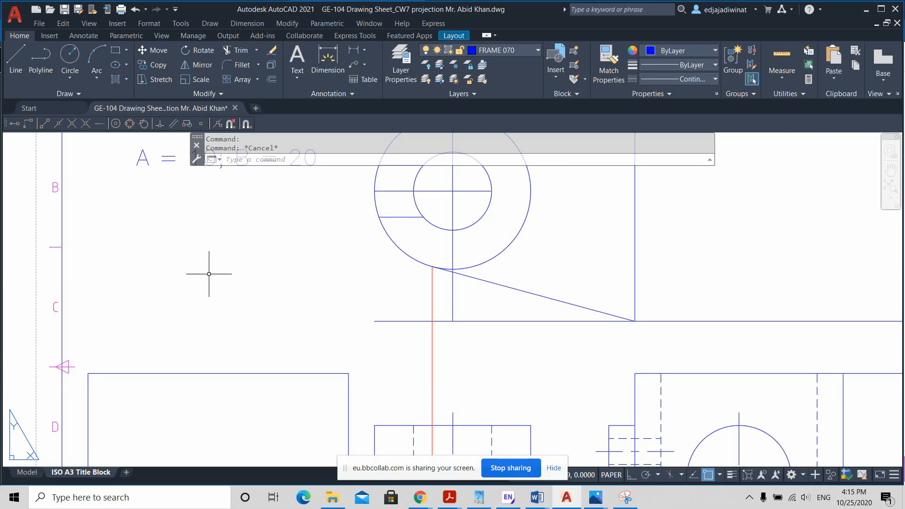
Step: Draw a freehand slanted line crossing the lower part of the boss's outer circle in the top view
click(20, 59)
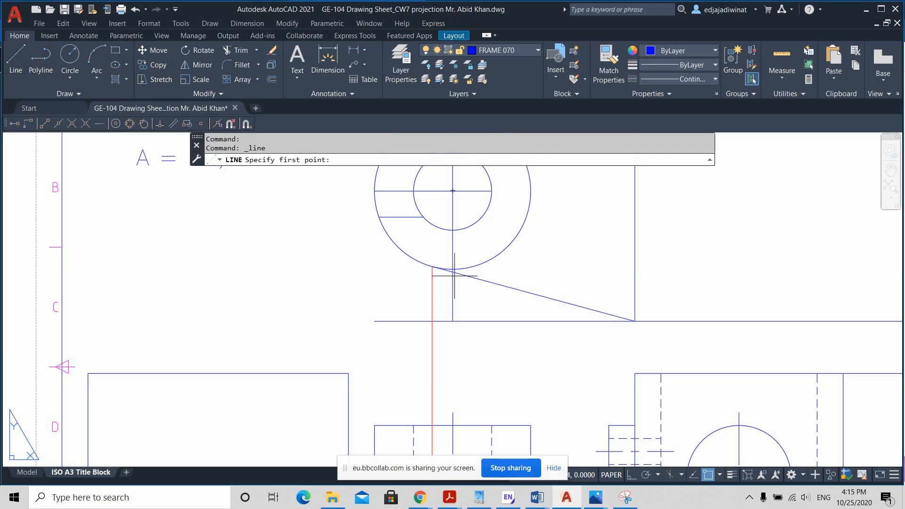
click(352, 232)
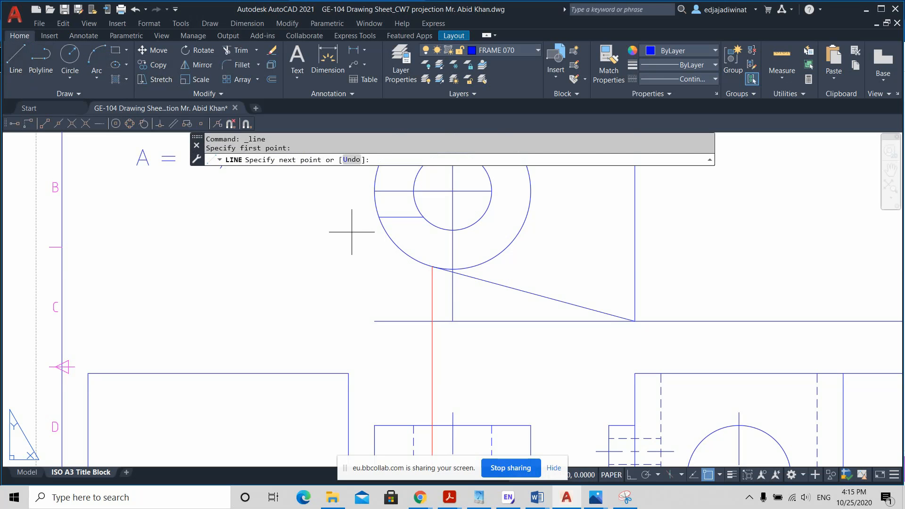
click(553, 276)
key(Return)
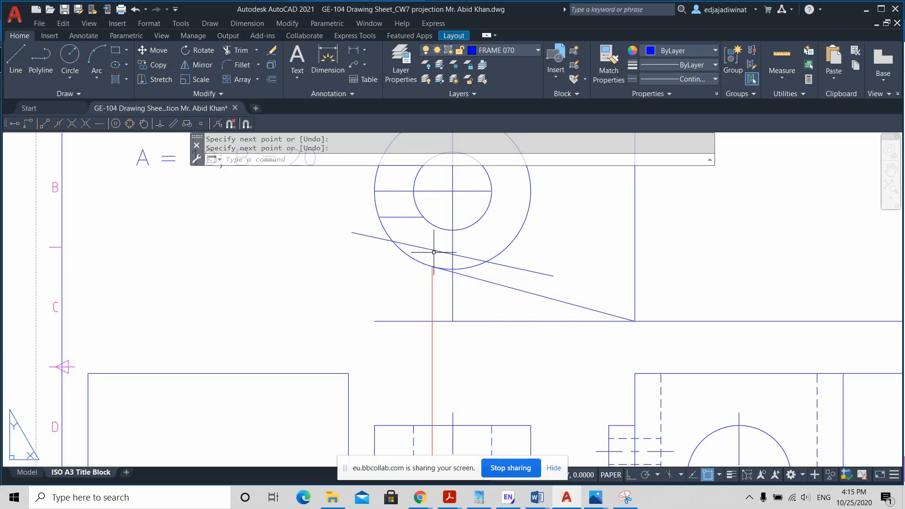
Step: Try to move the slanted line down to touch the outer circle, turning object snap off, and erase the line
click(156, 51)
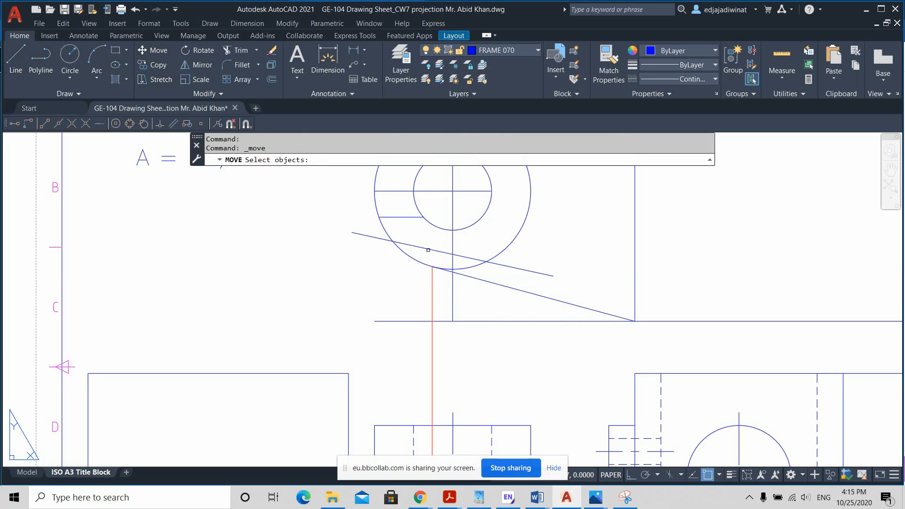
click(428, 250)
key(Return)
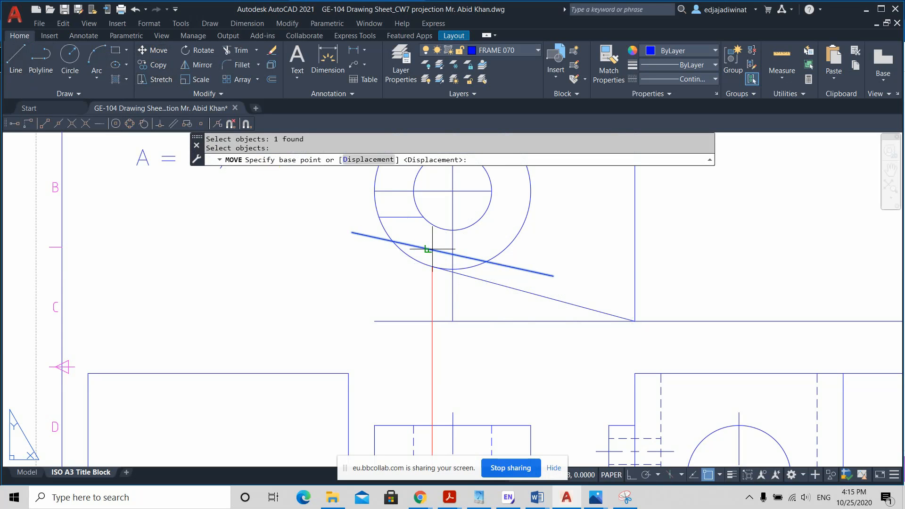
click(426, 245)
scroll(438, 247, up, 2)
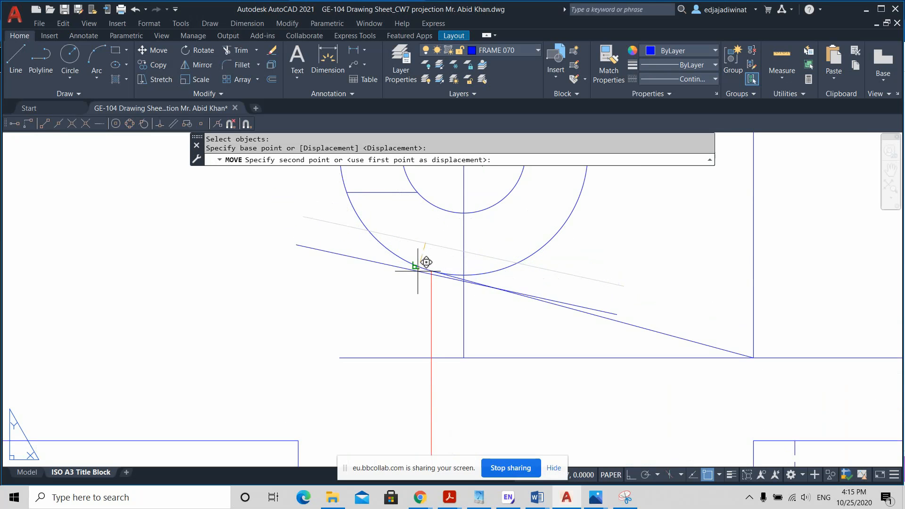
scroll(416, 265, down, 2)
click(708, 476)
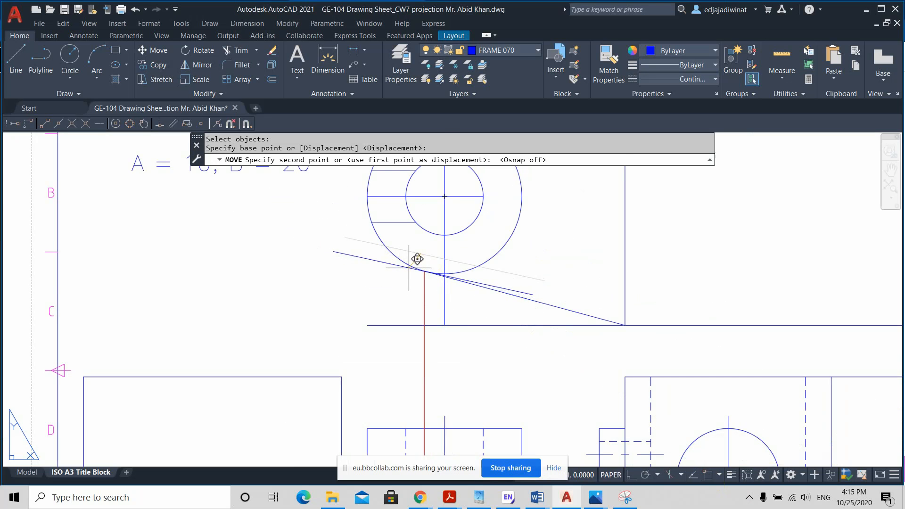
key(Escape)
click(436, 257)
key(Delete)
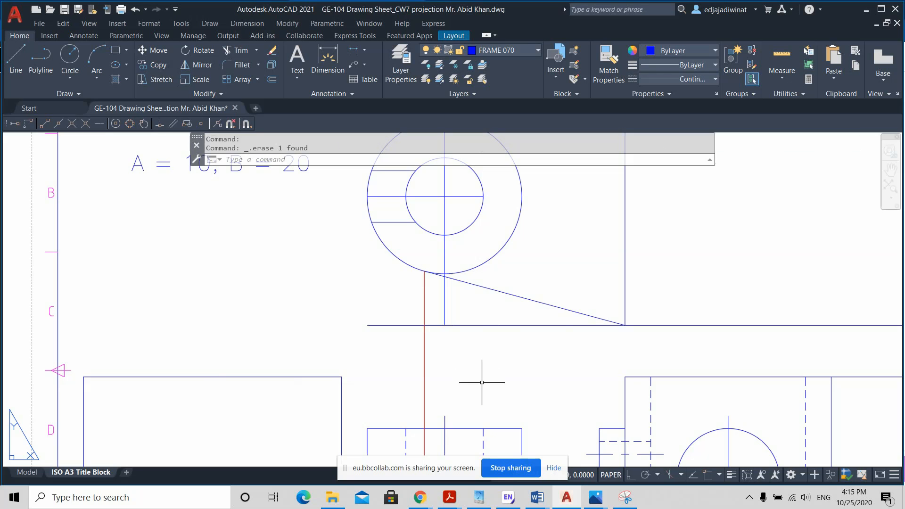
Step: Review which running object snap modes are enabled, in particular Tangent
scroll(481, 383, down, 2)
middle_drag(484, 388, 480, 329)
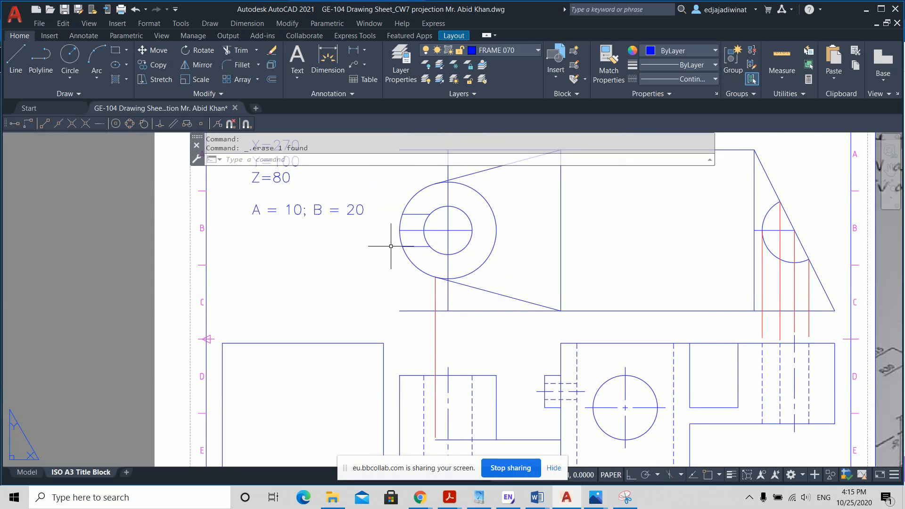
scroll(415, 285, up, 2)
scroll(415, 287, down, 2)
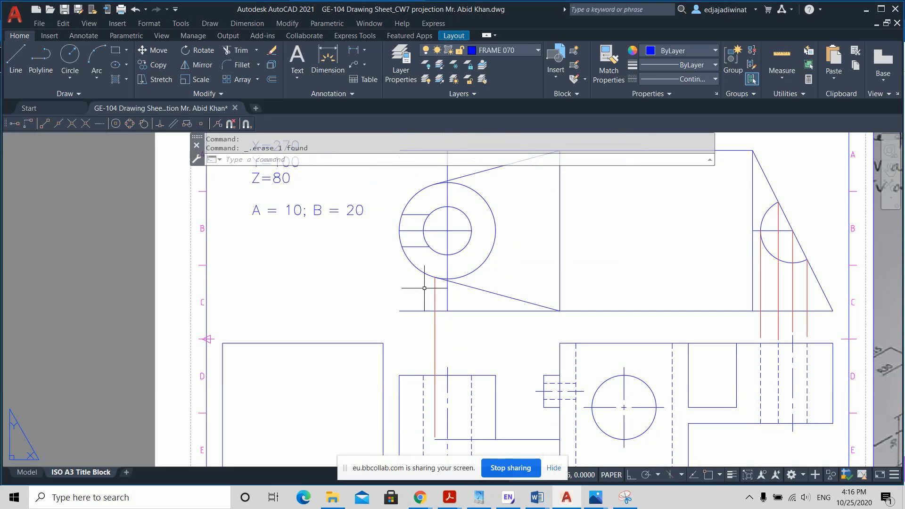
click(717, 473)
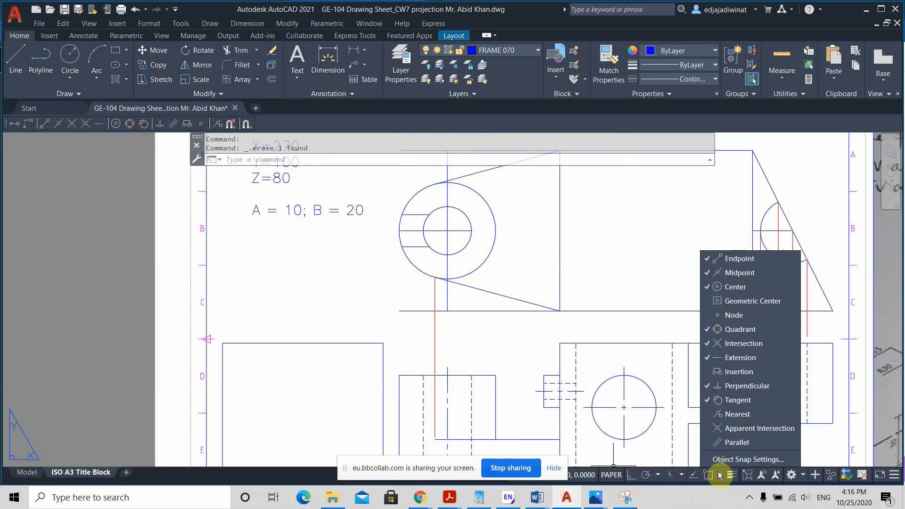
click(774, 400)
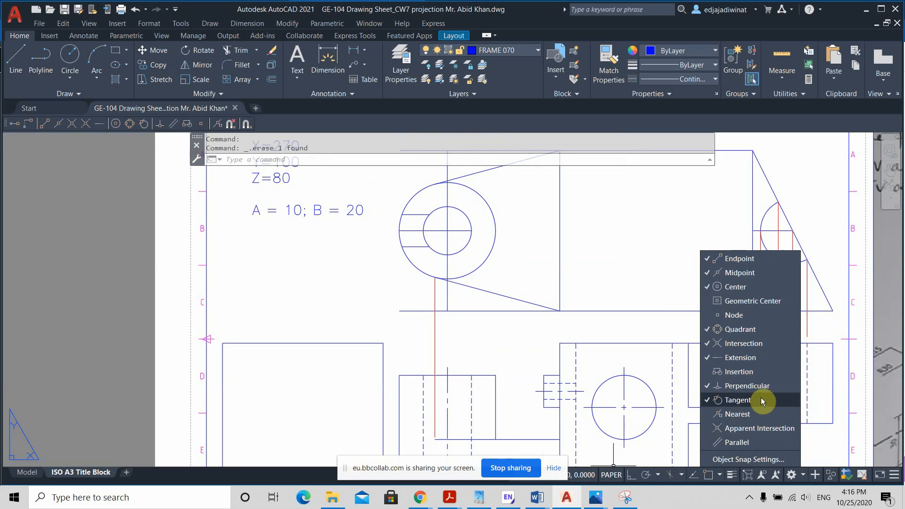
key(Escape)
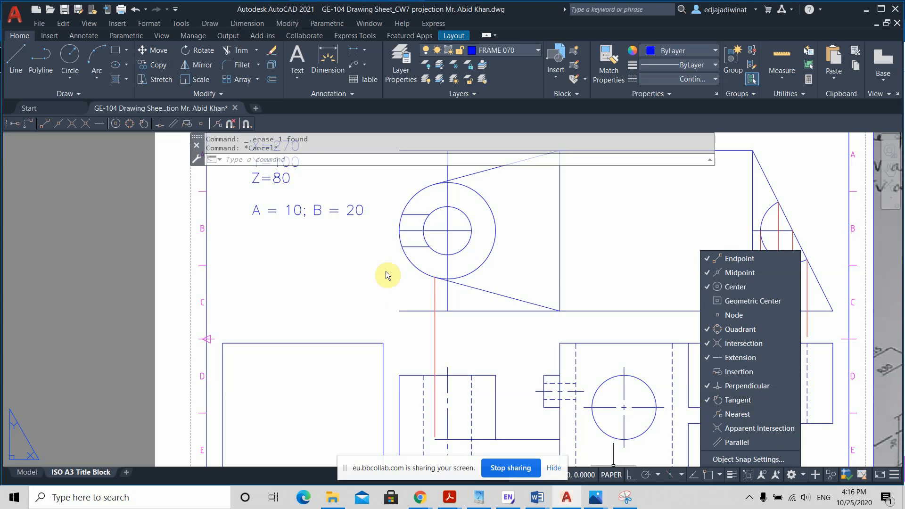
key(Escape)
click(359, 285)
Step: Undock the Object Snap toolbar and float it beside the top view
drag(148, 131, 20, 154)
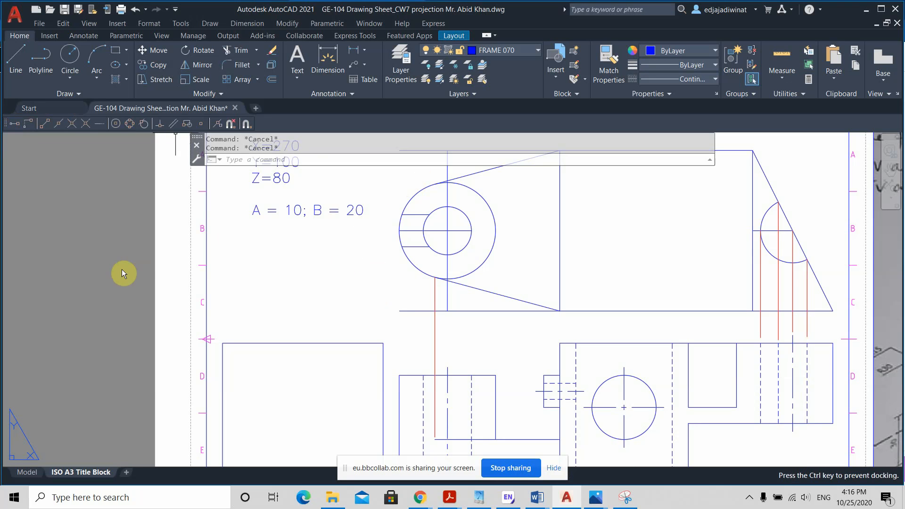
drag(146, 261, 146, 261)
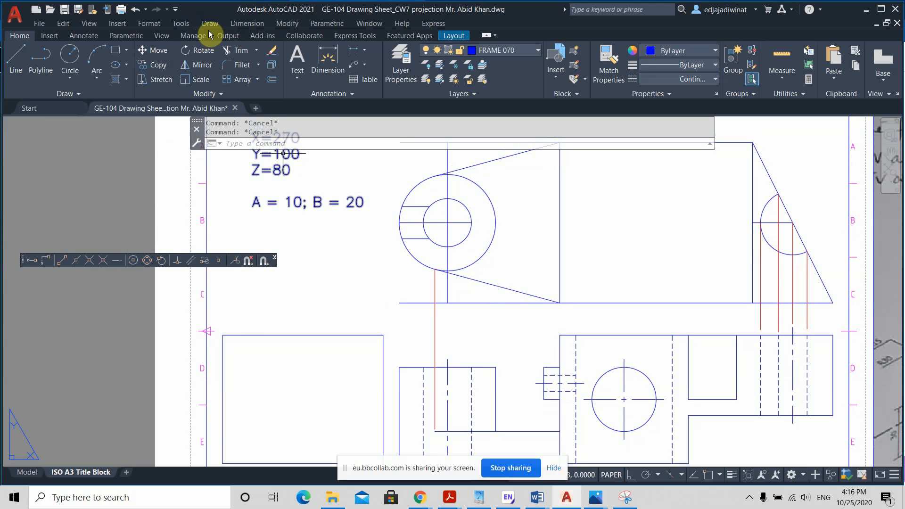
click(190, 24)
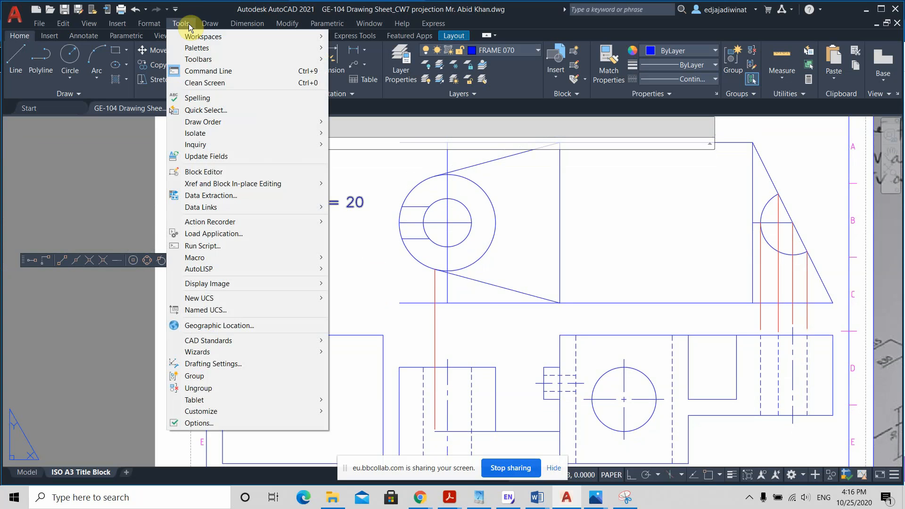
click(184, 24)
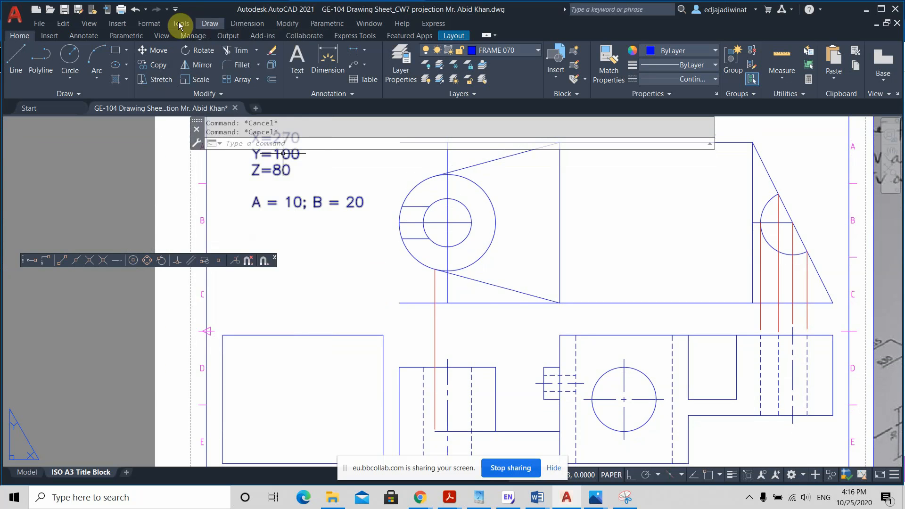
click(177, 22)
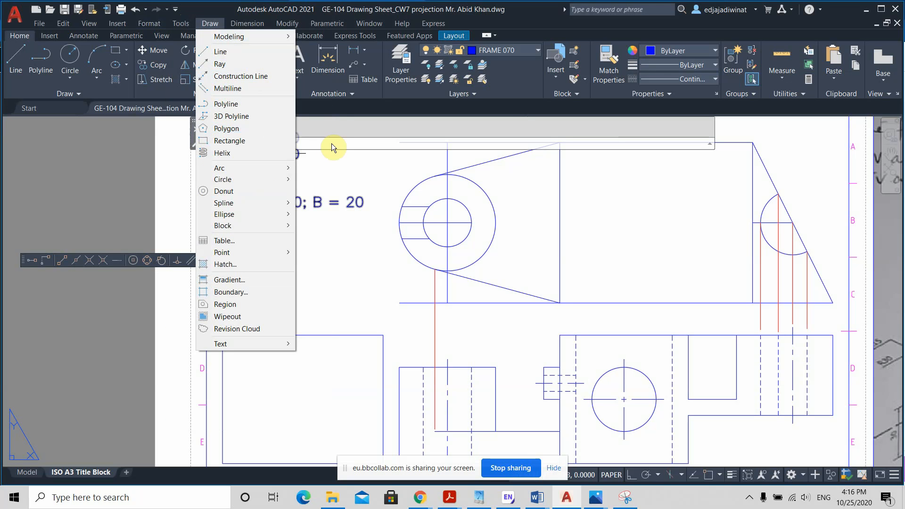
click(331, 143)
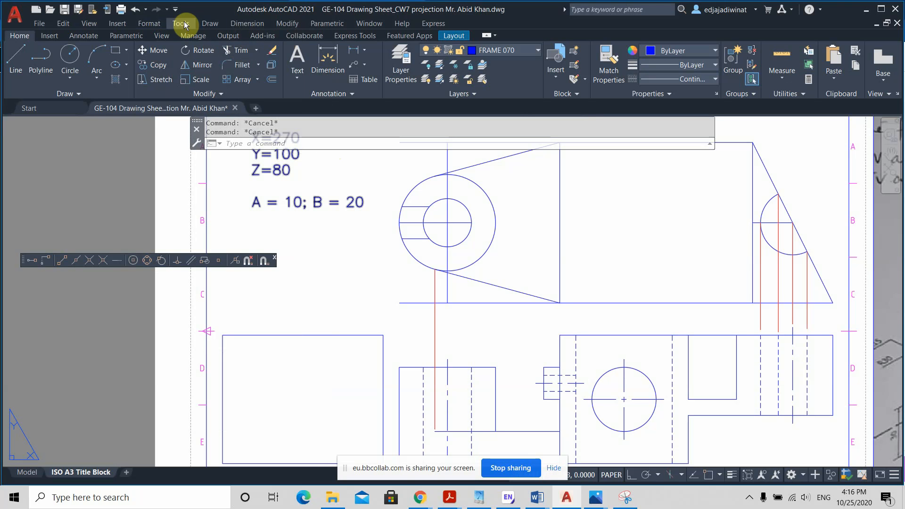
click(49, 34)
click(79, 36)
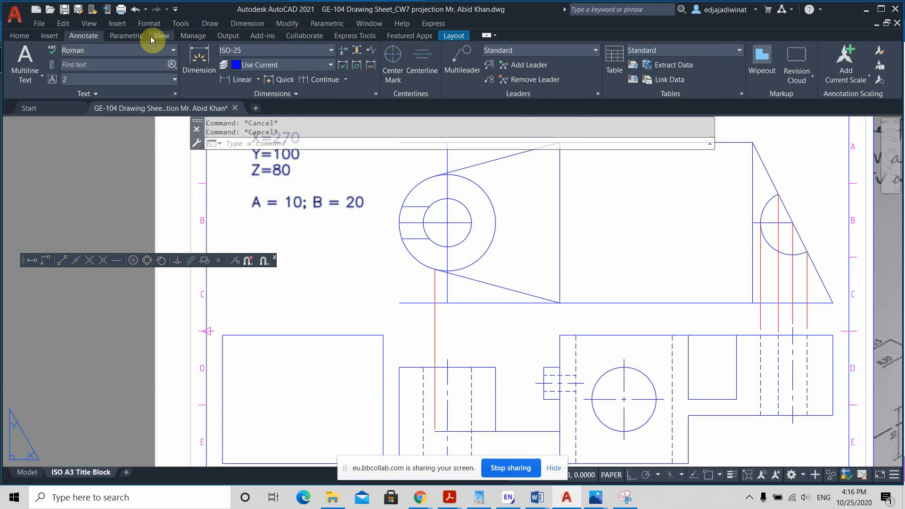
click(20, 36)
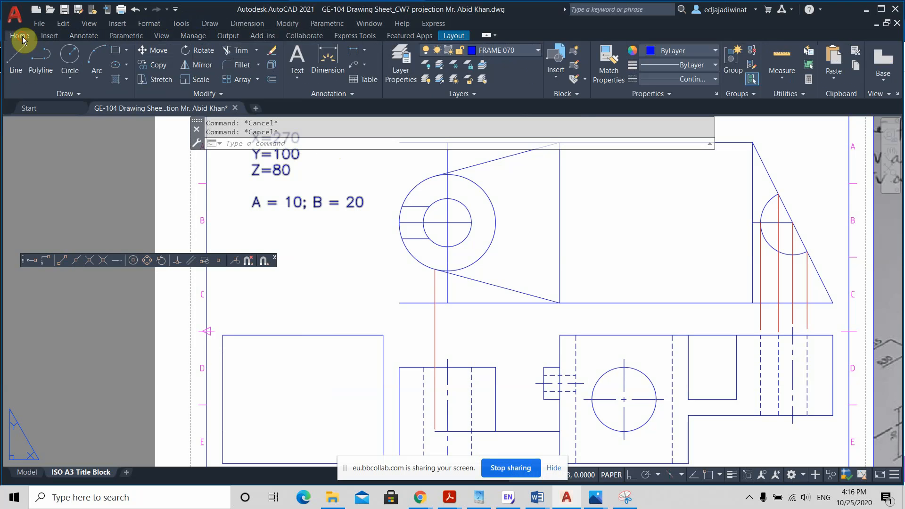
click(50, 36)
click(82, 36)
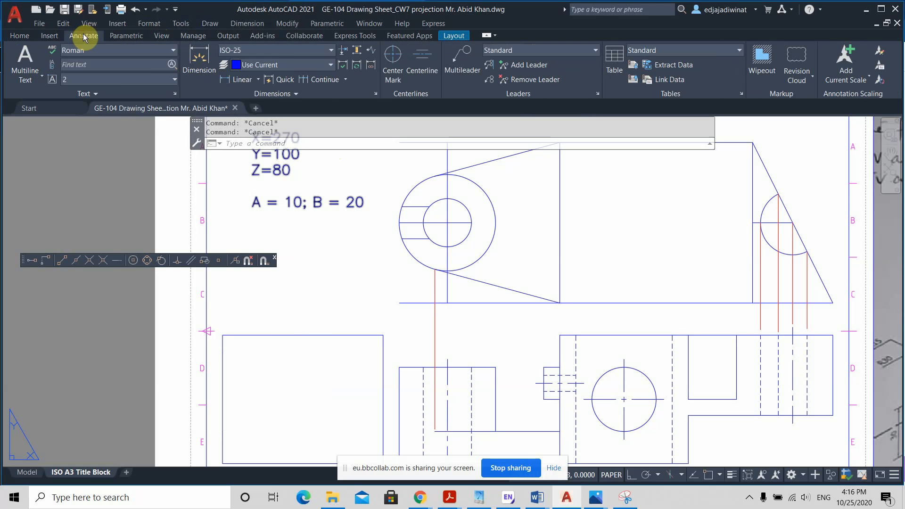
click(120, 35)
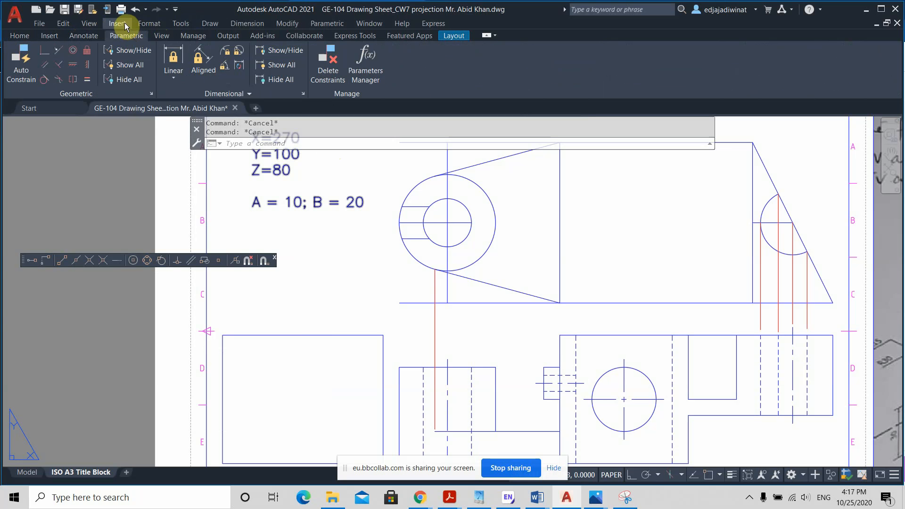
click(124, 23)
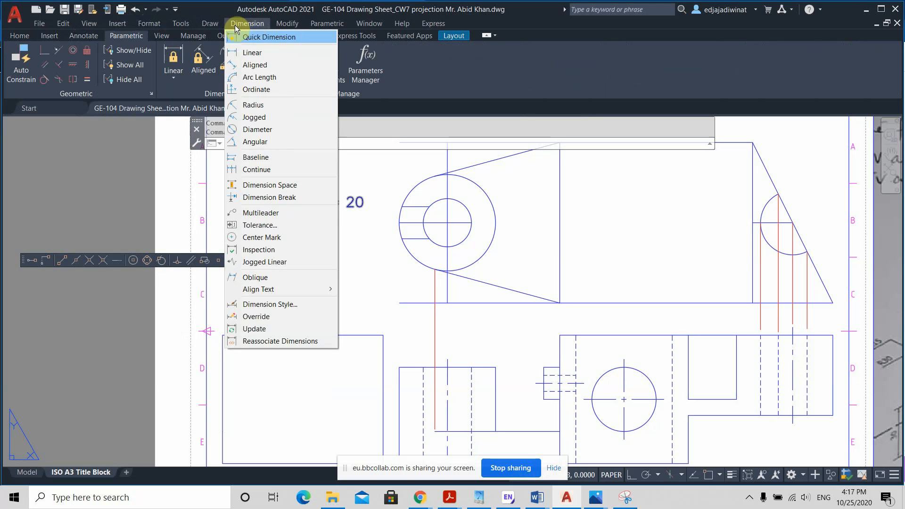
click(182, 25)
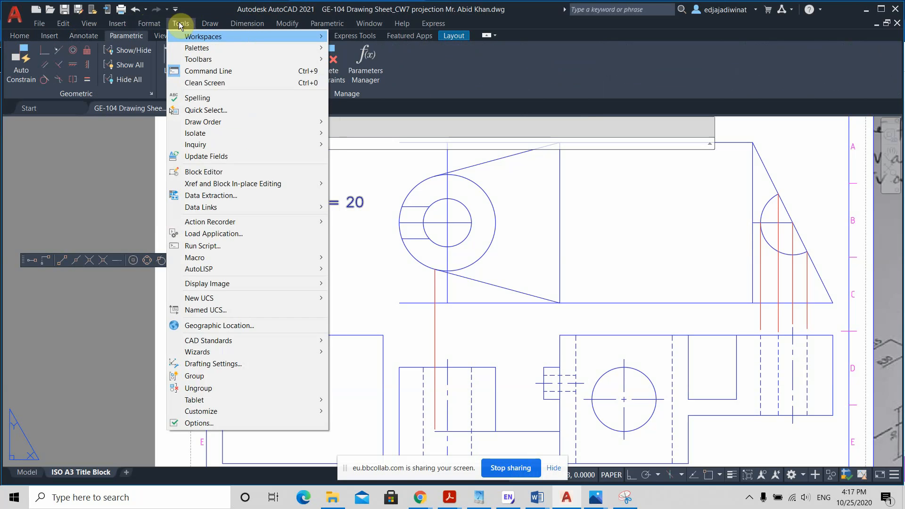
mouse_move(247, 23)
key(Escape)
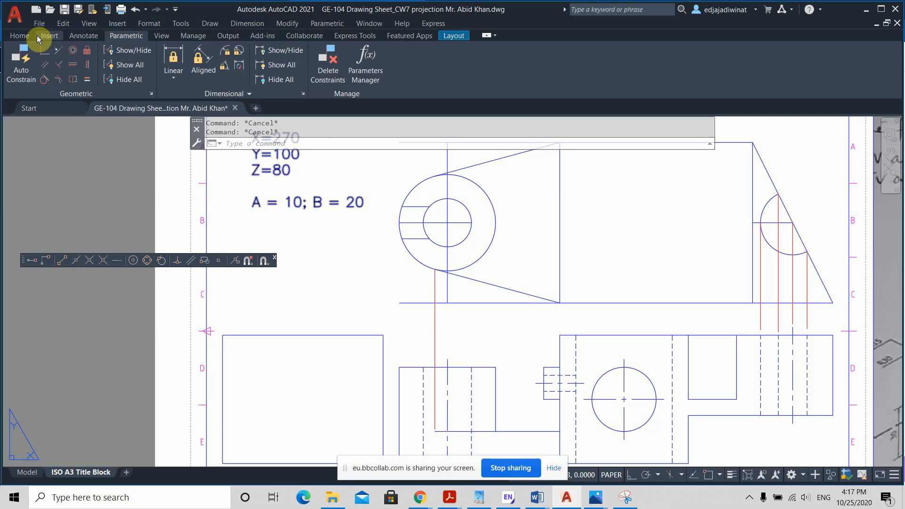
click(18, 36)
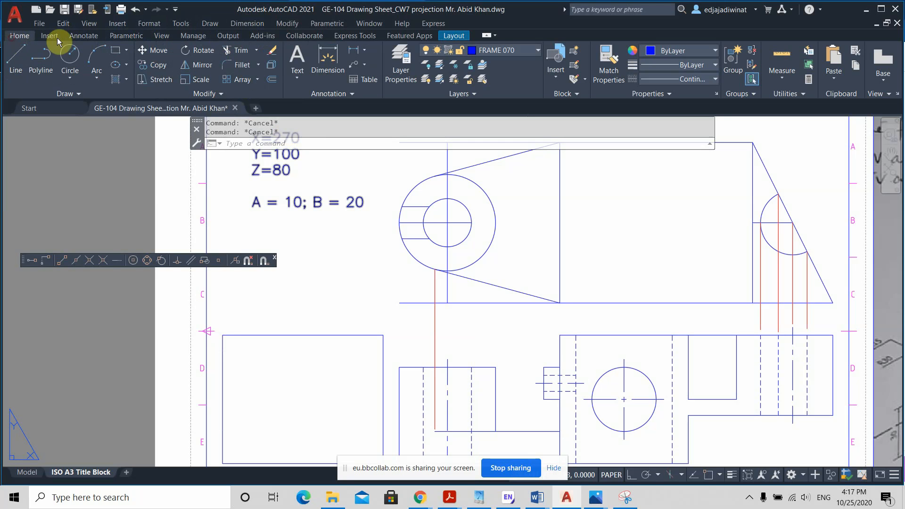
Step: Set the MENUBAR system variable to 1 to display the classic menu bar
click(266, 140)
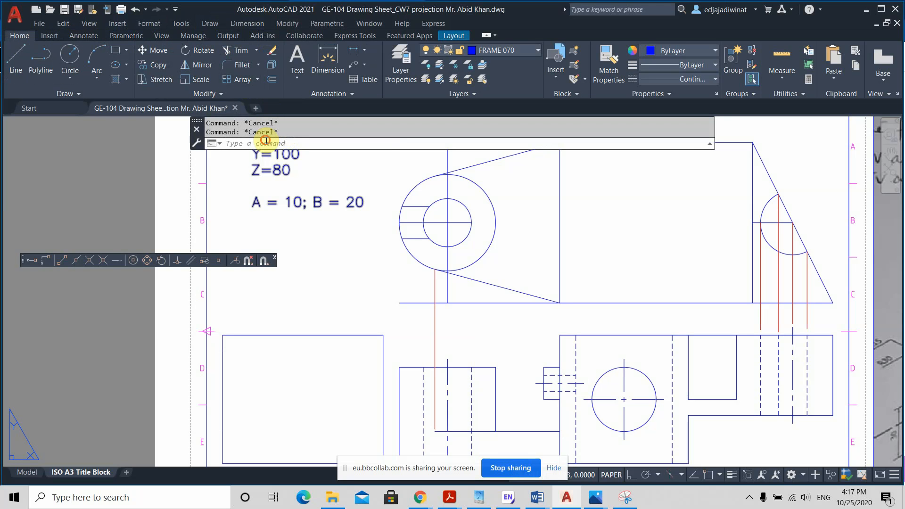
text(enu)
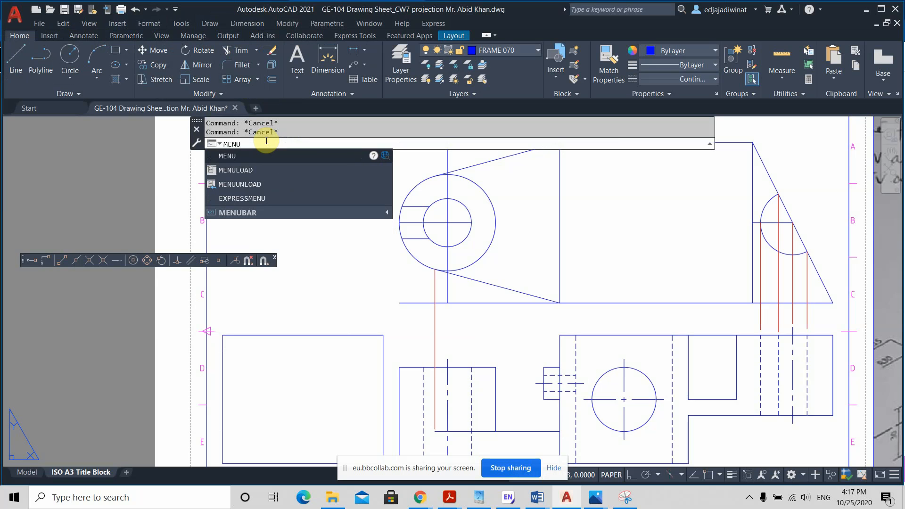
text(BAR)
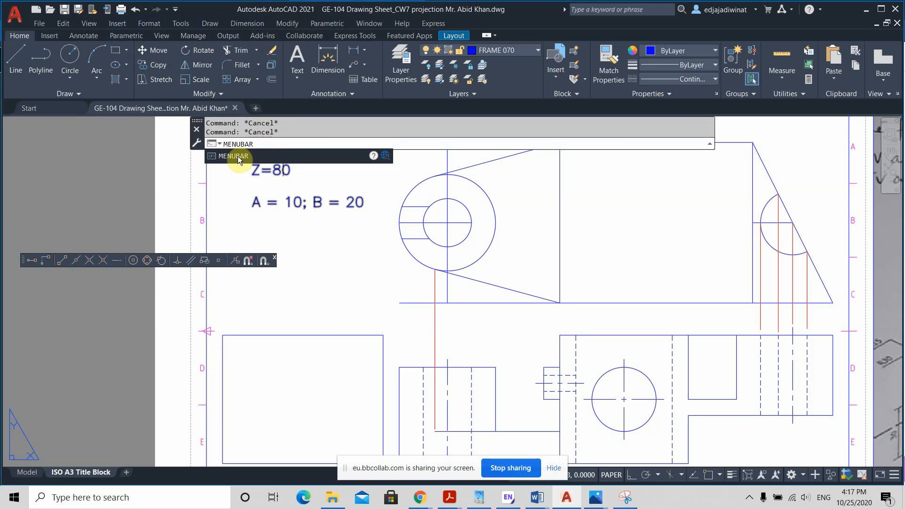
click(237, 156)
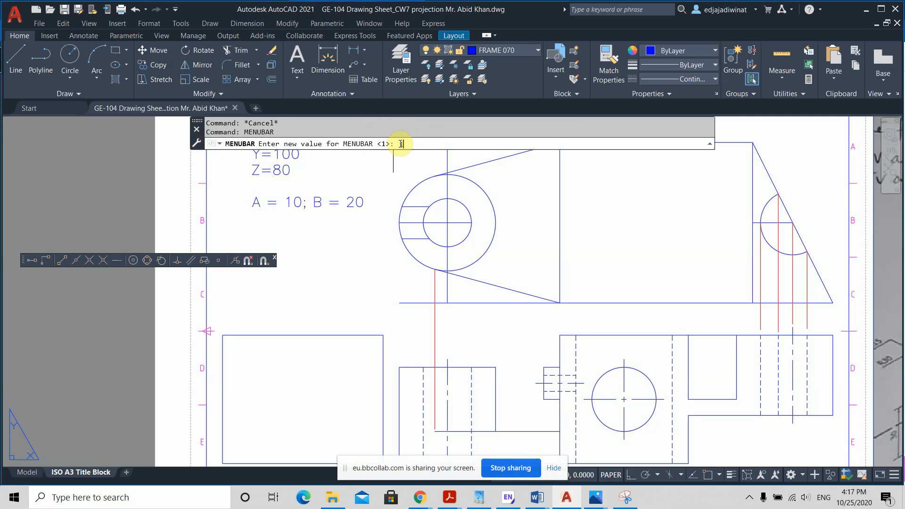
key(Return)
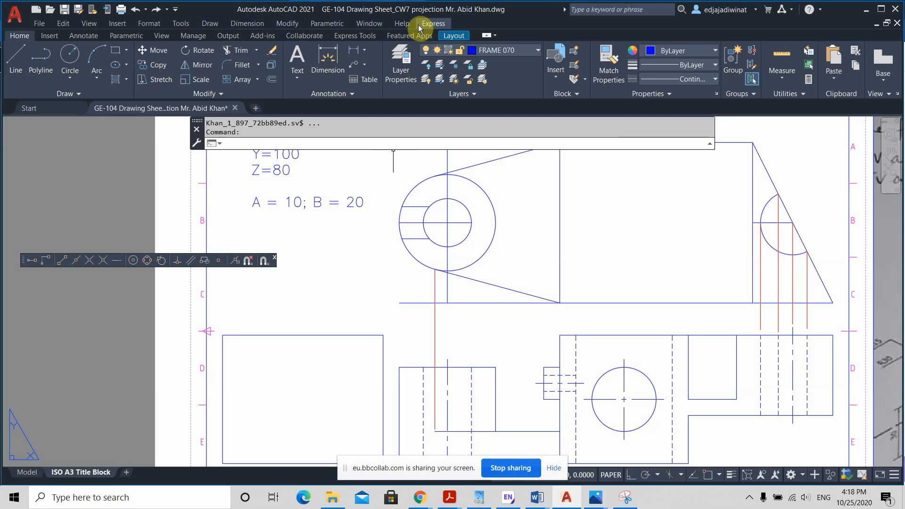
key(Escape)
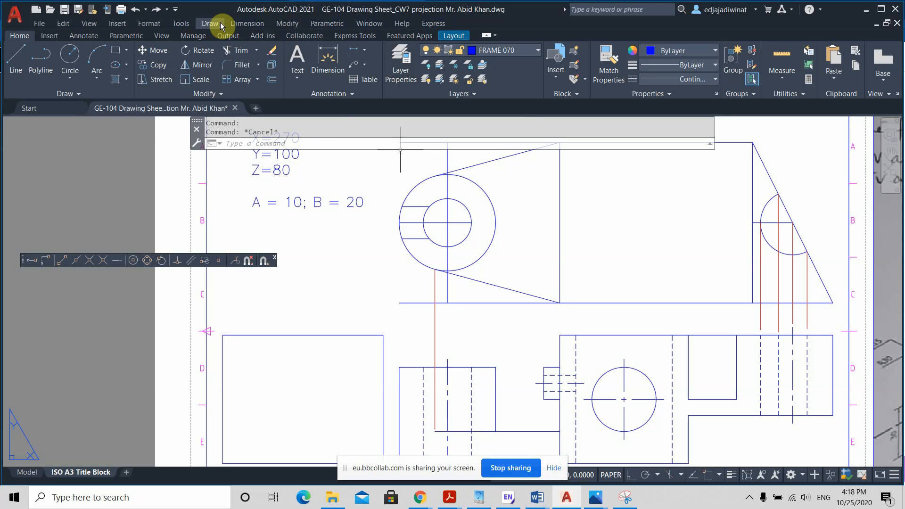
Step: Display the Draw toolbar from the AutoCAD toolbar set
click(180, 24)
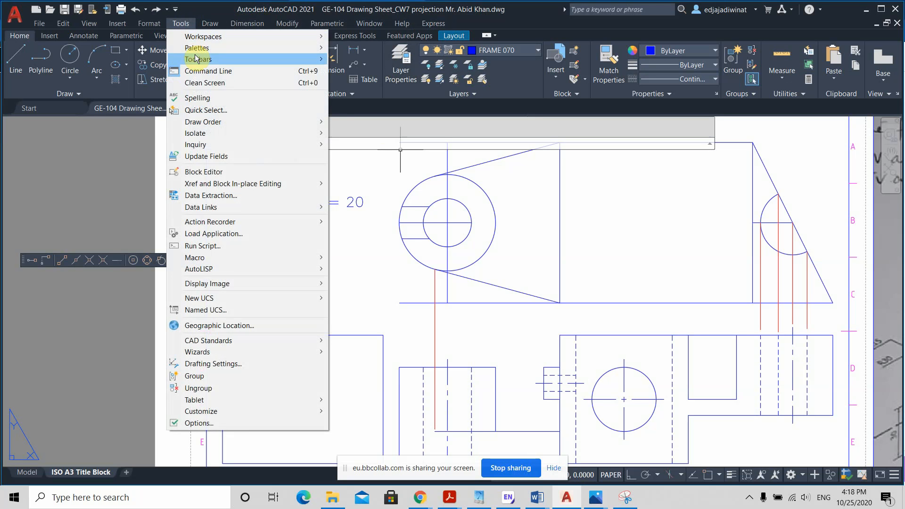
mouse_move(198, 59)
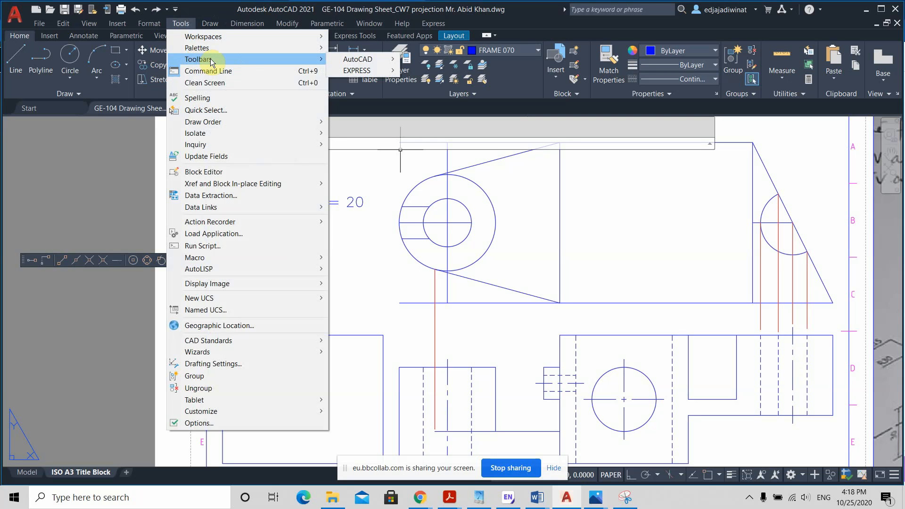
click(183, 25)
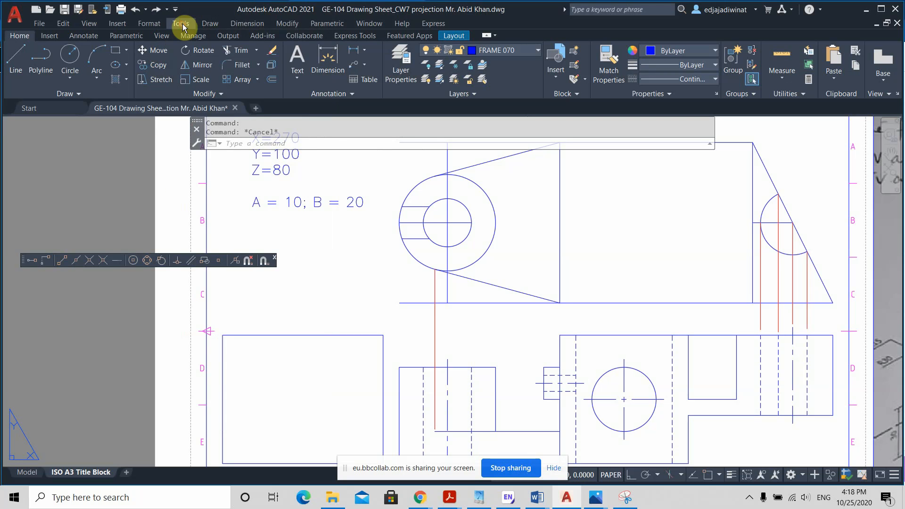
click(183, 26)
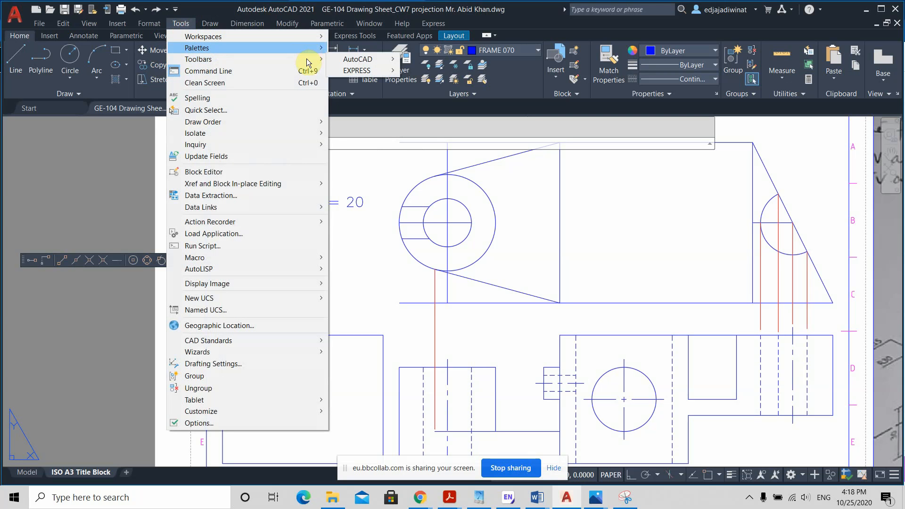
mouse_move(368, 59)
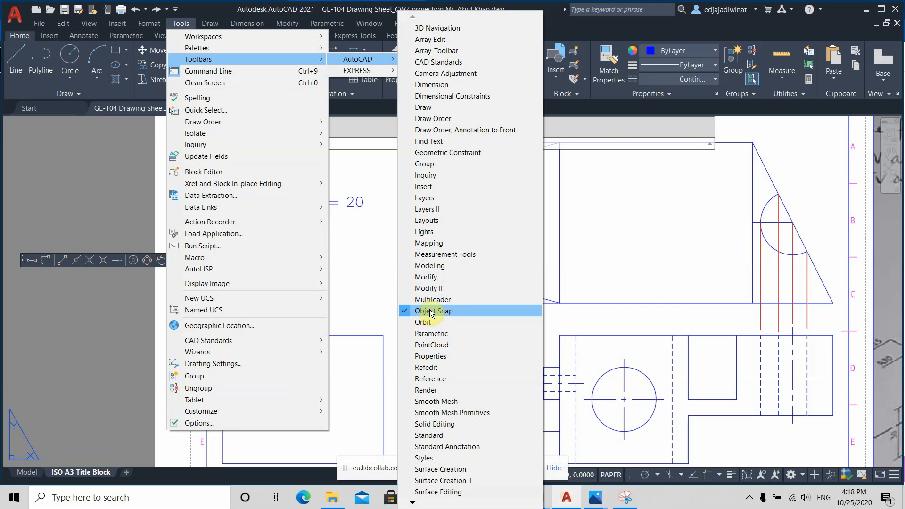
click(422, 108)
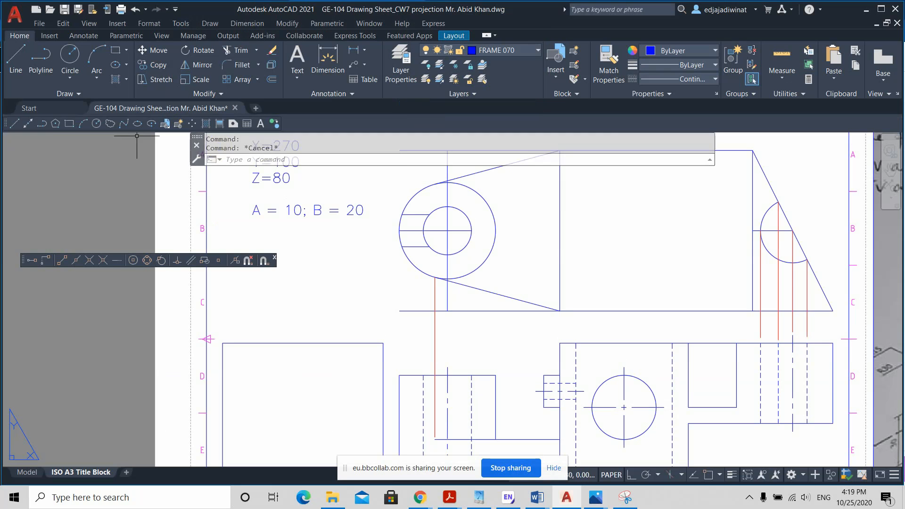
Step: Dock the Draw and Object Snap toolbars vertically, side by side, along the left edge of the drawing area
drag(4, 123, 13, 143)
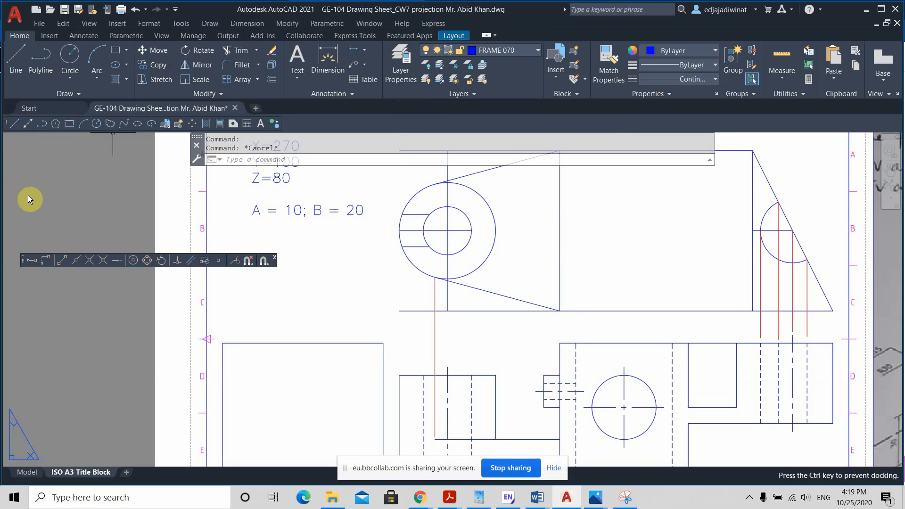
mouse_move(202, 230)
mouse_down()
mouse_move(137, 274)
mouse_move(75, 224)
mouse_up()
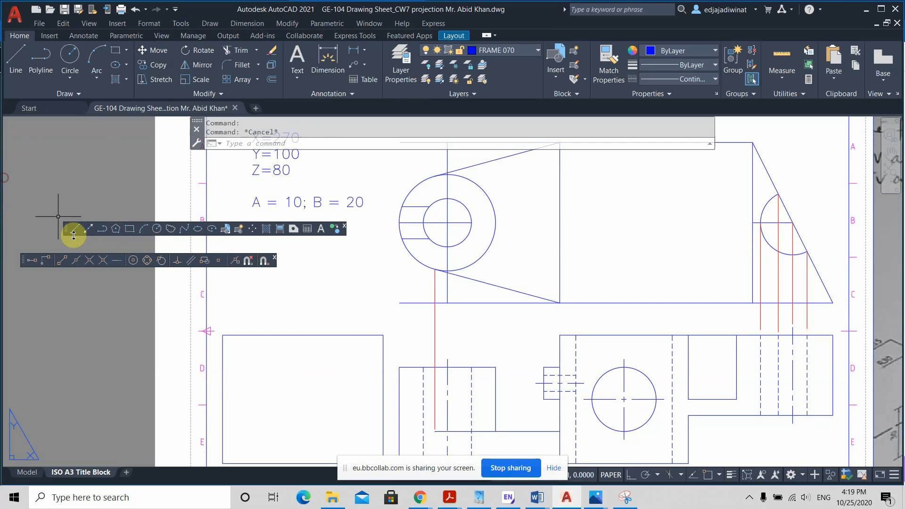
mouse_move(66, 228)
mouse_down()
mouse_move(8, 171)
mouse_move(8, 251)
mouse_move(16, 256)
mouse_move(9, 250)
mouse_up()
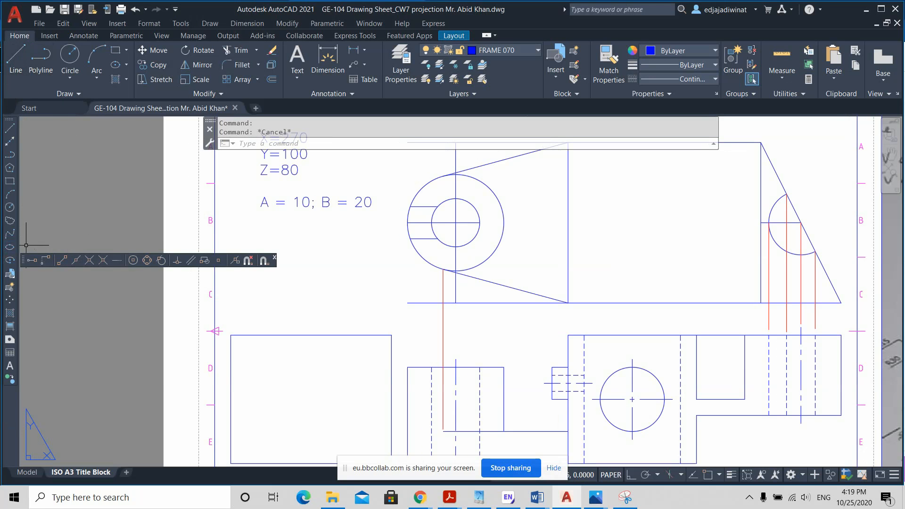
mouse_move(26, 258)
mouse_down()
mouse_move(24, 234)
mouse_move(26, 243)
mouse_up()
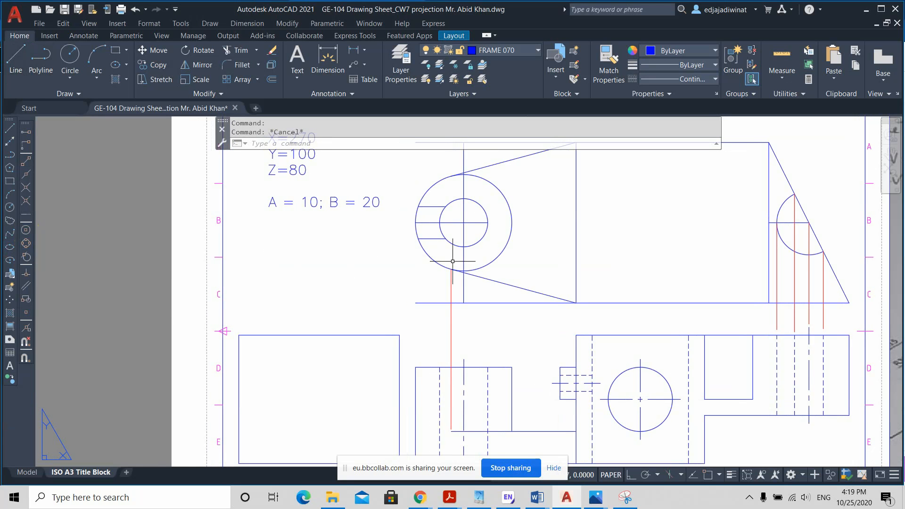
Step: Compare the boss in the front view with the isometric sketch, checking the slot dimensions near section mark B
middle_drag(539, 319, 506, 323)
scroll(504, 323, down, 3)
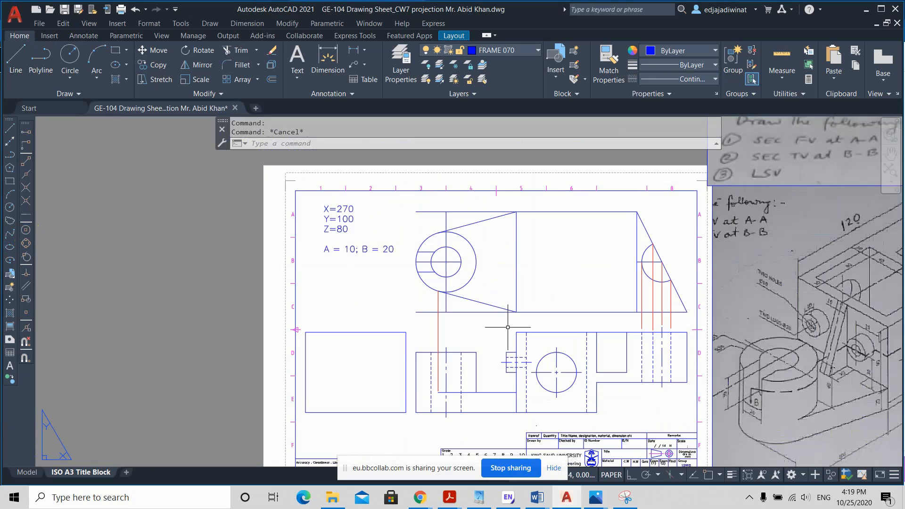
scroll(508, 327, up, 2)
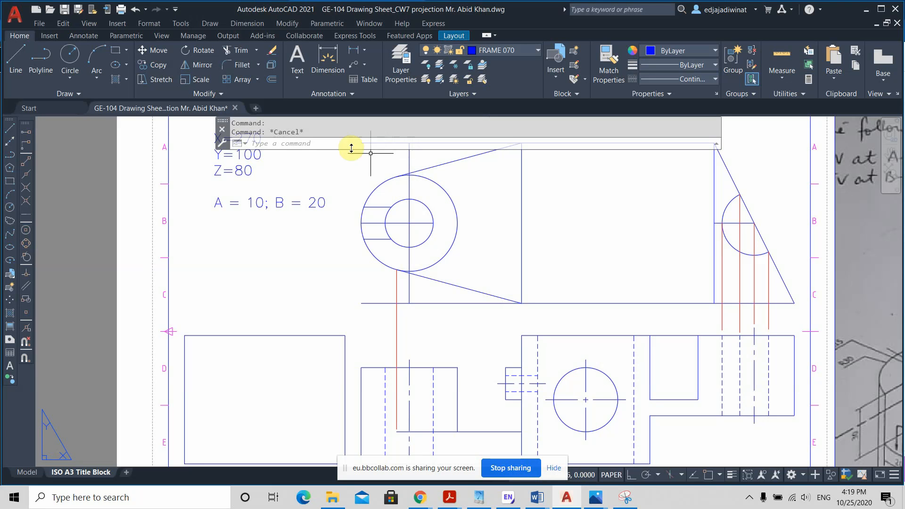
click(334, 146)
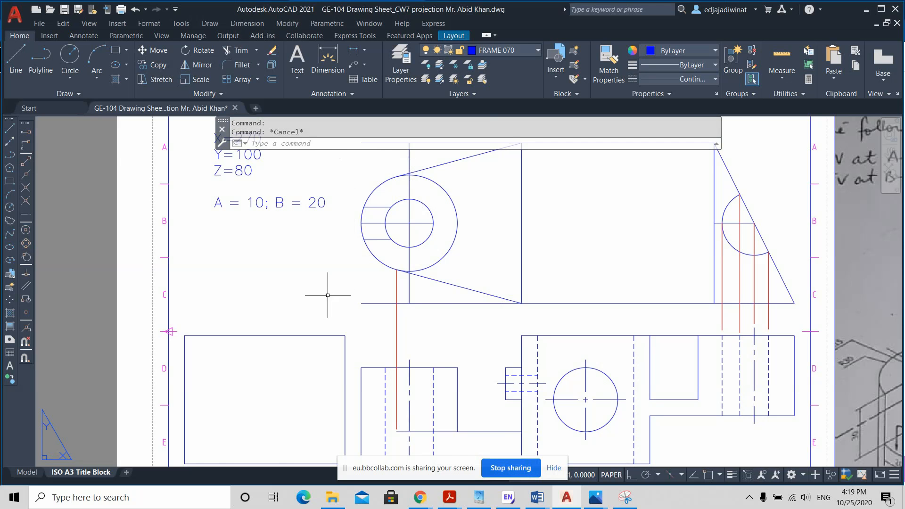
scroll(329, 304, down, 2)
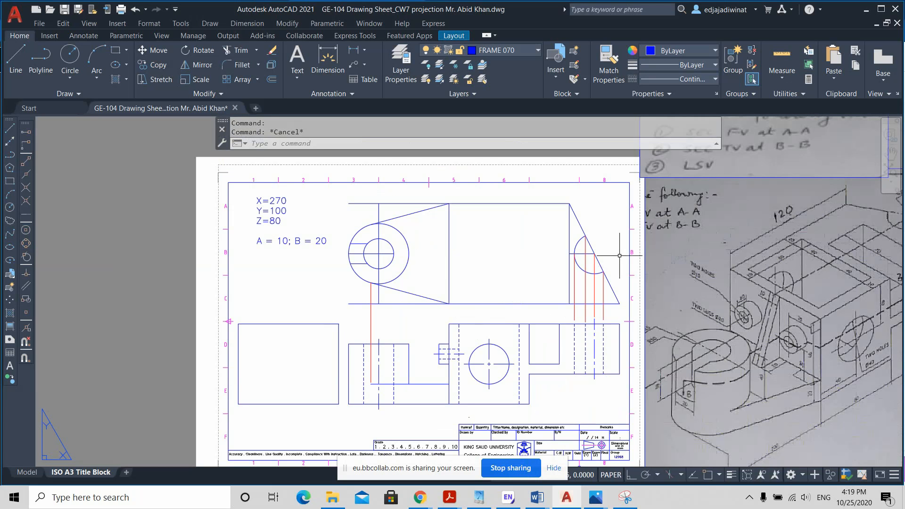
scroll(381, 383, up, 2)
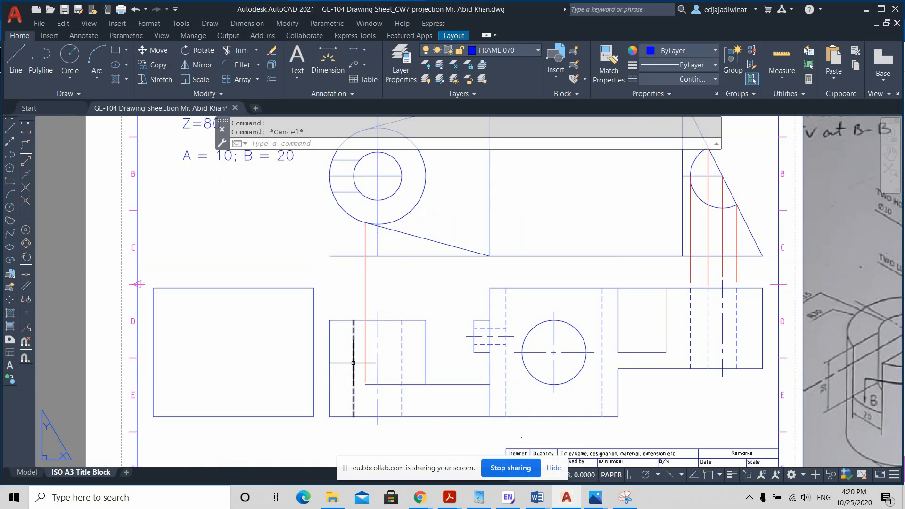
scroll(461, 293, down, 2)
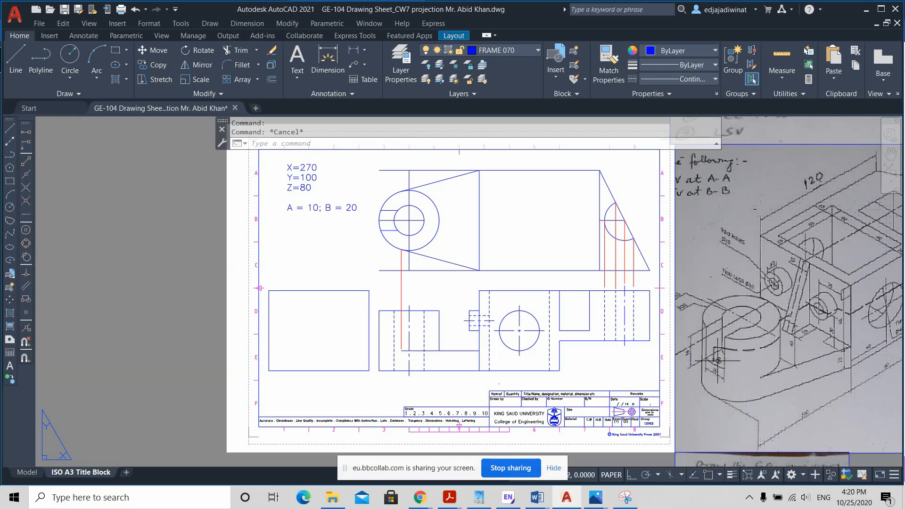
scroll(714, 359, up, 3)
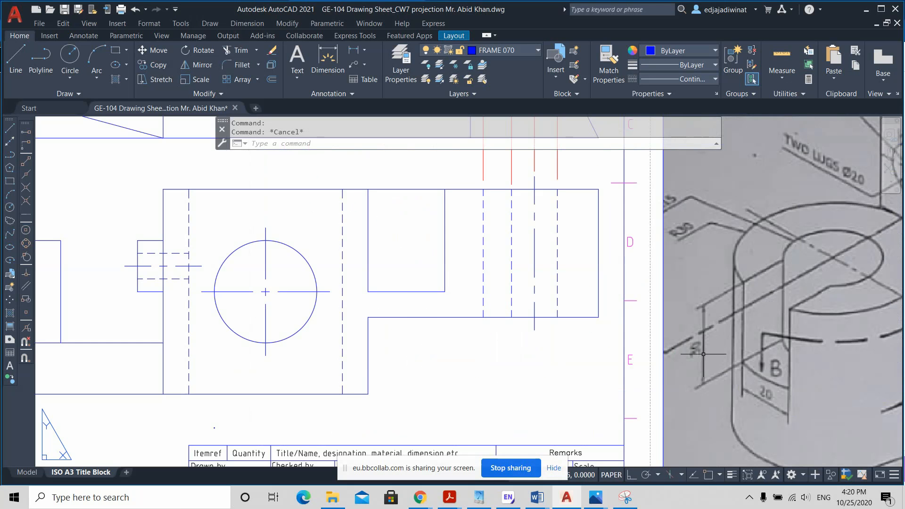
scroll(702, 344, down, 3)
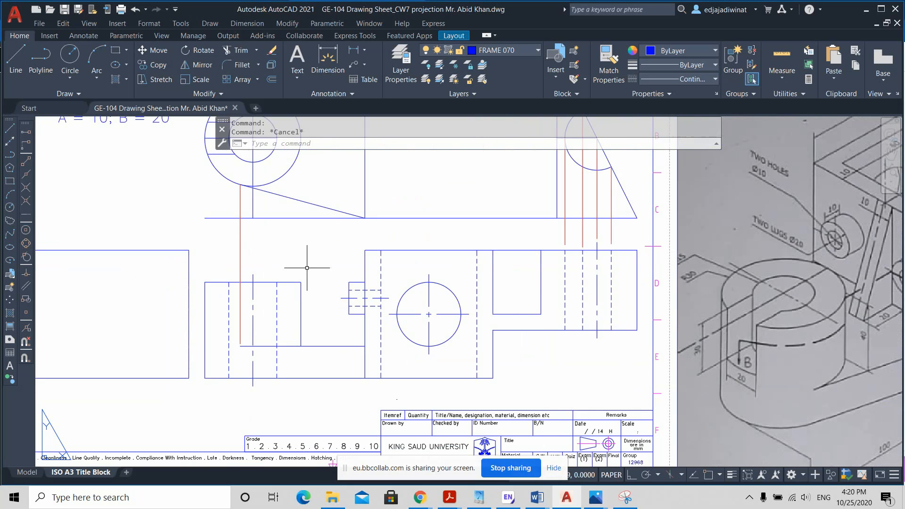
Step: With object snap and ortho on, draw a horizontal line 30 mm below the front-view boss's upper-left corner, from its left edge to the centreline
click(17, 56)
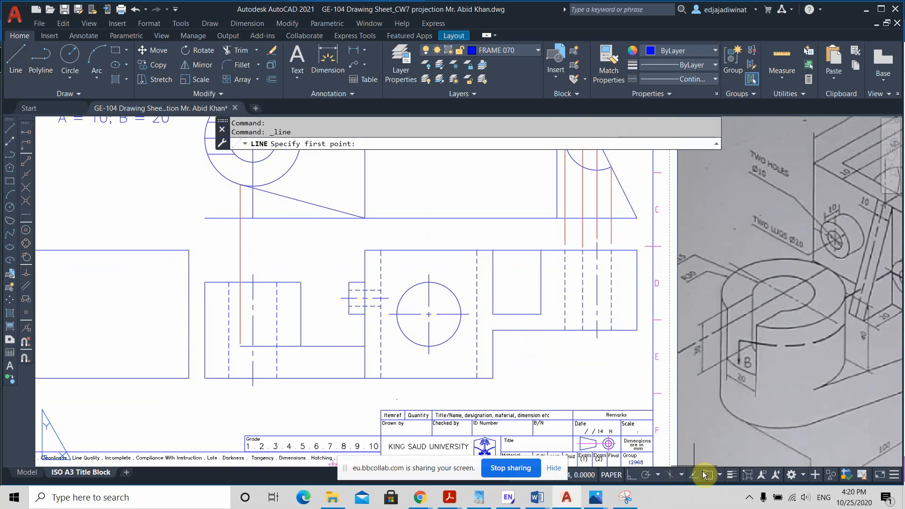
click(703, 472)
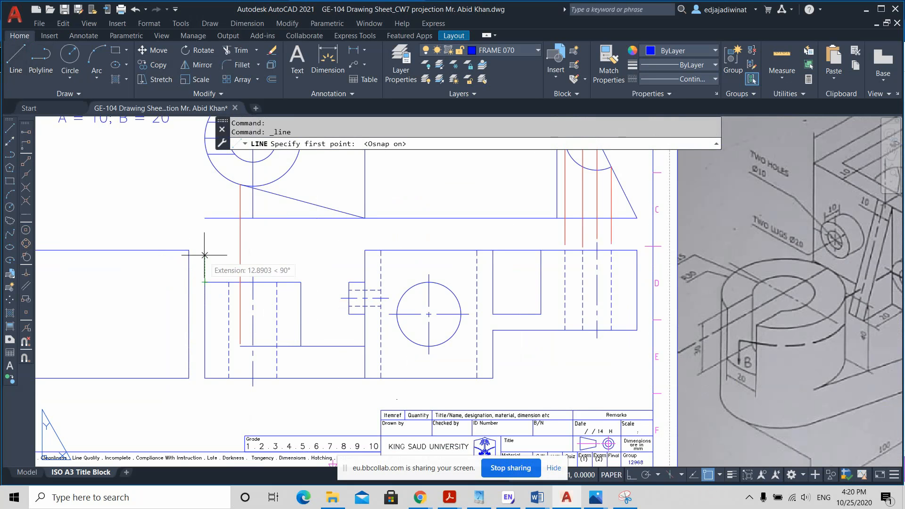
text(-)
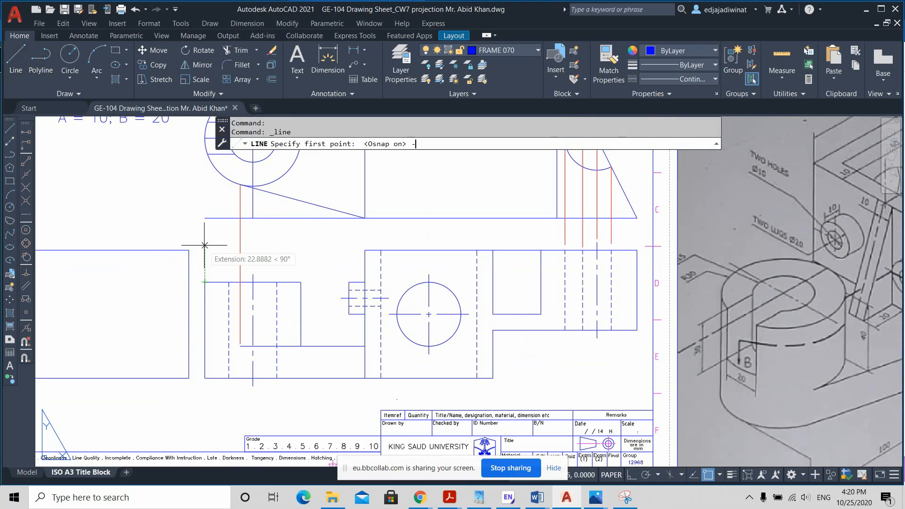
text(30)
key(Return)
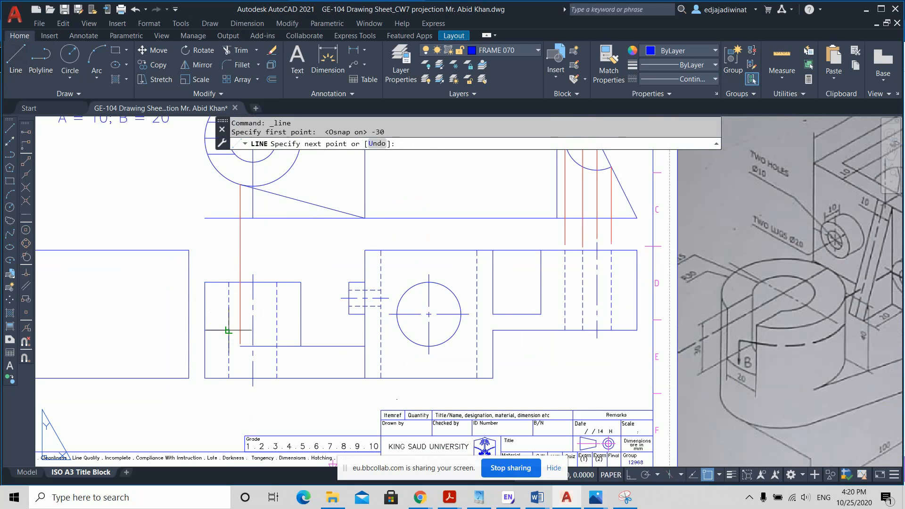
scroll(267, 334, up, 1)
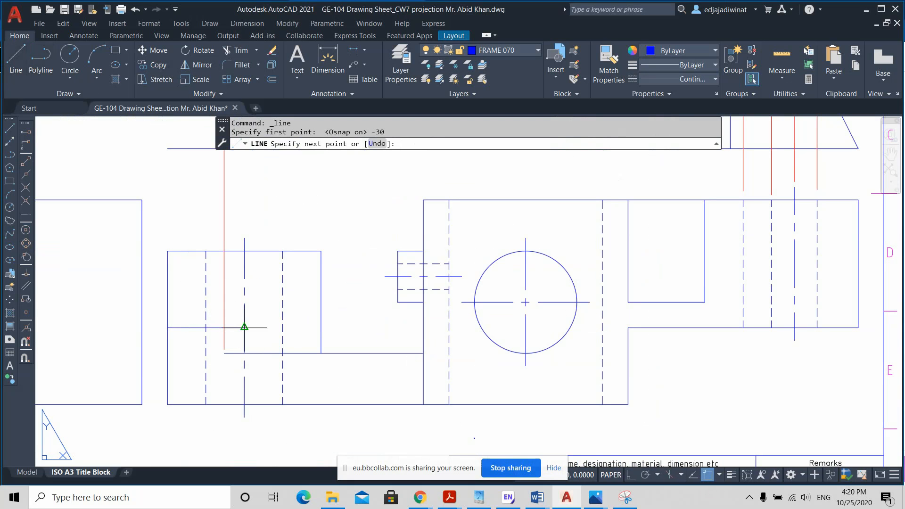
click(630, 474)
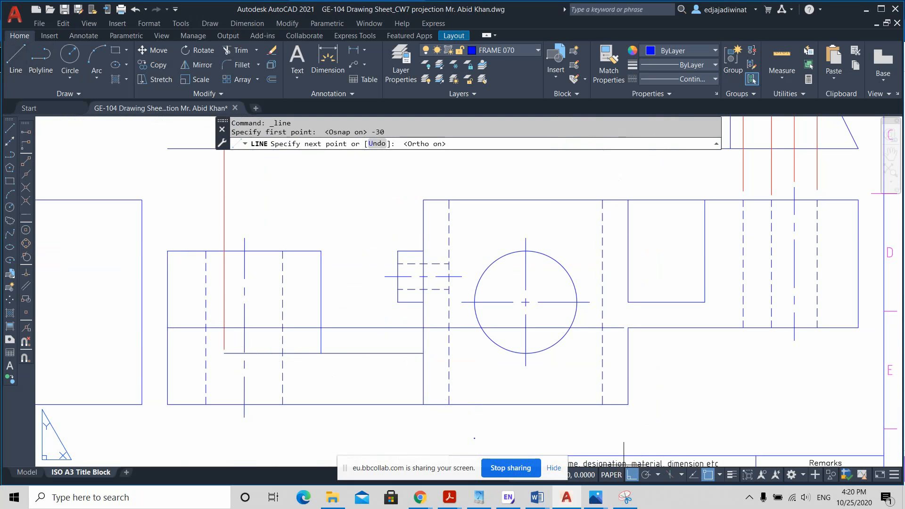
click(244, 327)
key(Escape)
scroll(276, 331, down, 2)
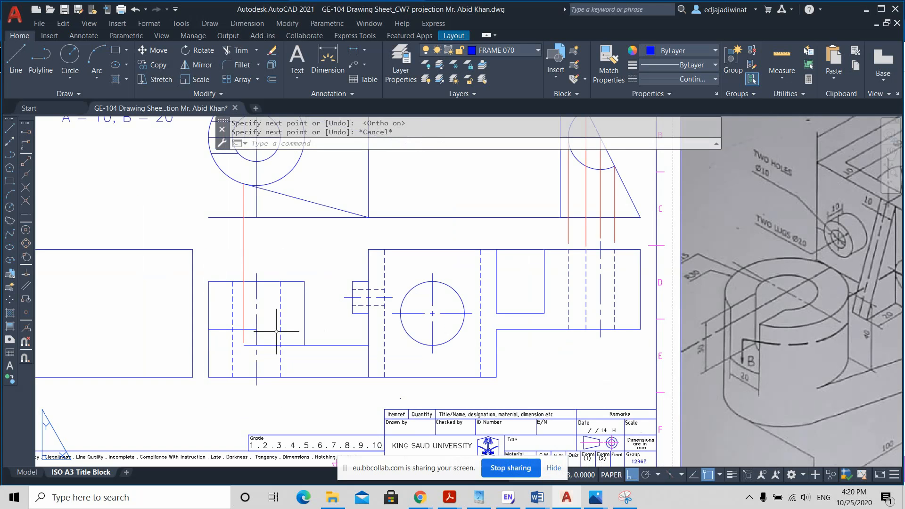
scroll(280, 331, down, 2)
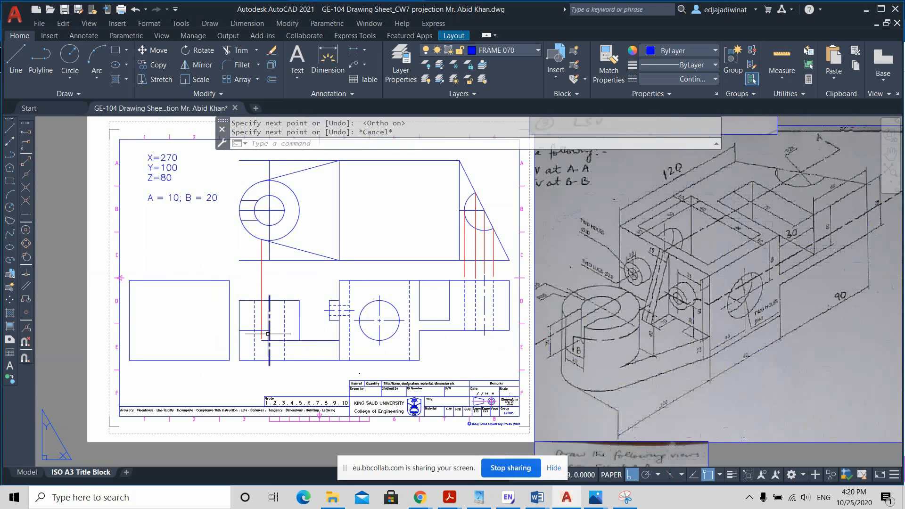
scroll(268, 334, up, 2)
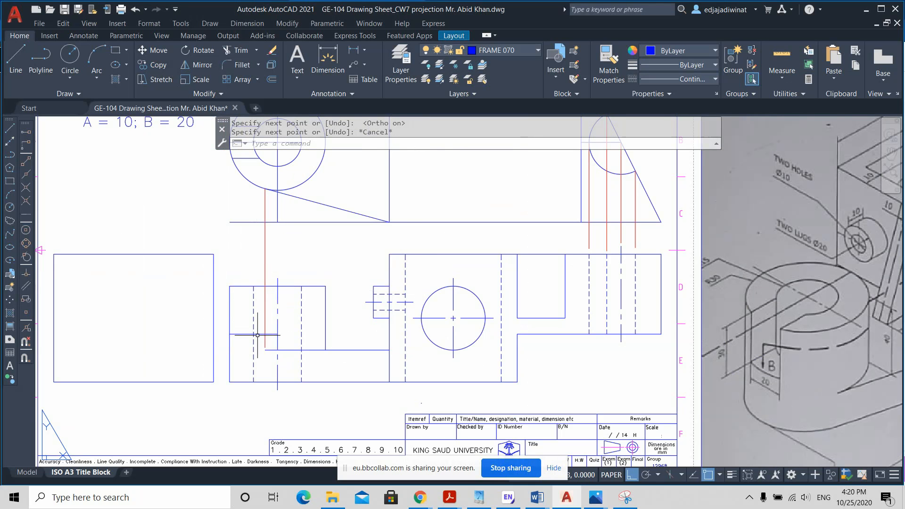
click(261, 334)
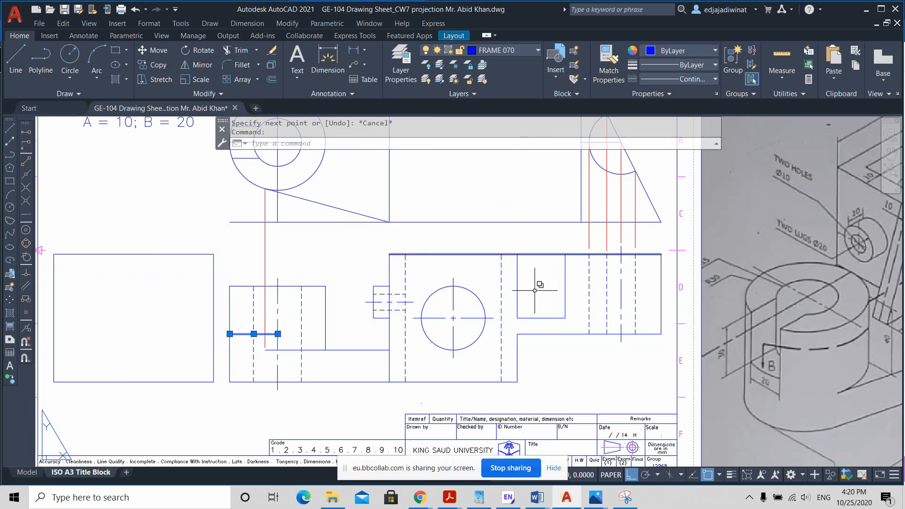
scroll(298, 256, down, 2)
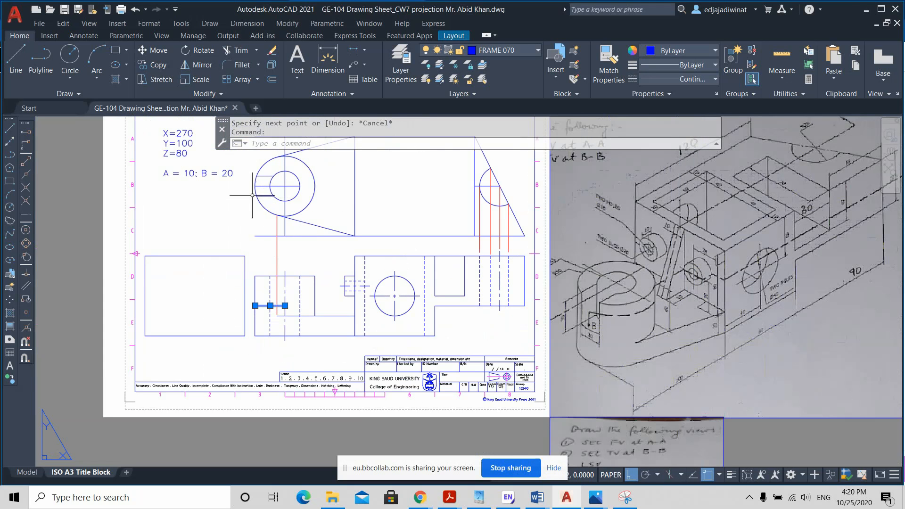
key(Escape)
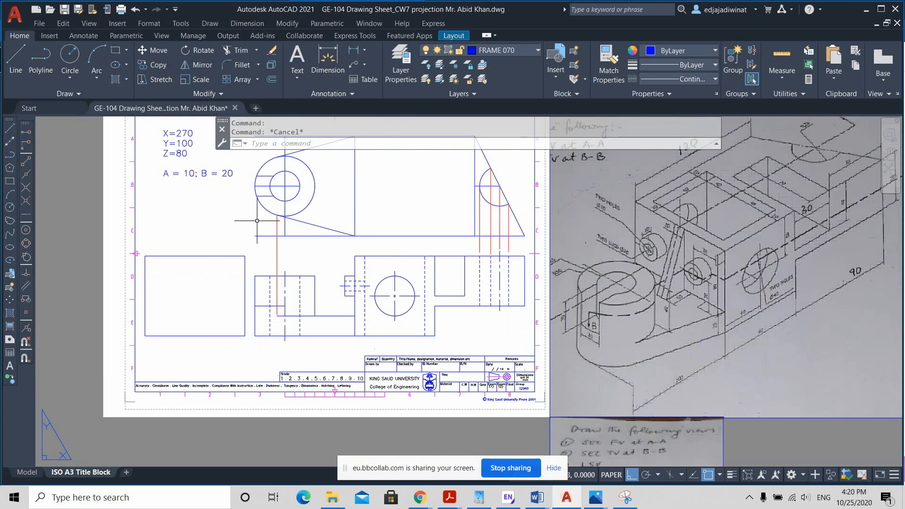
Step: Project a vertical line from where the slot's lower edge meets the boss's outer circle in the top view down to the front view's slot floor
scroll(256, 222, up, 2)
click(22, 59)
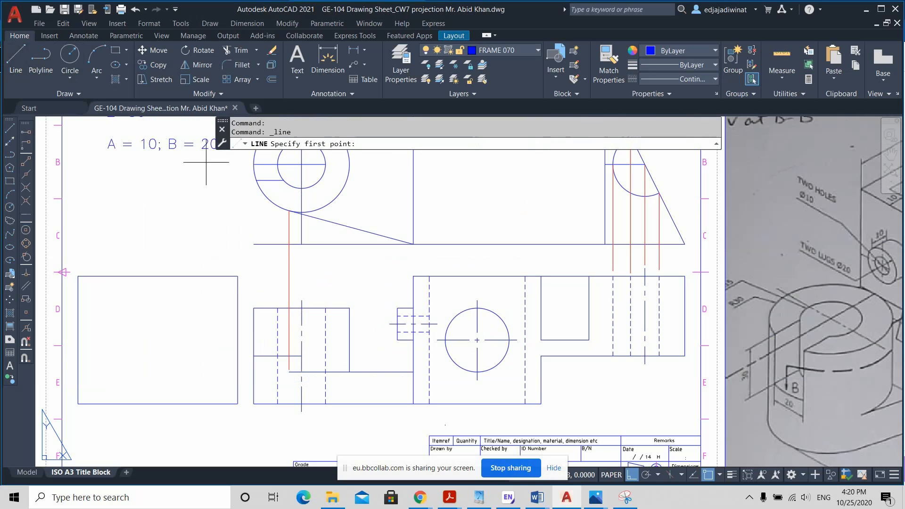
click(257, 180)
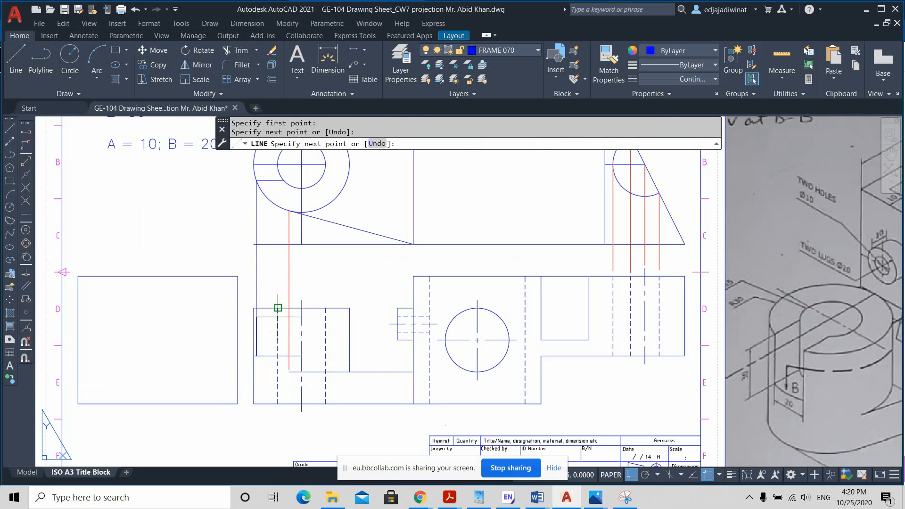
click(278, 308)
key(Return)
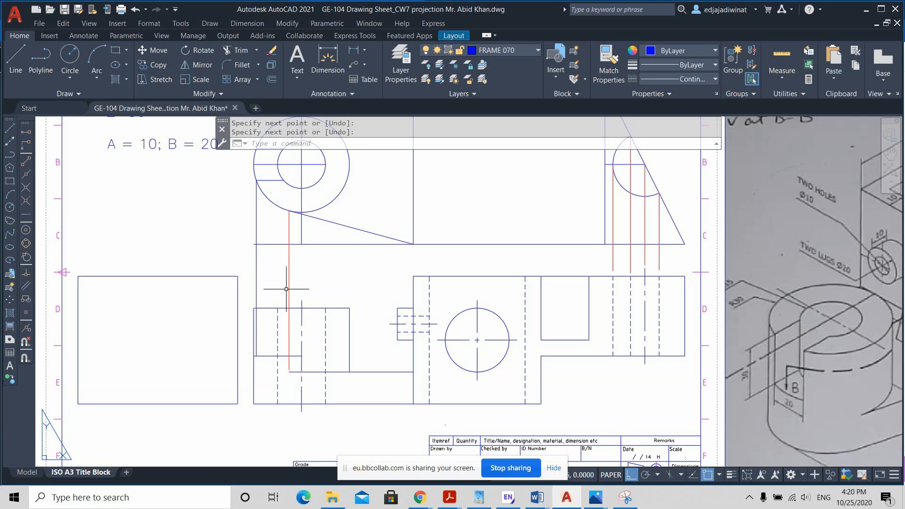
Step: Project a vertical line from where the slot's lower edge meets the inner circle in the top view down to the front view's slot floor
click(24, 69)
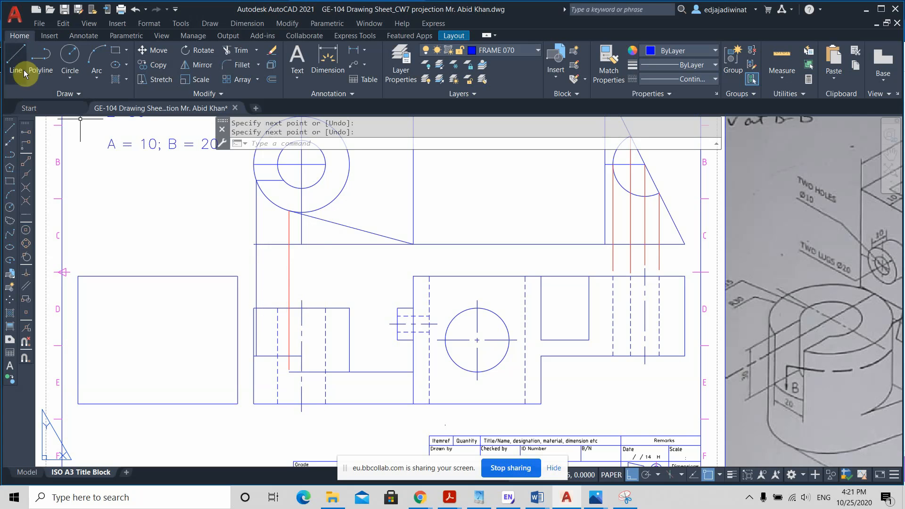
click(282, 180)
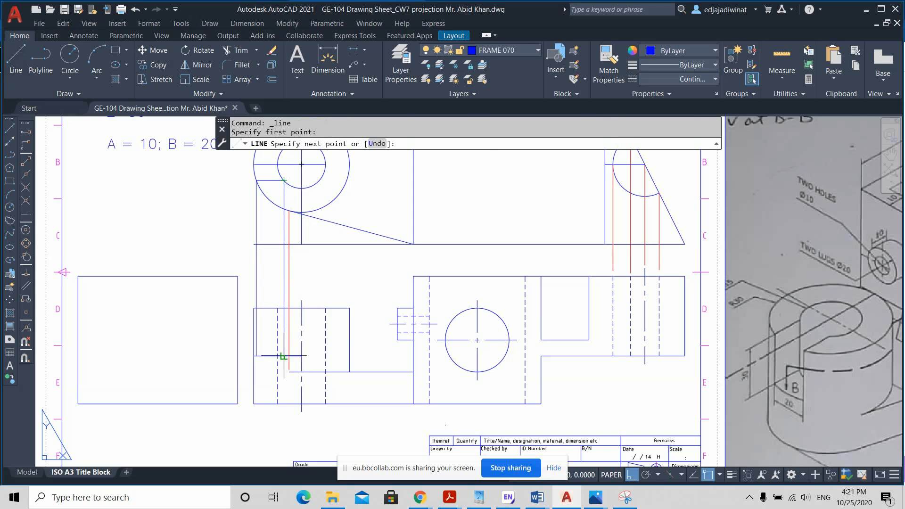
scroll(283, 356, up, 4)
click(282, 357)
key(Return)
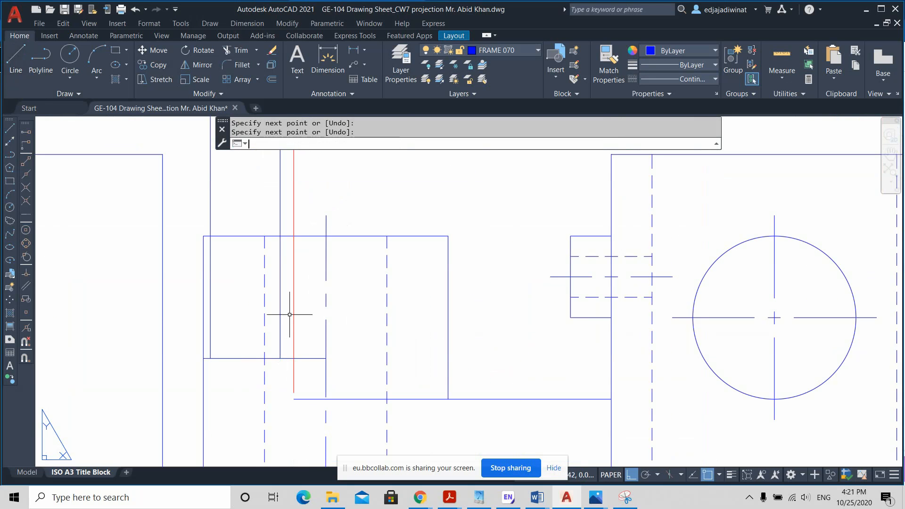
scroll(317, 314, down, 2)
scroll(397, 334, down, 3)
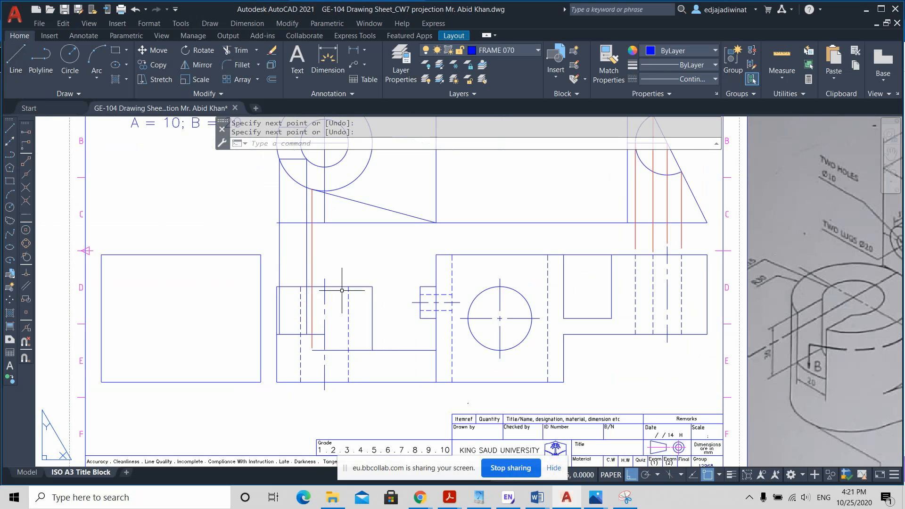
Step: Trim the front-view boss's left edge above the slot floor and the top-edge stub beyond the outer projection line
scroll(342, 291, up, 2)
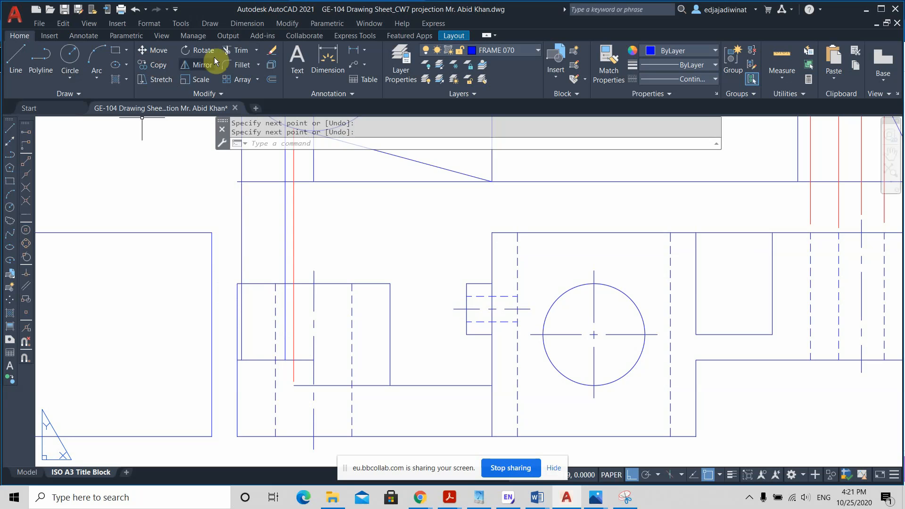
click(235, 53)
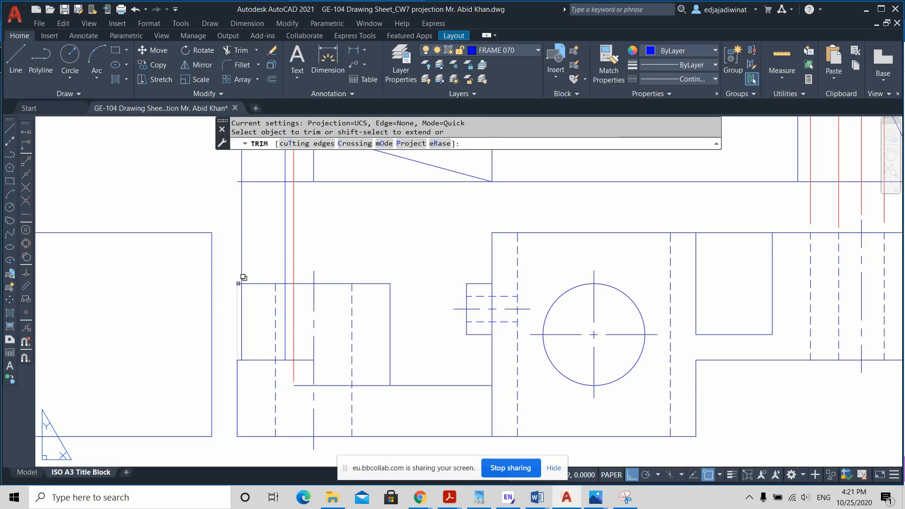
click(240, 278)
click(298, 327)
scroll(219, 236, up, 2)
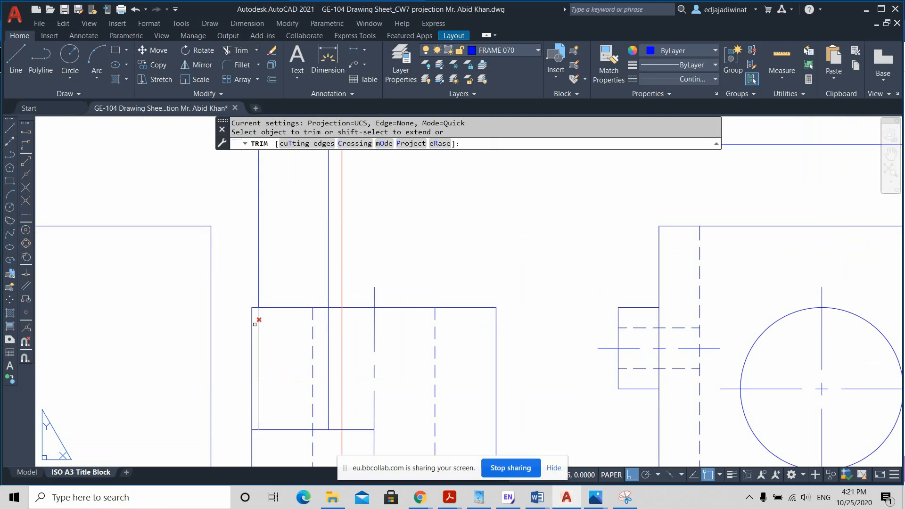
click(252, 322)
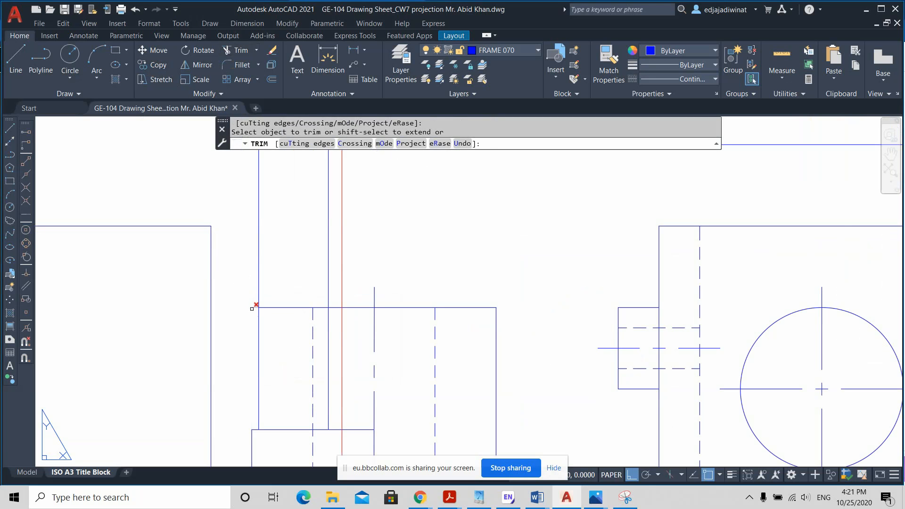
key(Escape)
scroll(293, 299, down, 1)
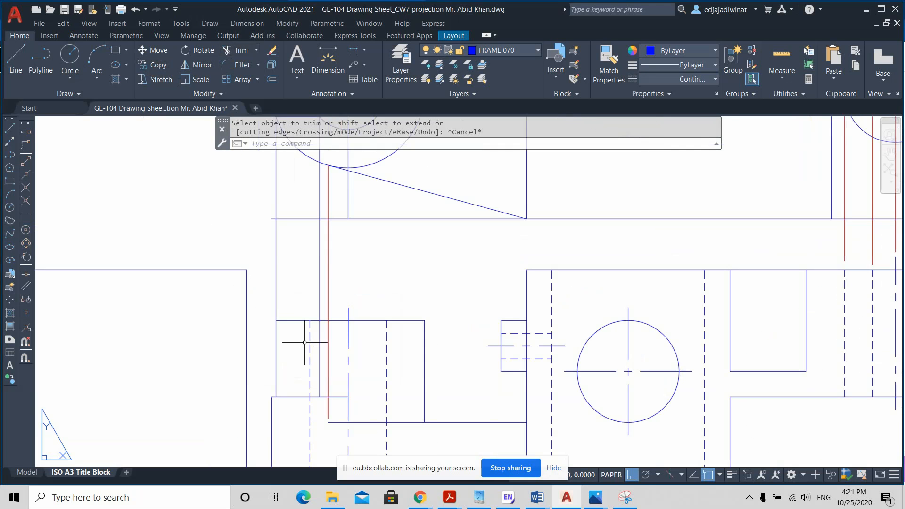
Step: Trim both blue slot projection lines in the gap between the top view and the front-view boss
scroll(309, 351, down, 2)
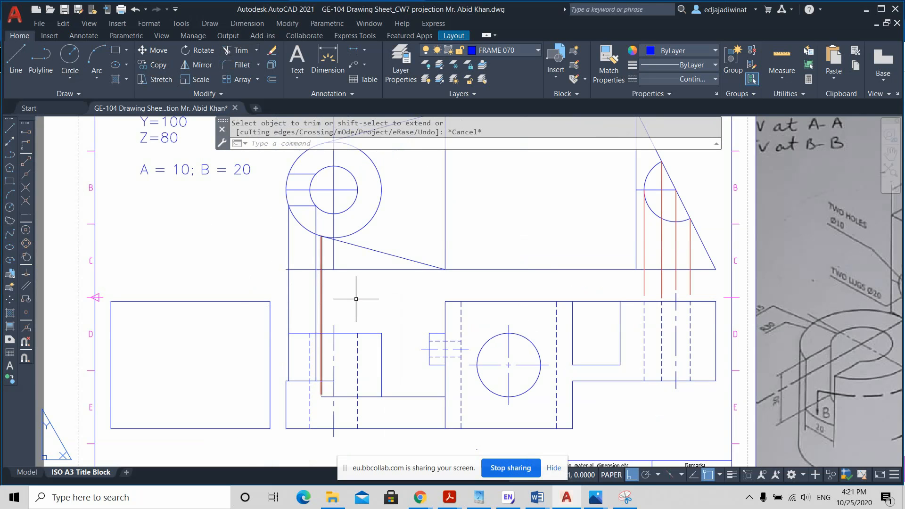
middle_drag(409, 387, 380, 370)
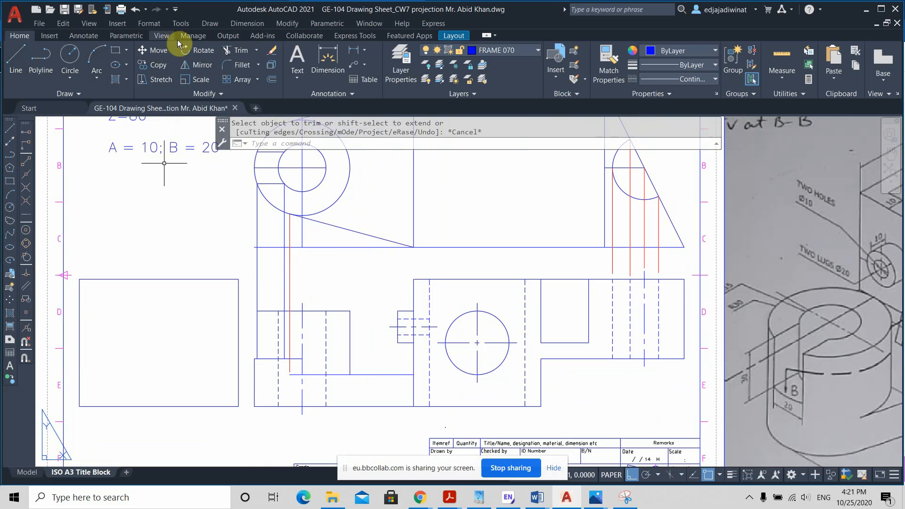
click(231, 49)
click(247, 263)
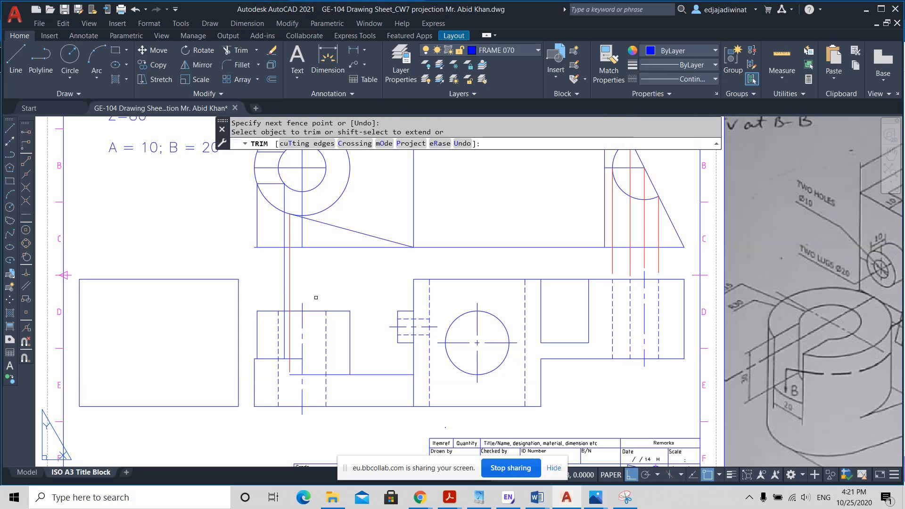
key(Escape)
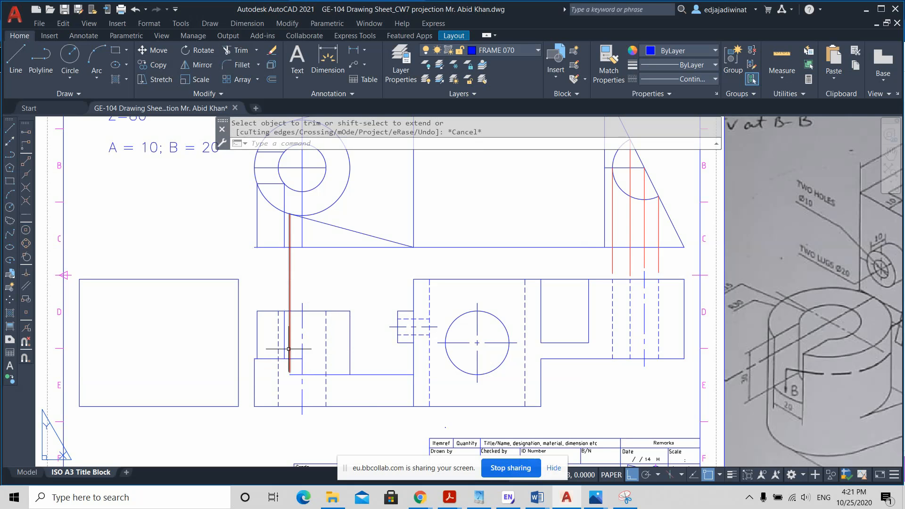
Step: Change the slot's inner vertical edge in the front view to a hidden linetype and trim the hole's left hidden line above the slot floor
mouse_move(278, 342)
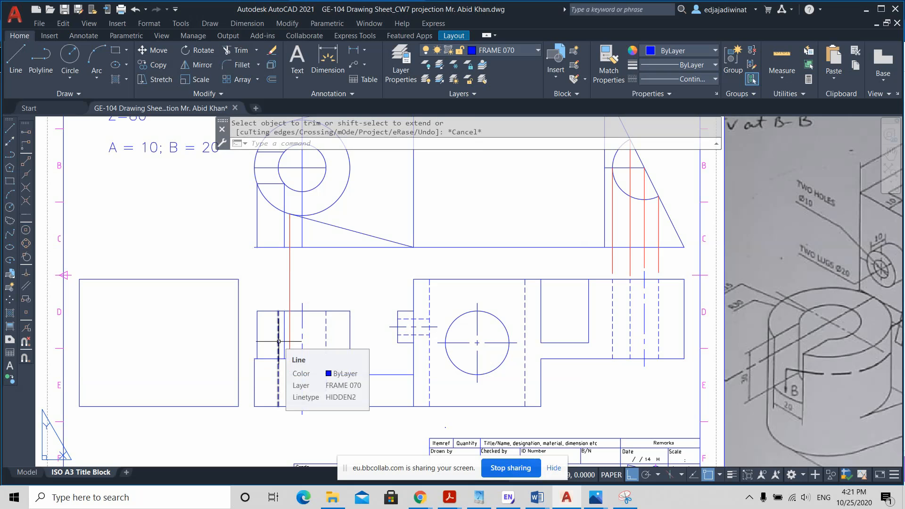
click(283, 335)
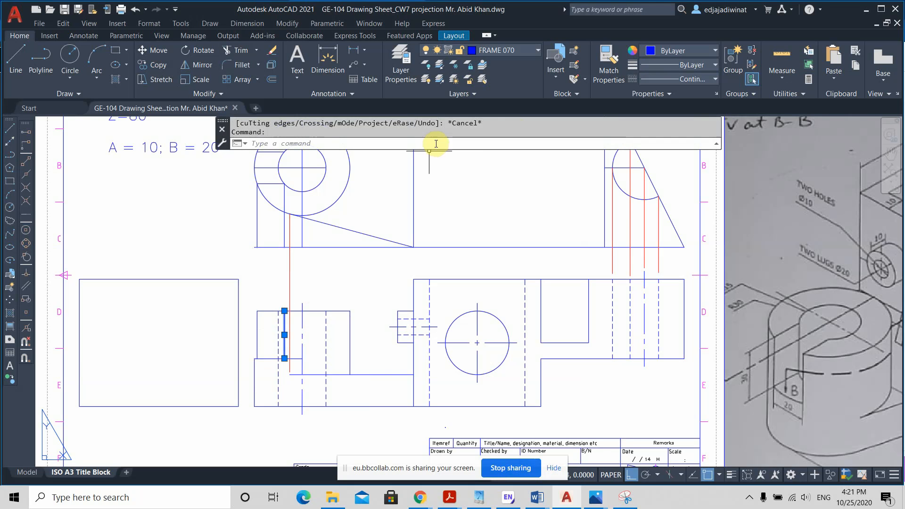
click(679, 79)
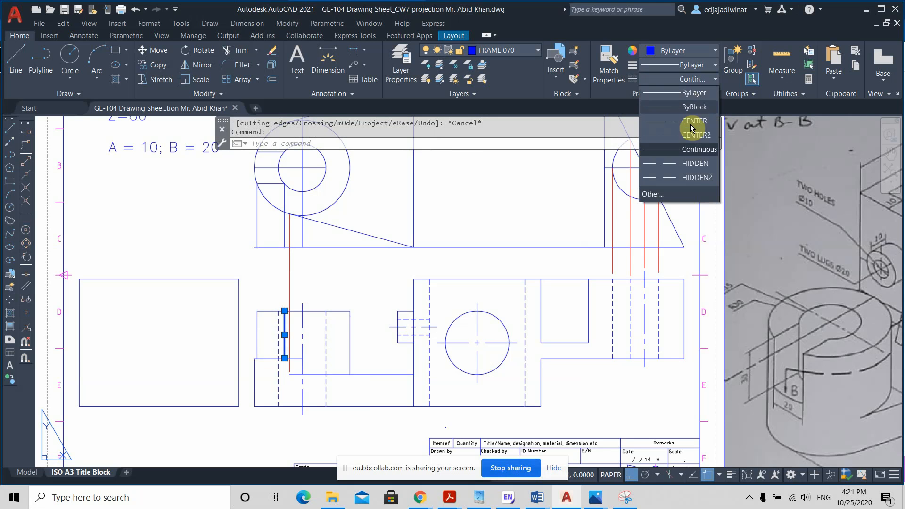
click(683, 165)
key(Escape)
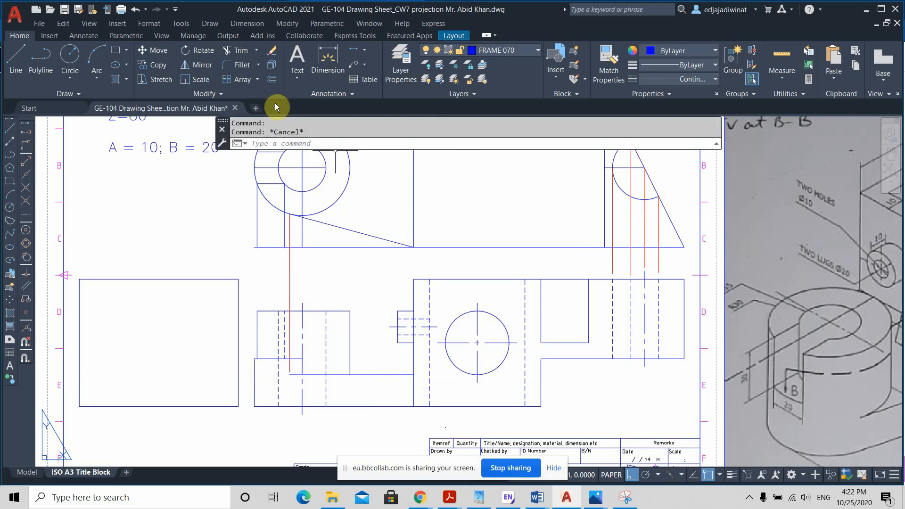
click(236, 51)
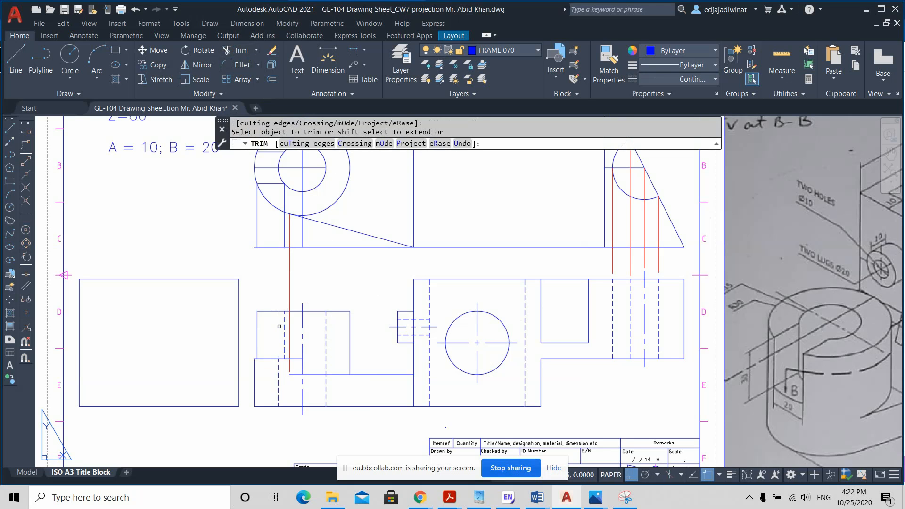
key(Escape)
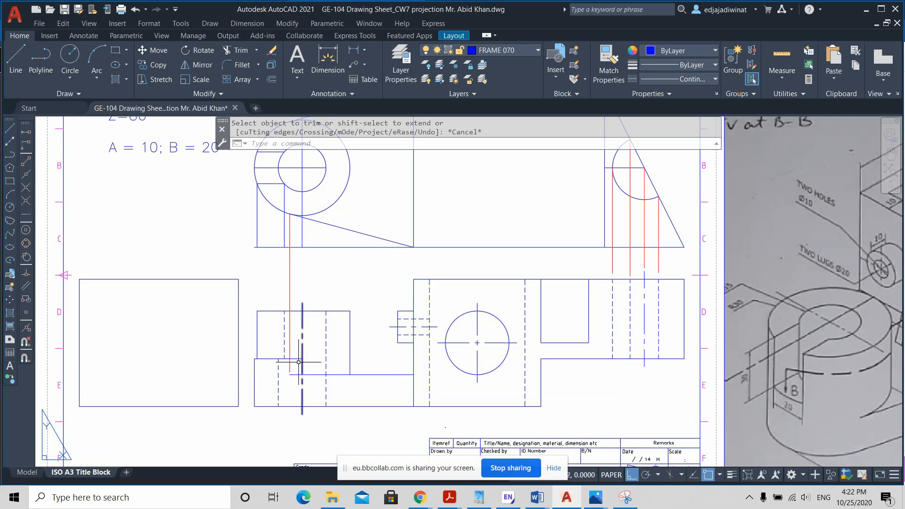
Step: Shorten the slot floor line in the front-view boss so its inner end meets the slot's hidden vertical edge
click(299, 359)
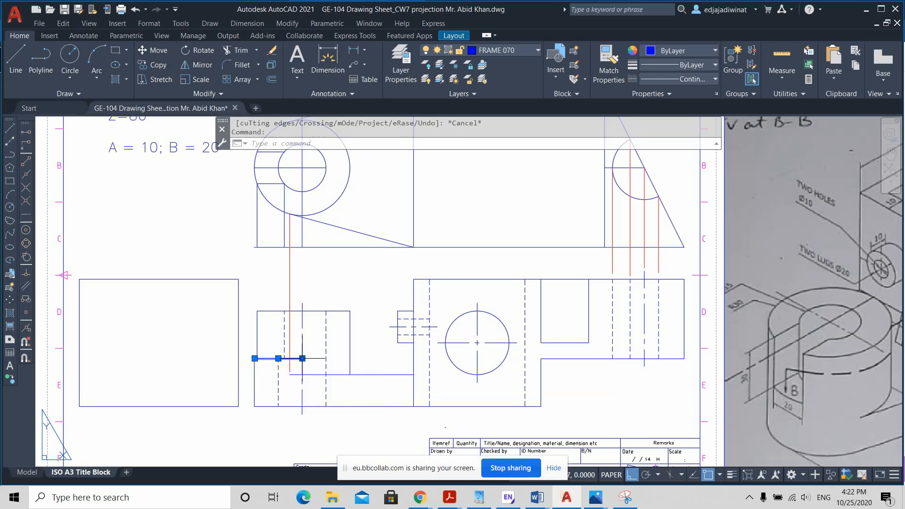
click(302, 359)
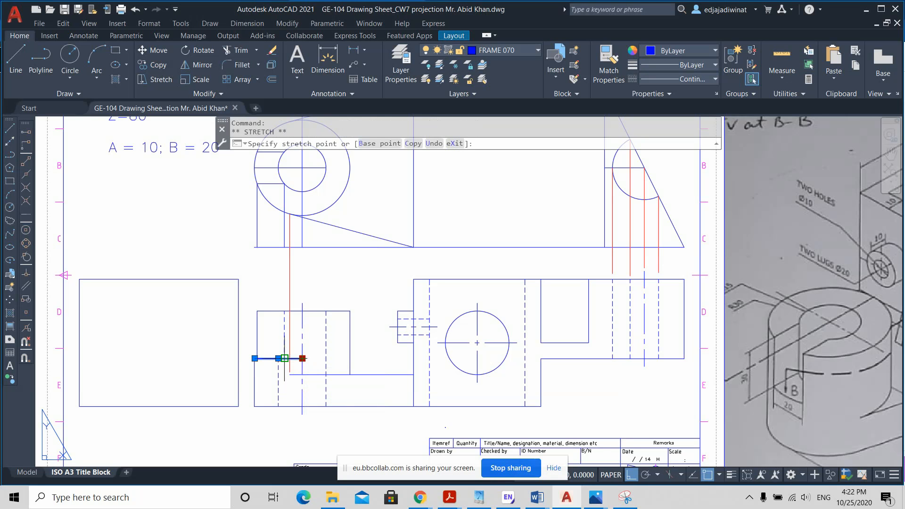
scroll(284, 358, up, 2)
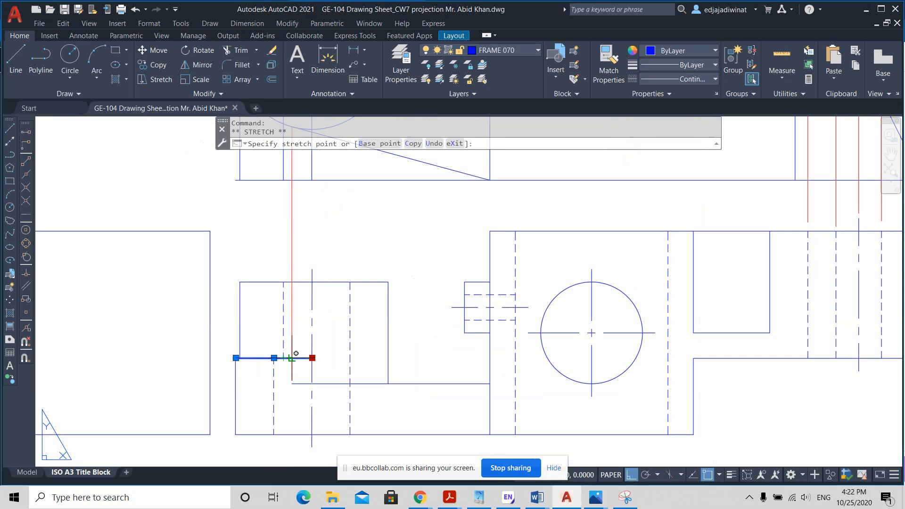
scroll(283, 358, up, 2)
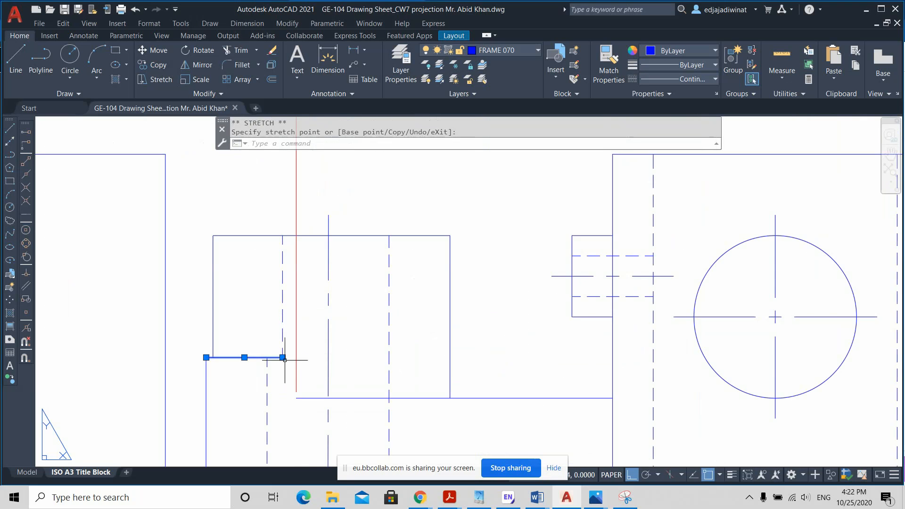
key(Escape)
scroll(356, 356, down, 4)
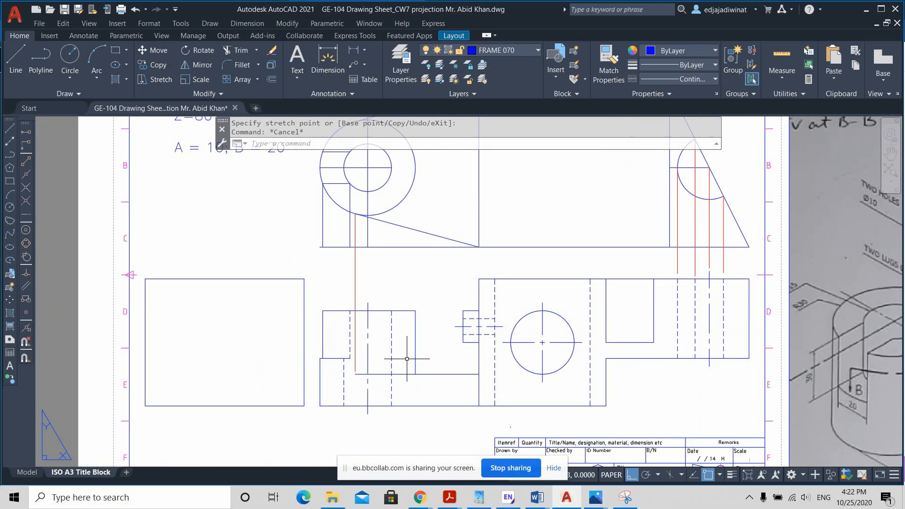
Step: Pull the outer end of the front view's slot floor line in to the foot of the boss's upper side edge
scroll(345, 362, up, 2)
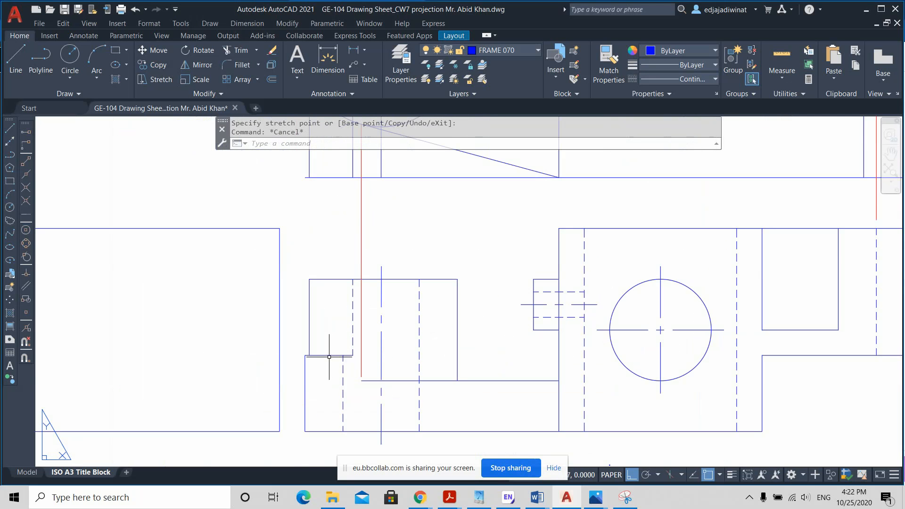
scroll(325, 360, up, 2)
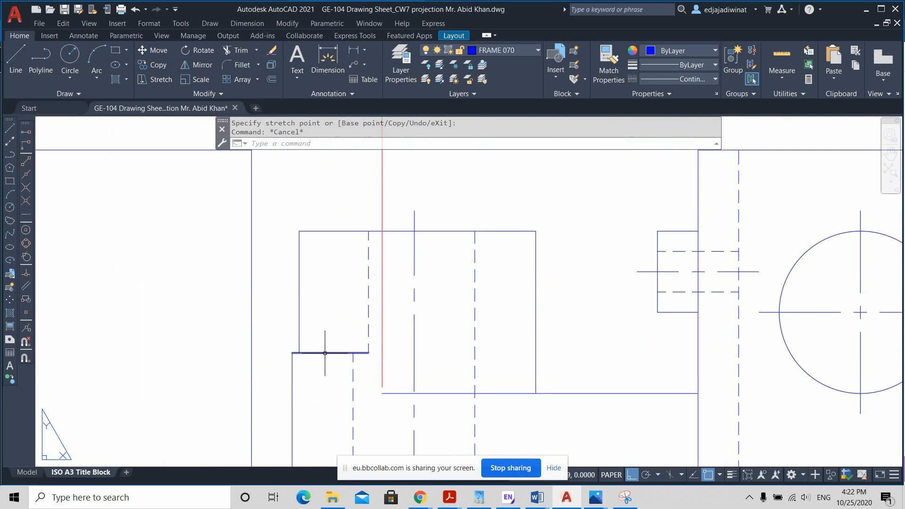
click(326, 356)
scroll(329, 358, up, 4)
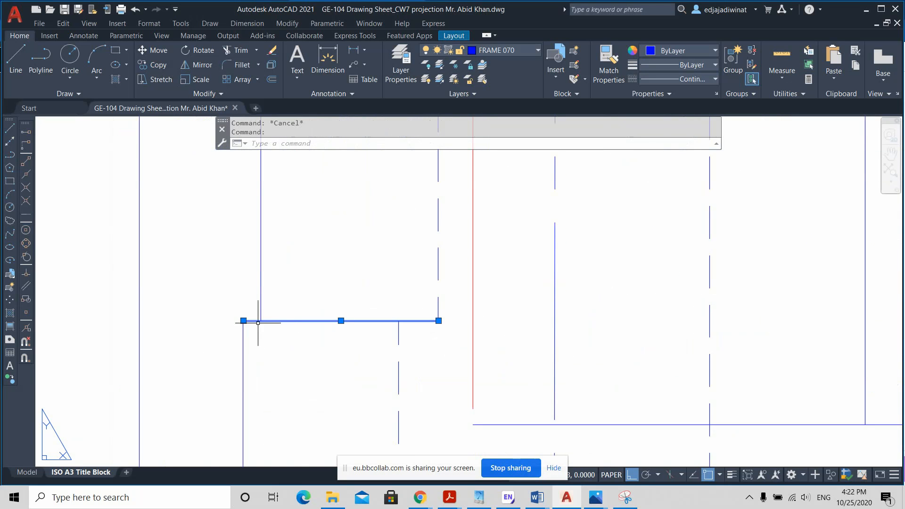
key(Escape)
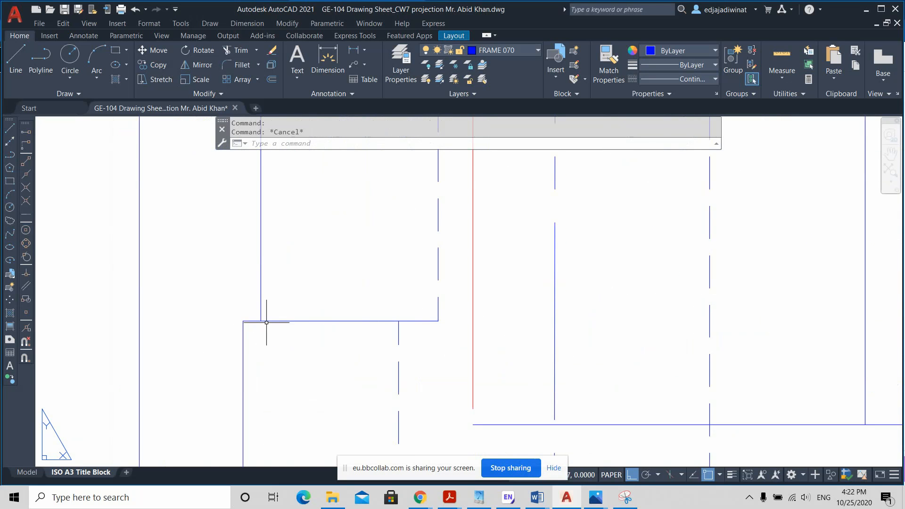
click(255, 321)
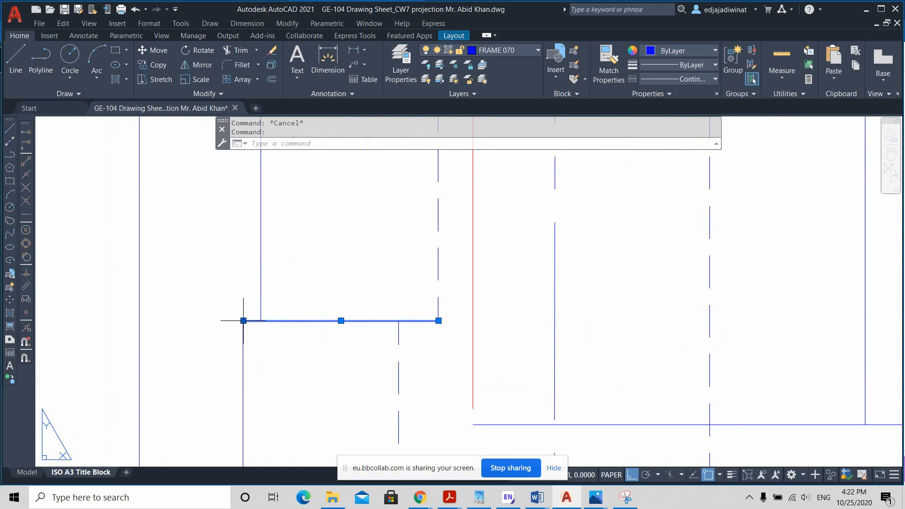
click(243, 322)
click(261, 320)
key(Escape)
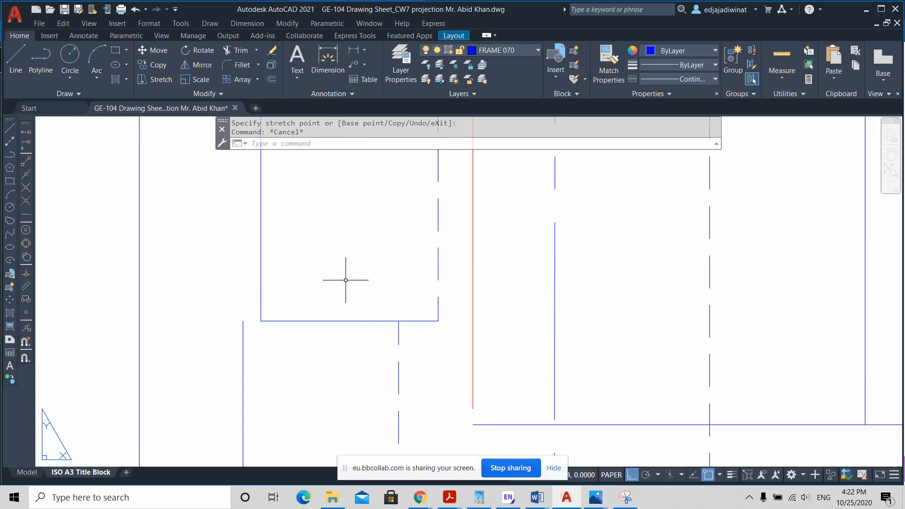
Step: Change the shortened slot floor line in the front view to the hidden linetype
click(344, 320)
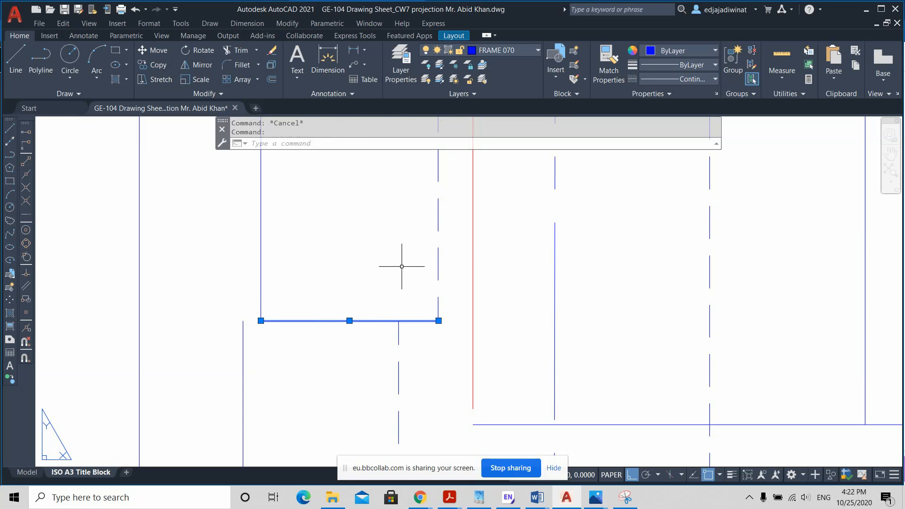
click(700, 77)
click(695, 176)
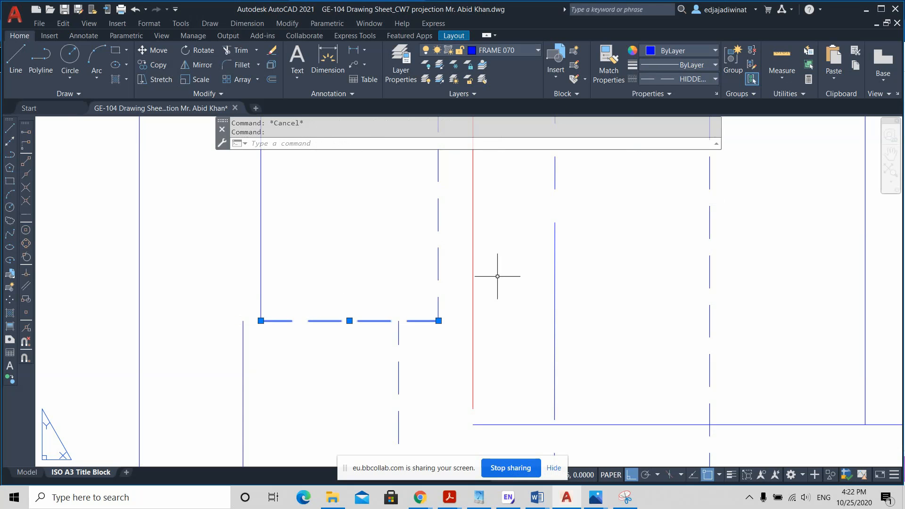
key(Escape)
Step: Draw a short continuous line at slot floor level joining the boss's upper side edge to its outermost lower edge
click(16, 68)
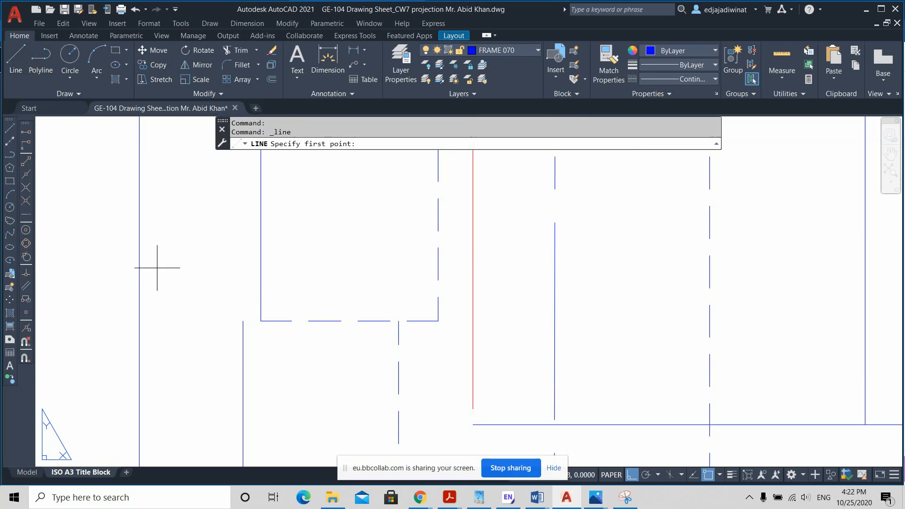
click(260, 321)
key(Escape)
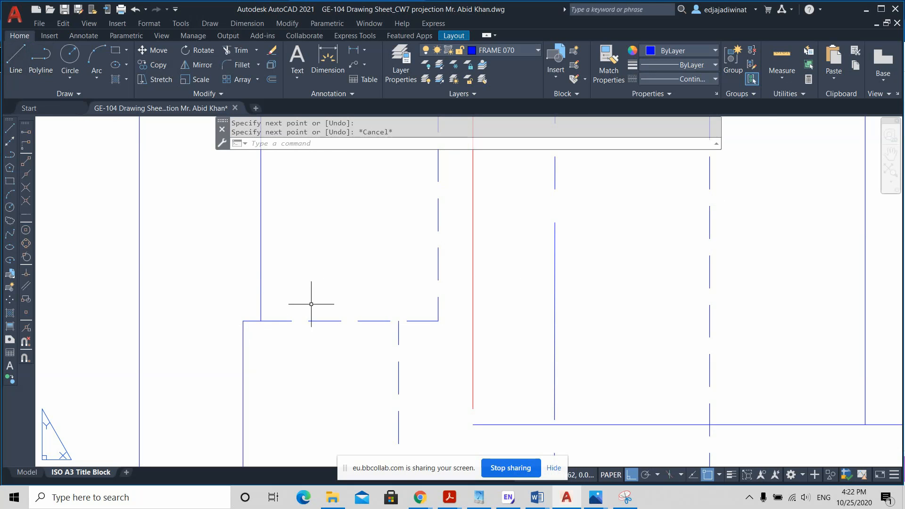
Step: Examine the slot and hidden edges of the front-view boss against the top view and the isometric sketch
scroll(377, 304, down, 5)
scroll(508, 304, down, 4)
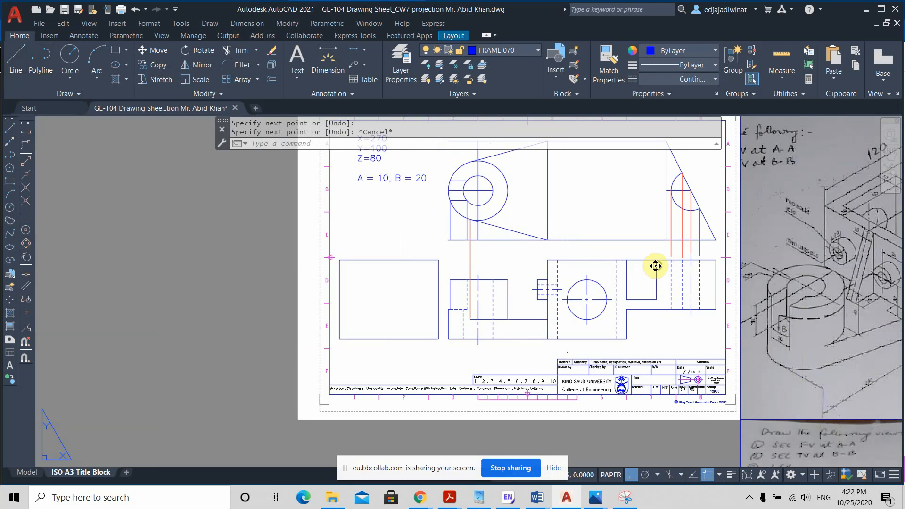
middle_drag(657, 265, 626, 264)
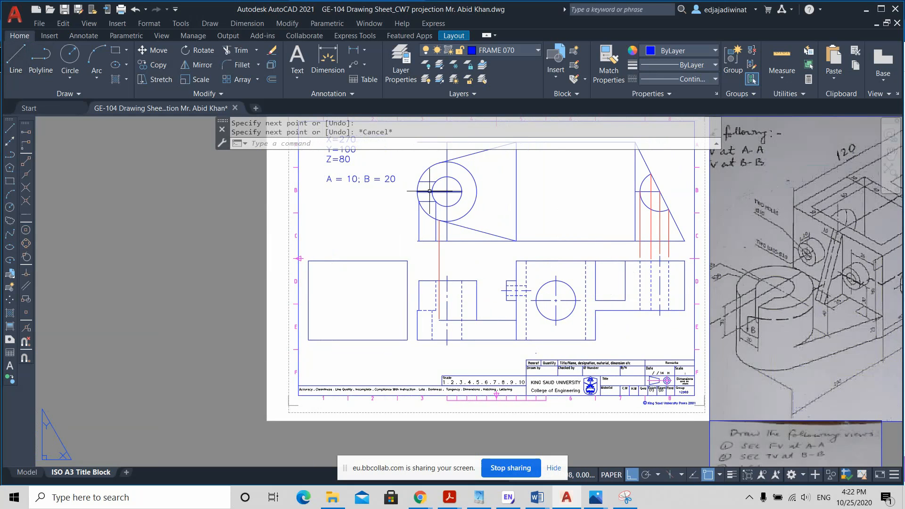
scroll(571, 317, up, 2)
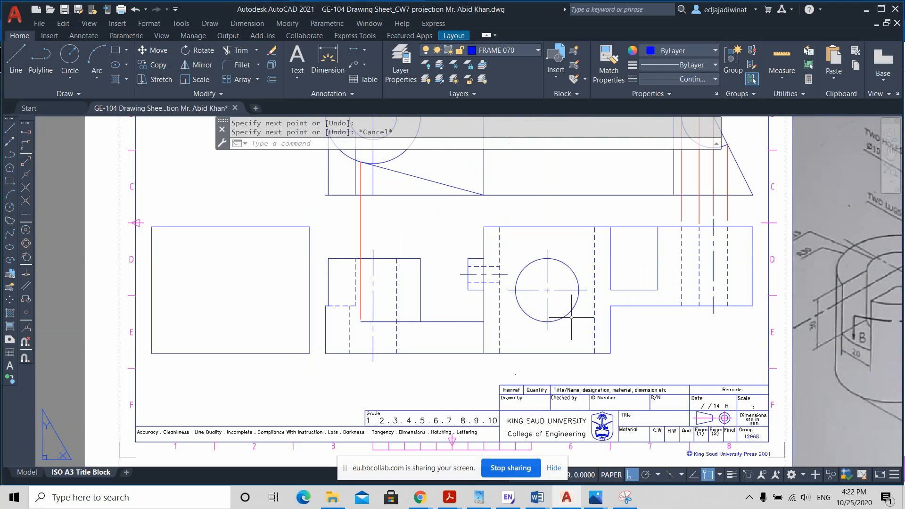
scroll(636, 278, down, 2)
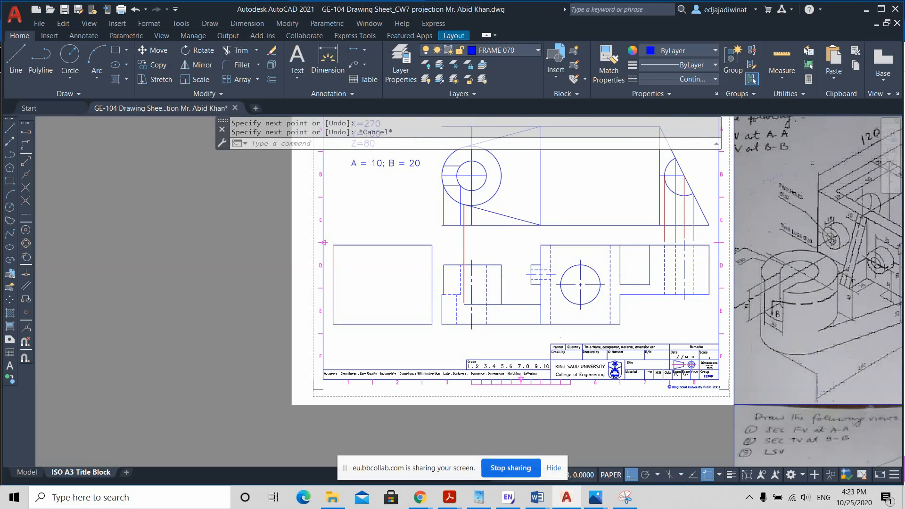
scroll(456, 274, up, 6)
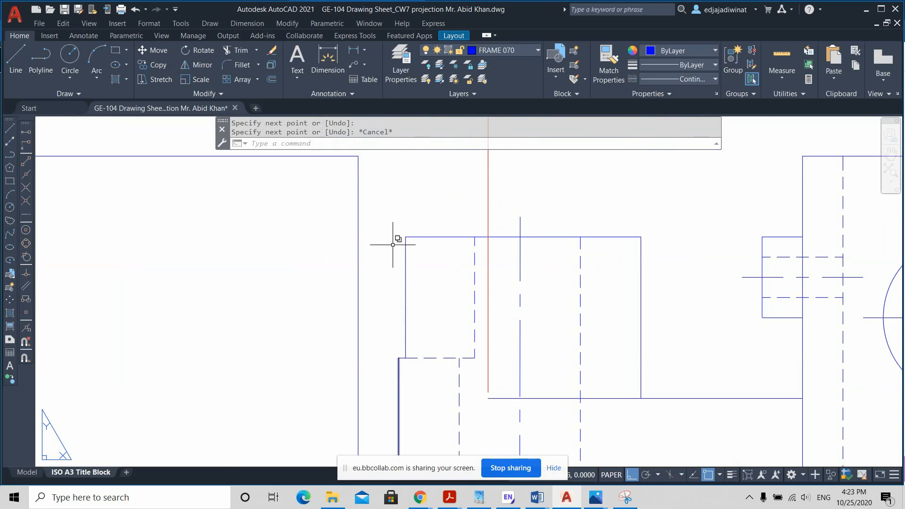
scroll(485, 299, down, 4)
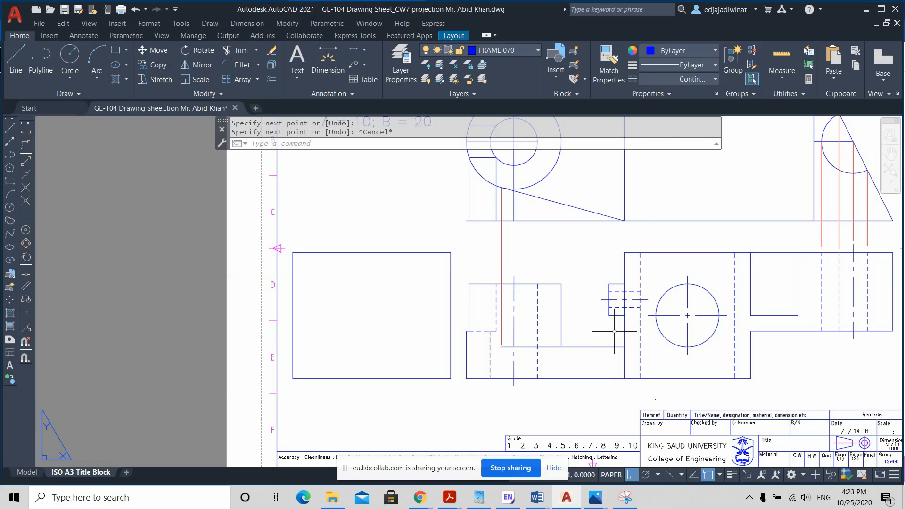
middle_drag(608, 331, 581, 331)
scroll(581, 331, down, 2)
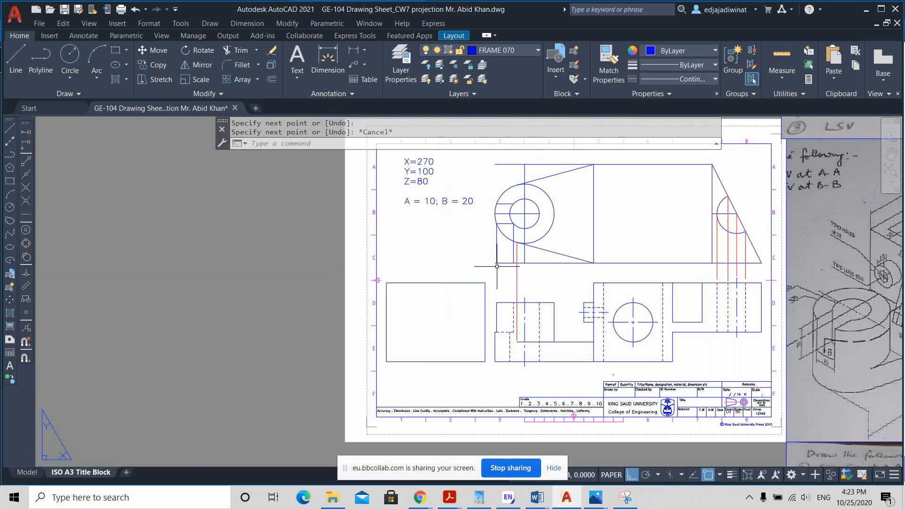
click(513, 318)
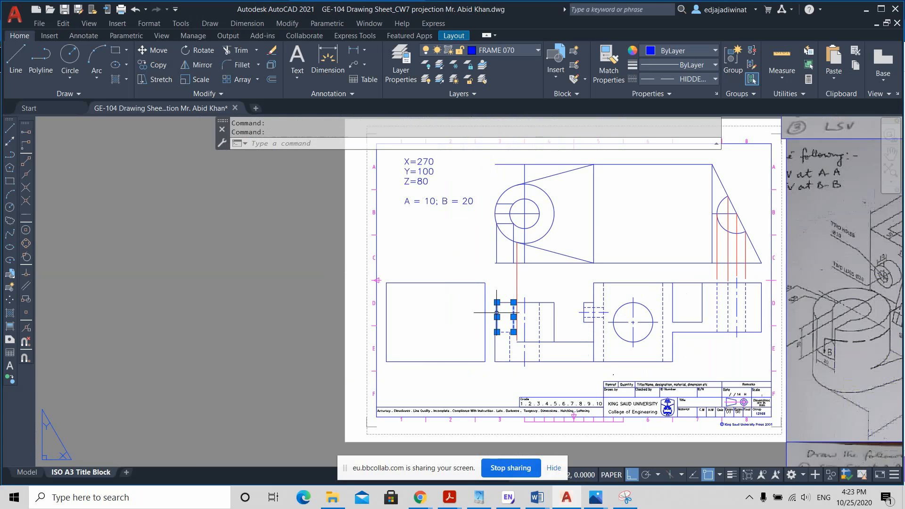
key(Escape)
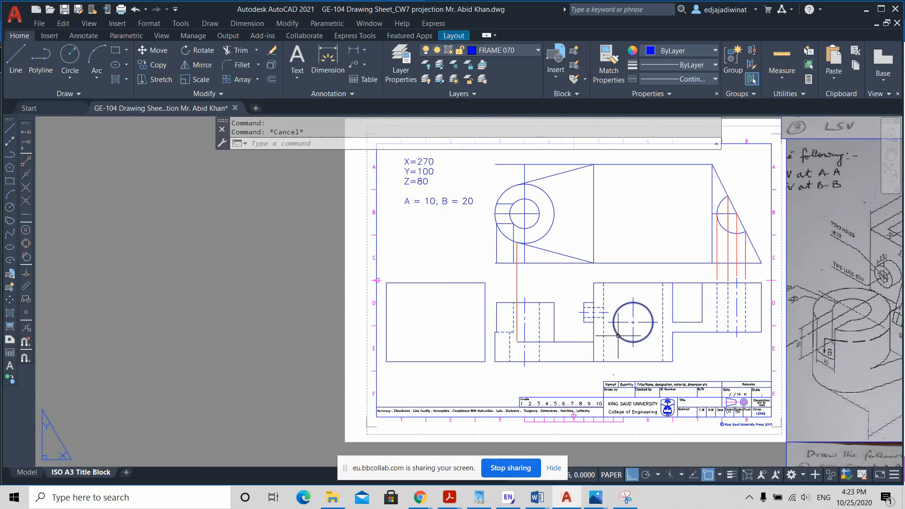
middle_drag(610, 331, 564, 334)
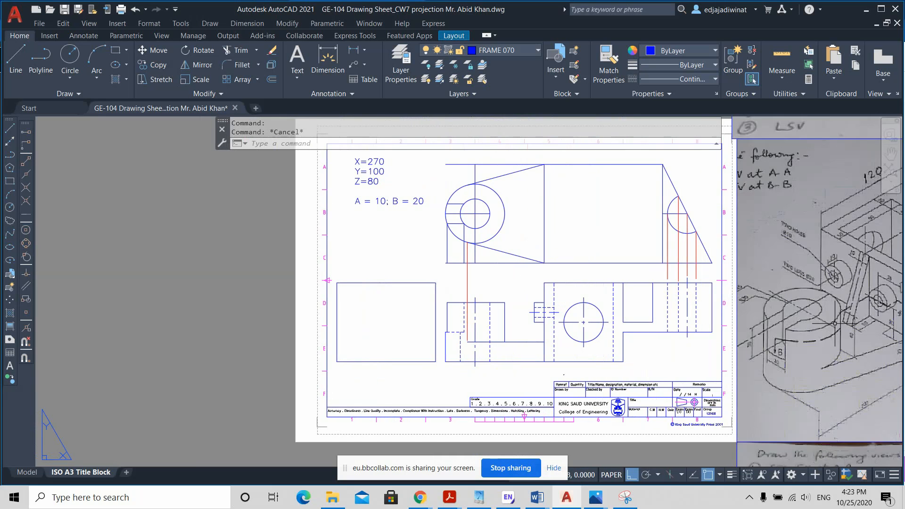
middle_drag(830, 322, 785, 321)
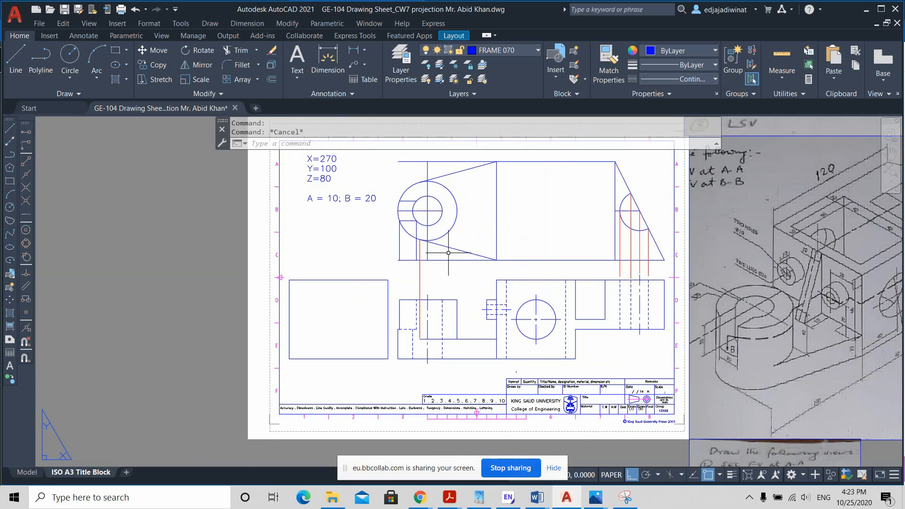
Step: Examine the two horizontal slot edges and the horizontal line through the boss's center in the top view
click(408, 201)
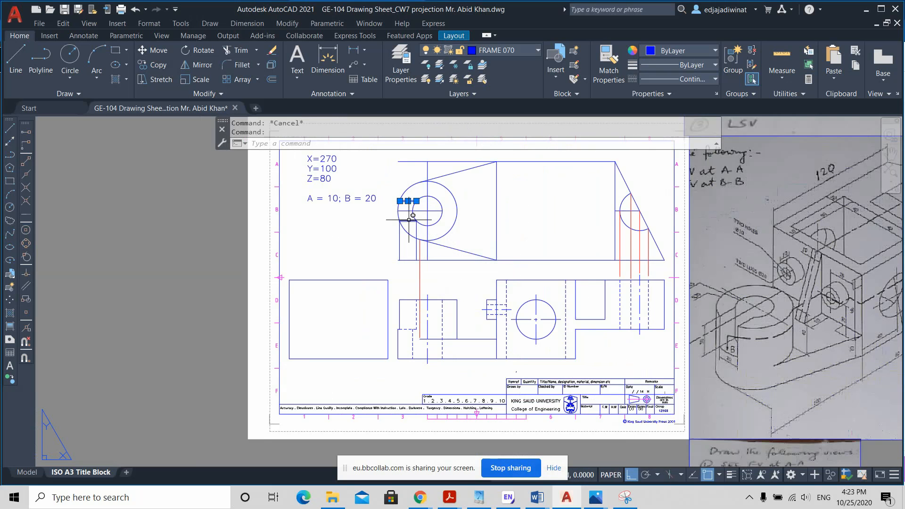
click(409, 219)
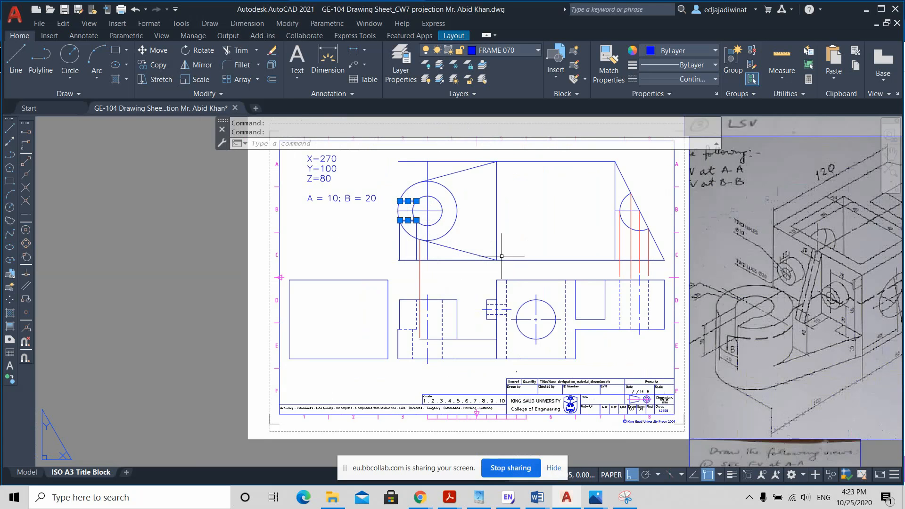
key(Escape)
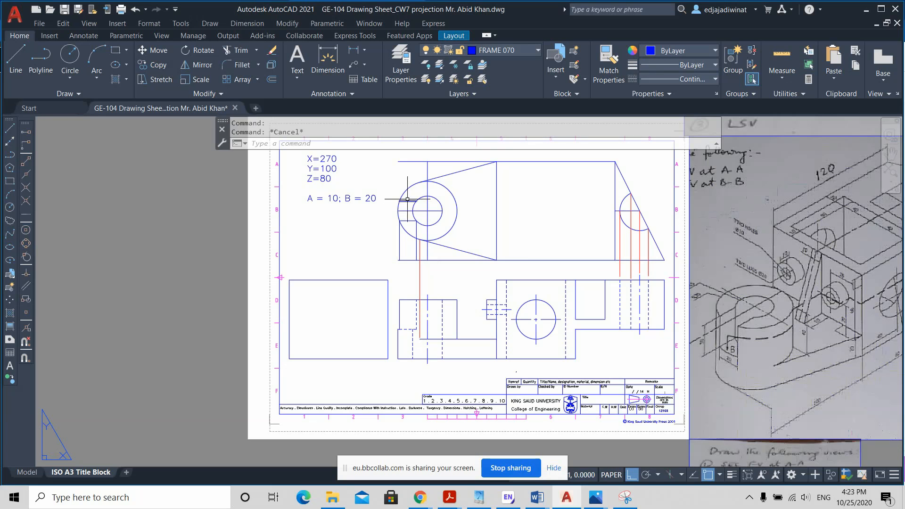
click(408, 199)
click(408, 220)
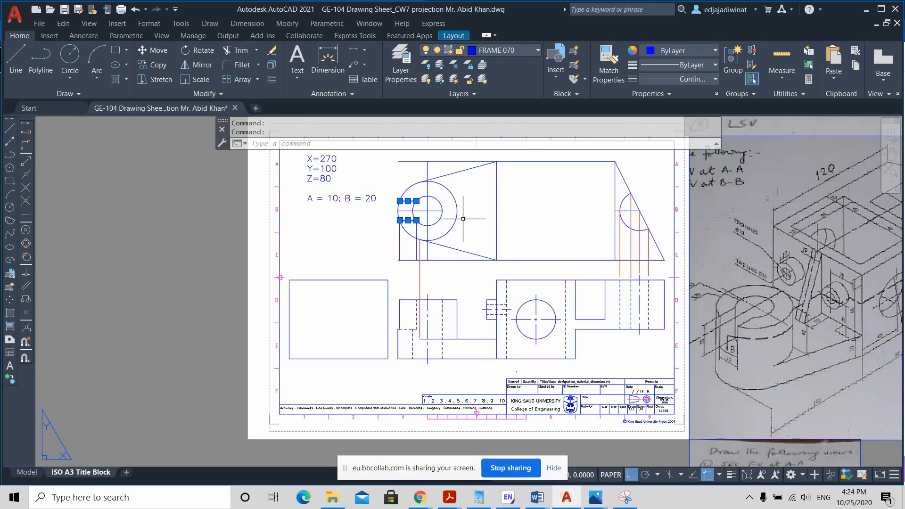
key(Escape)
click(437, 211)
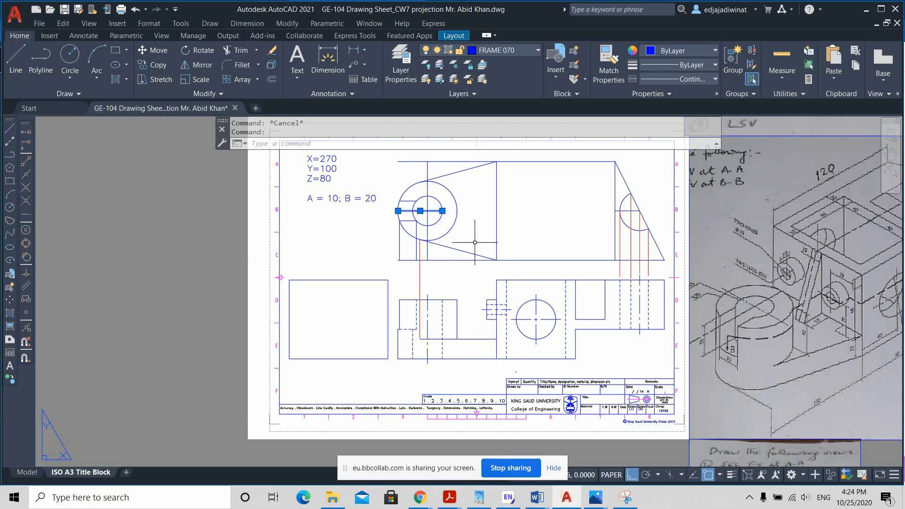
key(Escape)
click(16, 59)
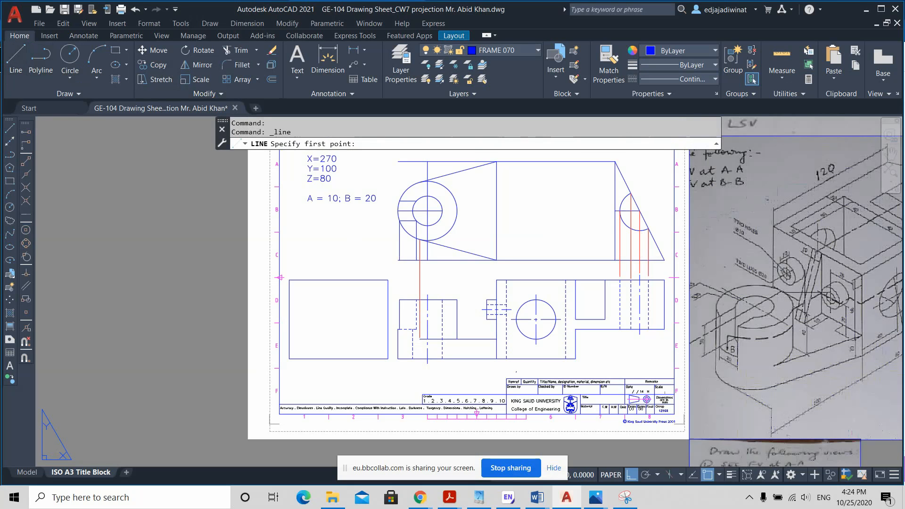
key(Escape)
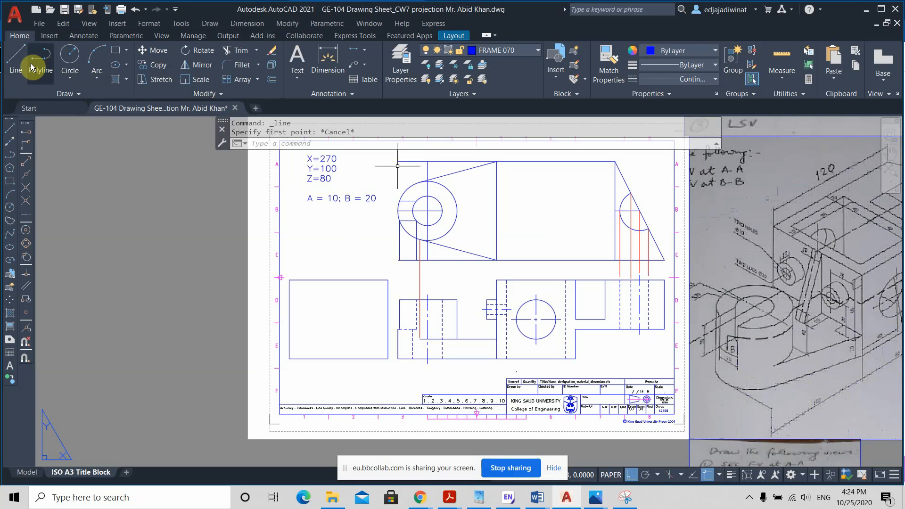
click(16, 59)
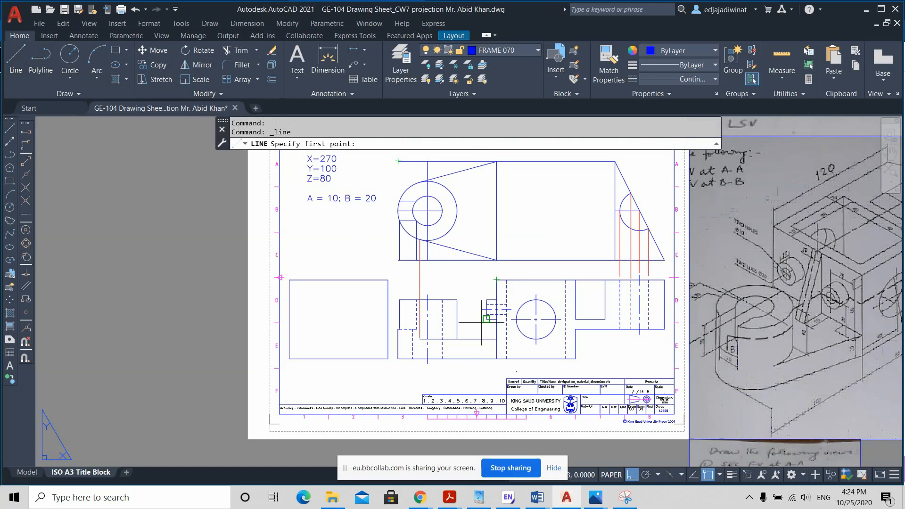
key(Escape)
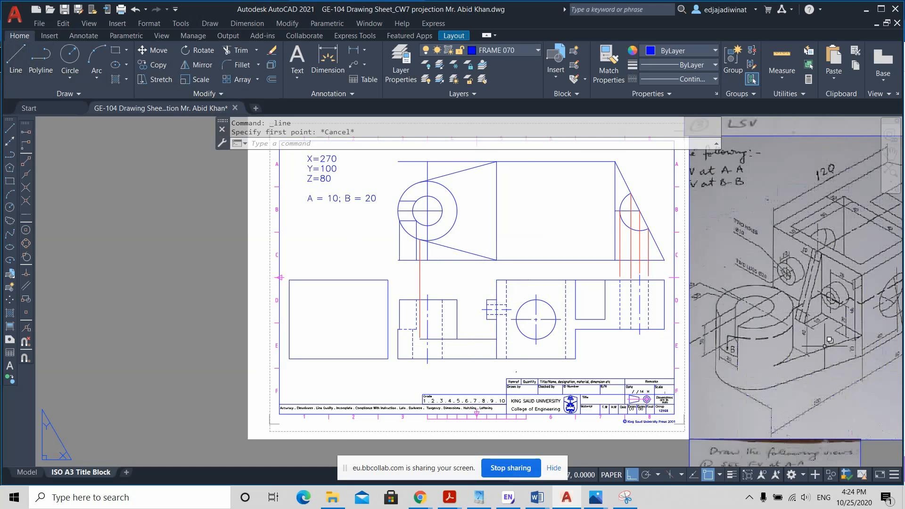
scroll(829, 344, up, 4)
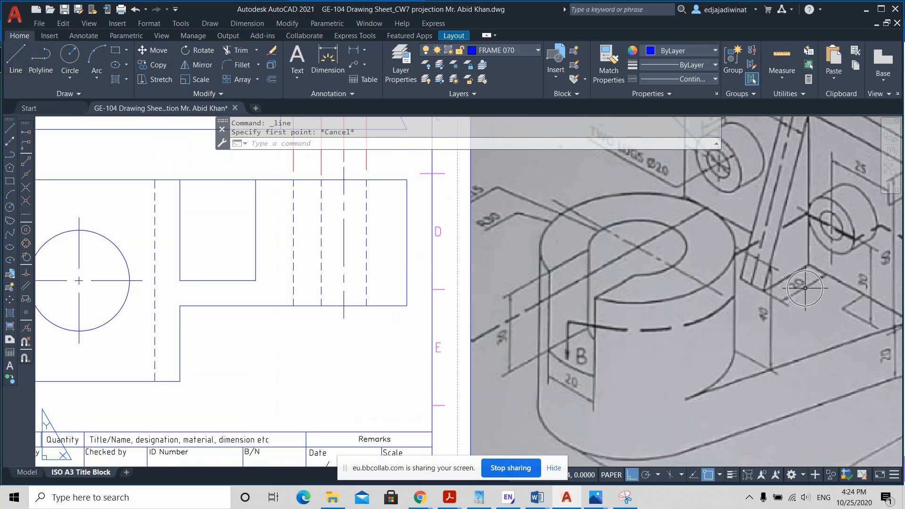
Step: Draw the sloping rib edge in the front view from 20 mm outside the block's boss-side edge on the base's top line to the block's upper corner
scroll(805, 288, down, 2)
scroll(805, 288, down, 2)
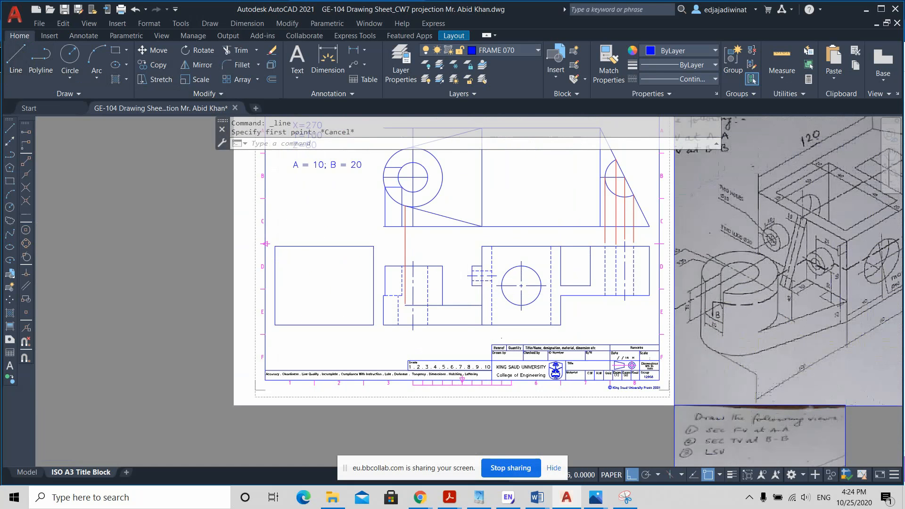
scroll(466, 284, up, 3)
click(16, 59)
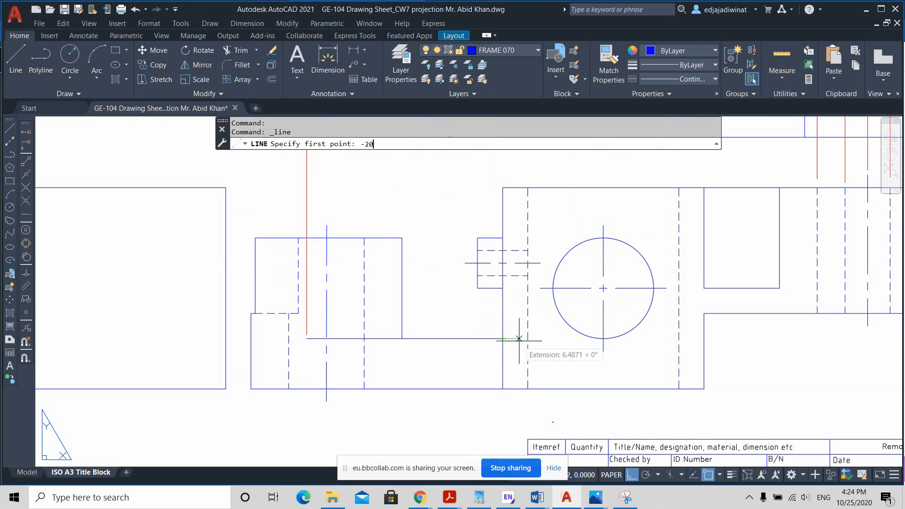
text(-20)
key(Return)
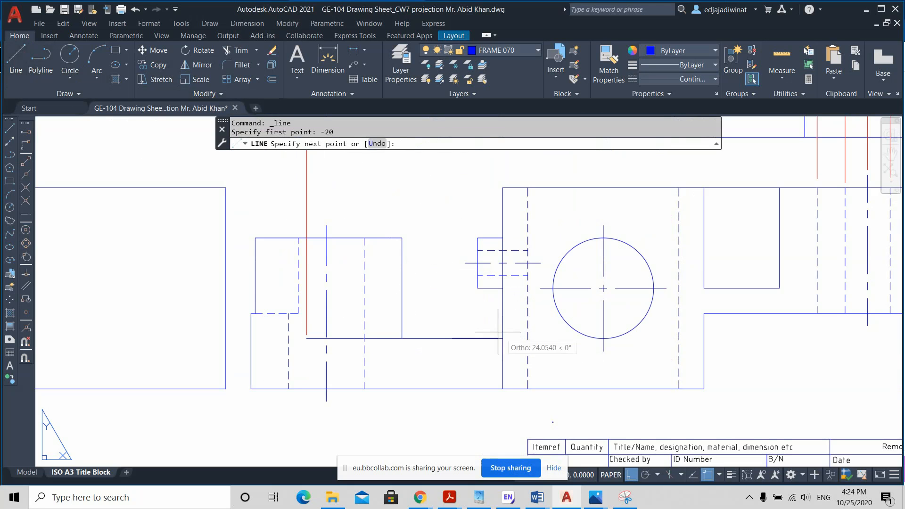
click(502, 187)
key(Escape)
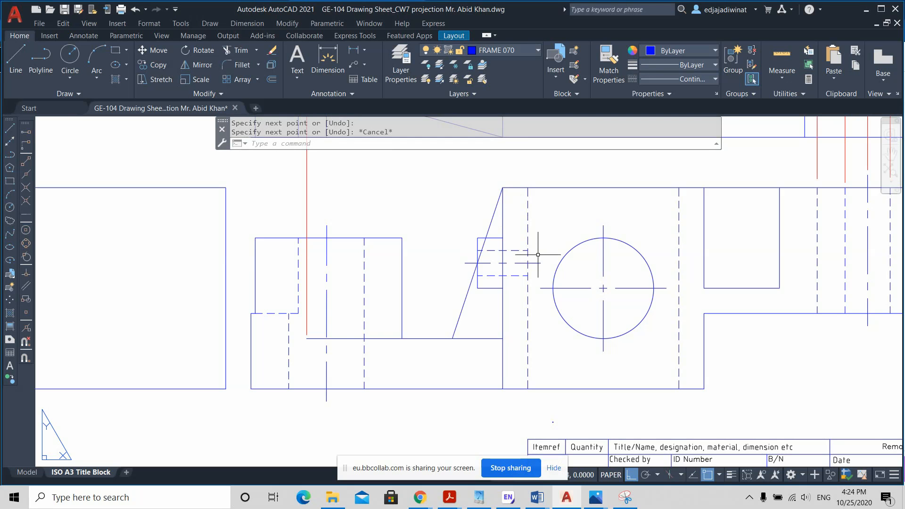
Step: Break the sloping rib line where it crosses the small lug's upper edge and the lug's outer vertical edge
scroll(512, 263, down, 3)
scroll(498, 257, up, 5)
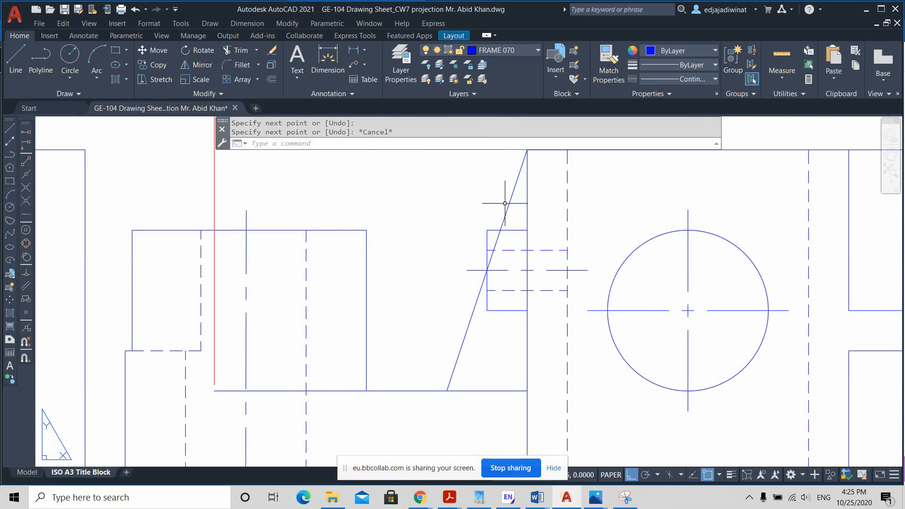
click(227, 95)
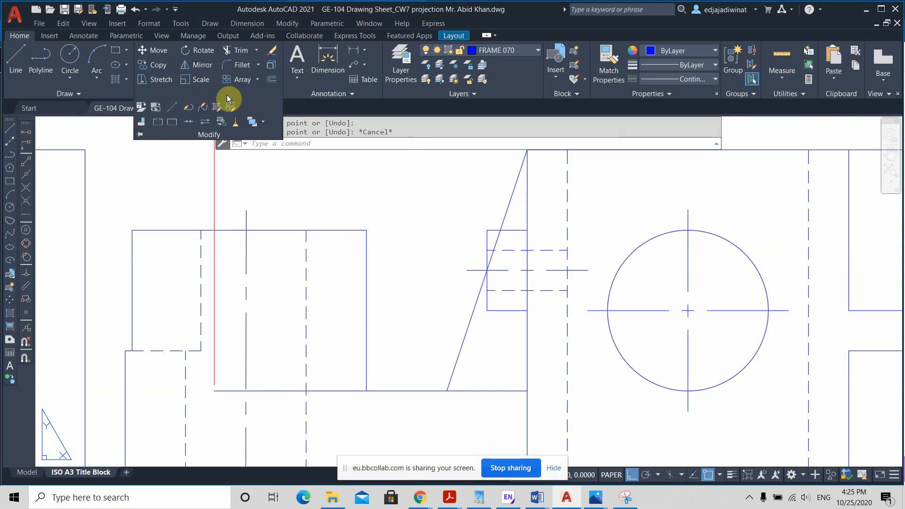
click(171, 123)
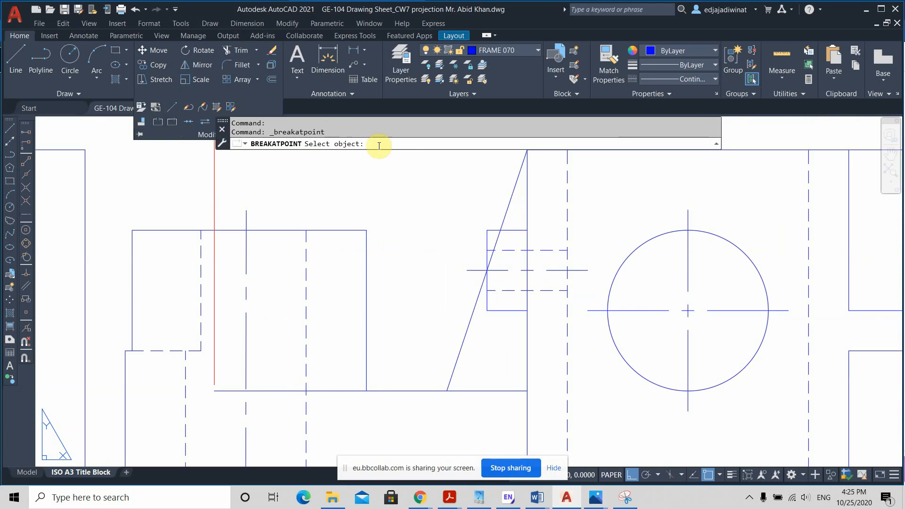
click(514, 189)
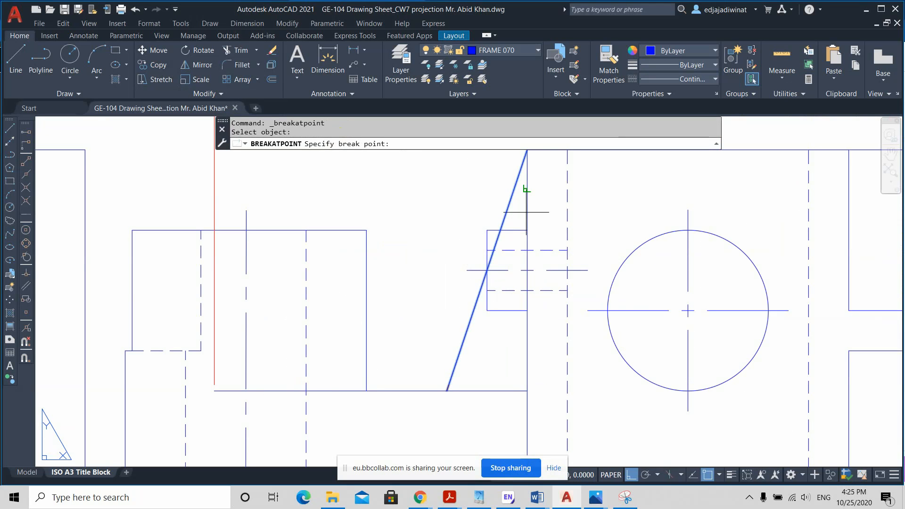
click(499, 233)
key(Return)
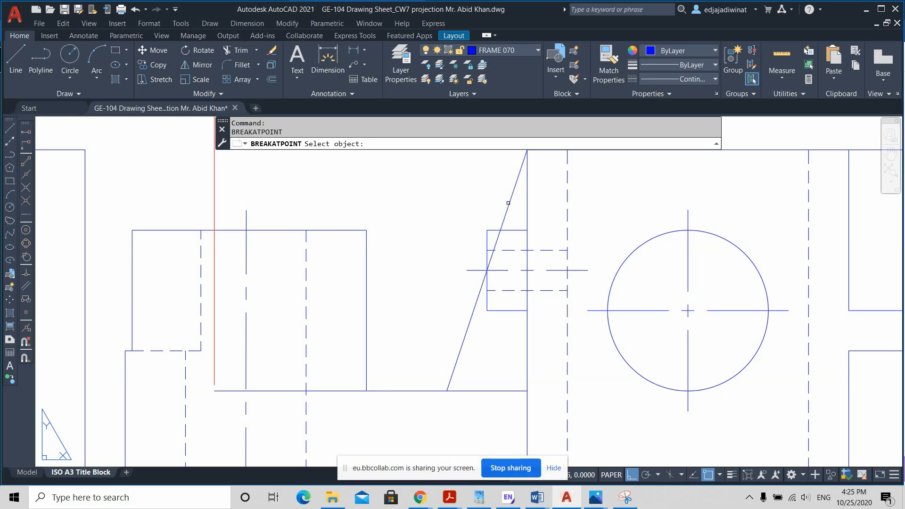
click(482, 277)
scroll(480, 271, up, 4)
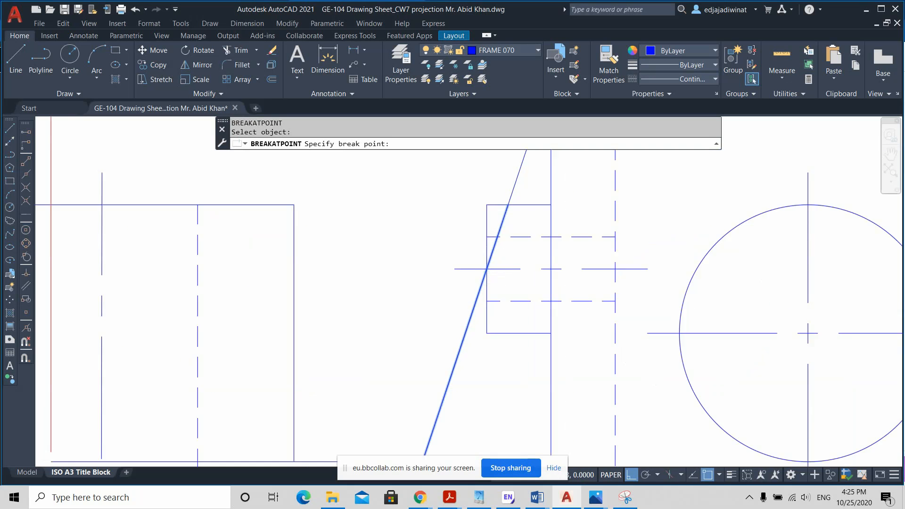
click(495, 255)
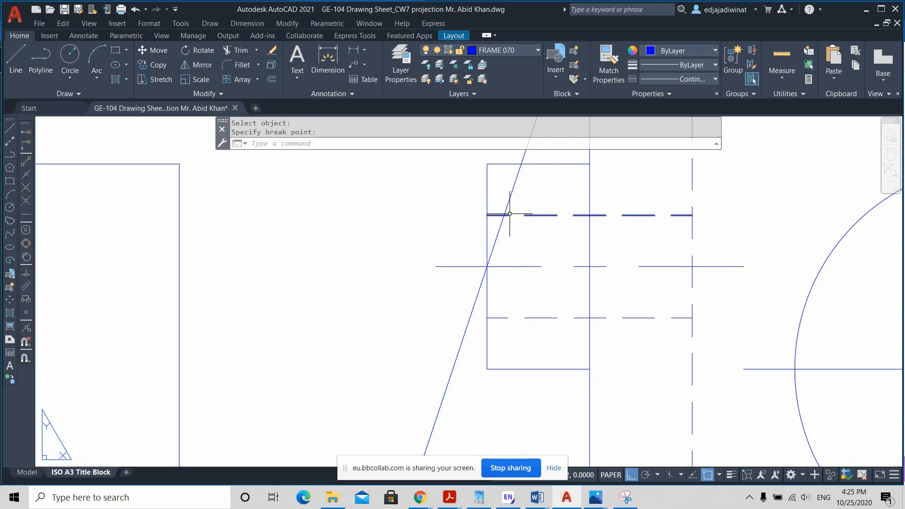
key(Escape)
Step: Change the middle segment of the sloping rib line, inside the lug outline, to the HIDDEN2 linetype
click(514, 190)
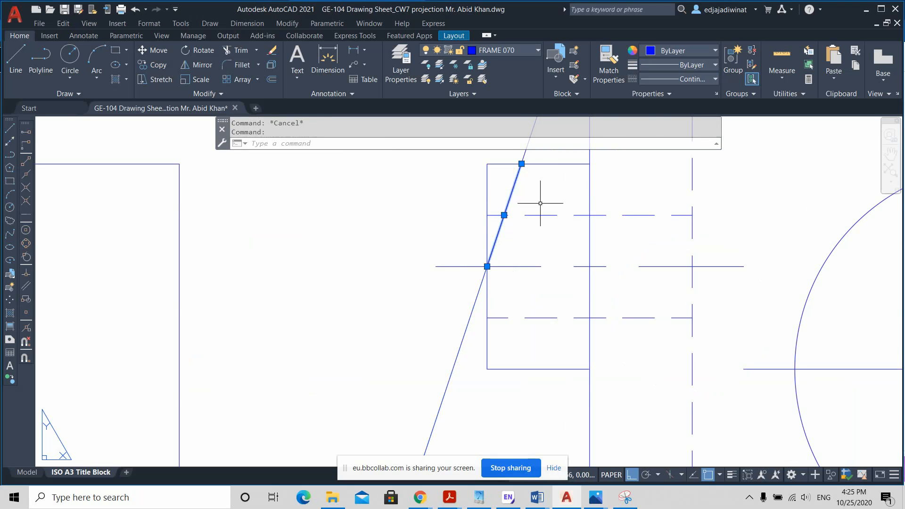
scroll(542, 208, down, 2)
click(704, 78)
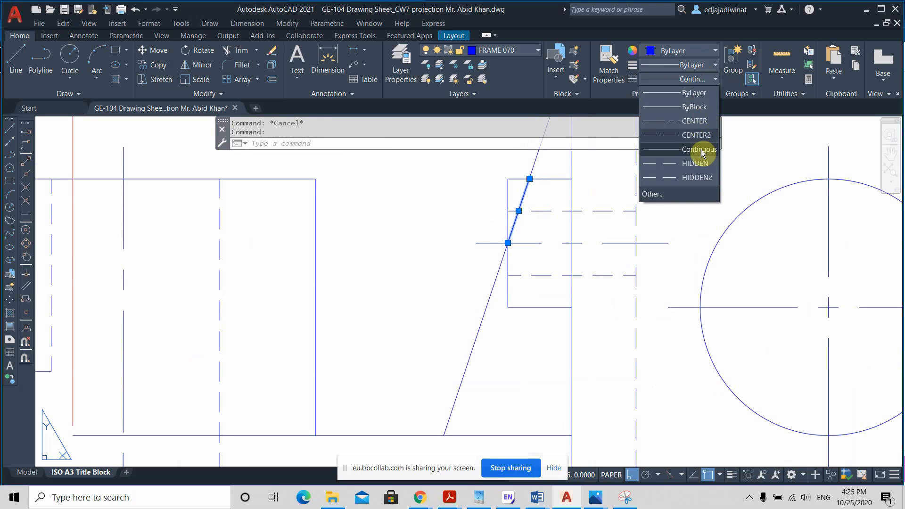
click(695, 176)
key(Escape)
Step: Examine the rib and lug in the front view against the top view and the isometric sketch
scroll(586, 264, down, 3)
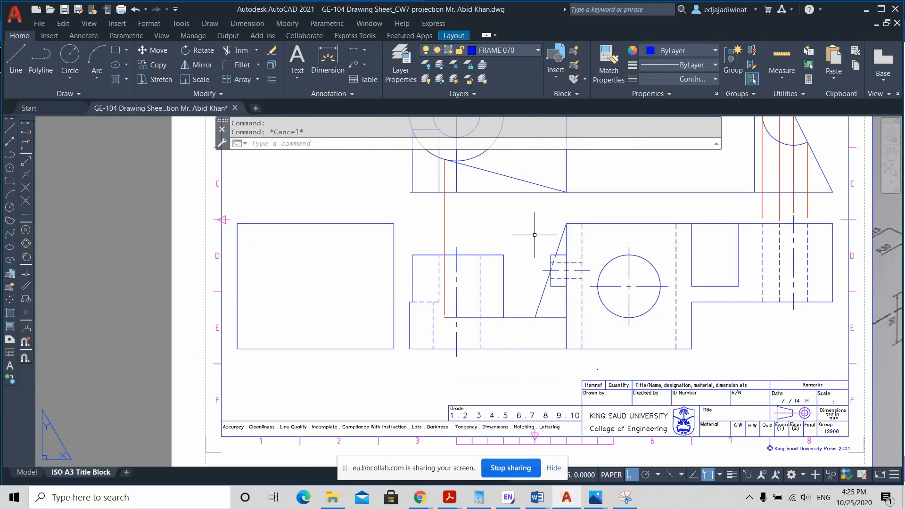
middle_drag(514, 245, 403, 253)
scroll(647, 326, down, 4)
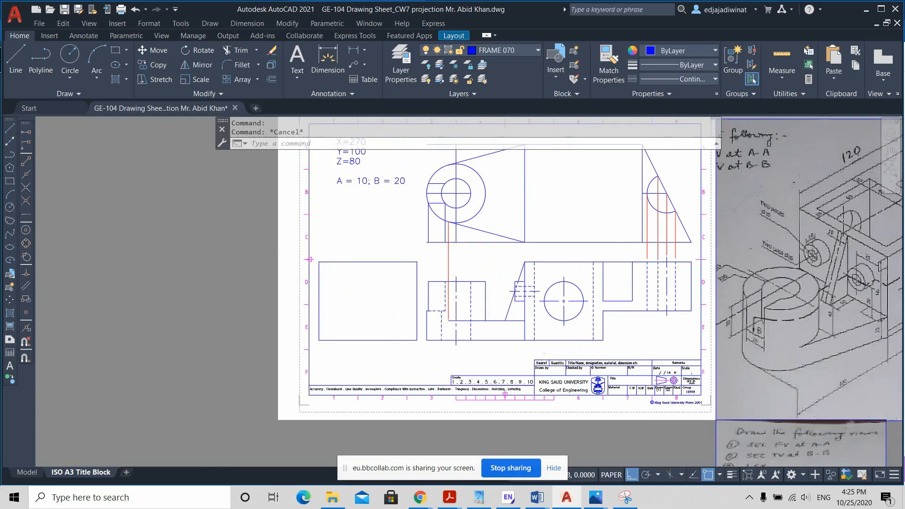
scroll(647, 326, up, 2)
scroll(648, 326, down, 2)
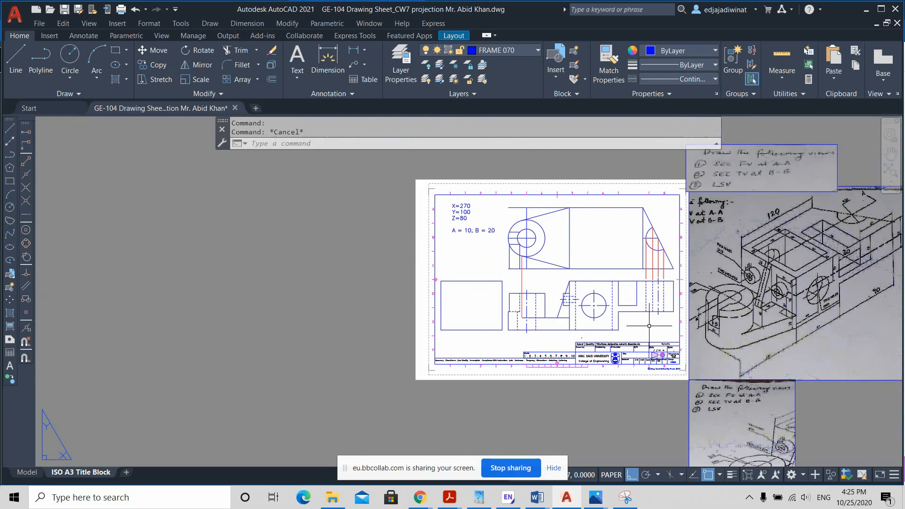
middle_drag(650, 326, 608, 324)
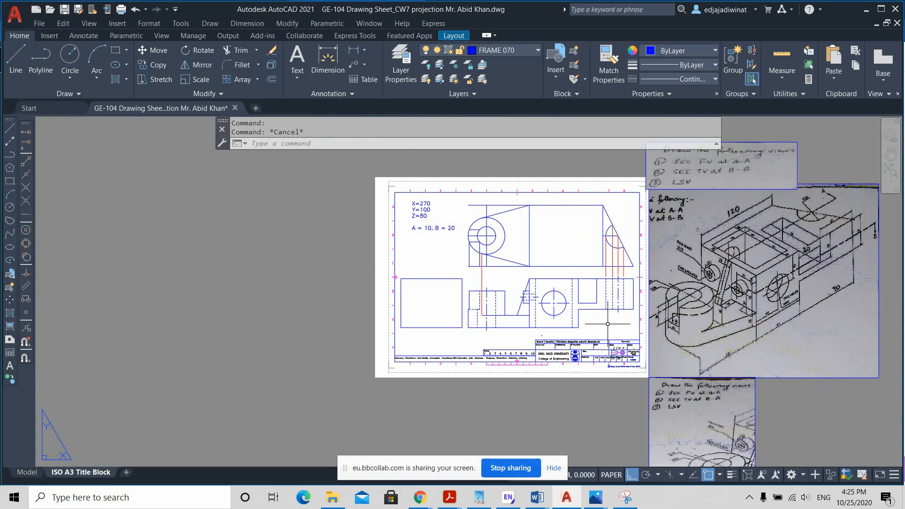
scroll(608, 324, up, 2)
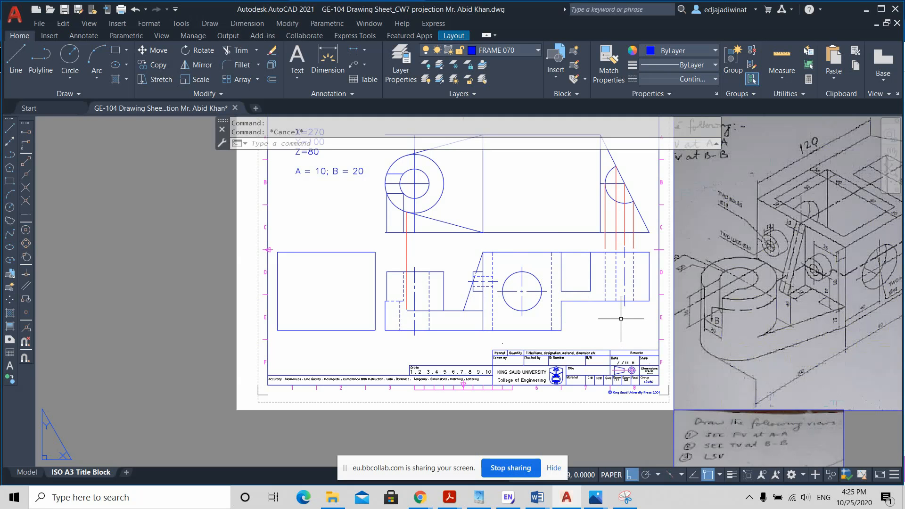
click(231, 93)
scroll(519, 292, up, 1)
scroll(469, 277, up, 1)
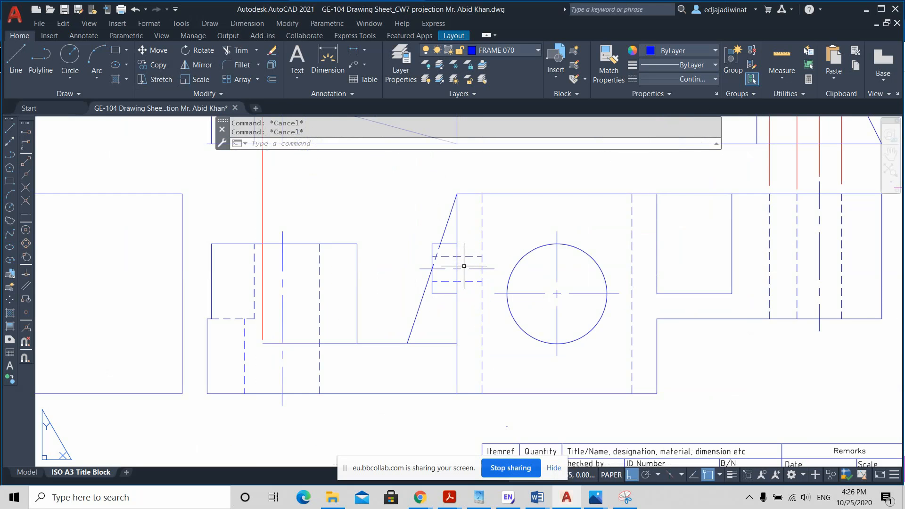
Step: Check the hidden and upper visible segments of the sloping rib line around the lug
scroll(452, 240, up, 4)
click(424, 258)
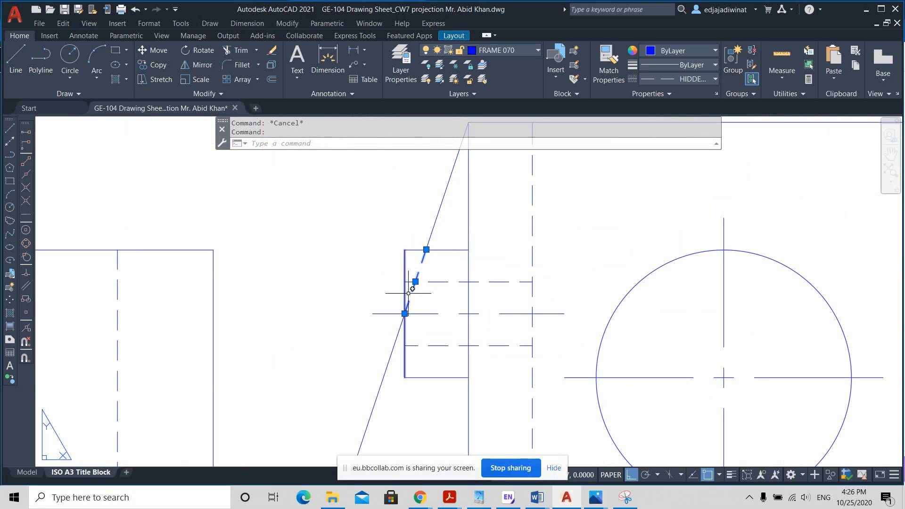
key(Escape)
click(438, 215)
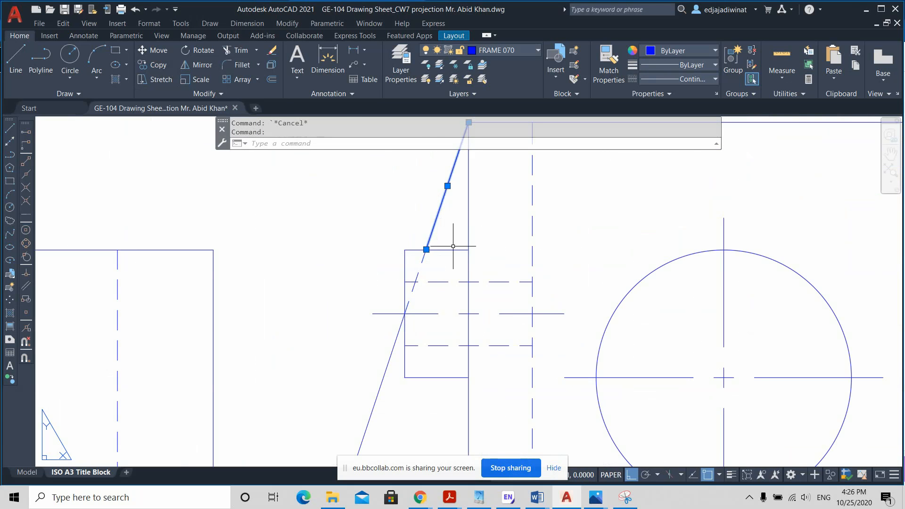
scroll(453, 246, down, 4)
scroll(445, 246, down, 4)
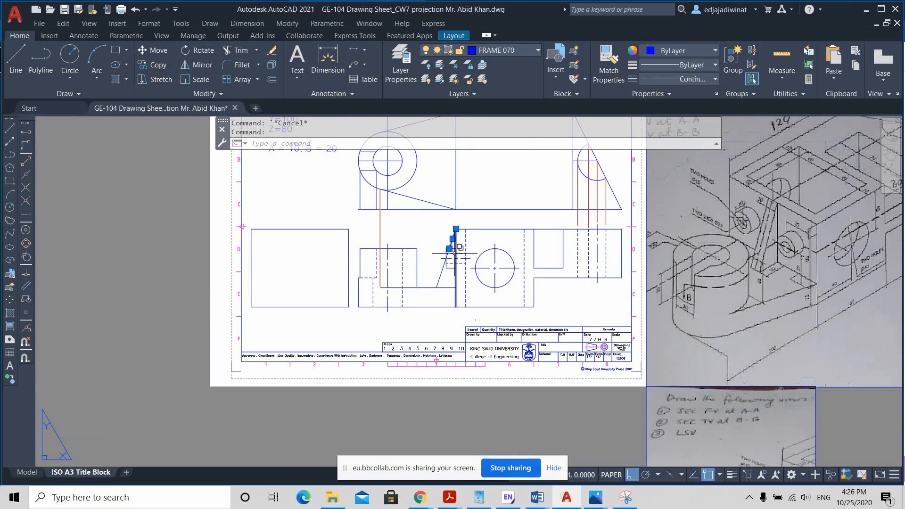
key(Escape)
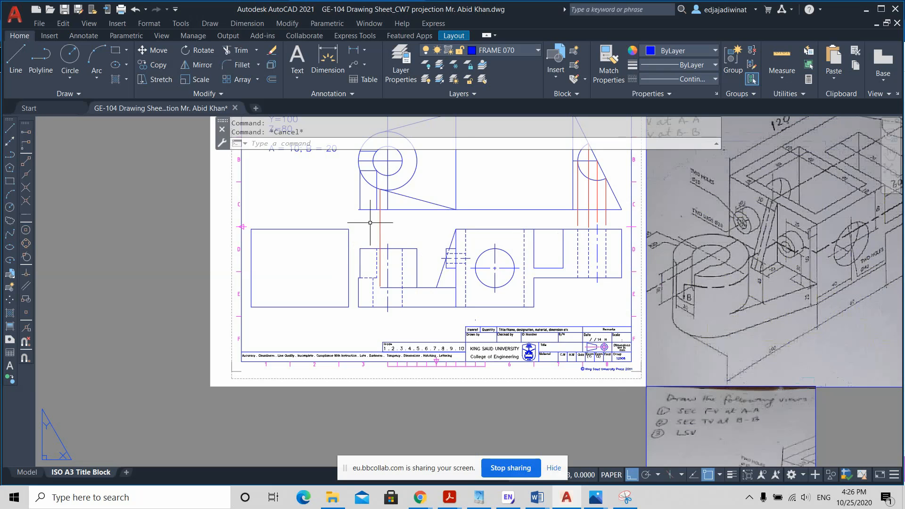
Step: Set the lineweight of all front view lines to 0.70 mm and turn on the lineweight display
click(354, 219)
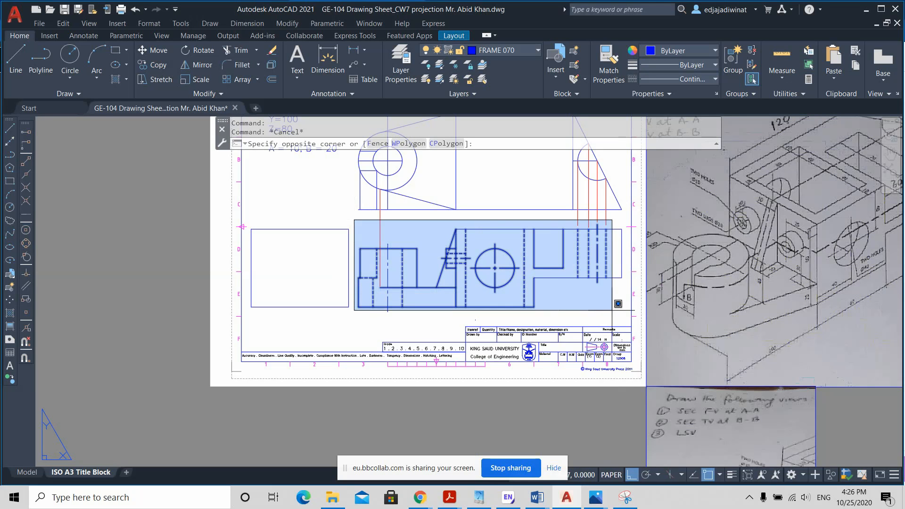
click(631, 304)
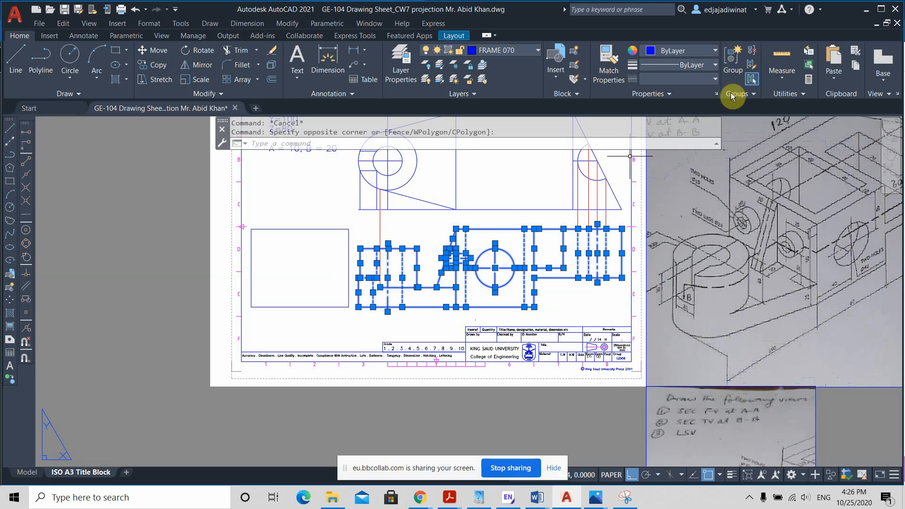
click(715, 65)
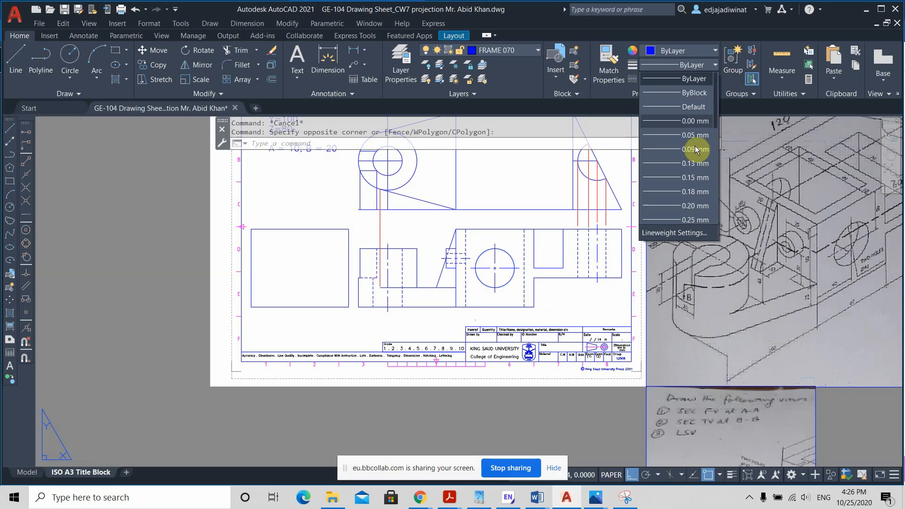
scroll(697, 156, down, 3)
click(696, 191)
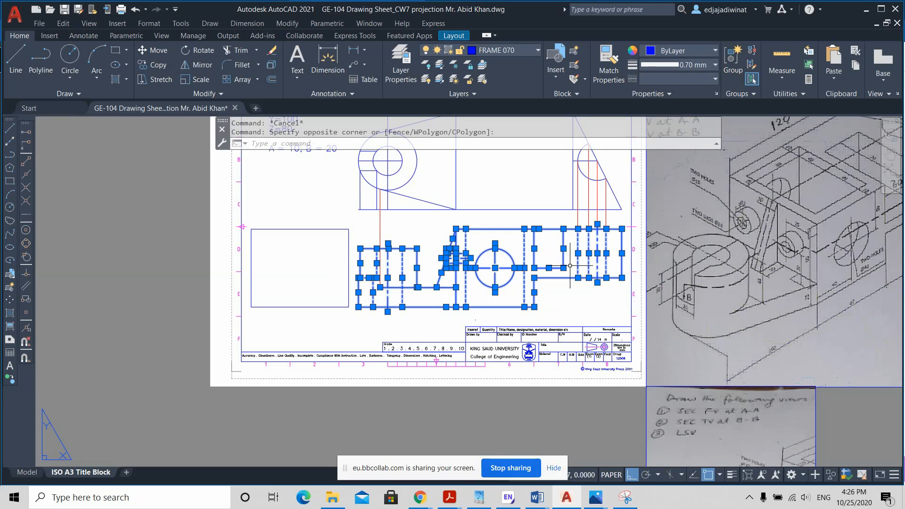
click(731, 474)
key(Escape)
scroll(529, 286, down, 2)
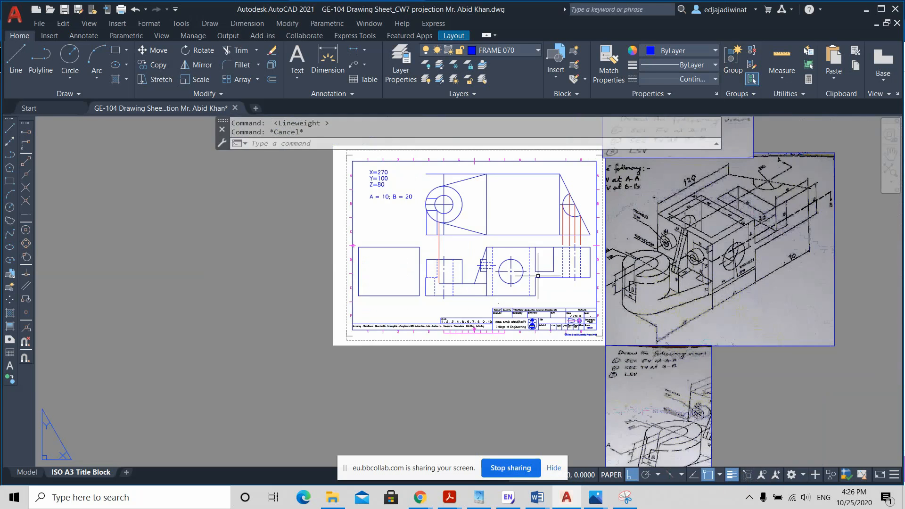
Step: Set the lineweight to 0.30 mm for the block's hidden edges, the lug hole lines, the circle's center lines and the far-end hole's hidden and center lines
scroll(529, 286, up, 6)
click(529, 348)
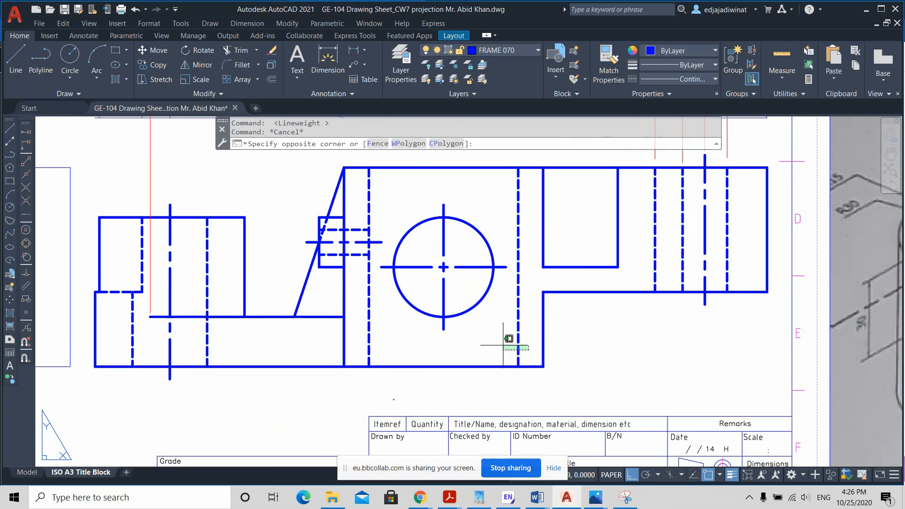
click(362, 339)
click(363, 262)
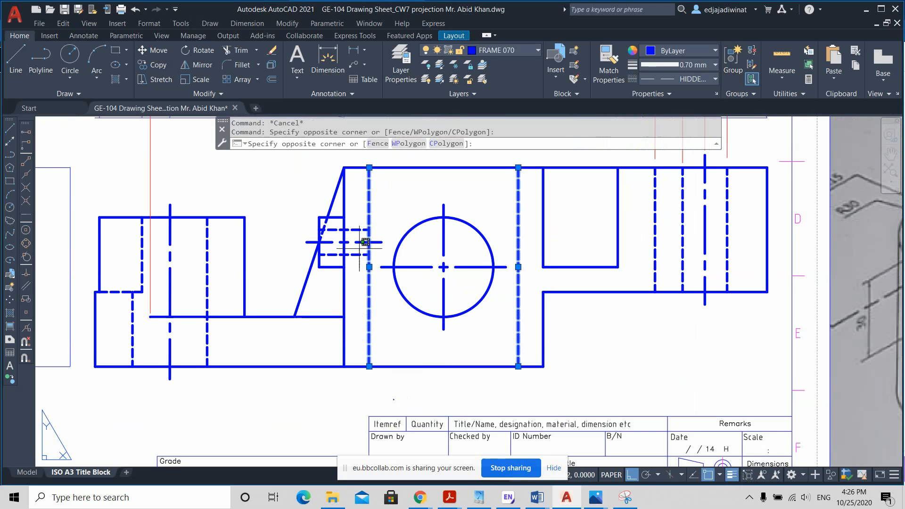
click(359, 210)
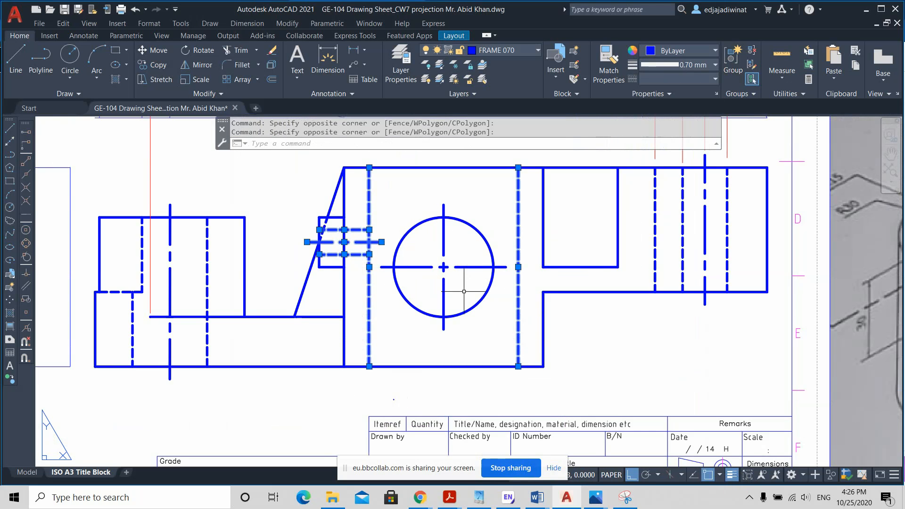
click(464, 298)
click(418, 249)
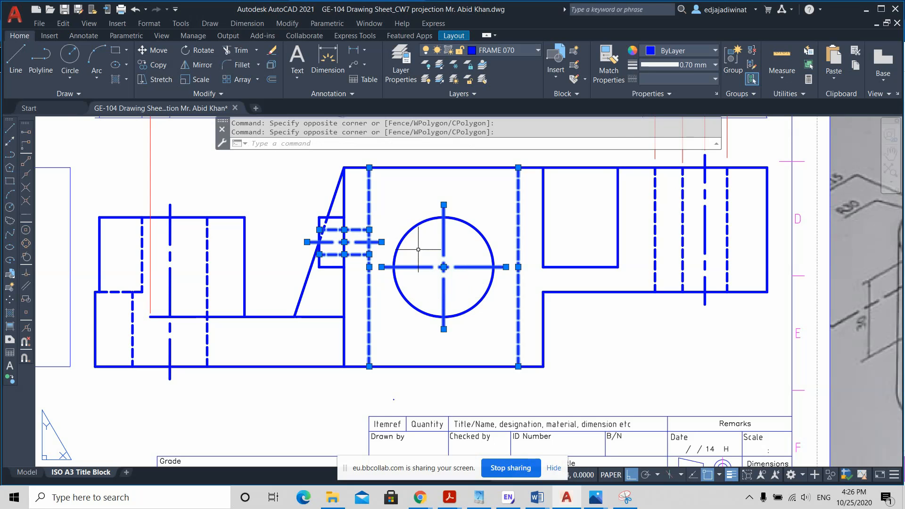
click(753, 257)
click(639, 218)
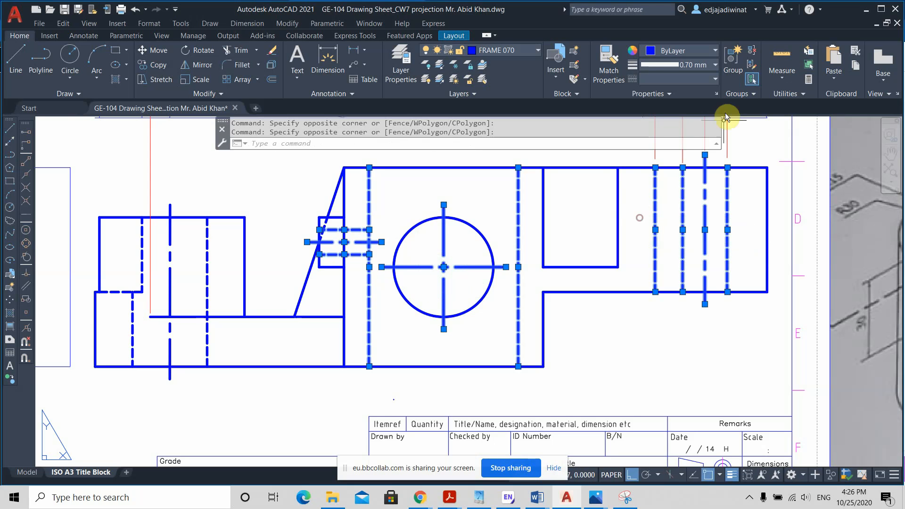
click(706, 64)
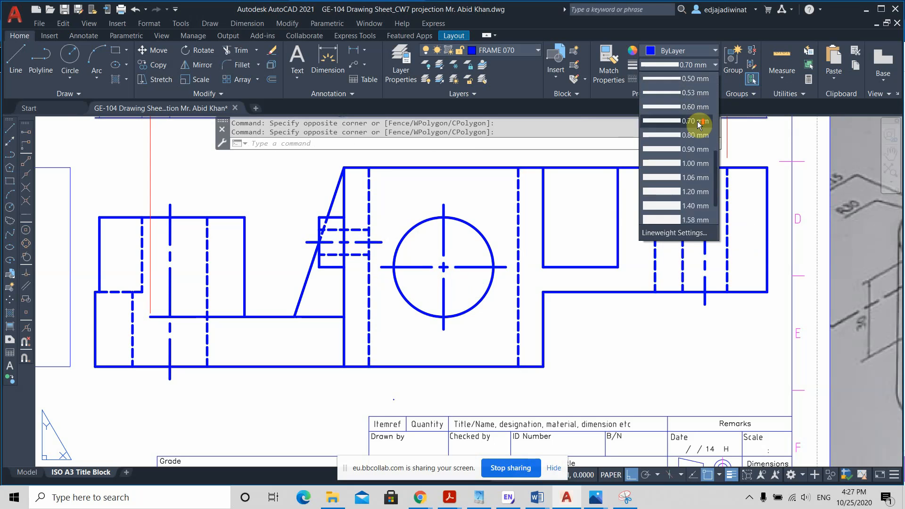
scroll(702, 105, up, 2)
click(701, 107)
key(Escape)
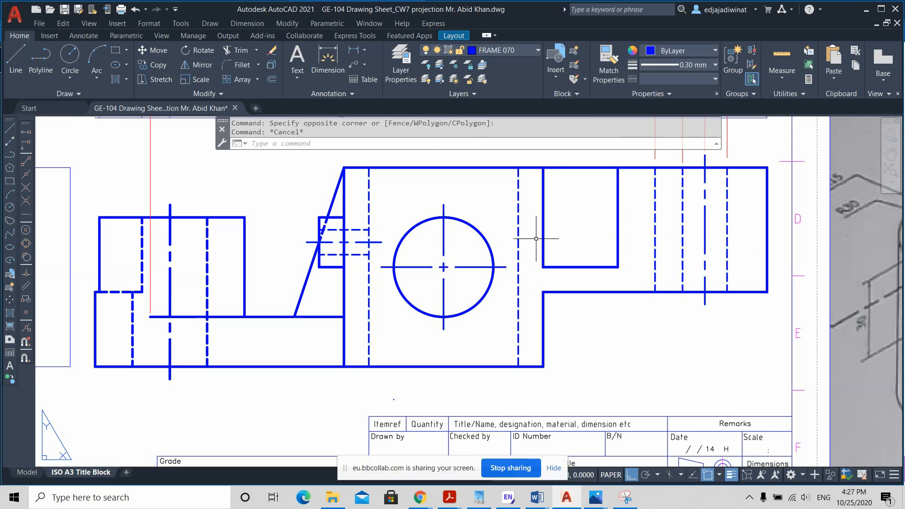
Step: Set the lineweight to 0.30 mm for the rib's hidden segment and the cylinder's hidden and center lines in the front view
scroll(345, 226, up, 2)
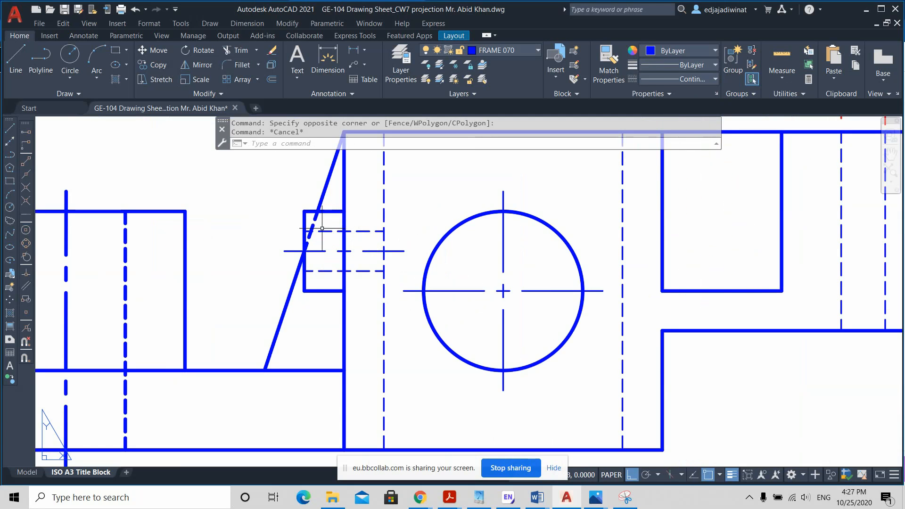
click(322, 224)
click(313, 223)
scroll(306, 269, down, 2)
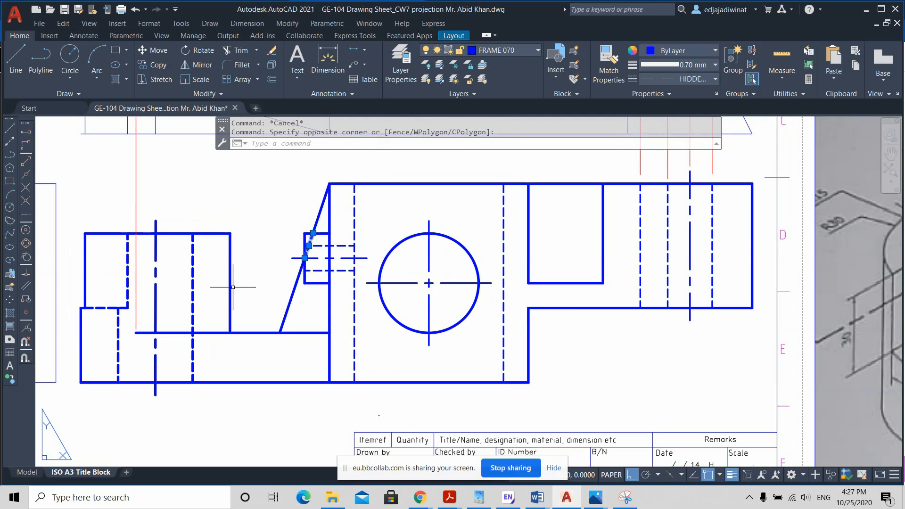
click(209, 288)
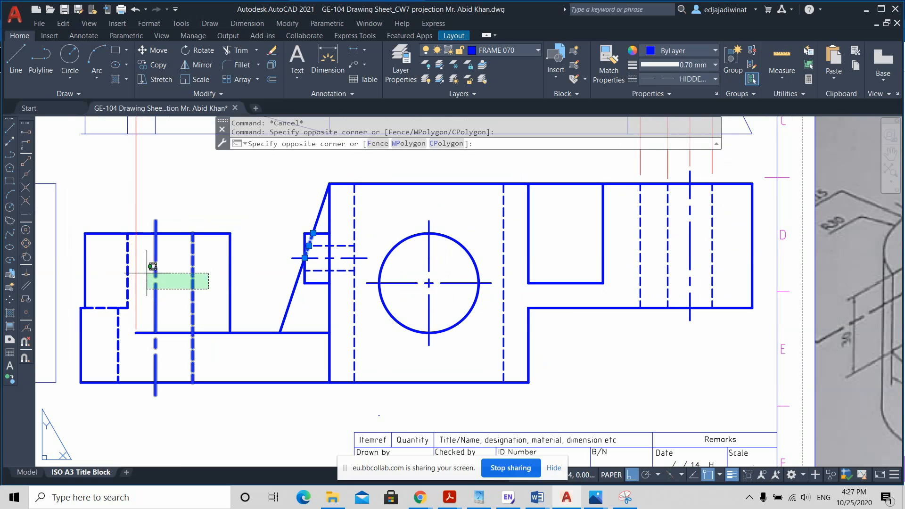
click(146, 262)
click(123, 320)
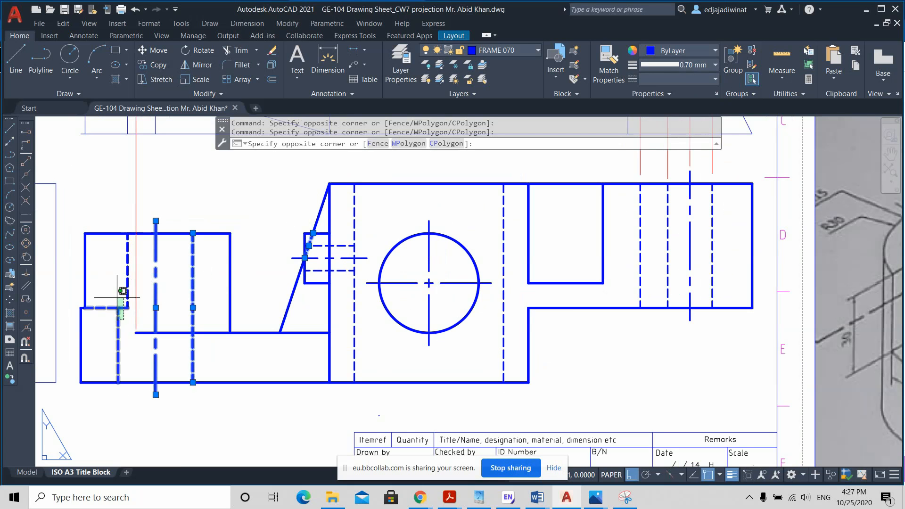
click(116, 268)
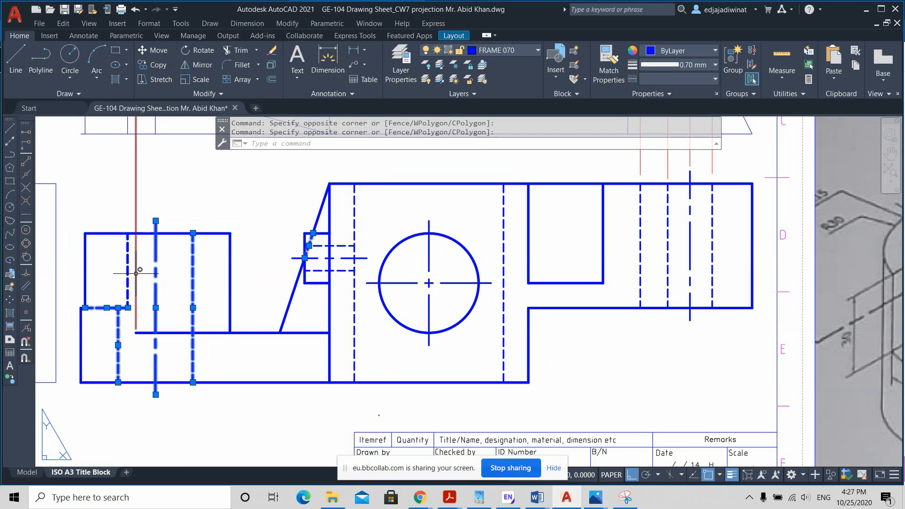
click(135, 273)
click(132, 274)
click(125, 264)
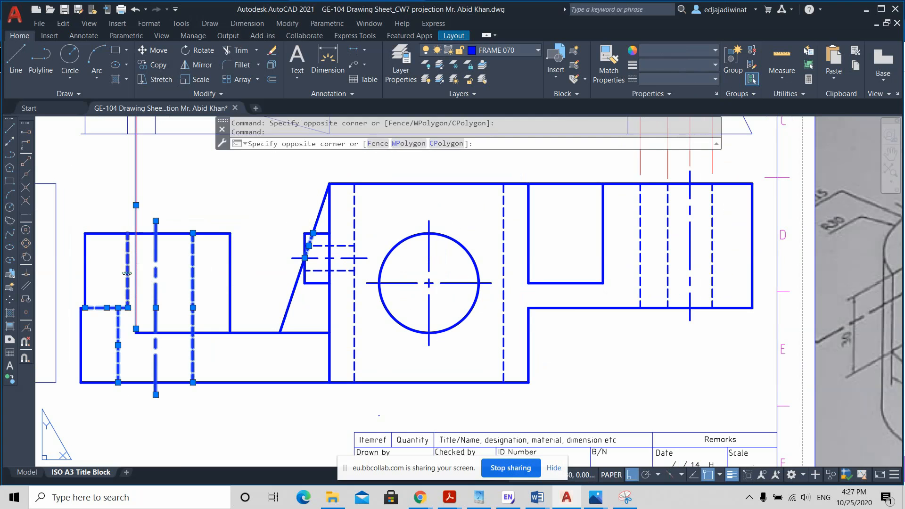
click(714, 66)
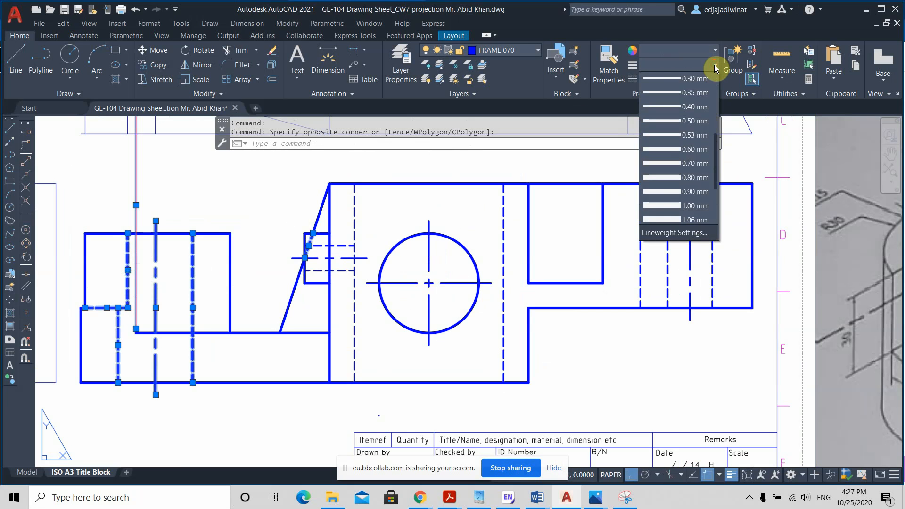
click(704, 73)
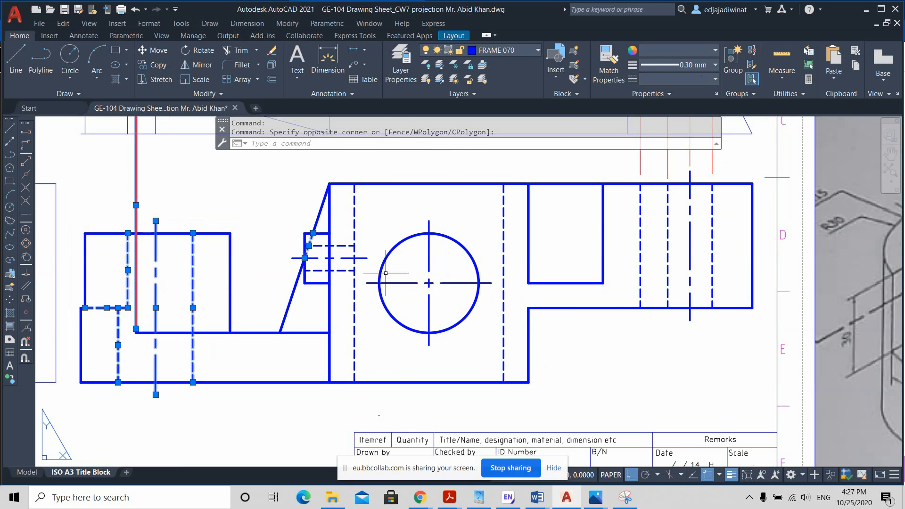
key(Escape)
Step: Set the lineweight of the red projection line running from the top view's tangent point down to the front view's base to 0.09 mm
scroll(303, 249, down, 2)
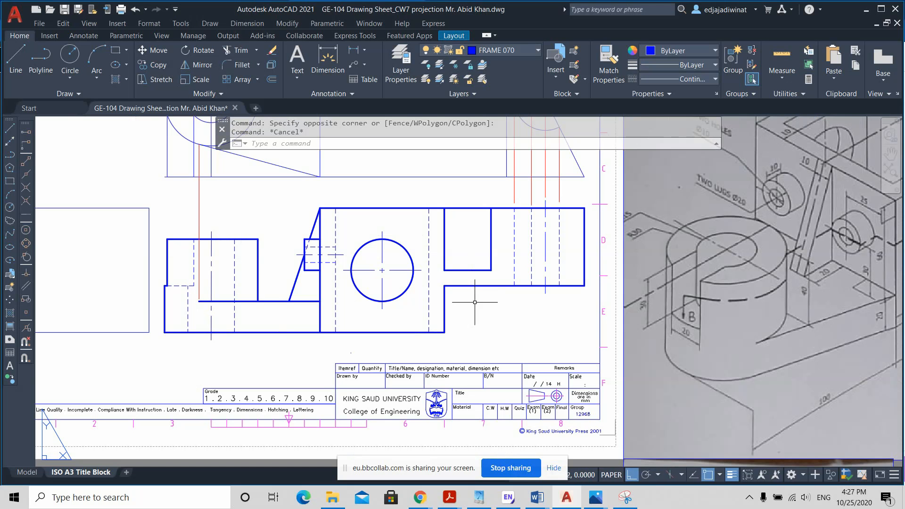
ctrl+middle_drag(475, 302, 479, 318)
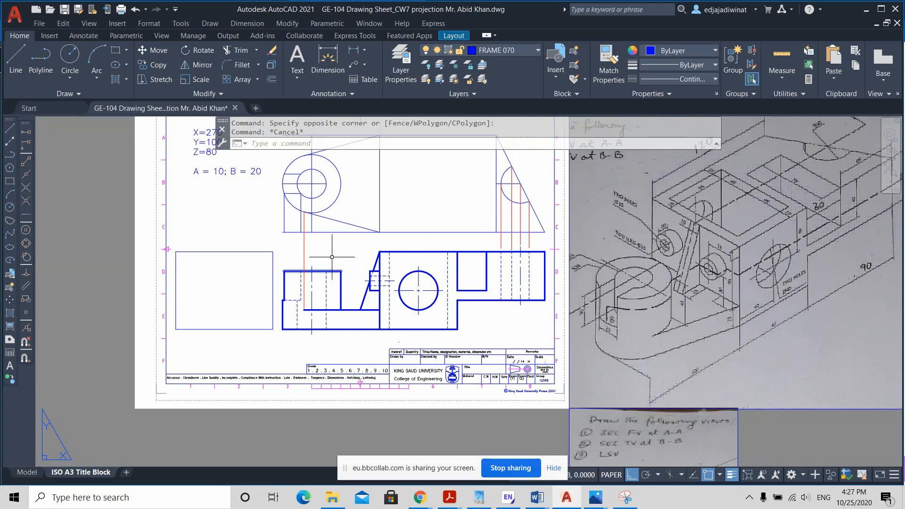
scroll(325, 257, up, 2)
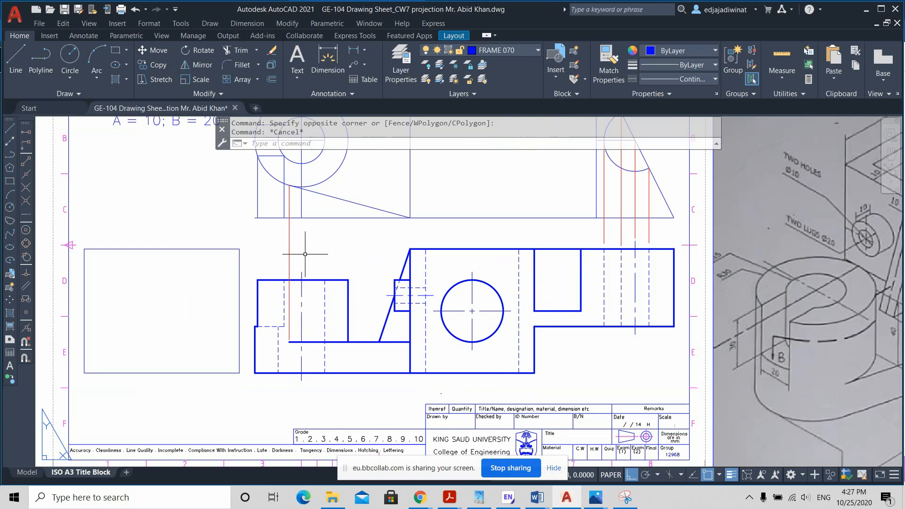
click(306, 254)
click(268, 241)
click(707, 67)
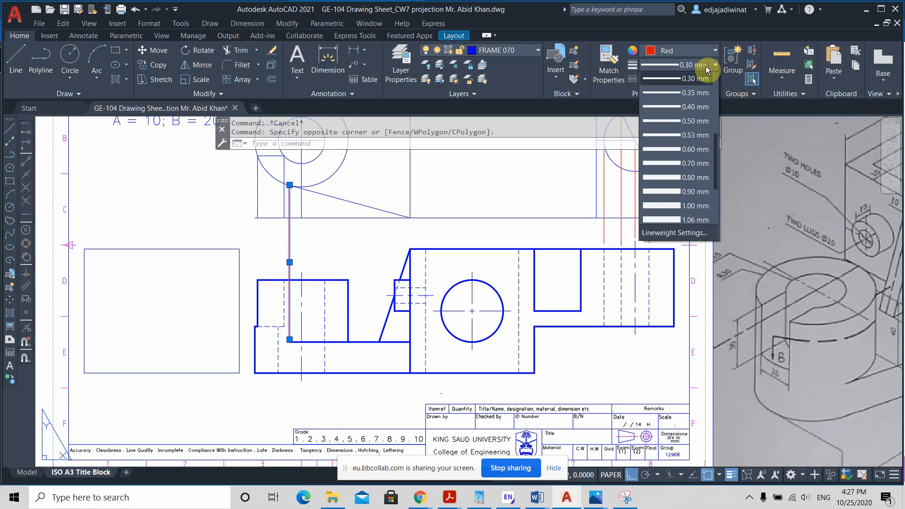
scroll(701, 97, up, 3)
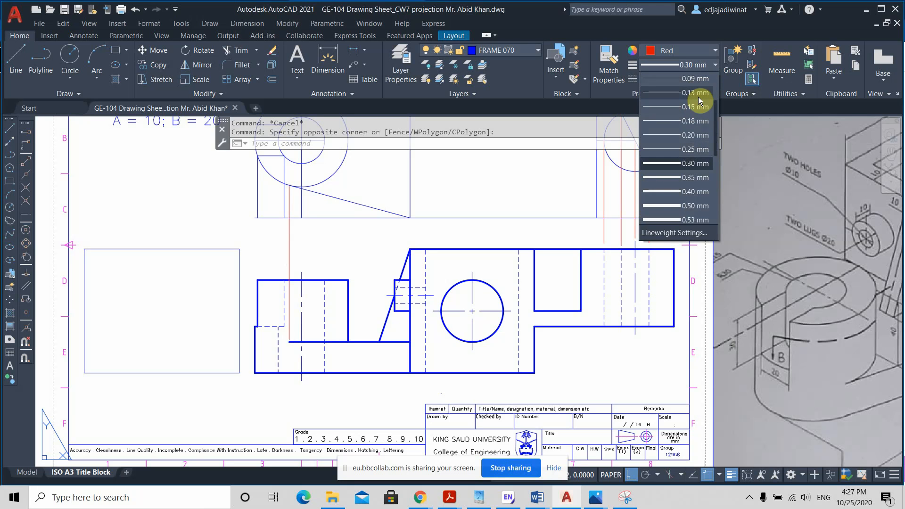
click(697, 79)
key(Escape)
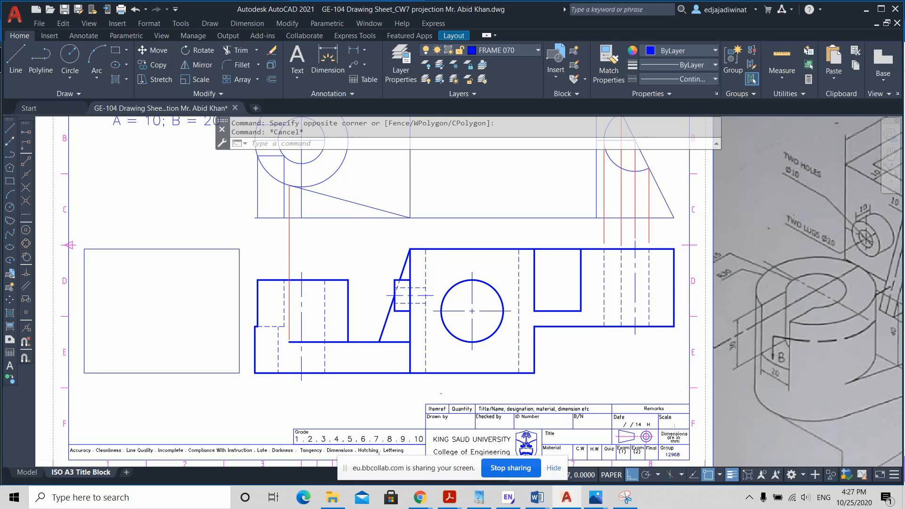
scroll(619, 368, down, 2)
middle_drag(618, 368, 510, 353)
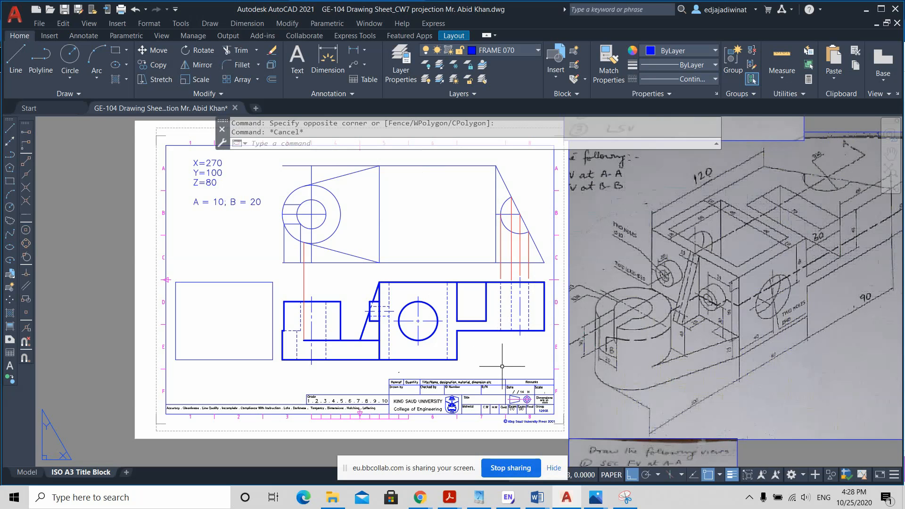
Step: Trim the top view's upper and lower horizontal construction lines that extend from the block past the tapered arm
middle_drag(600, 251, 589, 340)
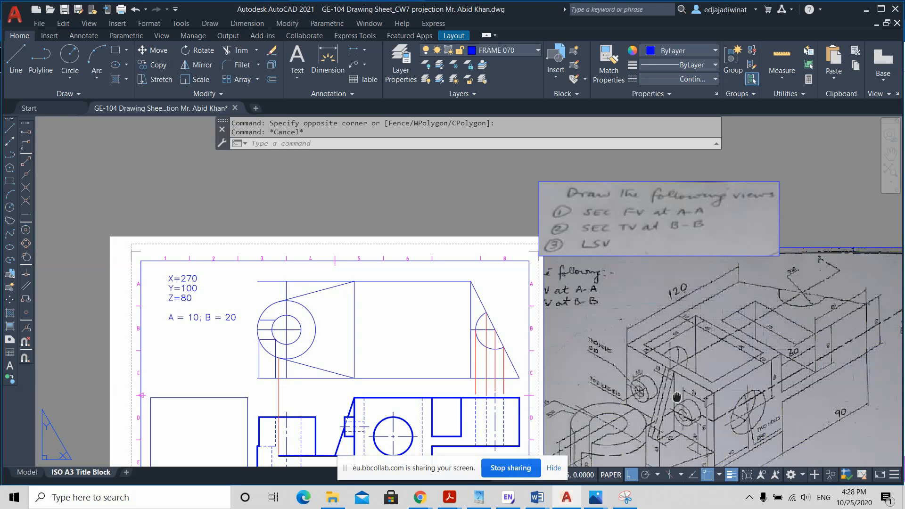
middle_drag(677, 398, 676, 385)
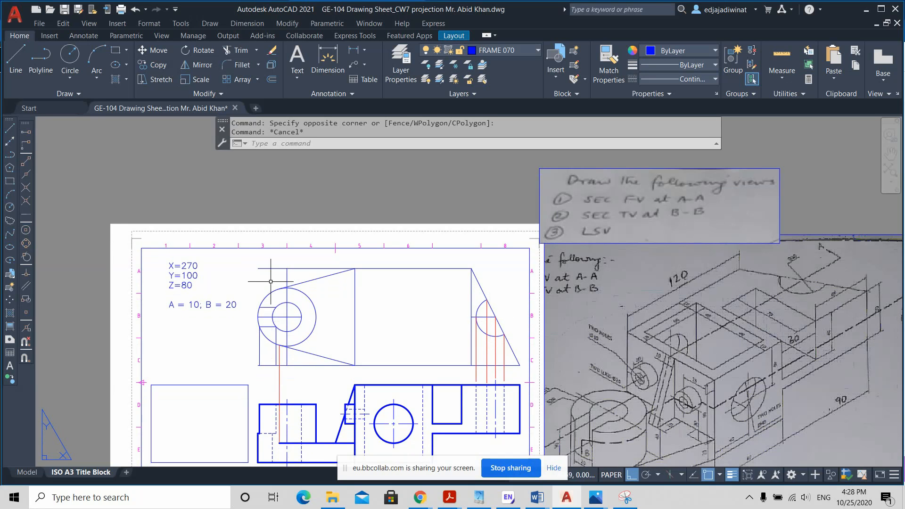
click(243, 50)
click(302, 266)
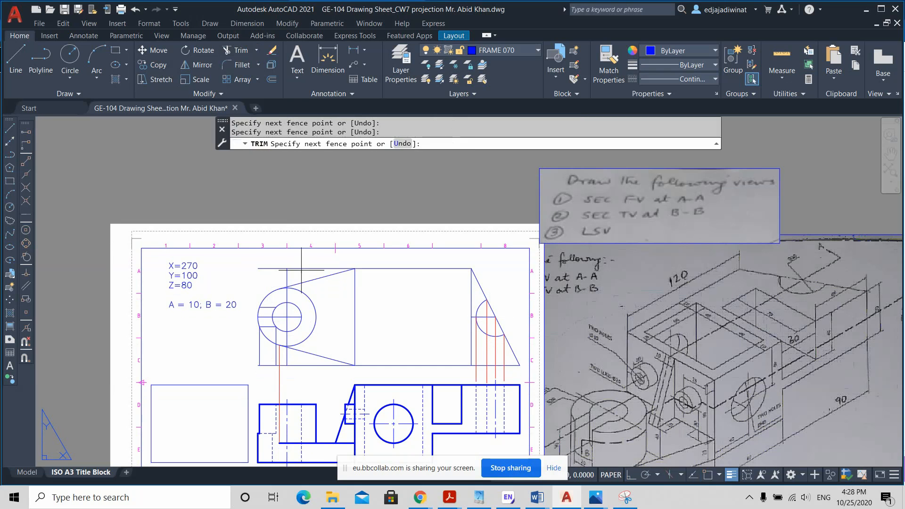
drag(302, 270, 273, 265)
drag(302, 375, 301, 370)
scroll(290, 374, up, 5)
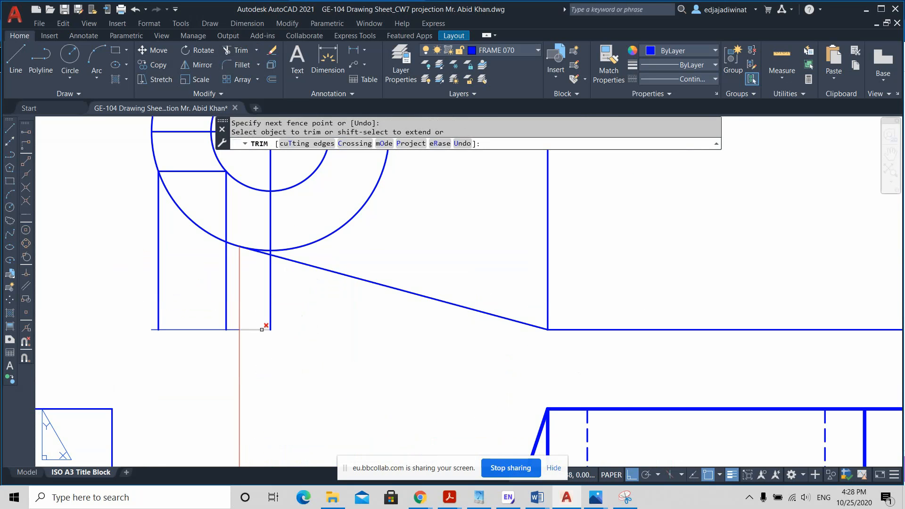
click(264, 329)
key(Escape)
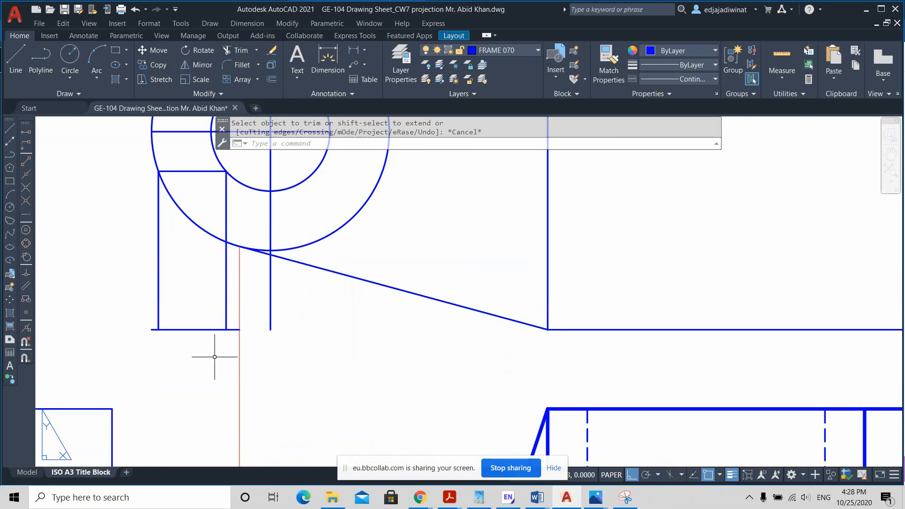
Step: Erase the leftover lower horizontal piece and the two vertical construction lines running down from the ring's slot in the top view
click(213, 357)
click(176, 308)
key(Delete)
scroll(395, 368, down, 4)
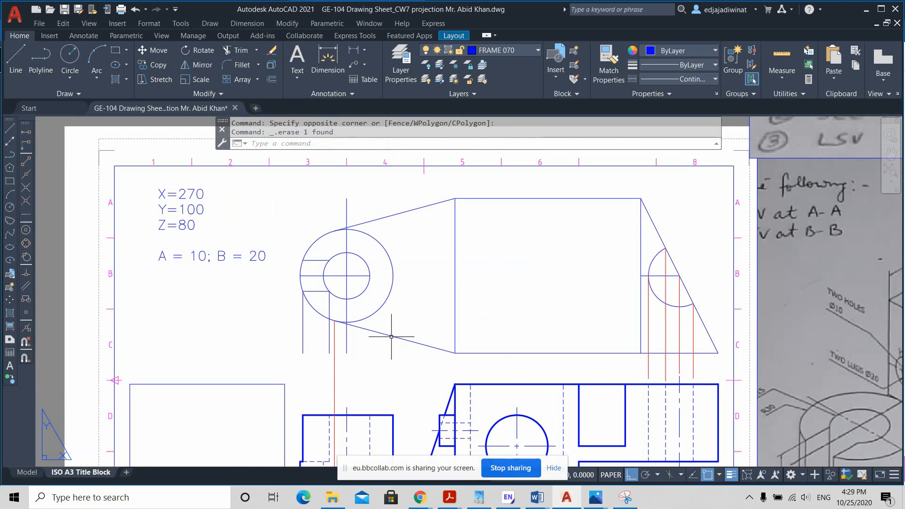
click(329, 335)
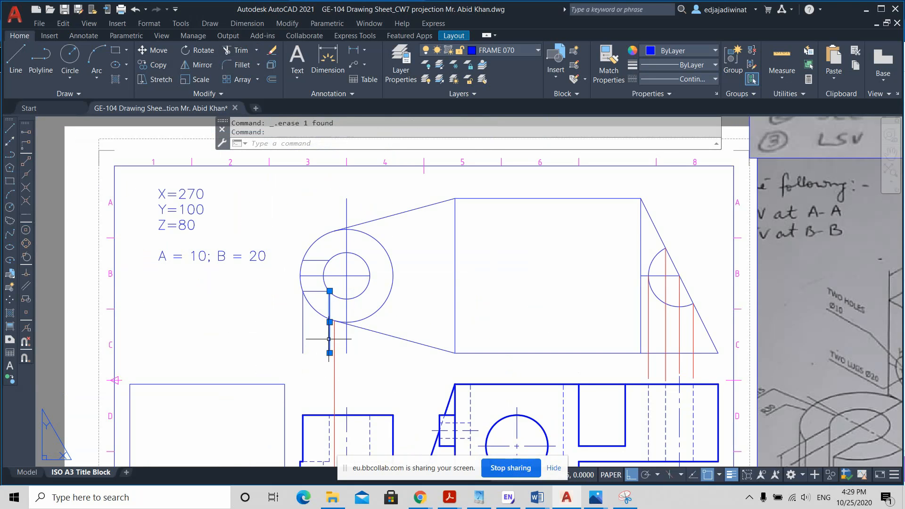
click(323, 333)
click(285, 334)
key(Delete)
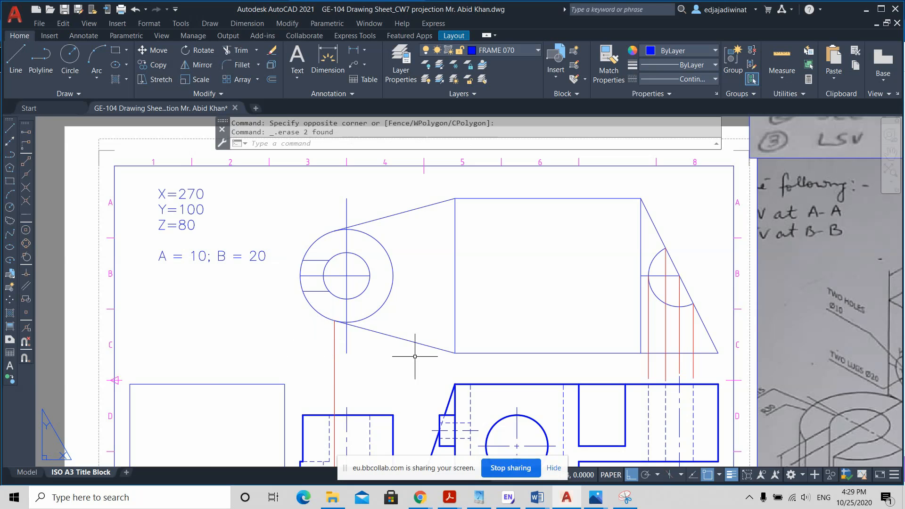
scroll(409, 357, down, 2)
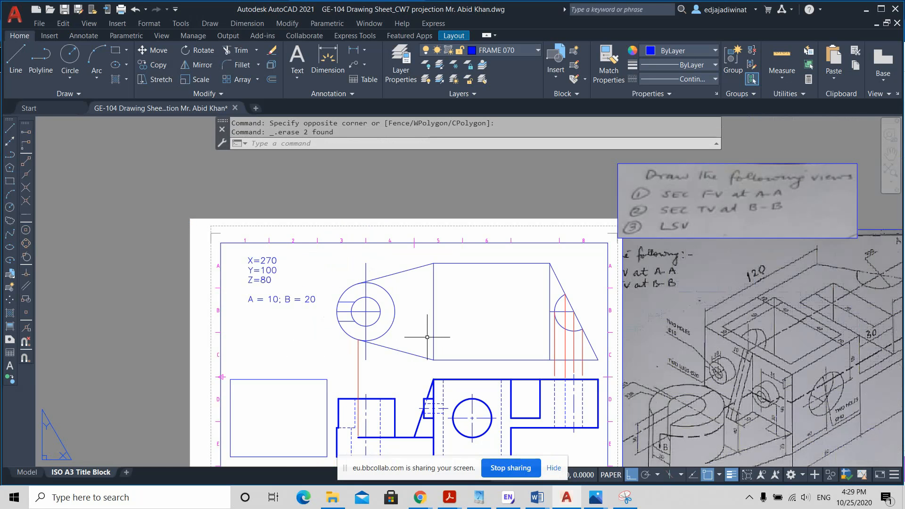
click(10, 63)
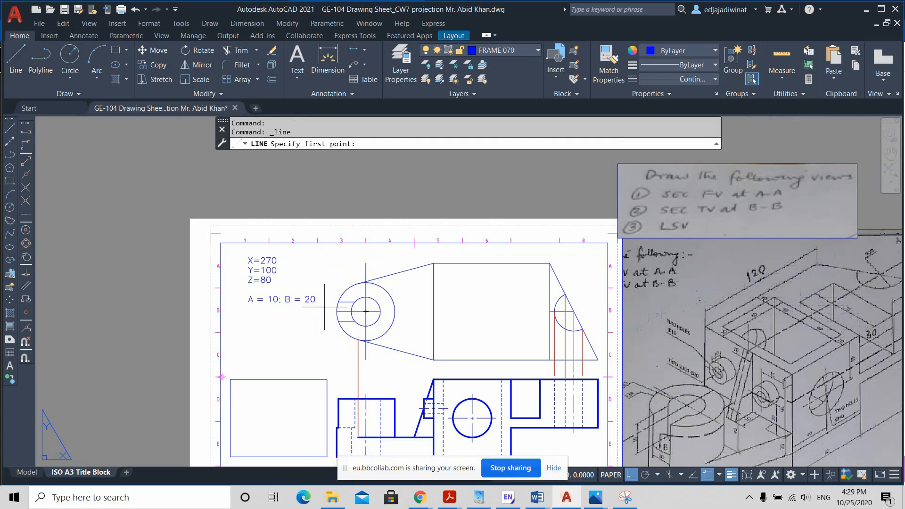
scroll(329, 310, up, 2)
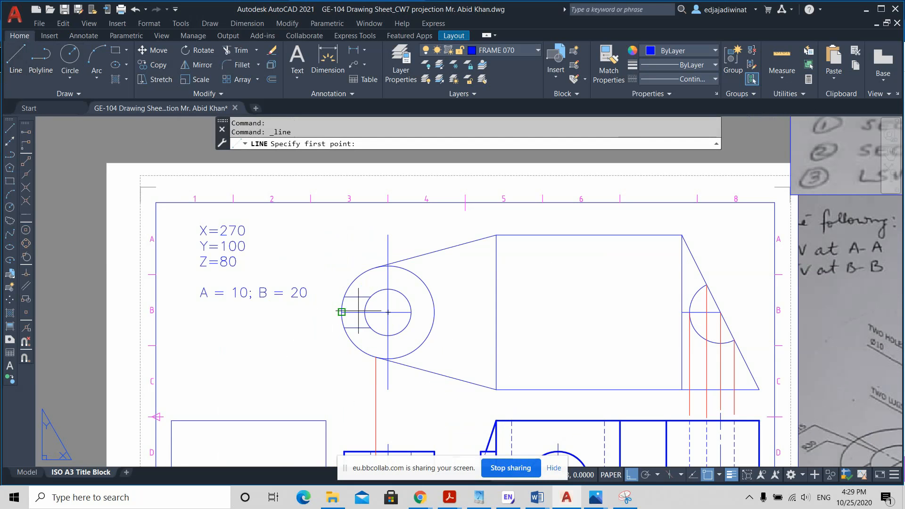
click(341, 312)
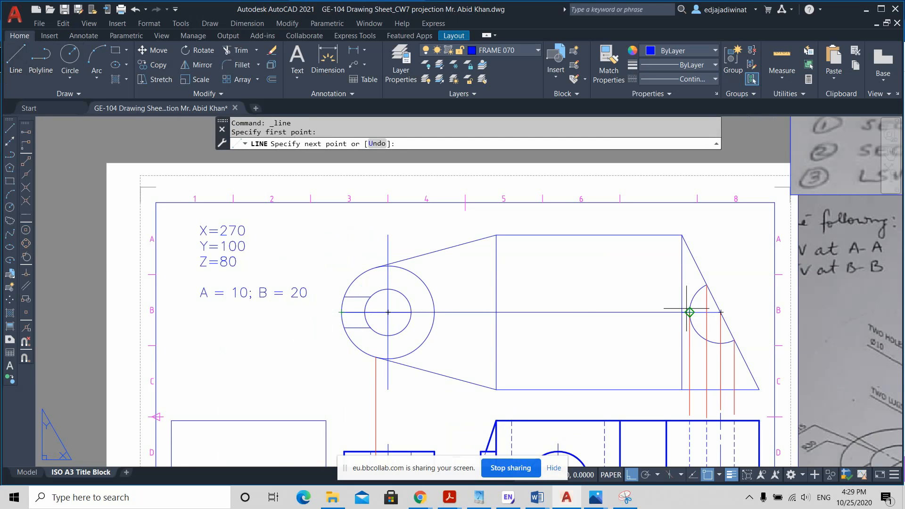
key(Escape)
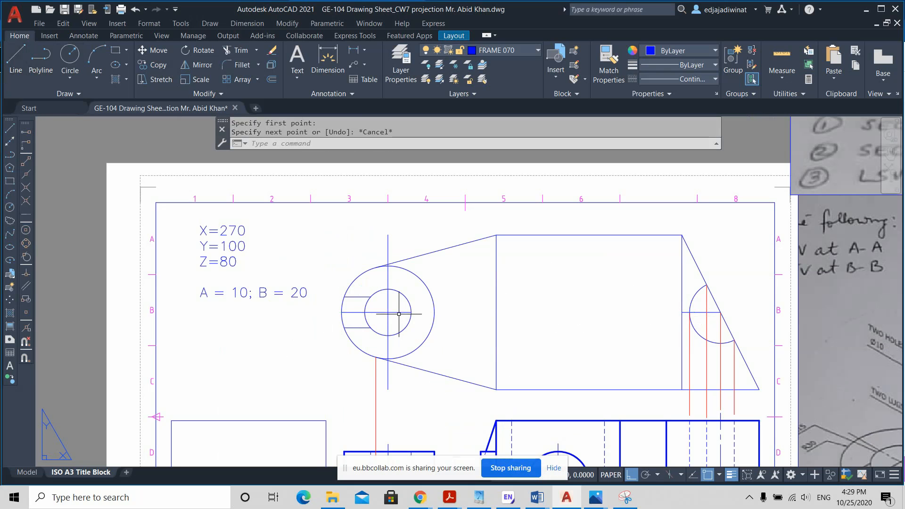
Step: Erase the two short horizontal center lines through the ring and the far-end half hole in the top view
click(398, 312)
key(Delete)
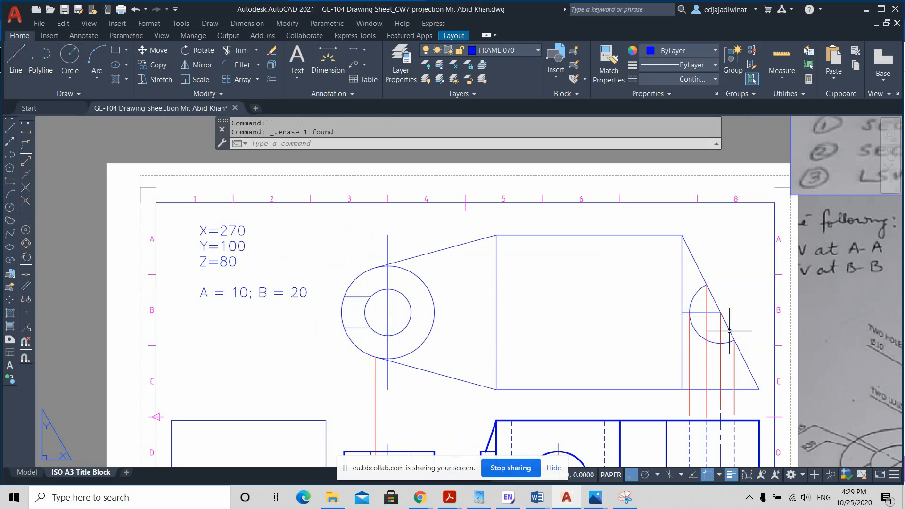
click(693, 312)
key(Delete)
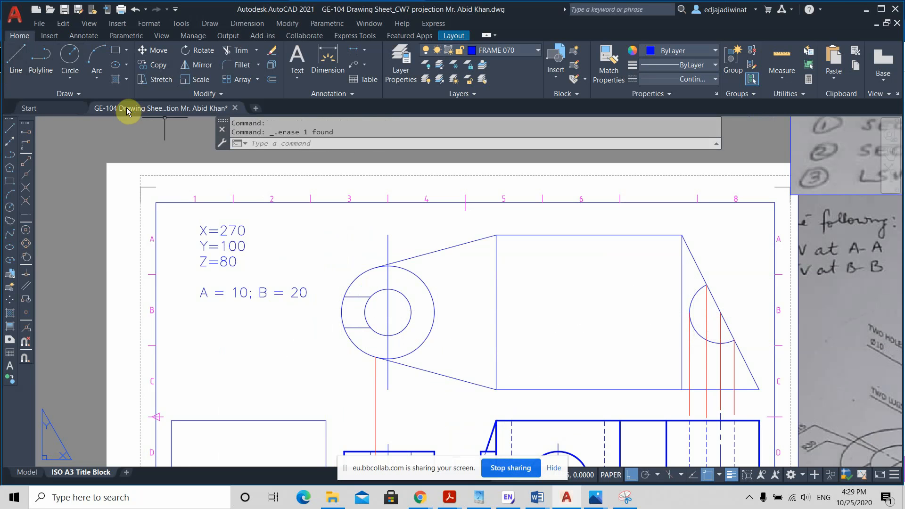
Step: Draw one horizontal line from the ring's outermost quadrant to the half hole's center on the sloped edge
click(17, 61)
click(341, 312)
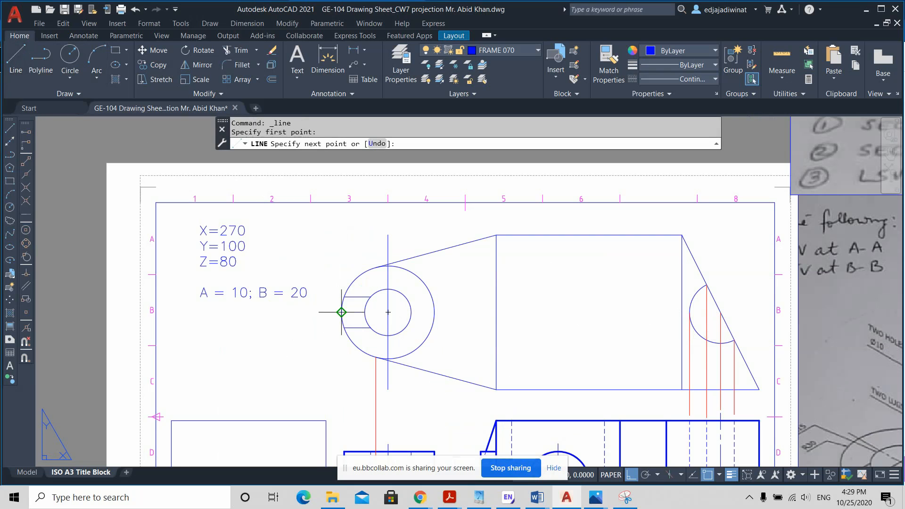
click(721, 312)
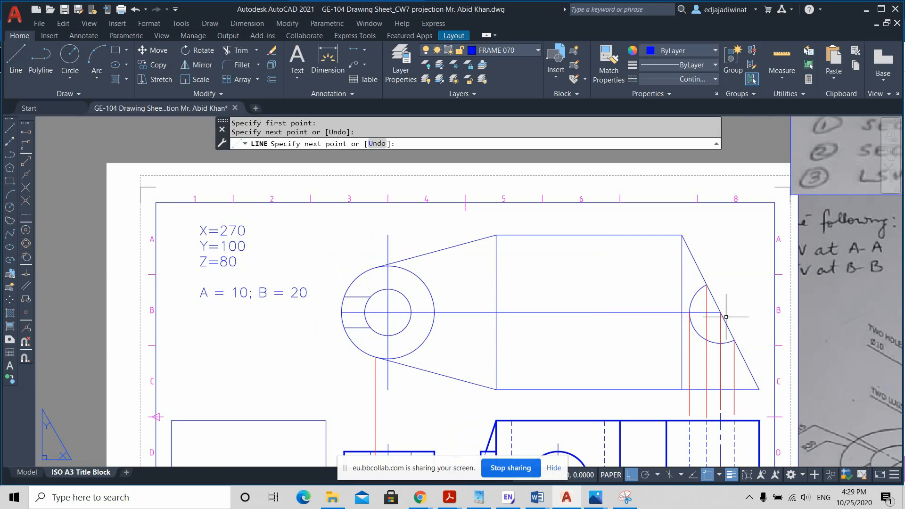
key(Escape)
Step: Extend the horizontal line outward by 20 at the half-hole end and by 10 at the ring end
click(716, 312)
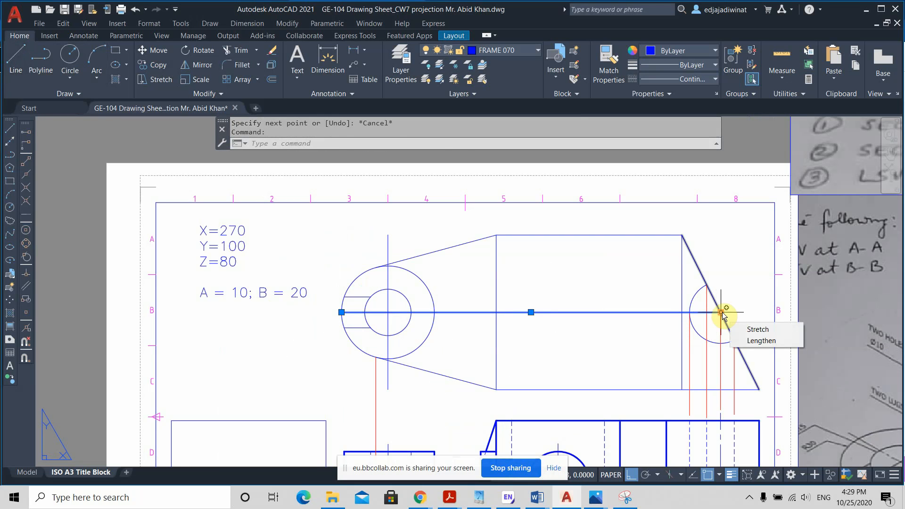
click(721, 312)
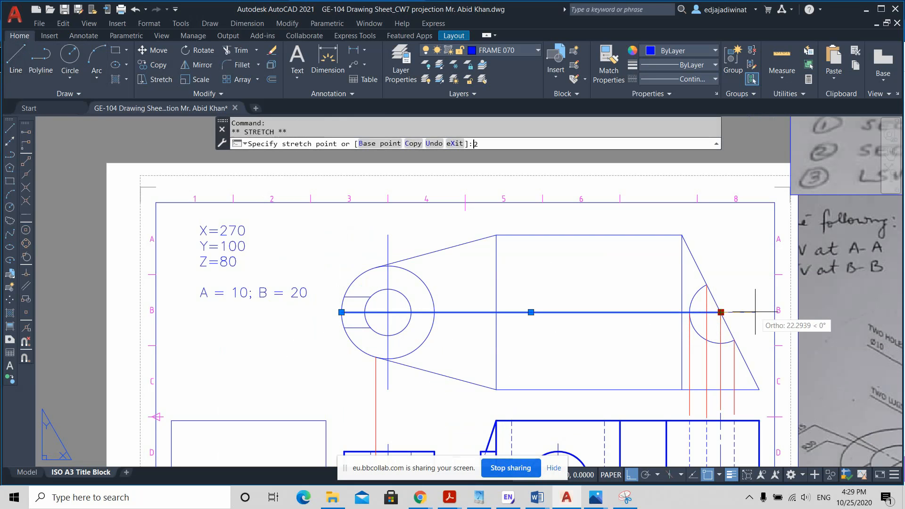
text(20)
key(Return)
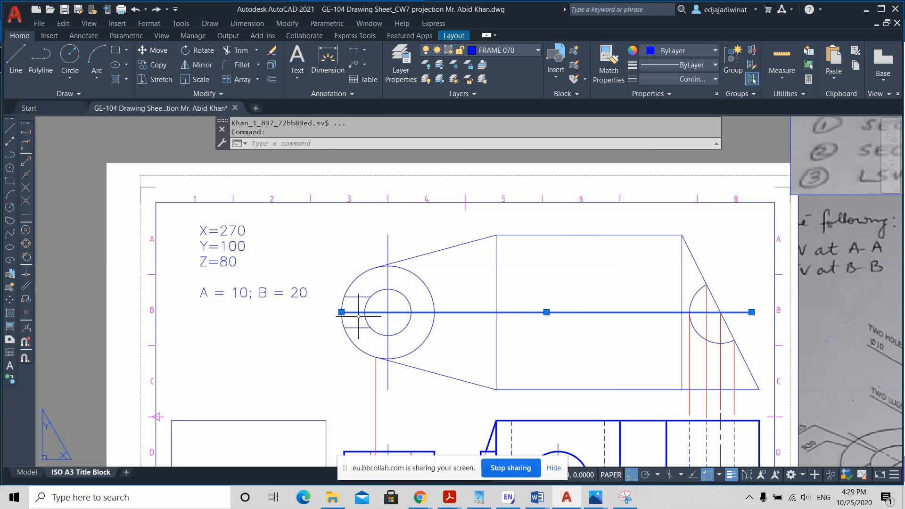
click(342, 312)
text(10)
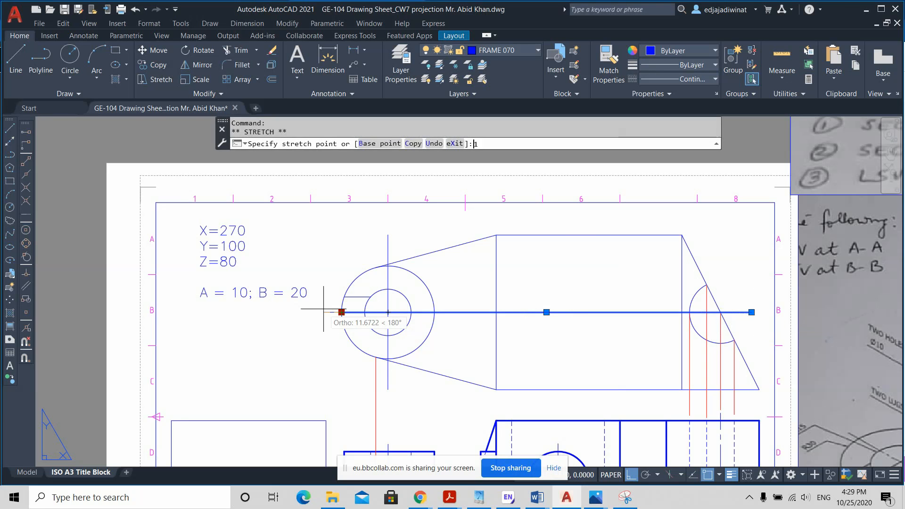
key(Return)
key(Escape)
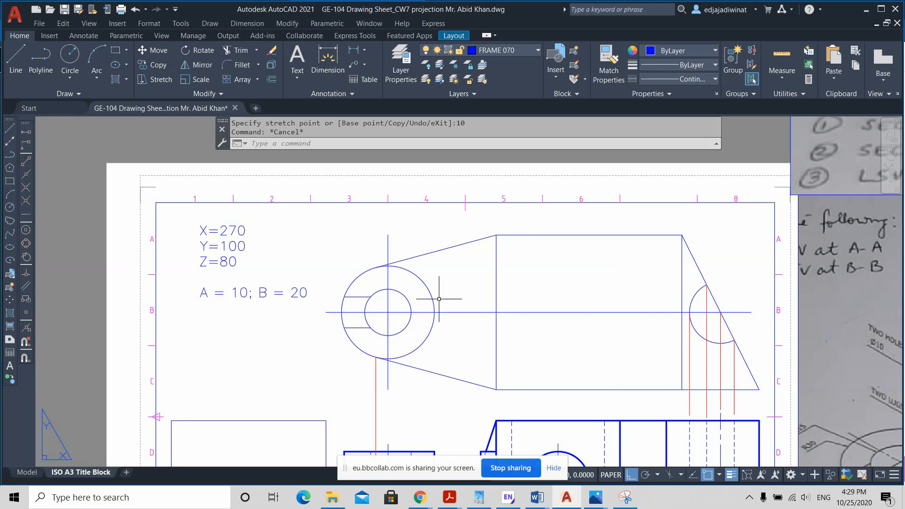
Step: Give the top view's long horizontal line the CENTER2 linetype and a 0.70 mm lineweight
click(586, 312)
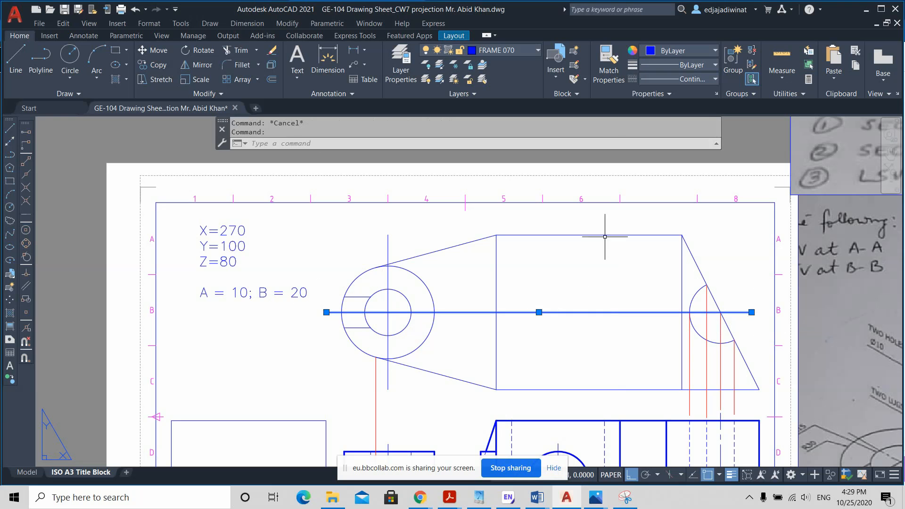
click(715, 79)
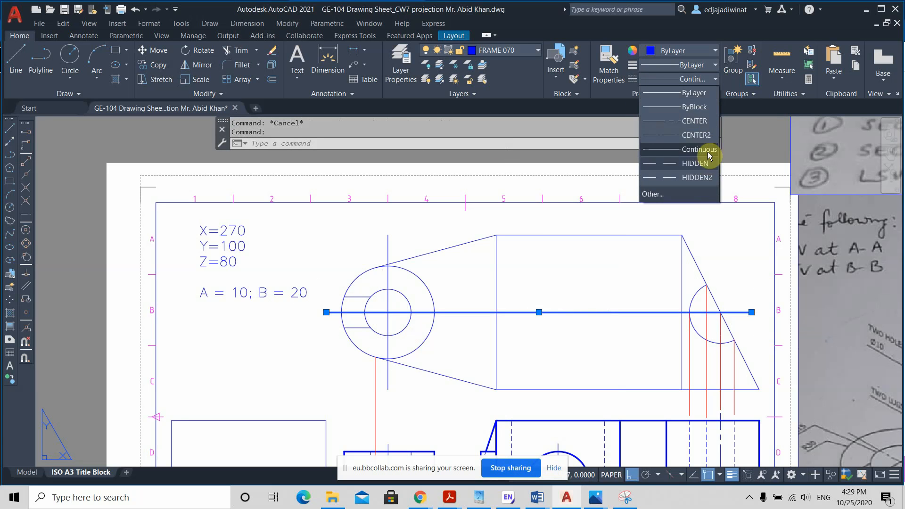
click(702, 135)
click(707, 65)
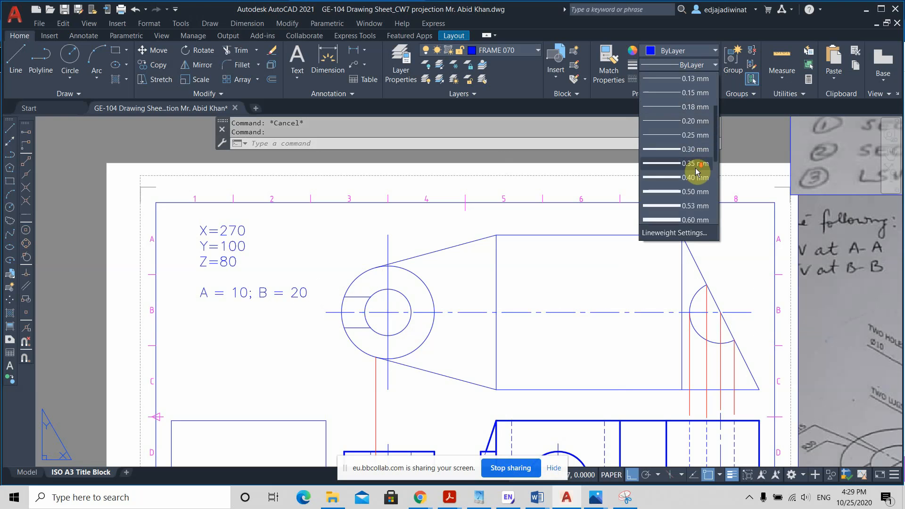
click(694, 206)
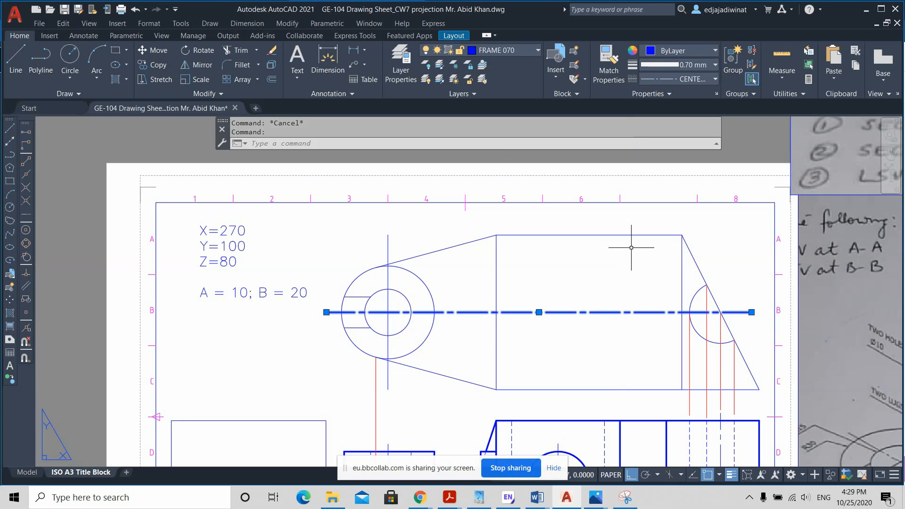
key(Escape)
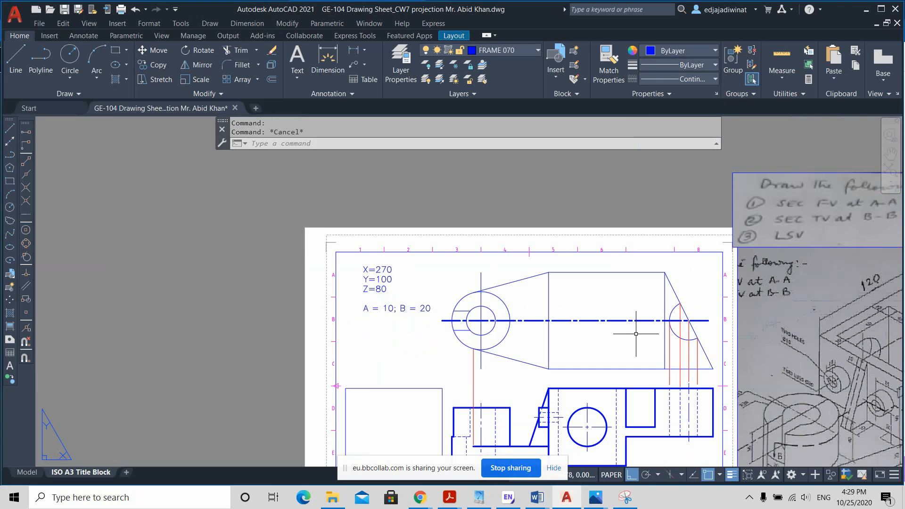
Step: Draw a short vertical leader with QLEADER below the "A = 10; B = 20" note
scroll(636, 333, down, 2)
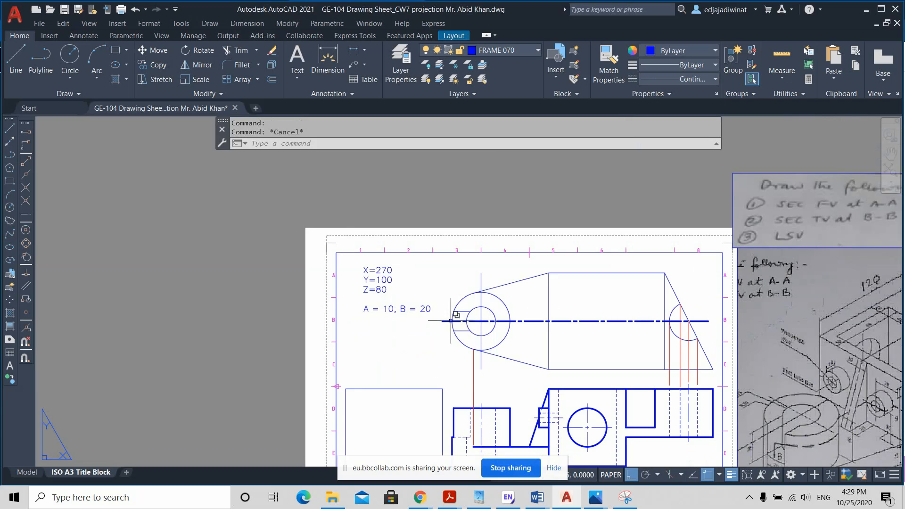
click(344, 142)
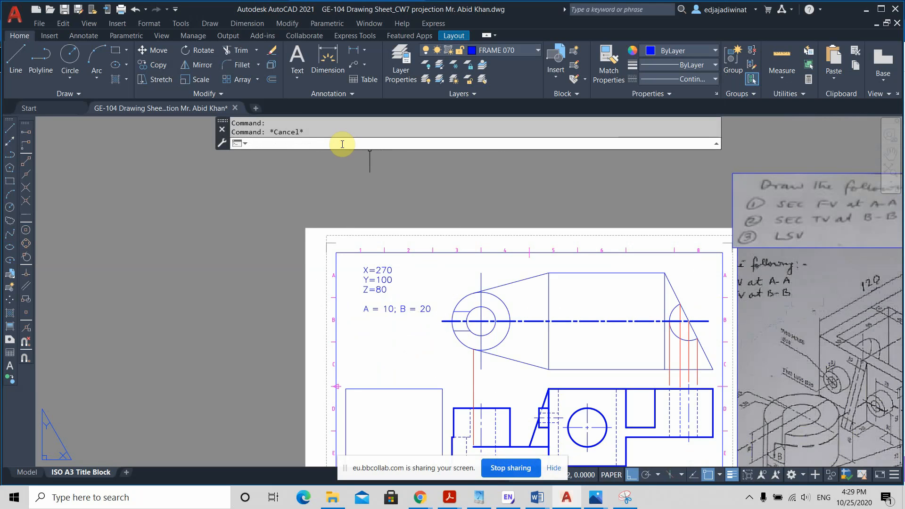
text(qleadr)
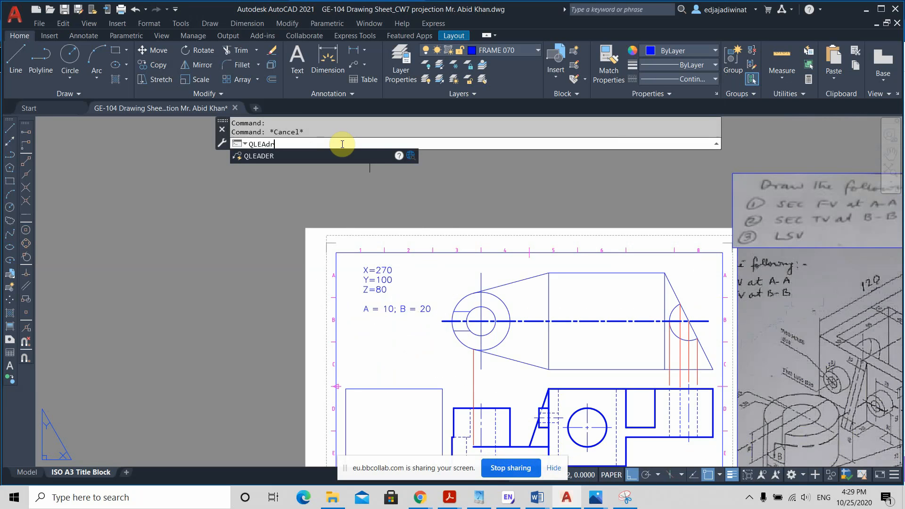
click(276, 157)
scroll(411, 340, up, 2)
click(409, 316)
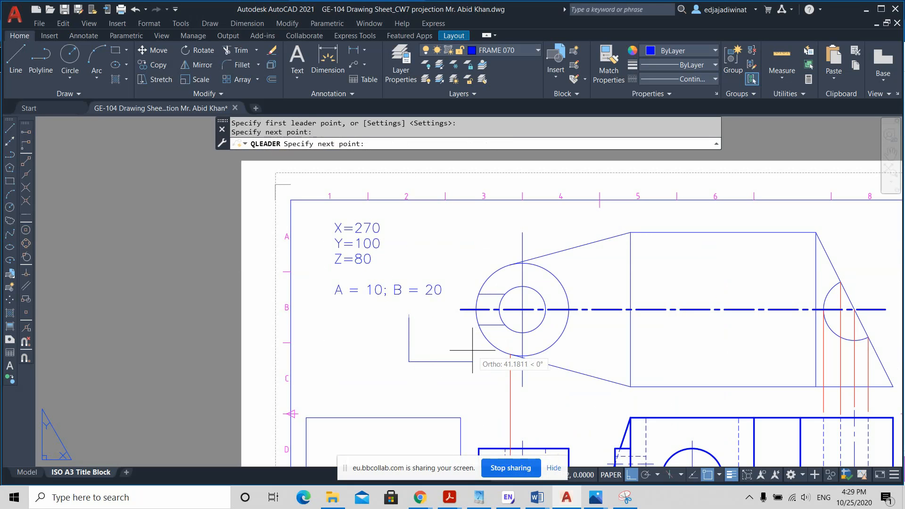
key(Escape)
Step: Set the arrow size of the vertical leader below the "A = 10; B = 20" note to 8
click(423, 348)
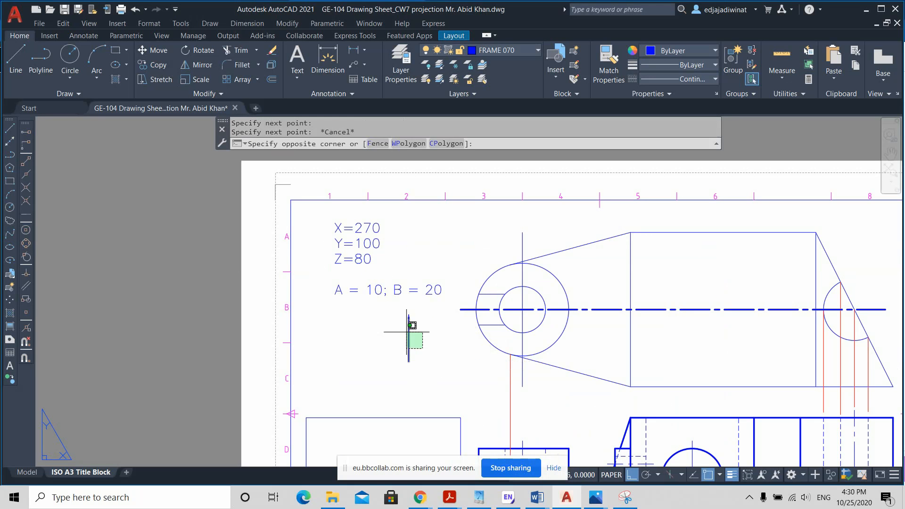
click(407, 332)
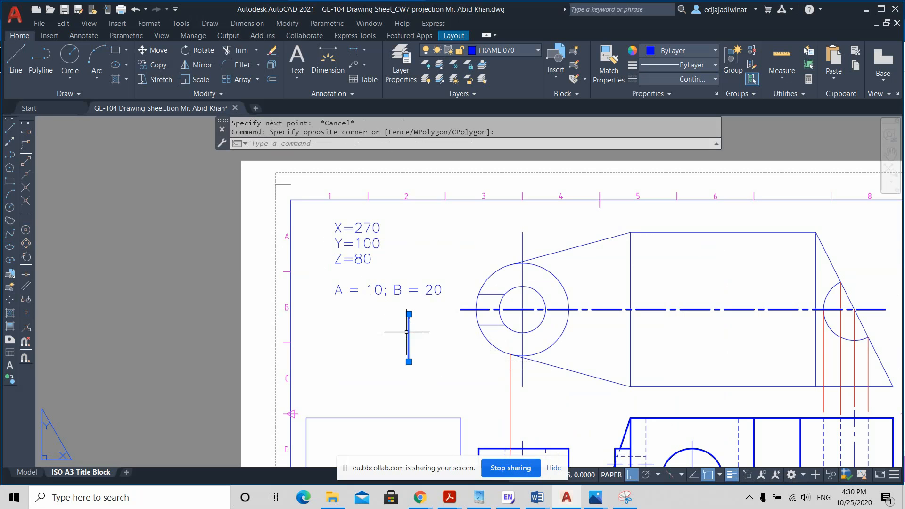
right_click(435, 335)
click(472, 323)
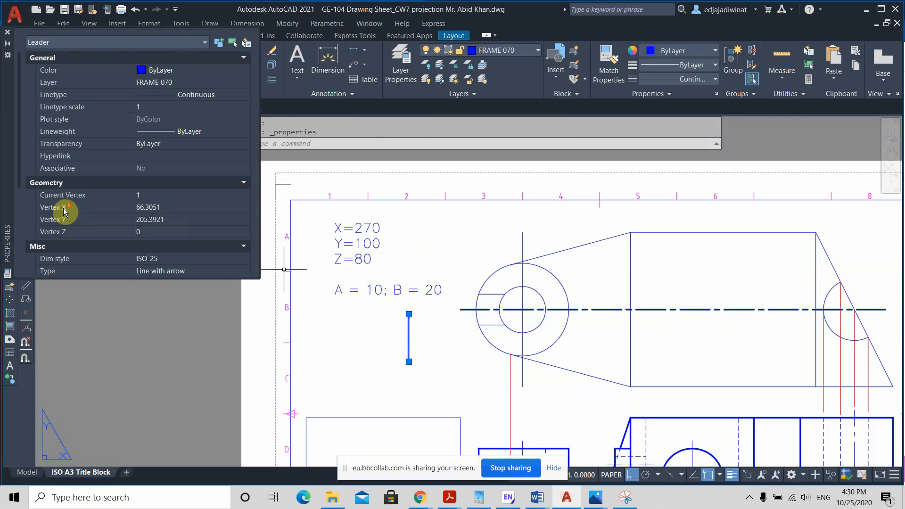
scroll(71, 216, down, 3)
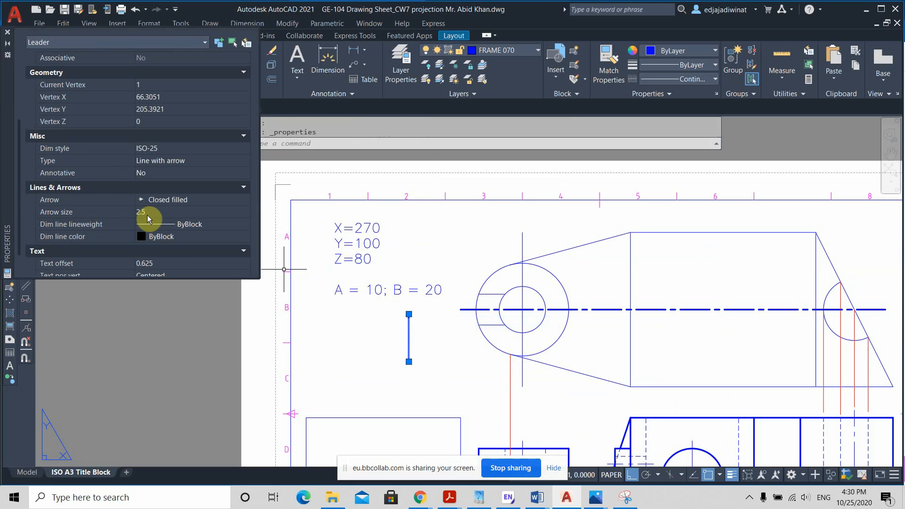
click(147, 215)
text(8)
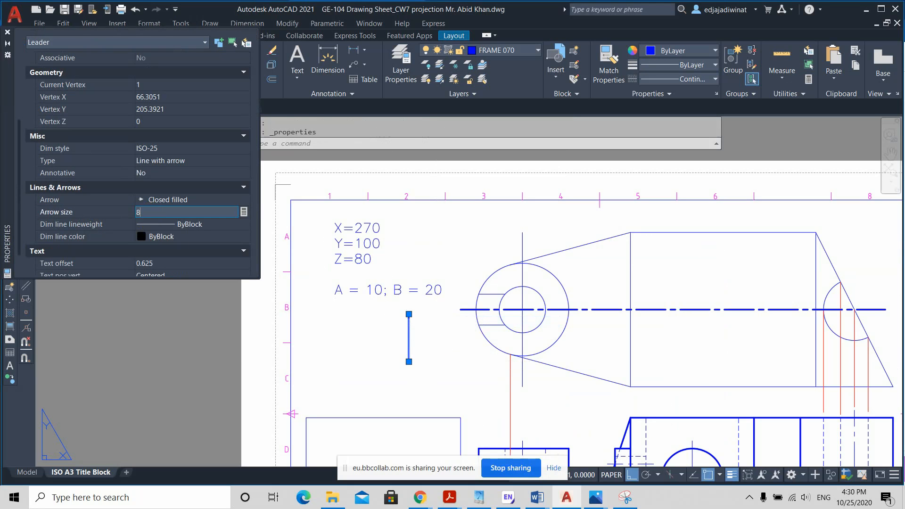
key(Tab)
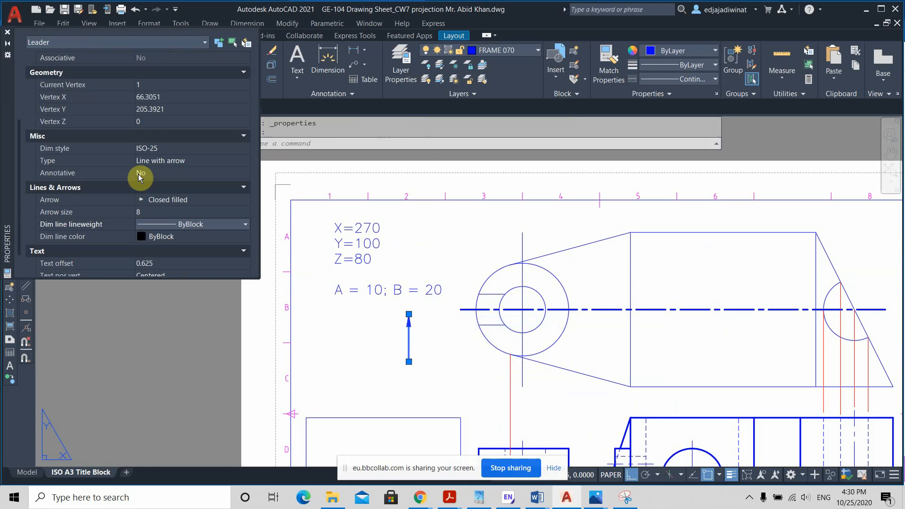
Step: Give the vertical leader arrow a 0.70 mm lineweight and deselect it
scroll(104, 169, up, 2)
scroll(104, 169, up, 3)
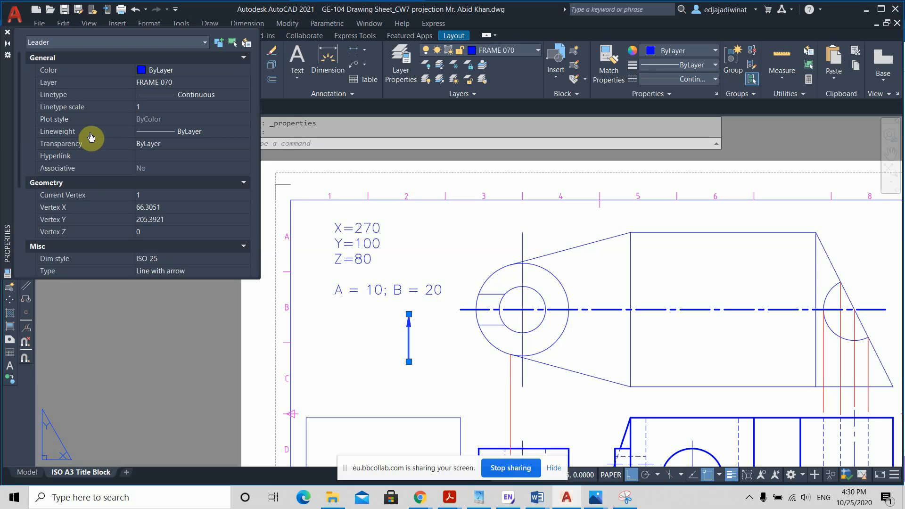
click(184, 132)
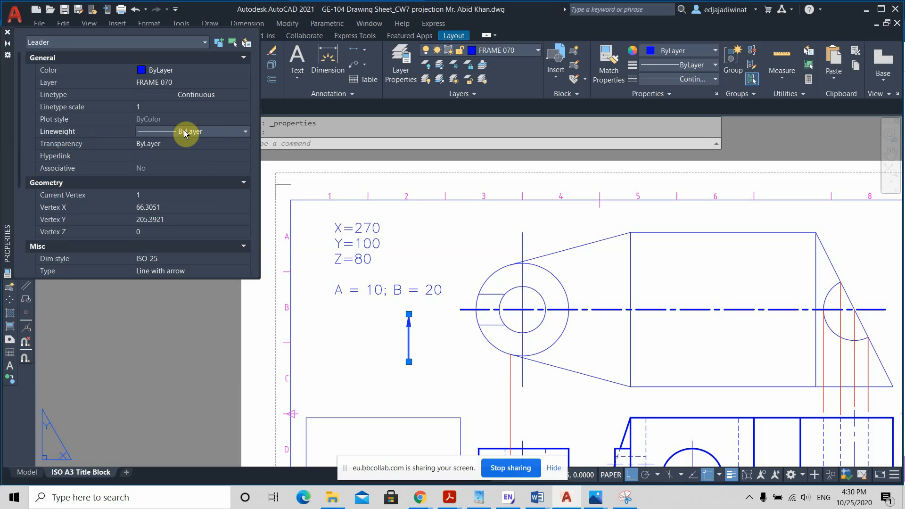
click(241, 132)
scroll(214, 165, down, 2)
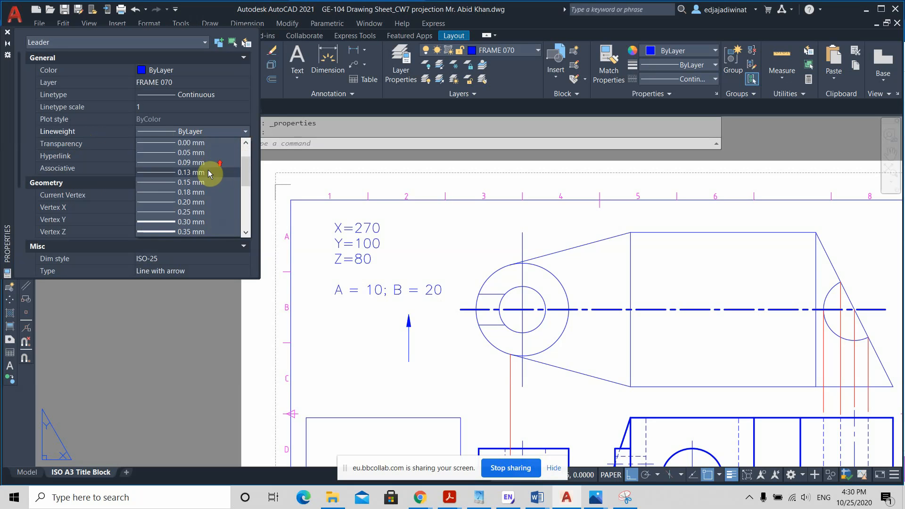
scroll(189, 204, down, 1)
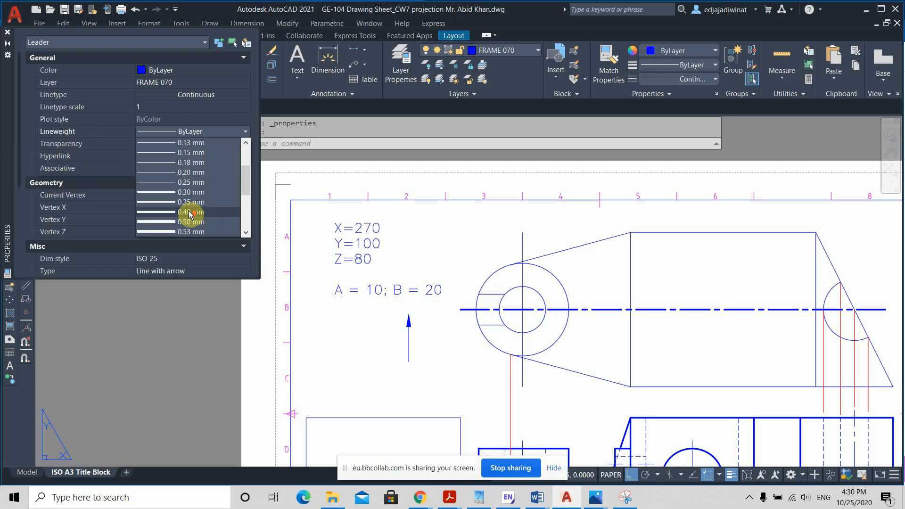
scroll(189, 213, down, 1)
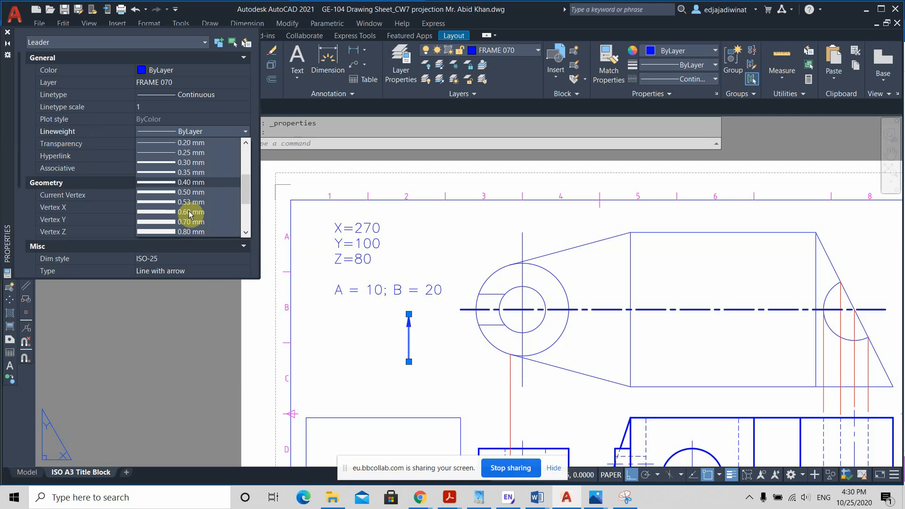
click(189, 221)
key(Escape)
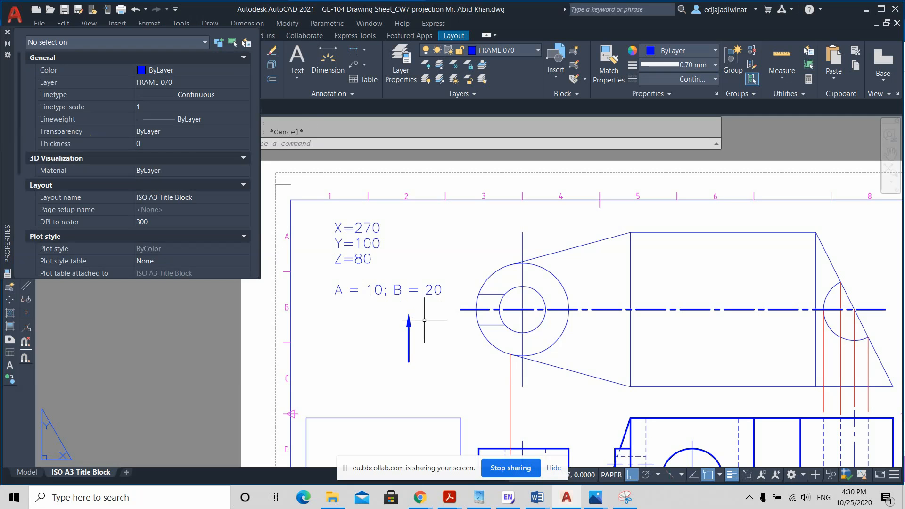
key(Escape)
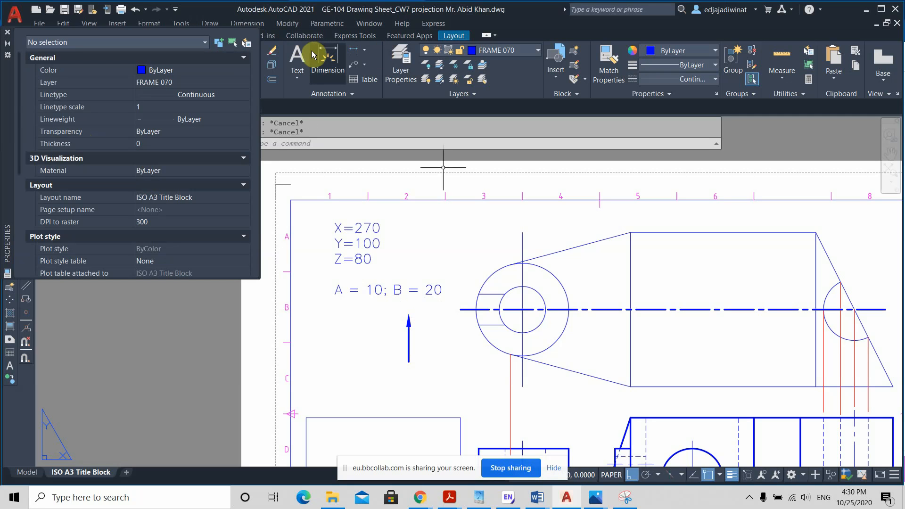
Step: Add a multiline text "A" with a text height of 4 beside the leader arrow
click(297, 55)
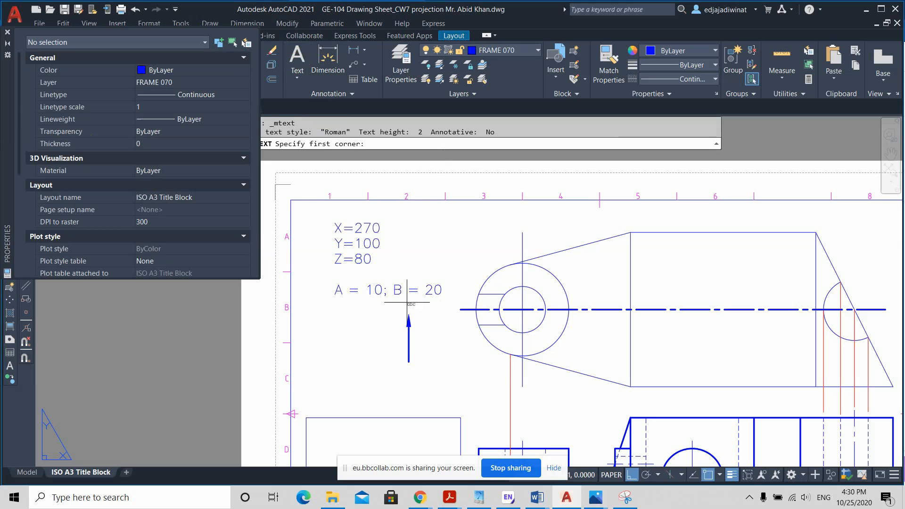
click(342, 319)
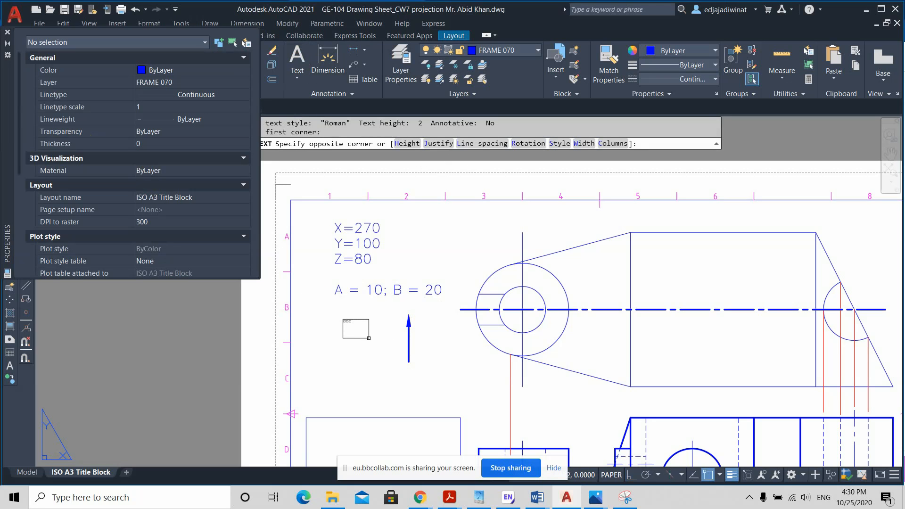
click(367, 341)
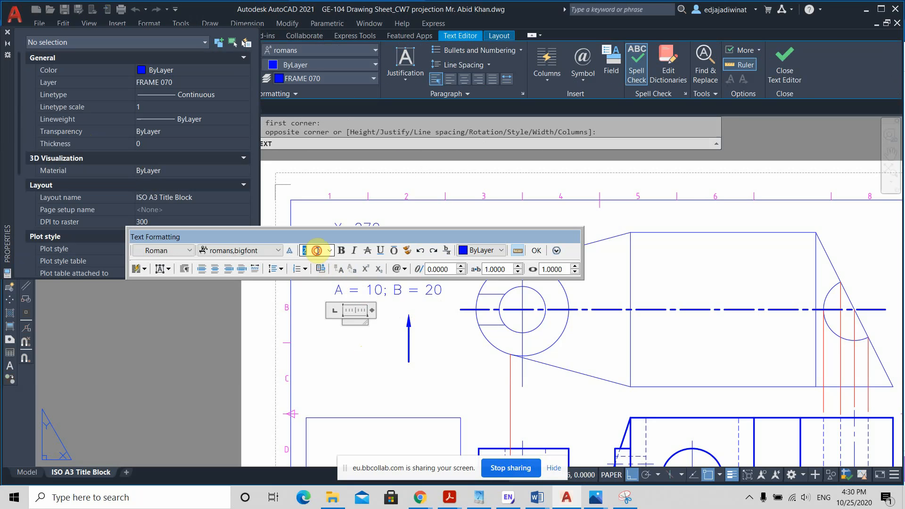
text(4)
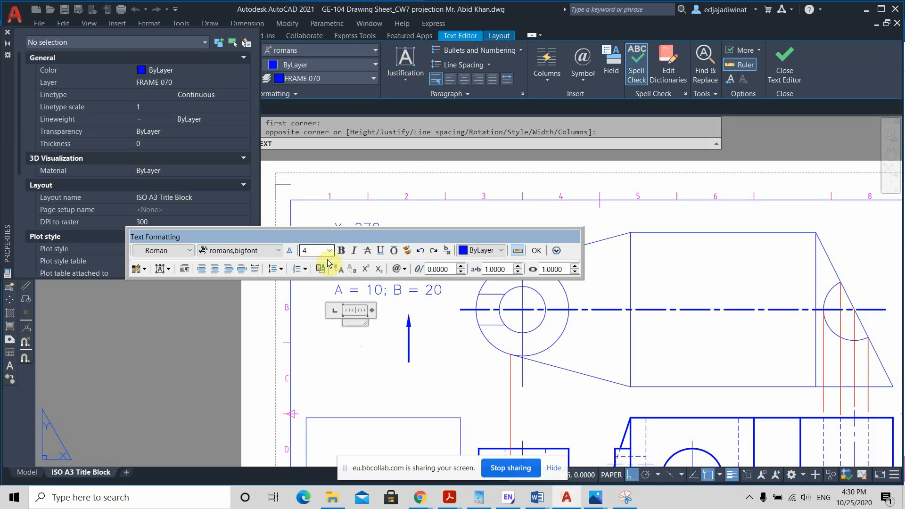
click(354, 320)
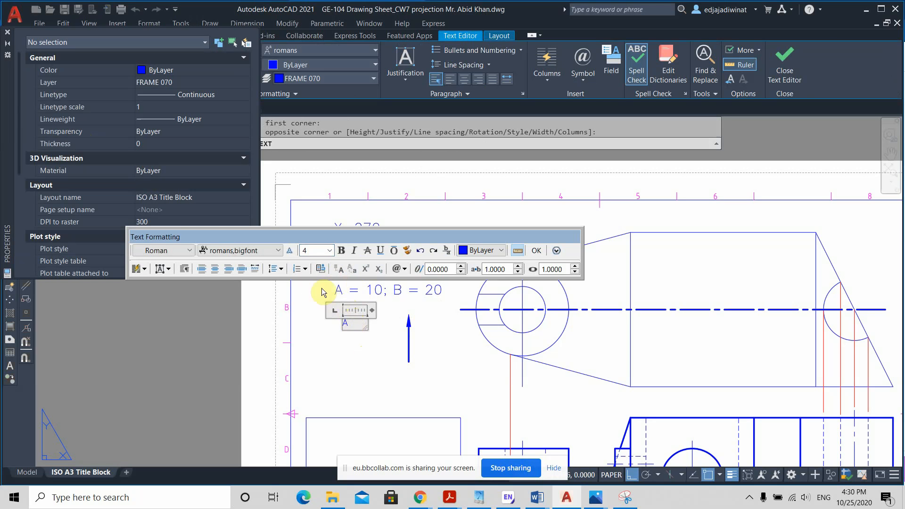
drag(355, 326, 323, 322)
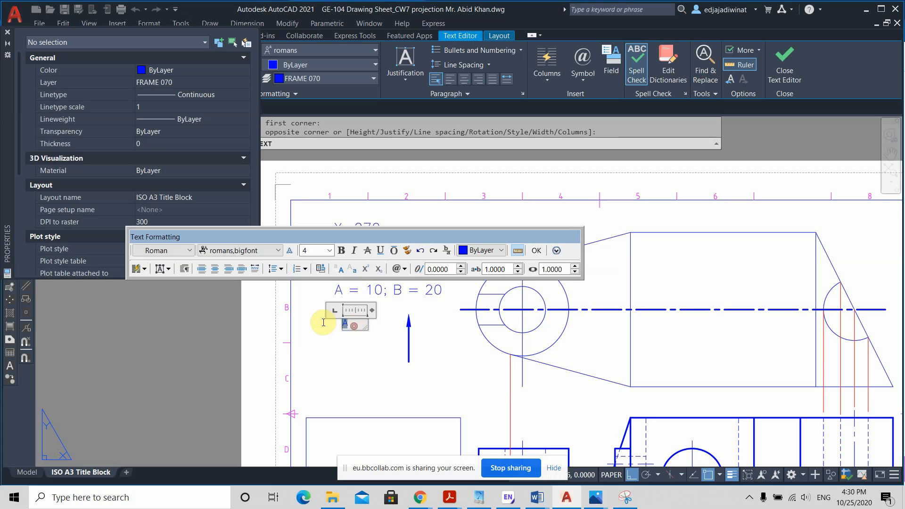
click(315, 247)
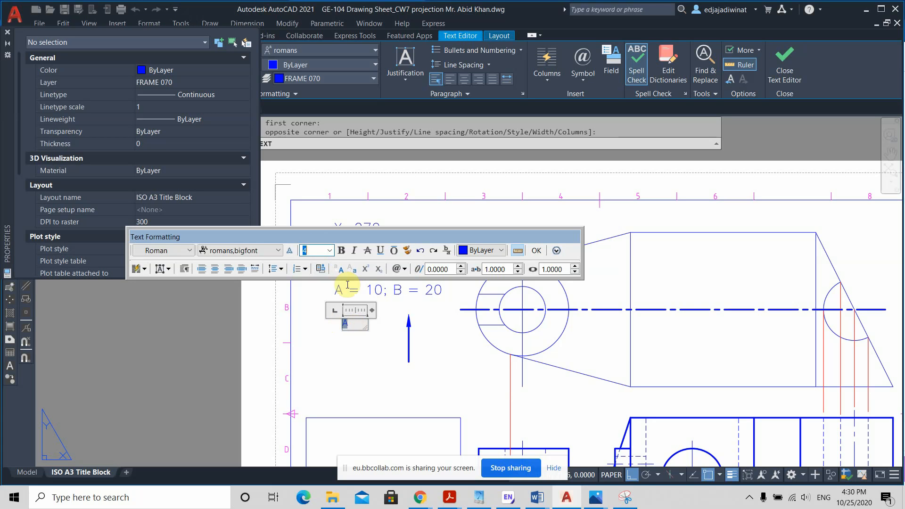
click(389, 329)
Step: Turn off Ortho mode and move the letter A to just above the tip of the leader arrow
scroll(391, 325, up, 2)
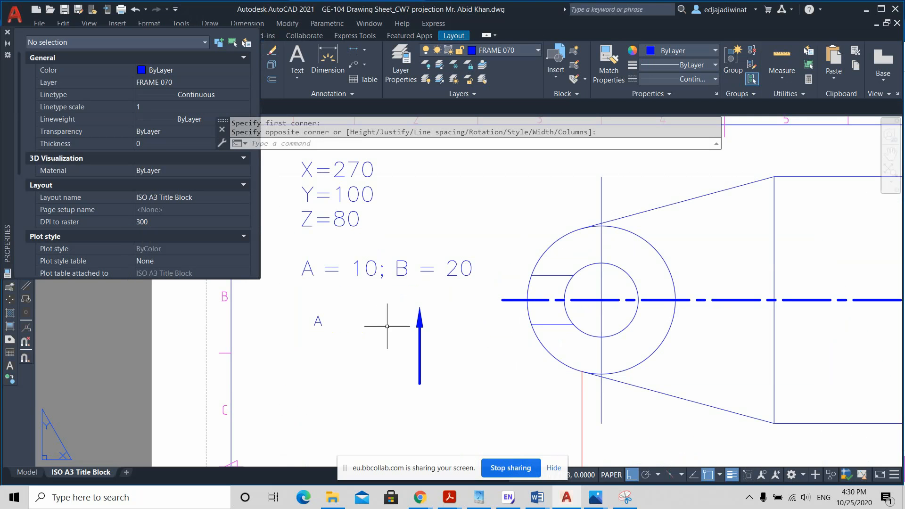
click(314, 321)
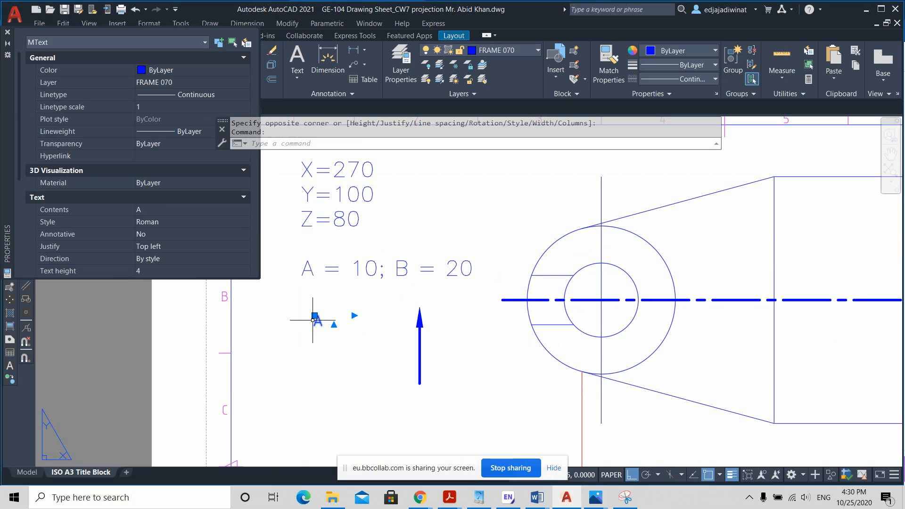
click(314, 316)
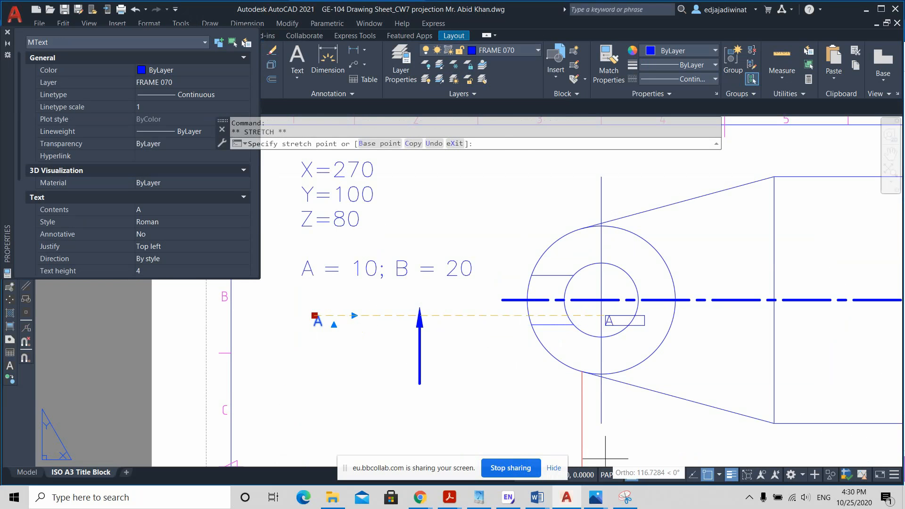
click(631, 474)
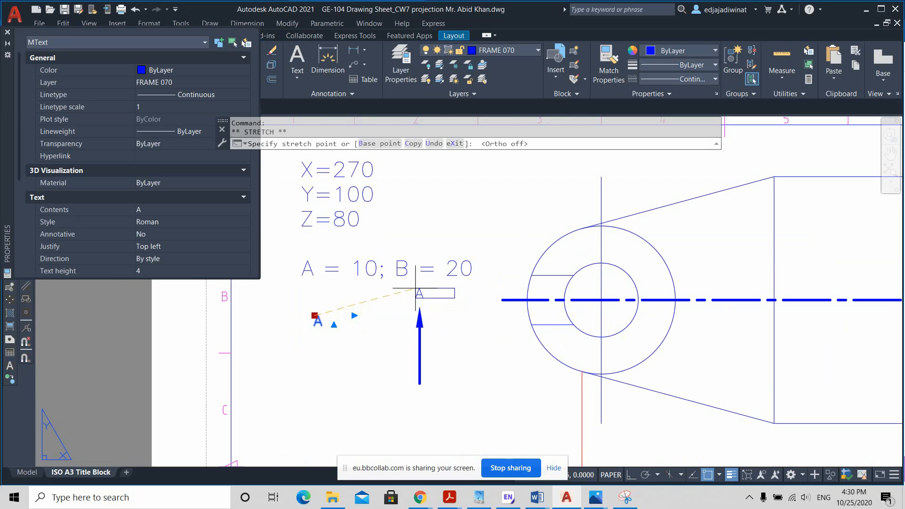
click(415, 289)
scroll(456, 323, down, 4)
key(Escape)
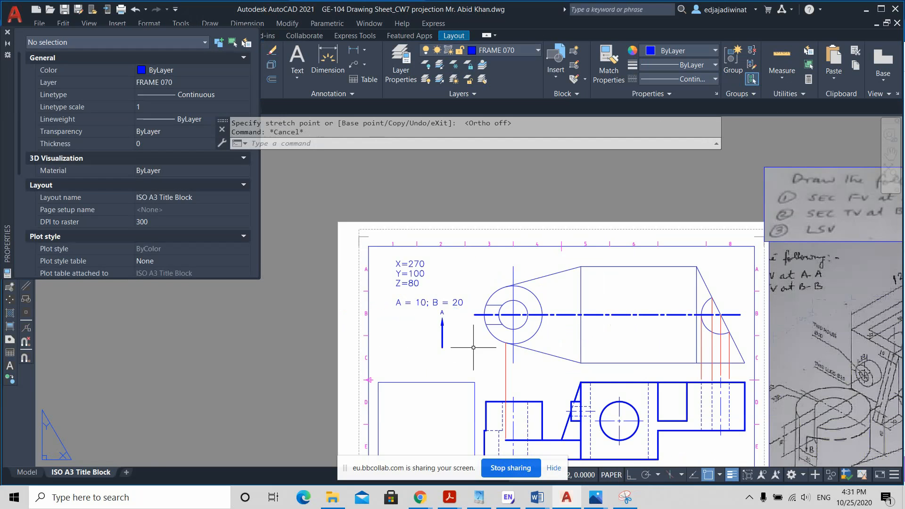
Step: Set the text height of the letter A above the arrow to 6
scroll(467, 328, up, 3)
scroll(433, 306, up, 4)
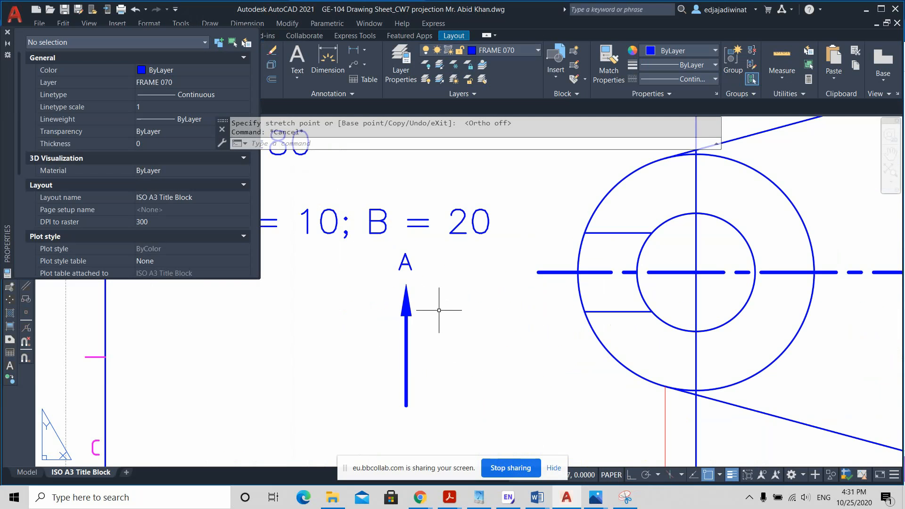
click(409, 264)
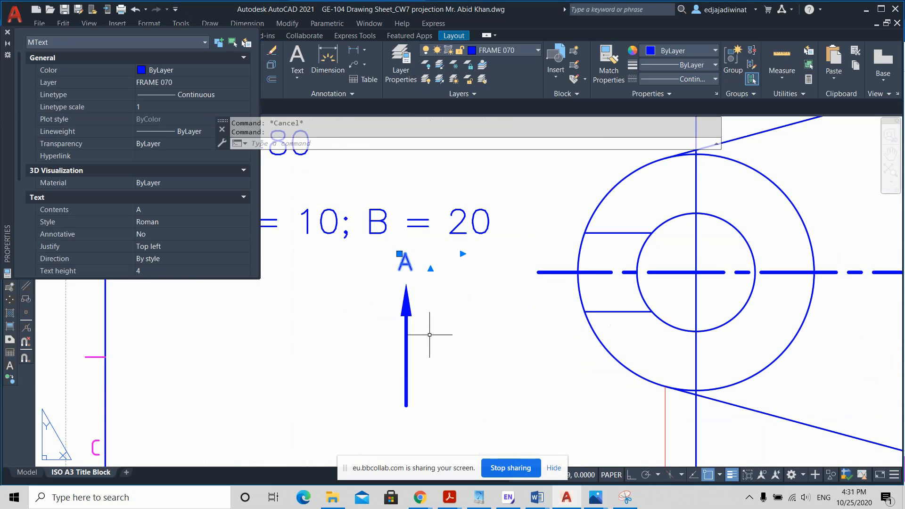
key(Escape)
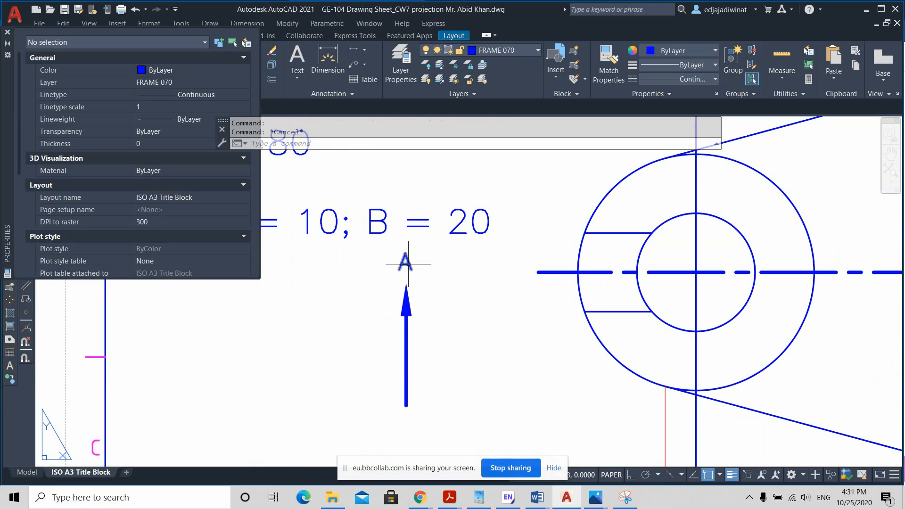
click(409, 264)
double_click(407, 263)
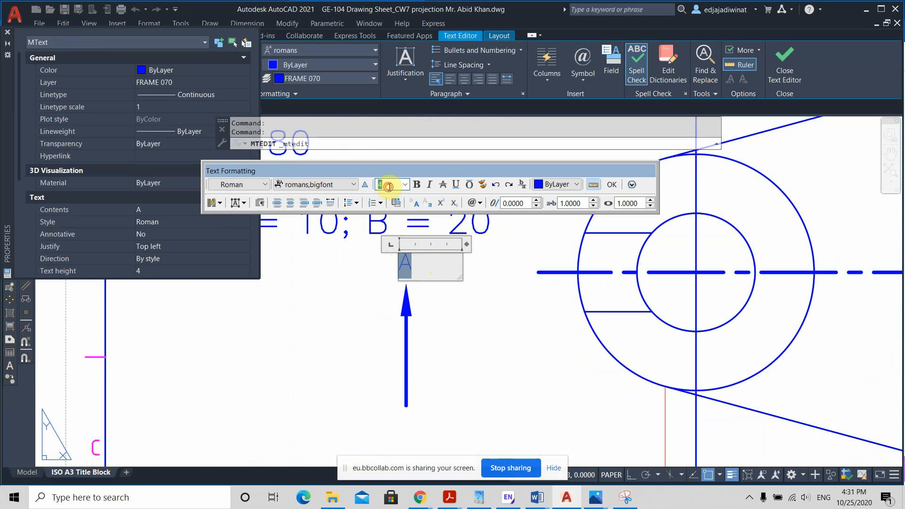
text(6)
key(Return)
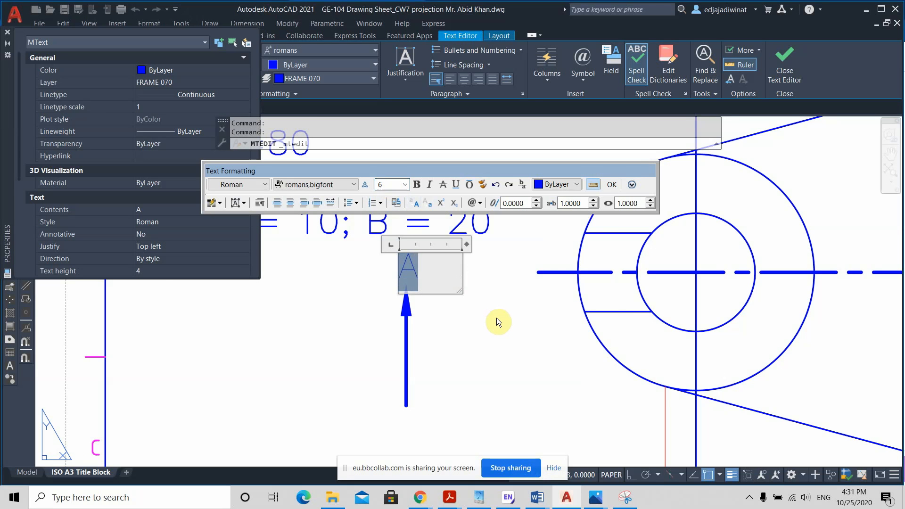
click(501, 342)
Step: Copy the arrow and its letter A from the arrow's tail to both ends of the cutting-plane line in the top view
scroll(486, 364, down, 2)
click(486, 364)
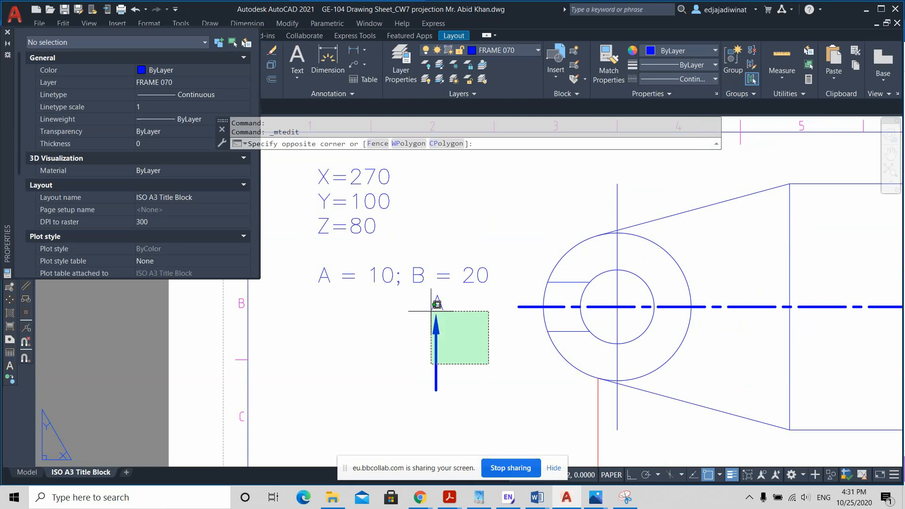
click(410, 291)
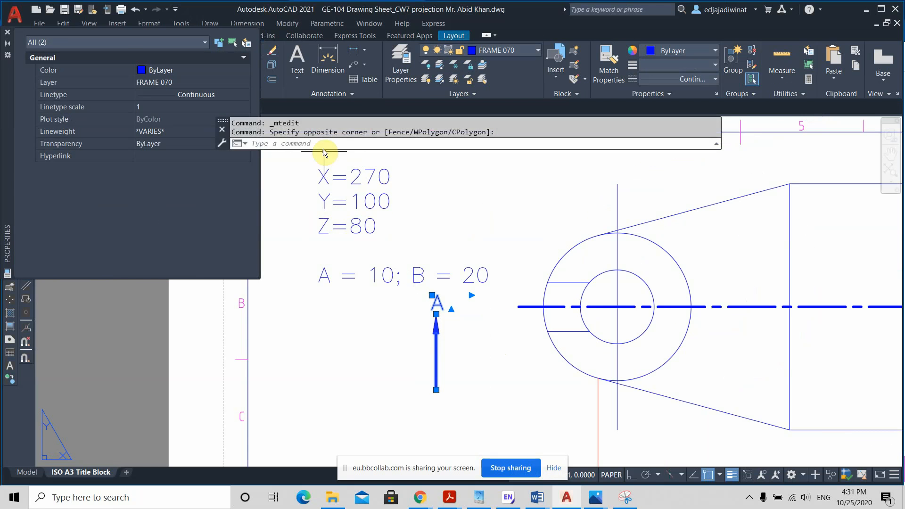
click(7, 32)
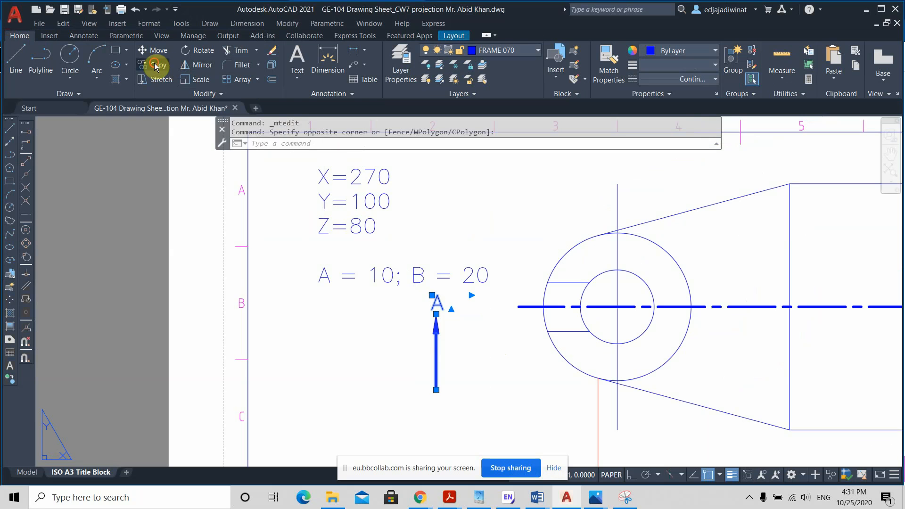
click(155, 65)
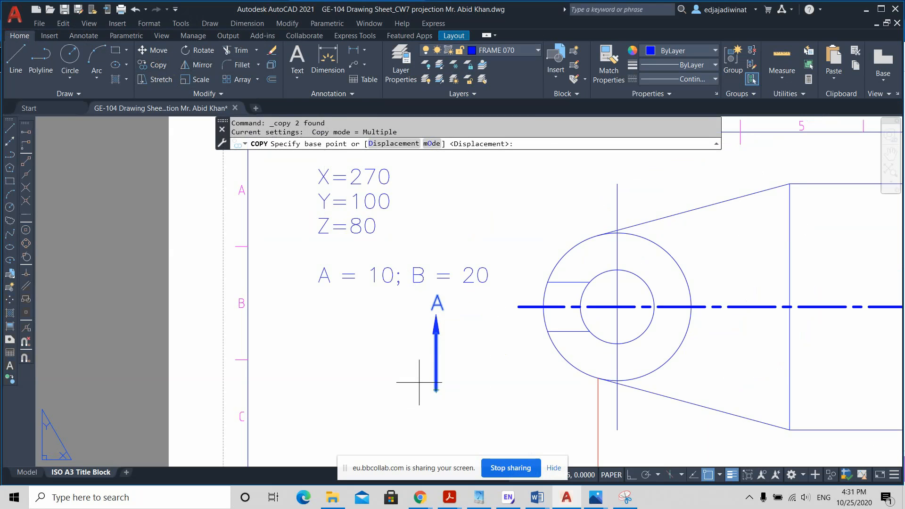
click(436, 391)
click(519, 307)
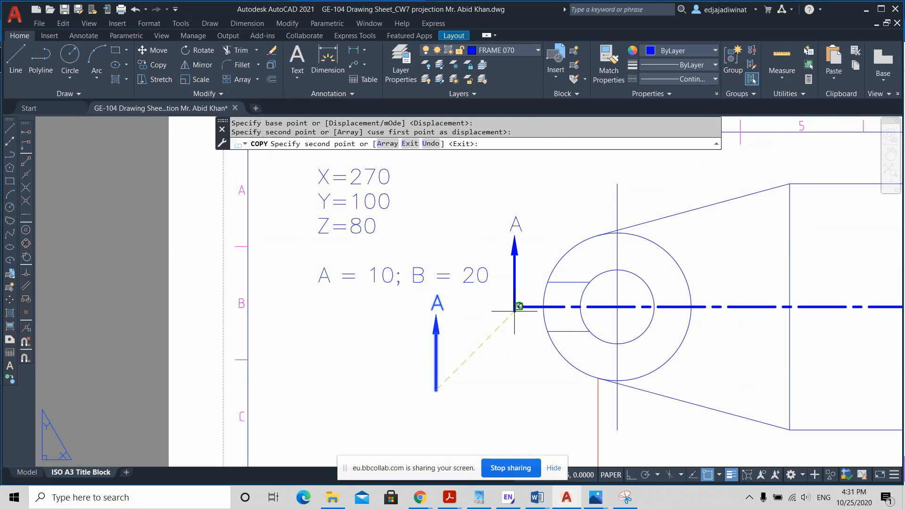
scroll(571, 340, down, 3)
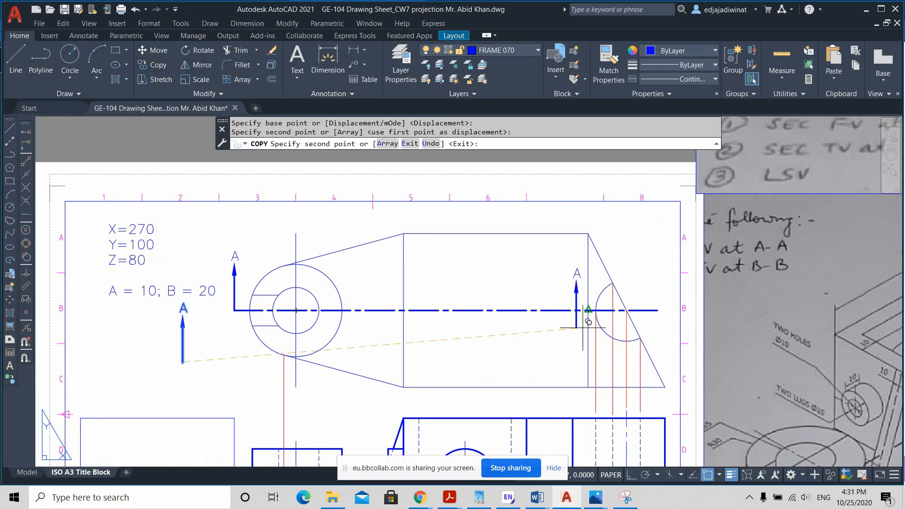
click(658, 310)
key(Escape)
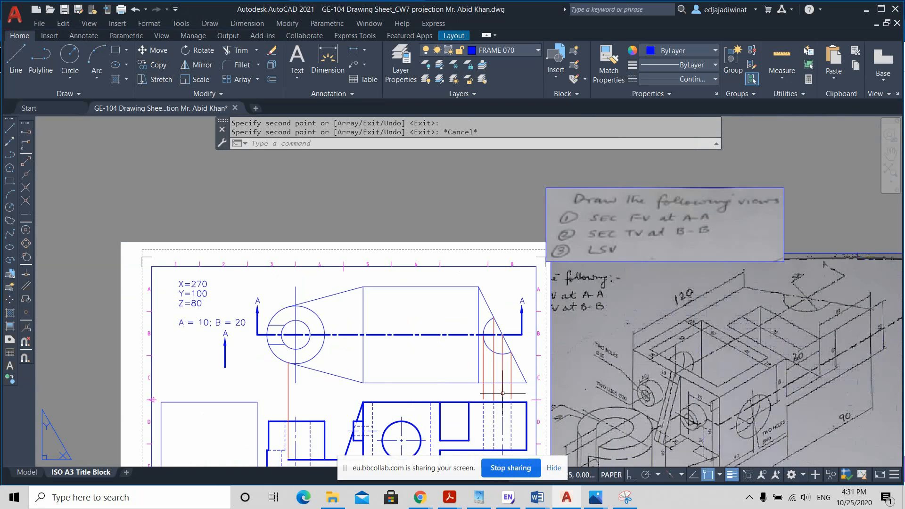
Step: Set the two hidden edges of the cylinder's upper cut-out in the front view to 0.70 mm lineweight and Continuous linetype
scroll(295, 376, down, 2)
middle_drag(461, 399, 450, 309)
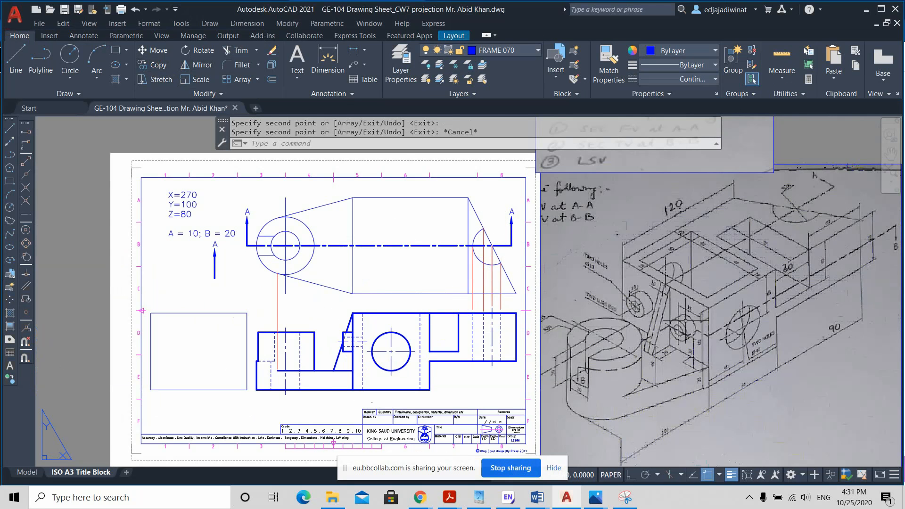
scroll(685, 321, up, 2)
scroll(686, 321, down, 2)
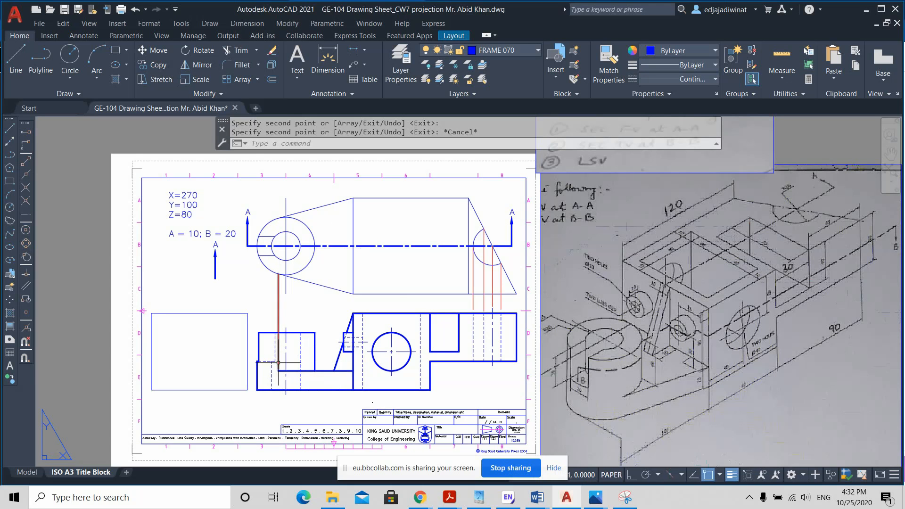
scroll(278, 363, up, 2)
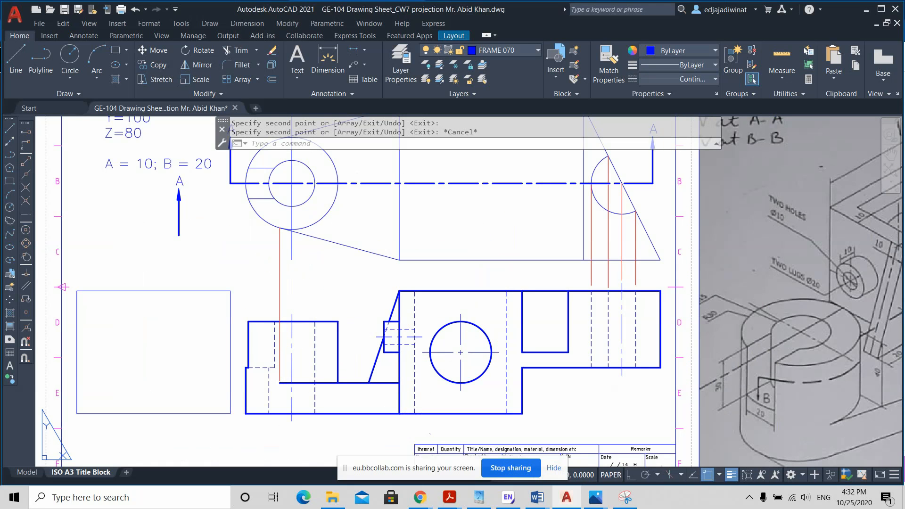
click(275, 356)
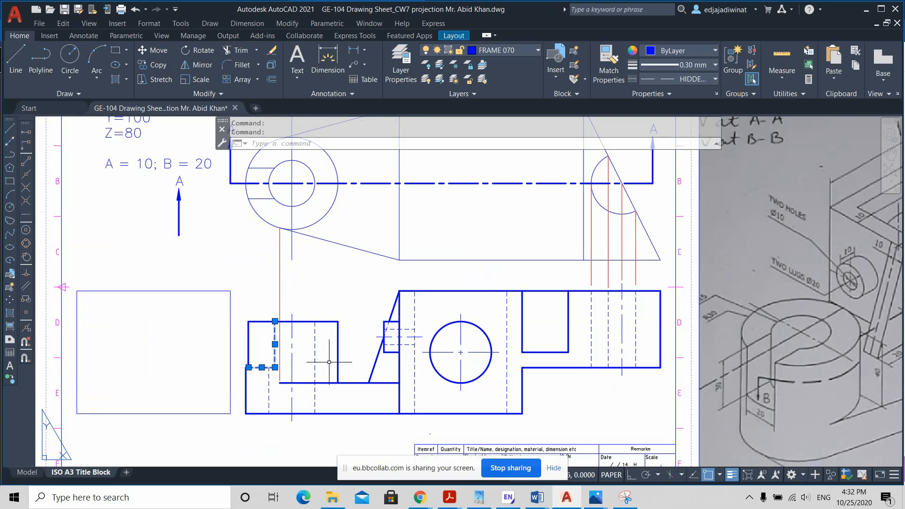
scroll(471, 286, down, 2)
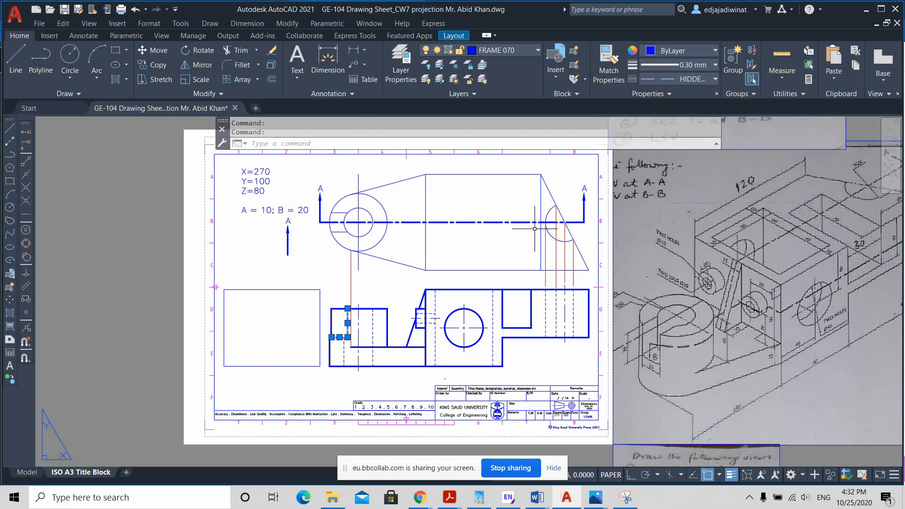
click(711, 66)
click(696, 166)
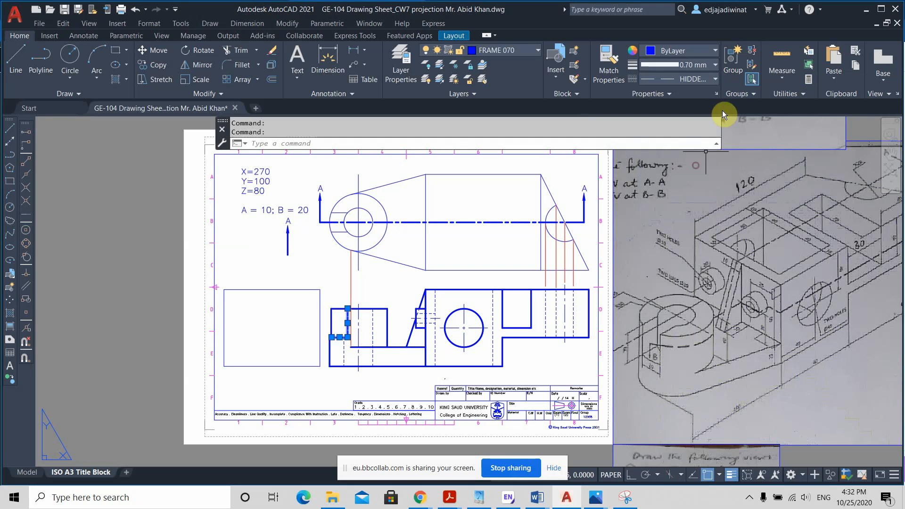
click(715, 80)
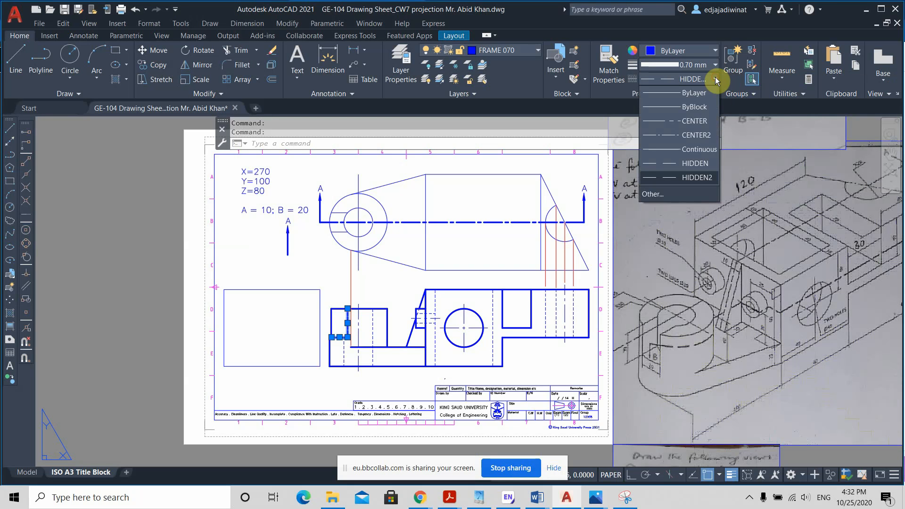
click(697, 149)
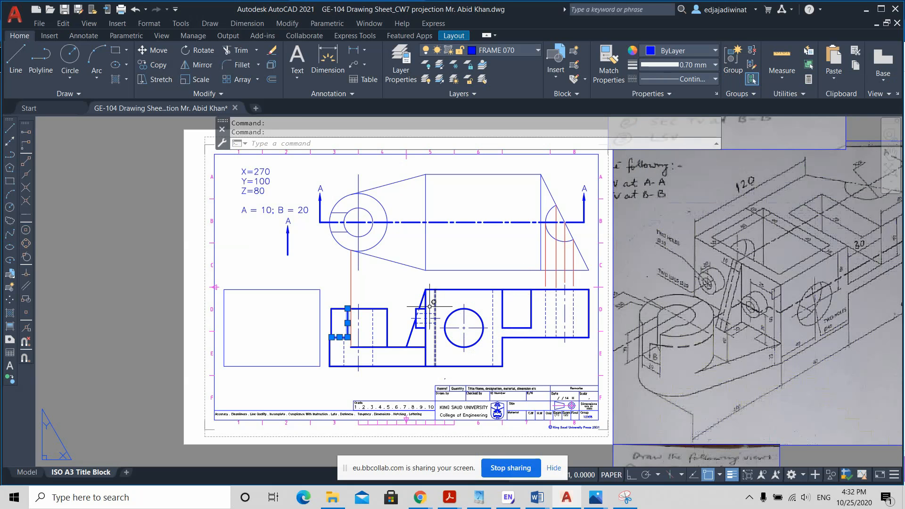
key(Escape)
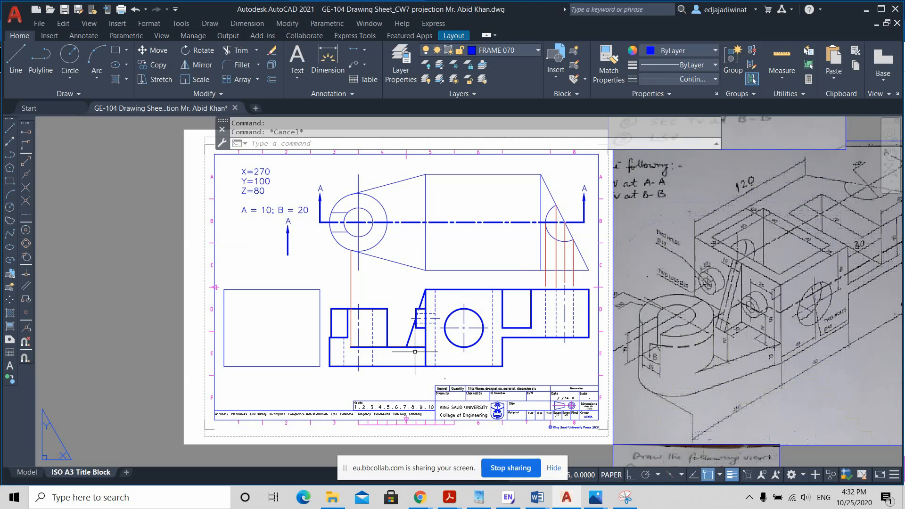
scroll(416, 360, up, 2)
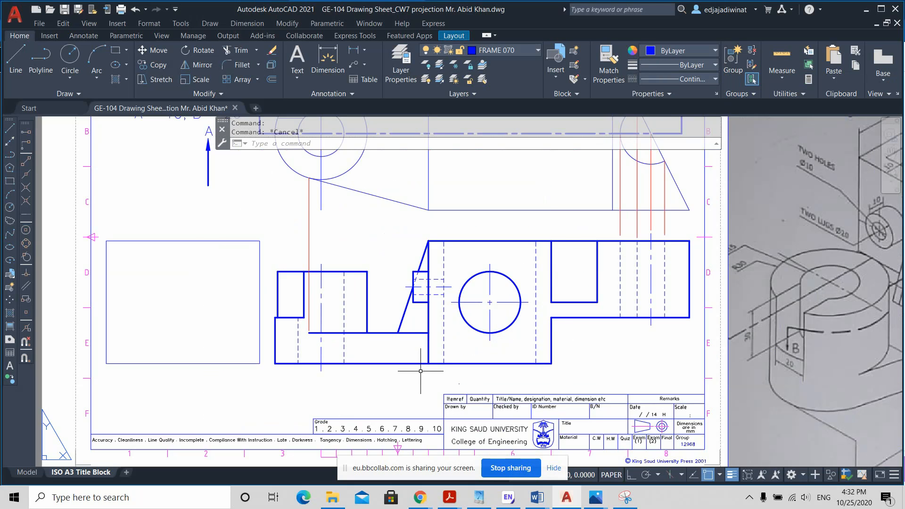
scroll(420, 369, down, 2)
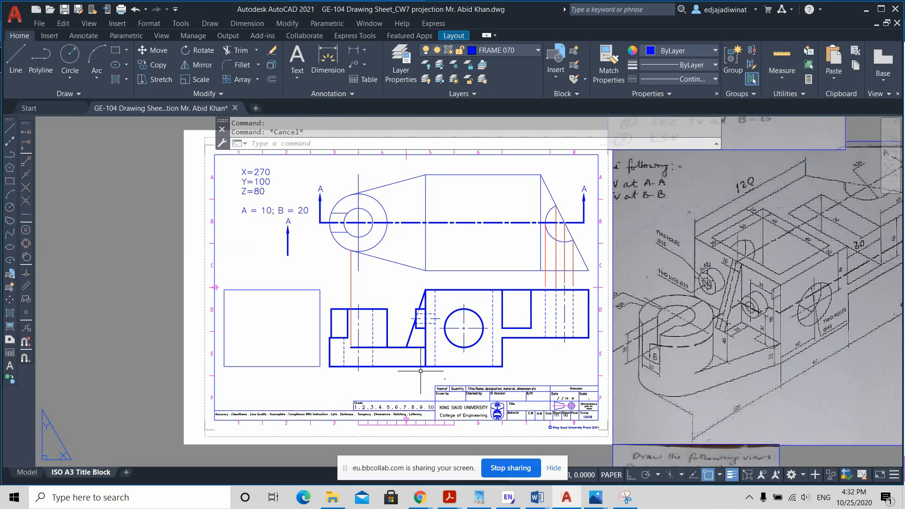
click(339, 337)
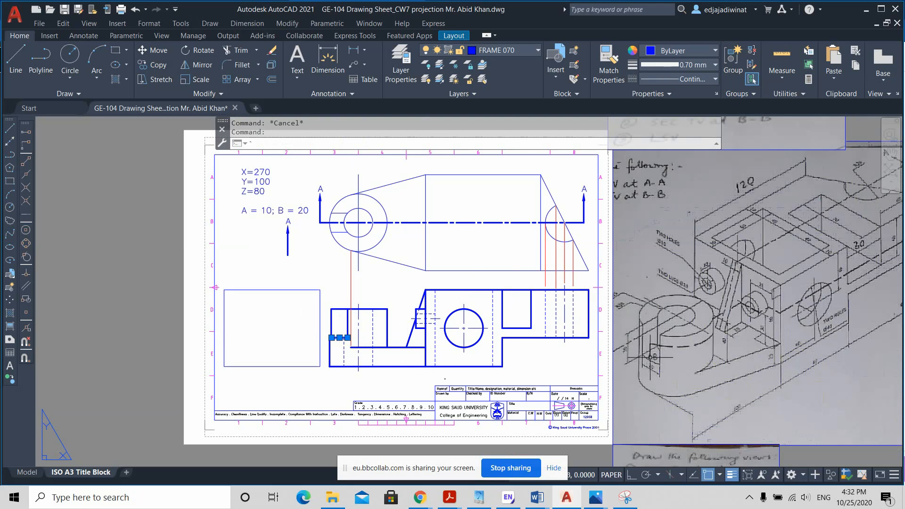
scroll(658, 354, up, 2)
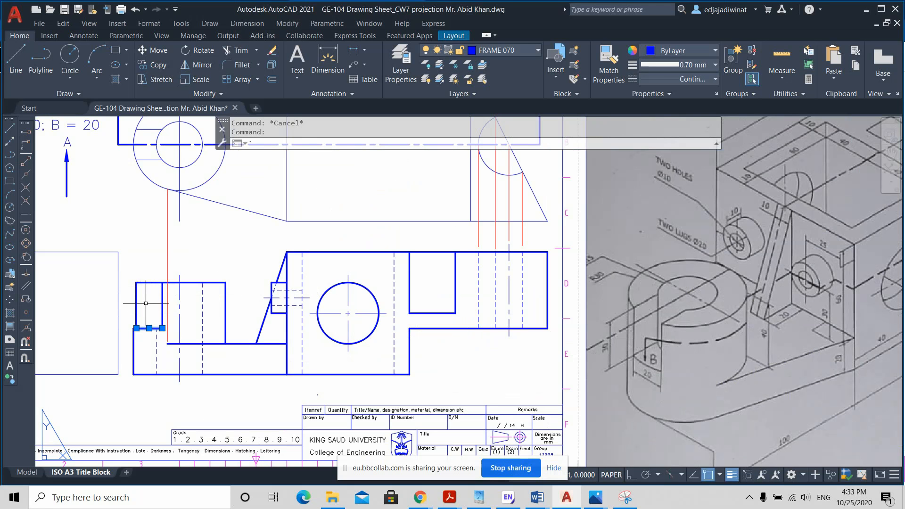
key(Escape)
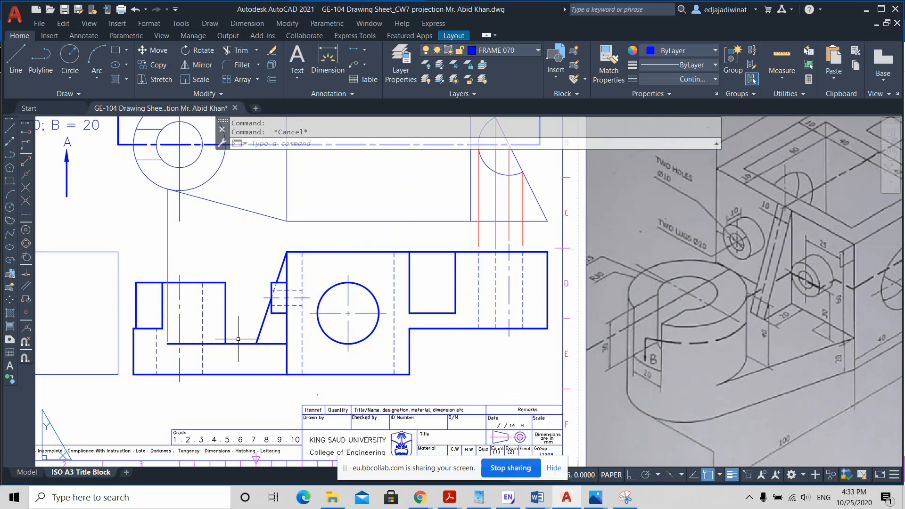
Step: Set the two hidden edges of the cylinder's vertical hole in the front view to 0.70 mm lineweight and Continuous linetype
scroll(238, 339, down, 3)
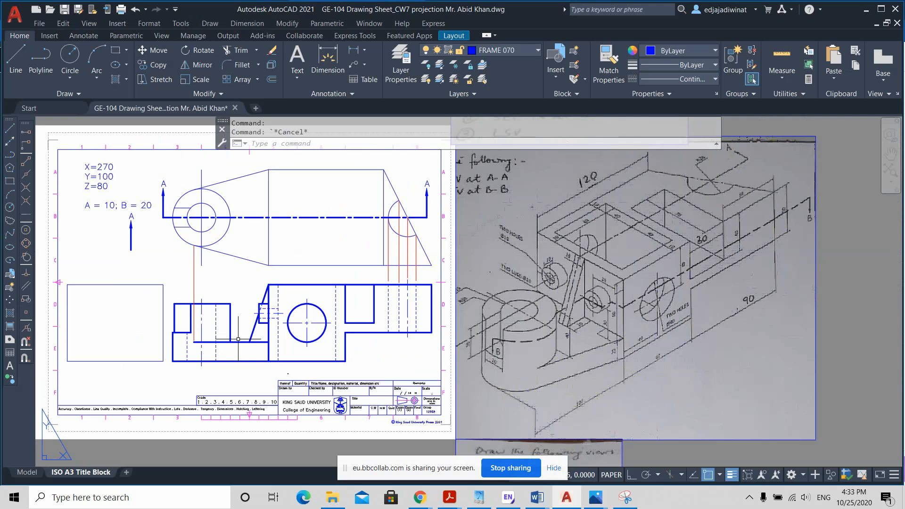
scroll(271, 332, up, 3)
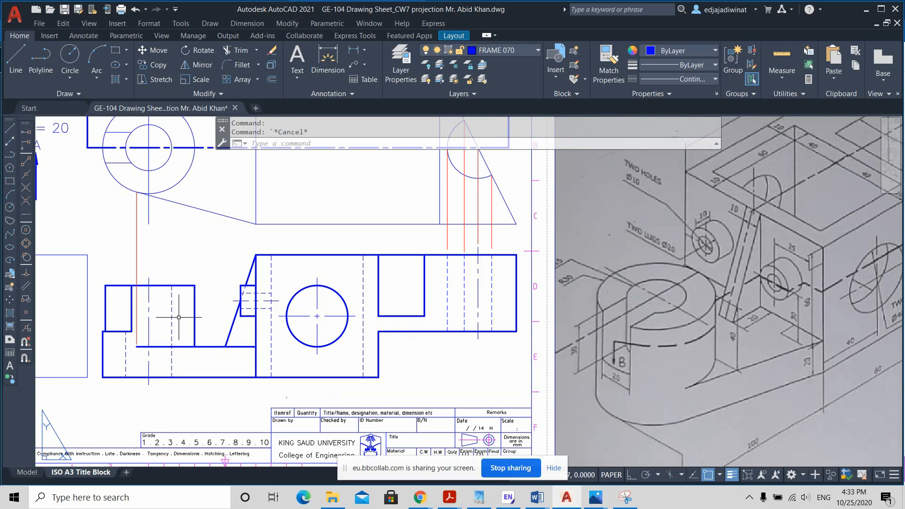
click(125, 351)
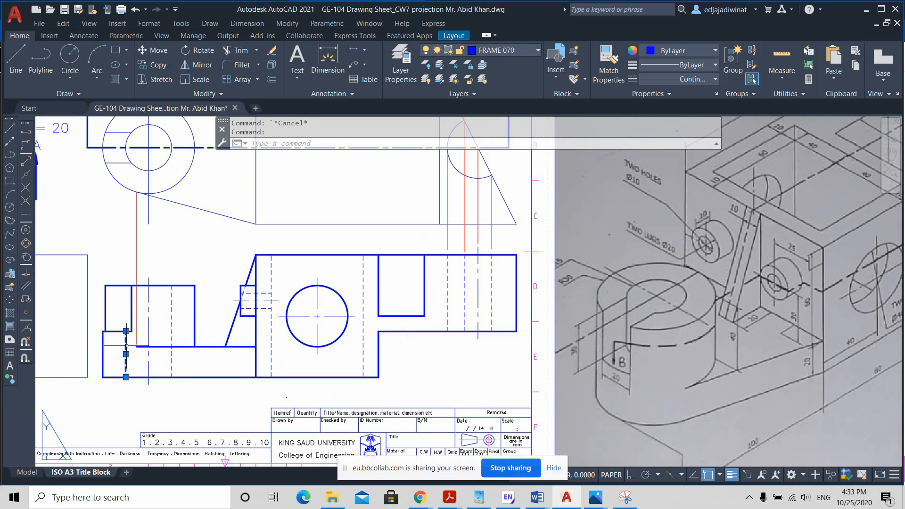
click(172, 305)
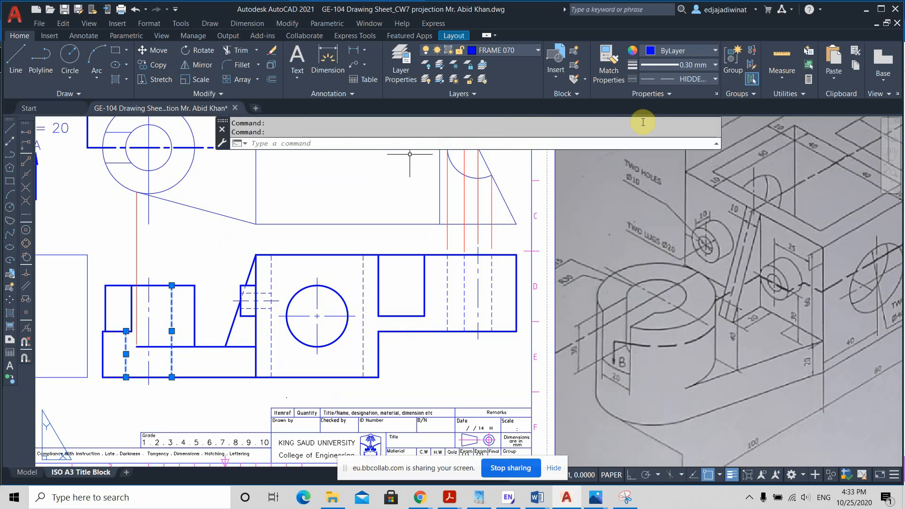
click(708, 64)
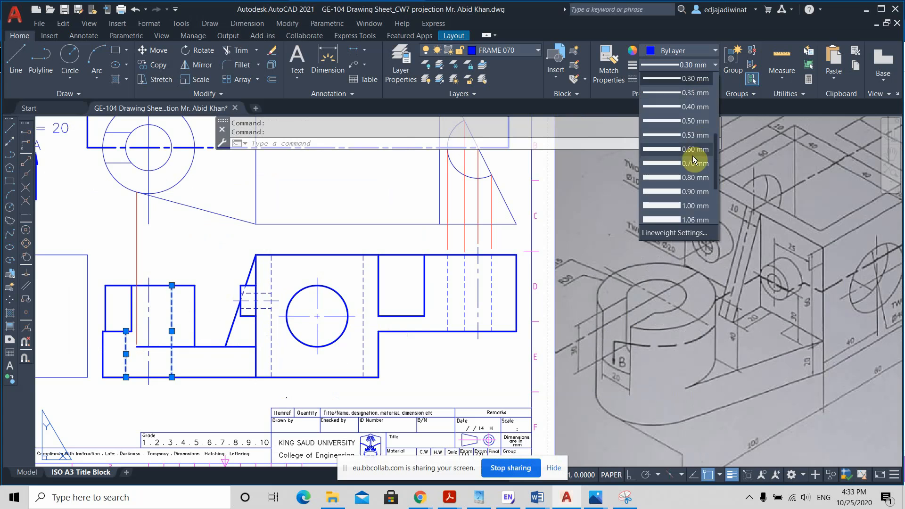
click(693, 159)
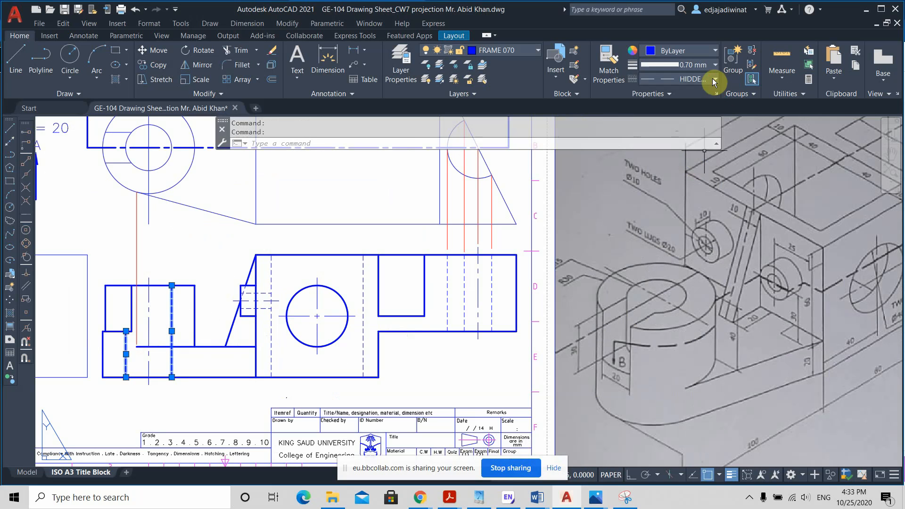
click(712, 78)
click(698, 149)
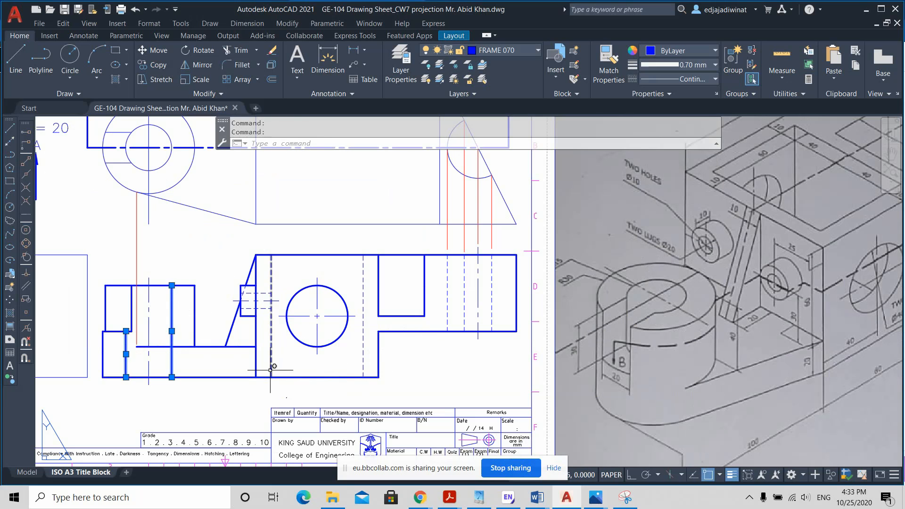
key(Escape)
key(Escape)
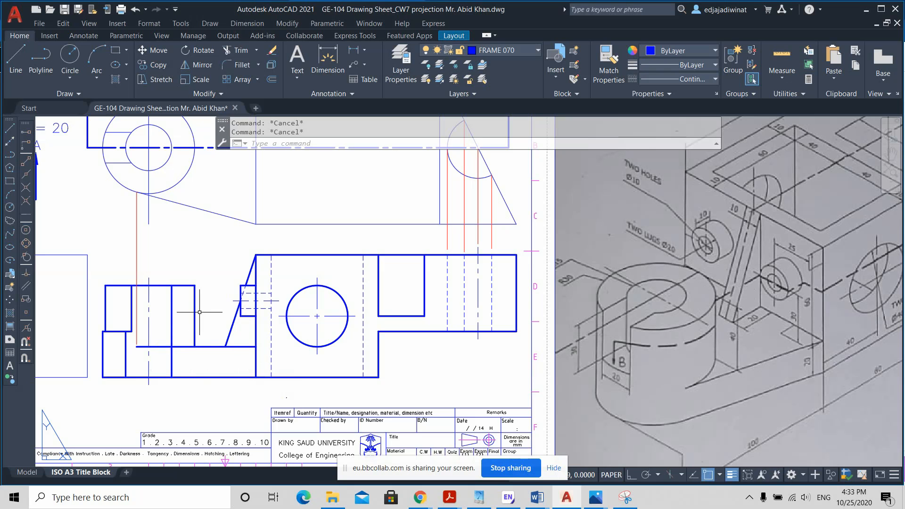
Step: Try to shorten the base plate's horizontal top edge to end at the cylinder's right side in the front view, and undo the stretch
click(191, 346)
click(137, 347)
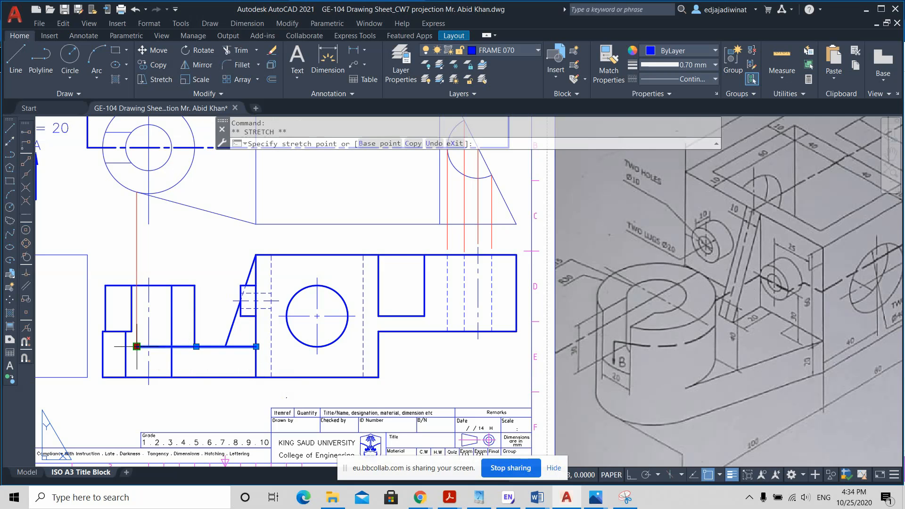
scroll(195, 346, up, 2)
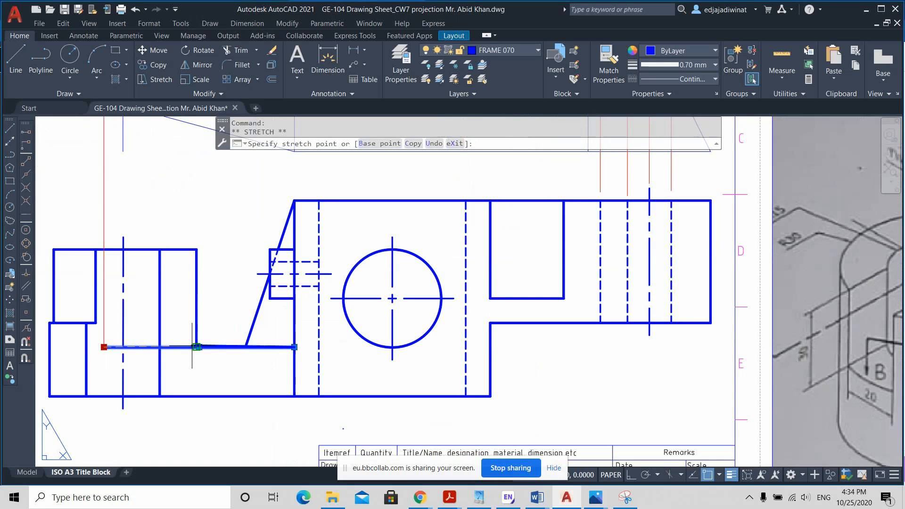
click(195, 347)
scroll(351, 377, down, 4)
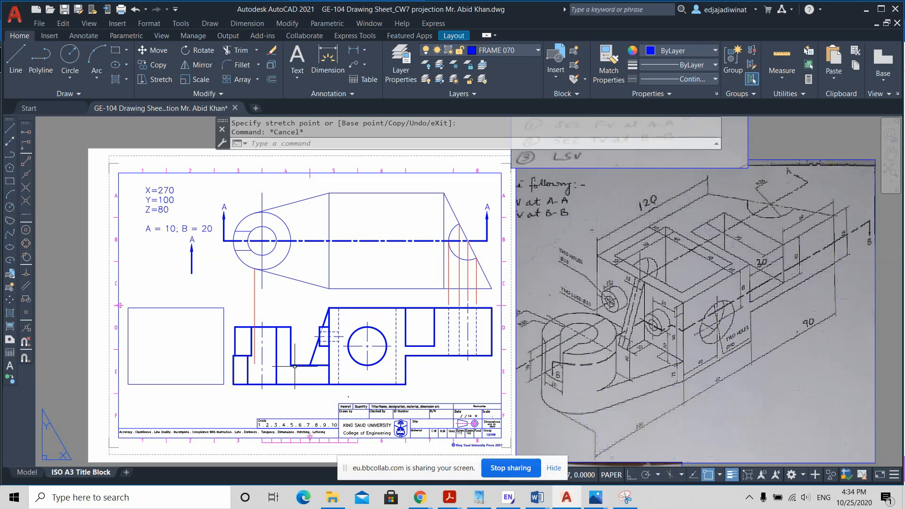
key(ctrl+z)
key(ctrl+z)
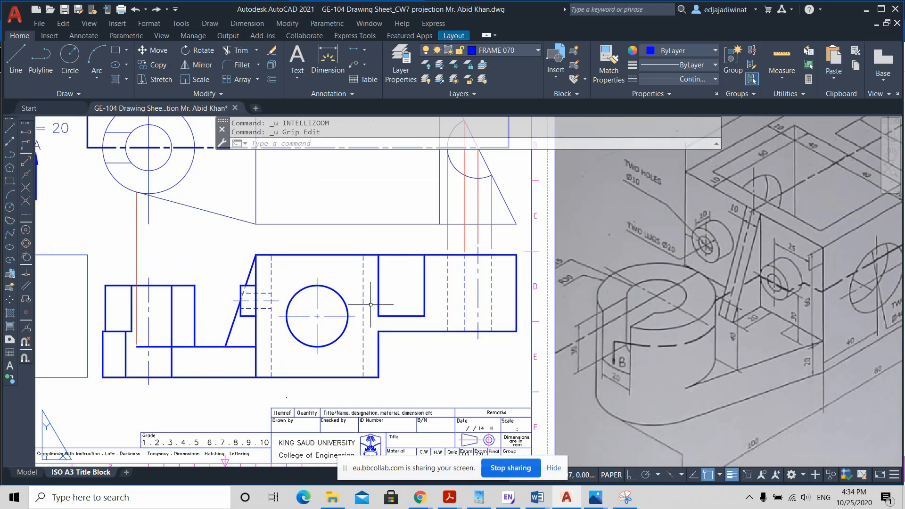
Step: Compare the base plate's top edge in the front view with the slanted tangent line in the top view and the isometric sketch
click(188, 347)
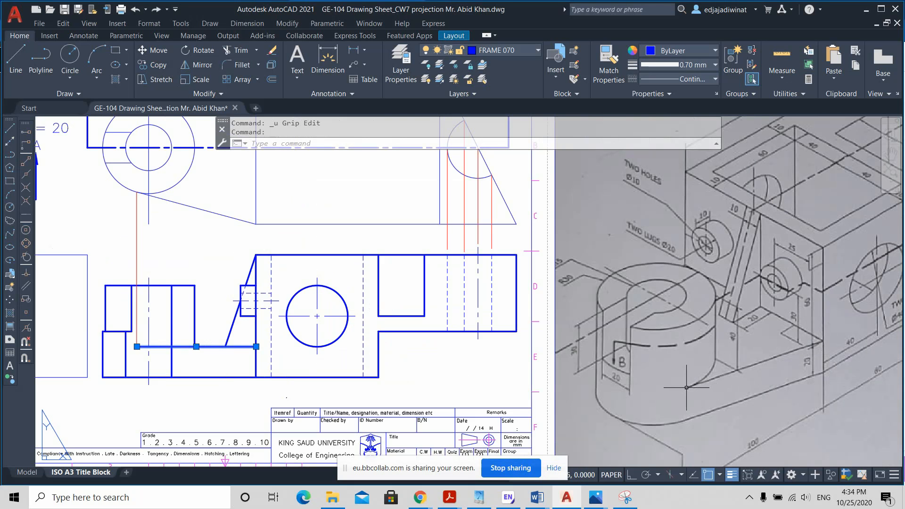
key(ctrl)
key(ctrl)
key(ctrl)
key(ctrl)
key(ctrl)
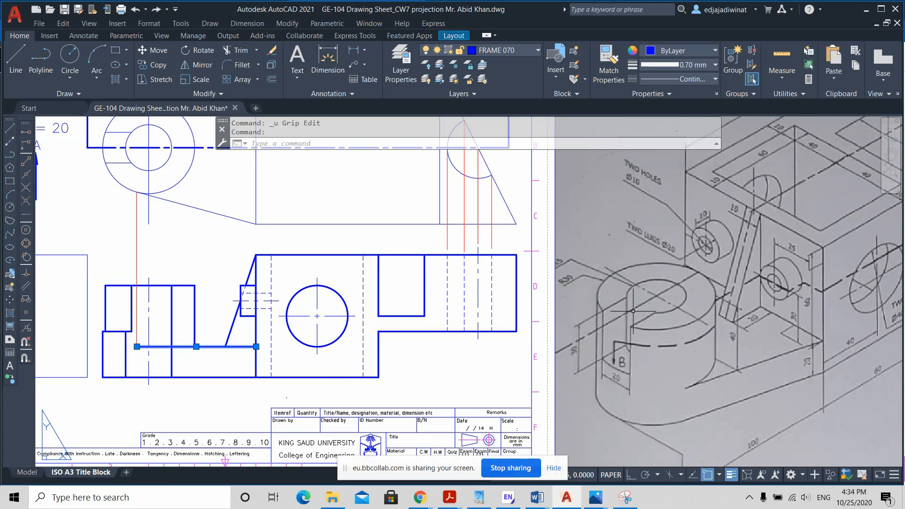
scroll(633, 322, down, 2)
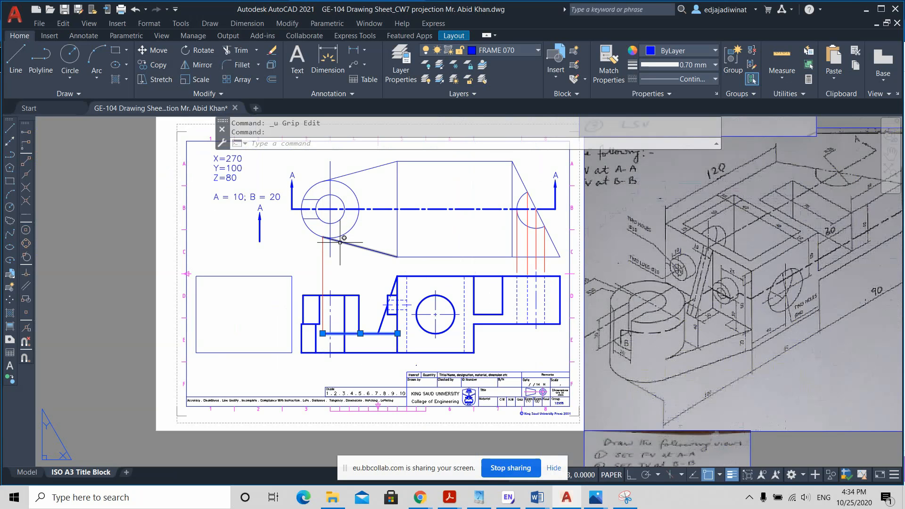
click(326, 235)
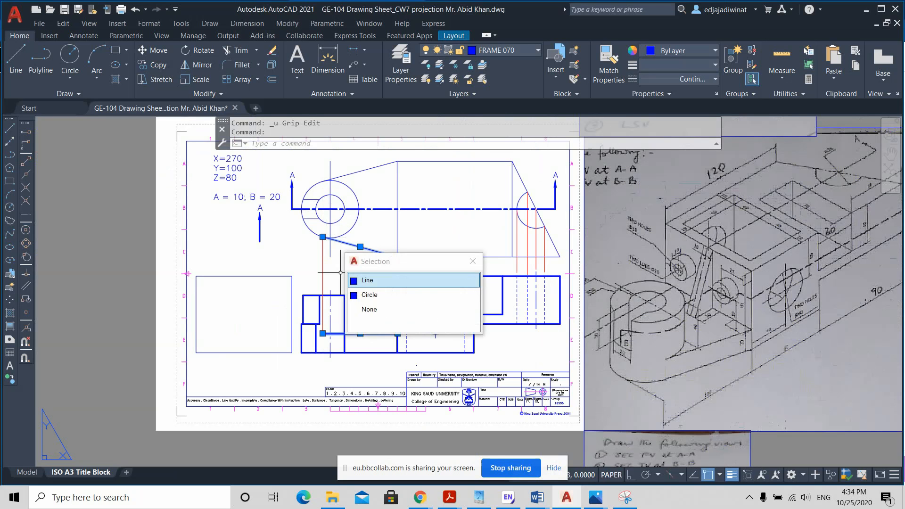
key(Escape)
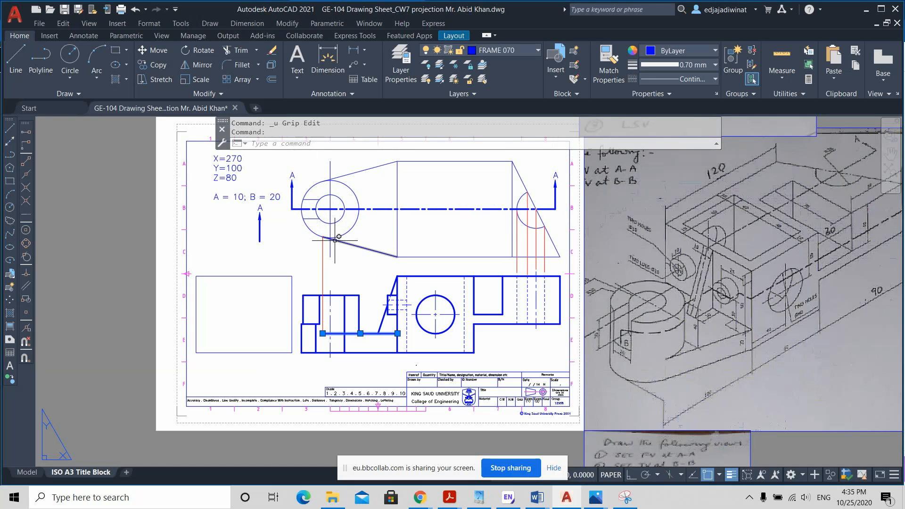
click(377, 252)
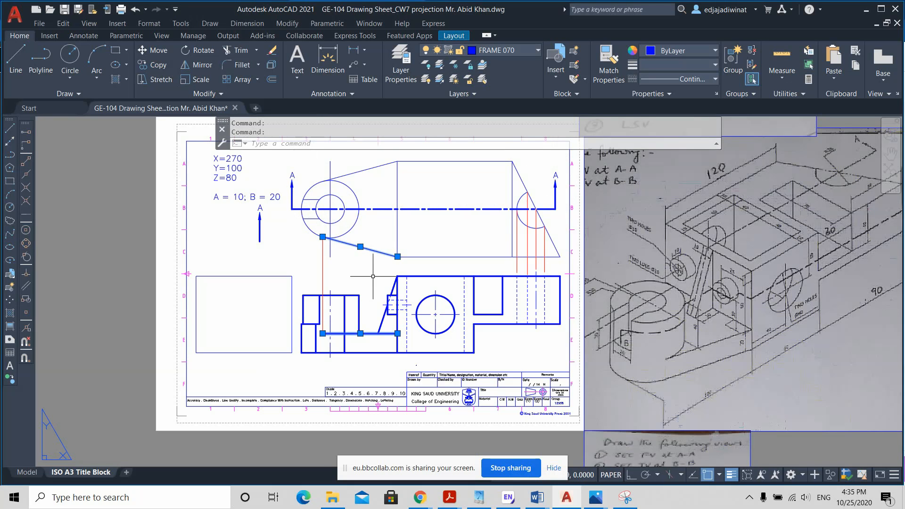
key(Escape)
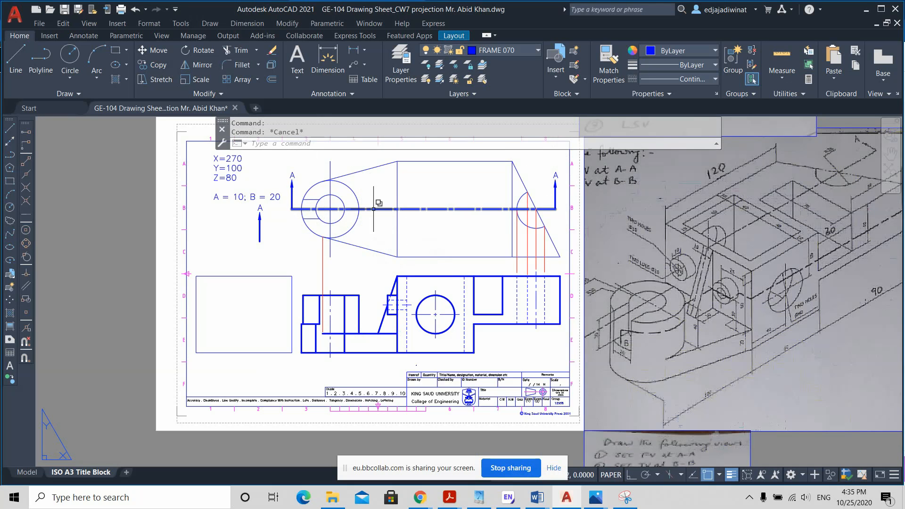
Step: Try stretching the outer end of the base plate's top edge to the cylinder's right-hand edge in the front view, and undo it
click(339, 333)
click(323, 333)
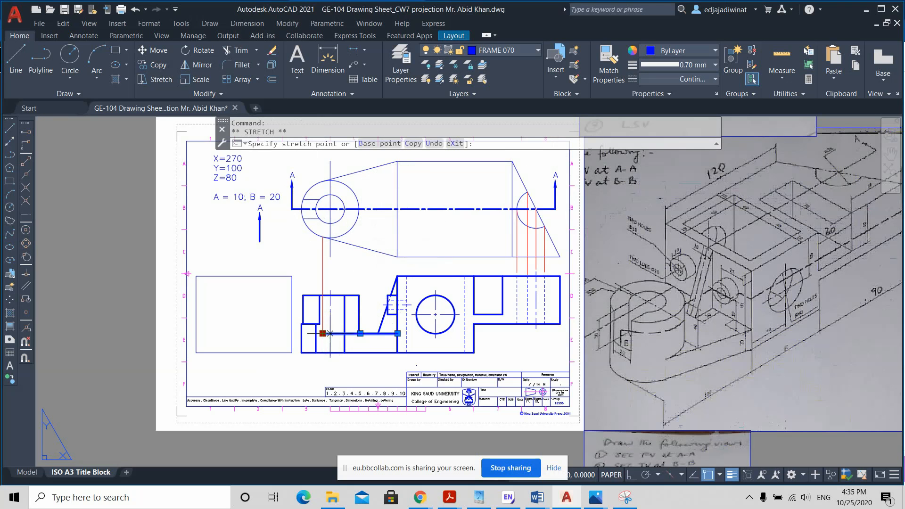
scroll(360, 333, up, 4)
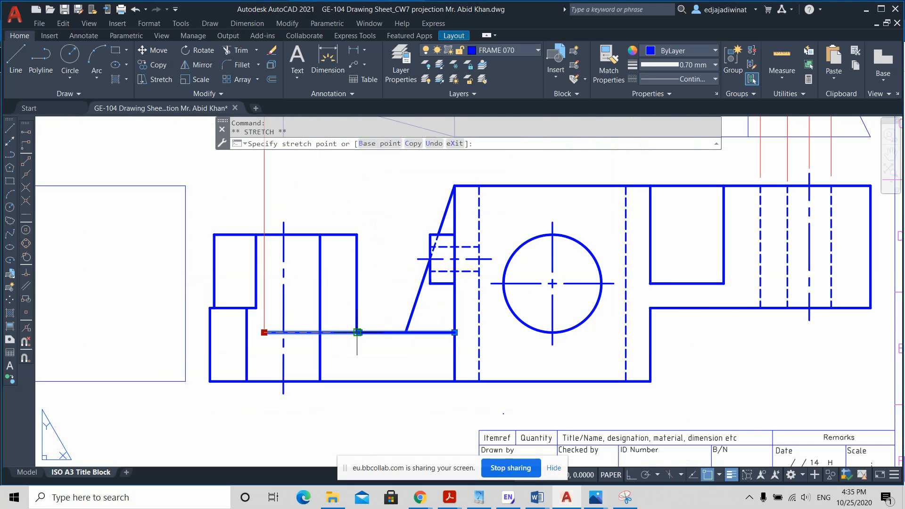
scroll(357, 333, up, 5)
click(365, 326)
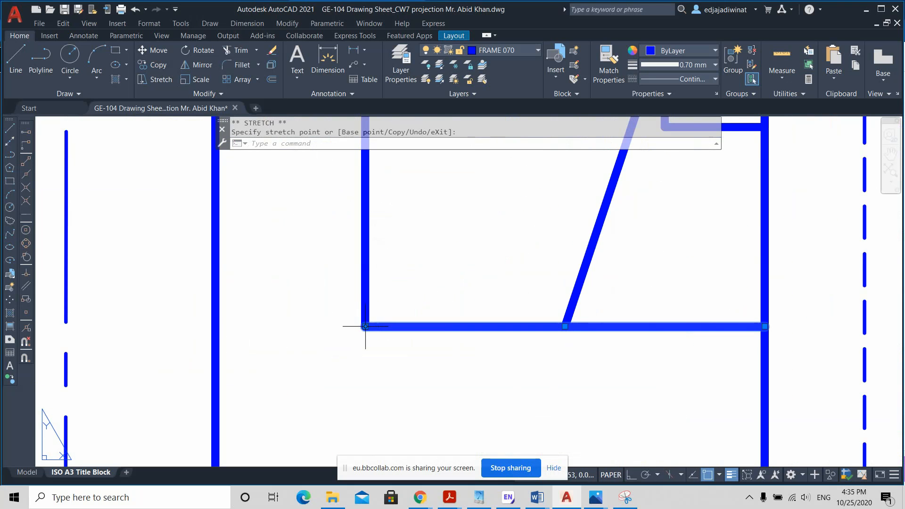
key(Escape)
scroll(463, 336, down, 4)
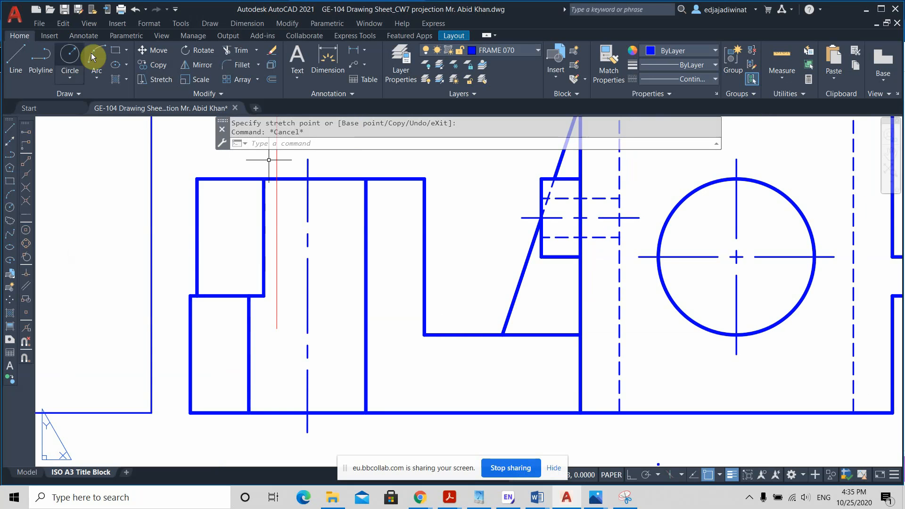
scroll(410, 292, down, 4)
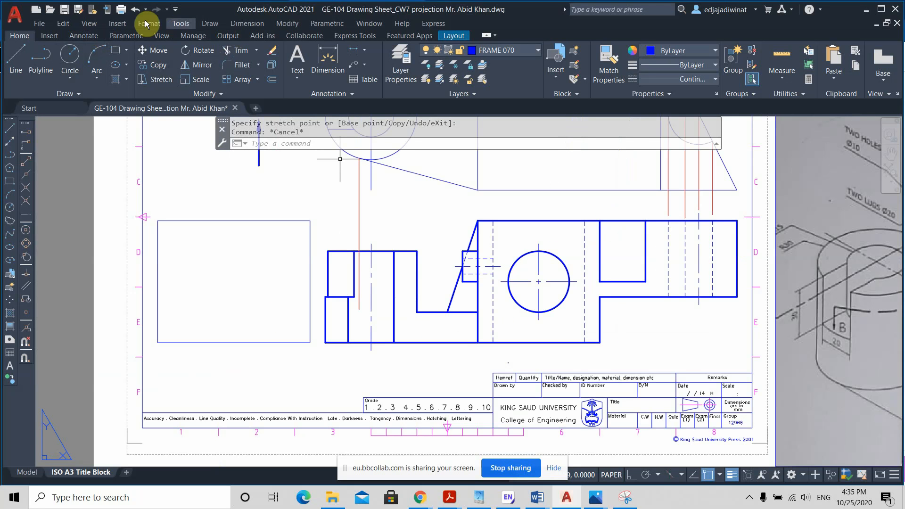
click(135, 9)
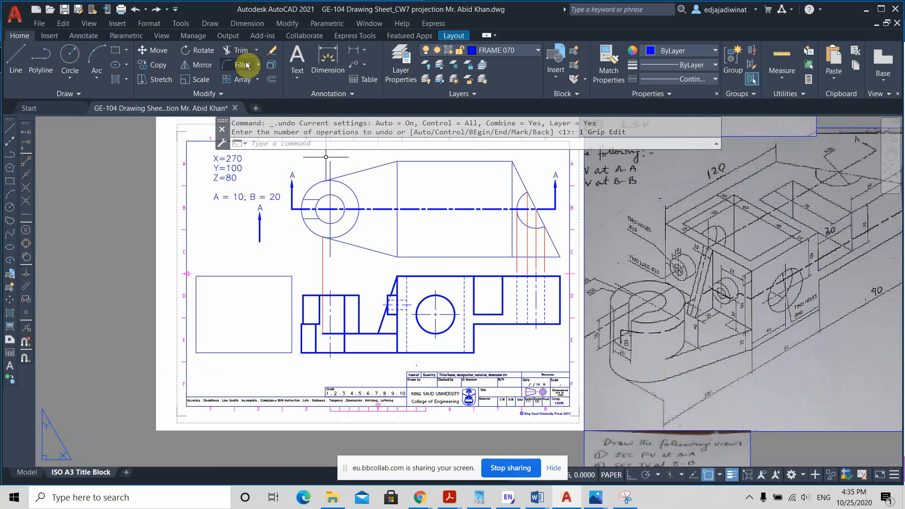
Step: Trim away the part of the base plate's top edge that runs inside the cylinder in the front view
click(238, 50)
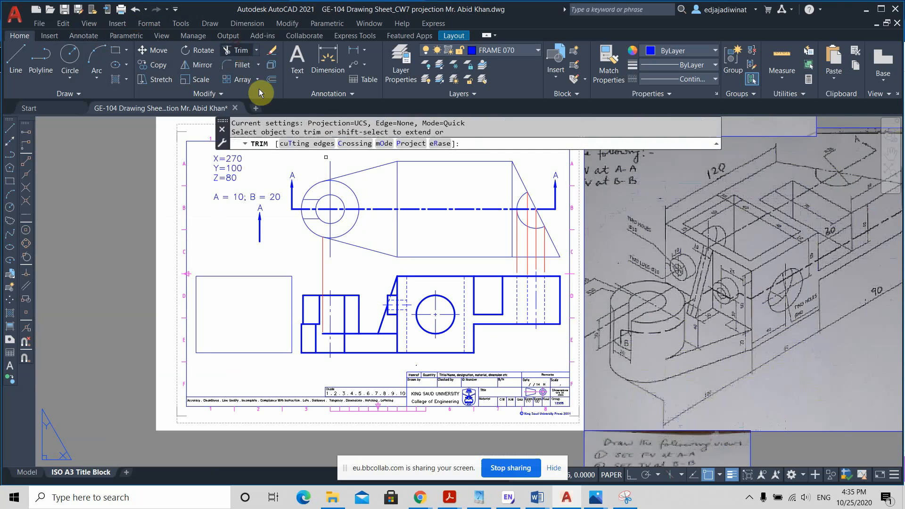
scroll(330, 337, up, 2)
click(332, 334)
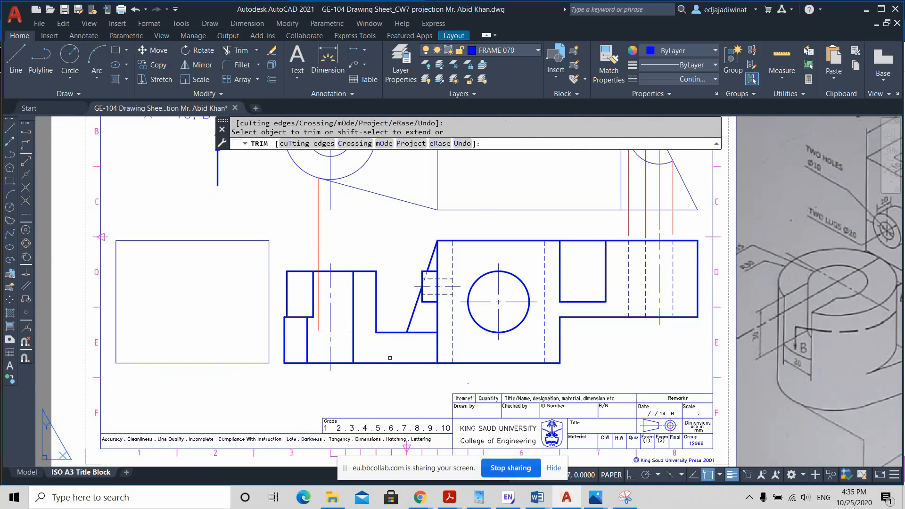
key(Escape)
scroll(408, 377, down, 2)
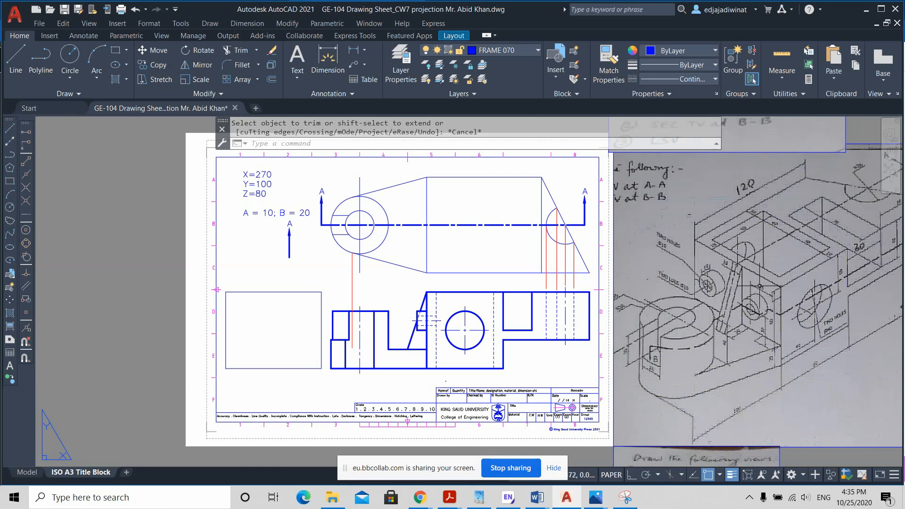
Step: Erase the two hidden lines of the lug's horizontal hole in the front view
scroll(750, 299, up, 2)
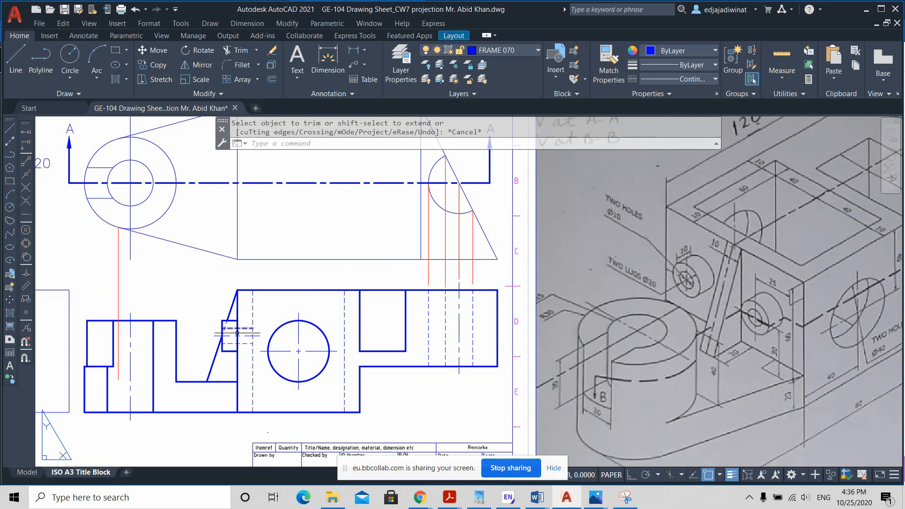
scroll(237, 333, up, 2)
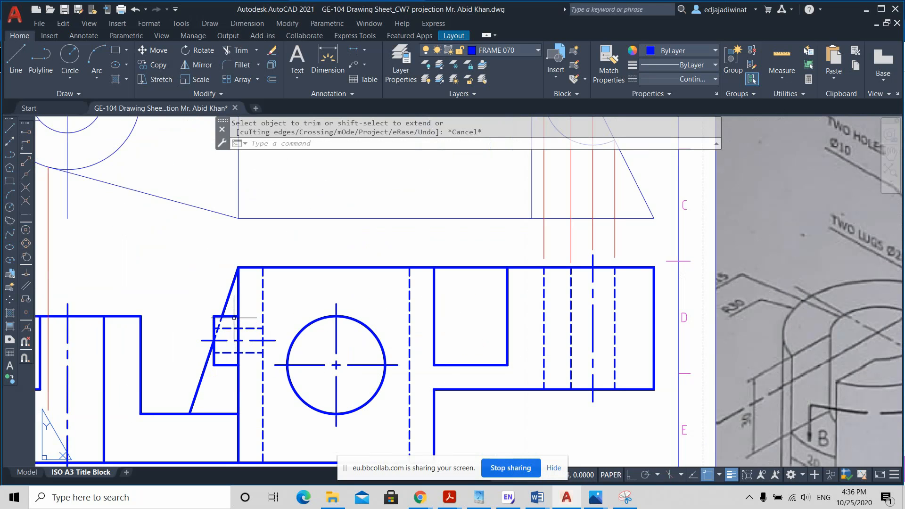
click(233, 317)
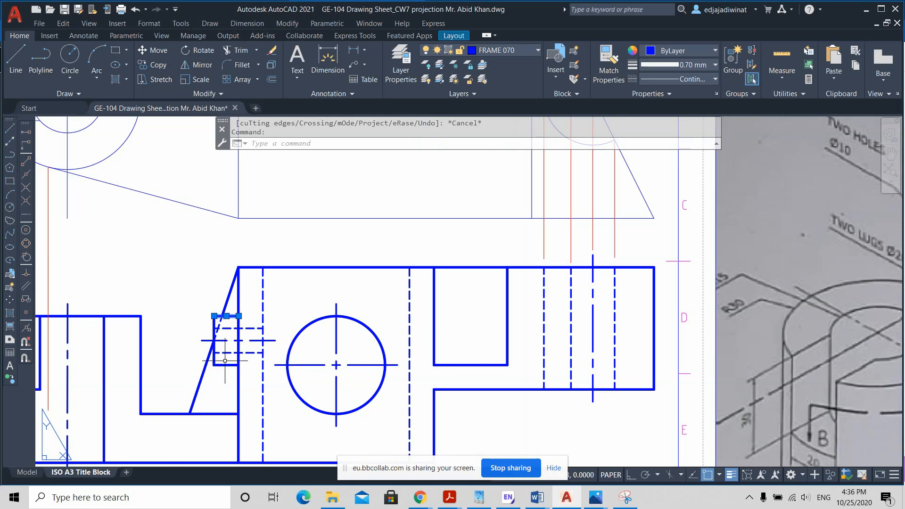
key(Escape)
scroll(220, 329, up, 2)
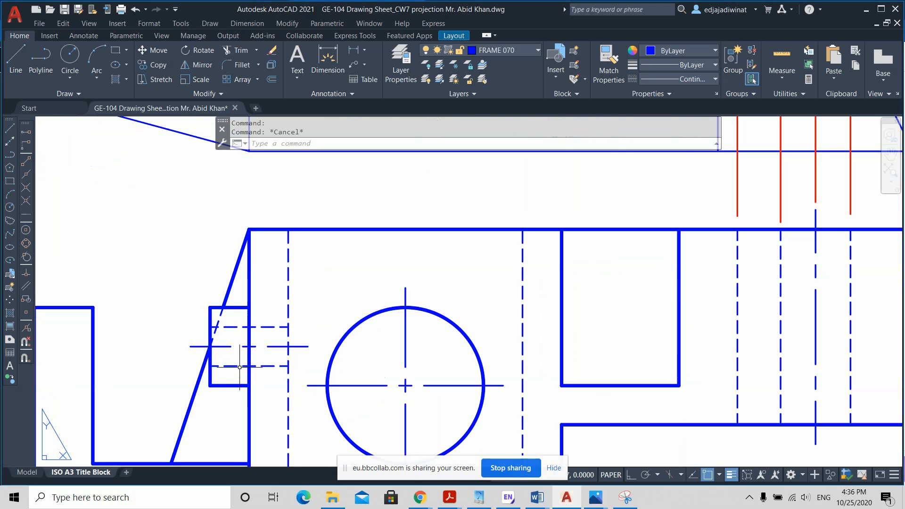
scroll(239, 366, down, 2)
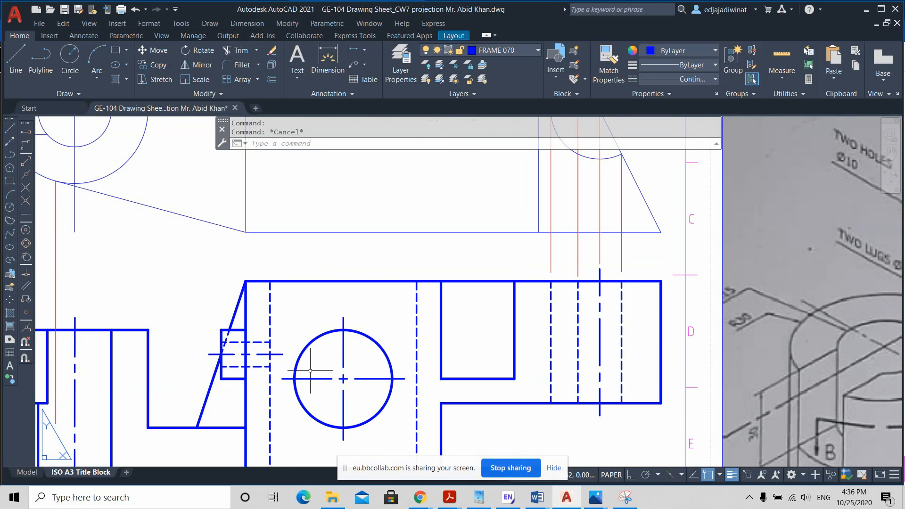
scroll(310, 371, down, 2)
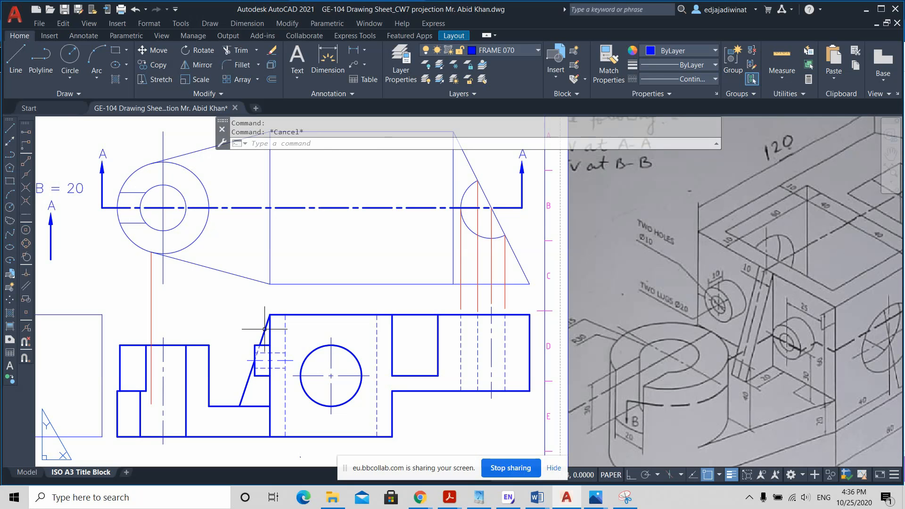
click(280, 353)
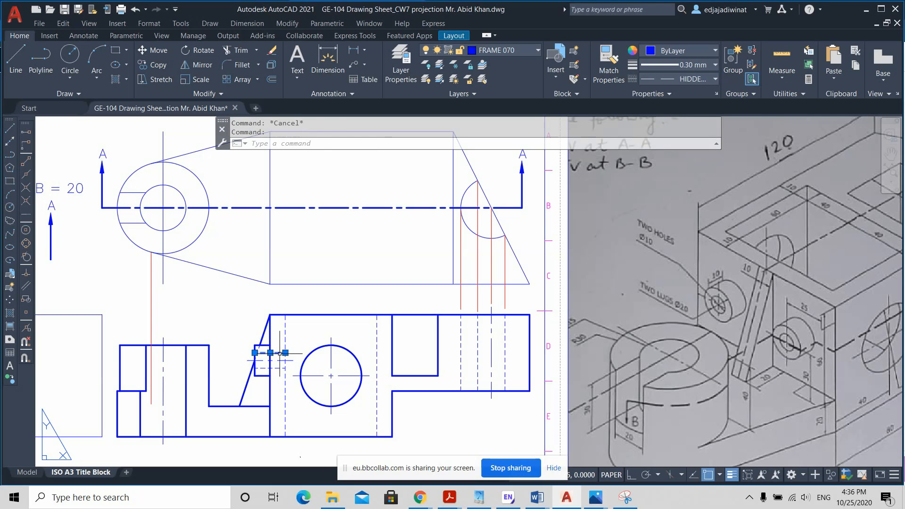
key(Delete)
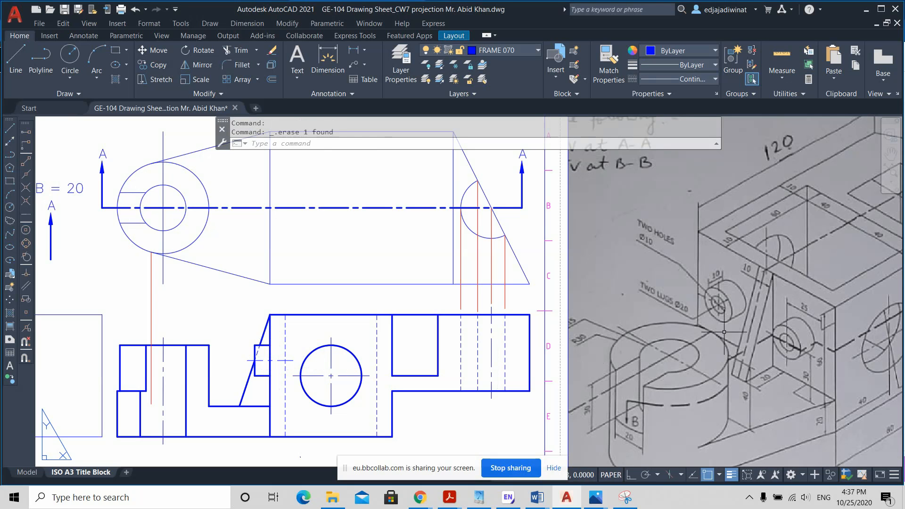
Step: Break the lug's upper horizontal edge at the point where it meets the rib's slanted edge in the front view
scroll(243, 356, up, 2)
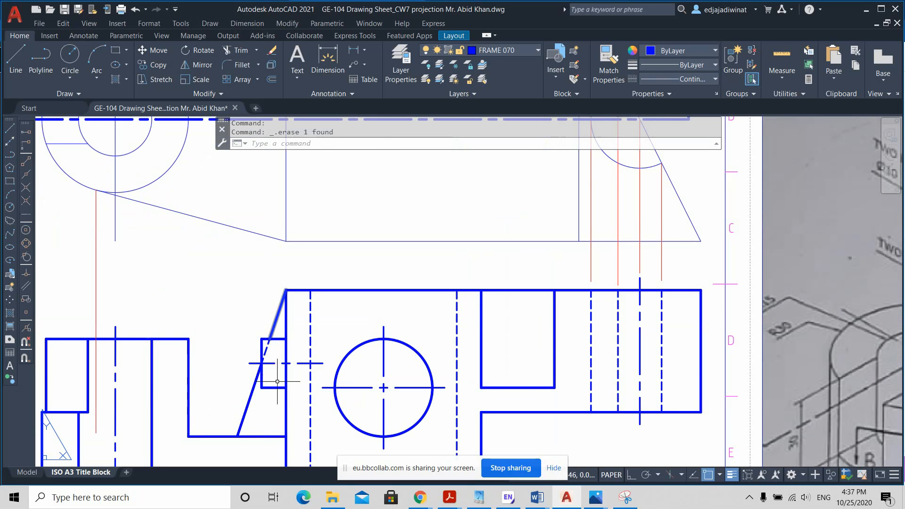
scroll(262, 342, up, 2)
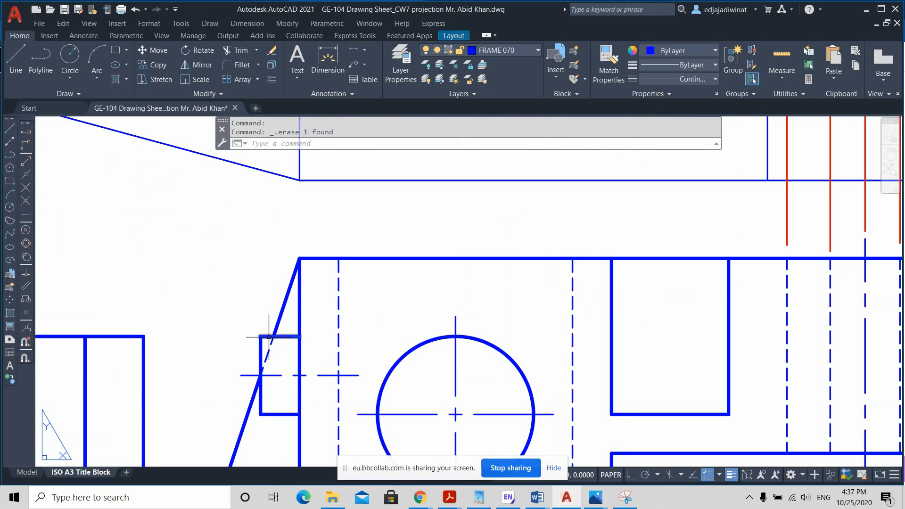
click(280, 336)
scroll(277, 365, up, 2)
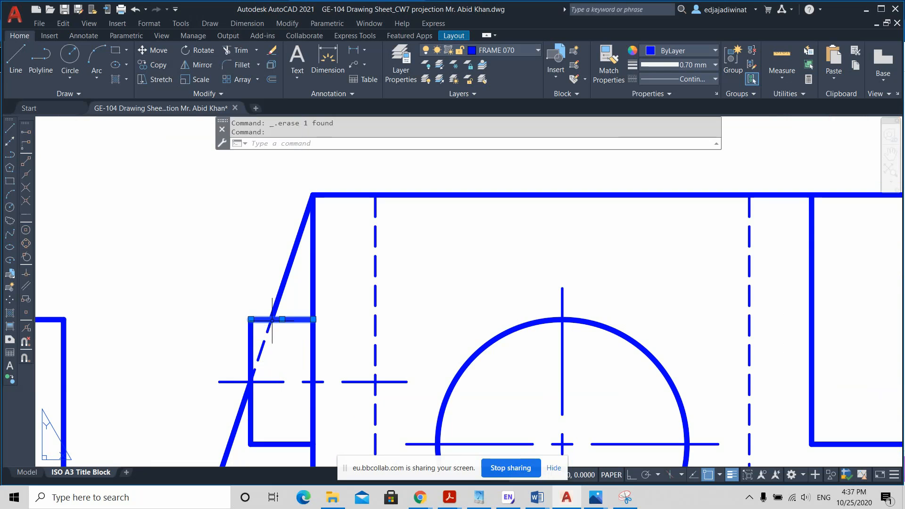
key(Escape)
click(207, 94)
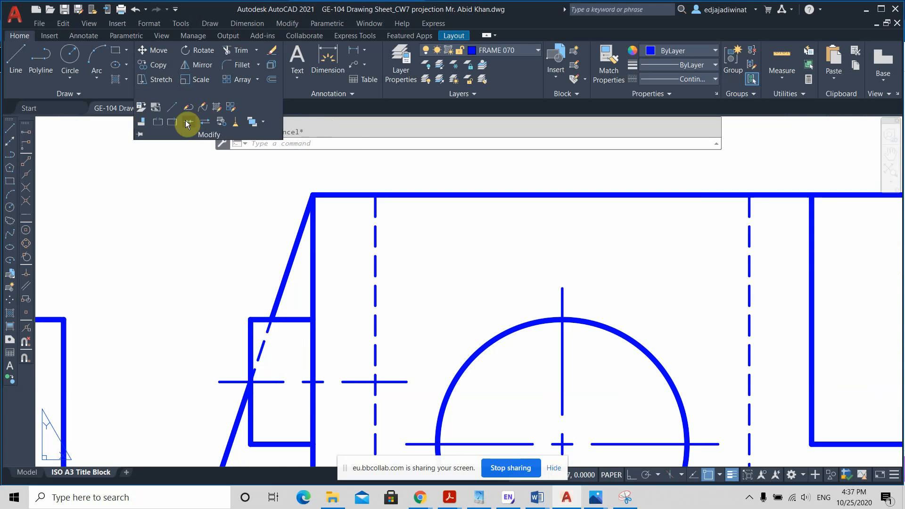
click(171, 122)
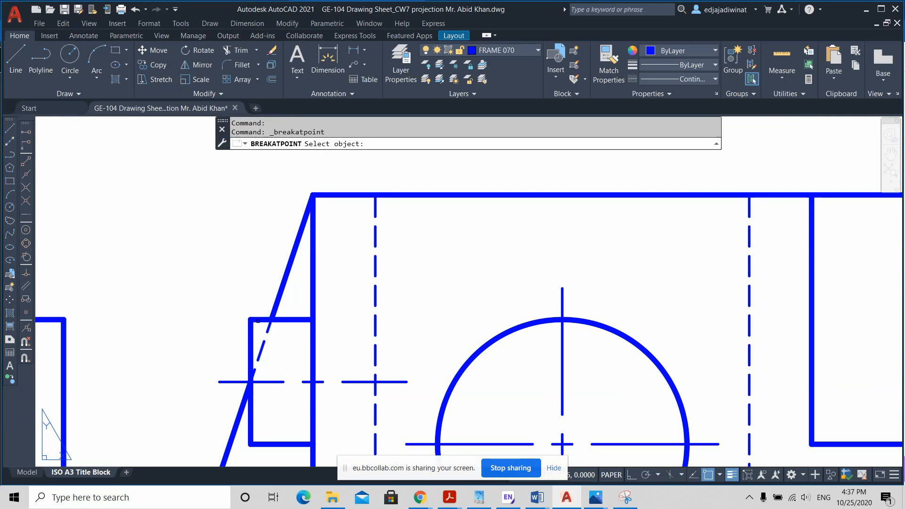
click(257, 321)
click(257, 319)
click(264, 321)
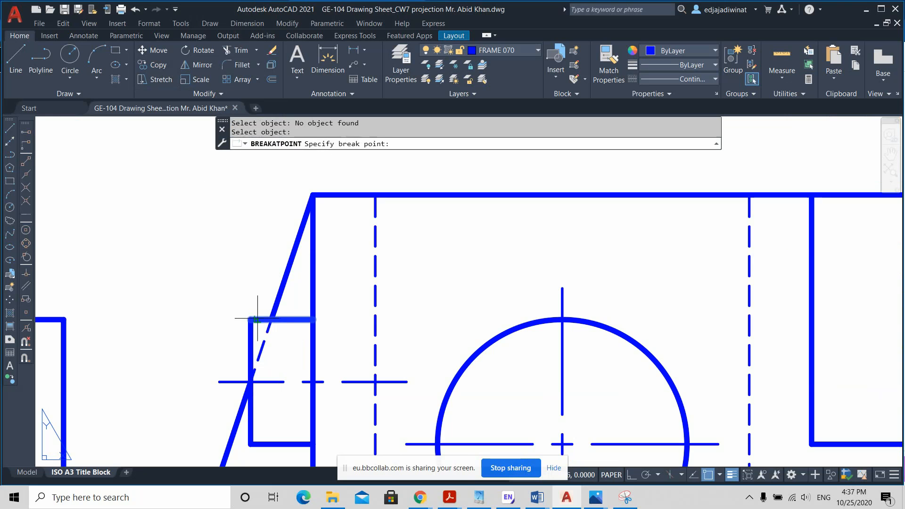
scroll(270, 322, up, 4)
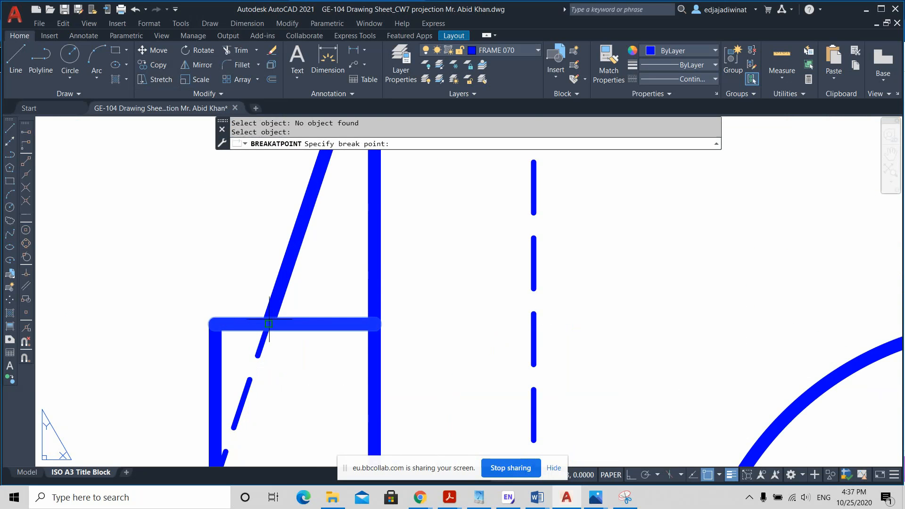
click(270, 320)
scroll(270, 321, down, 3)
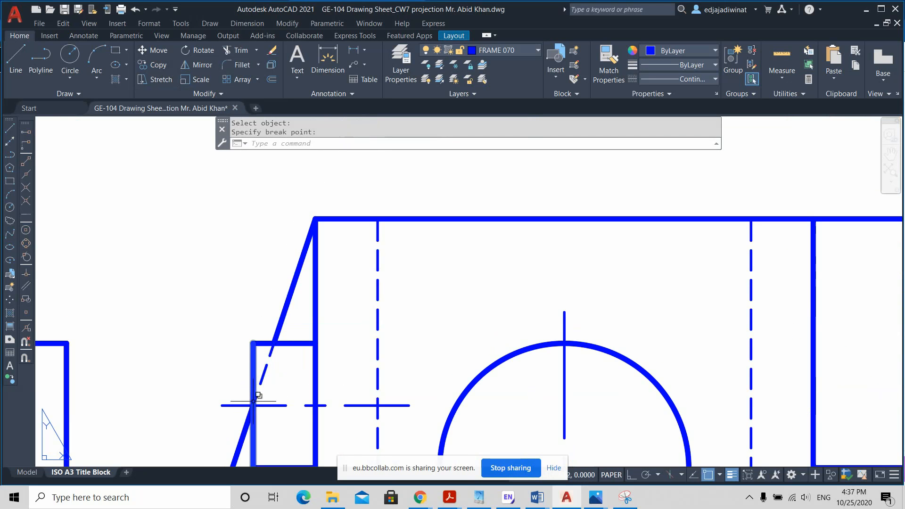
click(253, 373)
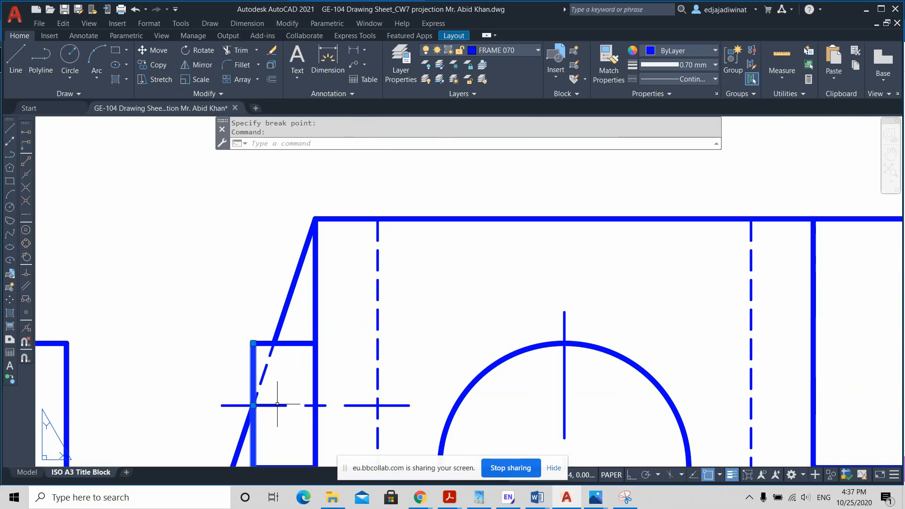
middle_drag(285, 425, 306, 363)
scroll(277, 344, up, 6)
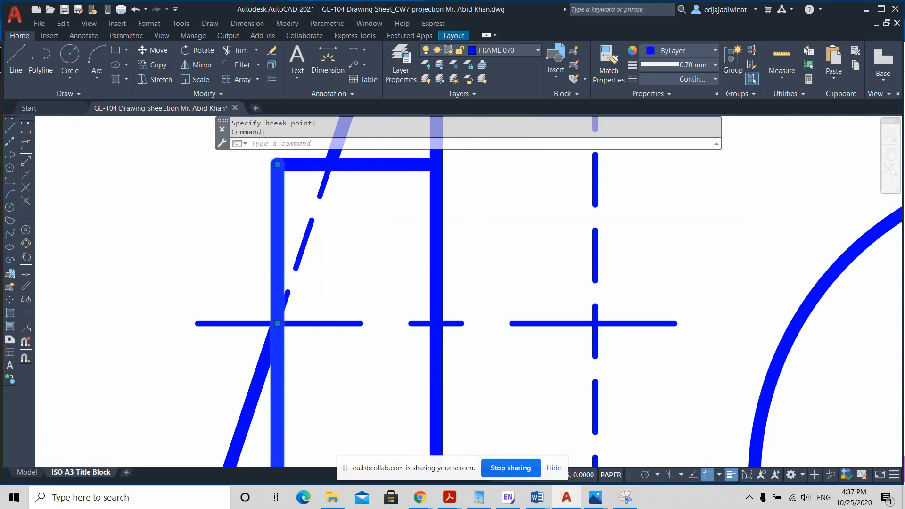
key(Escape)
key(Escape)
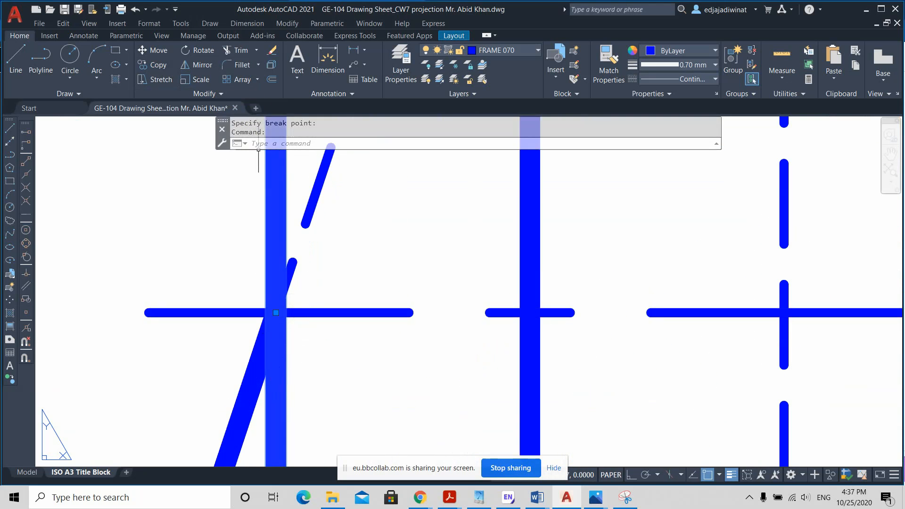
Step: Break the lug's outer vertical edge at the point where it meets the rib's slanted edge in the front view
click(189, 95)
click(181, 124)
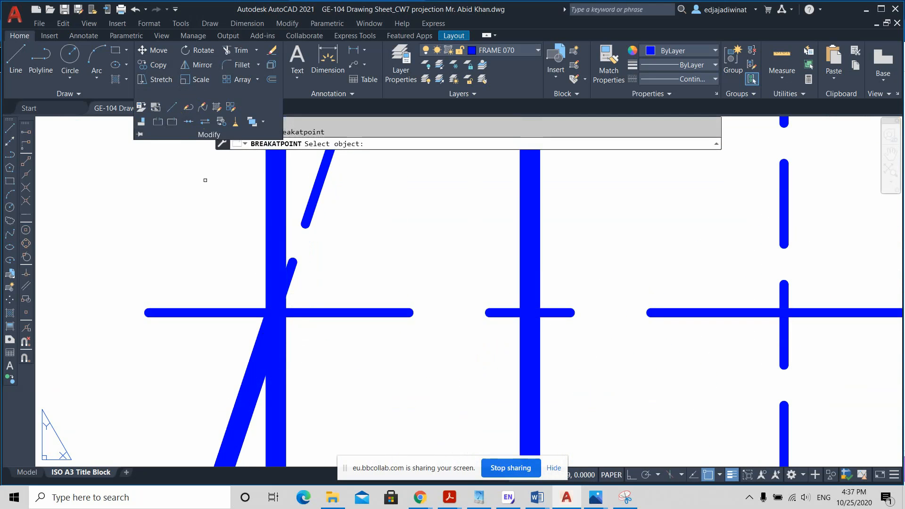
click(294, 203)
click(264, 191)
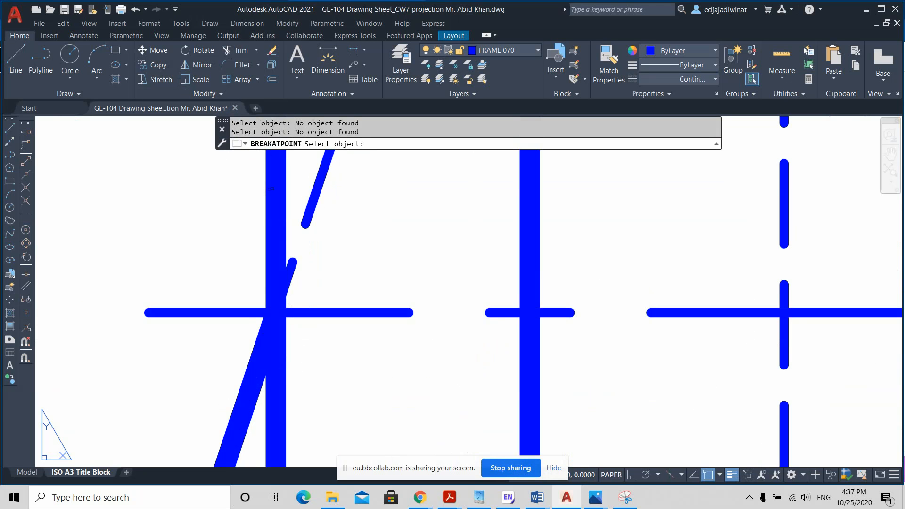
scroll(272, 189, down, 6)
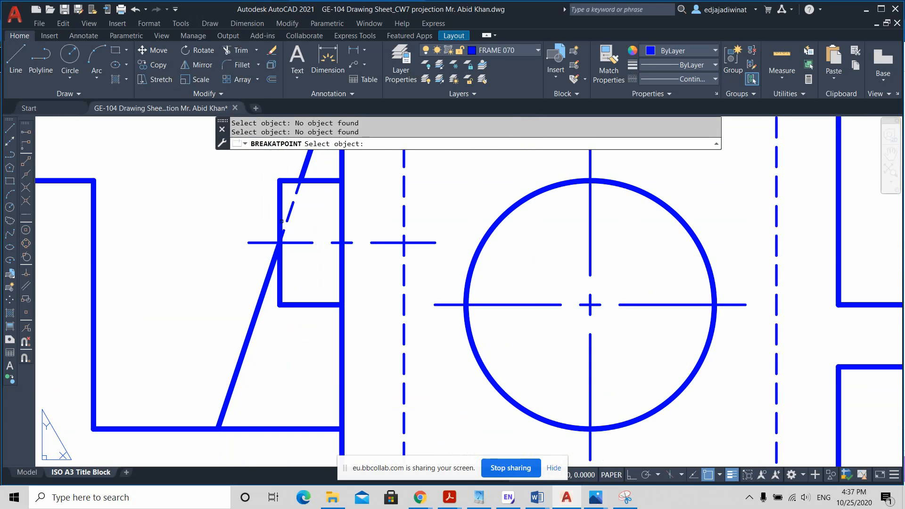
click(282, 200)
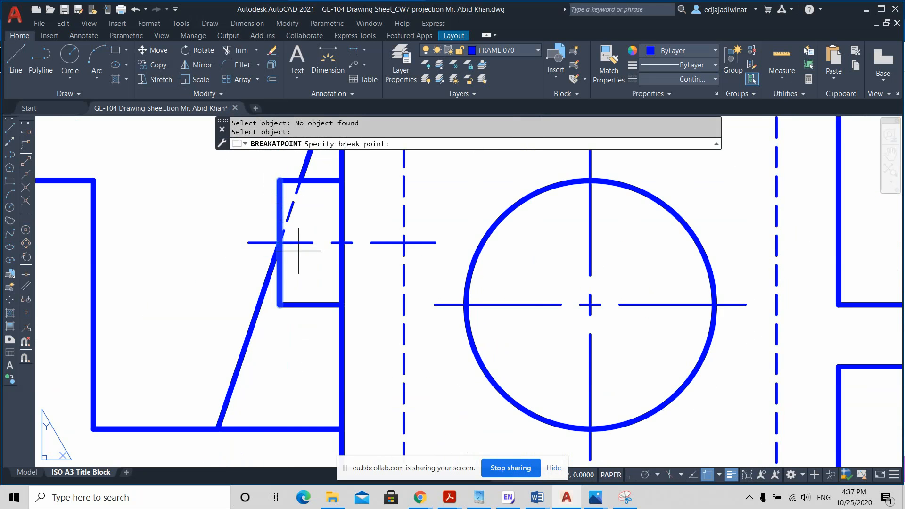
scroll(283, 243, up, 6)
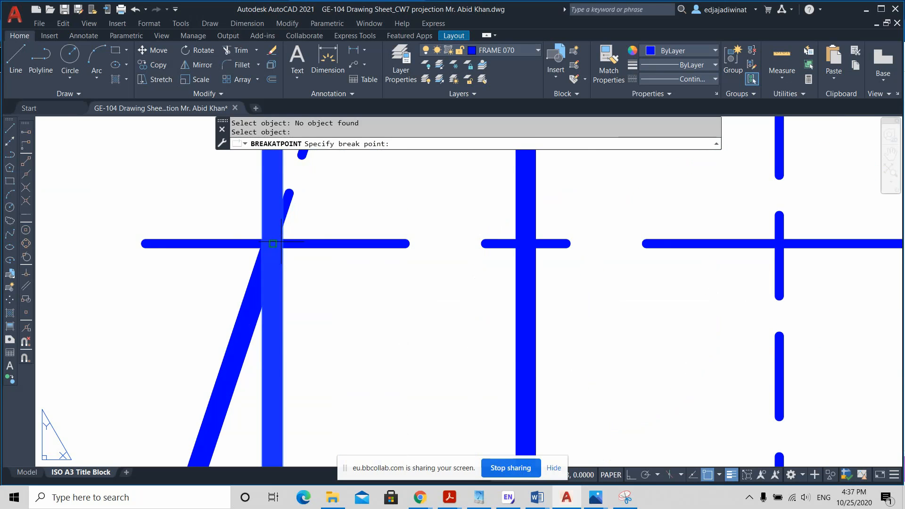
click(284, 244)
key(Escape)
scroll(324, 269, down, 6)
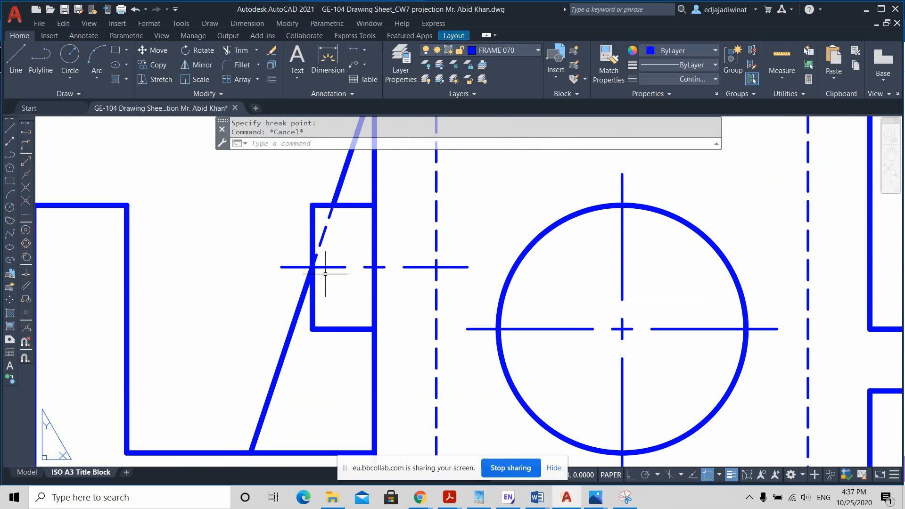
click(311, 235)
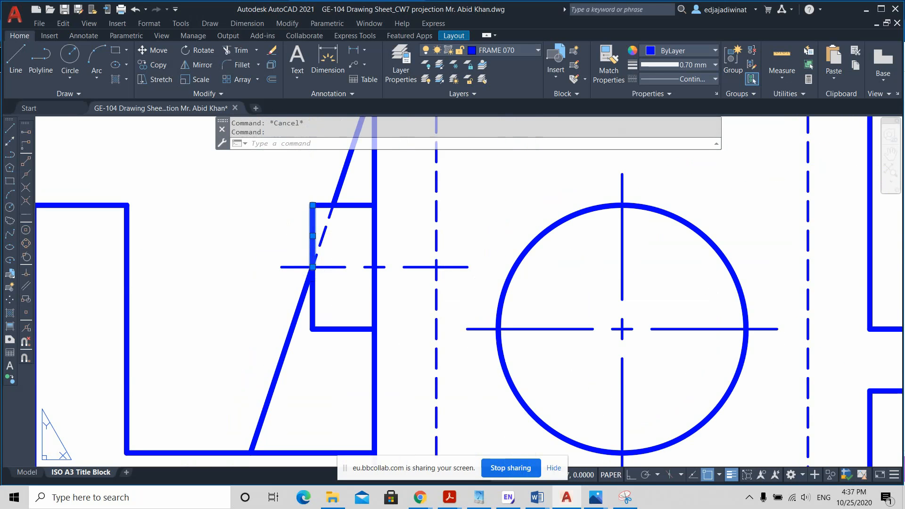
key(Escape)
Step: Erase the lug's lower edge, the lower half of its outer vertical edge, and its upper edge between the rib and the body
click(350, 355)
click(309, 314)
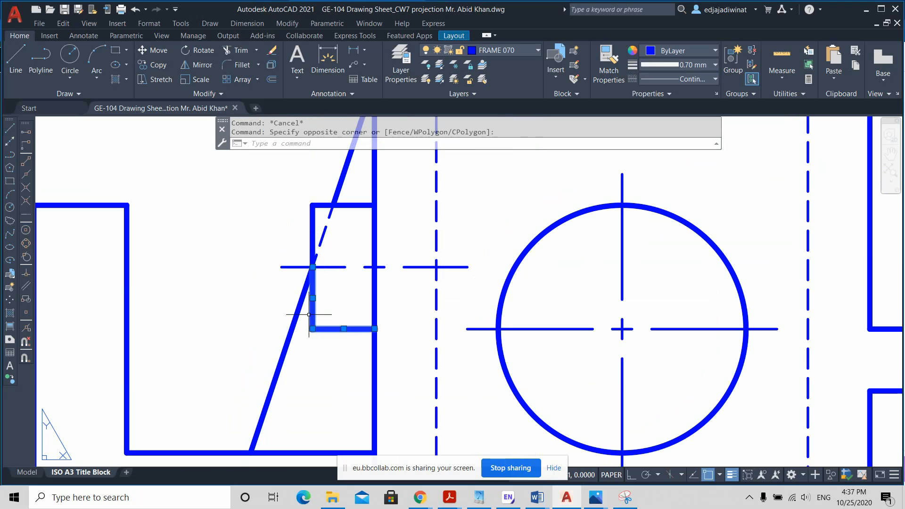
key(Delete)
click(360, 196)
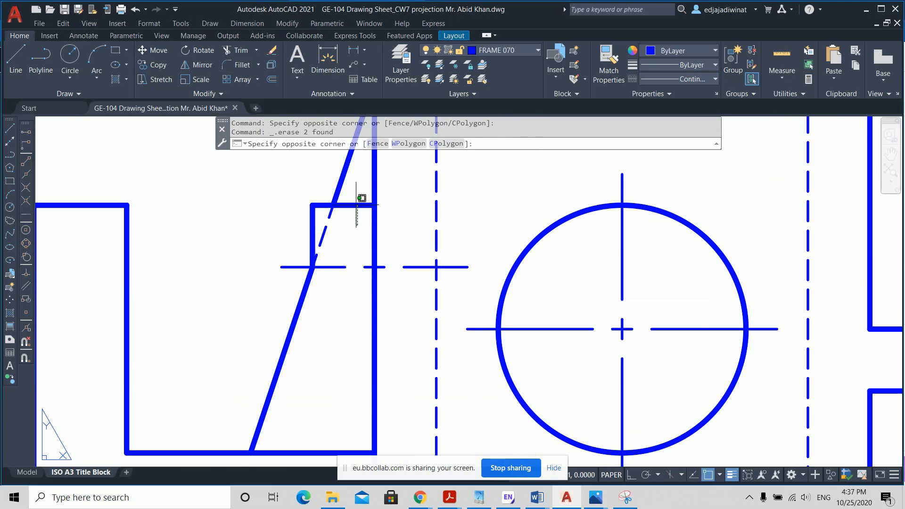
click(354, 205)
key(Delete)
Step: Change the dashed segment of the rib's slanted edge to the Continuous linetype with a 0.70 mm lineweight
scroll(420, 246, down, 2)
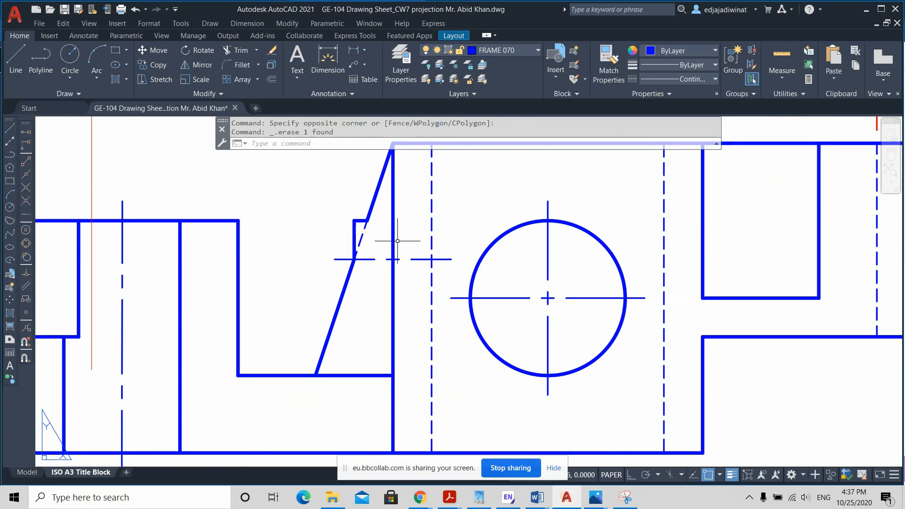
middle_drag(380, 231, 392, 253)
click(372, 260)
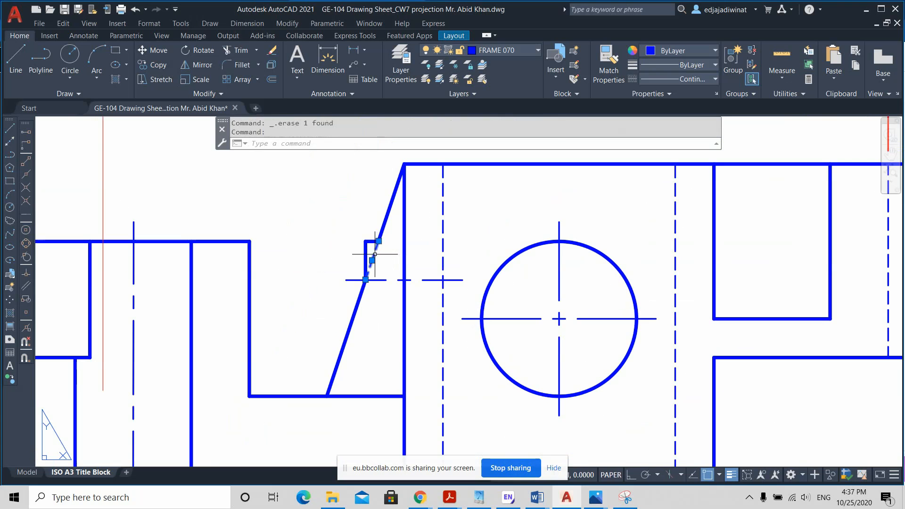
click(679, 79)
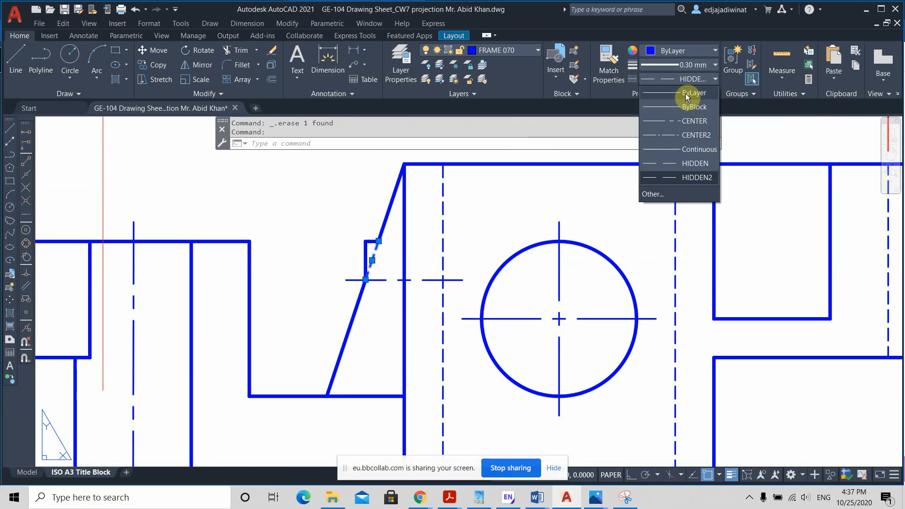
click(694, 145)
click(703, 65)
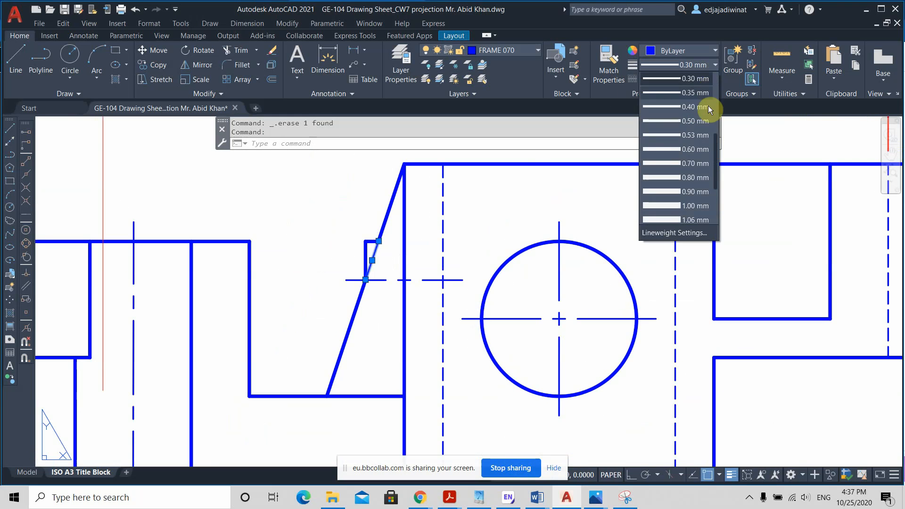
click(688, 162)
scroll(416, 312, down, 3)
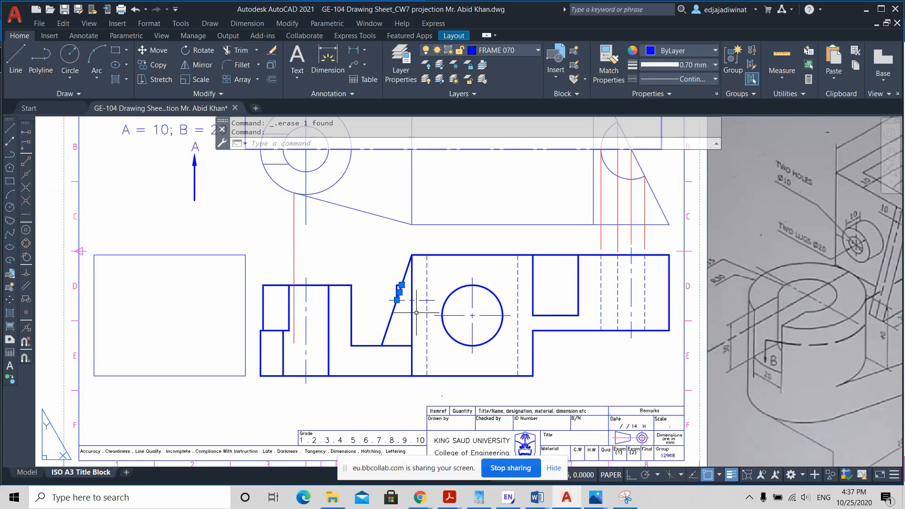
key(Escape)
Step: Compare the front view's rib and lug area with the isometric sketch and the top view
scroll(419, 315, up, 2)
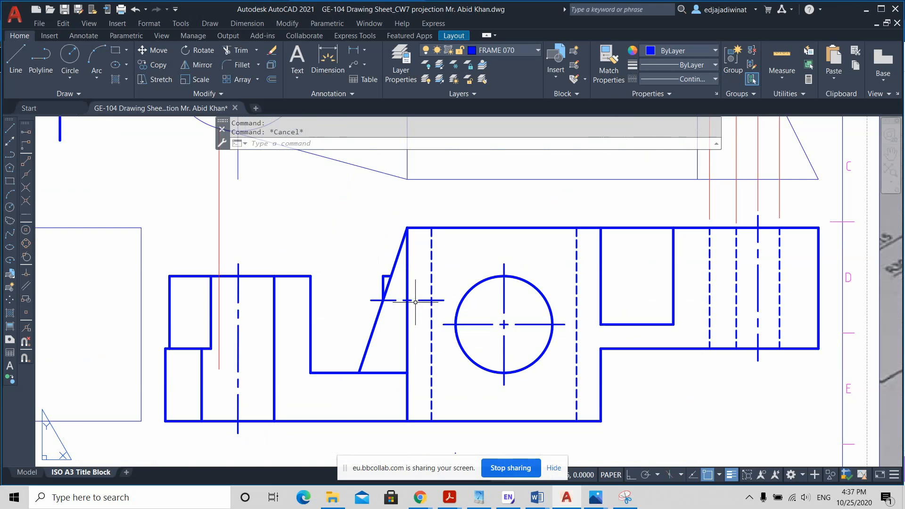
scroll(489, 289, down, 4)
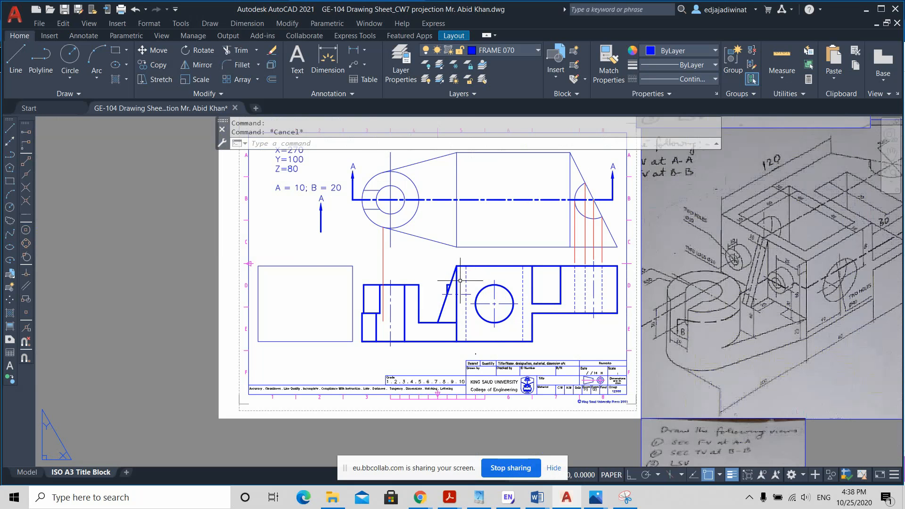
scroll(443, 316, up, 2)
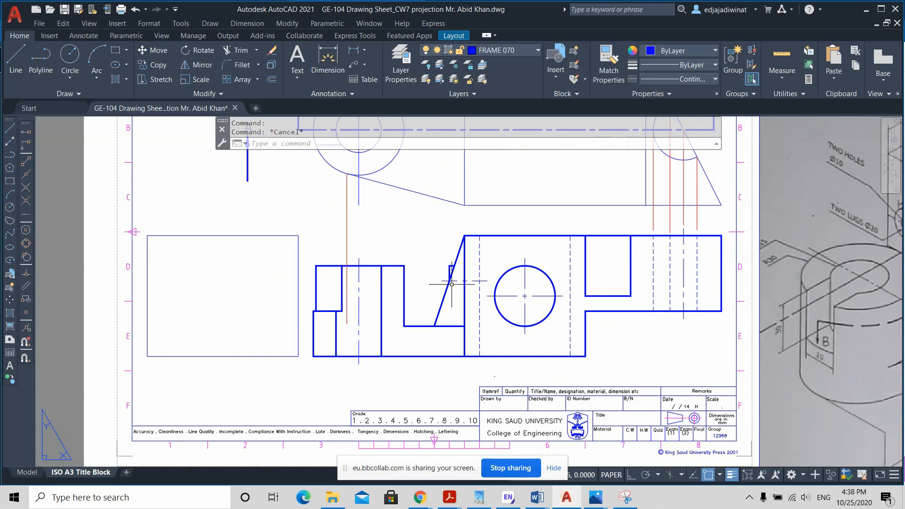
scroll(521, 292, down, 2)
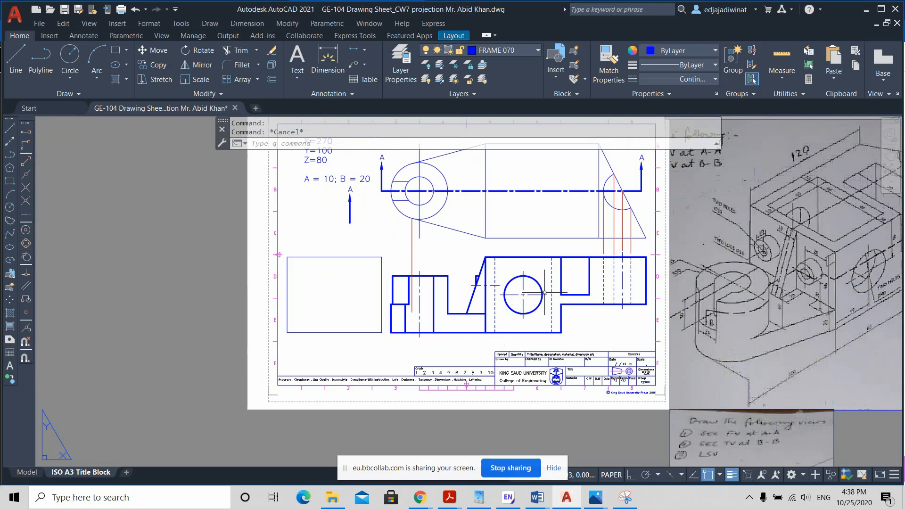
scroll(478, 280, up, 2)
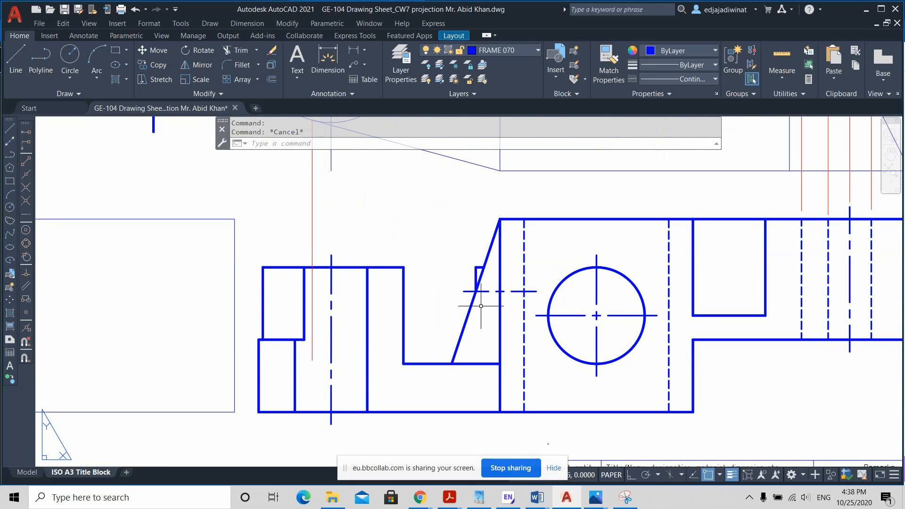
scroll(481, 306, down, 2)
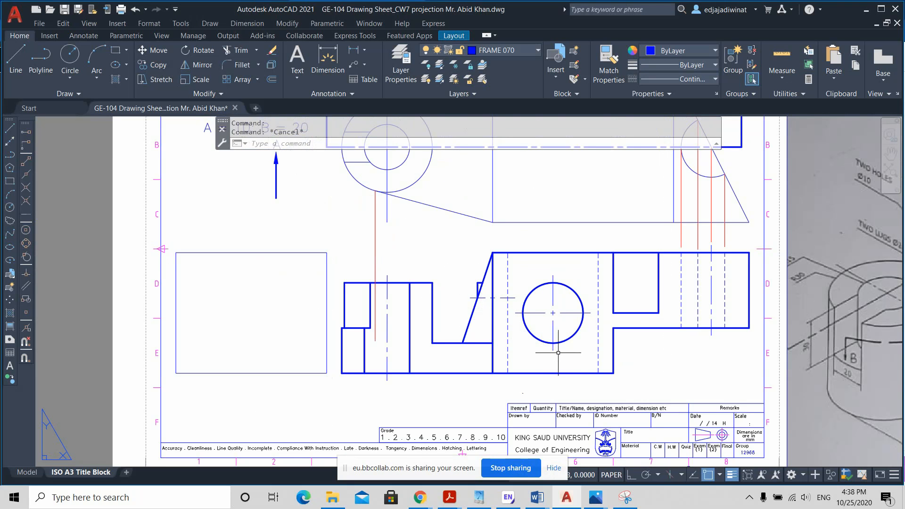
scroll(561, 351, down, 2)
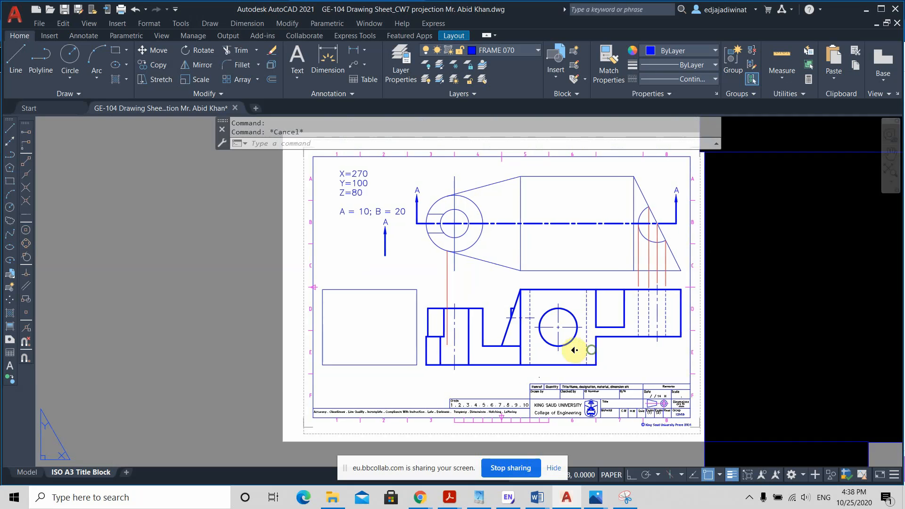
middle_drag(571, 347, 486, 348)
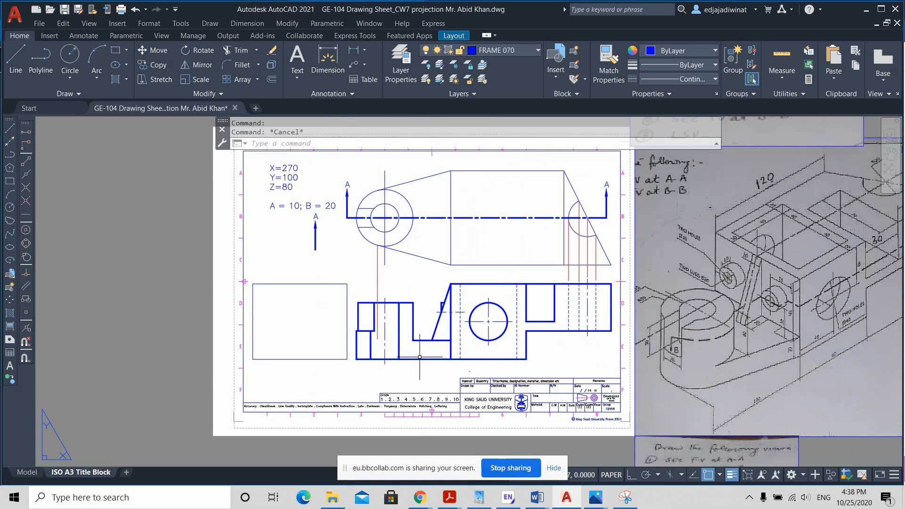
Step: Start a hatch and set its pattern to the predefined ANSI31 in the hatch settings
click(114, 79)
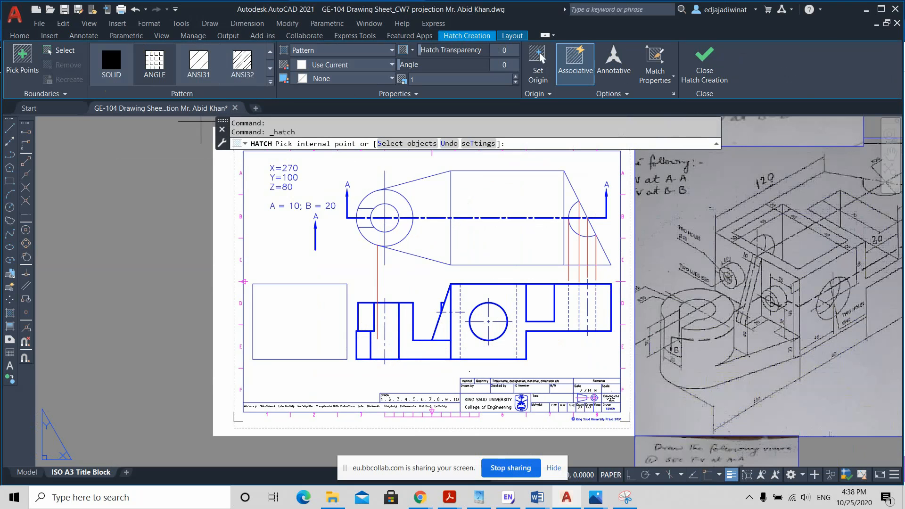
click(468, 145)
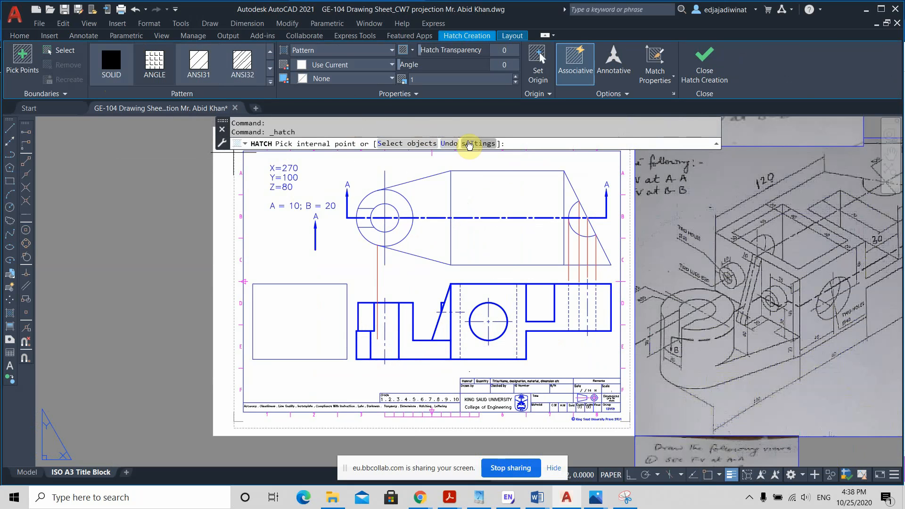
click(469, 144)
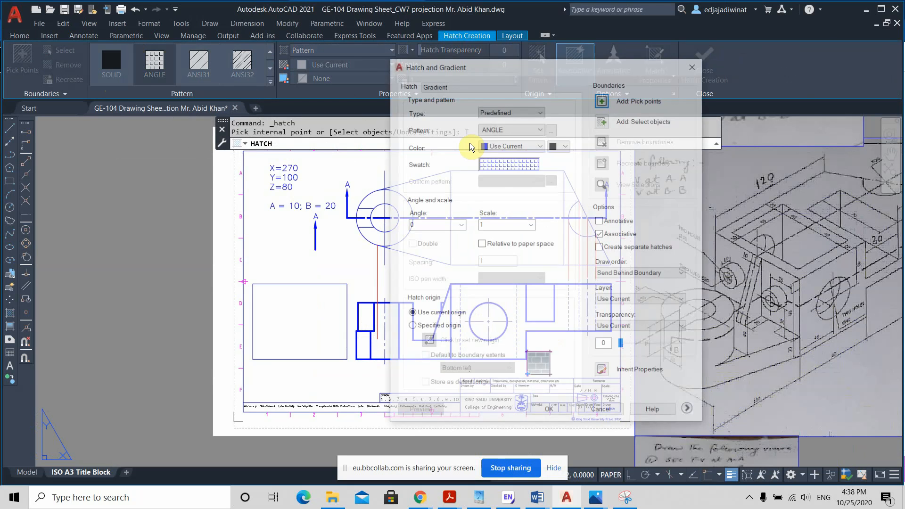
click(539, 129)
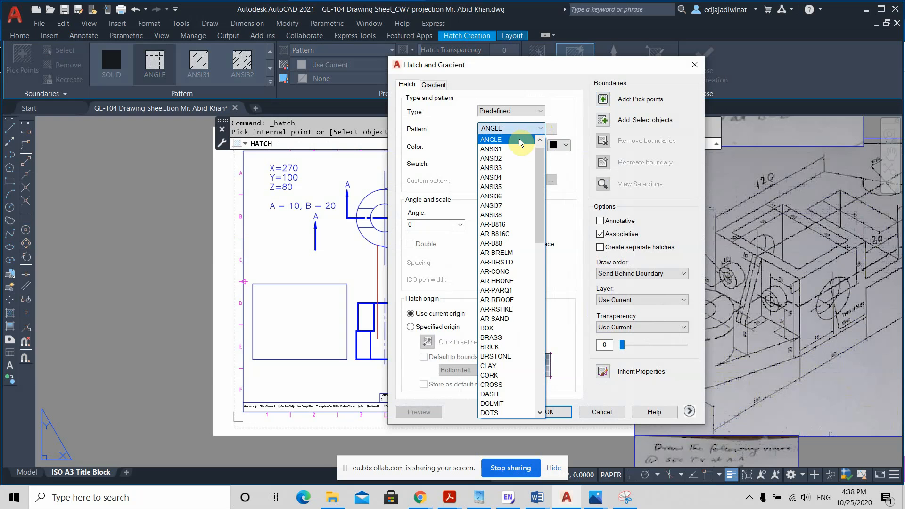
click(553, 130)
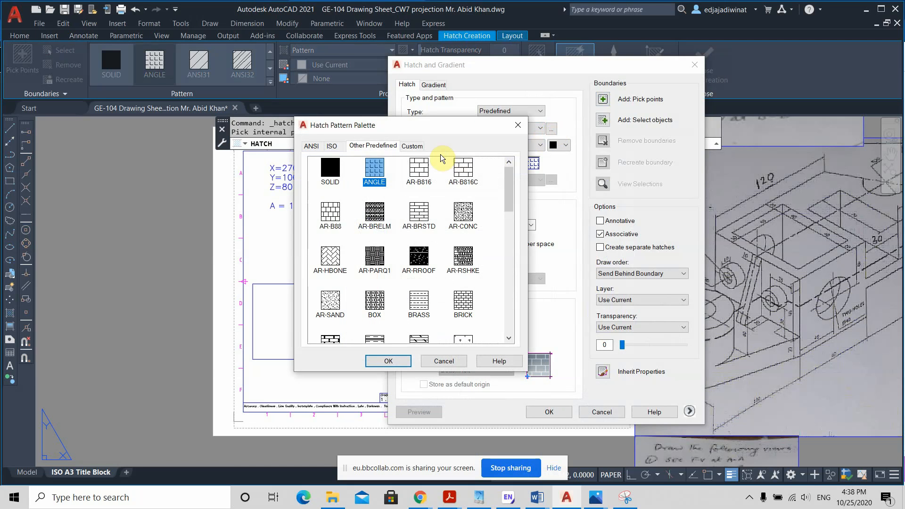
click(309, 141)
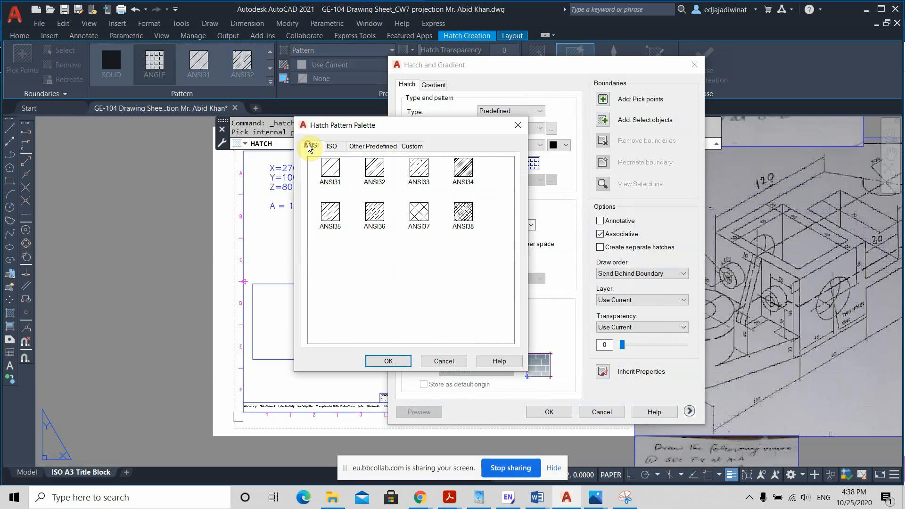
click(332, 171)
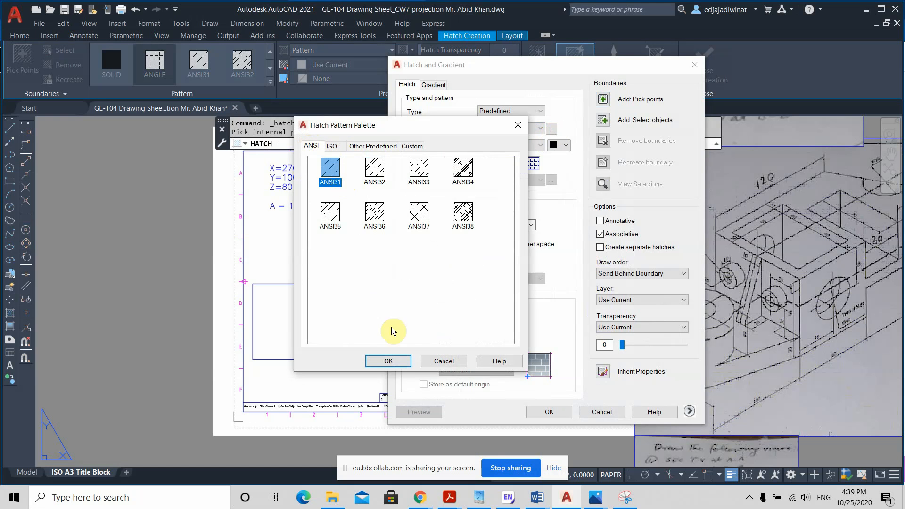
click(388, 360)
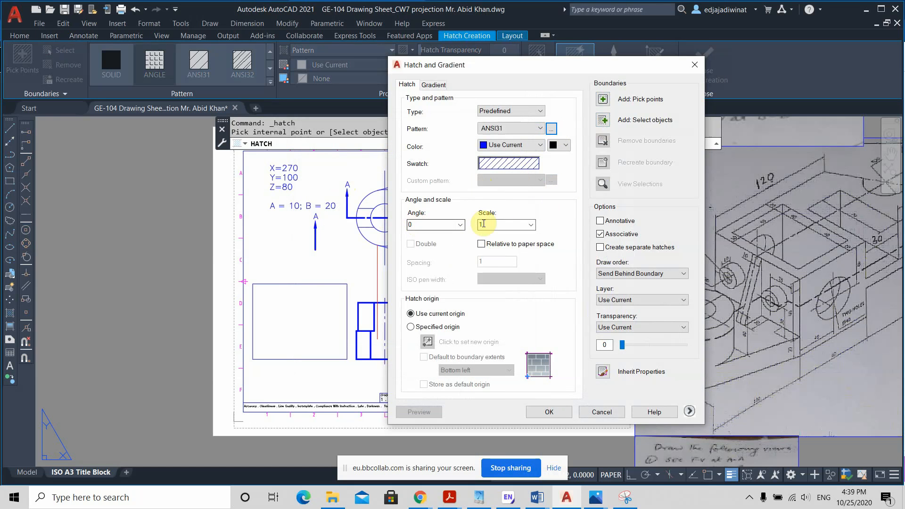
Step: Hatch the cut areas on both sides of the cylinder's bore in the front view, including the base up to the body's outer edge
click(603, 99)
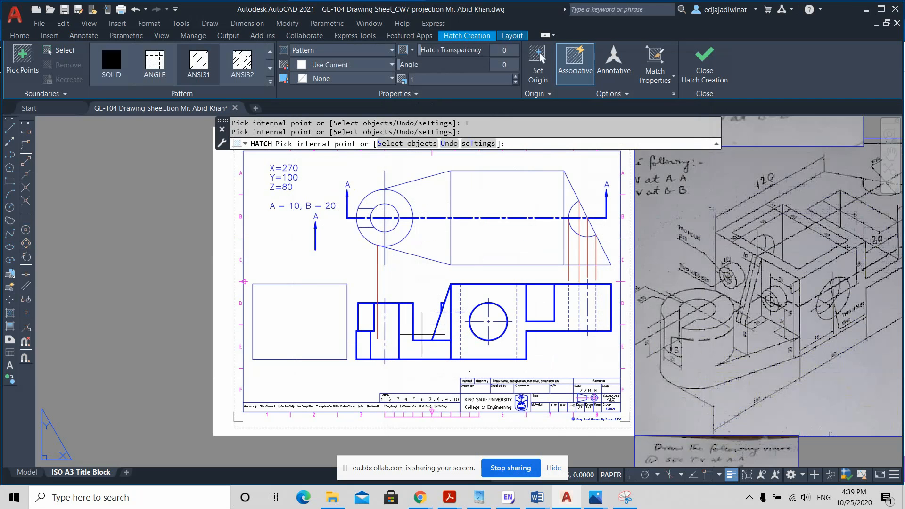
scroll(406, 340, up, 2)
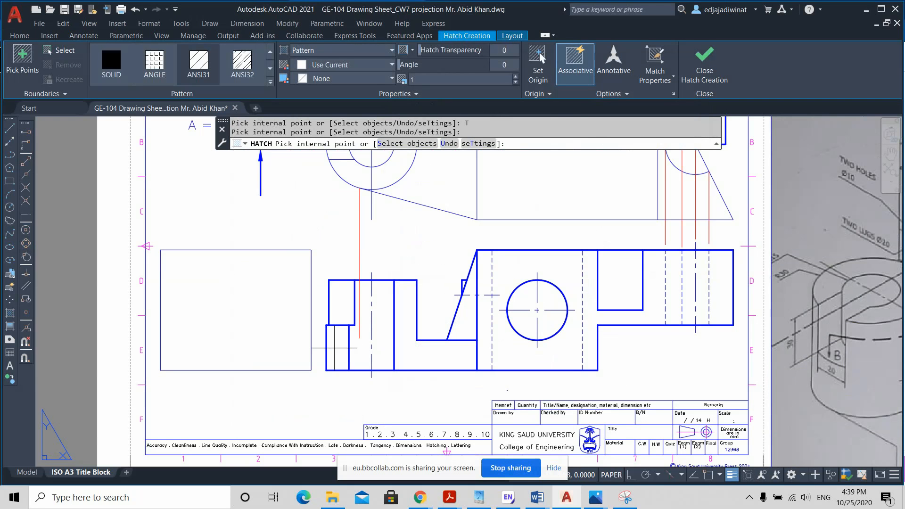
click(338, 349)
click(408, 347)
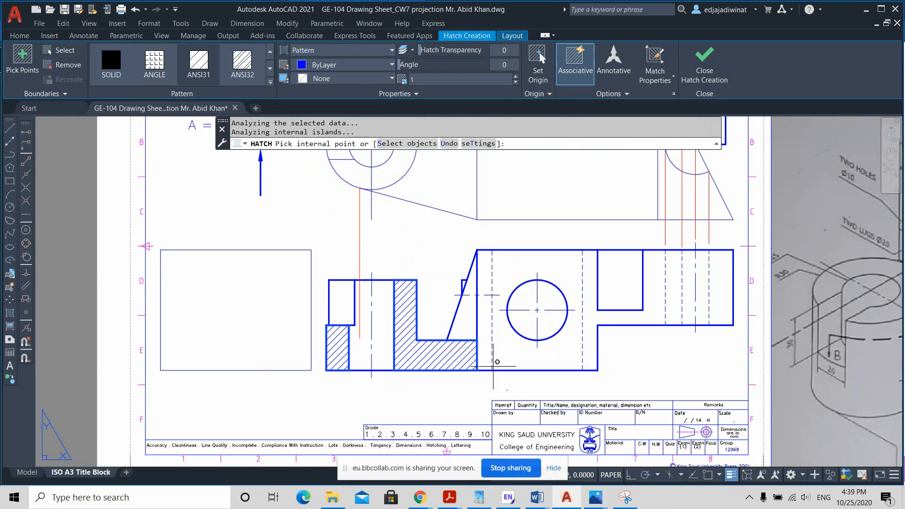
key(Escape)
Step: Change the two dashed vertical lines beside the large hole in the front view to the Continuous linetype with a 0.70 mm lineweight
scroll(463, 355, down, 2)
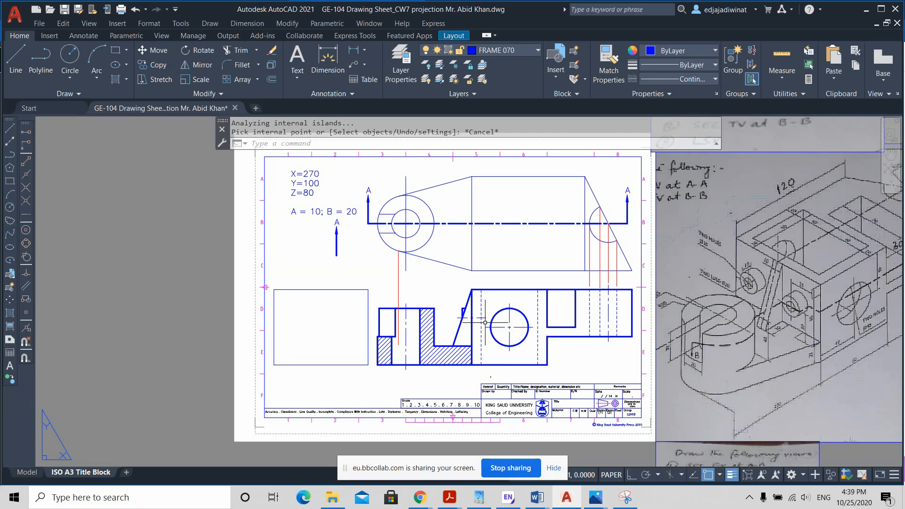
scroll(496, 362, up, 2)
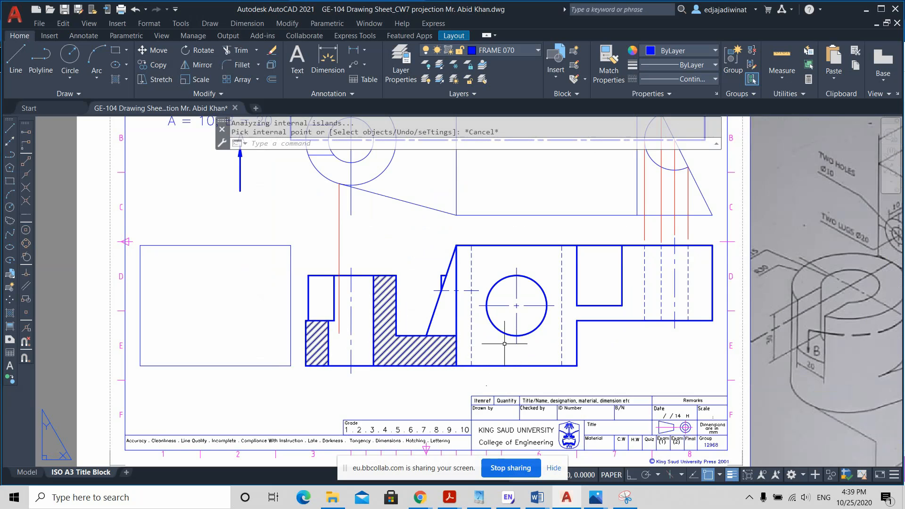
scroll(582, 360, down, 3)
middle_drag(561, 354, 520, 349)
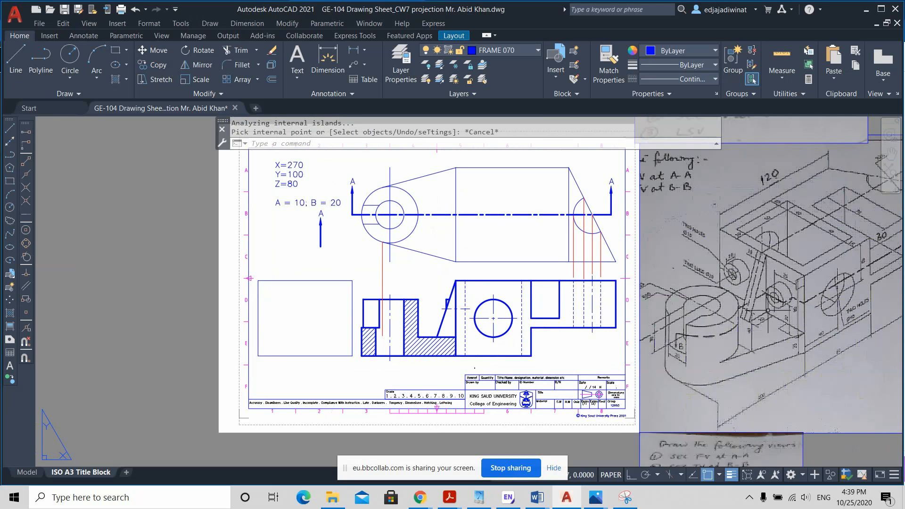
scroll(473, 346, up, 2)
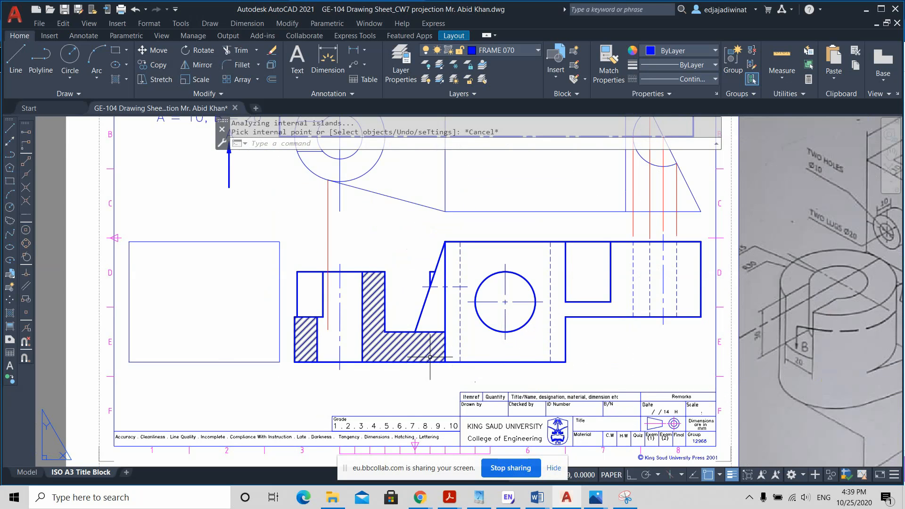
scroll(444, 346, down, 2)
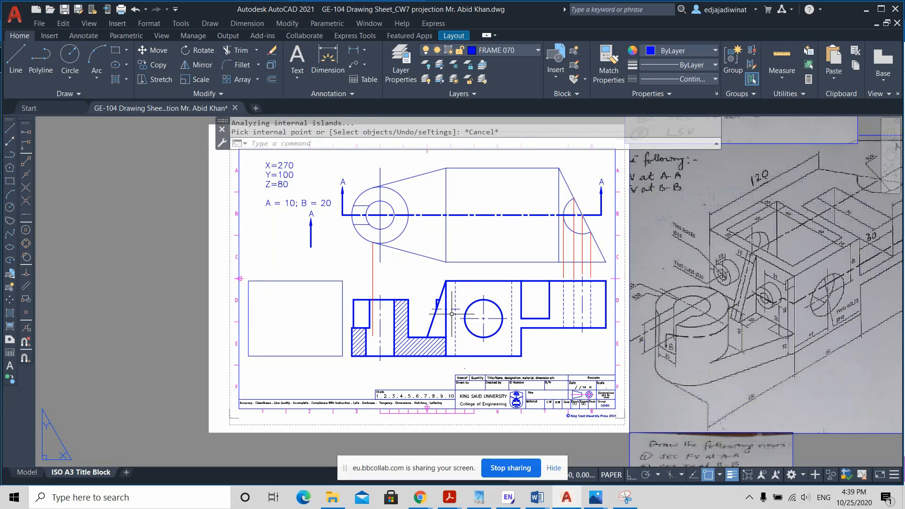
click(455, 307)
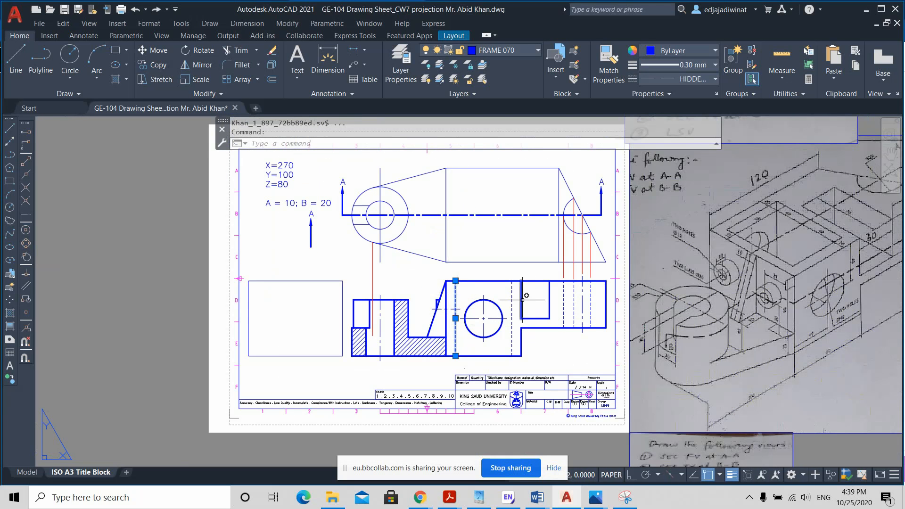
click(512, 295)
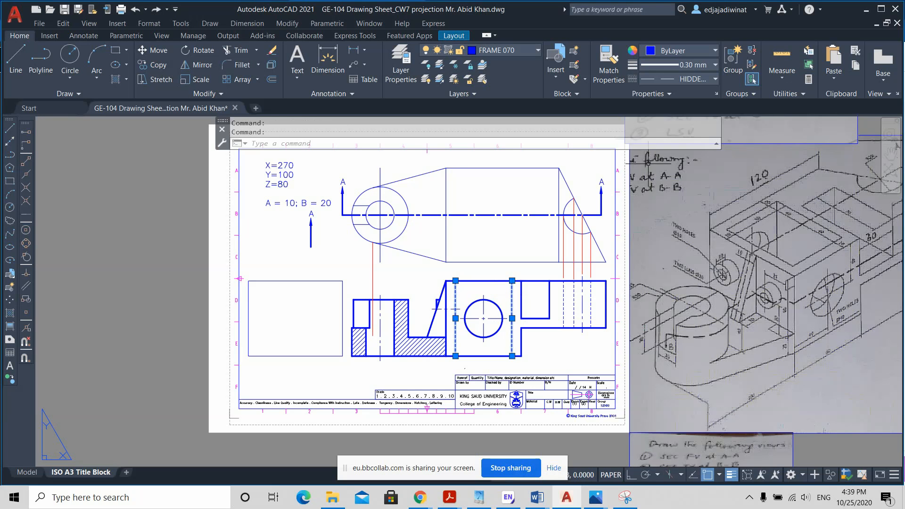
click(706, 66)
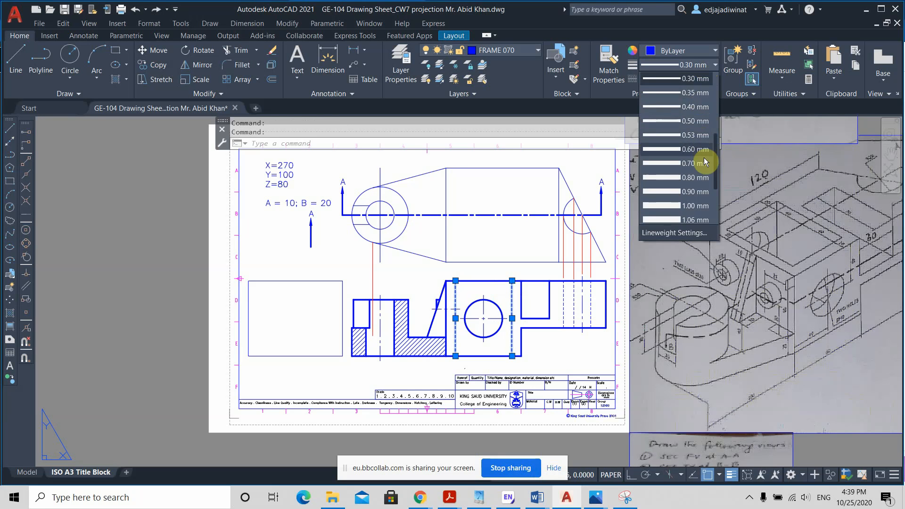
click(701, 163)
click(707, 80)
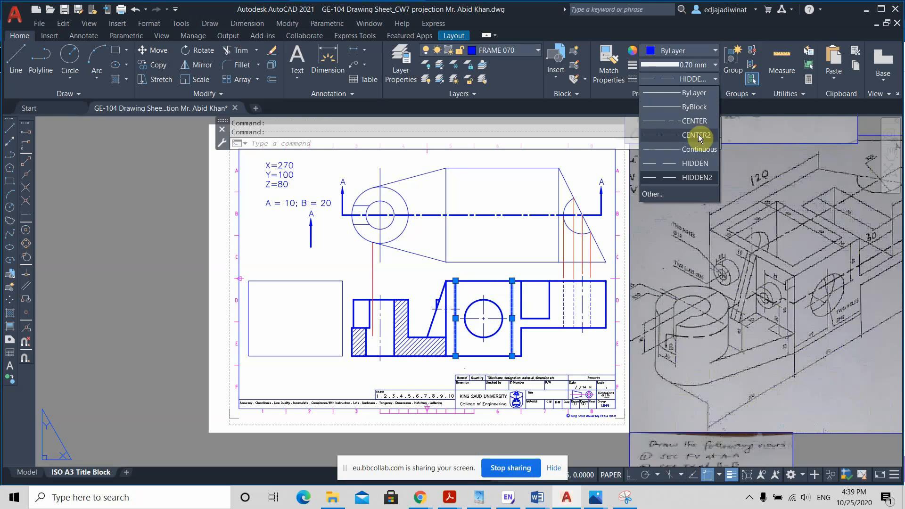
click(688, 121)
scroll(477, 352, up, 2)
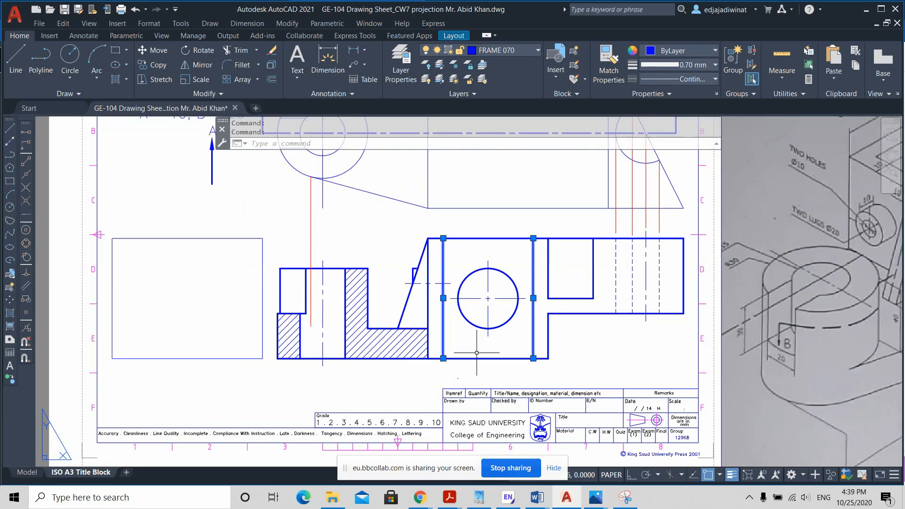
scroll(488, 353, down, 2)
key(Escape)
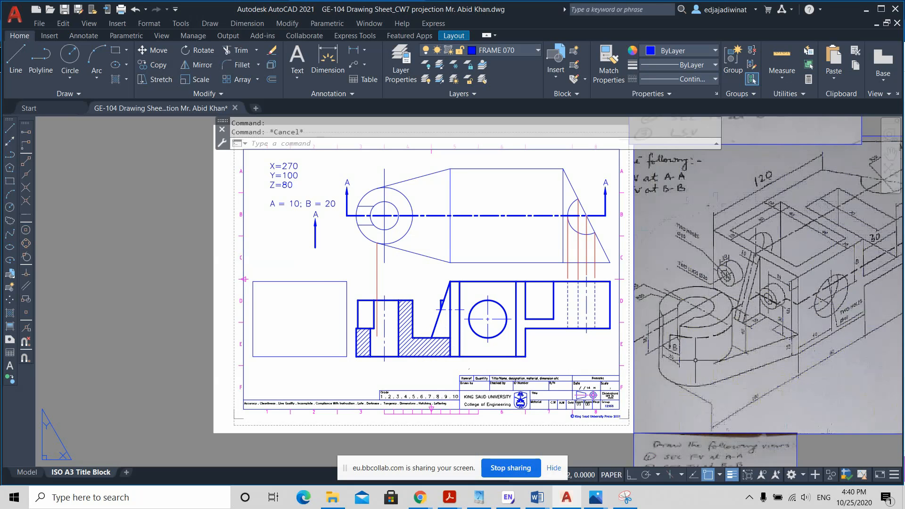
Step: Trim the body's outer vertical edge below the base's upper surface in the front view
scroll(453, 342, up, 3)
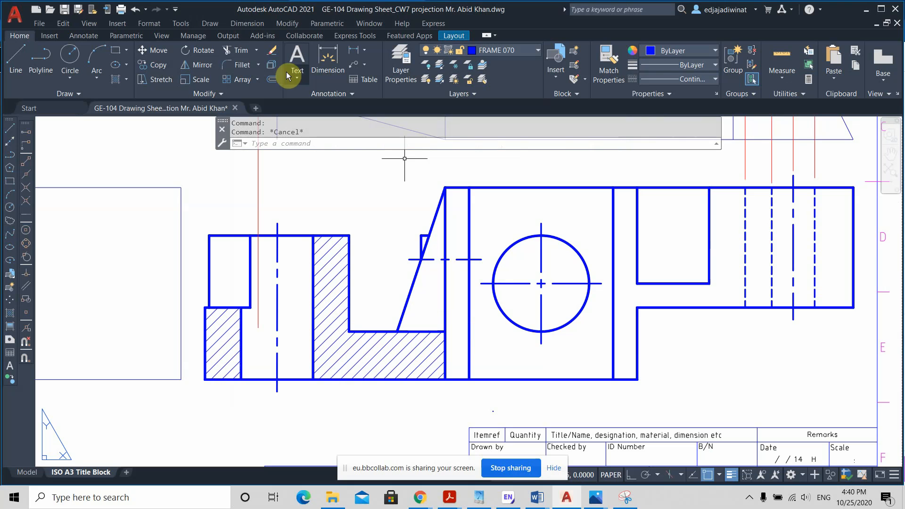
click(233, 55)
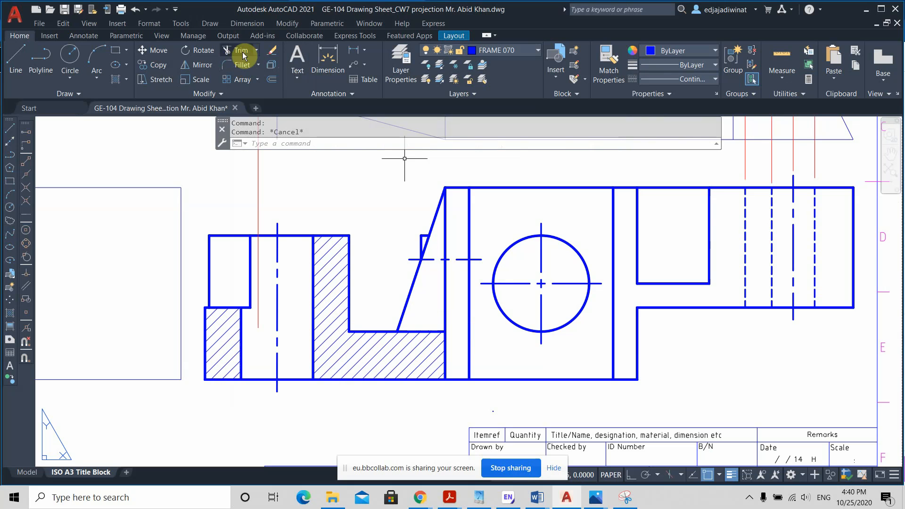
click(454, 357)
key(Return)
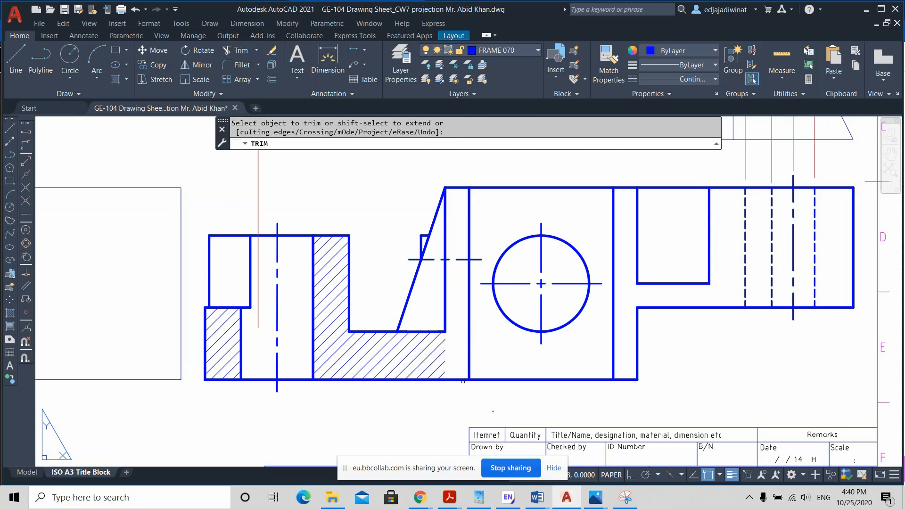
key(Escape)
scroll(479, 395, down, 2)
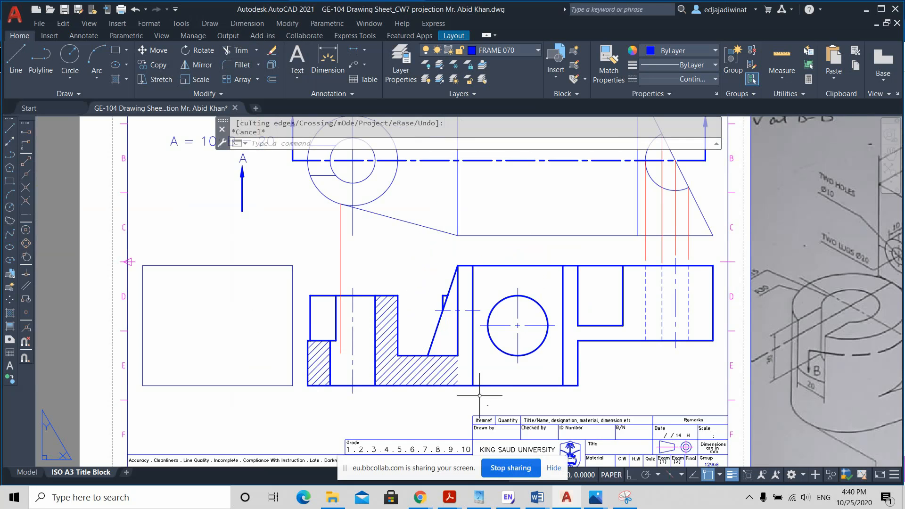
scroll(504, 394, down, 2)
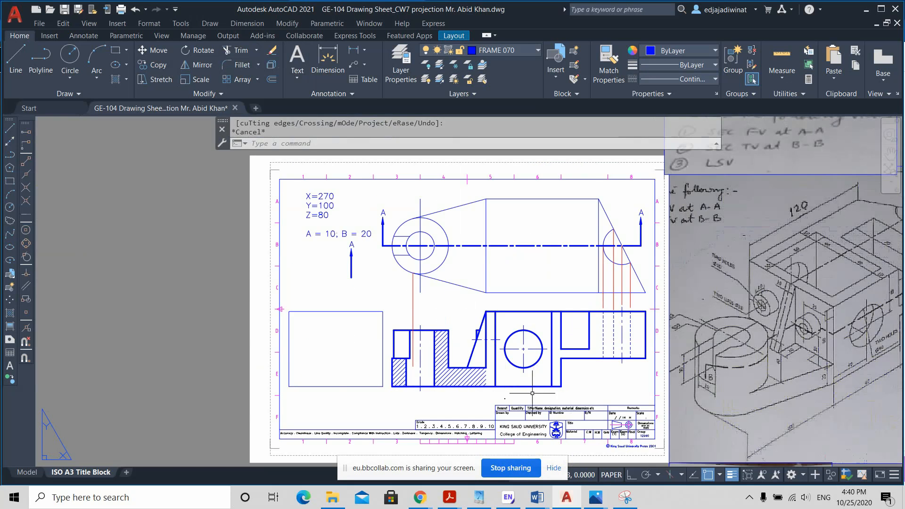
scroll(495, 378, up, 2)
scroll(495, 378, up, 2)
click(465, 372)
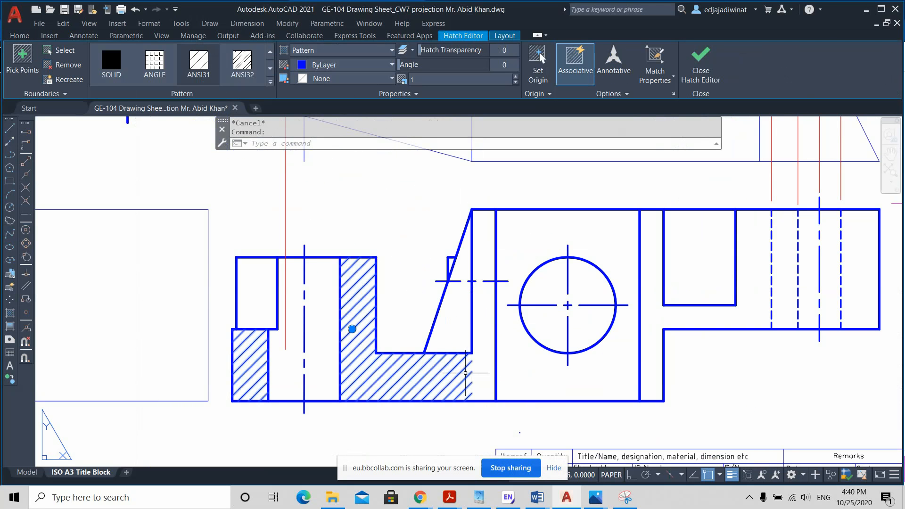
click(469, 370)
click(352, 329)
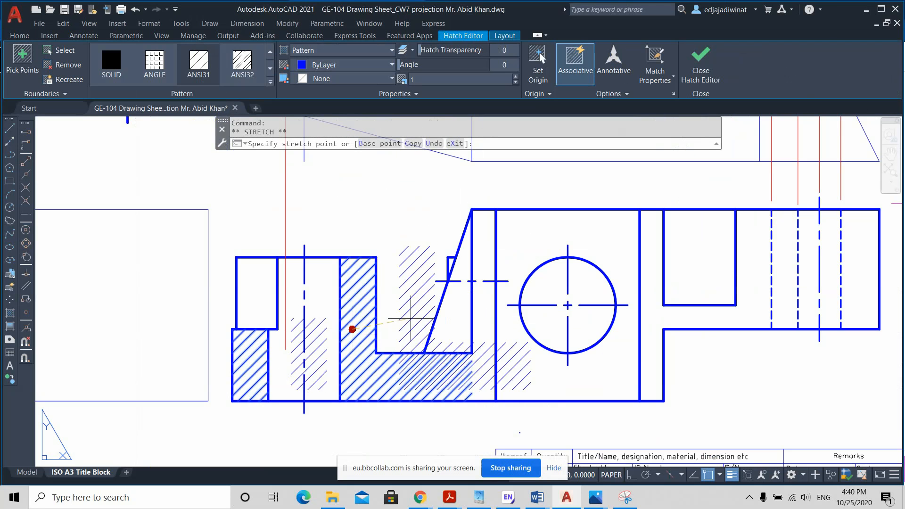
key(Escape)
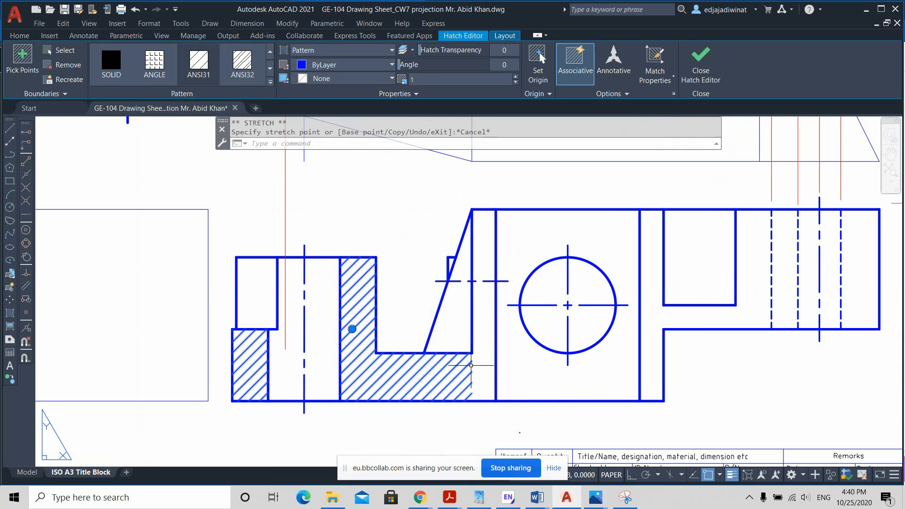
key(Escape)
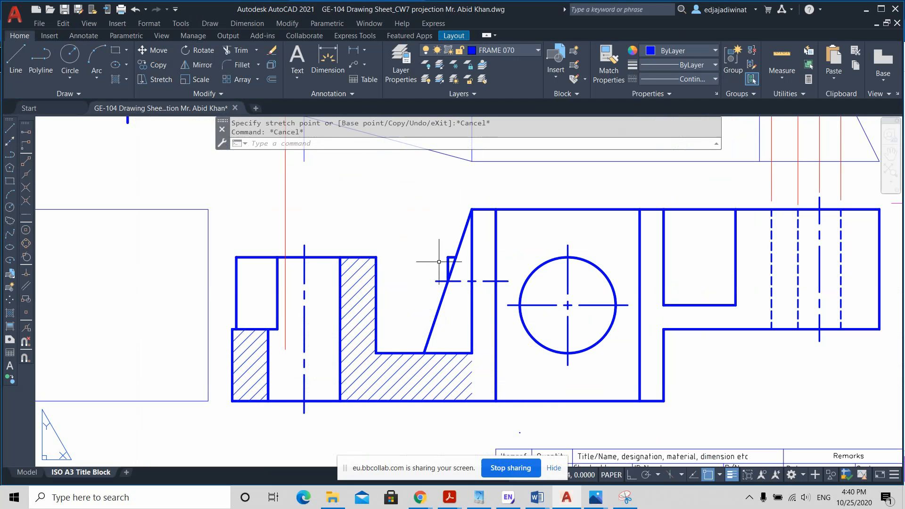
Step: Replace the front view's hatch with a new one covering both sides of the bore, the base and the box's adjoining end wall
click(403, 364)
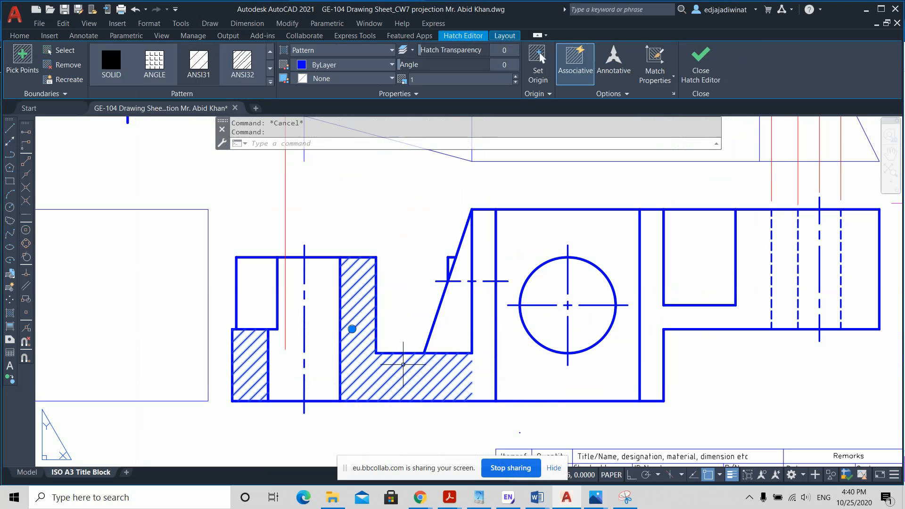
key(Delete)
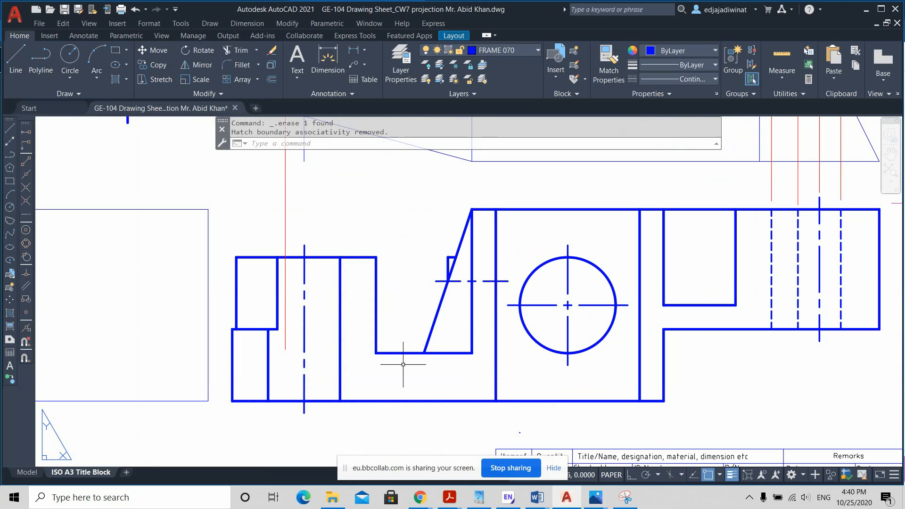
click(117, 81)
click(250, 365)
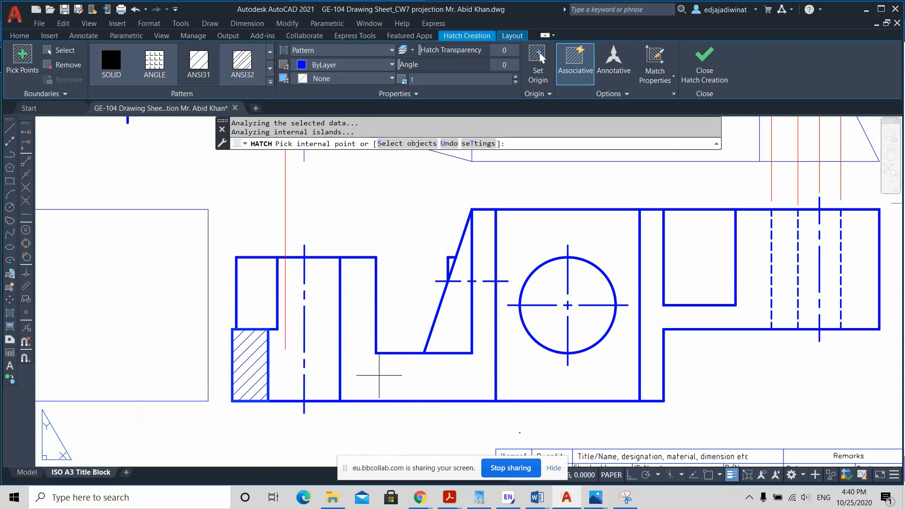
click(379, 375)
click(484, 259)
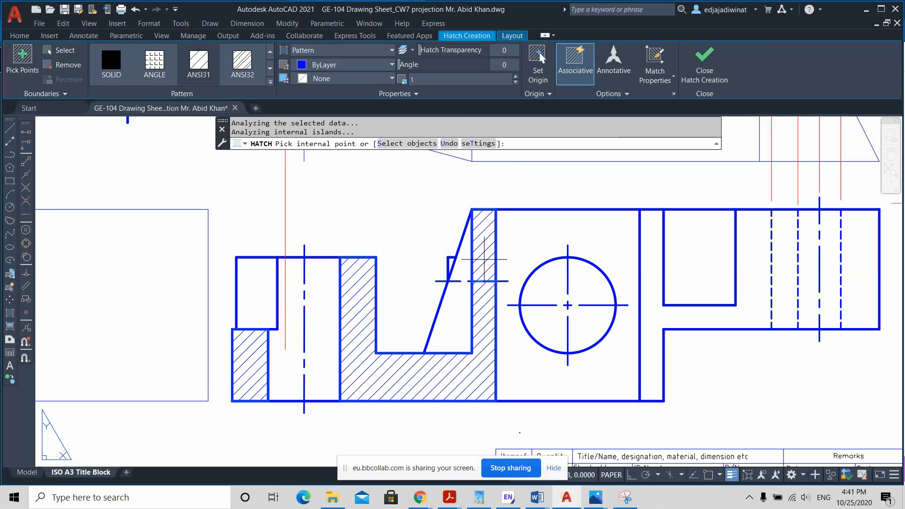
key(Escape)
Step: Compare the hatched front view with the isometric sketch, examining the A-A cutting plane and the semicircular cut at the arm's slanted end
scroll(547, 383, down, 2)
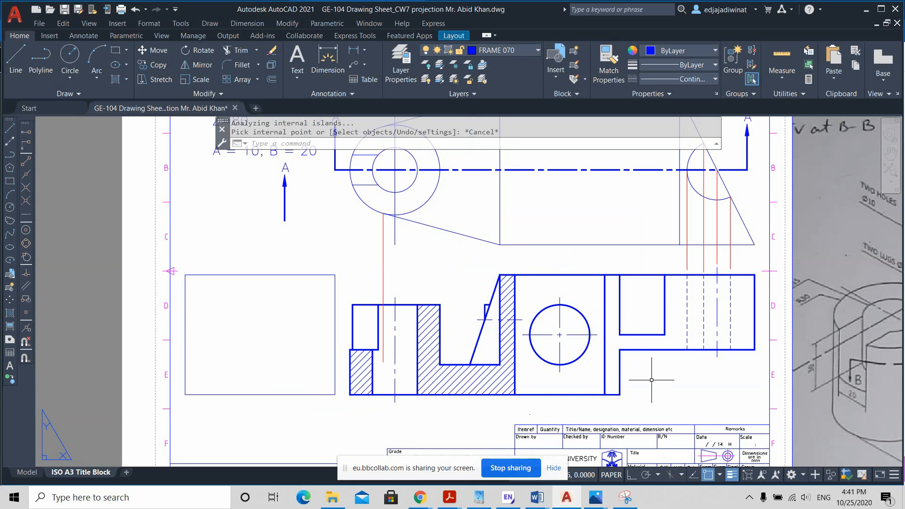
middle_drag(651, 380, 601, 371)
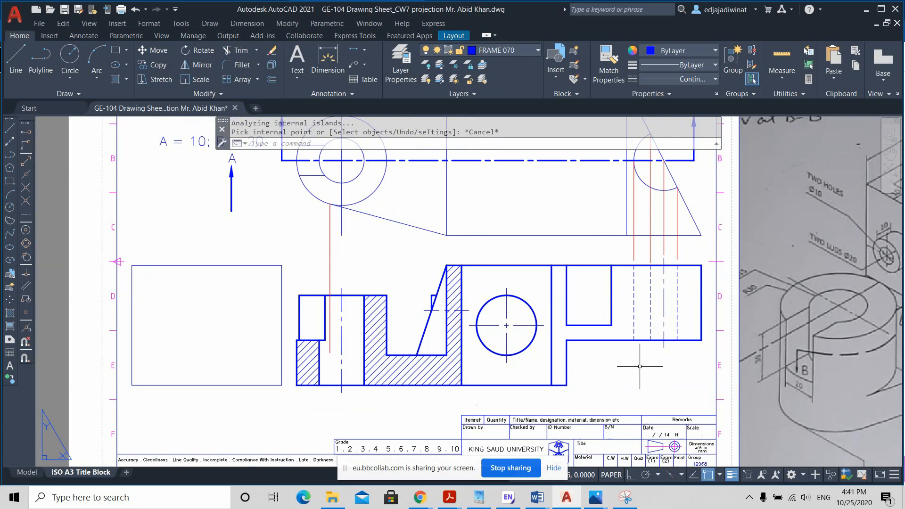
scroll(640, 366, down, 2)
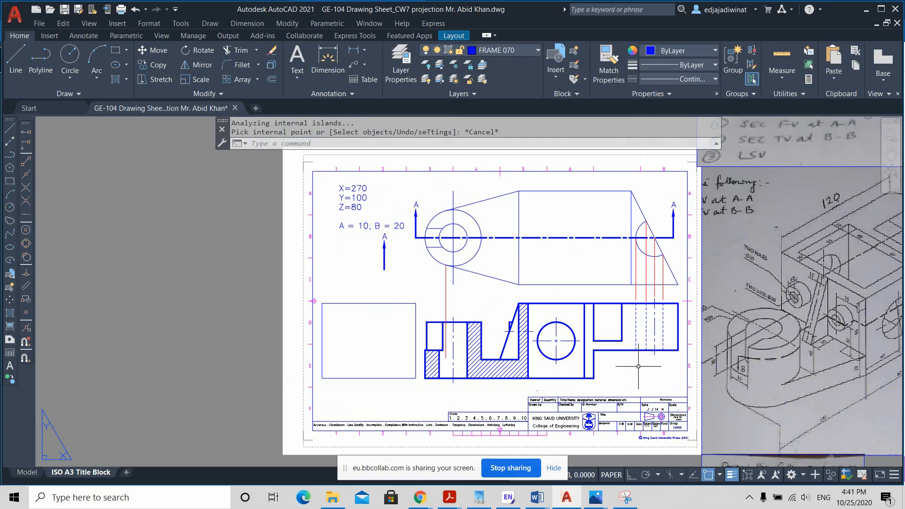
middle_drag(638, 366, 495, 350)
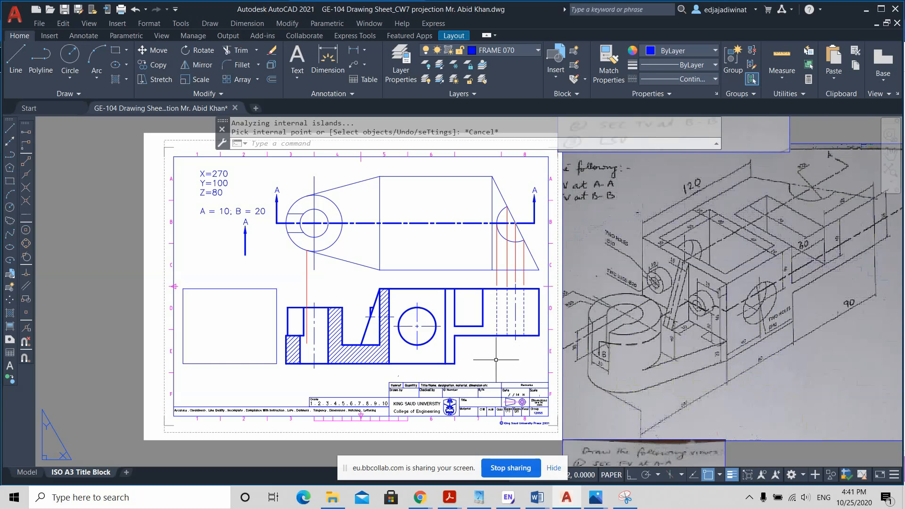
scroll(409, 361, up, 4)
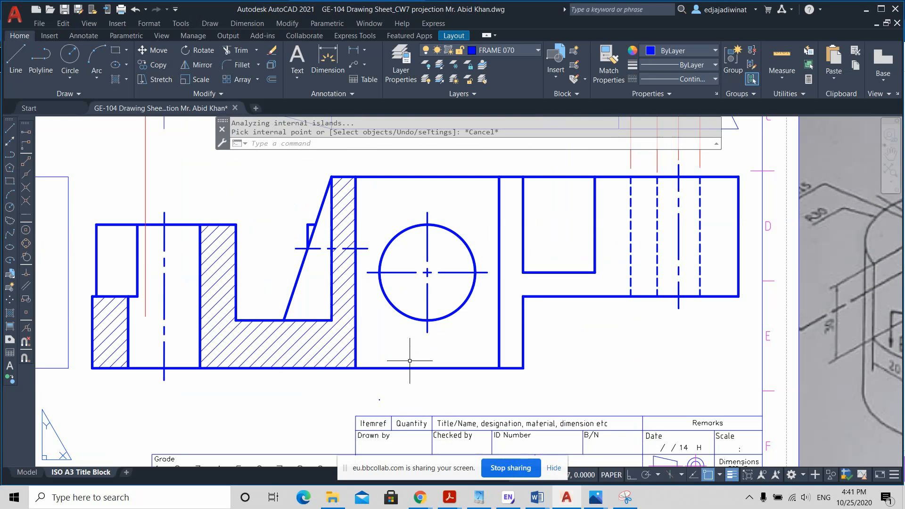
click(323, 336)
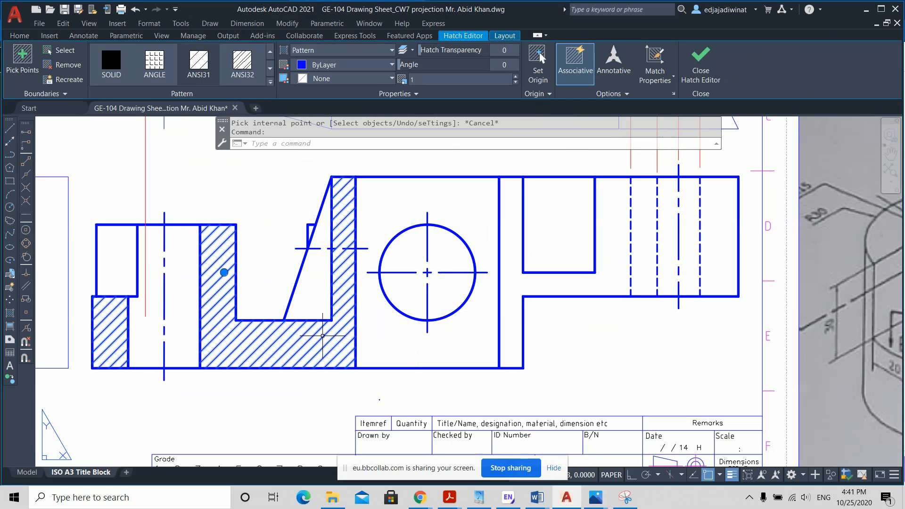
scroll(323, 335, down, 2)
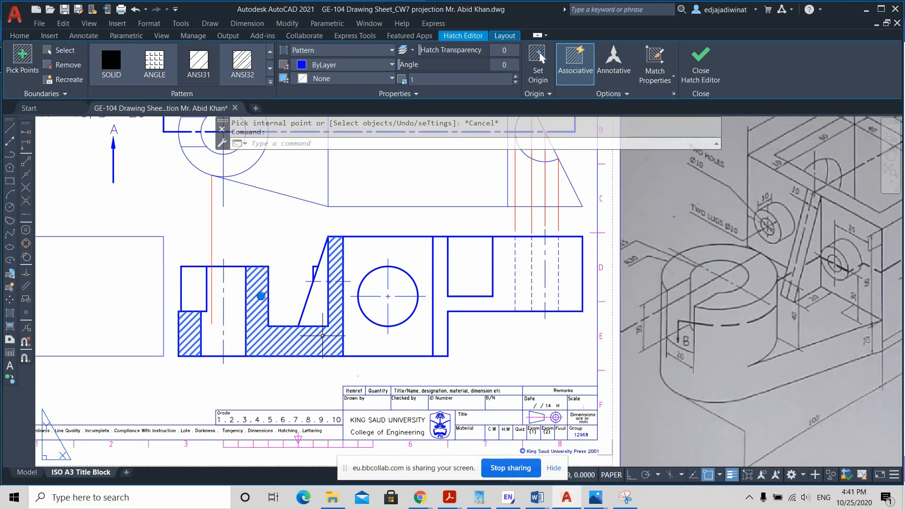
right_click(322, 335)
click(323, 337)
key(Escape)
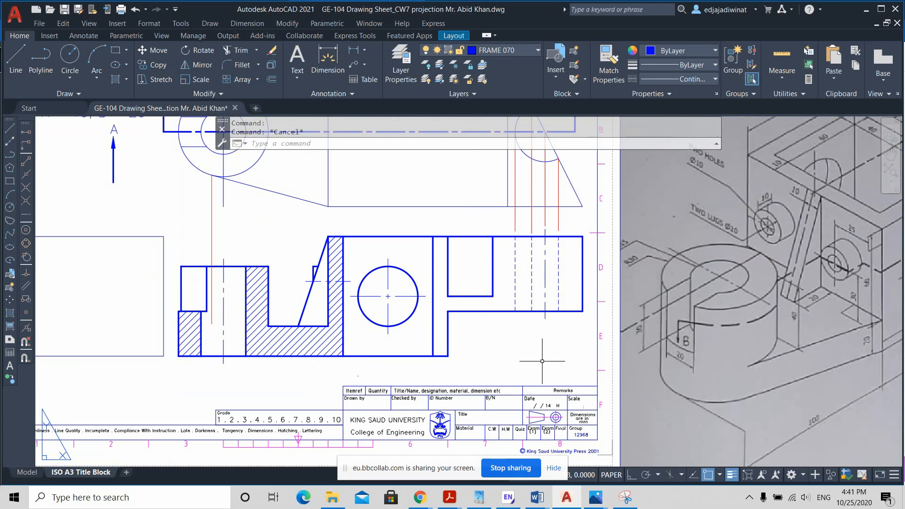
scroll(542, 361, down, 4)
scroll(549, 356, up, 4)
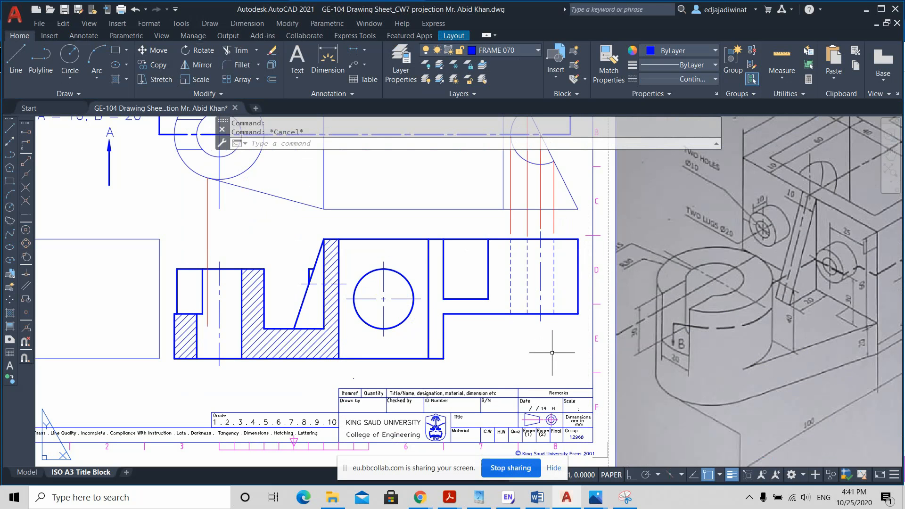
scroll(589, 325, down, 2)
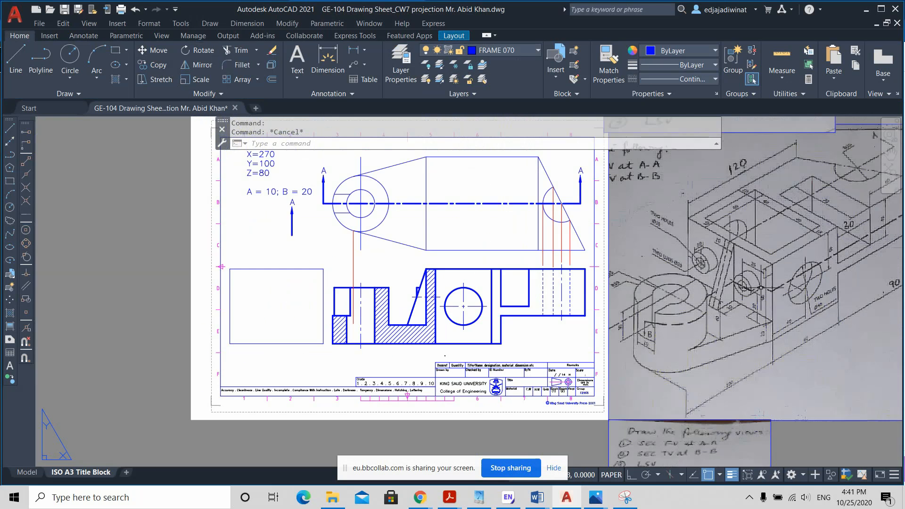
middle_drag(830, 250, 732, 264)
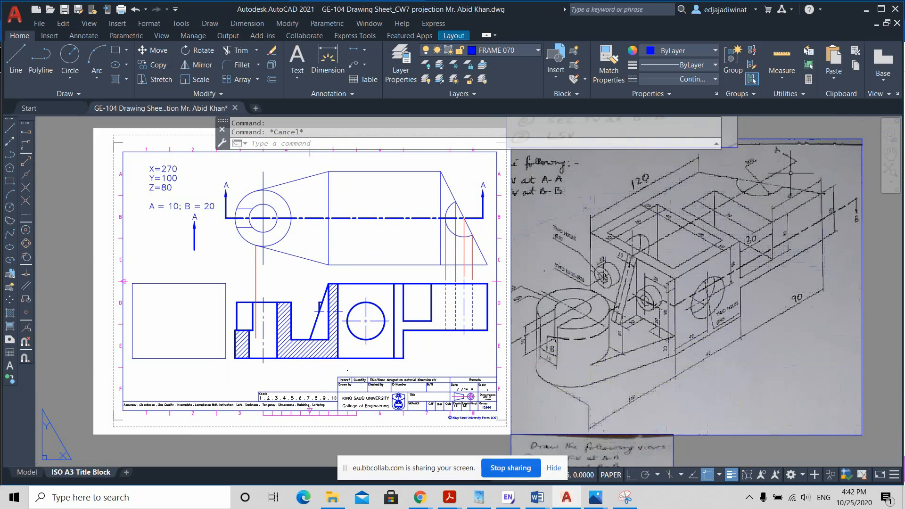
scroll(790, 177, up, 2)
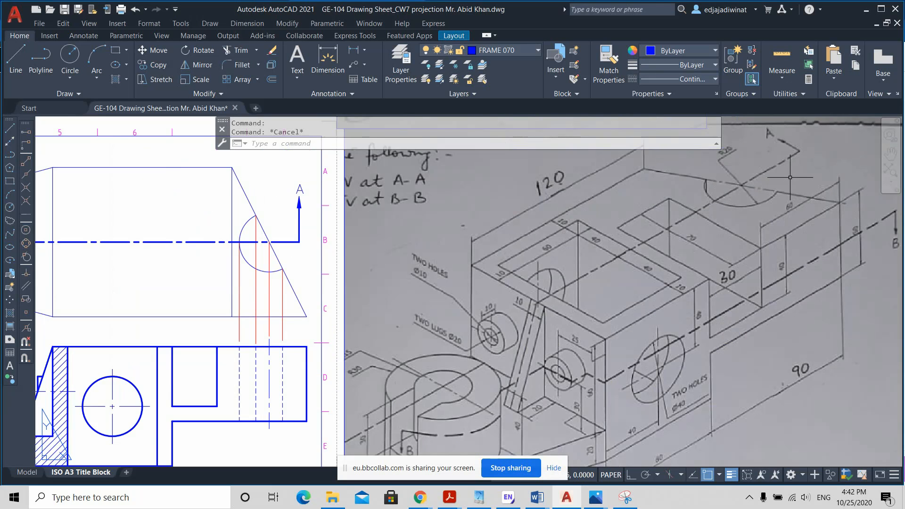
scroll(790, 177, down, 2)
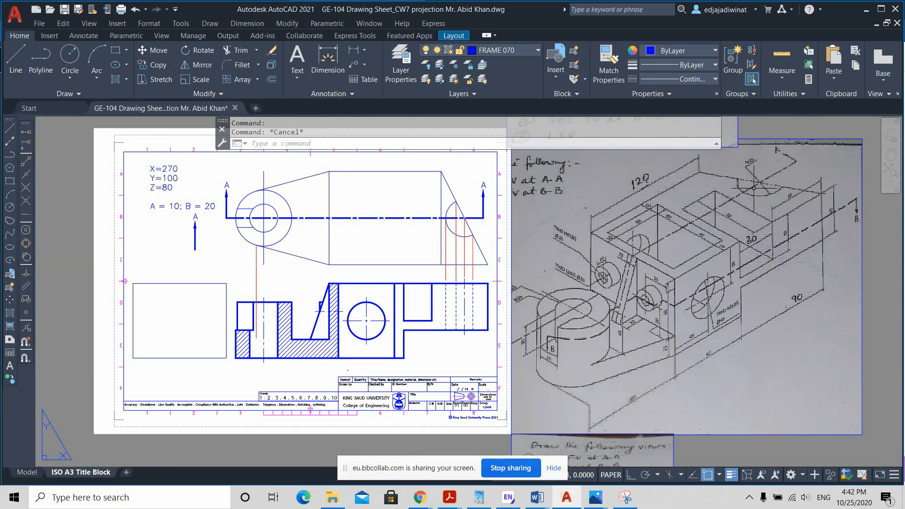
scroll(742, 192, up, 2)
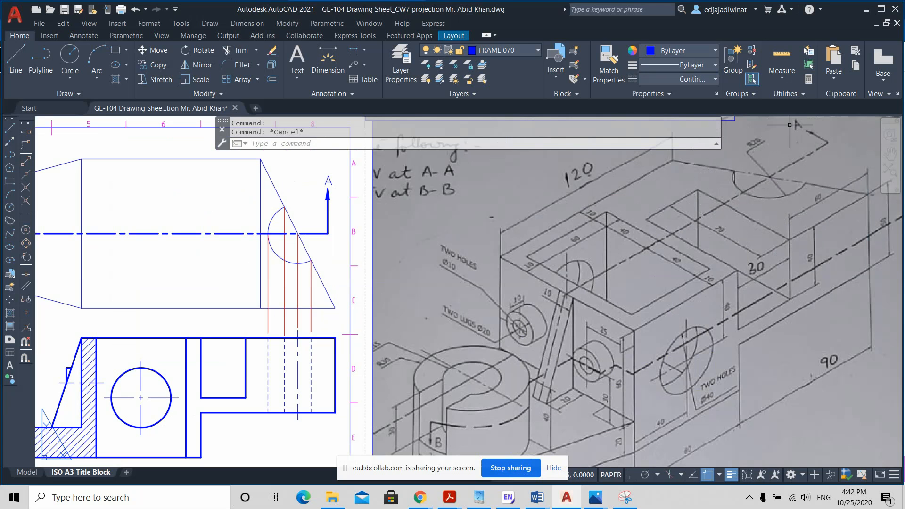
scroll(304, 334, down, 1)
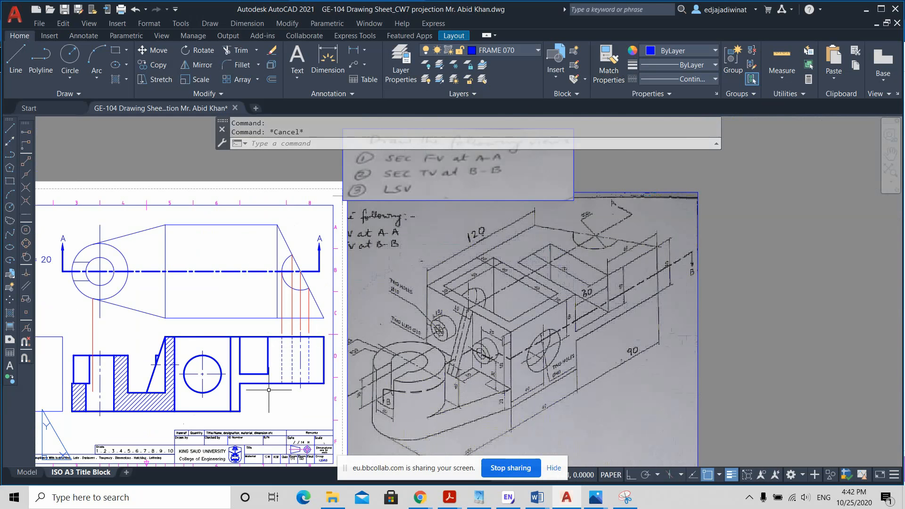
Step: Change the two dashed lines before the centre line at the arm's end in the front view to Continuous linetype with a 0.70 mm lineweight
scroll(276, 372, up, 1)
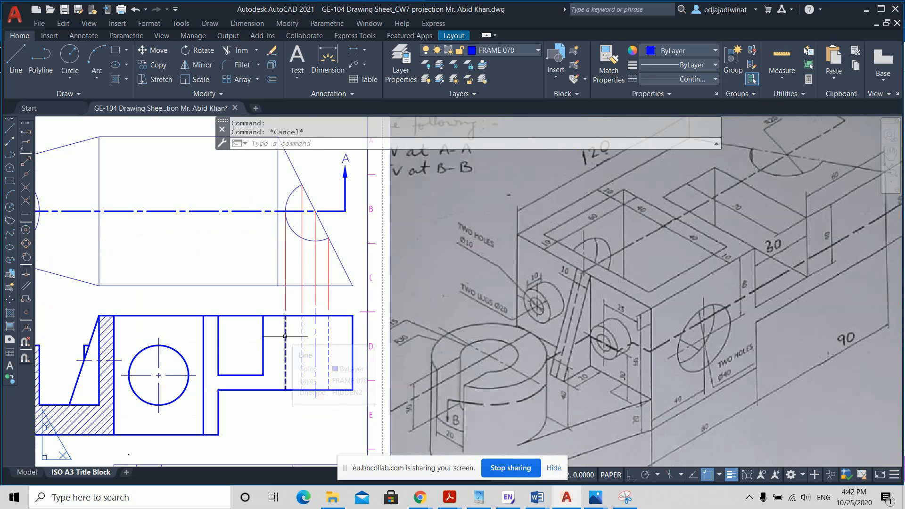
click(284, 336)
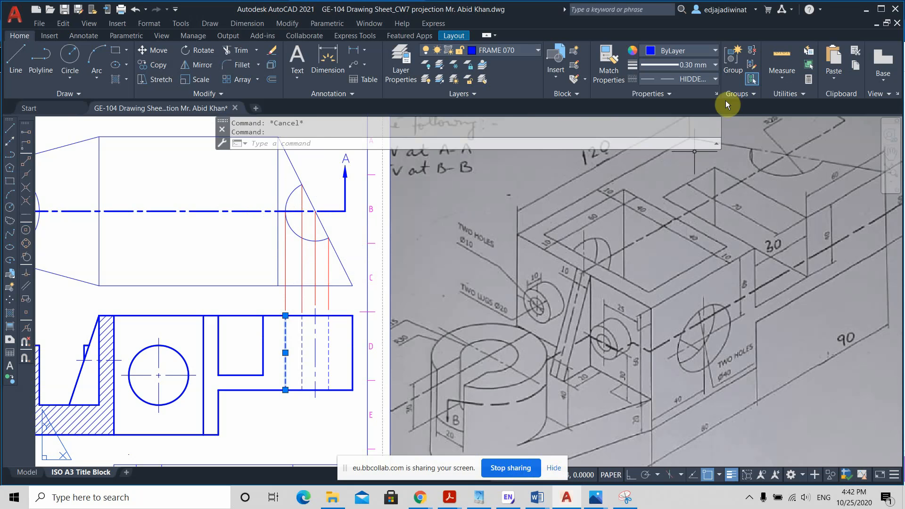
click(708, 74)
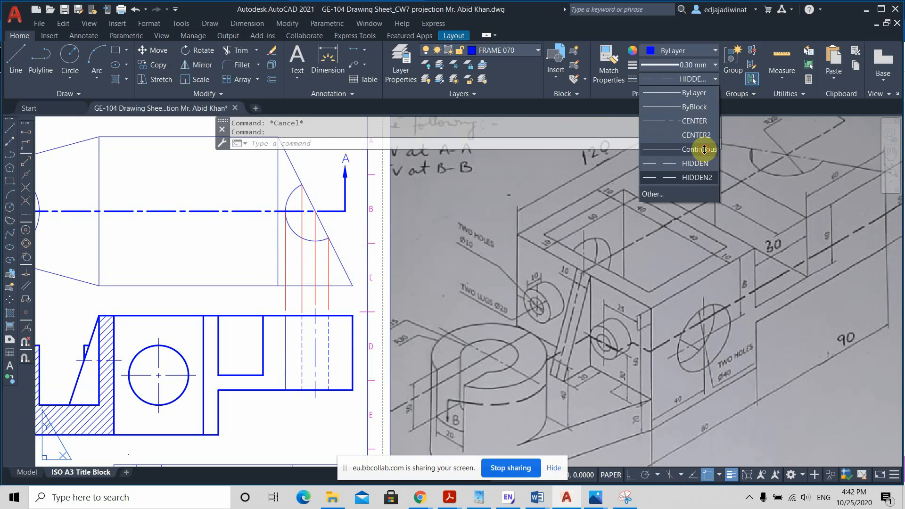
click(697, 148)
click(702, 63)
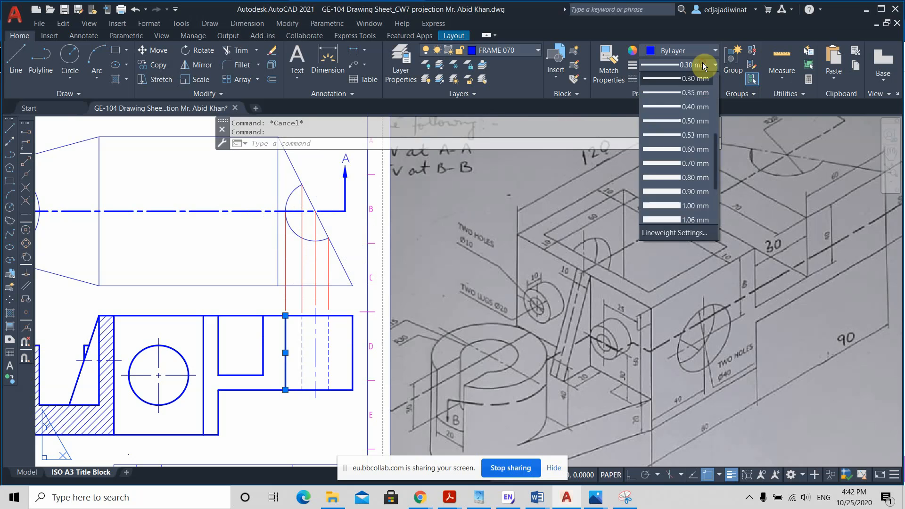
click(699, 157)
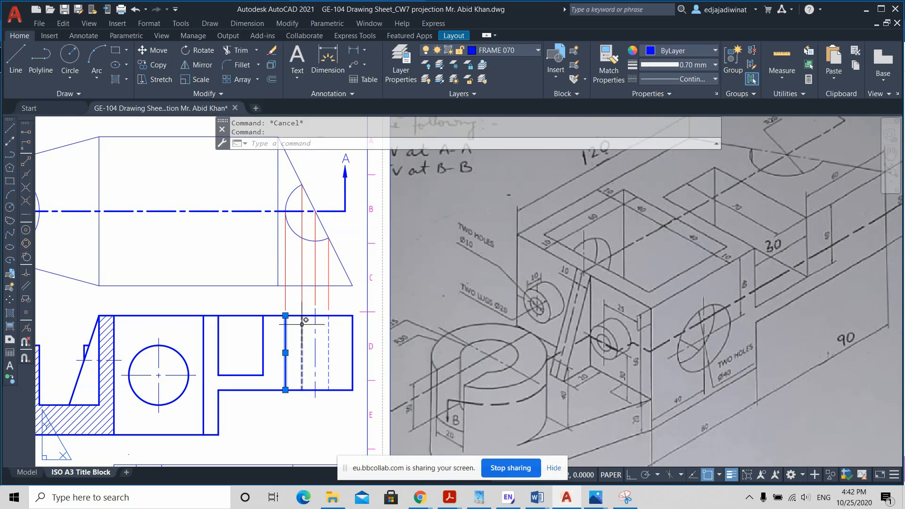
click(302, 344)
click(679, 65)
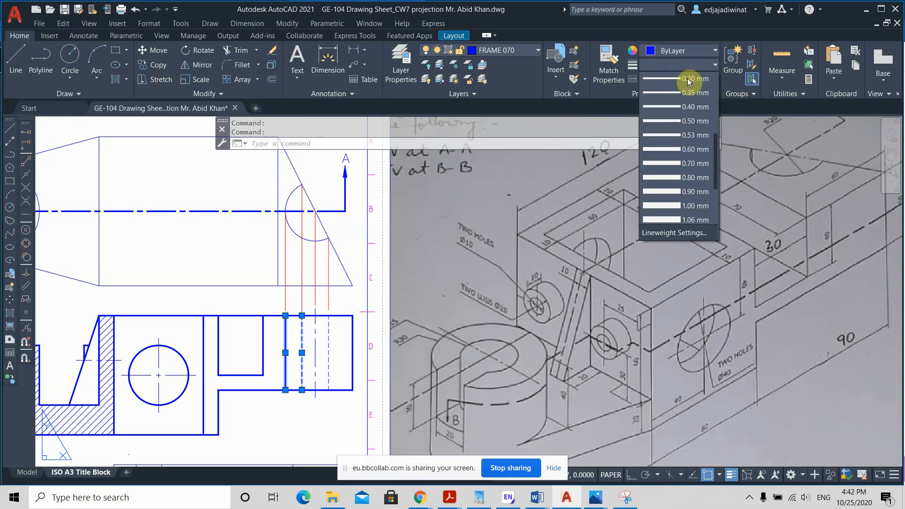
click(700, 162)
click(705, 79)
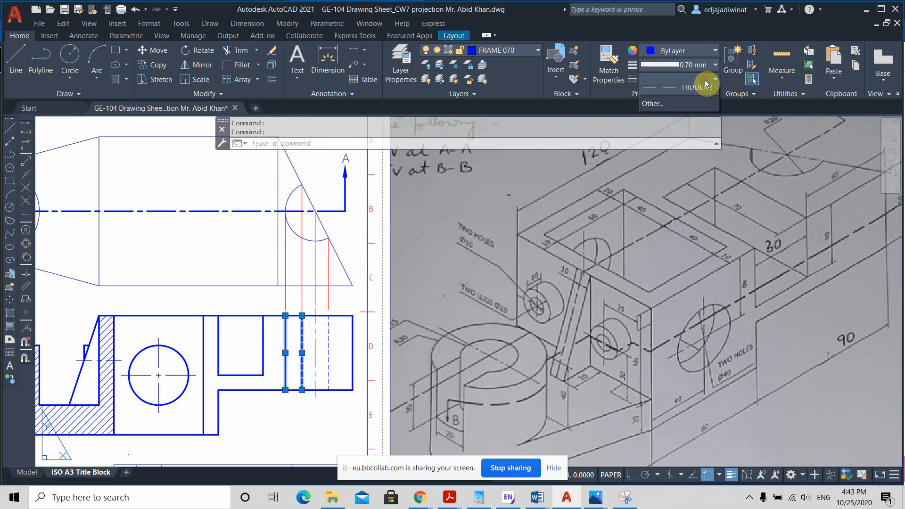
click(697, 149)
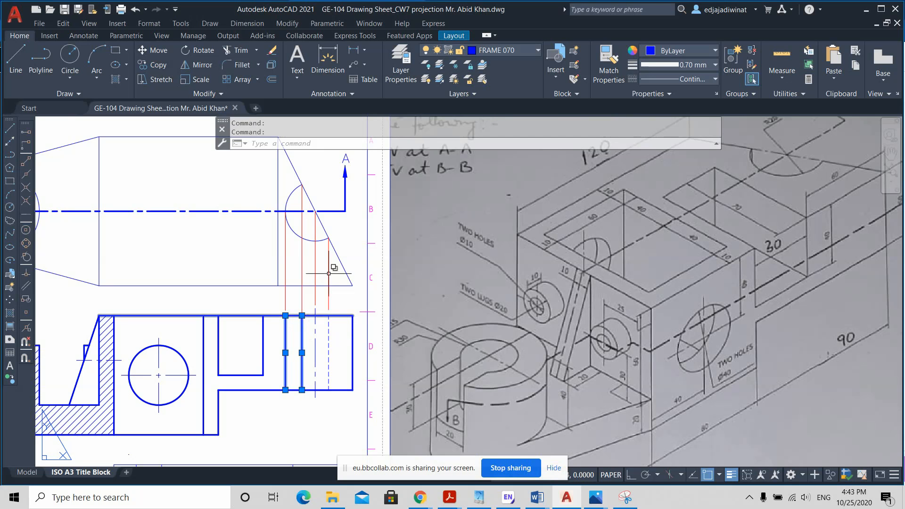
key(Escape)
Step: Trim the arm's upper and lower edges between the second solid line and the centre line in the front view
click(234, 52)
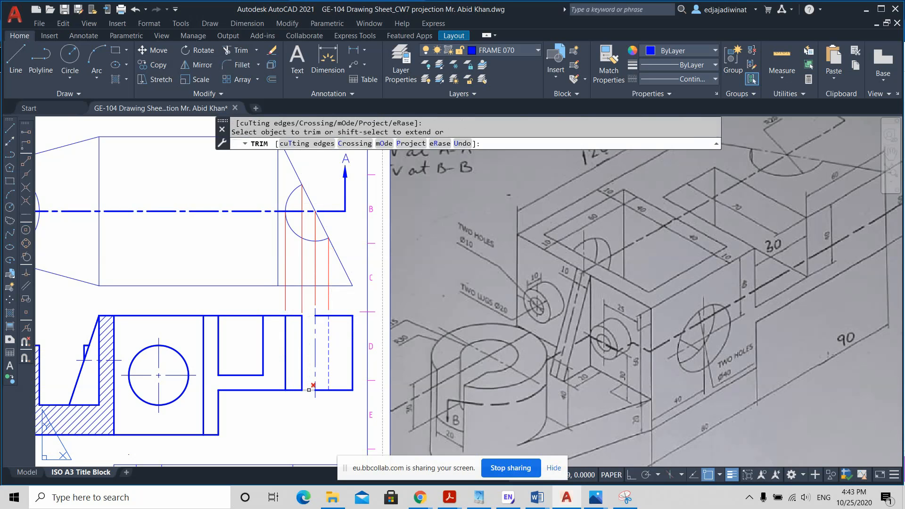
click(309, 390)
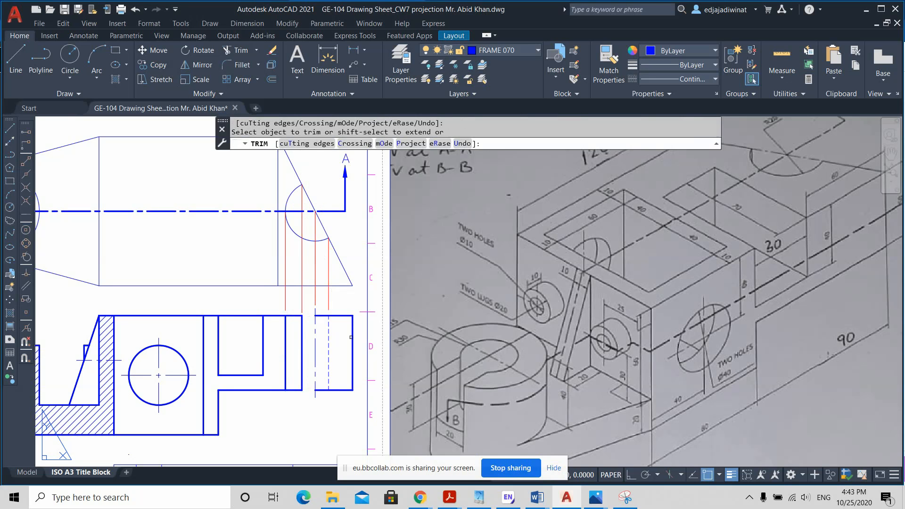
key(Escape)
Step: Erase the arm's leftover outline beyond the centre line in the front view, including the remaining dashed line and the outer edge
click(355, 406)
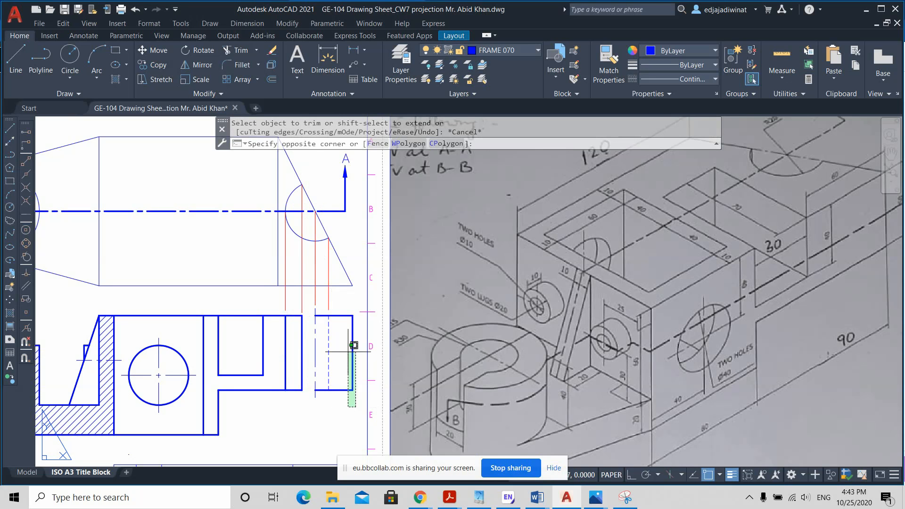
click(329, 319)
key(Escape)
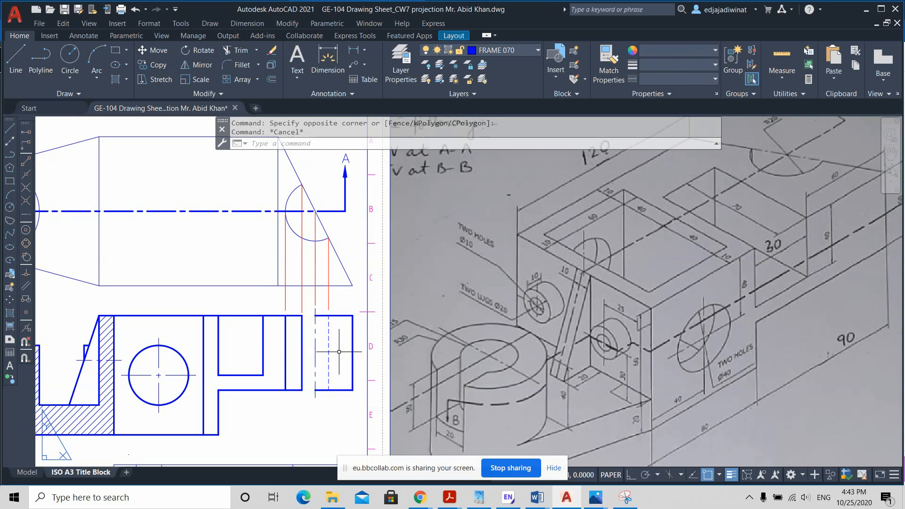
click(353, 399)
click(333, 371)
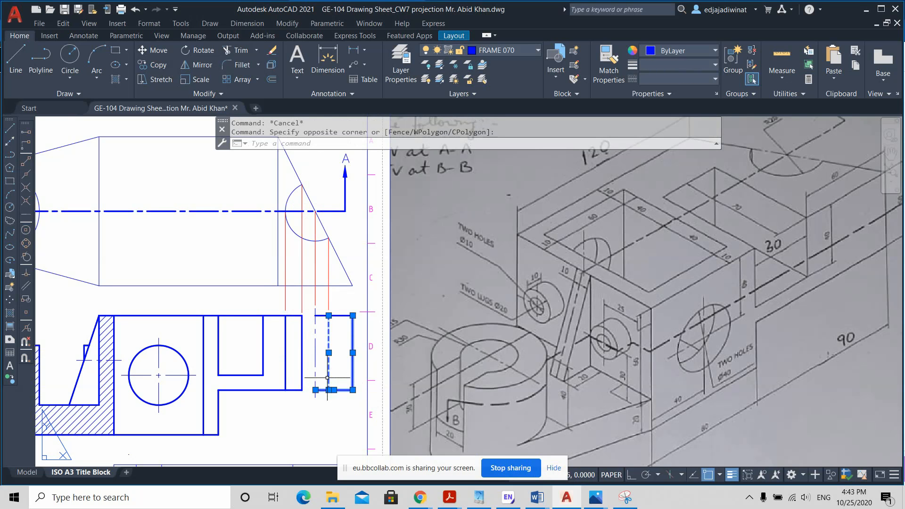
key(Delete)
click(344, 315)
key(Delete)
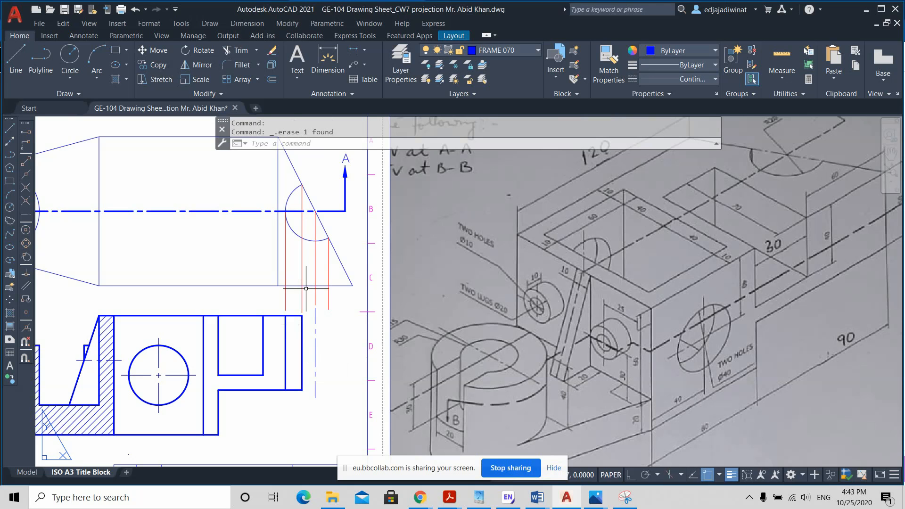
scroll(314, 291, down, 2)
scroll(315, 294, up, 2)
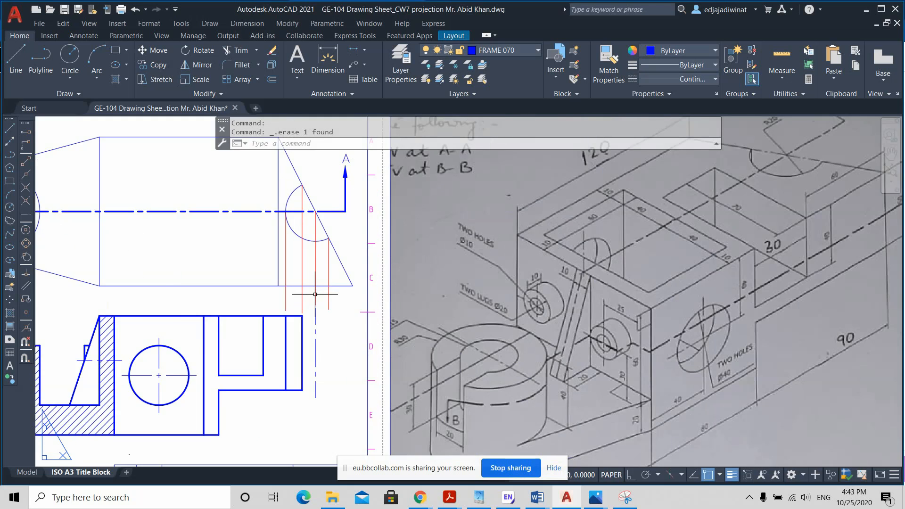
scroll(315, 295, down, 2)
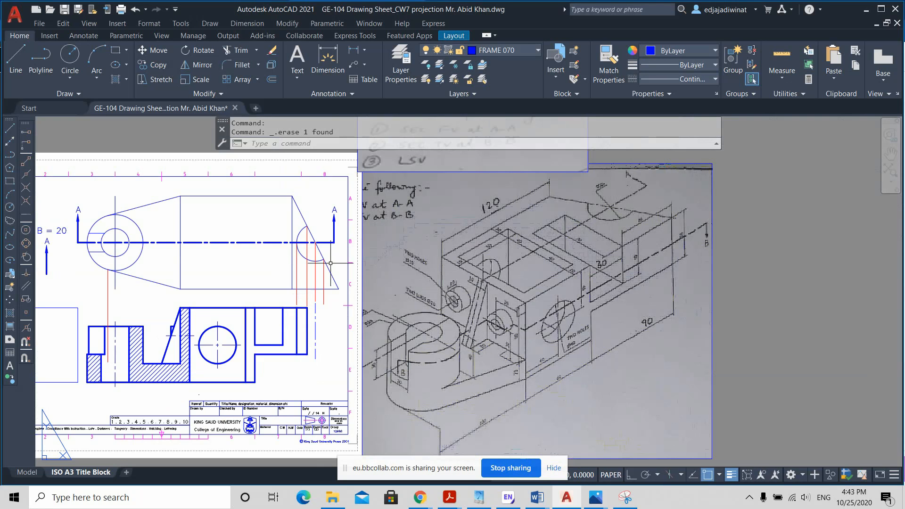
Step: Erase the vertical line near the slanted end in the top view and hatch the front view's remaining cut wall and arm
click(293, 256)
key(Delete)
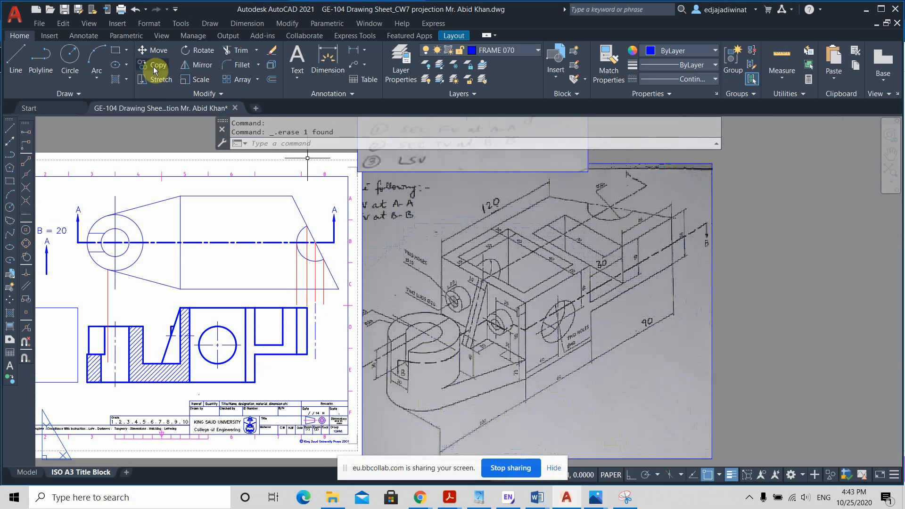
click(115, 79)
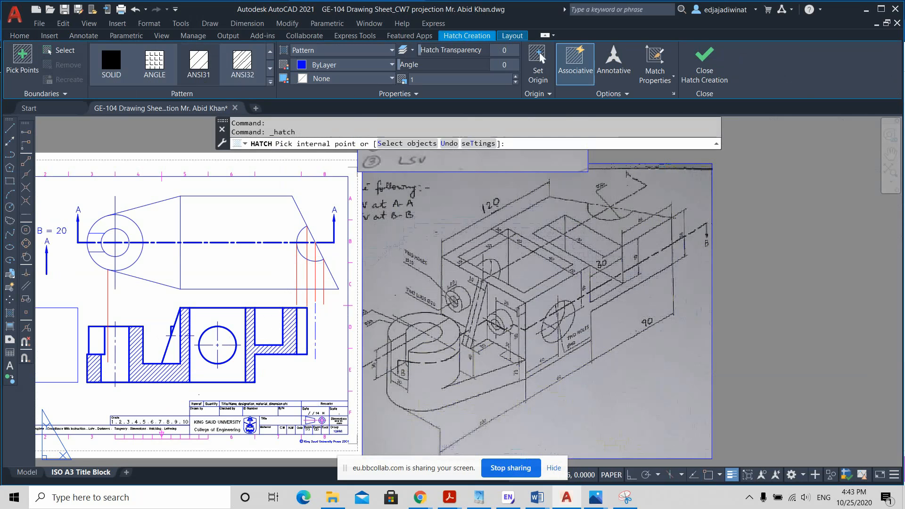
click(297, 370)
key(Escape)
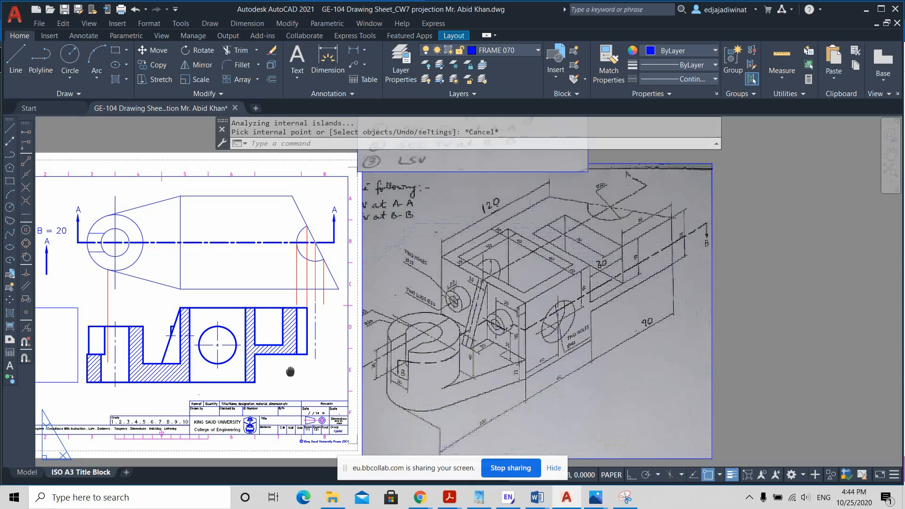
Step: Select both hatches in the front view and open their properties
middle_drag(289, 371, 377, 357)
click(358, 333)
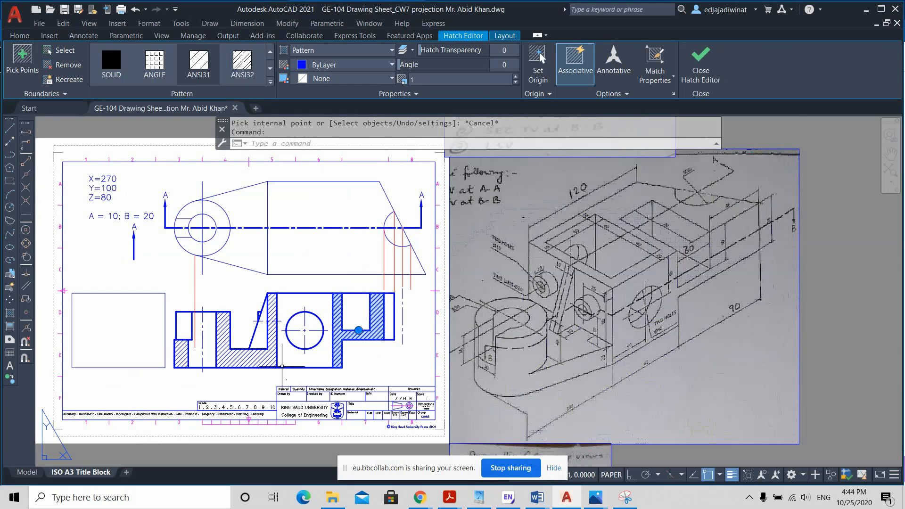
click(262, 356)
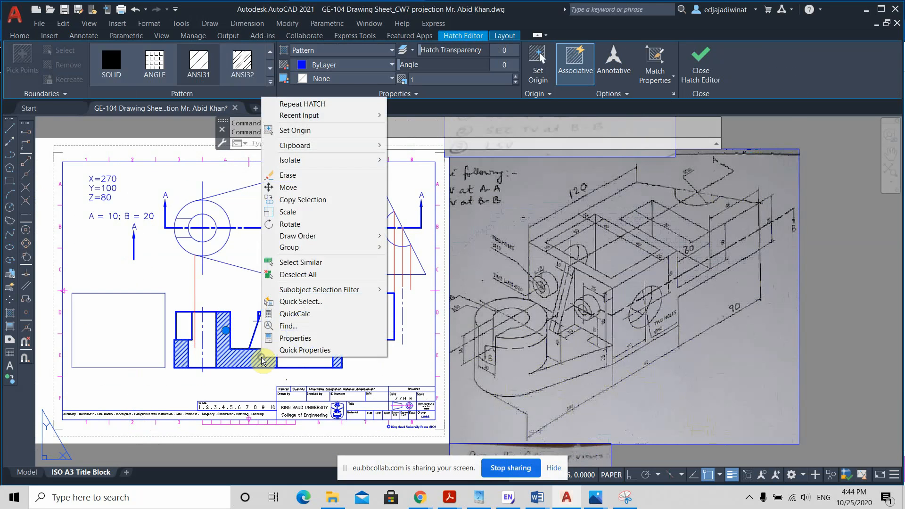
click(294, 338)
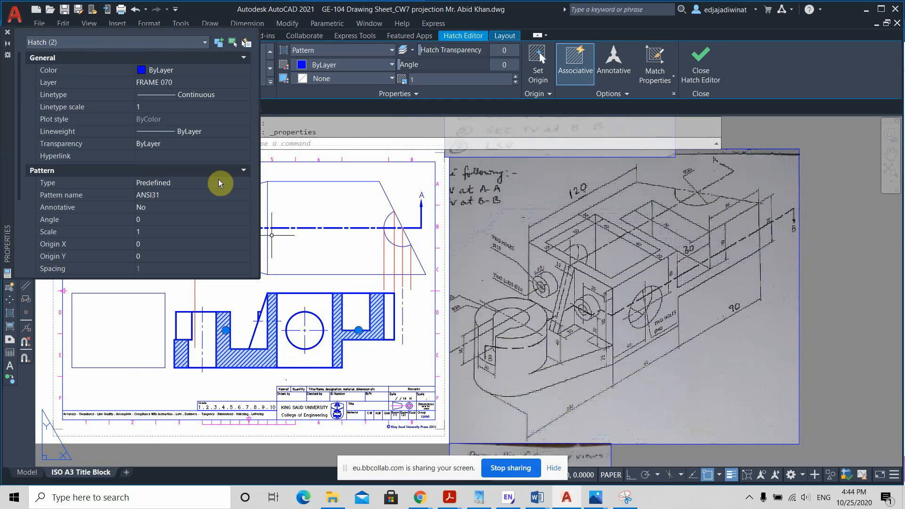
Step: Try a linetype scale of 1.5 on the two selected hatches and restore it to 1
click(140, 107)
text(15)
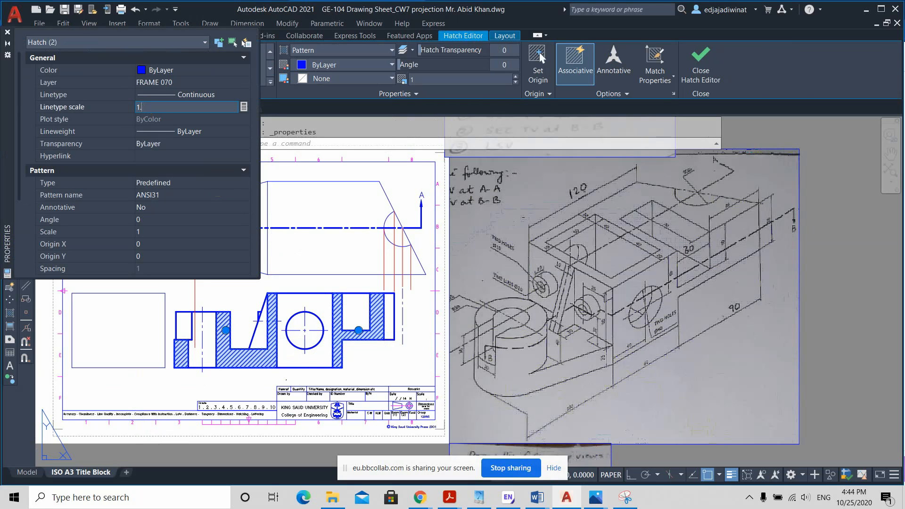
click(140, 109)
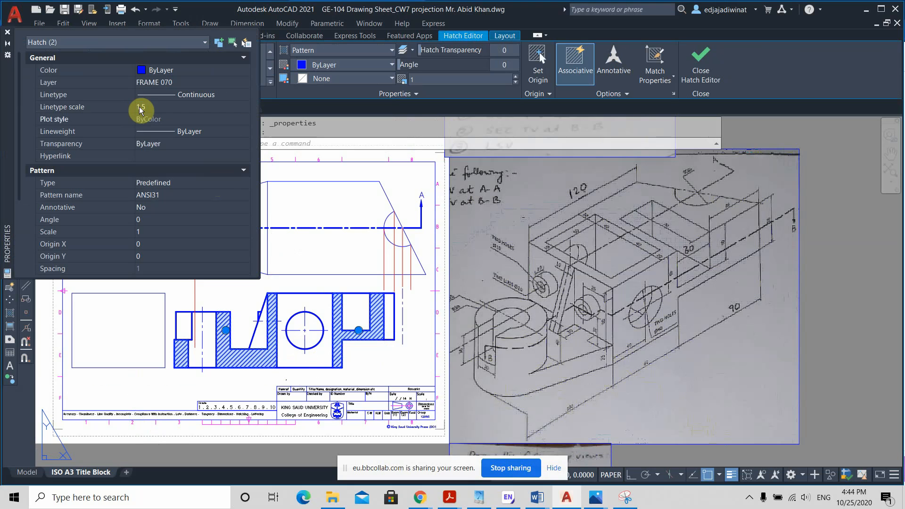
click(146, 107)
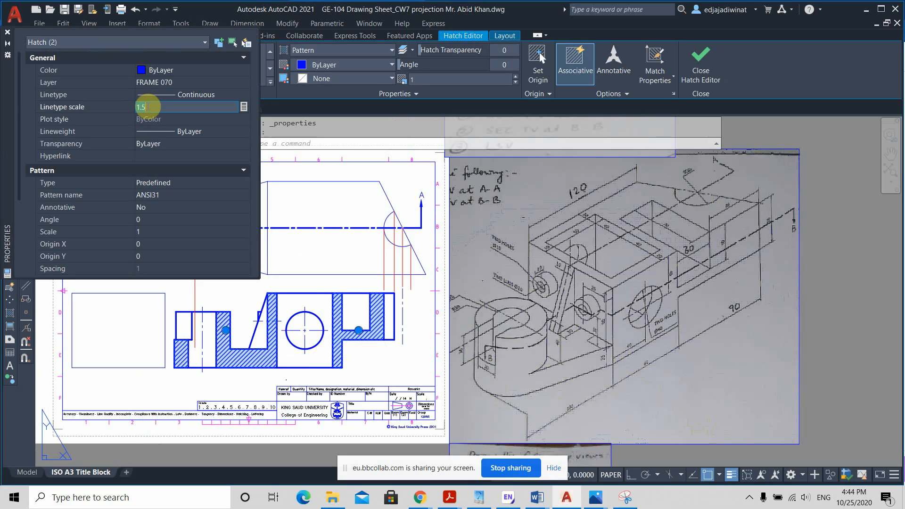
text(1)
key(Return)
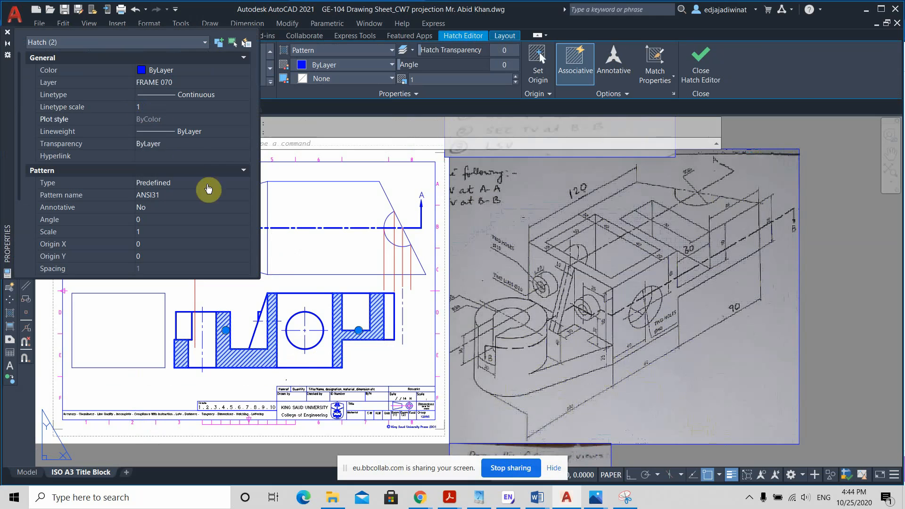
Step: Set the pattern scale of the two front view hatches to 1.5
click(141, 231)
text(1)
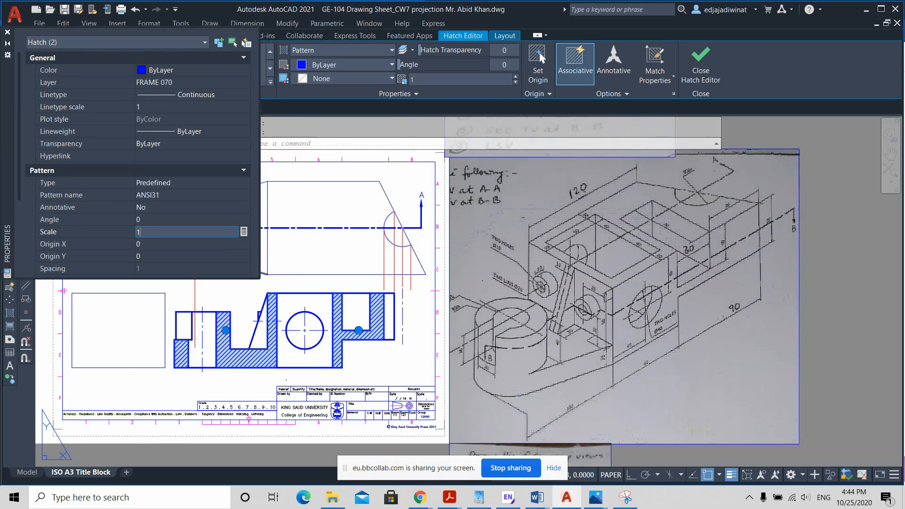
text(.5)
key(Tab)
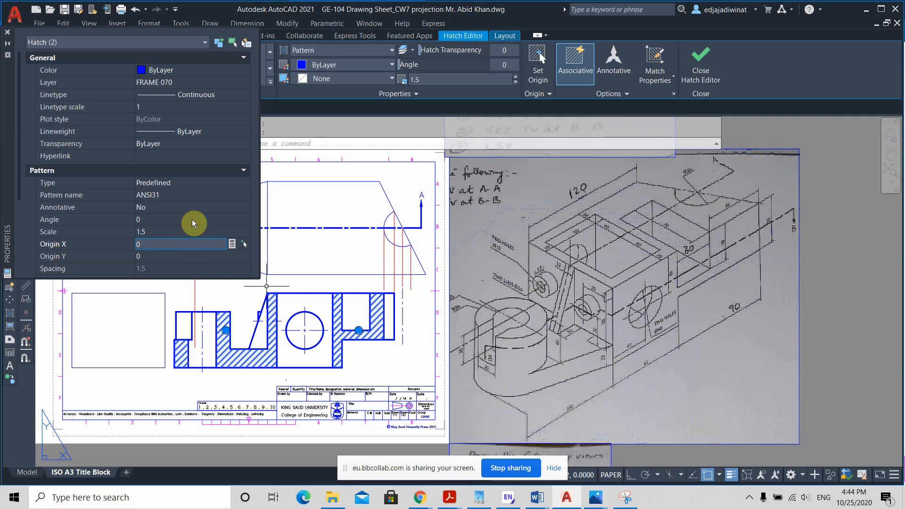
Step: Set the lineweight of the two front view hatches to 0.30 mm, deselect them and close their properties
click(174, 129)
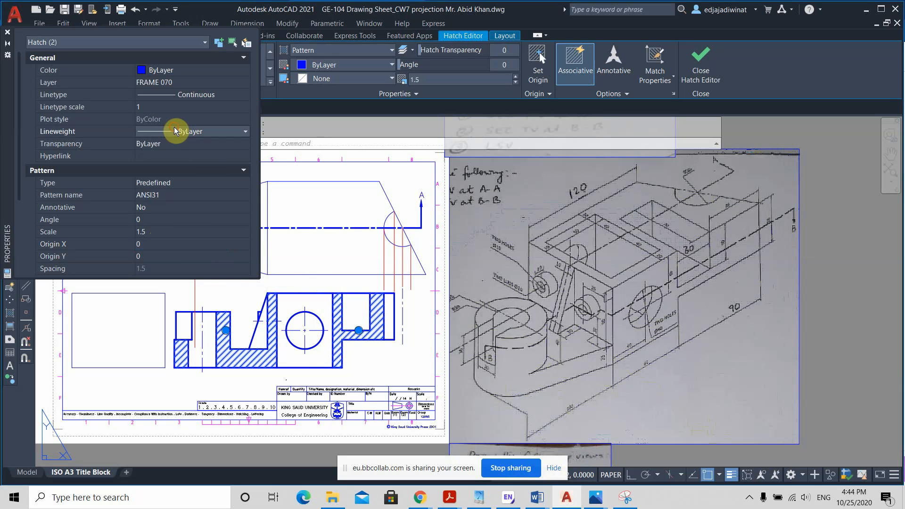
click(195, 132)
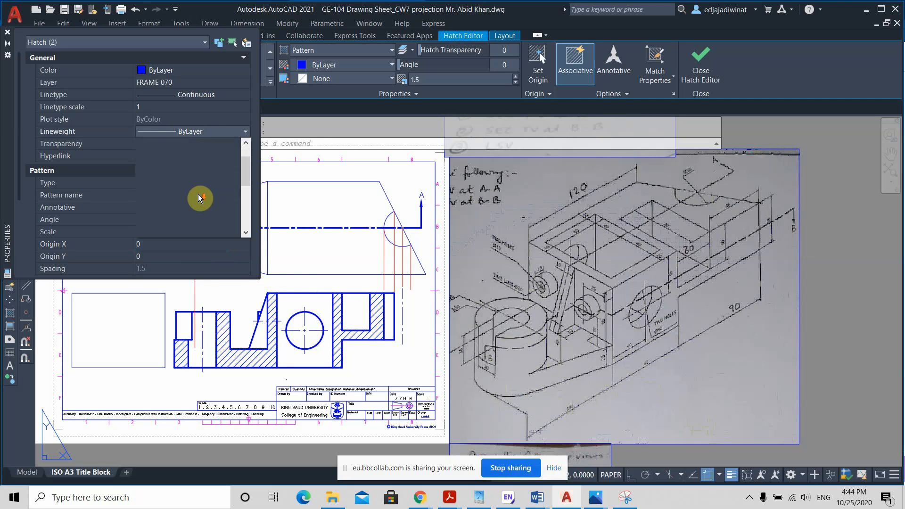
scroll(198, 195, down, 2)
click(194, 192)
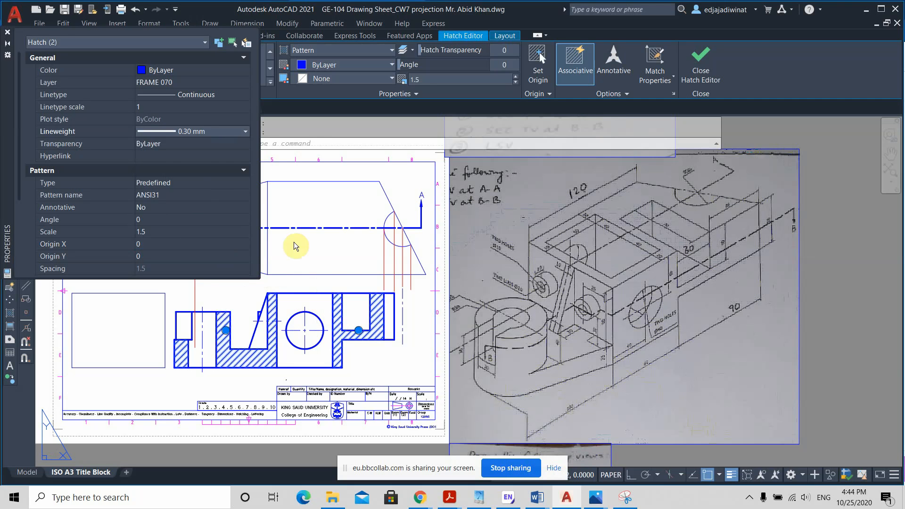
key(Escape)
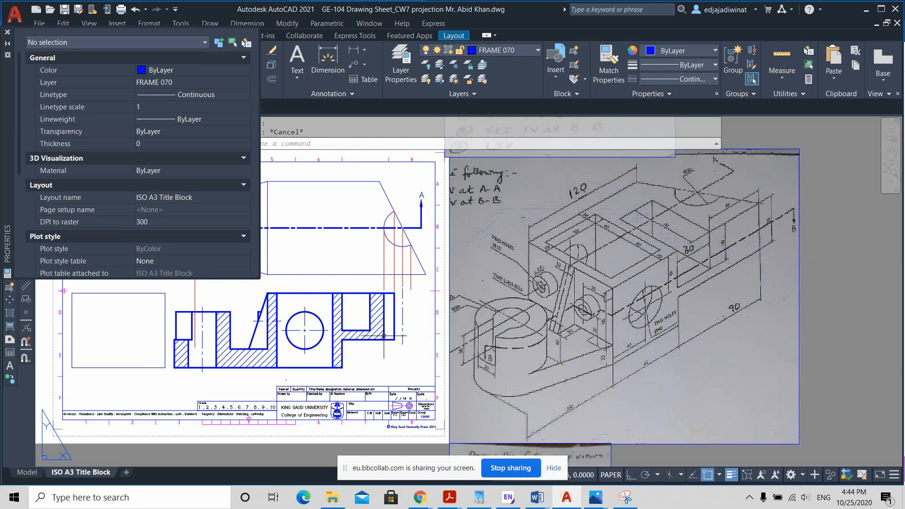
click(7, 32)
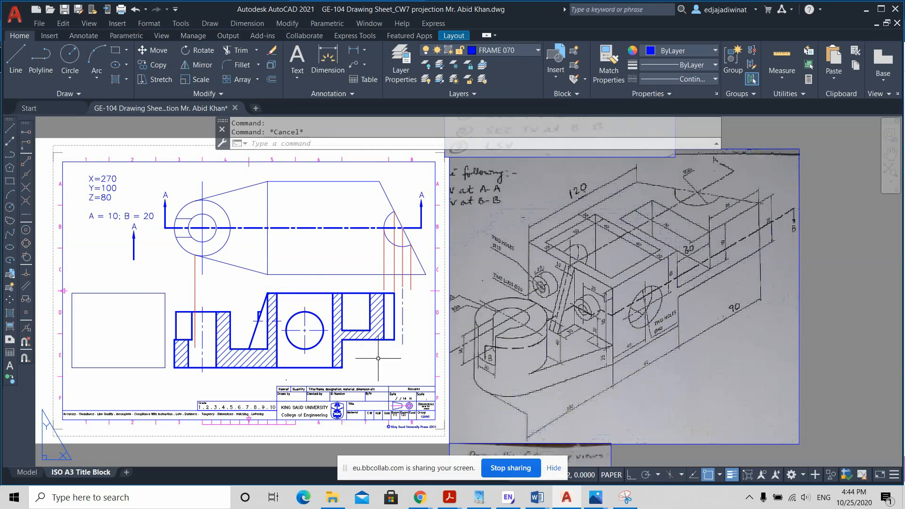
Step: Start a new hatch, open its detailed settings and choose the predefined ANSI31 pattern from the ANSI patterns
scroll(378, 359, up, 2)
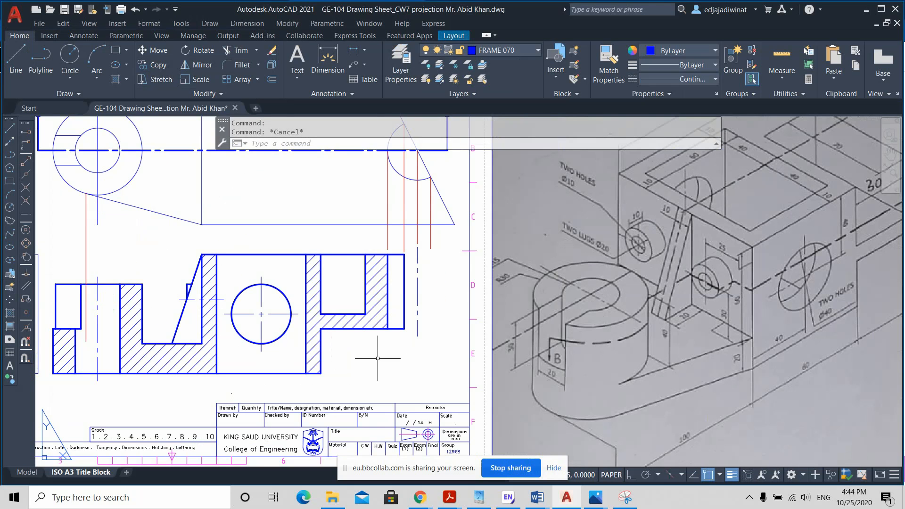
middle_drag(386, 360, 511, 354)
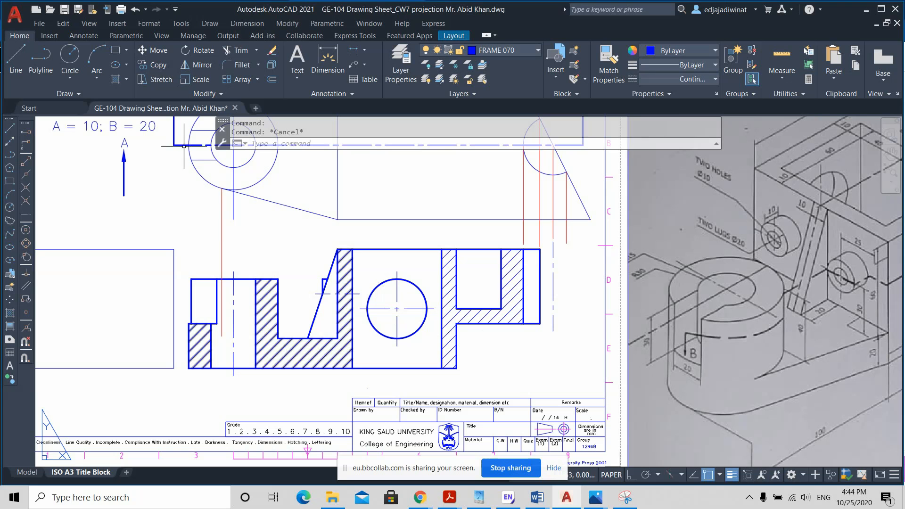
click(117, 78)
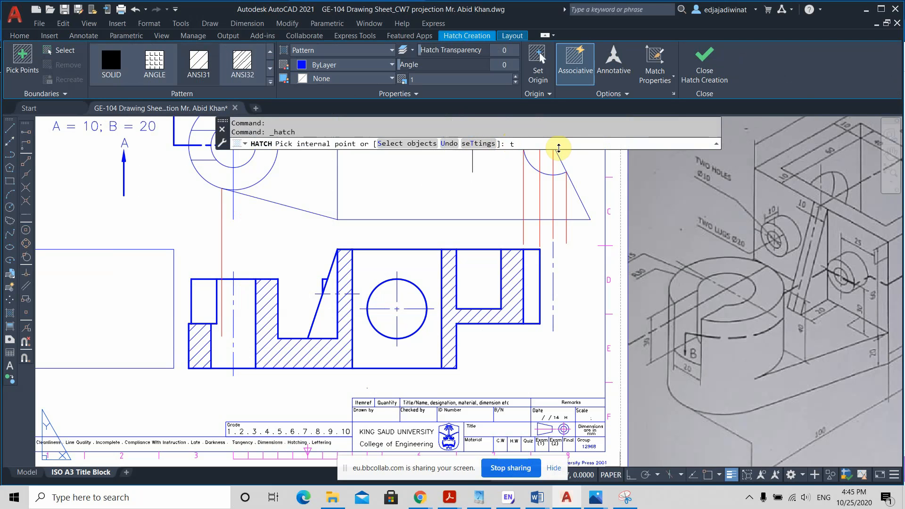
key(Return)
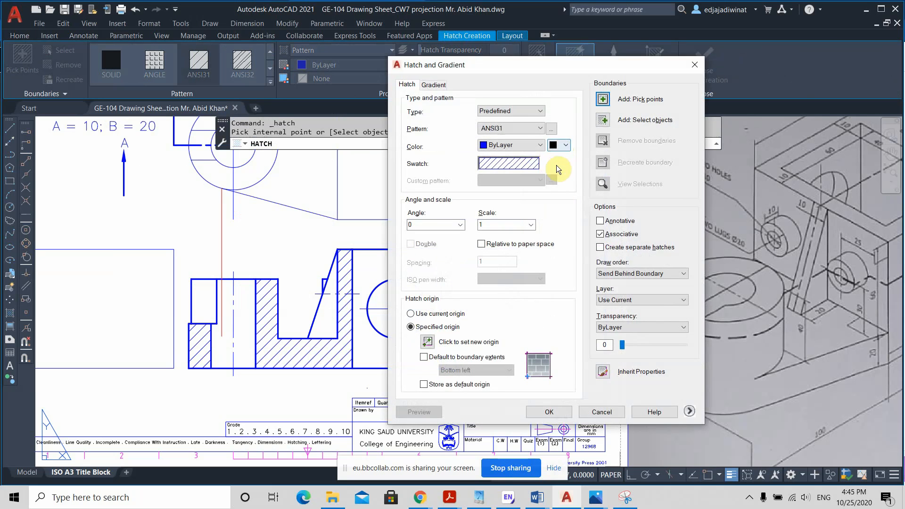
key(ctrl)
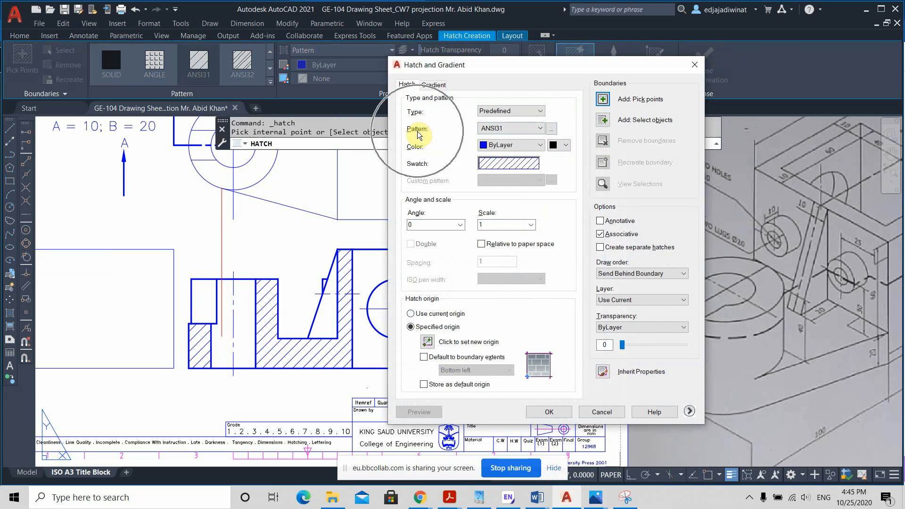
click(552, 128)
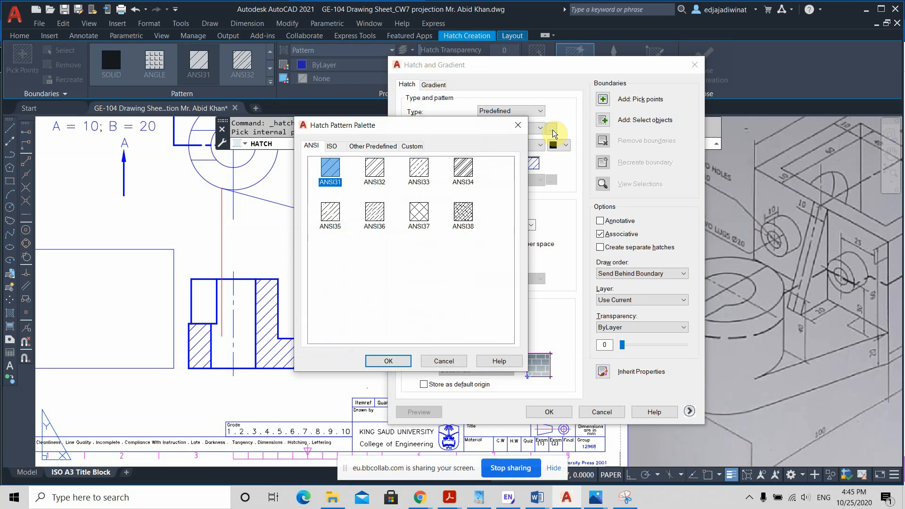
click(332, 147)
click(311, 147)
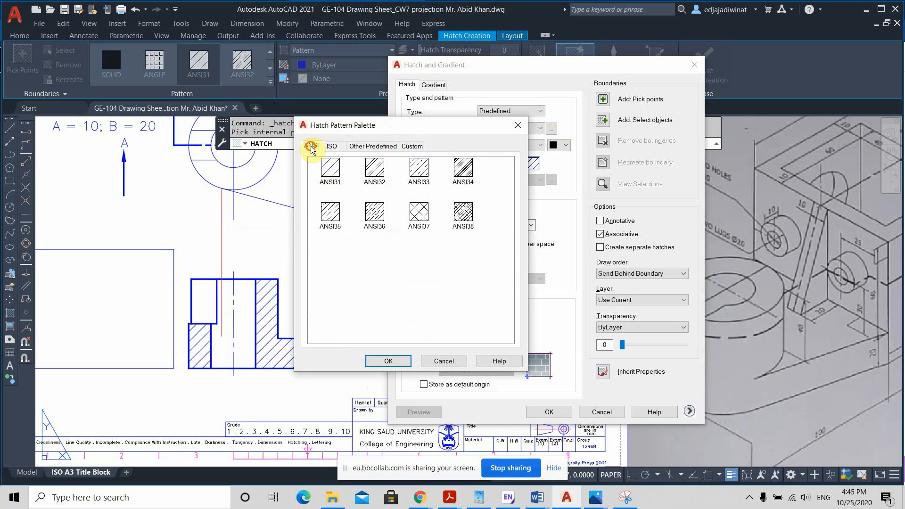
click(334, 170)
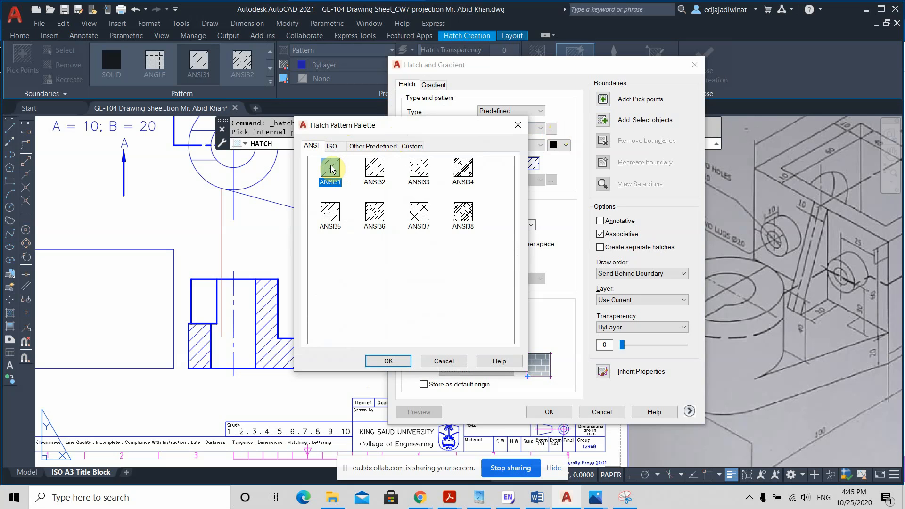
click(386, 360)
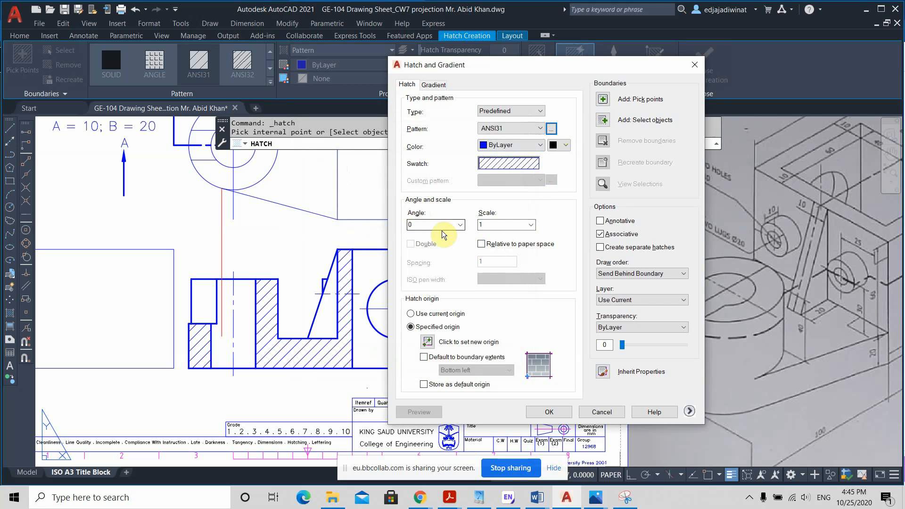
drag(515, 66, 529, 45)
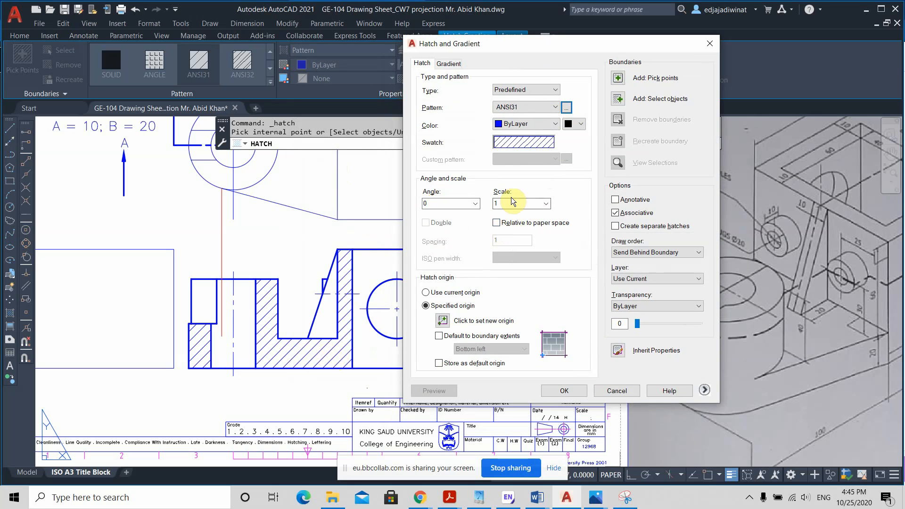
Step: Hatch the empty rectangle beside the front view by picking a point inside it
click(619, 81)
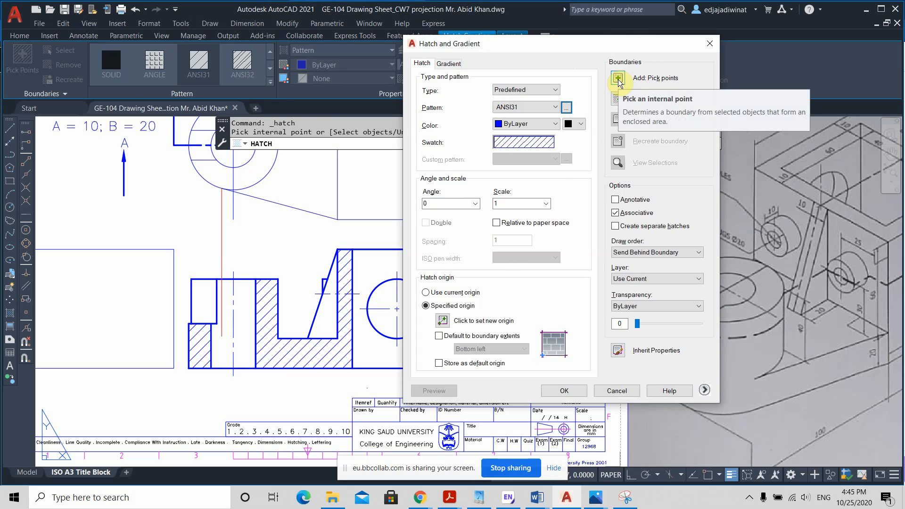
click(618, 79)
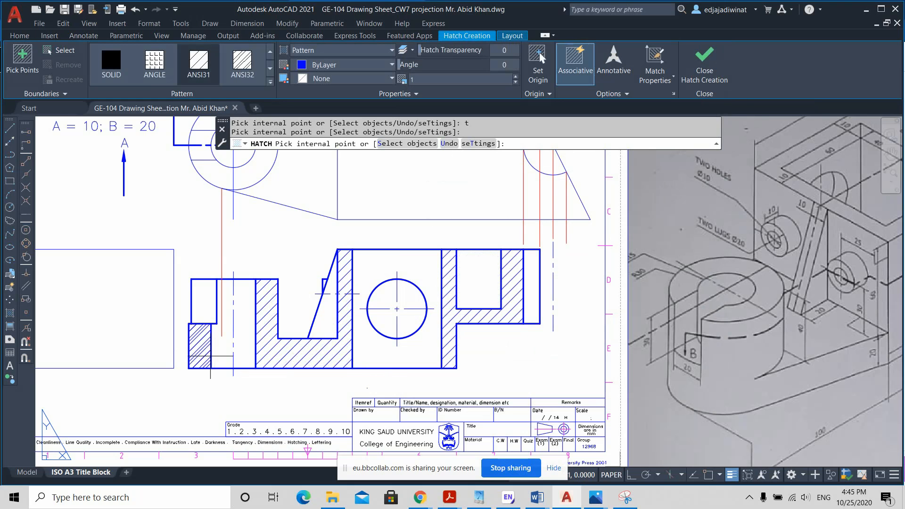
middle_drag(304, 259, 393, 258)
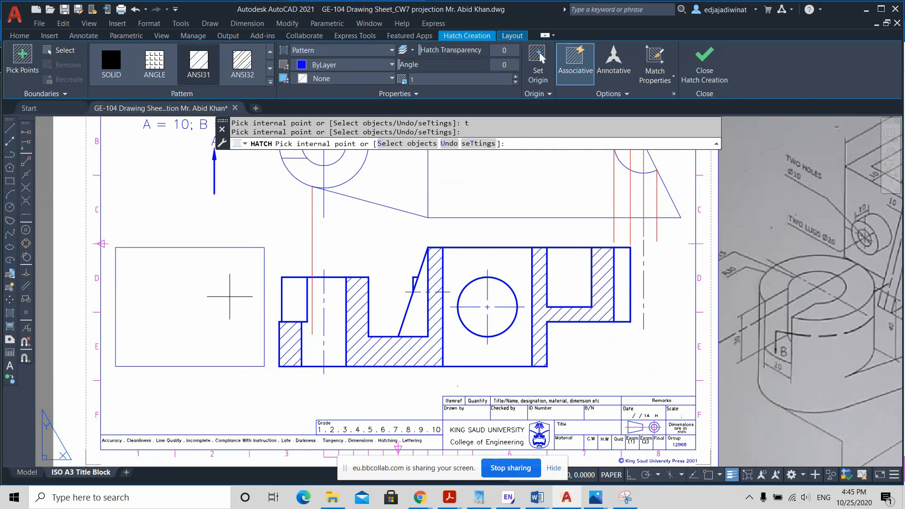
click(214, 274)
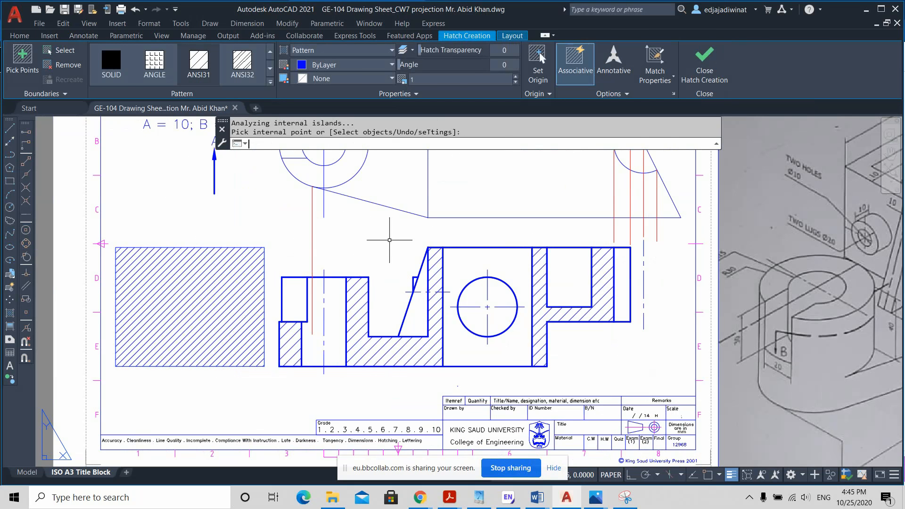
key(Return)
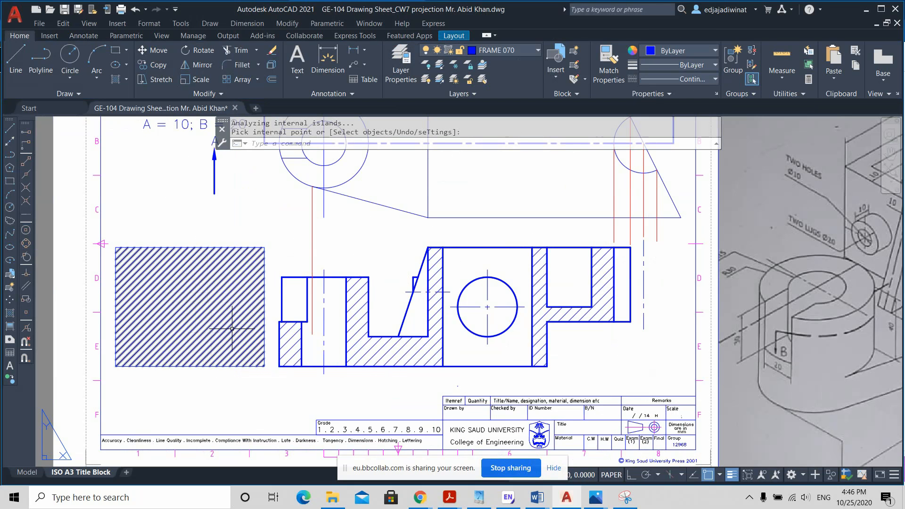
Step: Open the properties of the hatch in the rectangle beside the front view and set its pattern scale to 3
scroll(192, 317, up, 2)
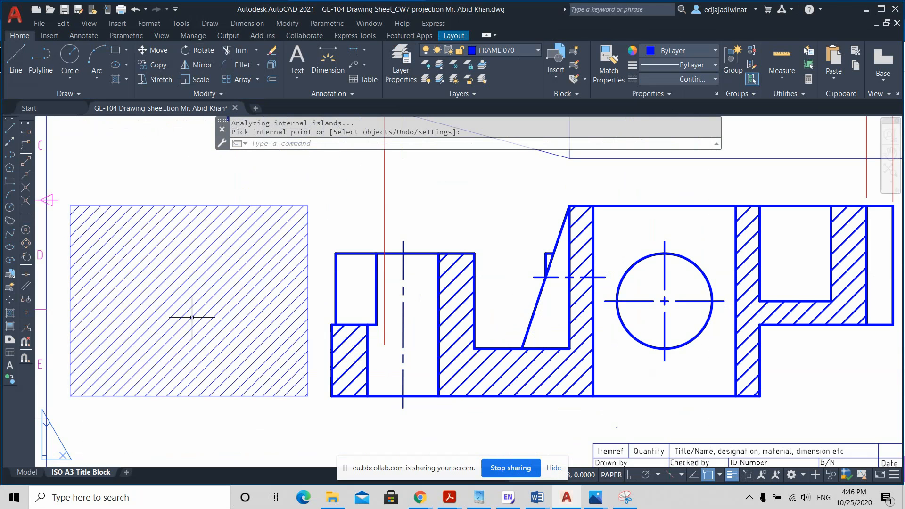
click(211, 289)
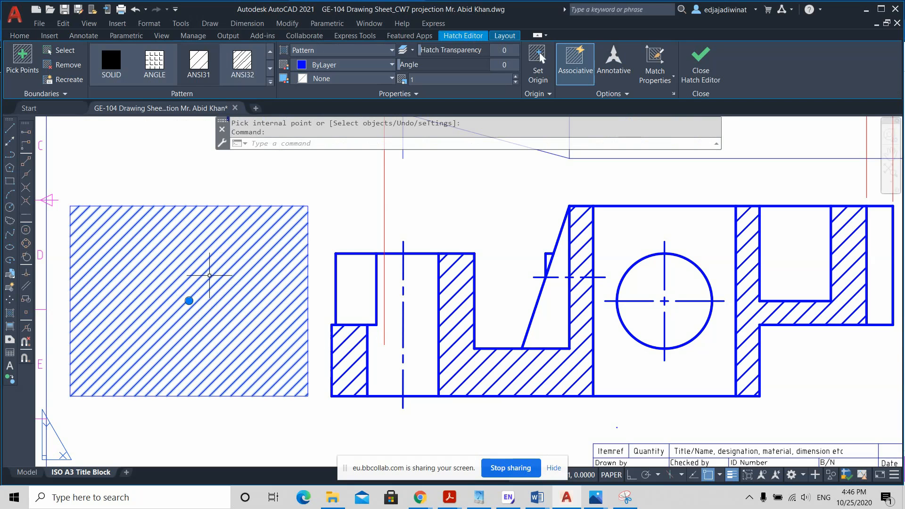
right_click(230, 262)
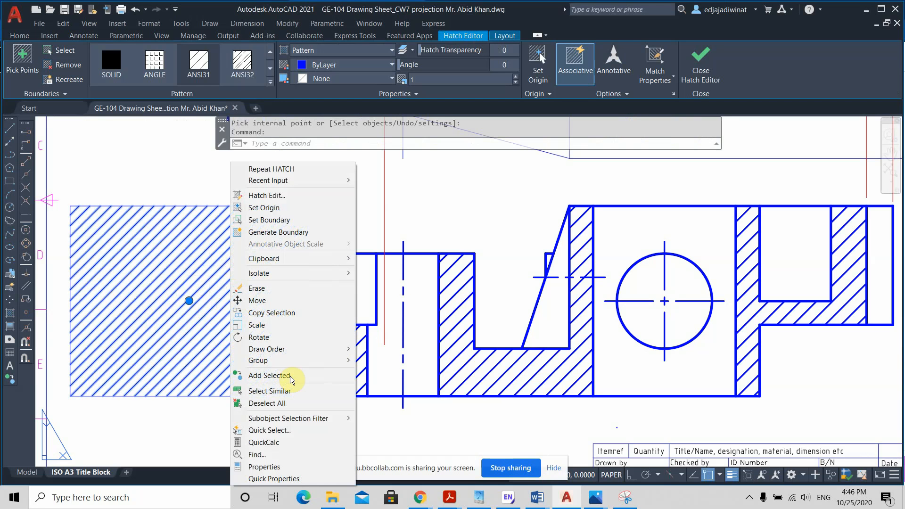
click(280, 468)
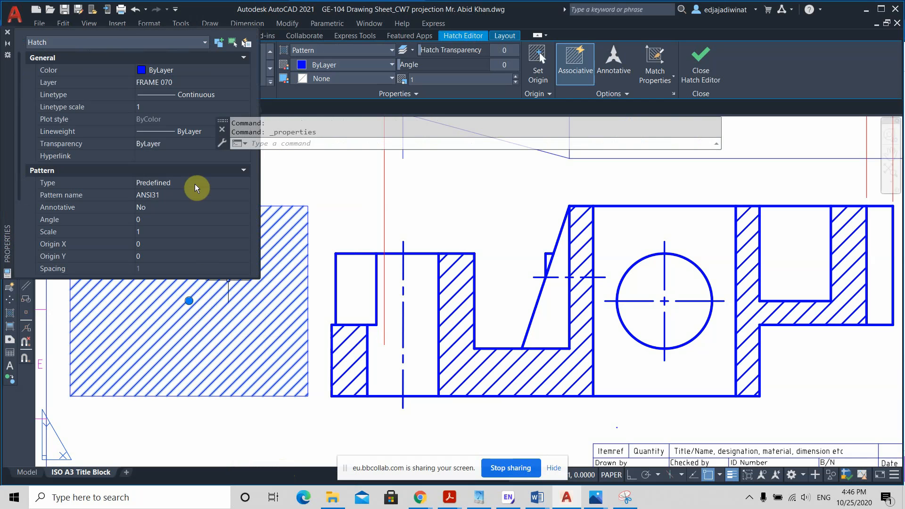
scroll(44, 152, down, 5)
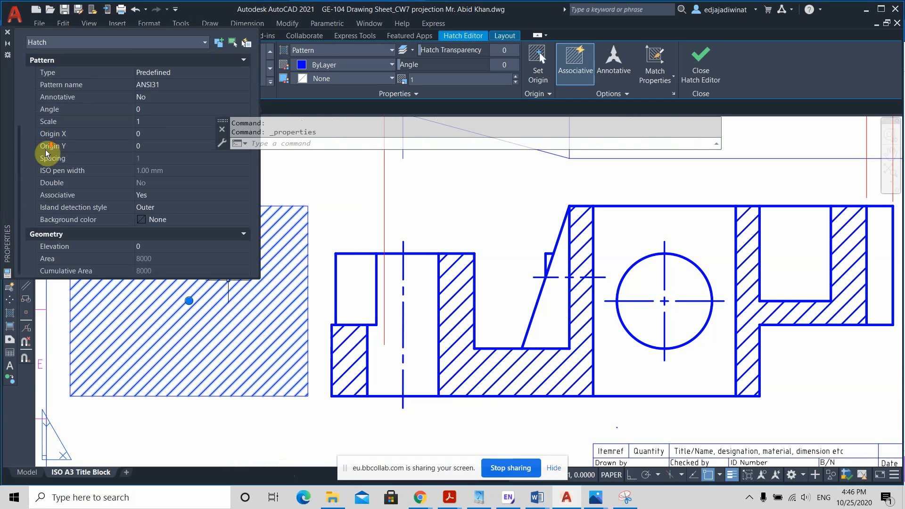
scroll(43, 178, up, 10)
scroll(44, 178, down, 10)
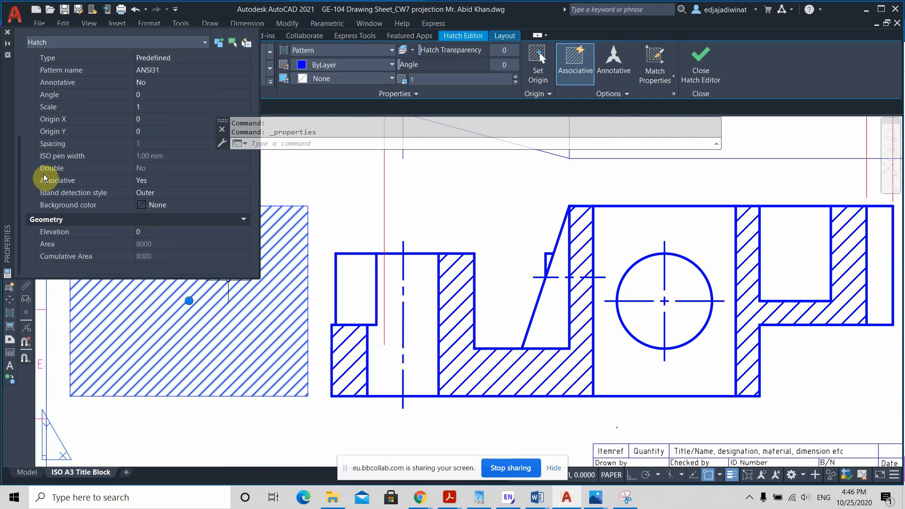
scroll(44, 178, up, 8)
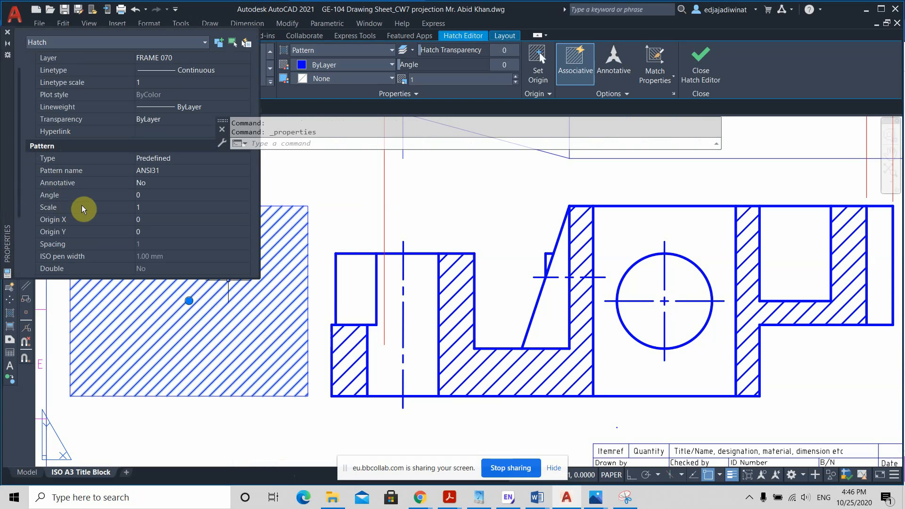
click(142, 207)
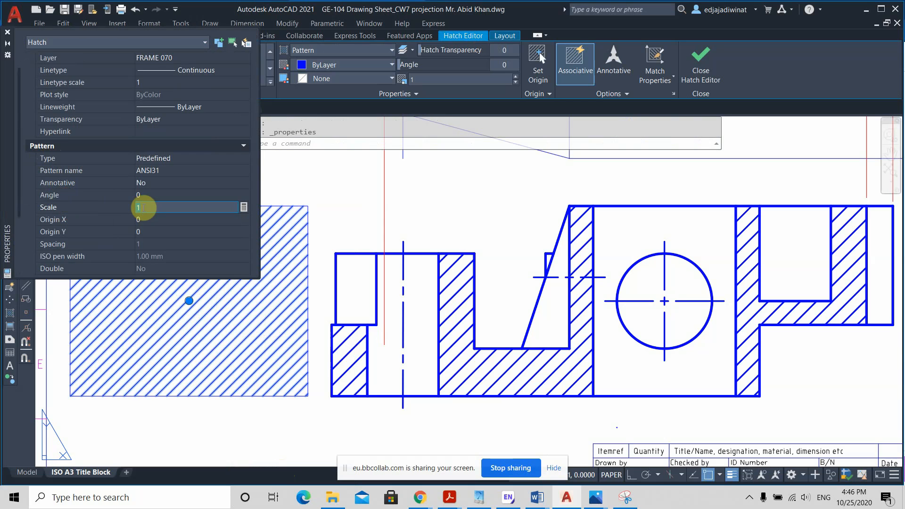
text(3)
key(Tab)
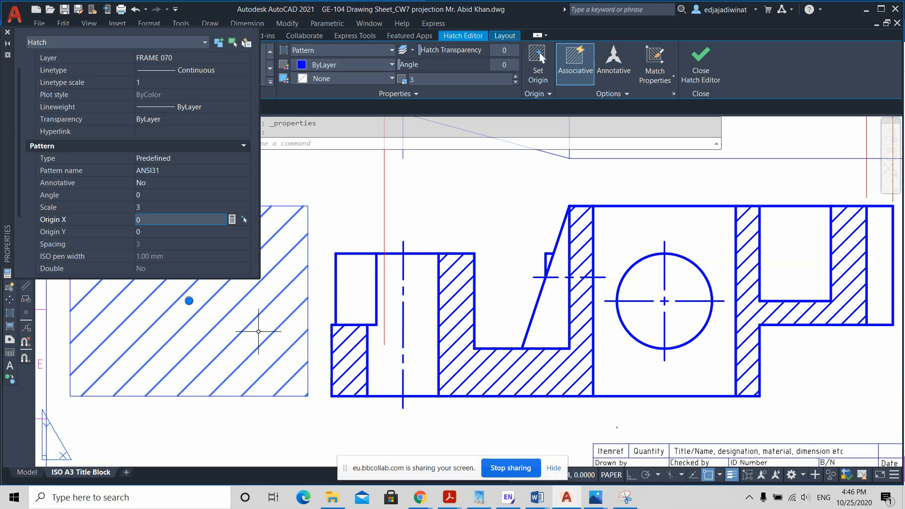
Step: Set the rectangle hatch's pattern scale to 1.5, deselect it and close its properties
click(150, 207)
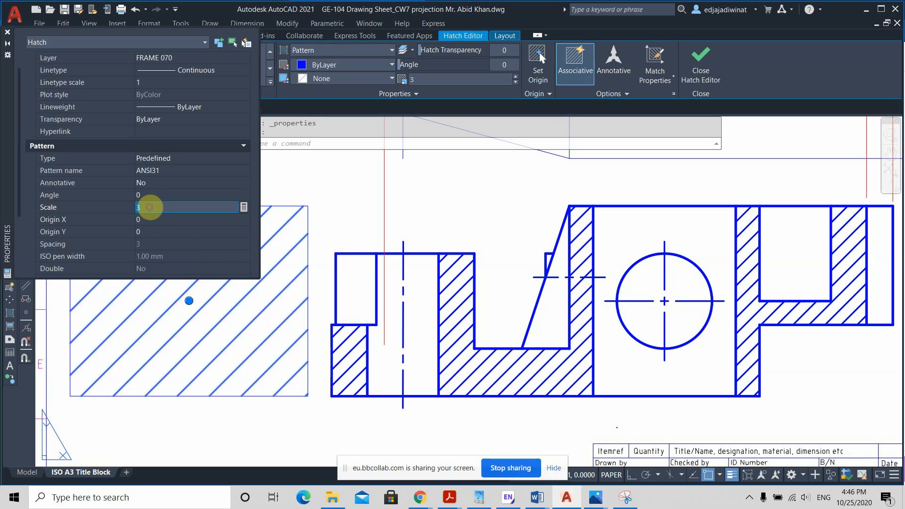
text(1)
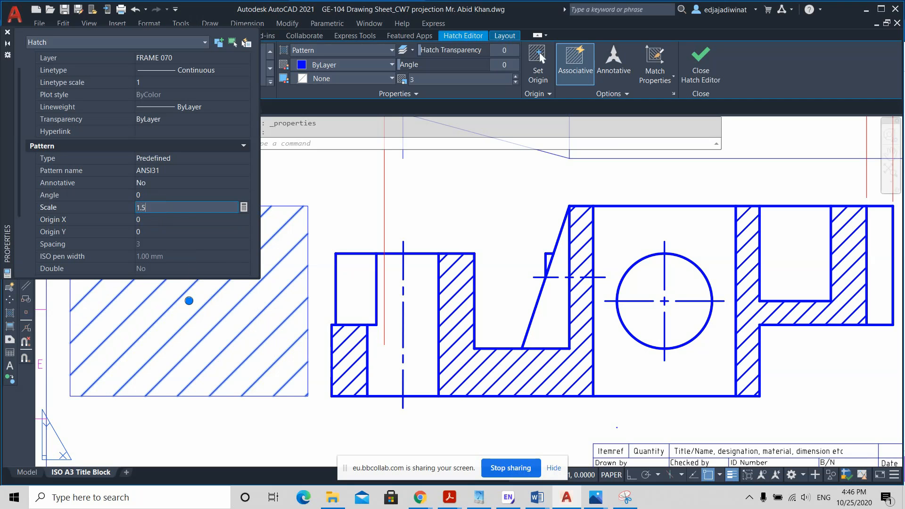
text(.5)
key(Tab)
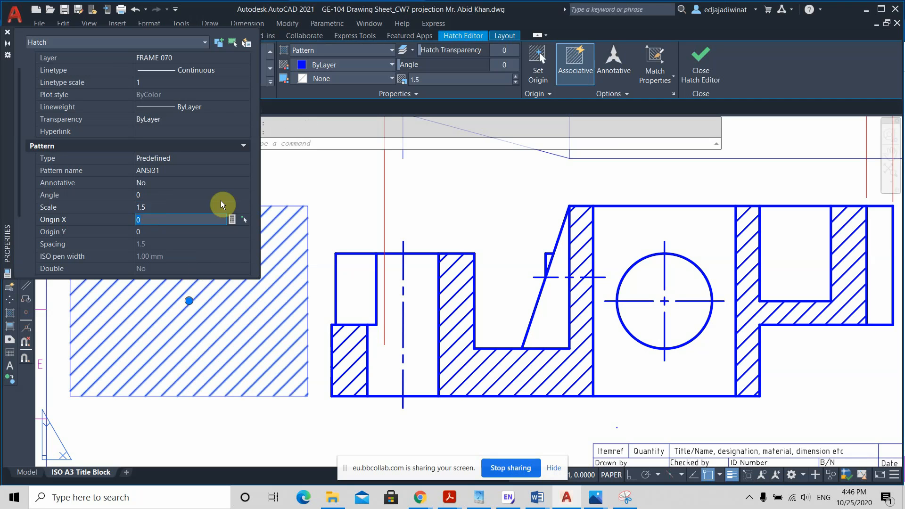
key(Escape)
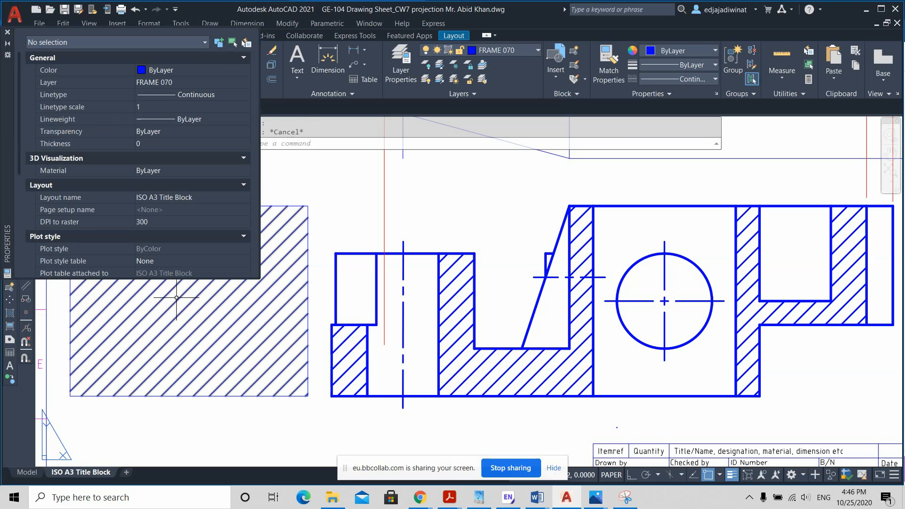
key(Escape)
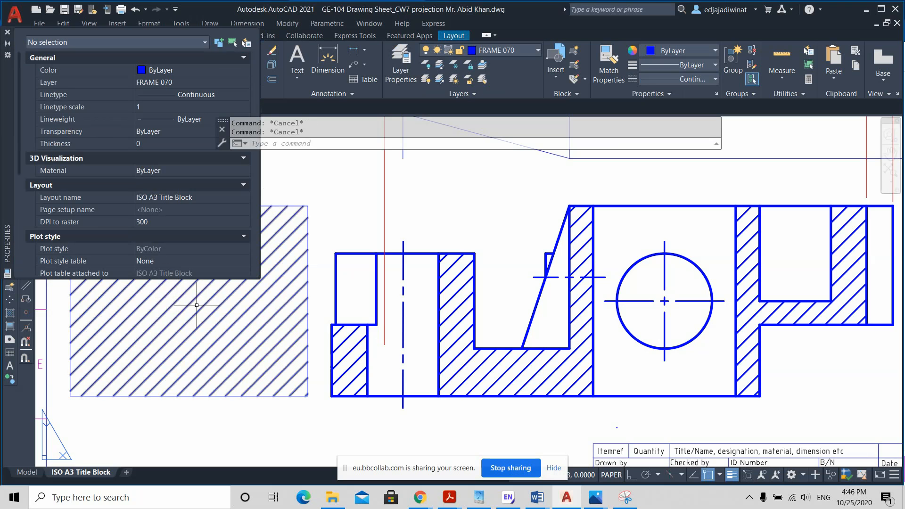
click(7, 33)
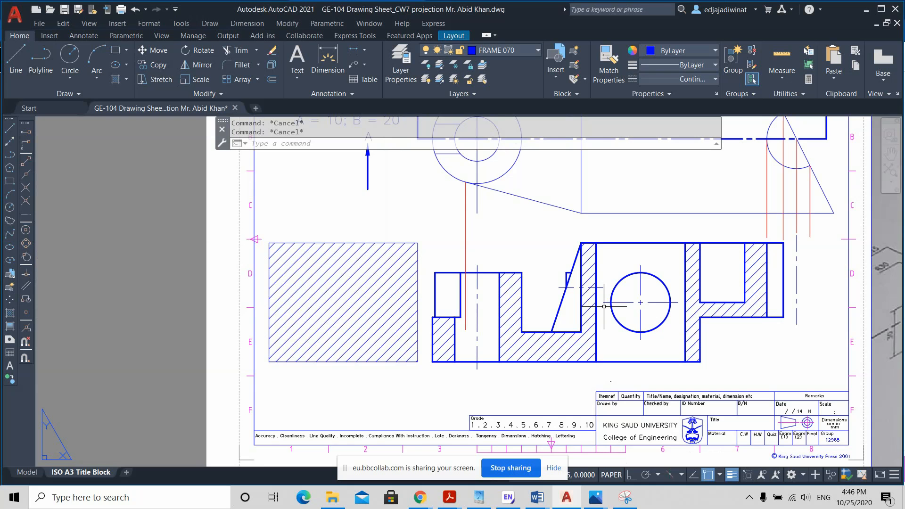
Step: Erase the hatch from the rectangle beside the front view
scroll(608, 304, down, 3)
middle_drag(731, 316, 743, 333)
scroll(744, 333, up, 1)
scroll(745, 337, down, 3)
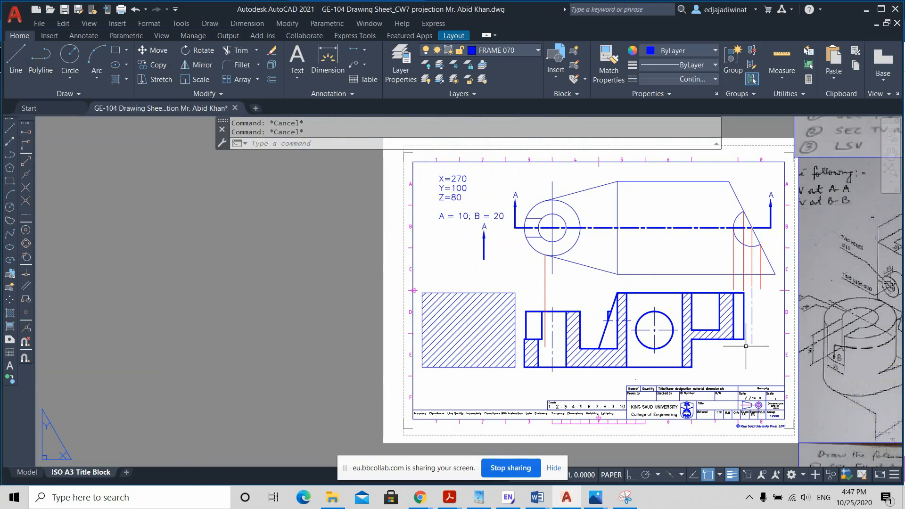
scroll(747, 347, up, 4)
scroll(749, 354, down, 2)
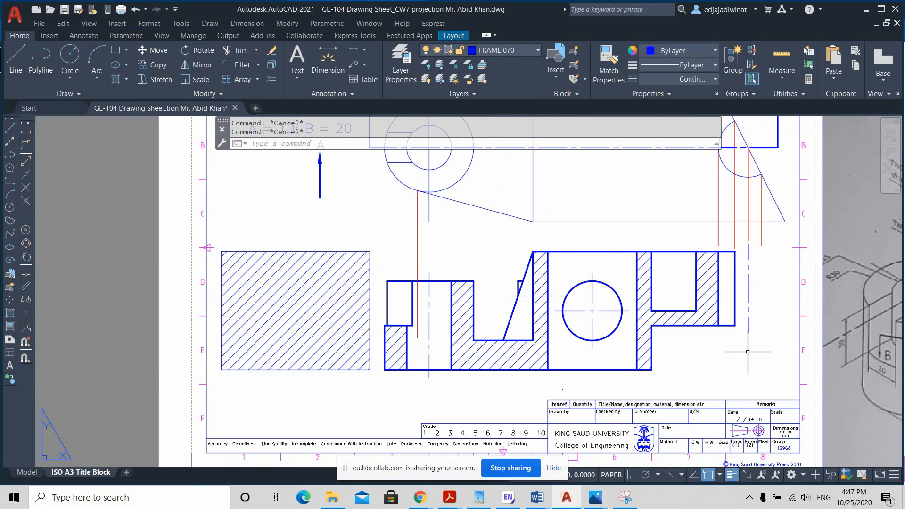
scroll(748, 351, down, 2)
middle_drag(749, 356, 489, 361)
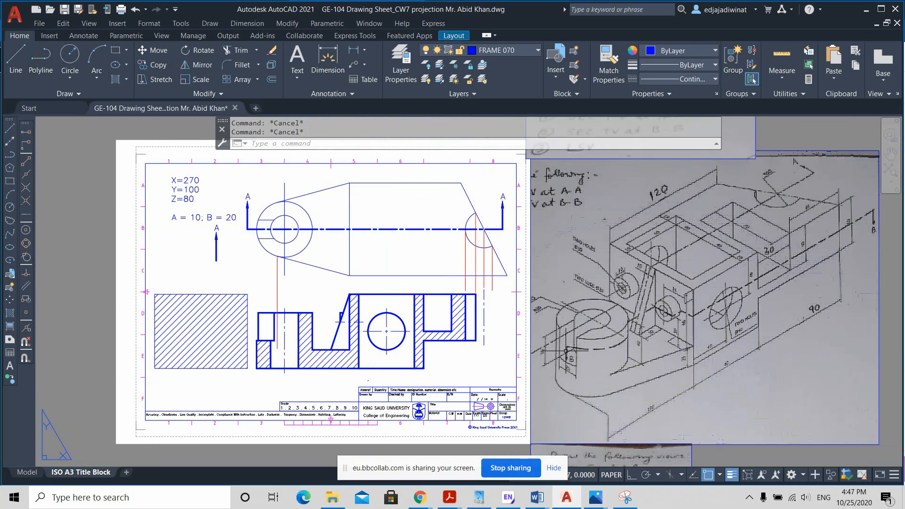
click(215, 333)
key(Delete)
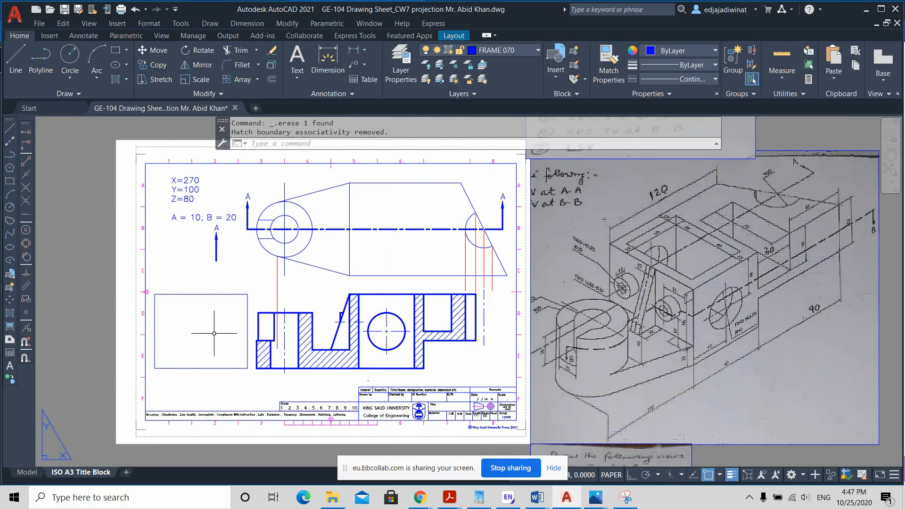
Step: Erase the loose viewing arrow and its letter A below the A = 10; B = 20 note
click(232, 267)
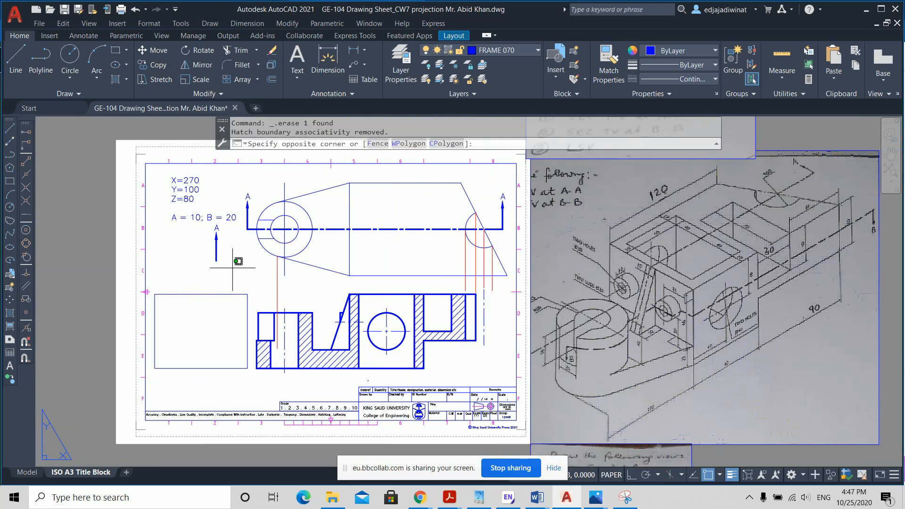
click(208, 227)
key(Delete)
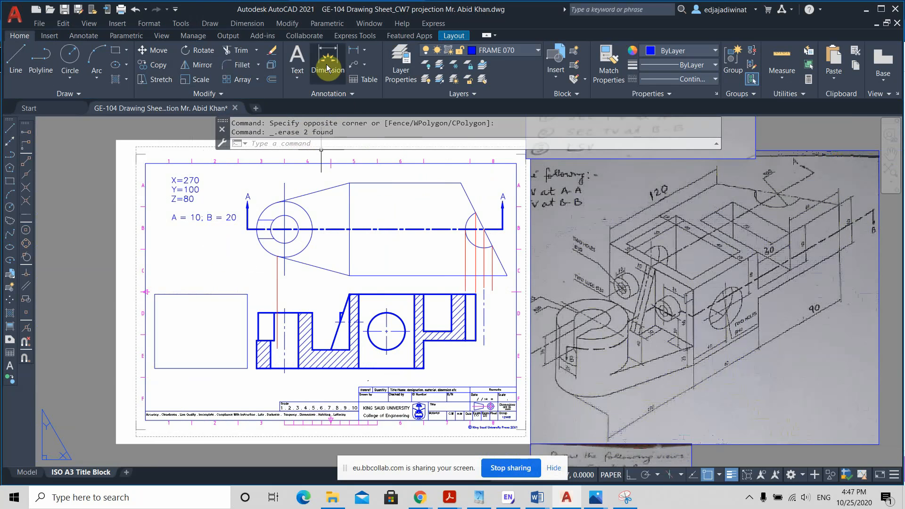
Step: Add the multiline text "SEC A-A" at height 4 beneath the sectional front view and shift it clear of the view's lower edge
click(296, 78)
click(296, 98)
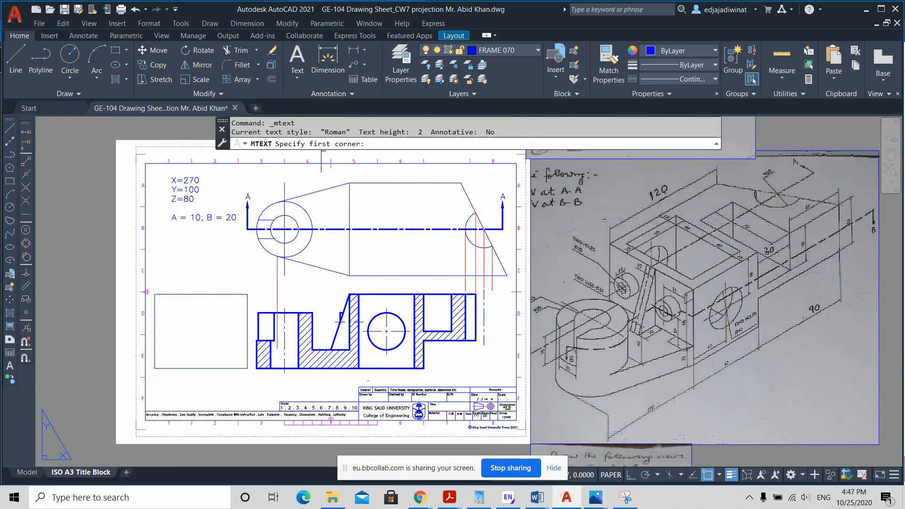
scroll(367, 382, up, 2)
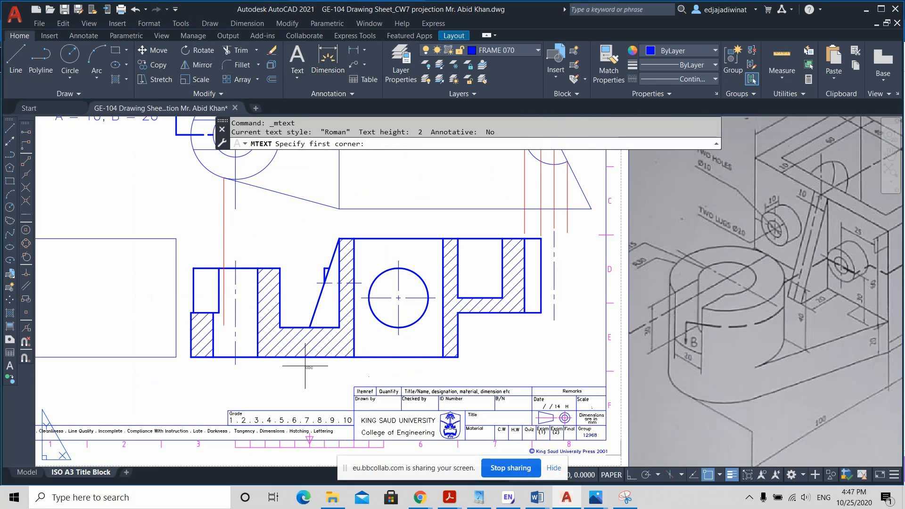
click(324, 357)
click(462, 380)
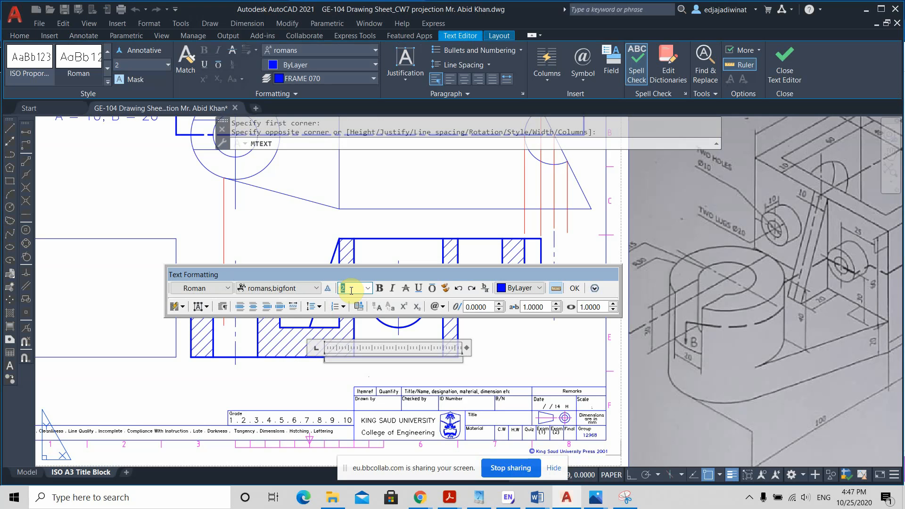
text(4)
click(341, 360)
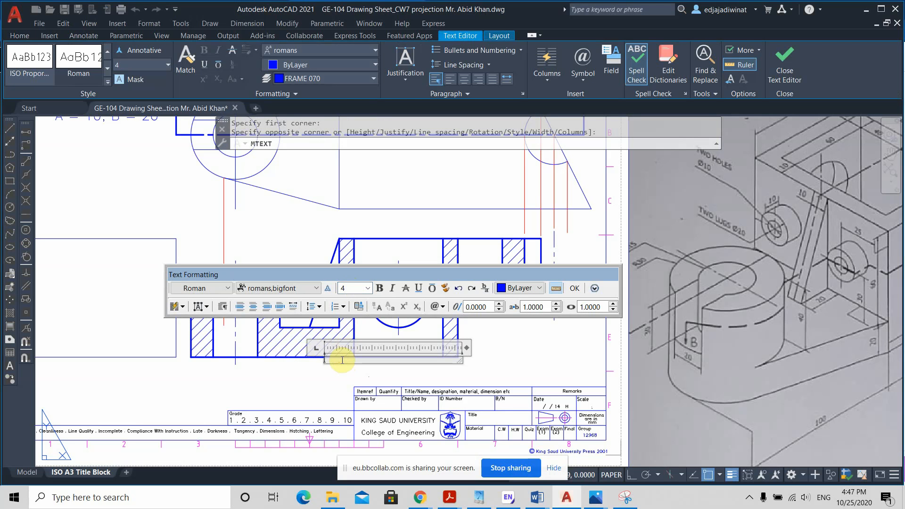
text(SEC A-A)
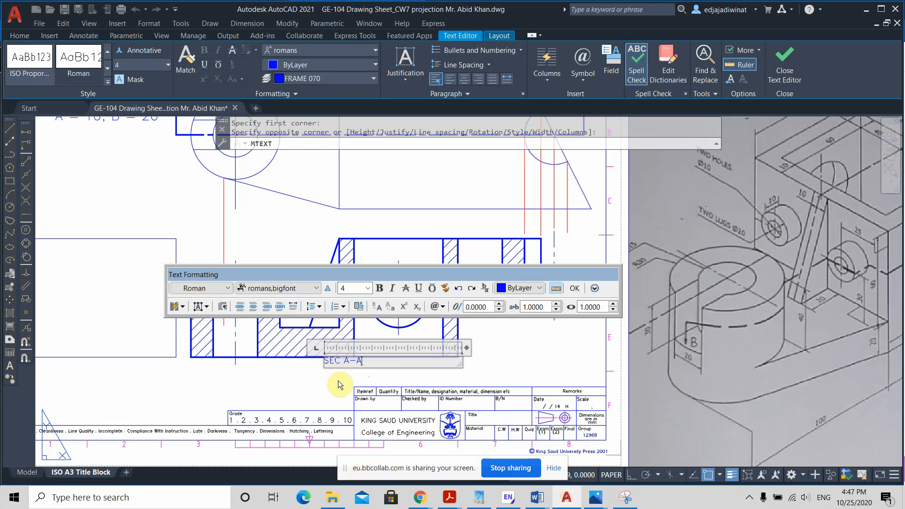
click(339, 385)
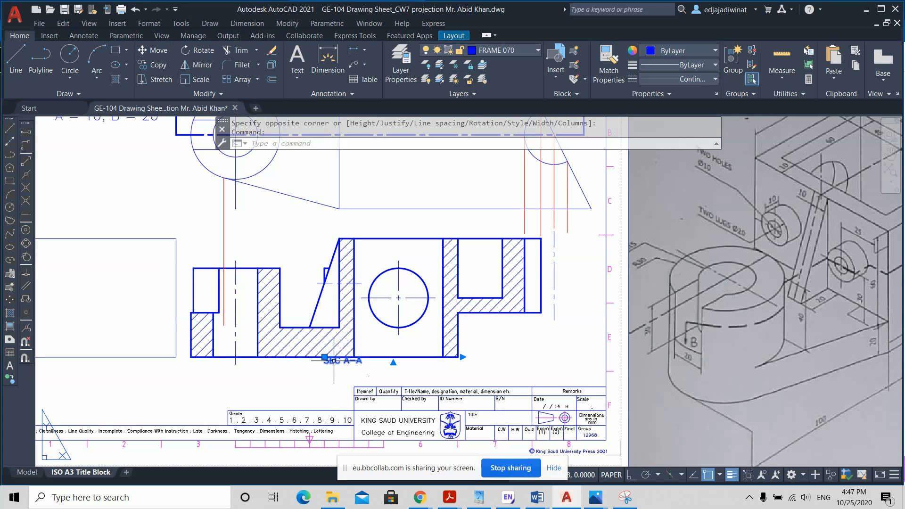
click(333, 360)
click(325, 356)
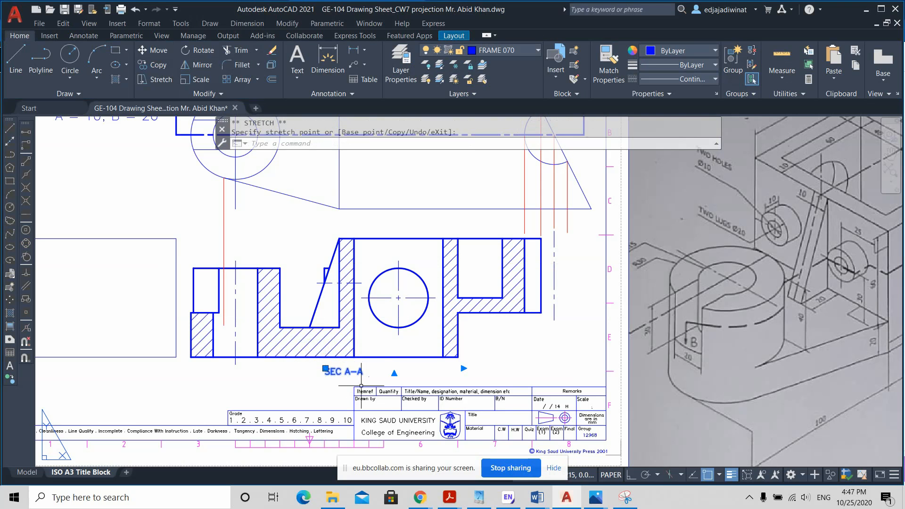